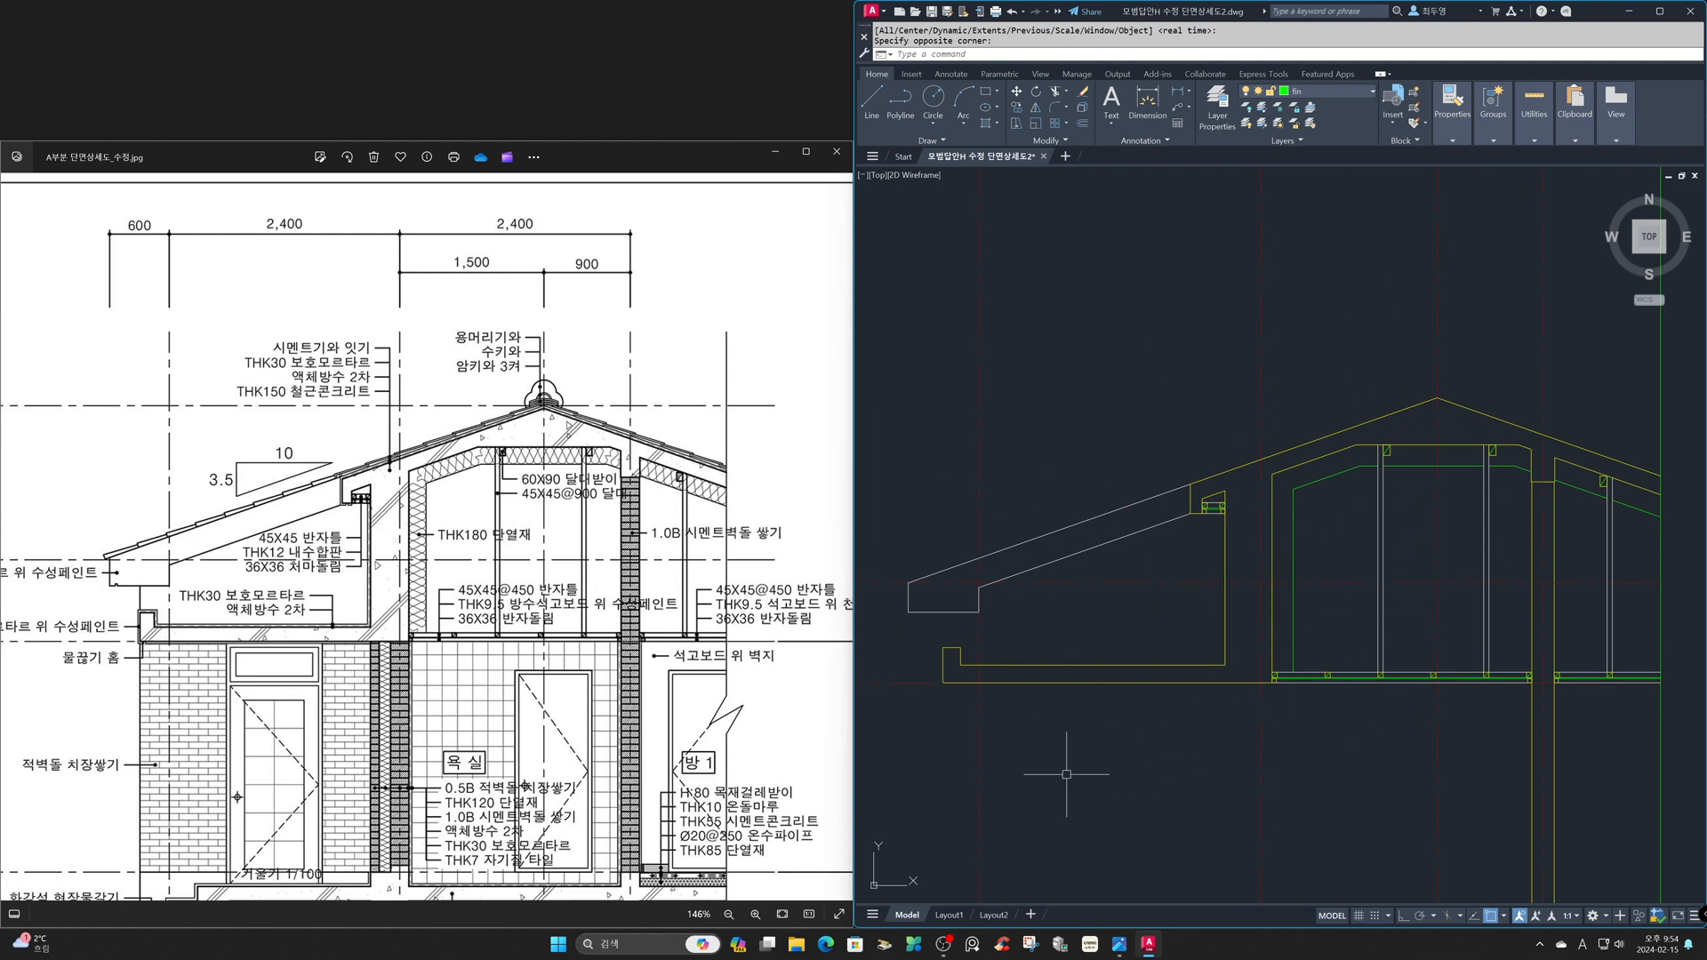
- Offset the eave slab's underside and outer edge, plus the outer face and underside beside the soffit frame, 20 outward onto the current layer
text(o)
key(space)
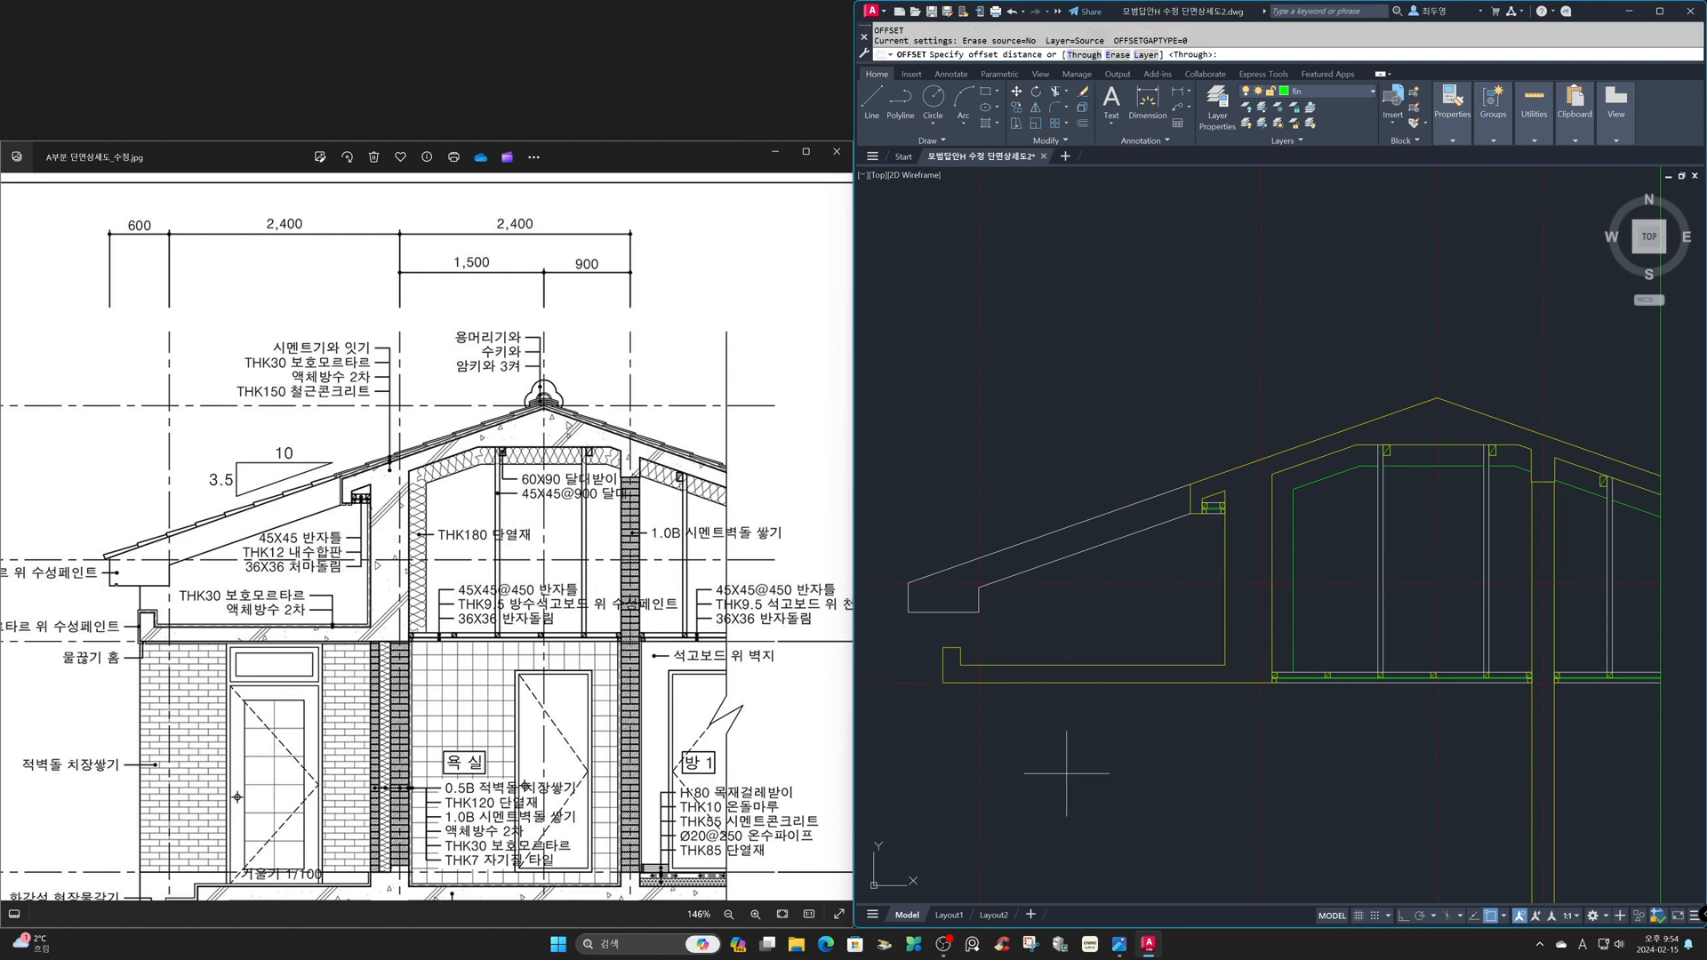
text(l)
key(space)
text(c)
key(space)
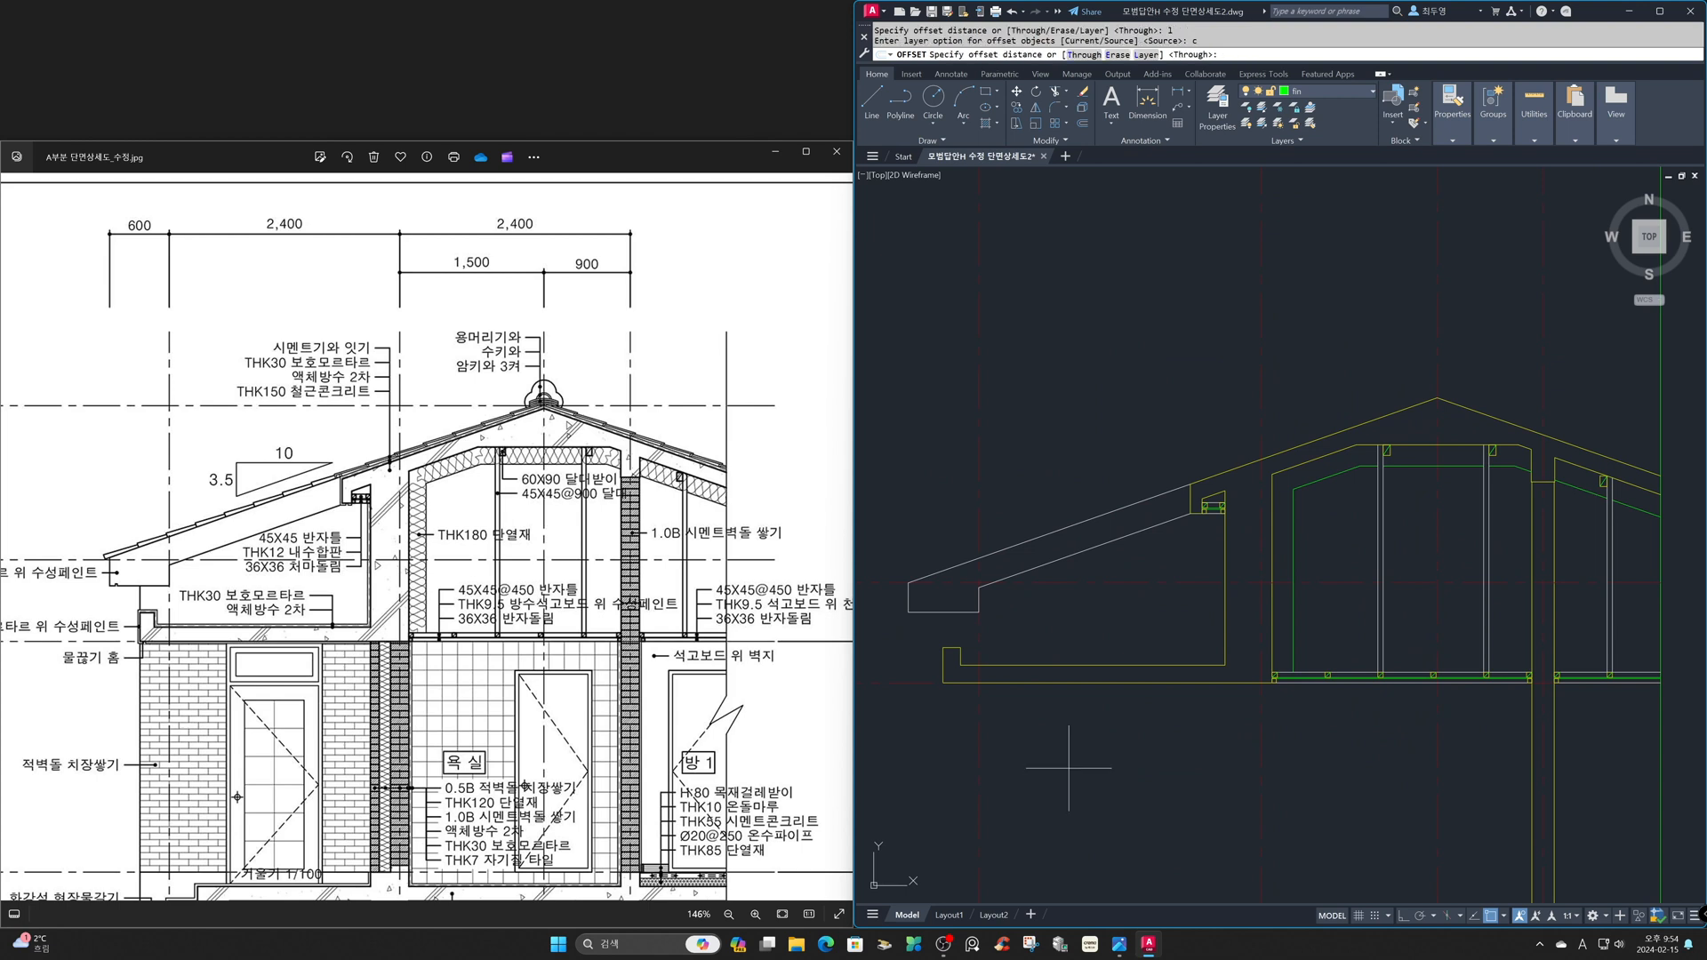
key(space)
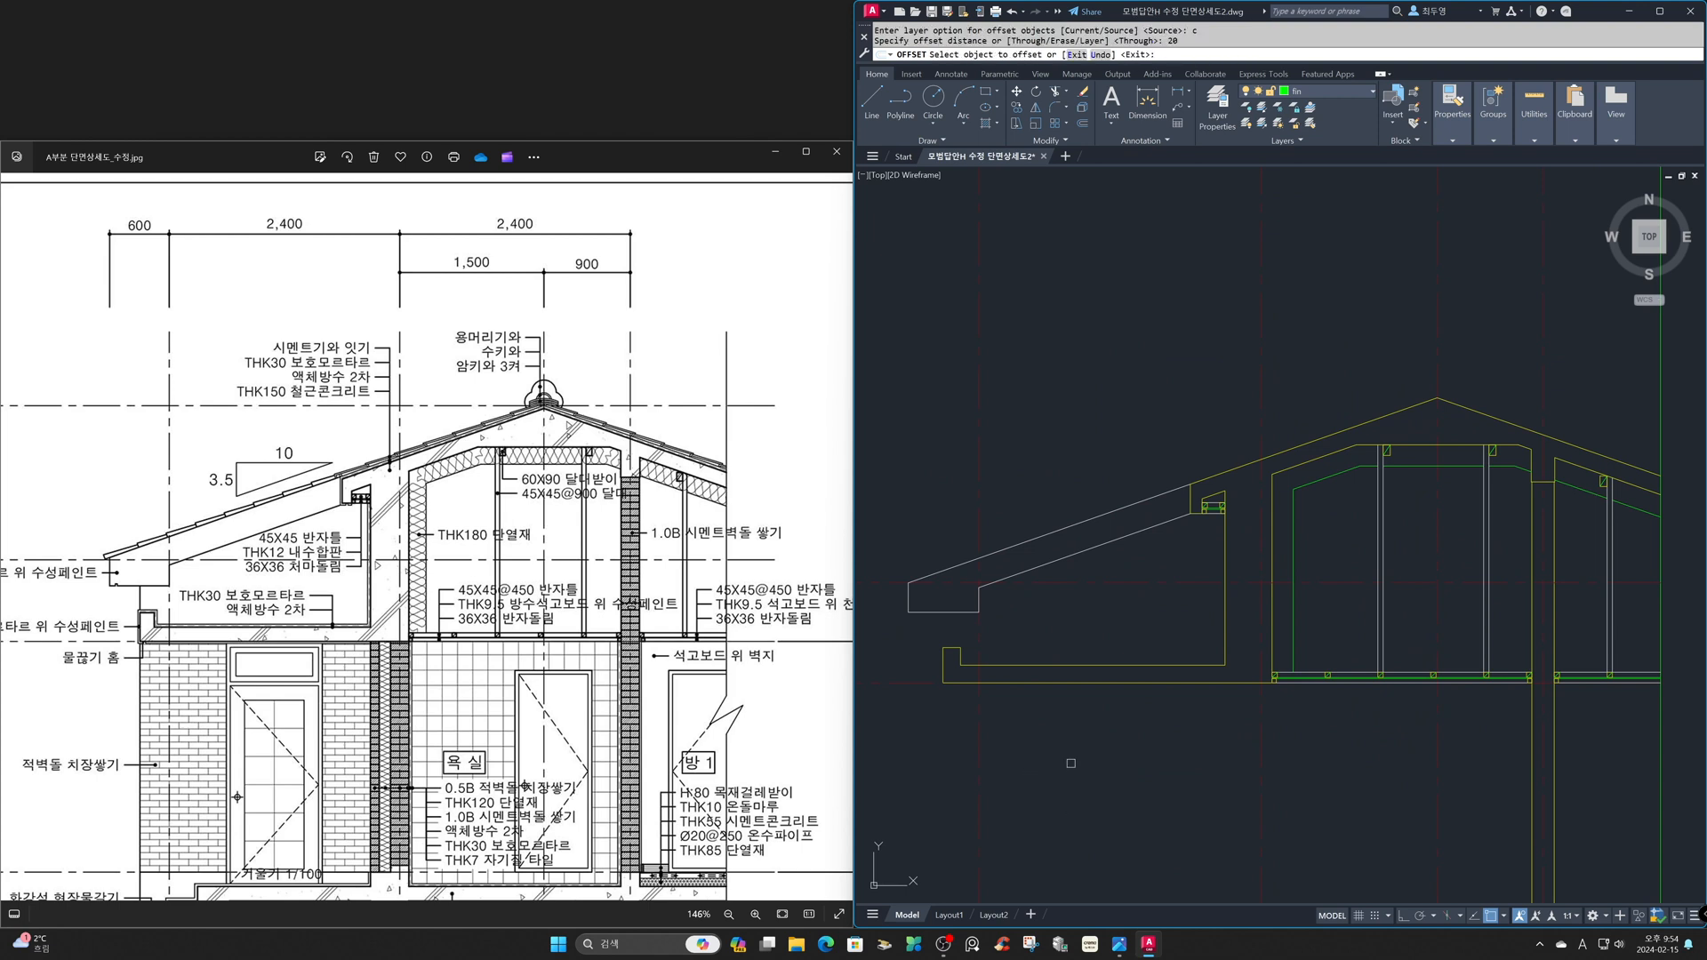
key(F3)
click(1066, 684)
click(1064, 711)
click(942, 660)
click(910, 657)
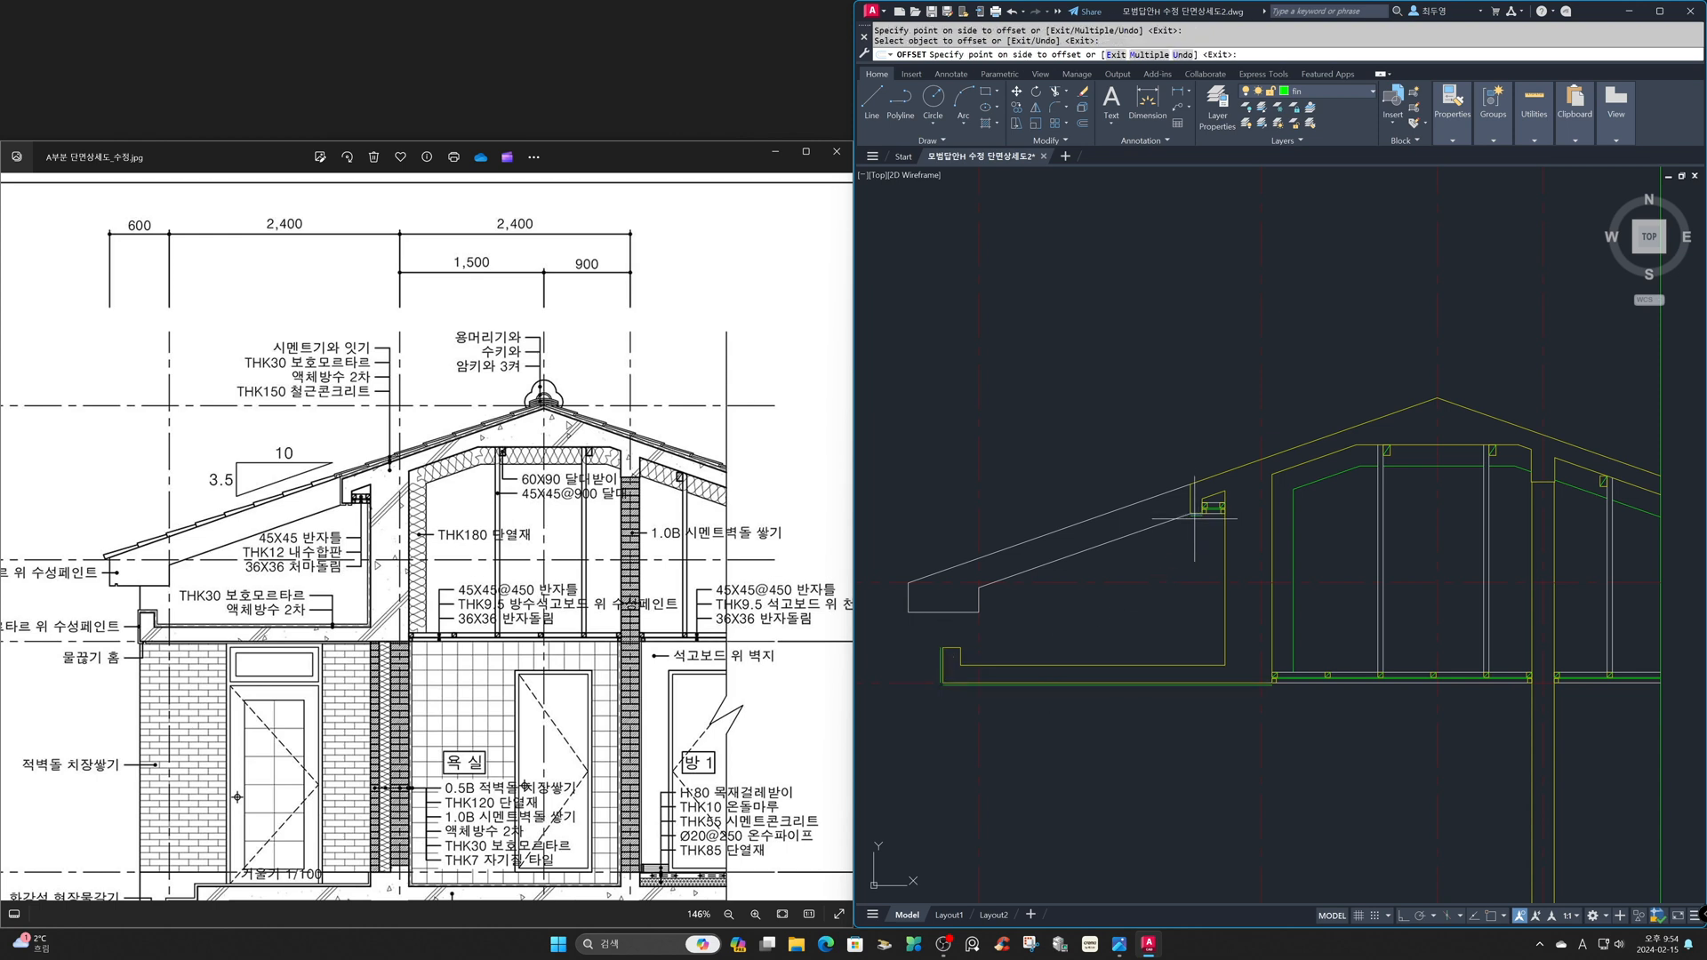
key(Return)
- Offset the eave parapet's top and inner face, the slab's top and the adjoining wall face by 30 on the exposed side
key(Return)
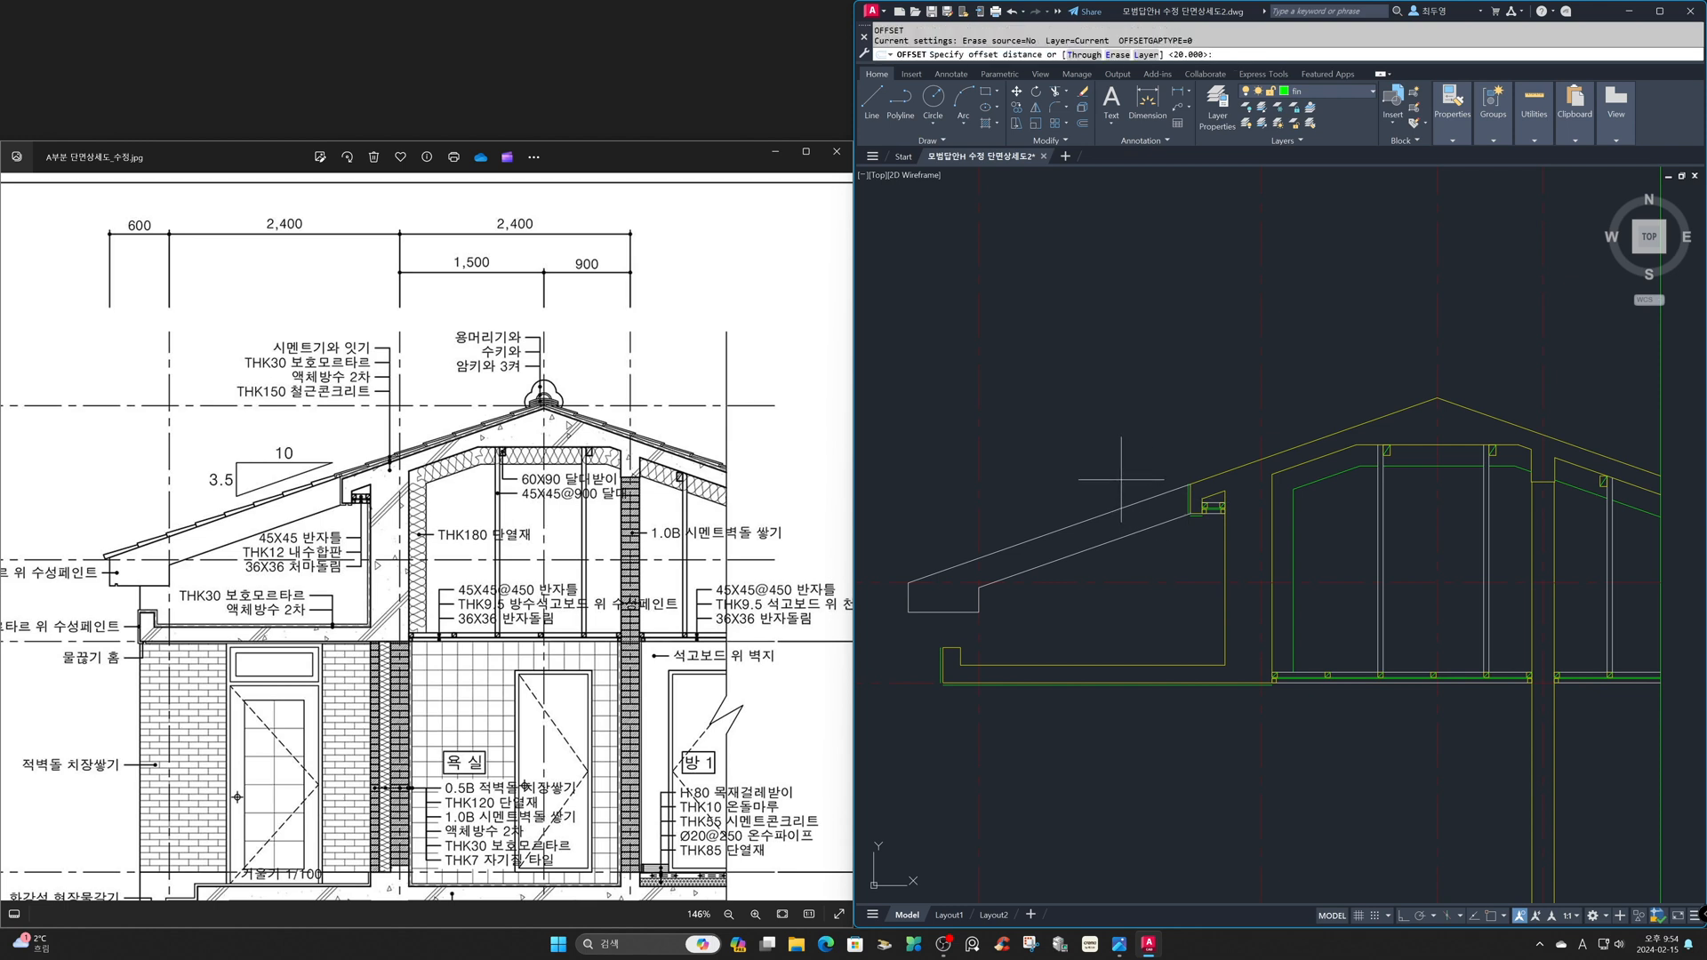
key(Return)
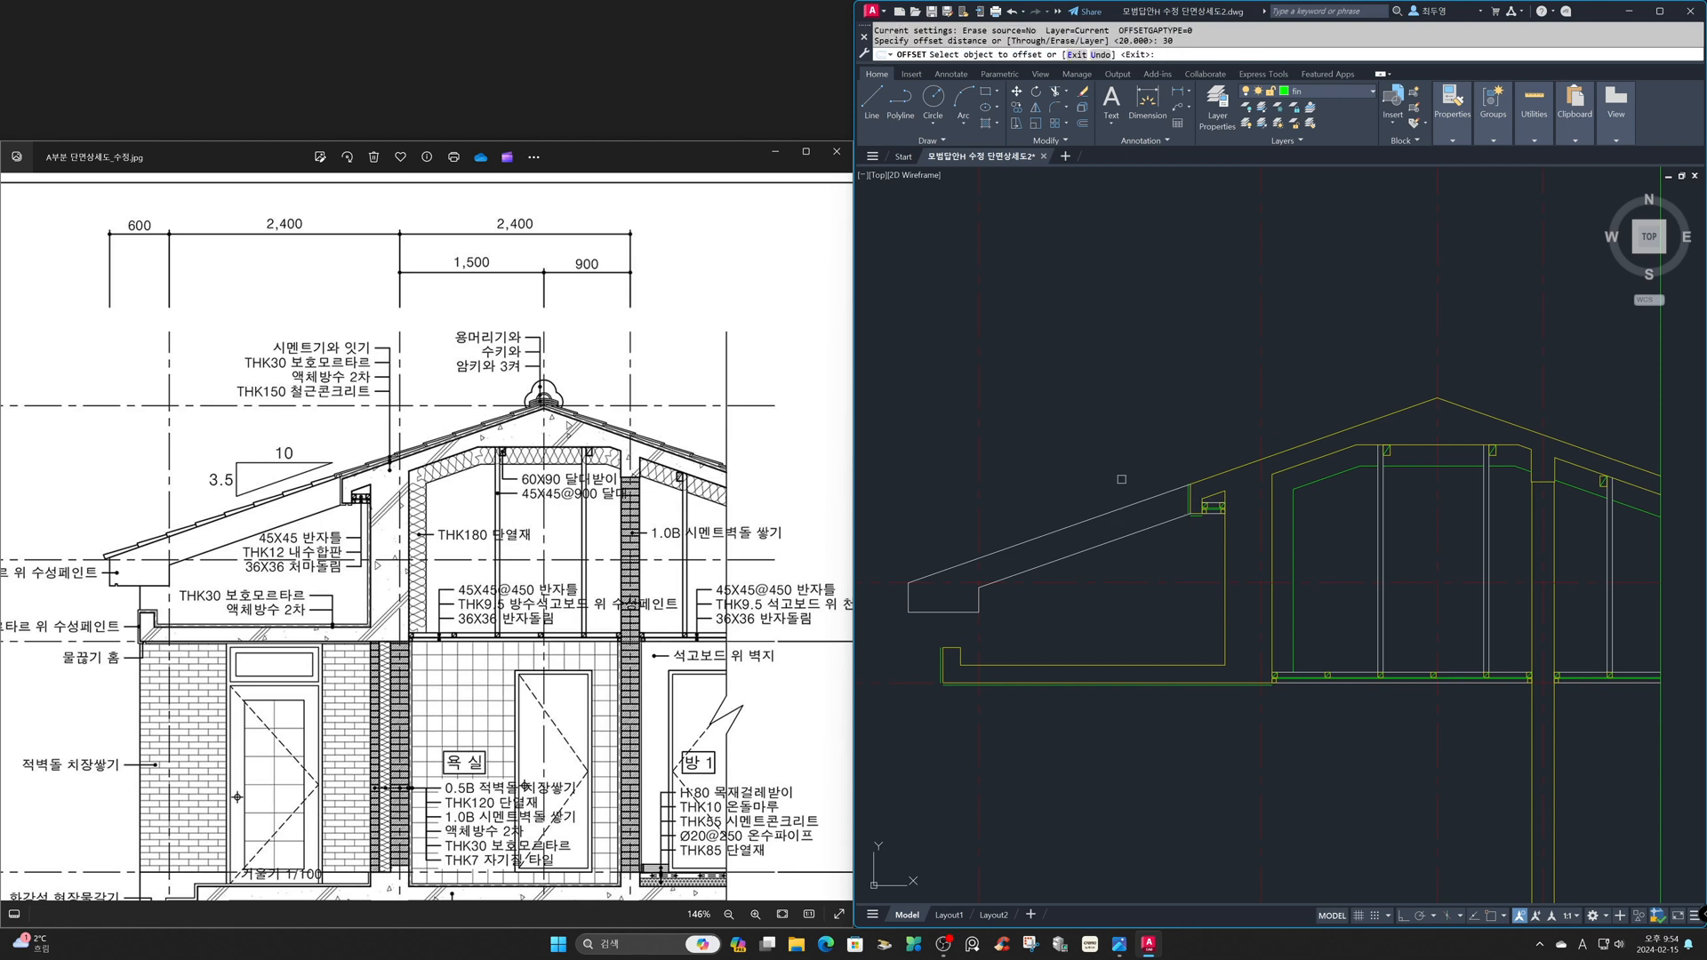
click(954, 648)
click(954, 633)
click(959, 657)
click(997, 651)
click(1004, 664)
click(1007, 646)
click(1224, 633)
click(1205, 630)
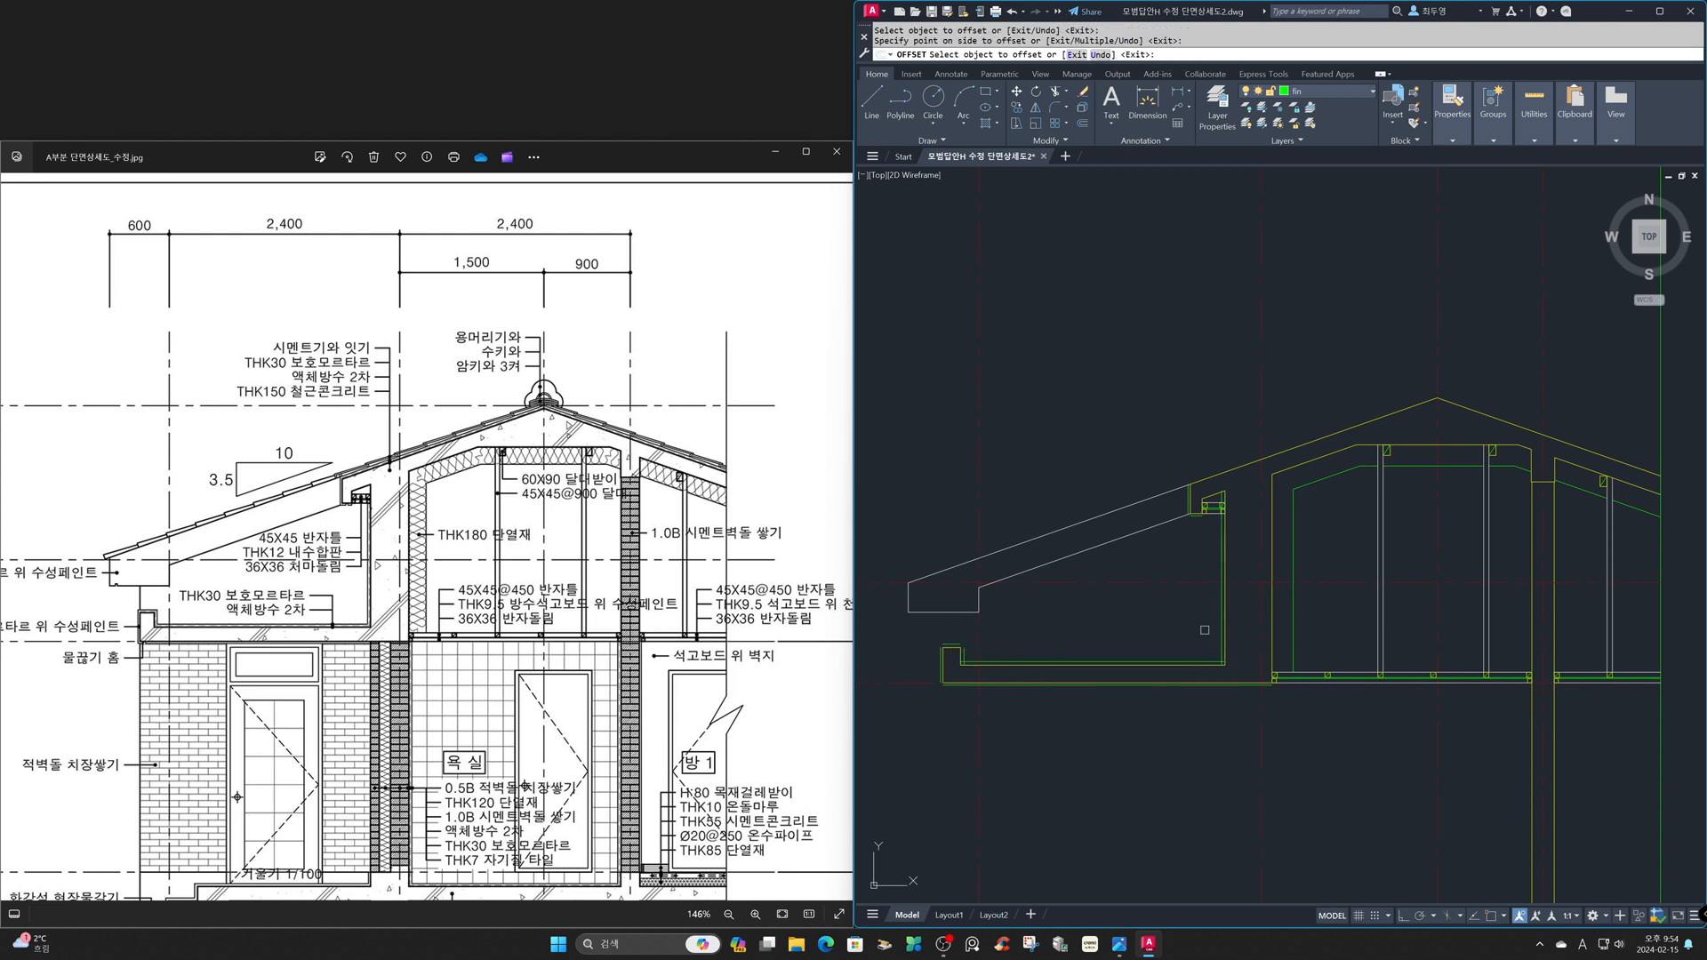
- Offset both sloping top lines of the roof slab 30 upward
click(1236, 472)
click(1257, 443)
click(1470, 416)
click(1512, 381)
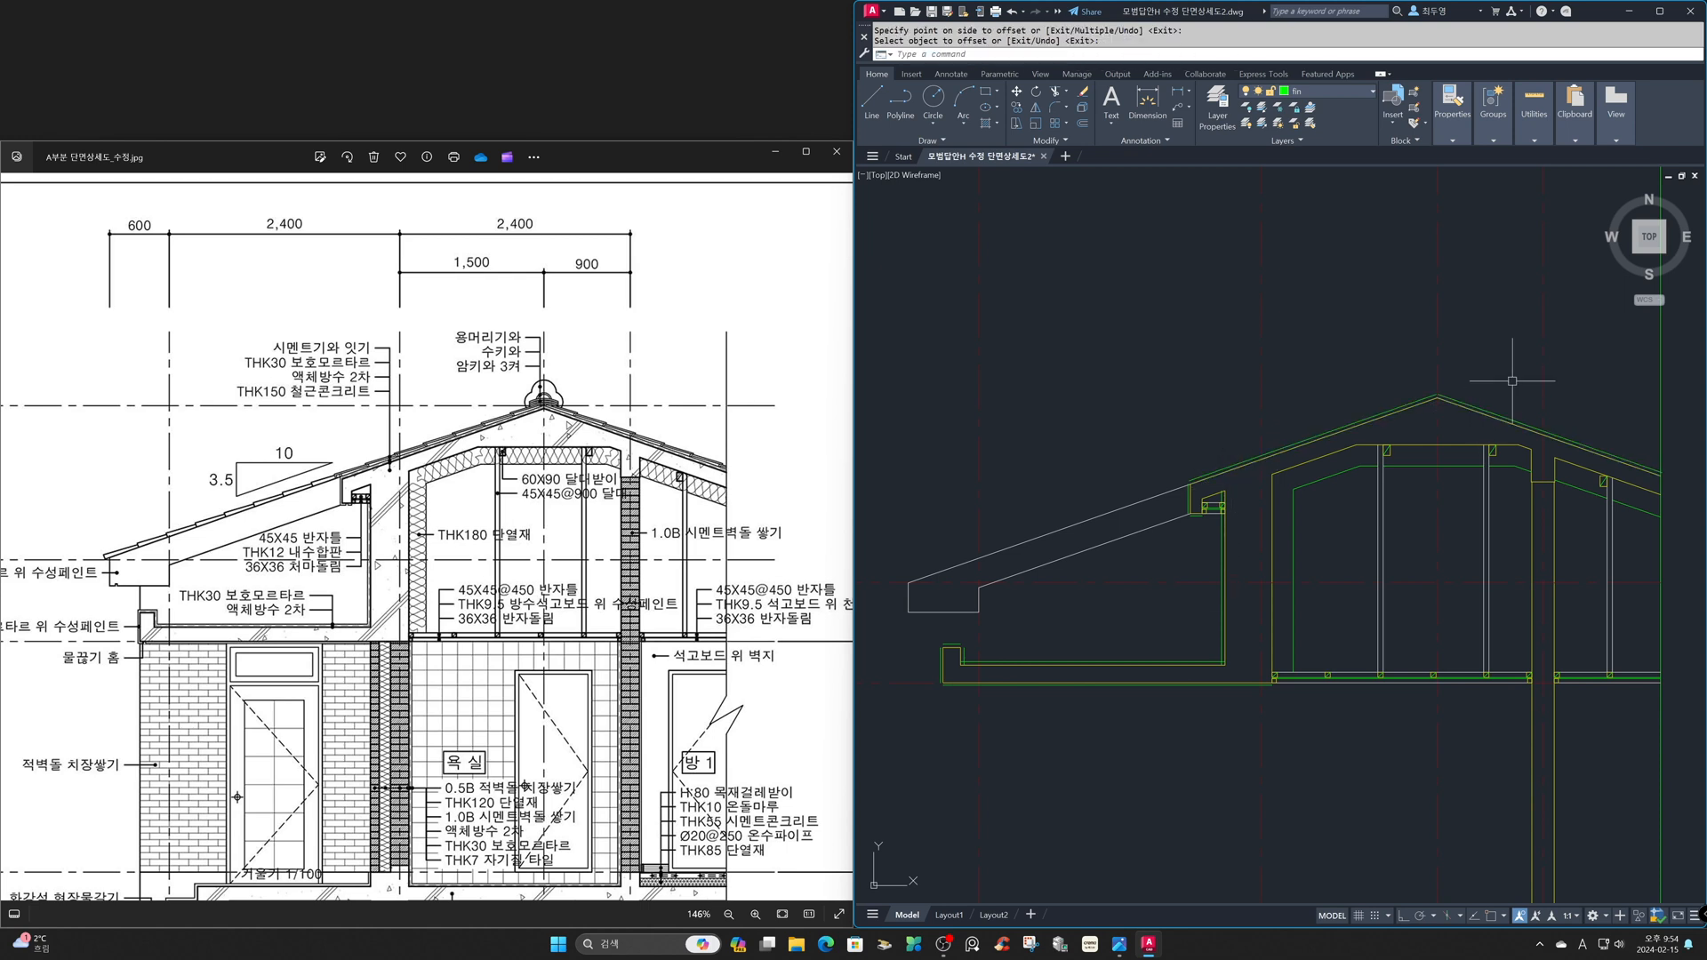
- Trim the roof finish line where it extends past the vertical section boundary
text(z)
key(Return)
click(1565, 387)
click(1698, 526)
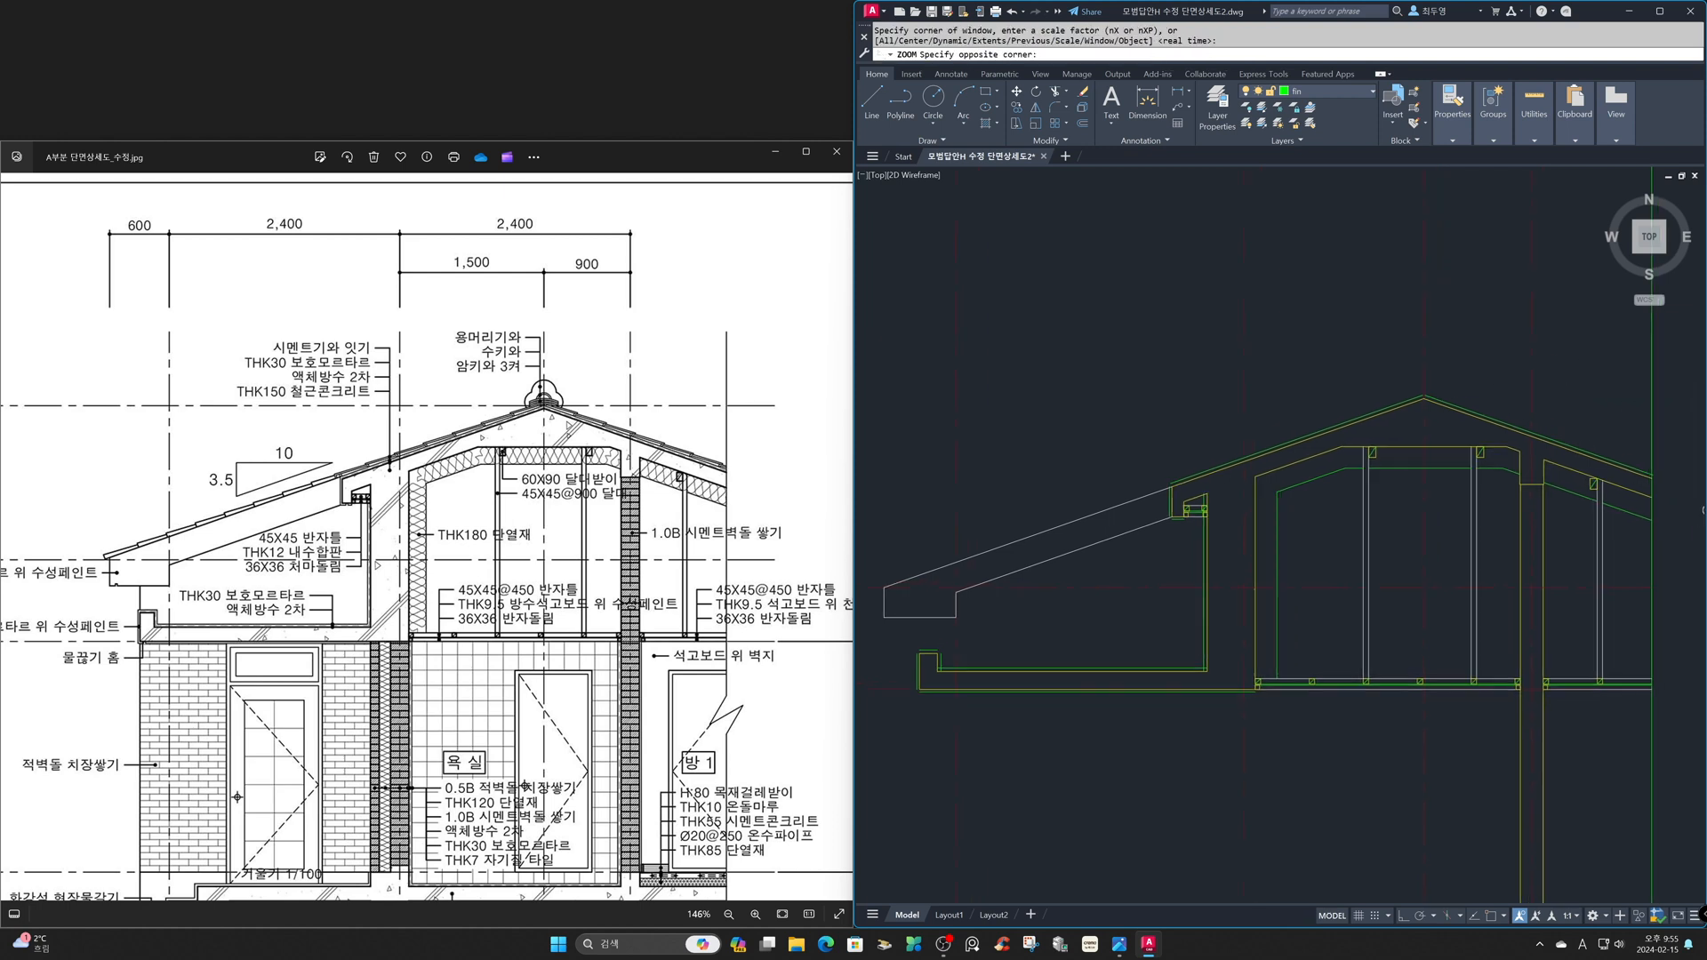
text(tr)
key(Return)
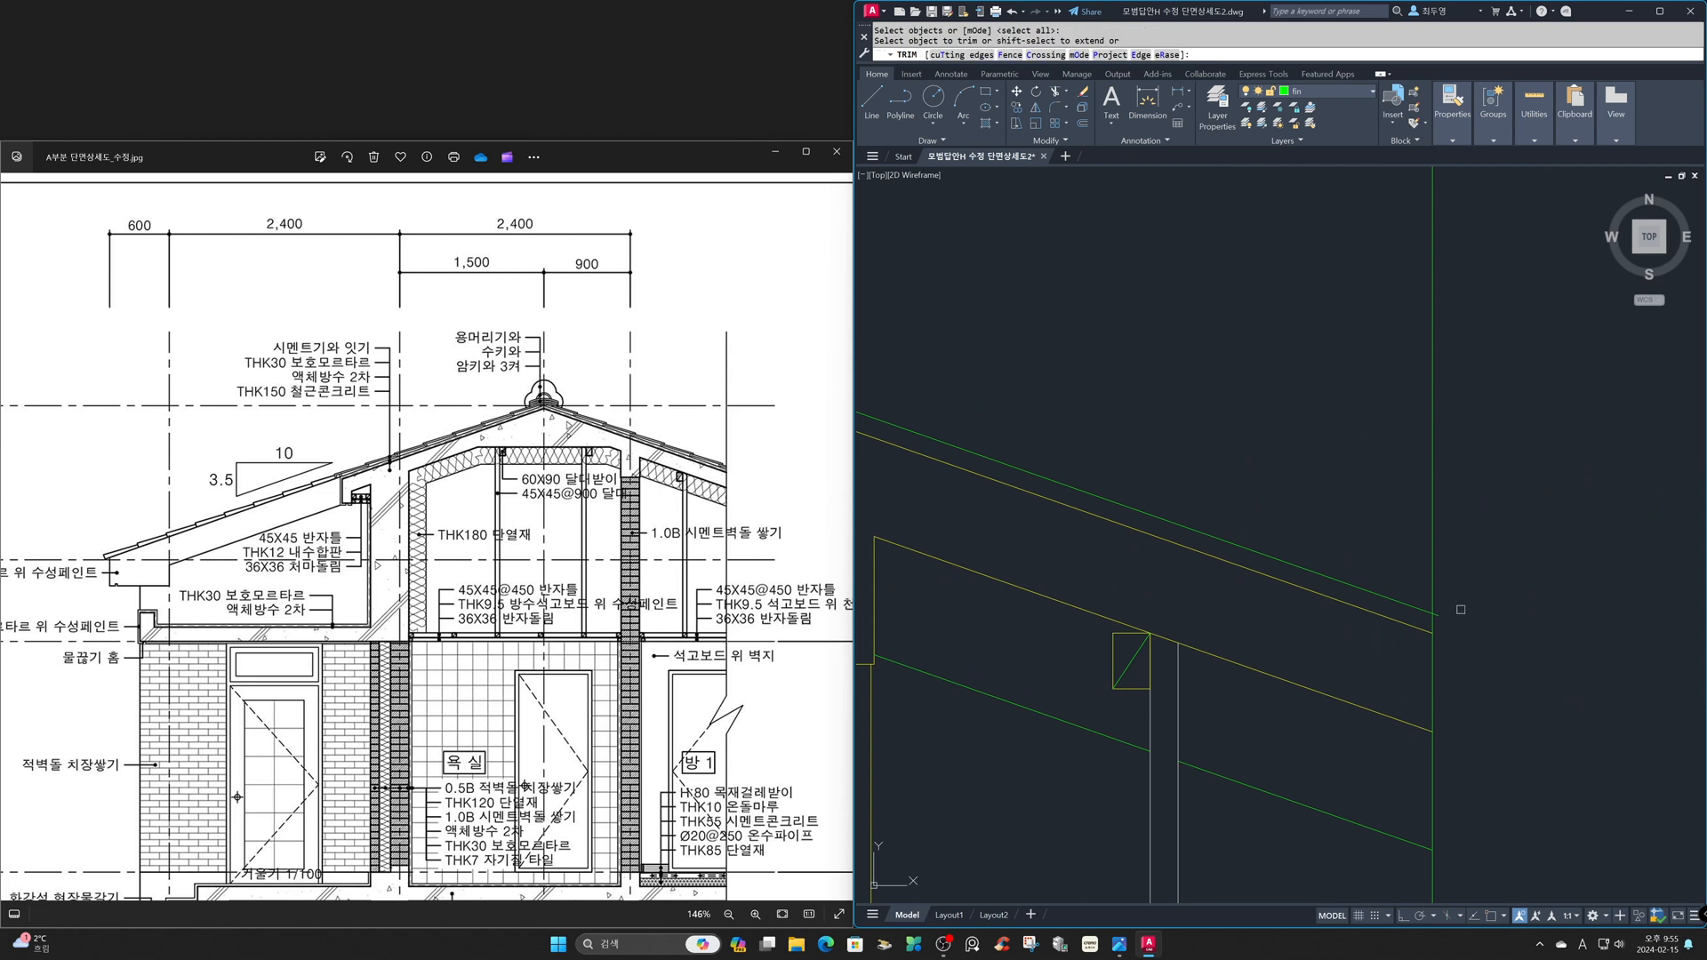
click(1438, 614)
key(Return)
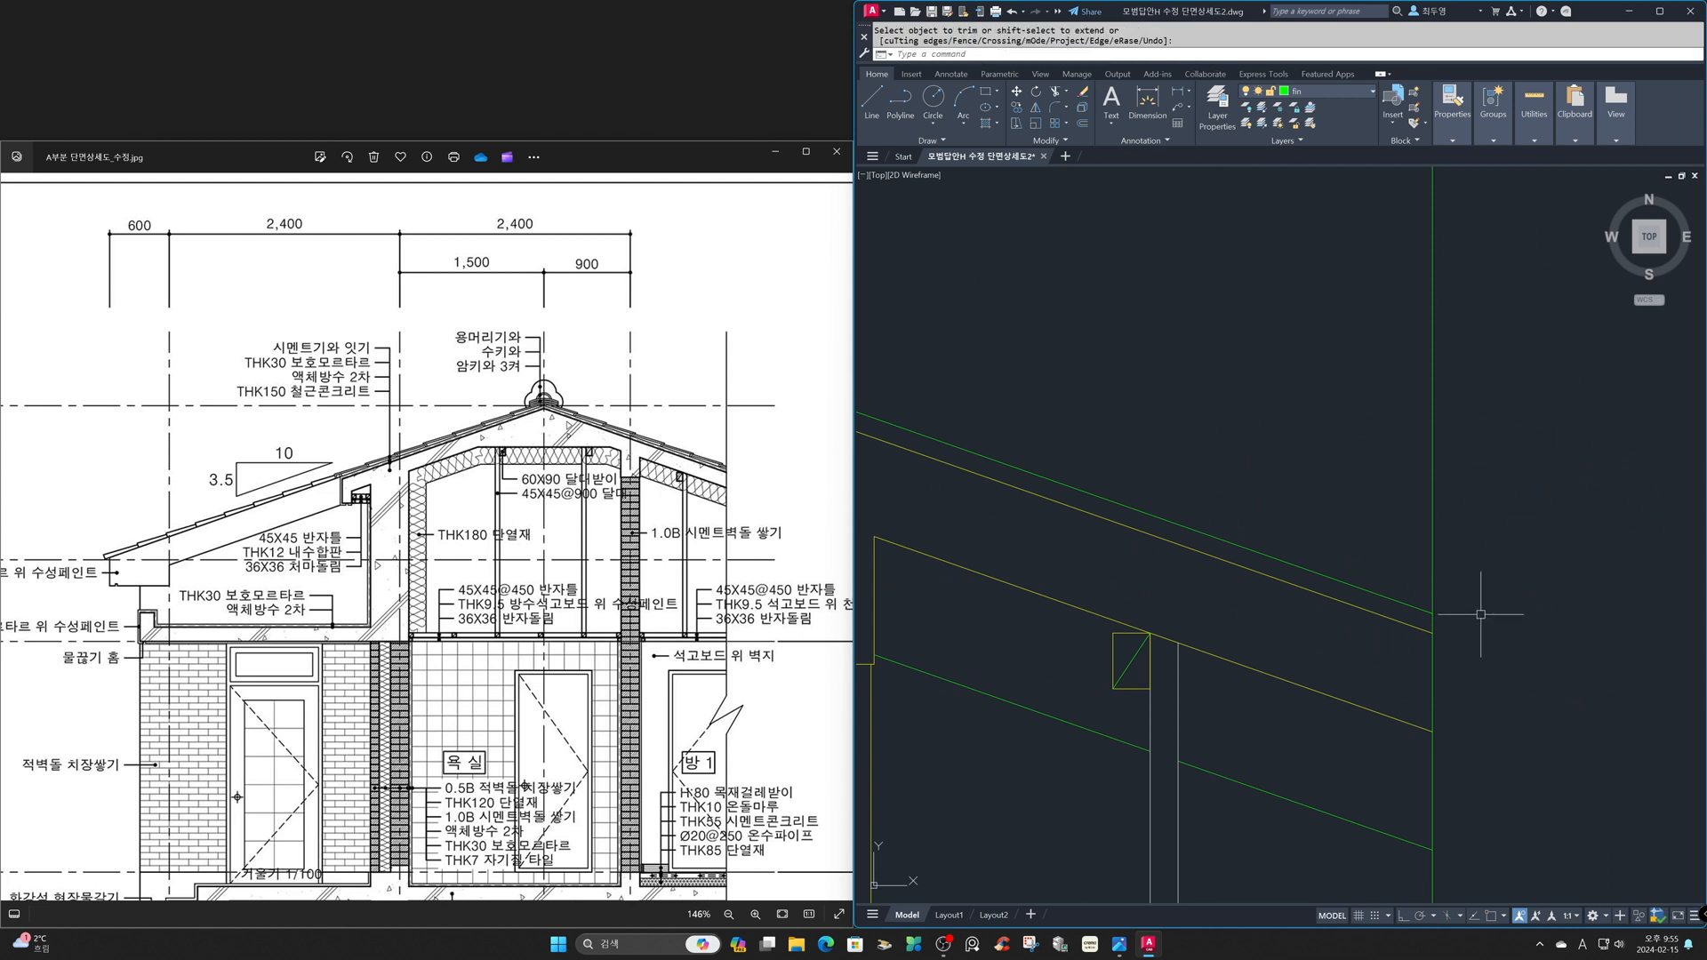
- Fillet the two sloping roof finish lines into a sharp corner at the ridge, using the Multiple option
text(z)
key(Return)
text(p)
key(Return)
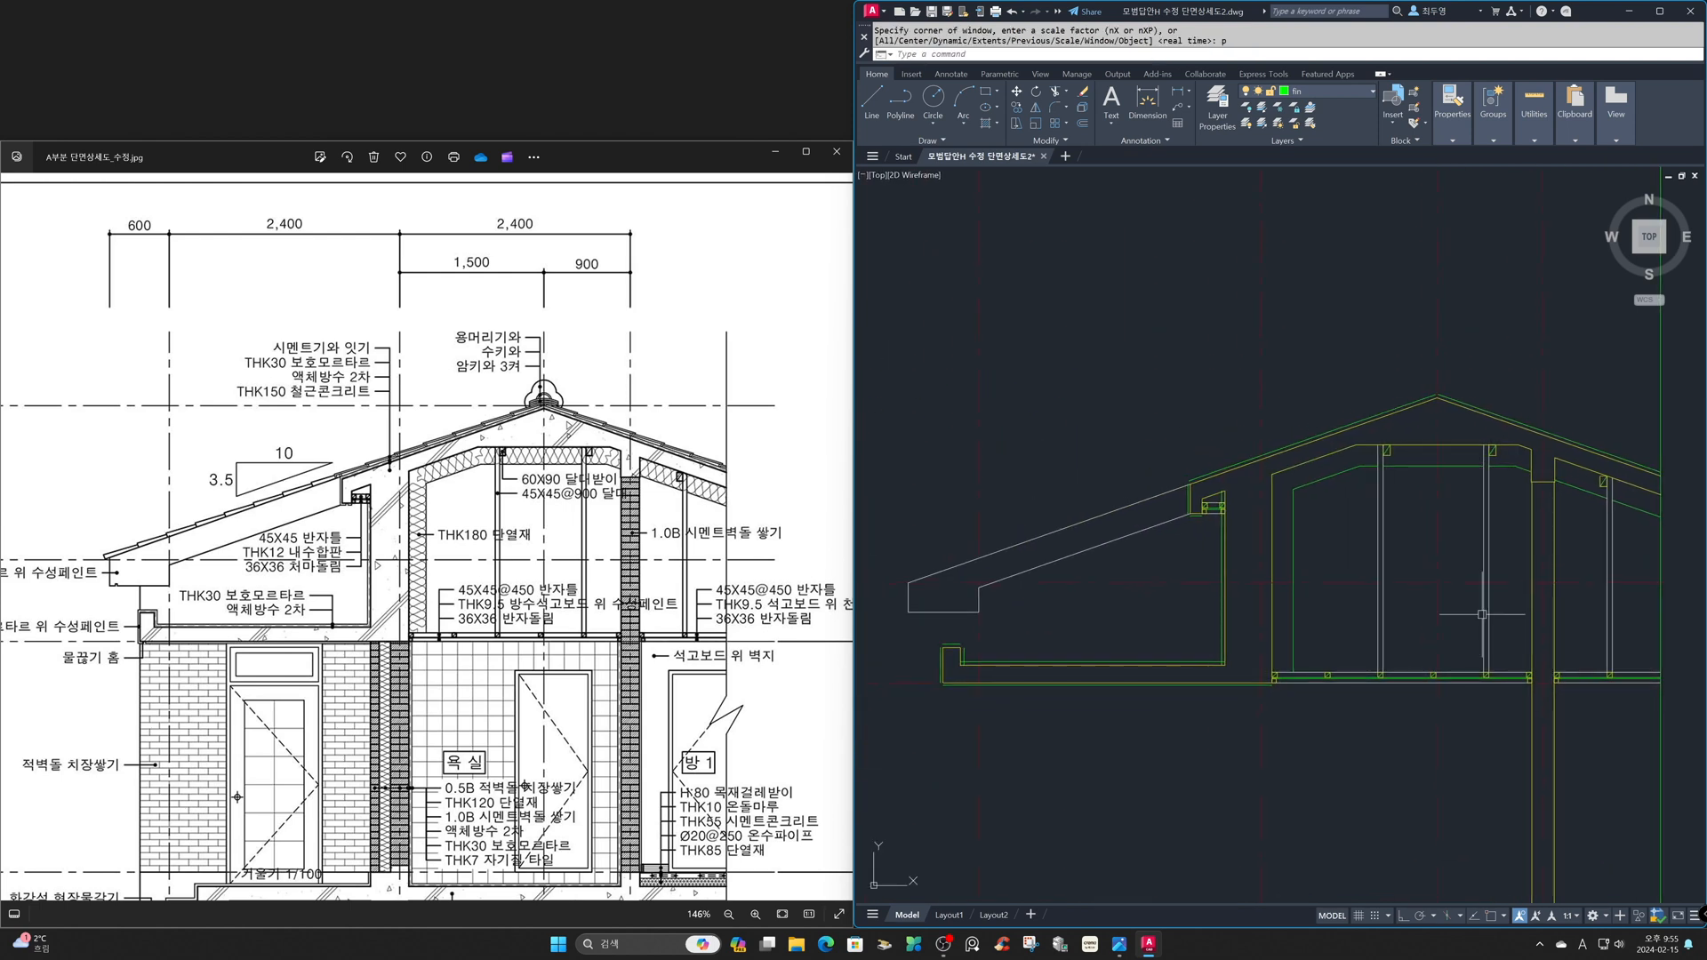
text(f)
key(Return)
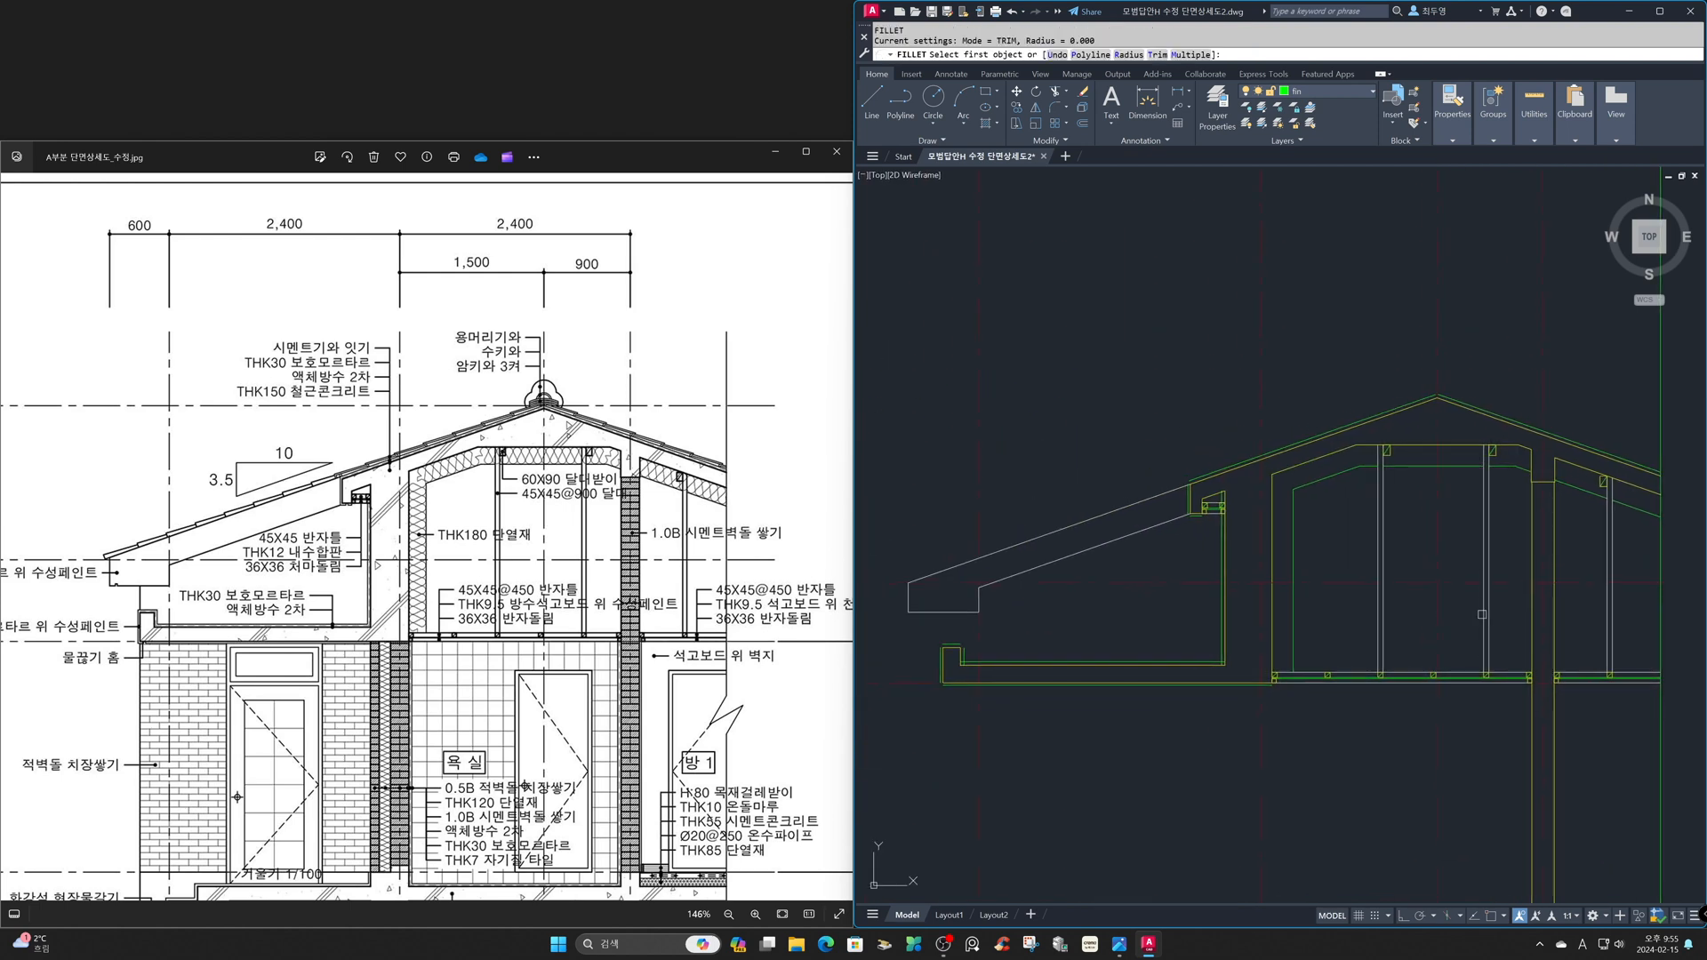
text(m)
key(Return)
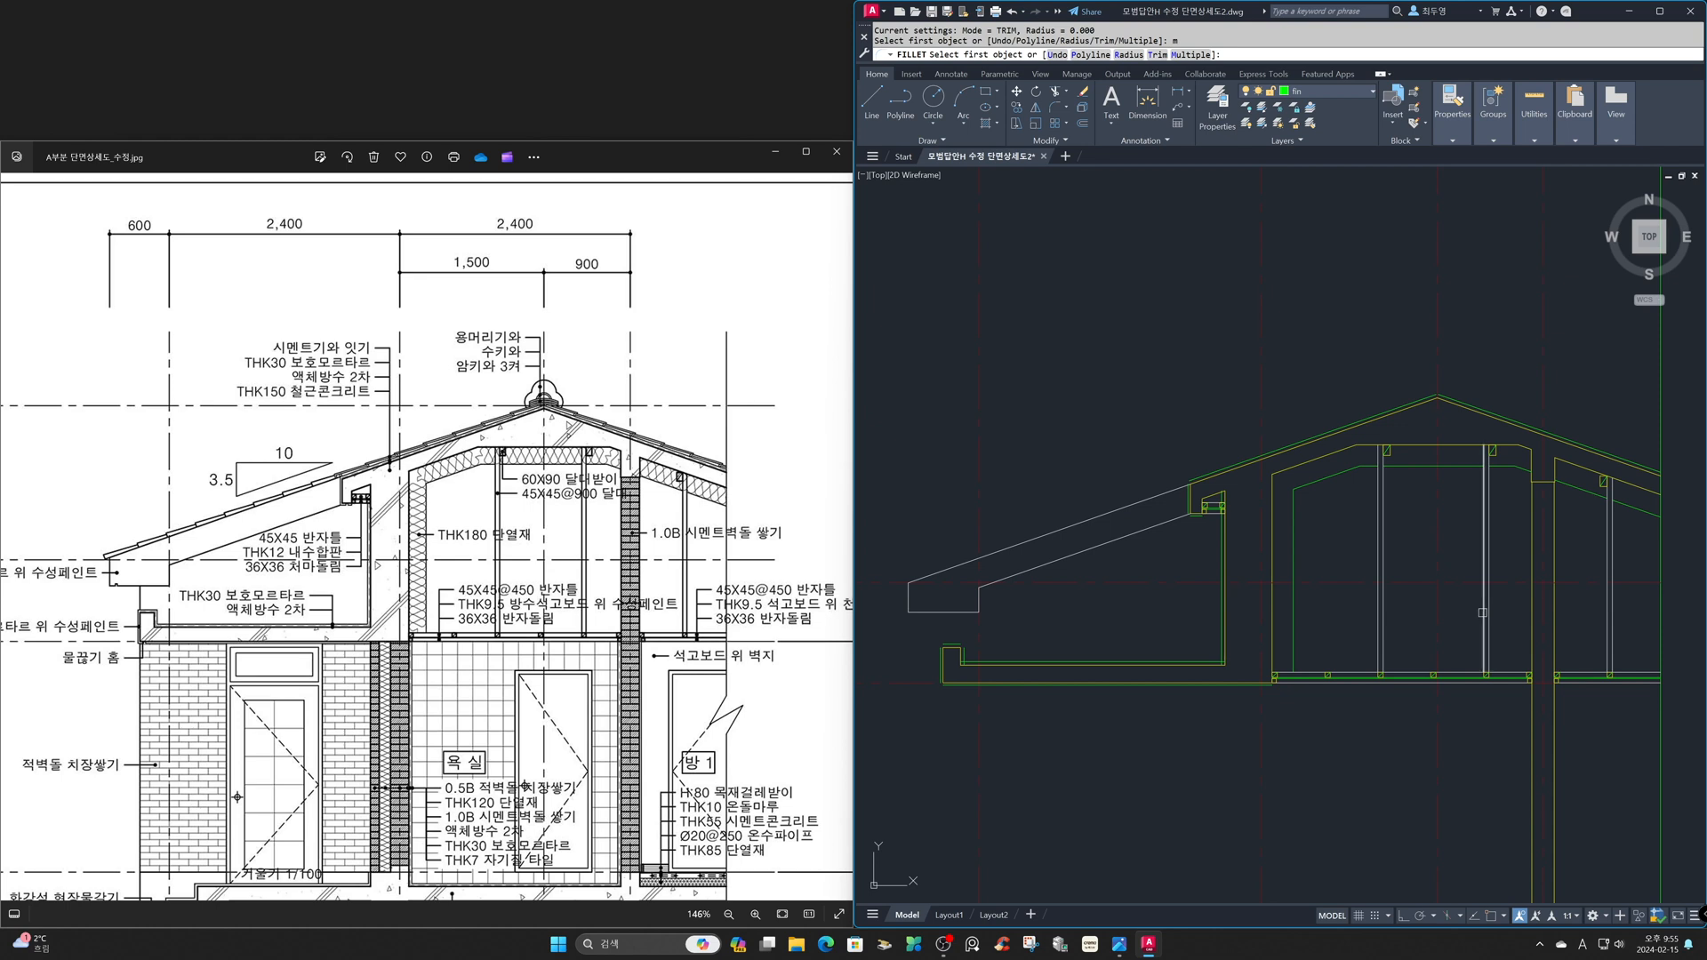
text('z)
key(Return)
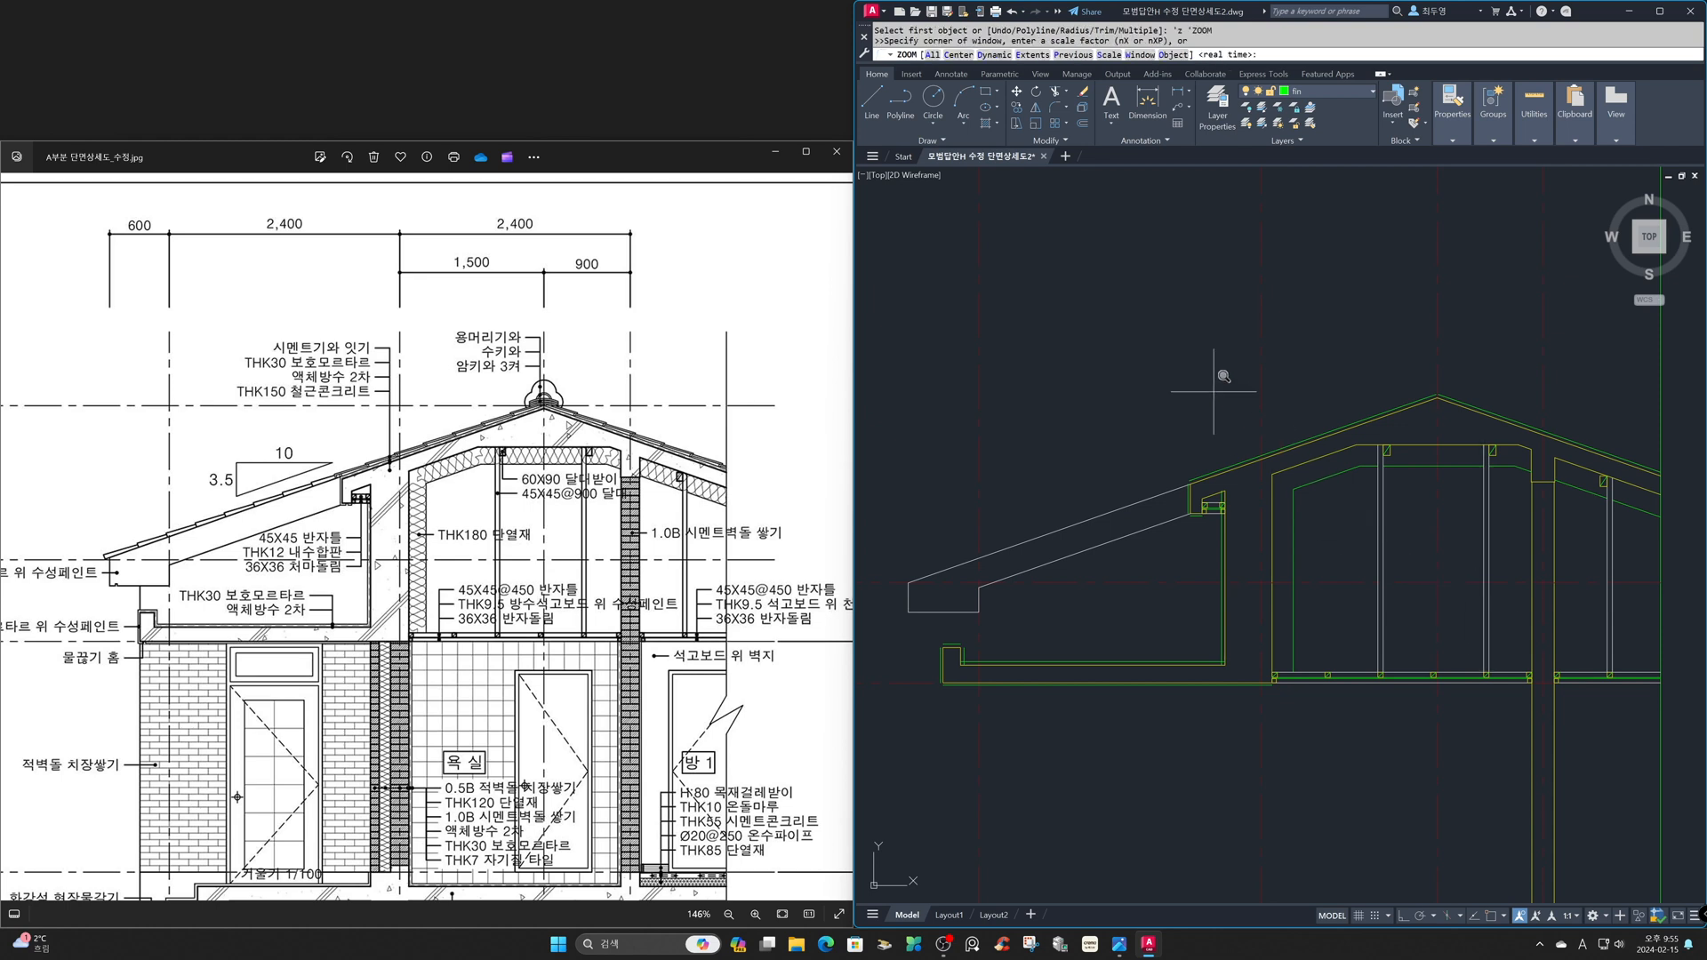
click(1147, 313)
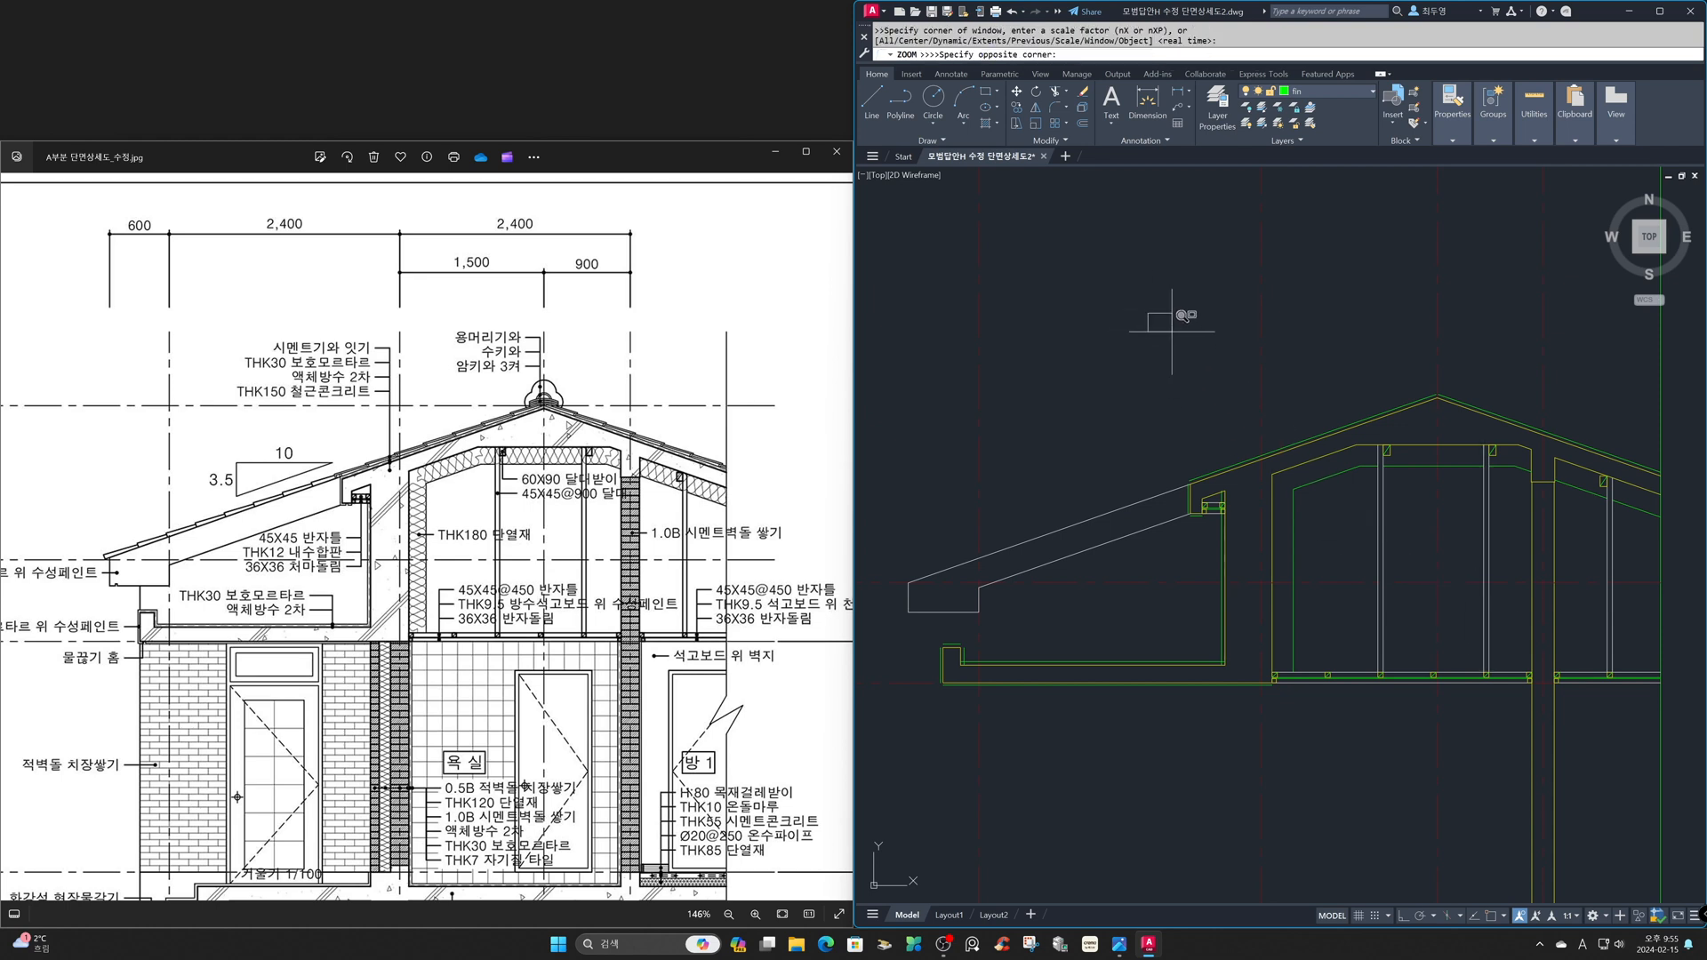
click(1553, 587)
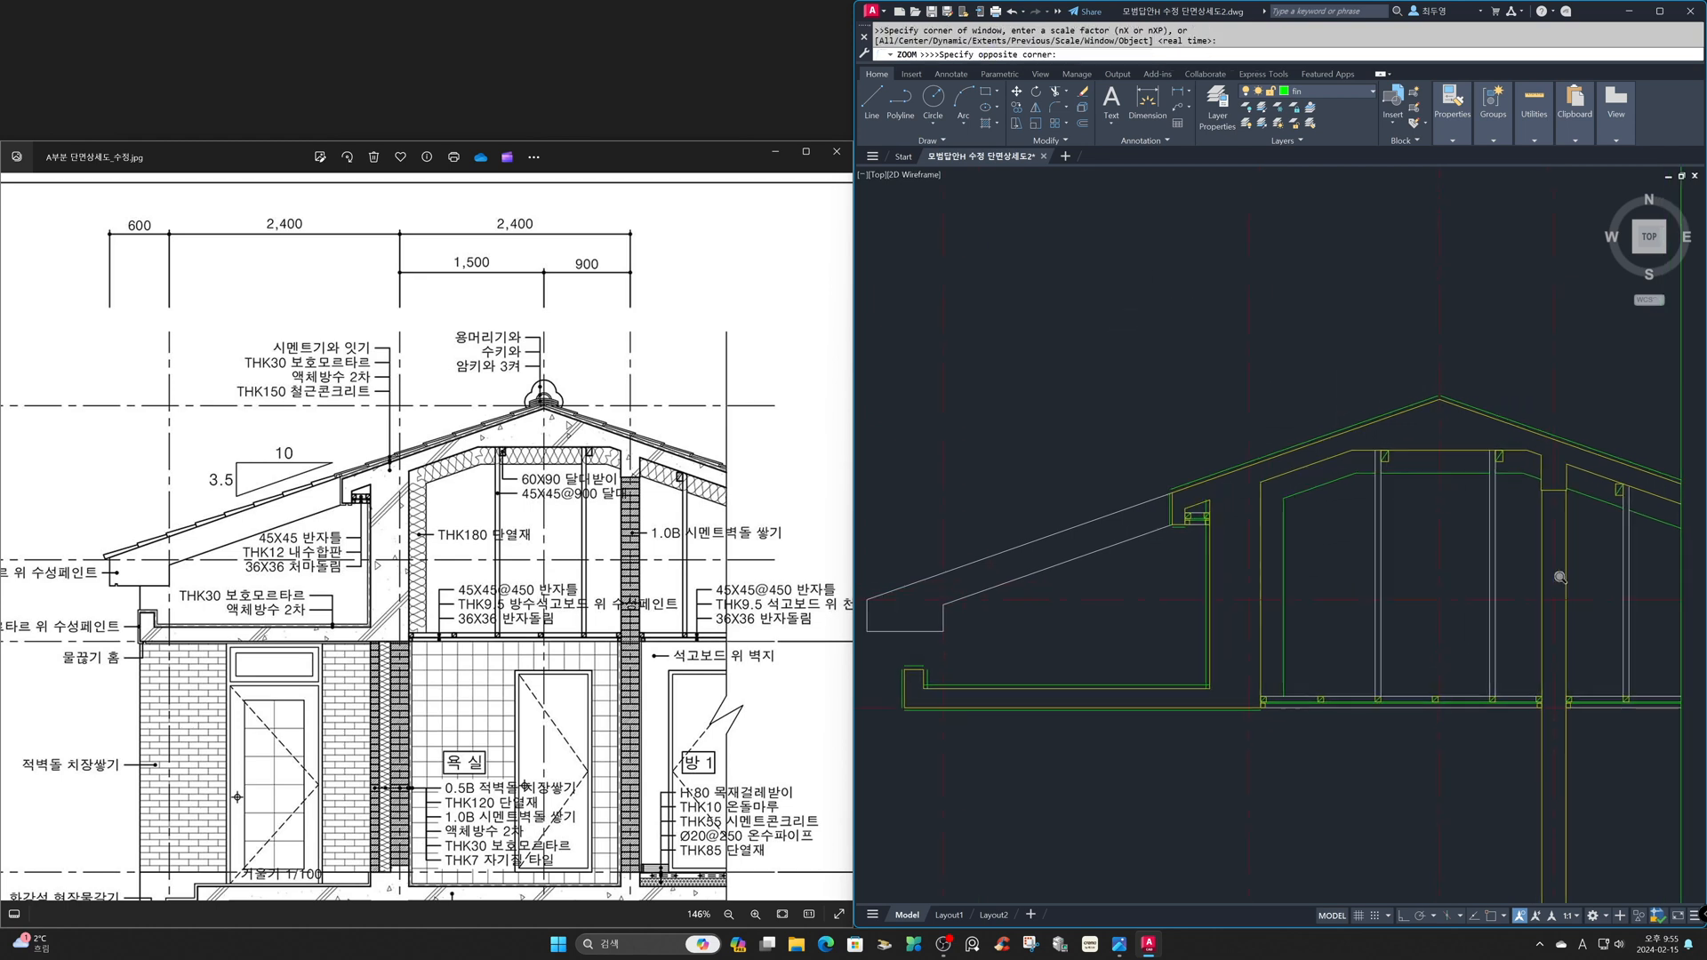
click(1513, 423)
click(1448, 415)
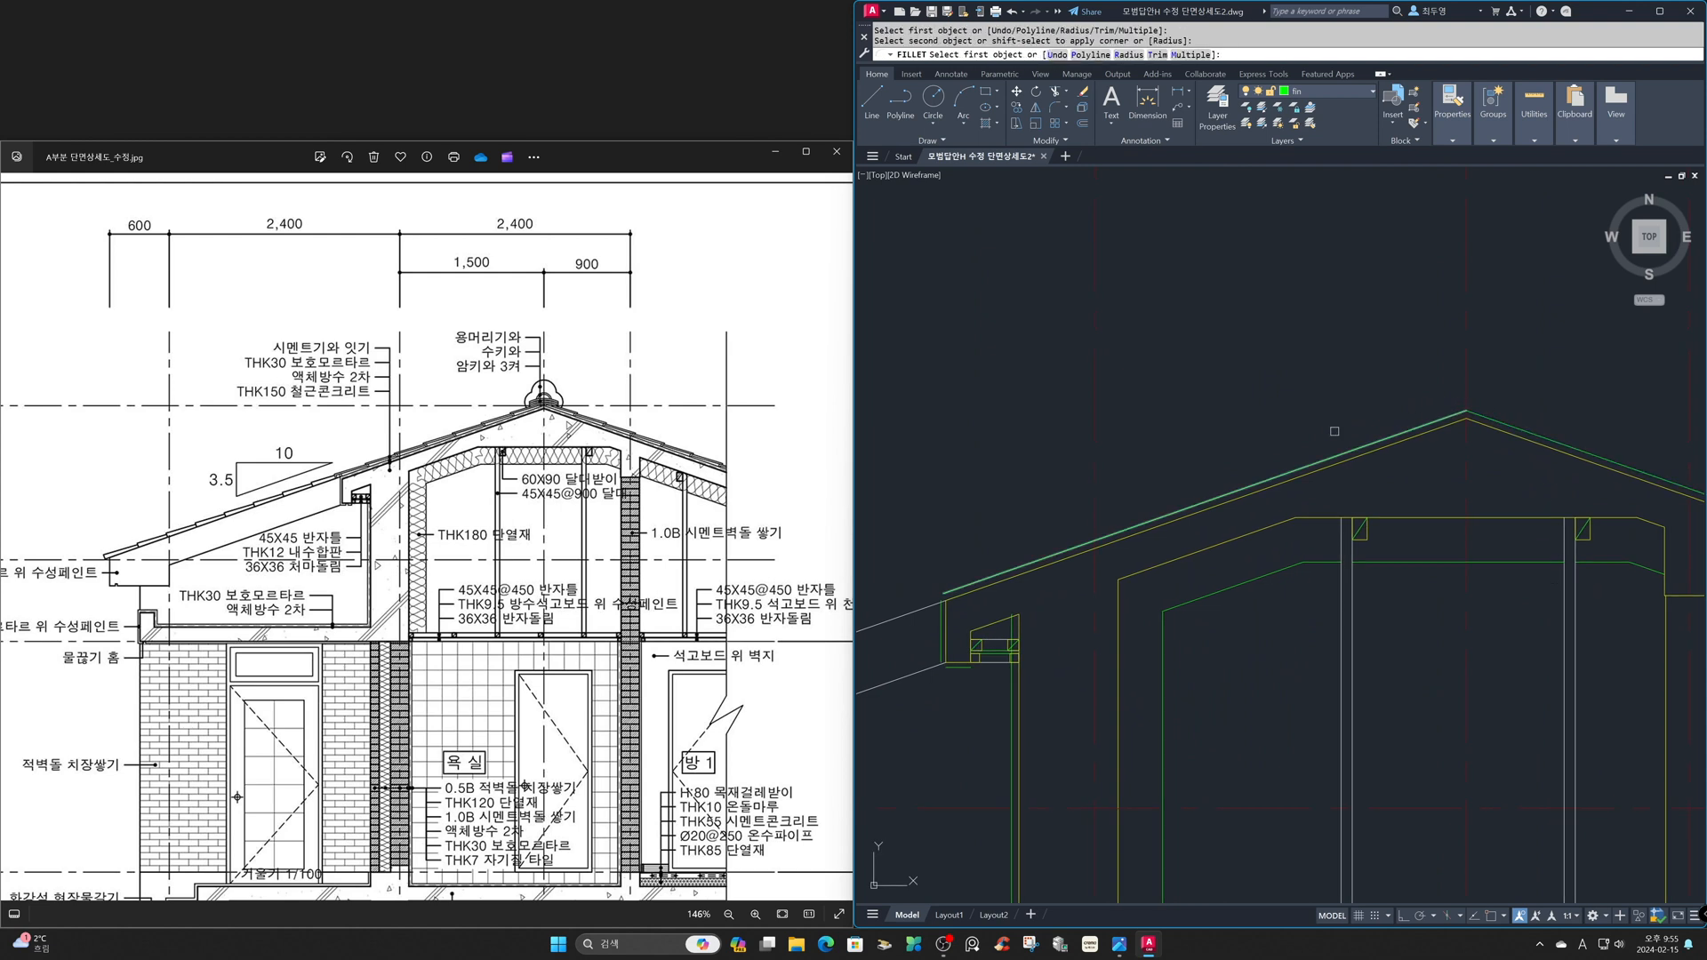
- Fillet the roof finish line with the vertical face finish, and that face finish with the underside line below it
click(969, 581)
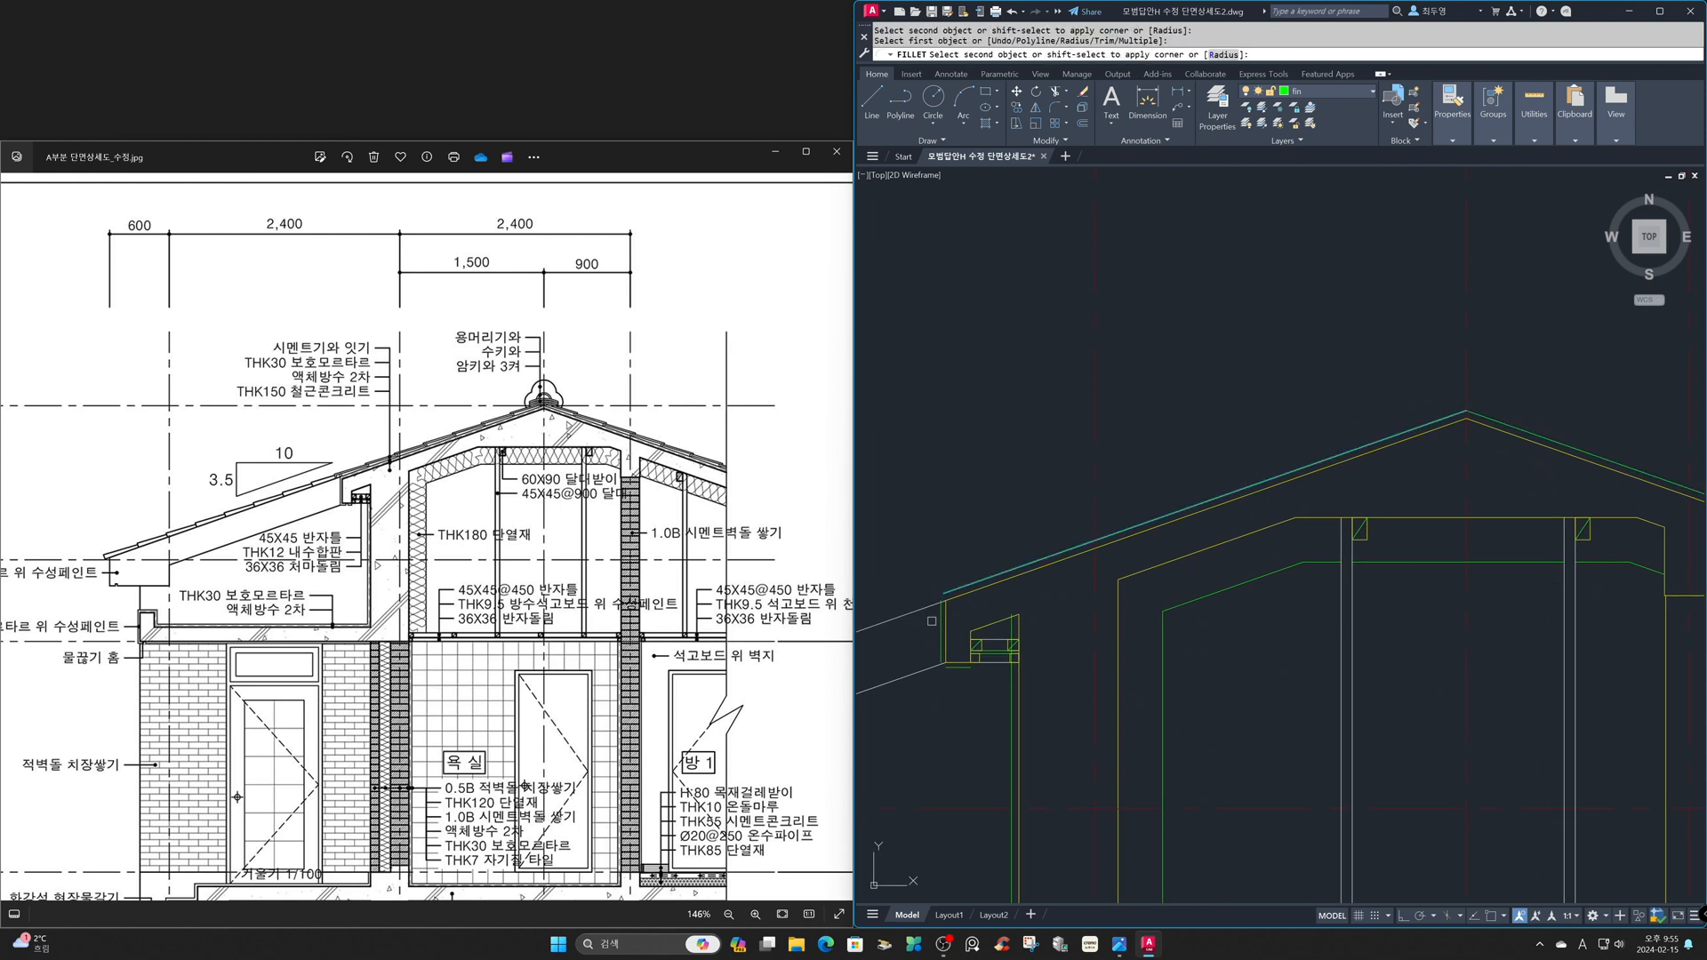
click(939, 627)
click(939, 631)
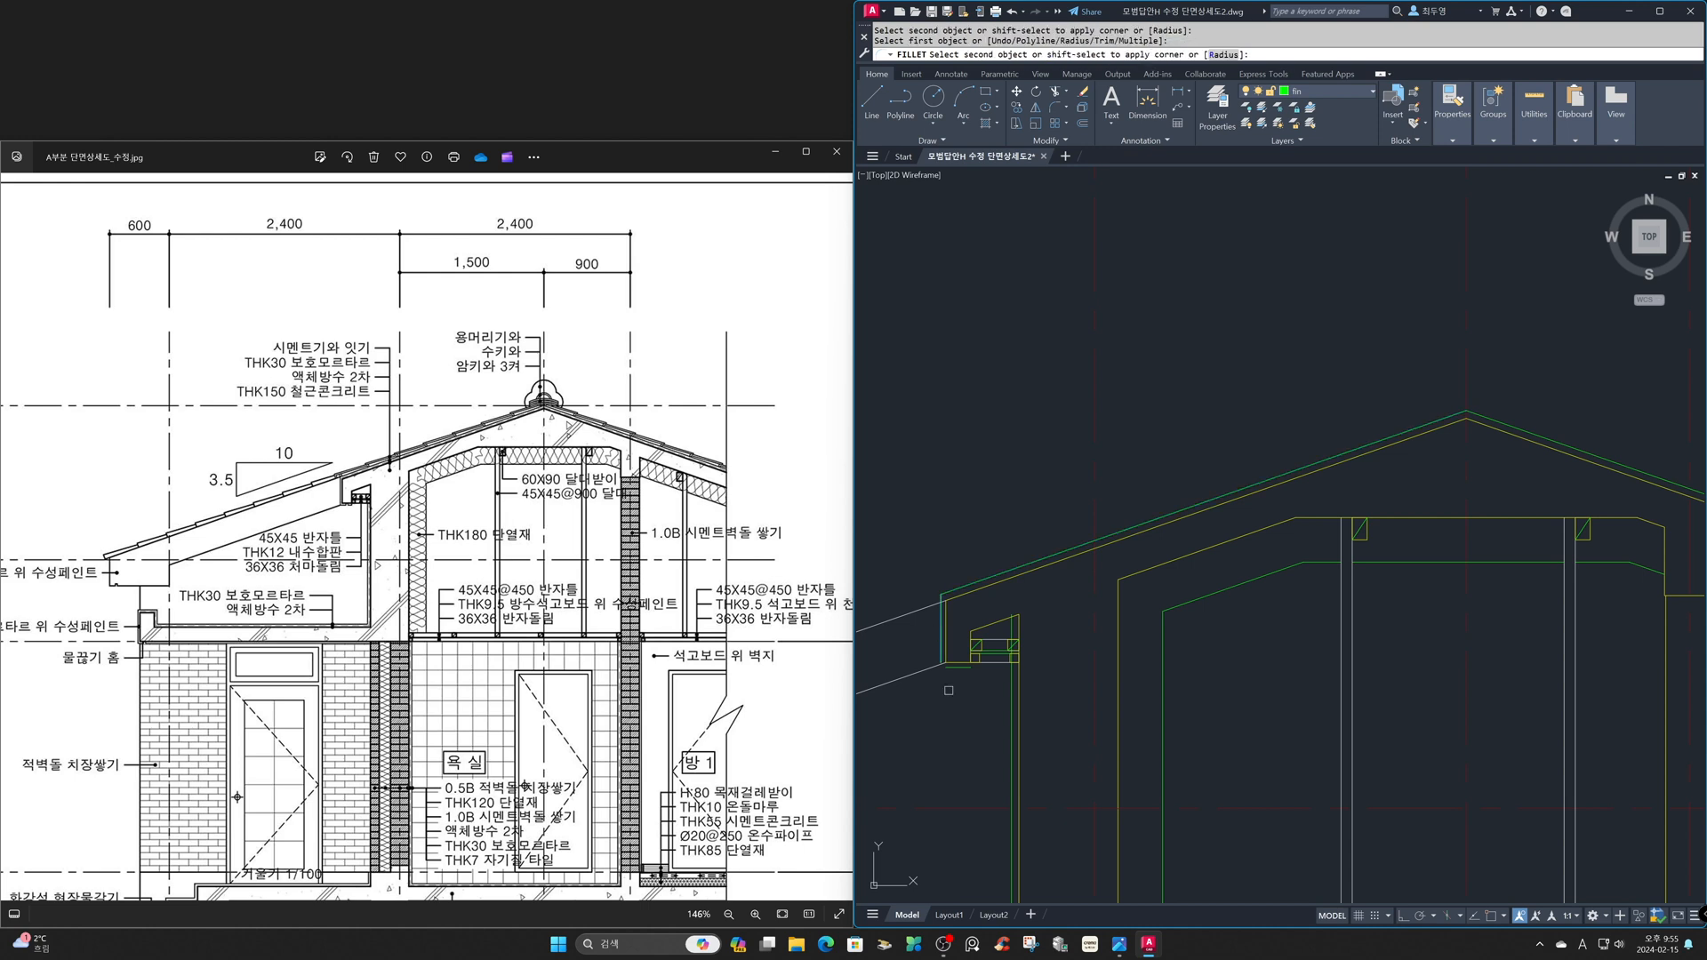
click(957, 667)
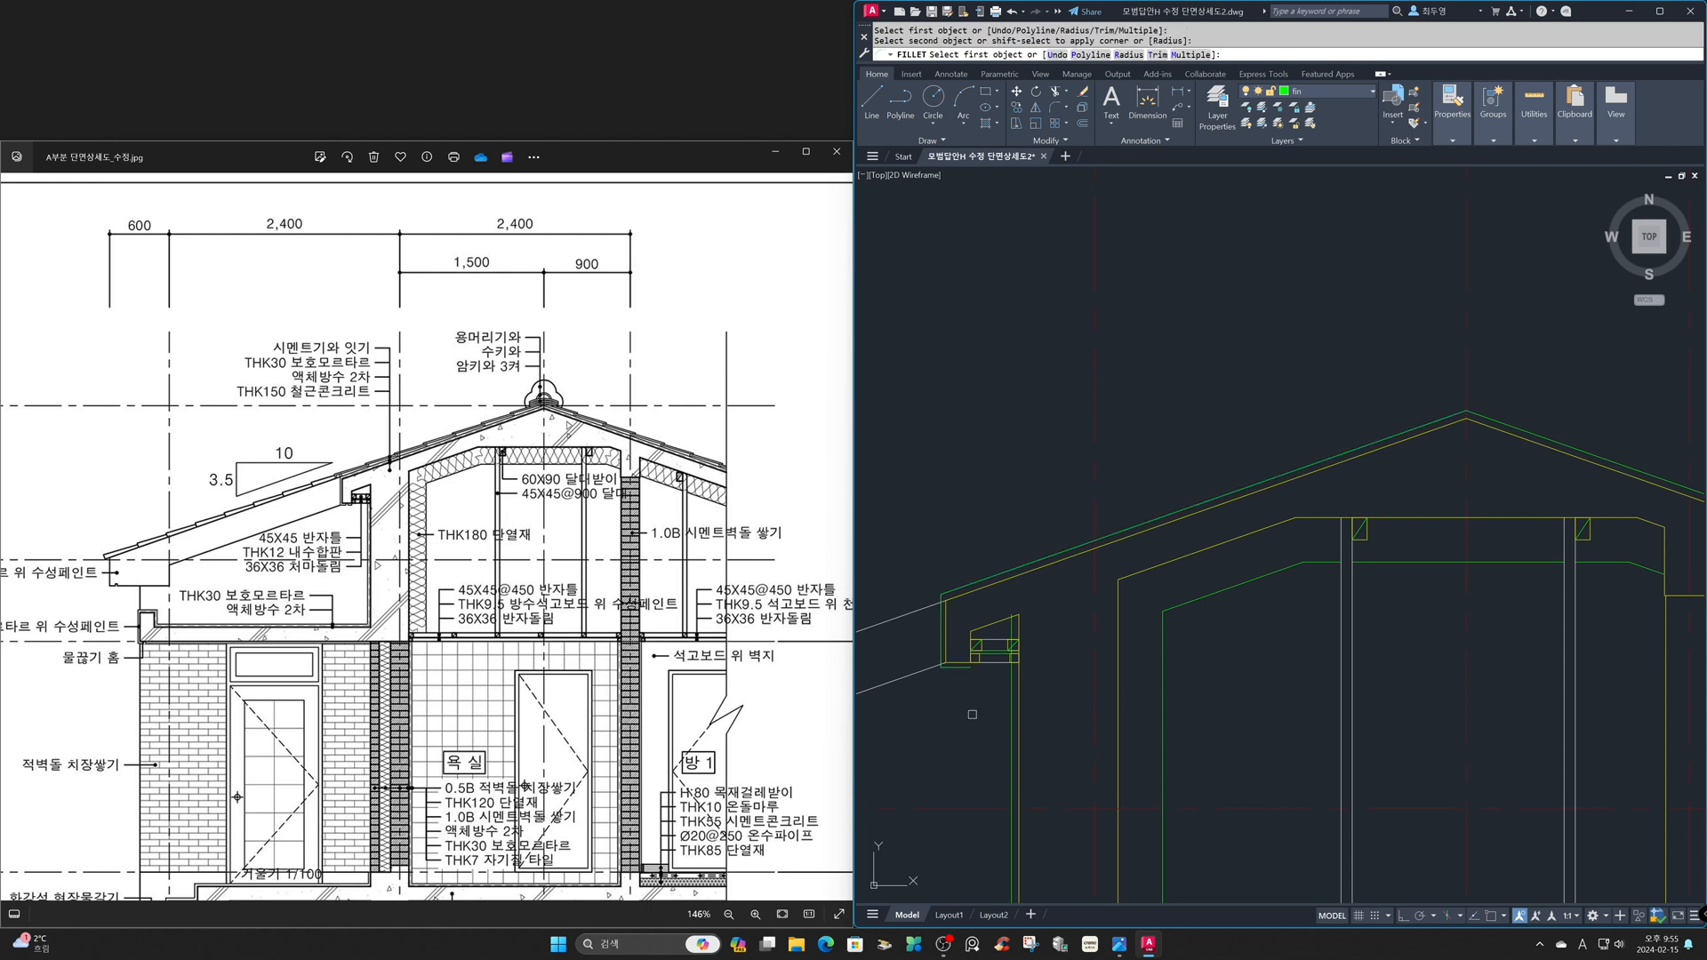
- Fillet the wall finish line and the slab-top finish line into a sharp inner corner at the eave slab
text('z)
key(Return)
text(p)
key(Return)
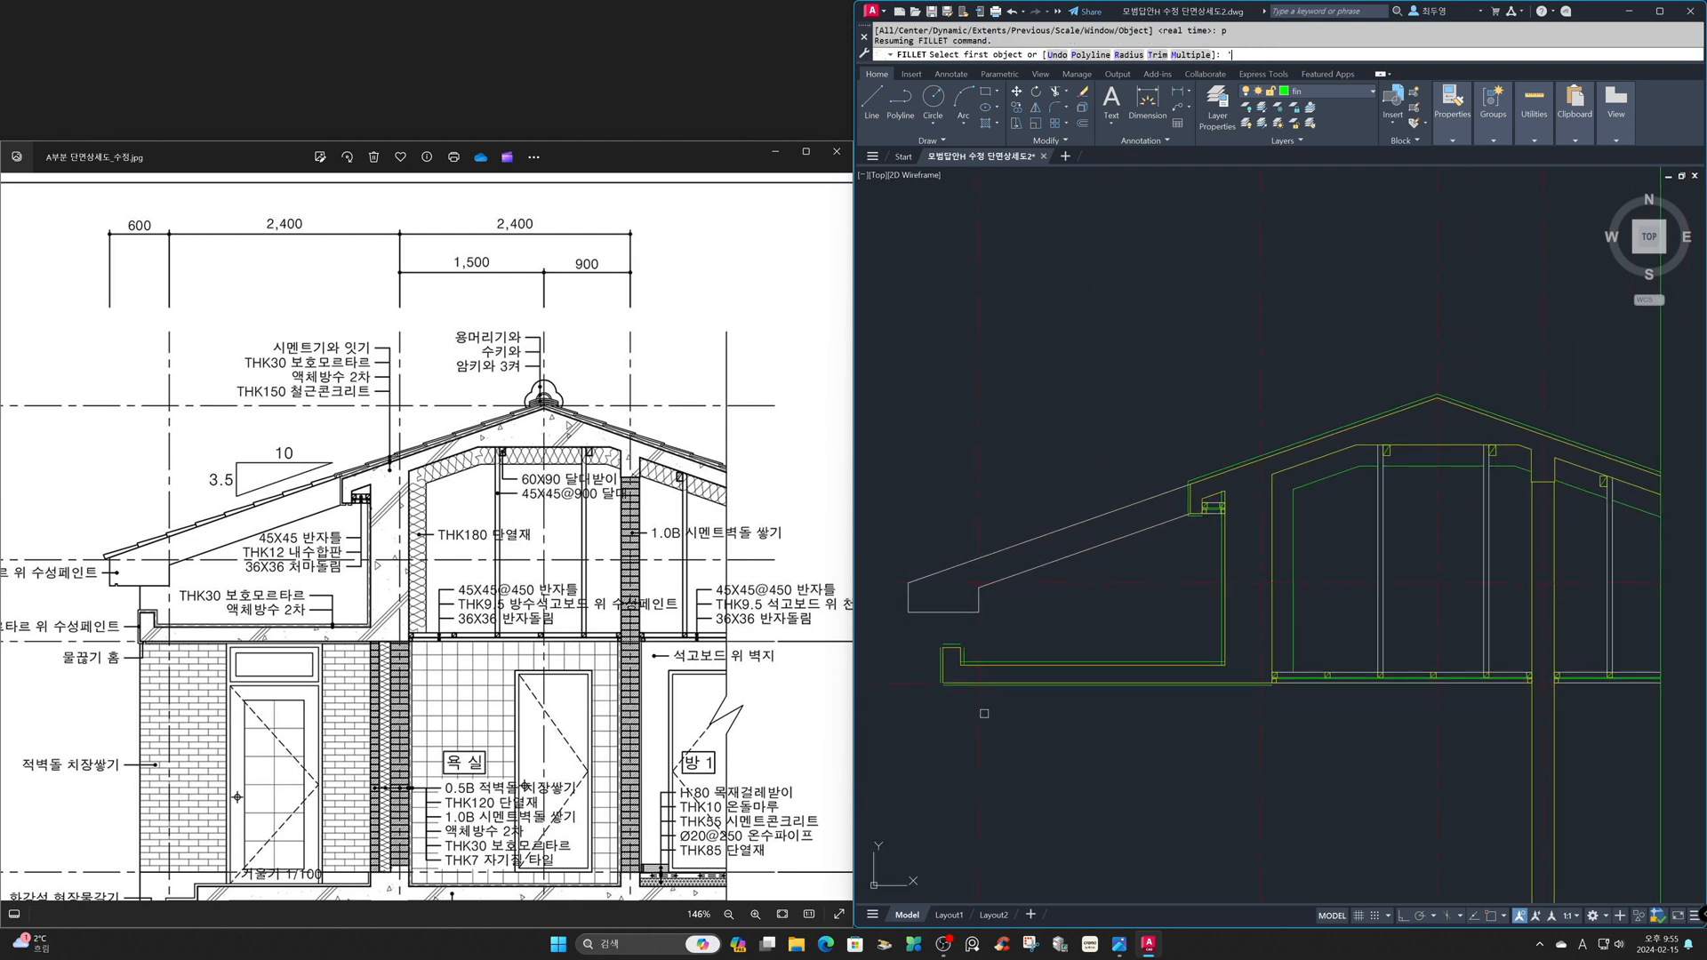
text('z)
key(Return)
click(907, 506)
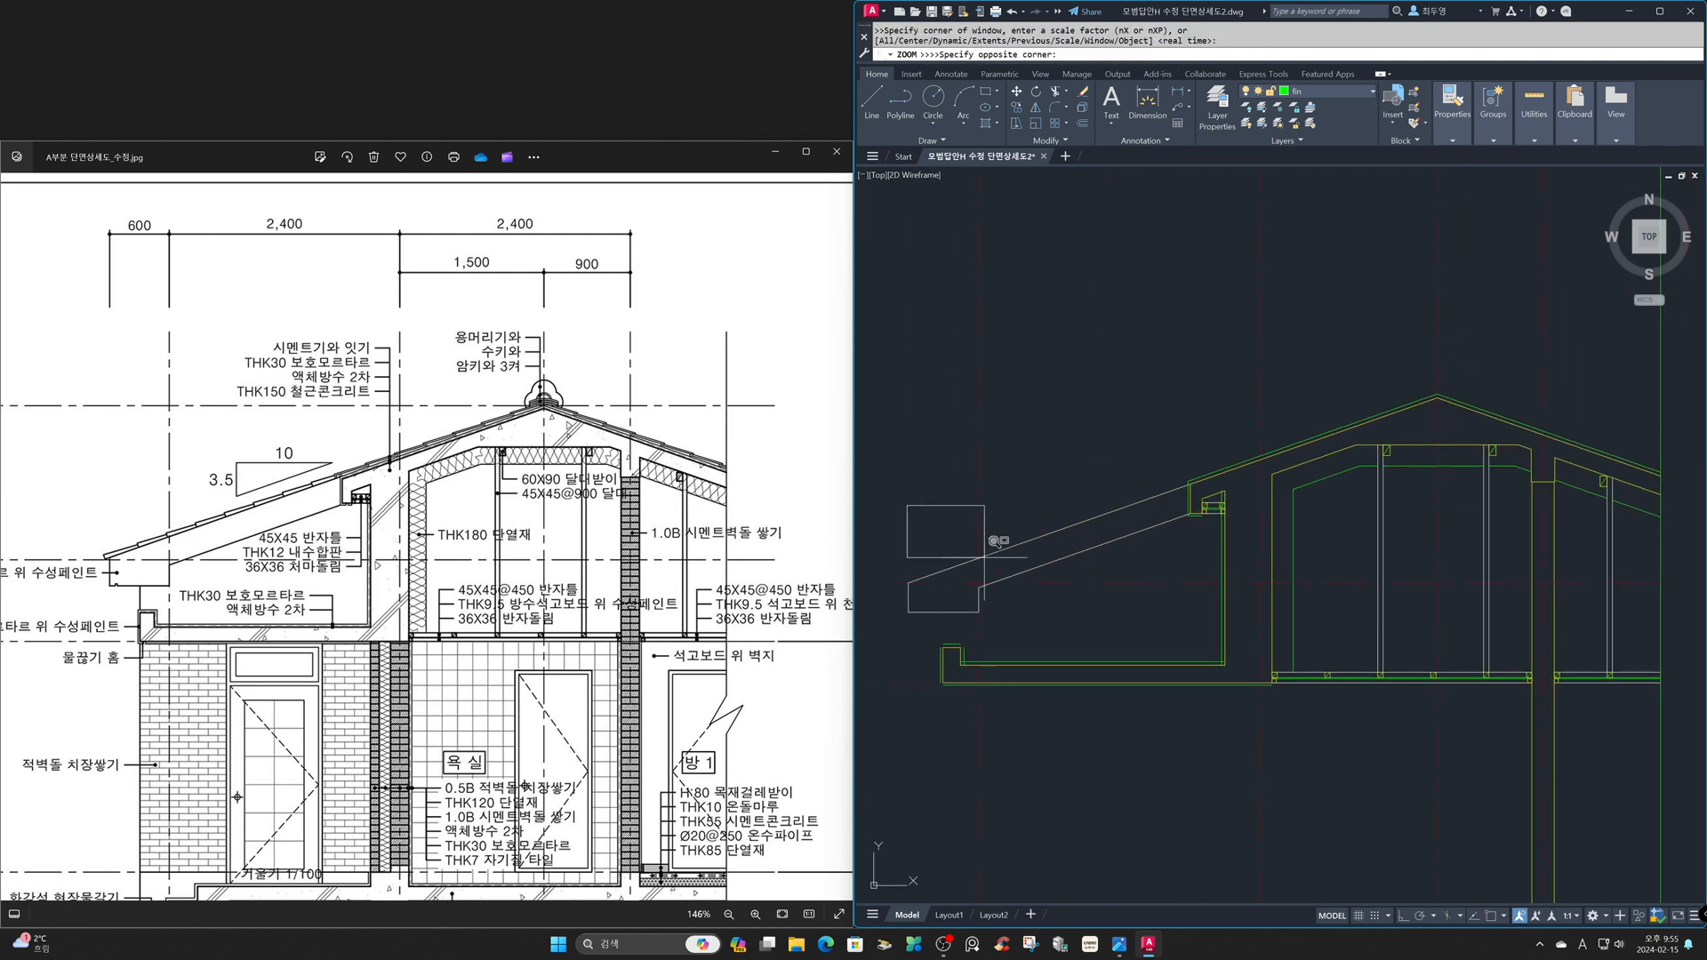
click(1279, 718)
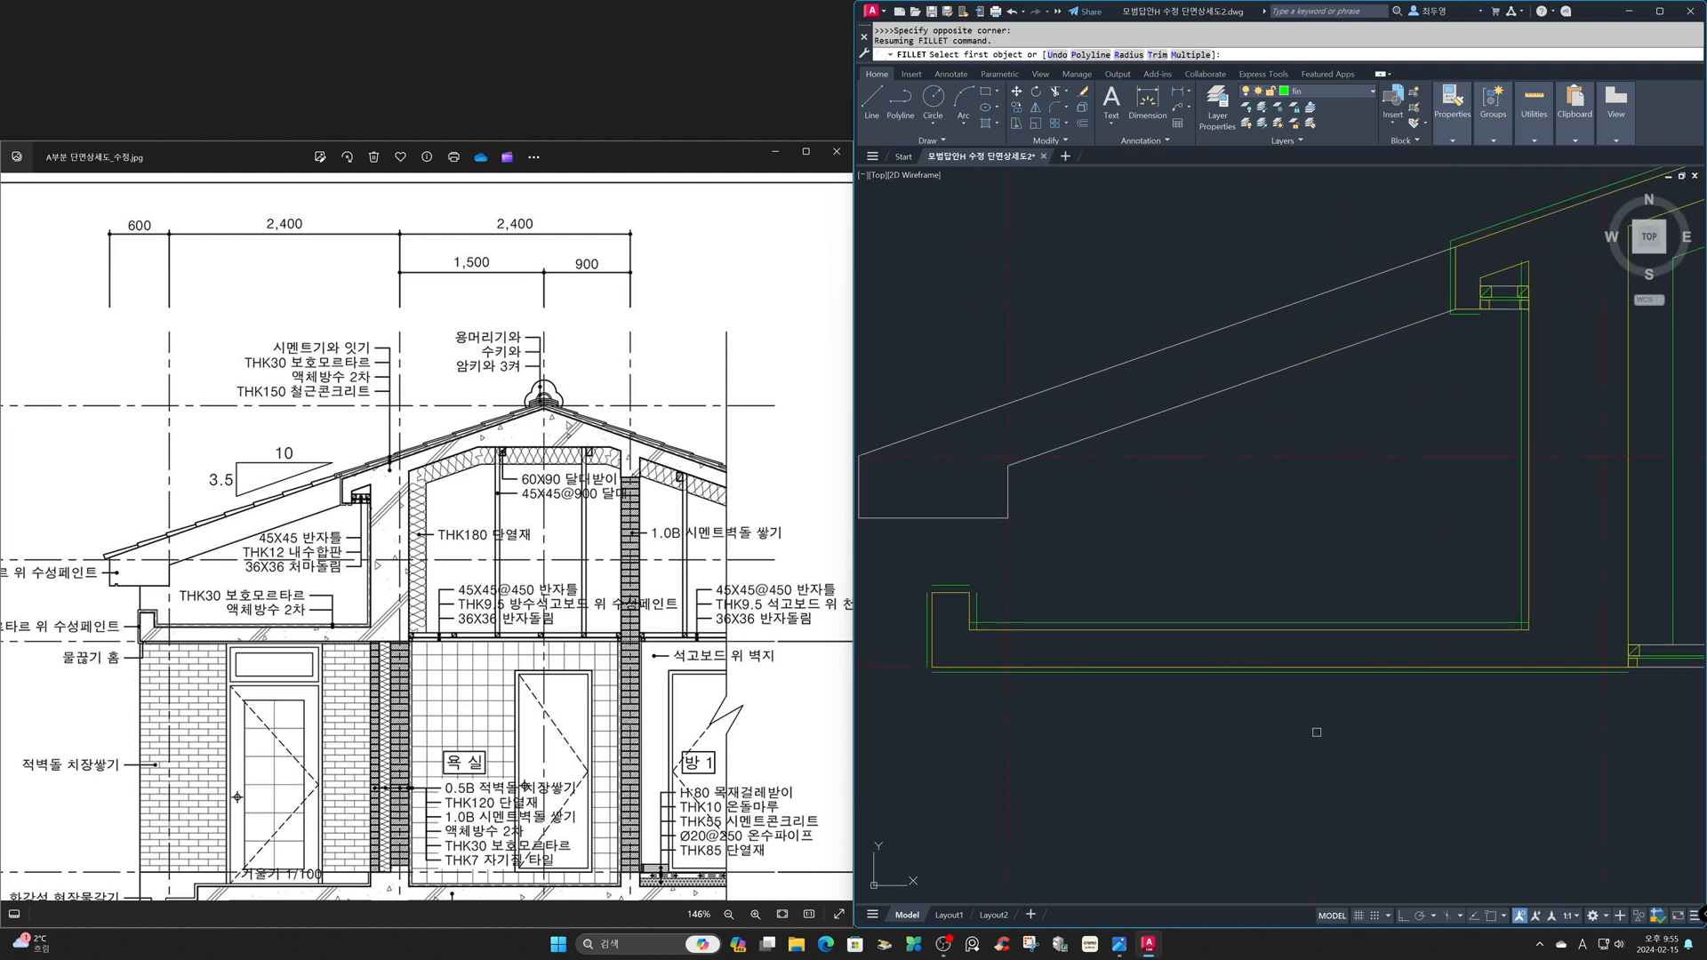
click(1527, 612)
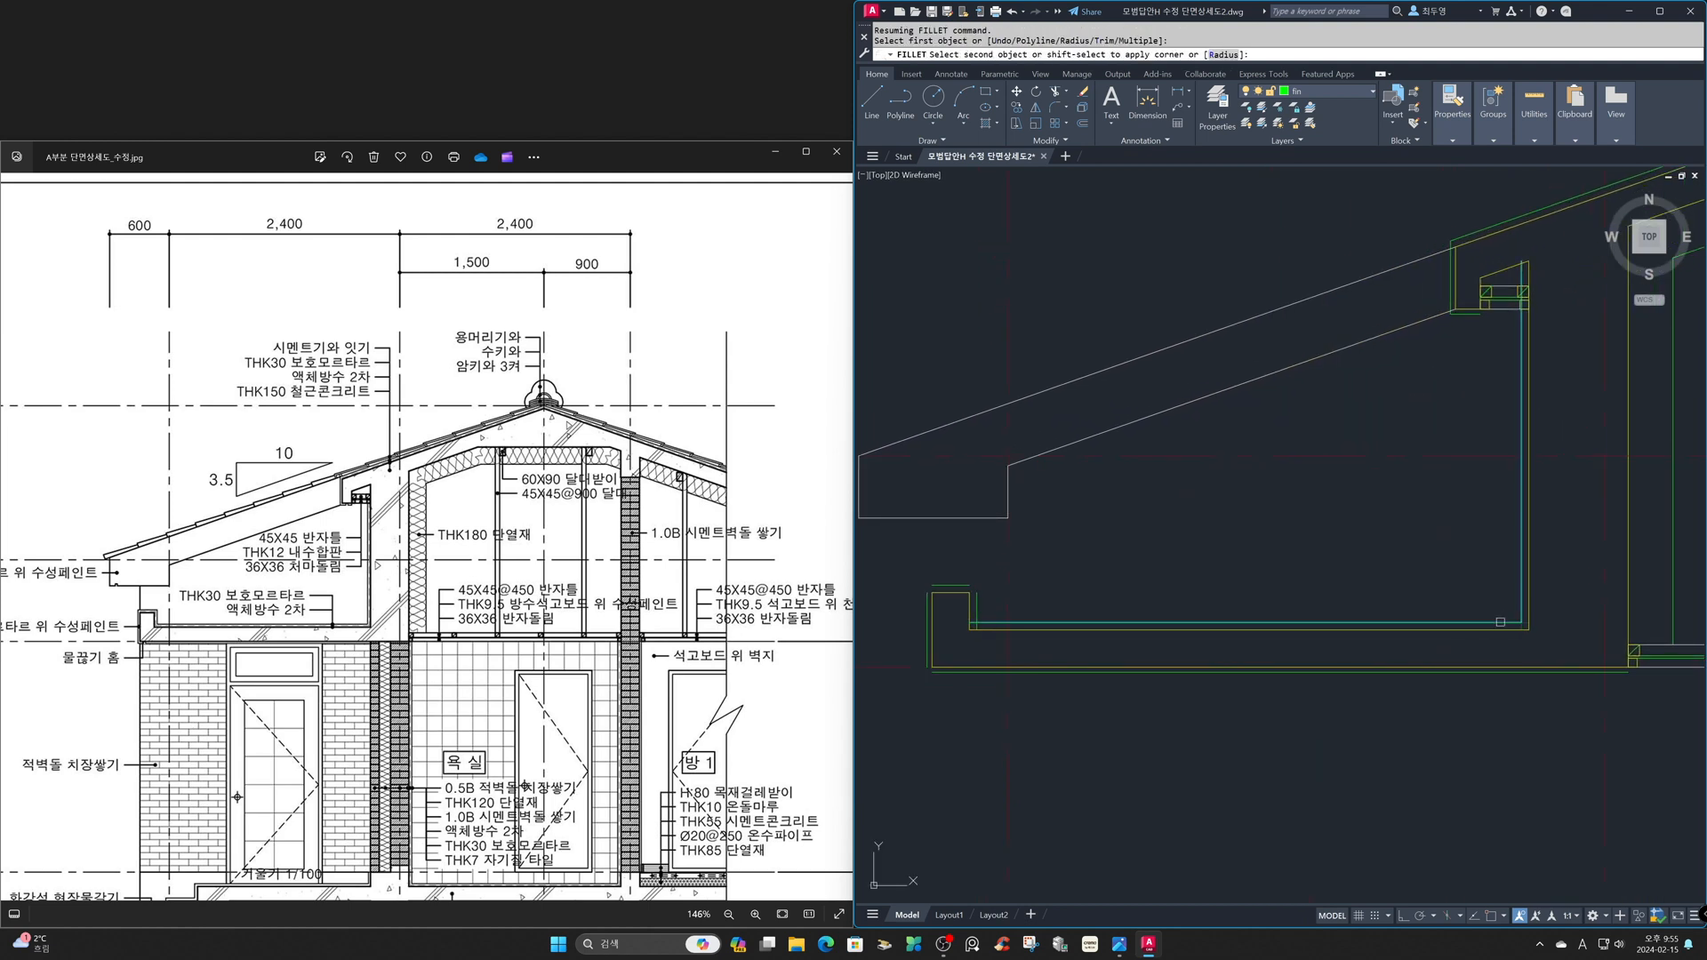
click(1502, 625)
- Close the remaining finish-line corners around the eave parapet and the slab's lower outer edge with sharp fillets
click(976, 601)
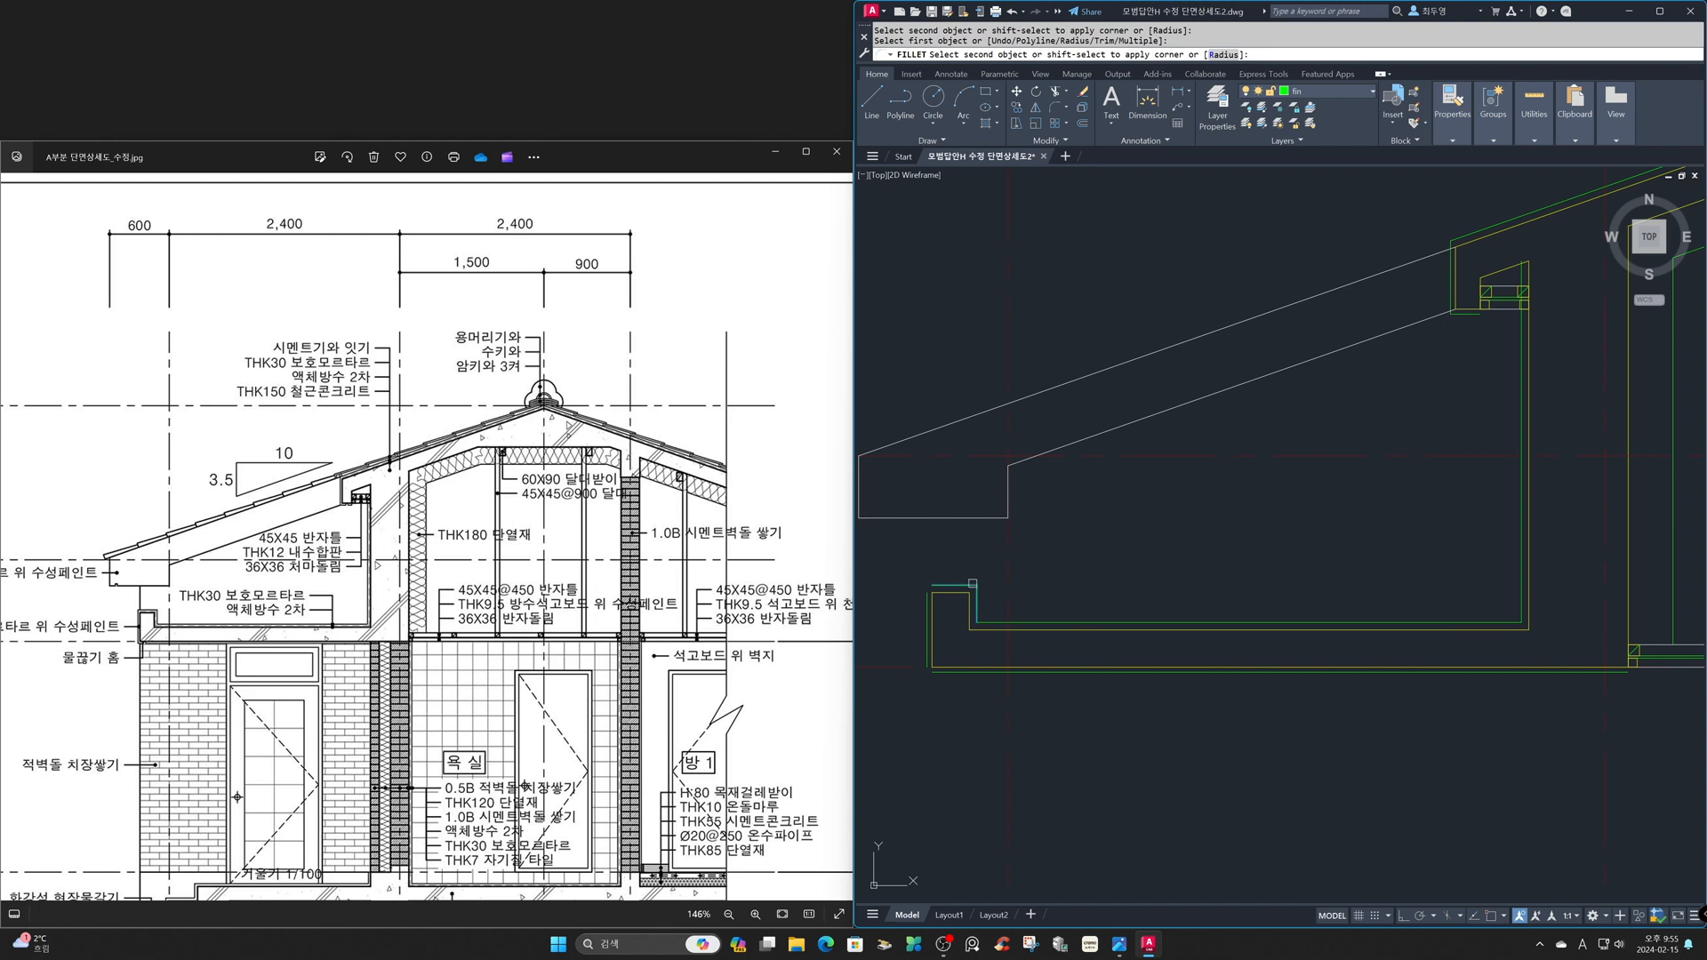
click(924, 590)
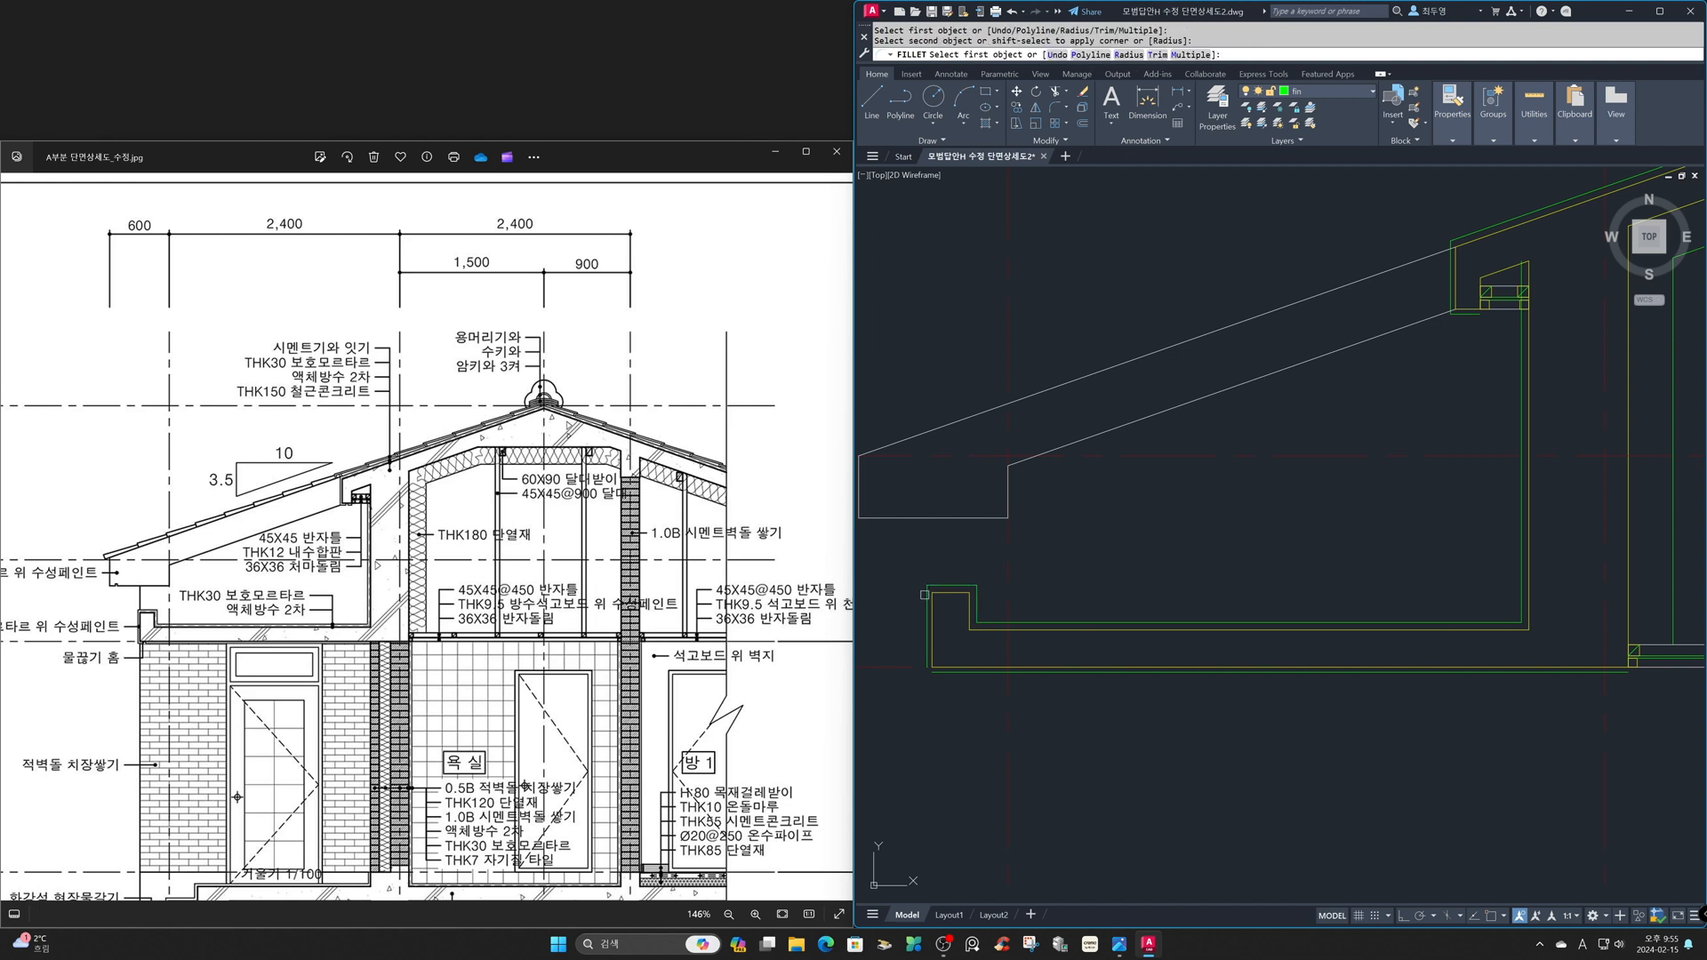
click(946, 673)
click(926, 661)
key(Return)
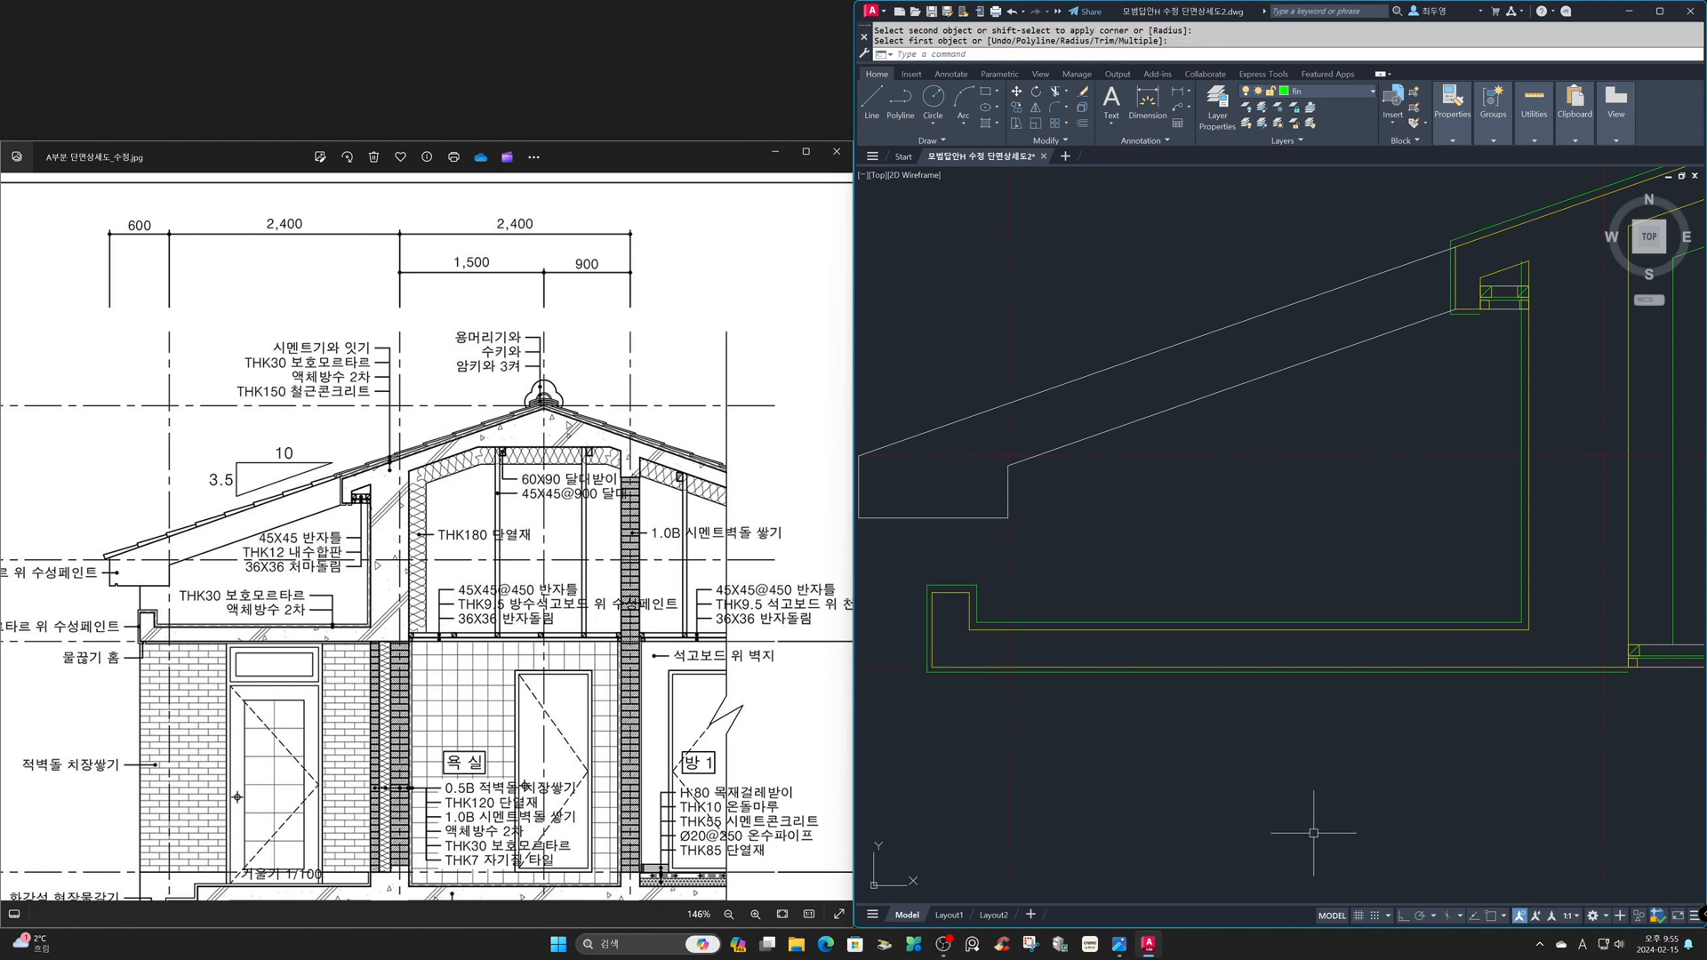
- Draw a short vertical line from the soffit frame's lower outer corner to close the end of the underside finish
text(z)
key(Return)
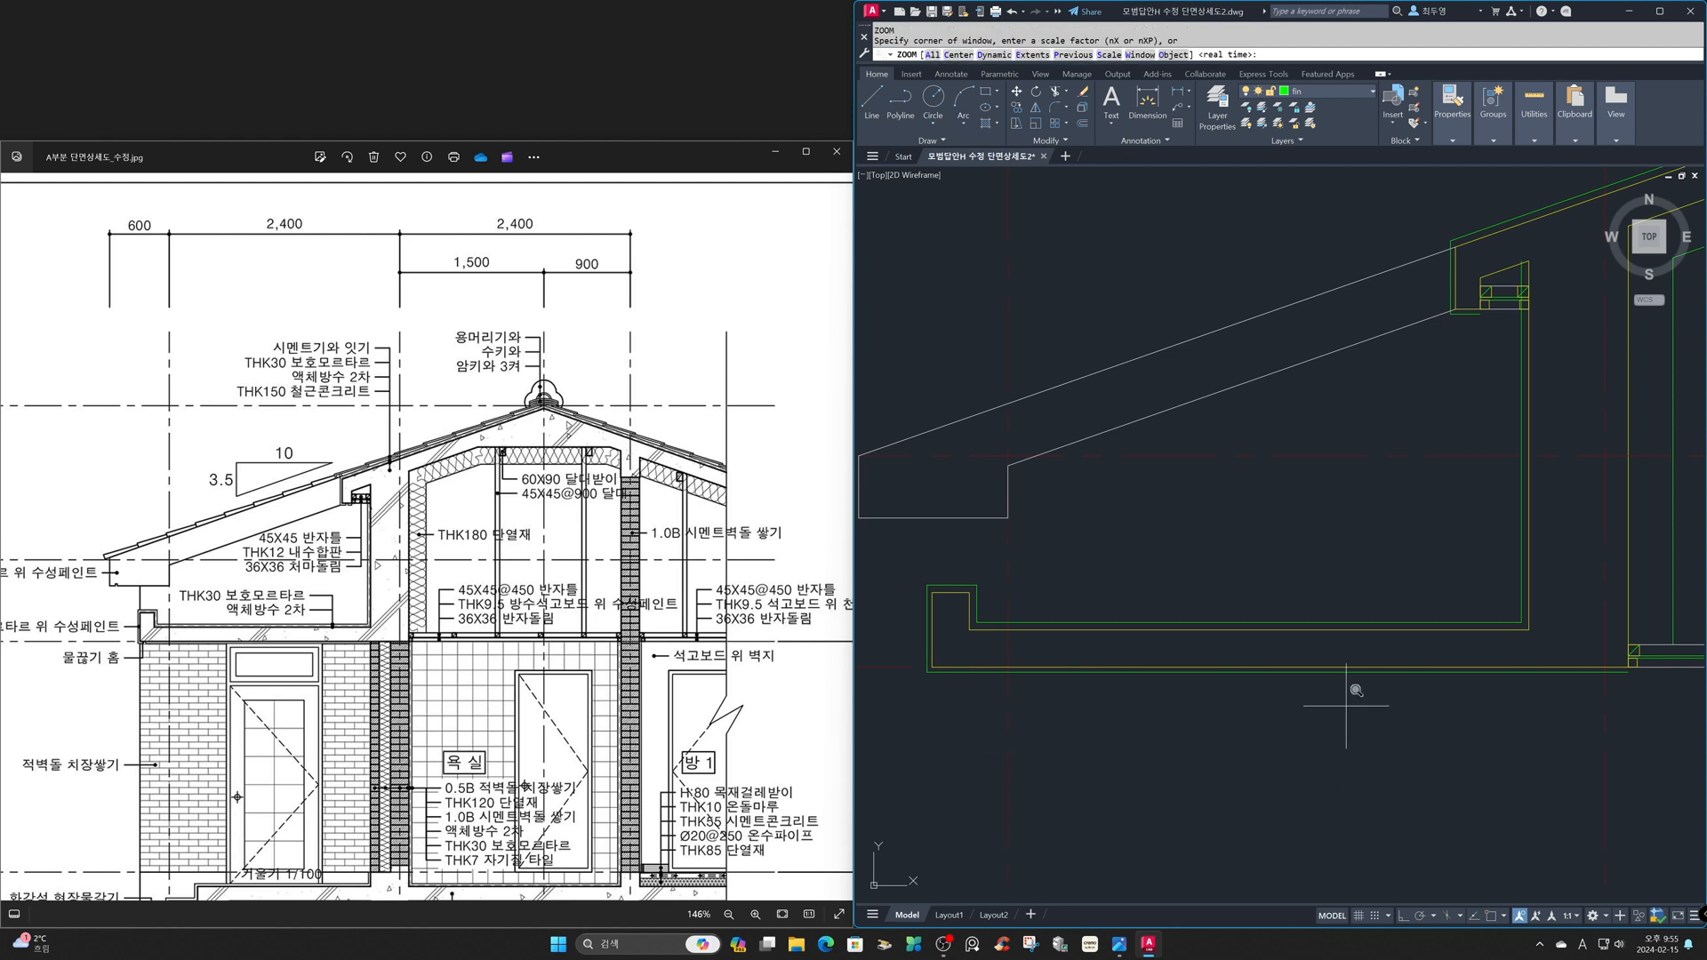
click(1392, 207)
click(1589, 359)
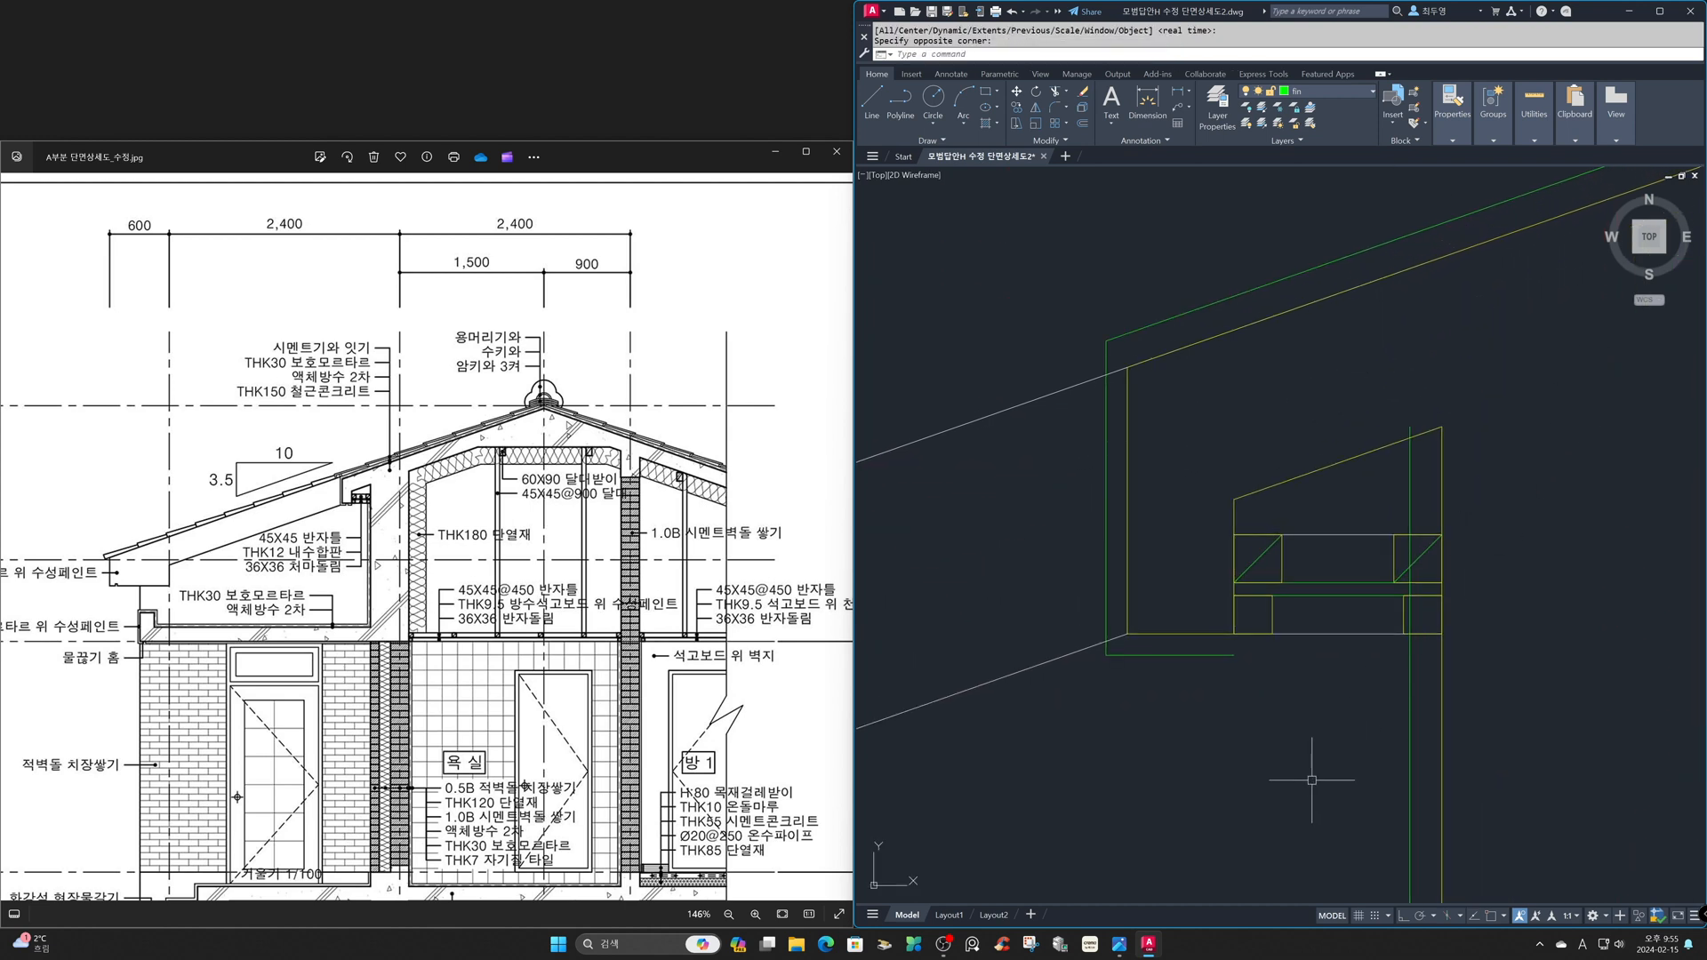
text(l)
key(Return)
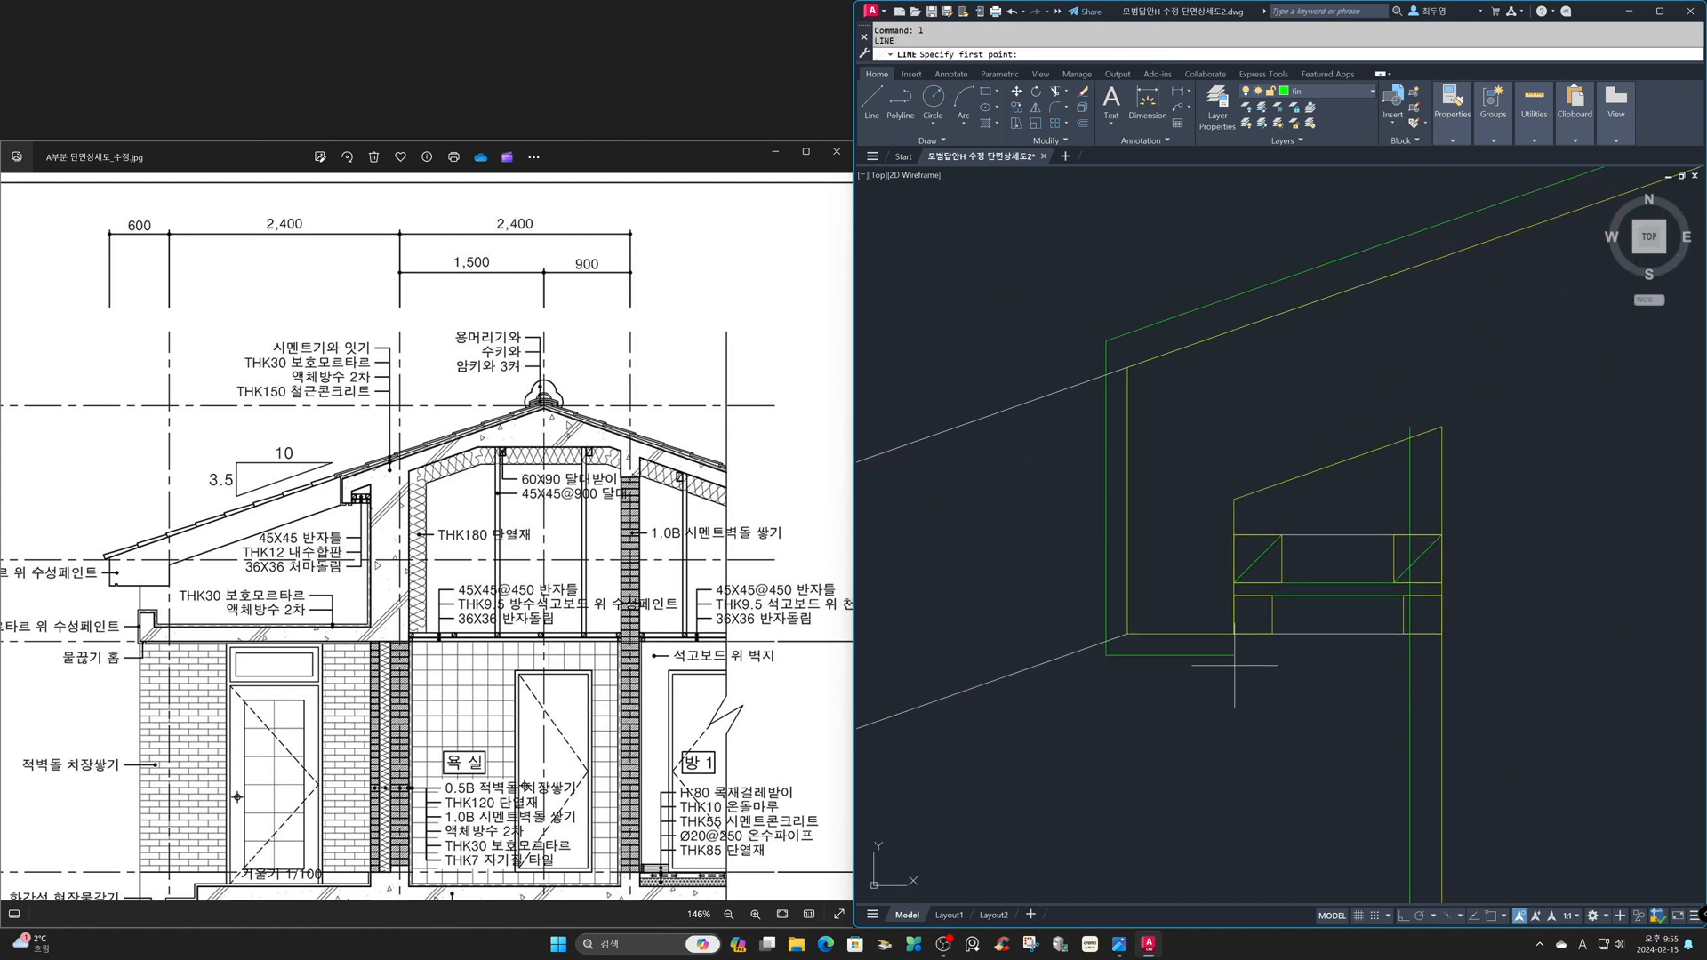
key(F3)
key(F8)
click(1234, 633)
key(Return)
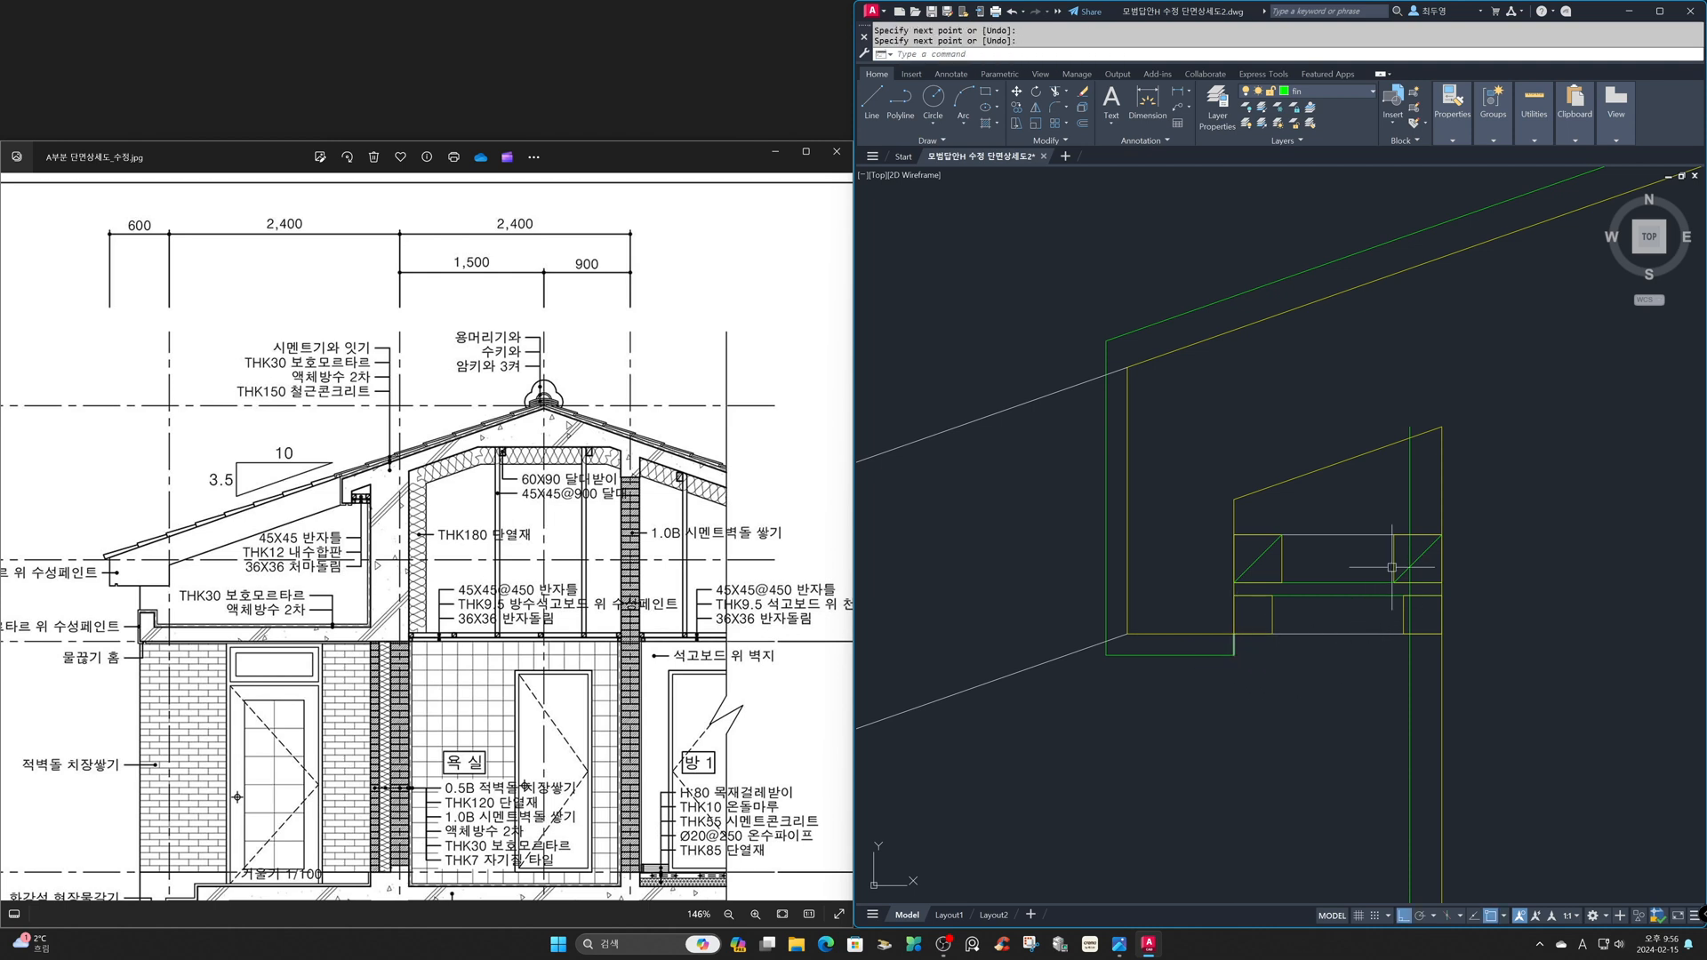
- Shorten the vertical wall finish line by stretching its upper end down to the underside of the soffit frame
click(1414, 490)
click(1409, 427)
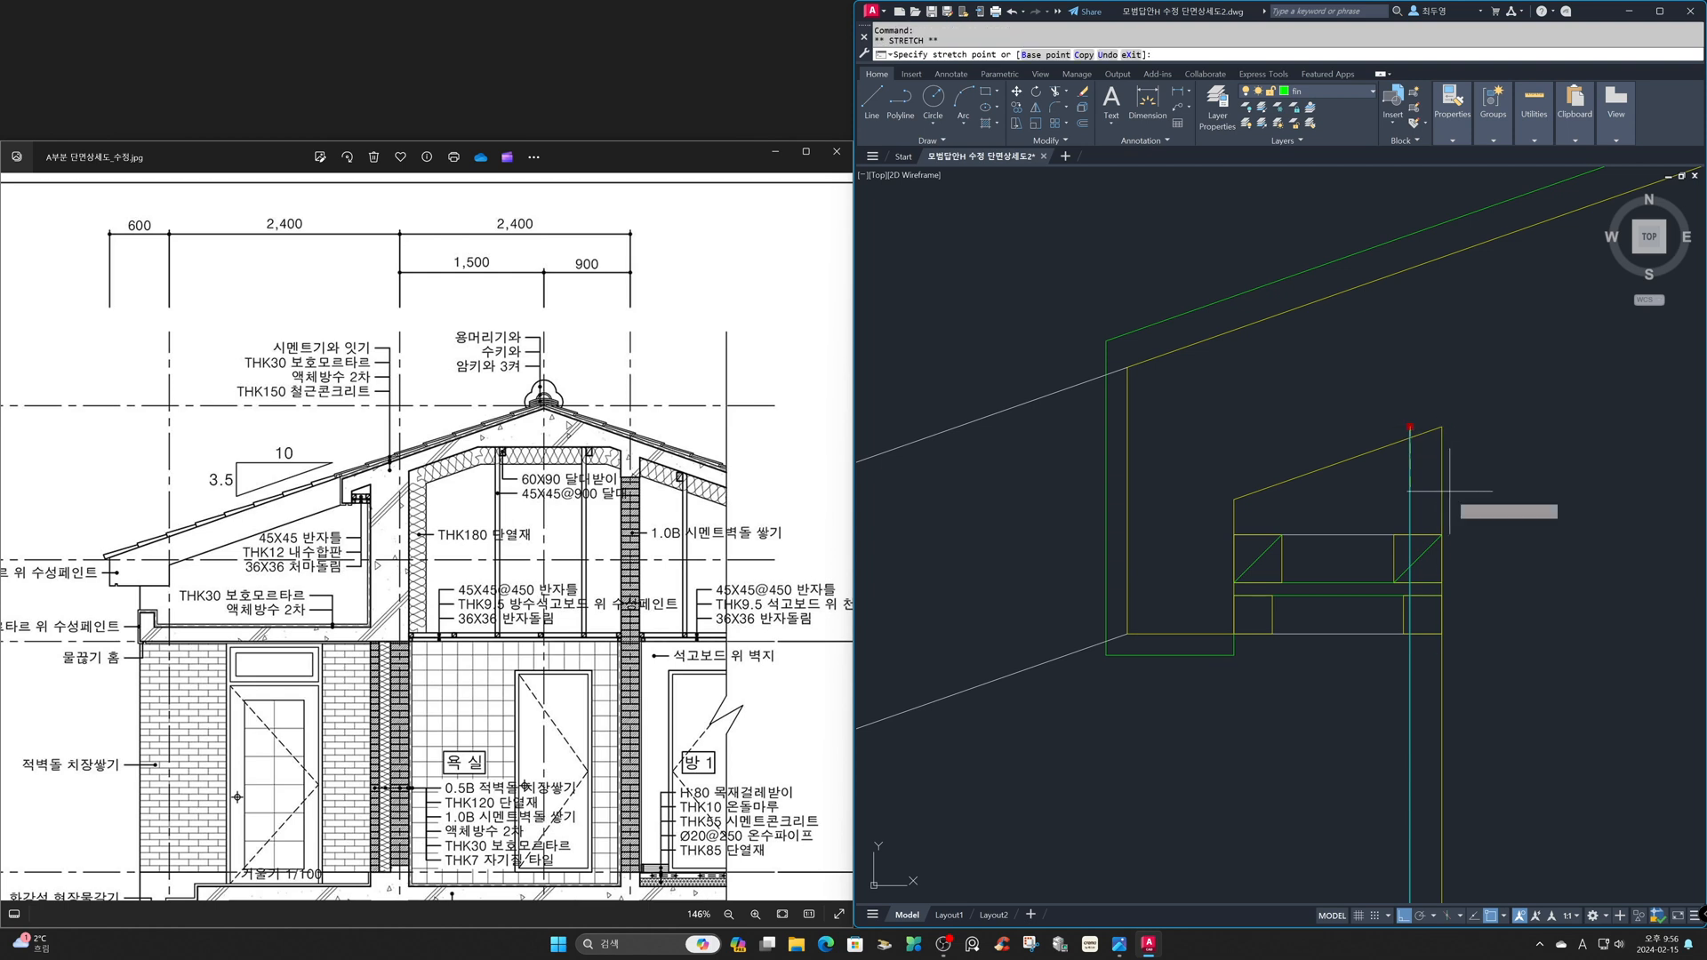
click(1409, 633)
key(Escape)
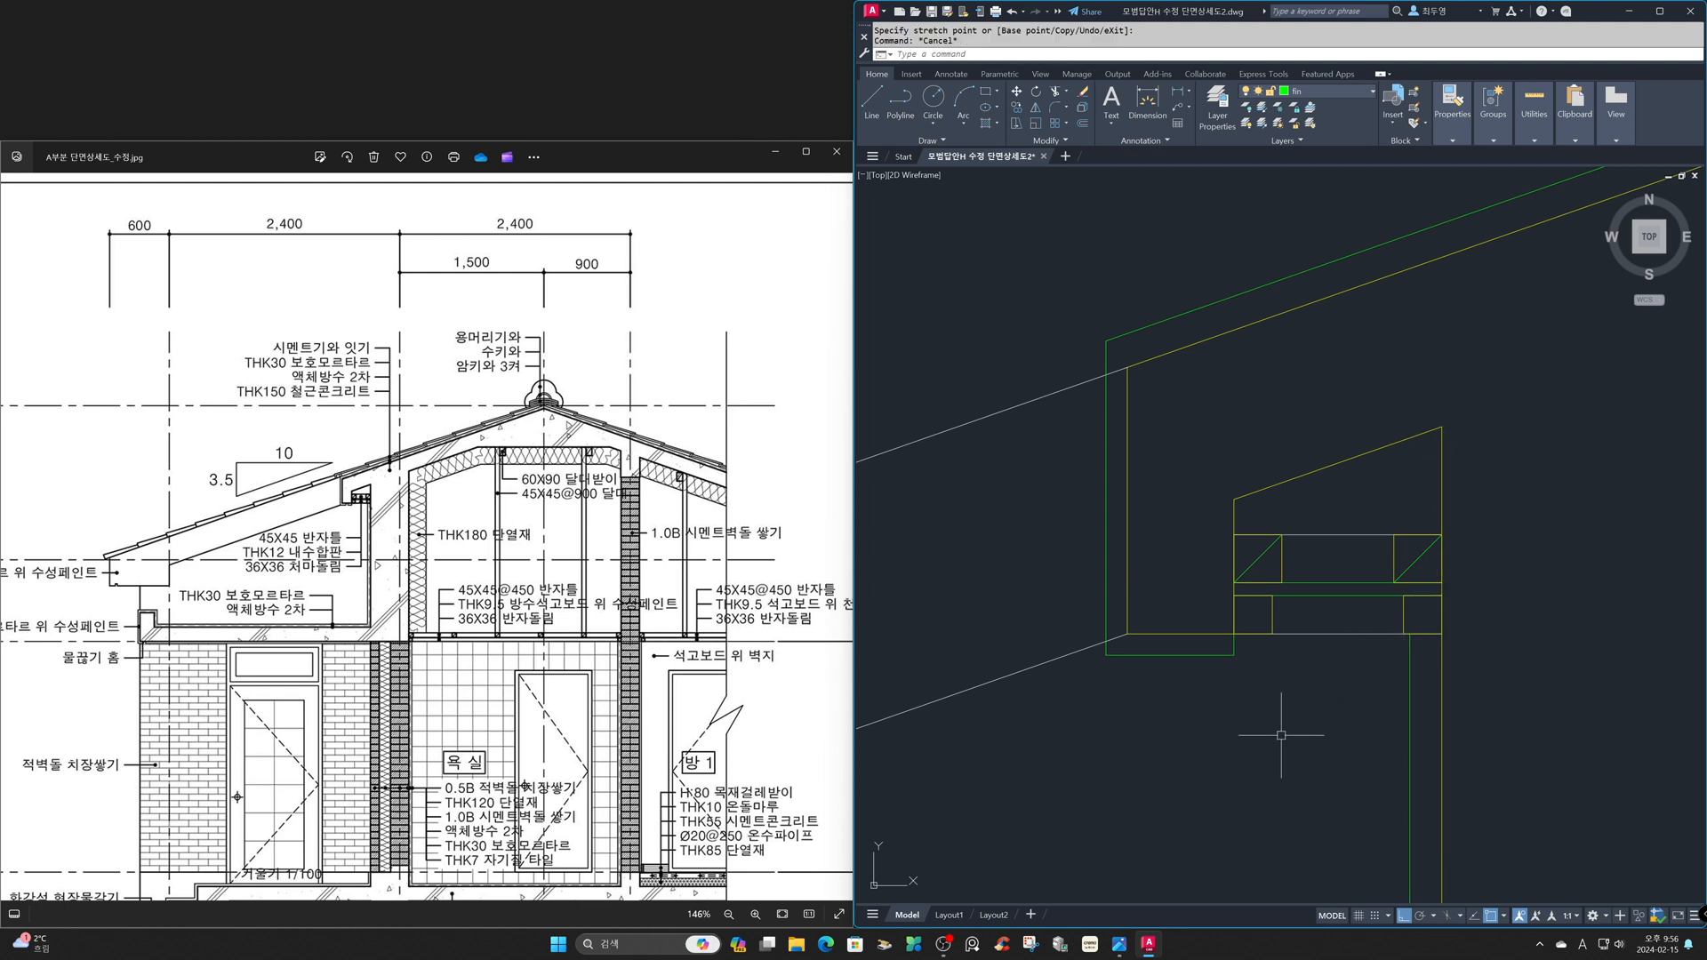
- Move the upper eave slope line and its vertical end line from the concrete corner to the outer corner of the roof finish
text(z)
key(Return)
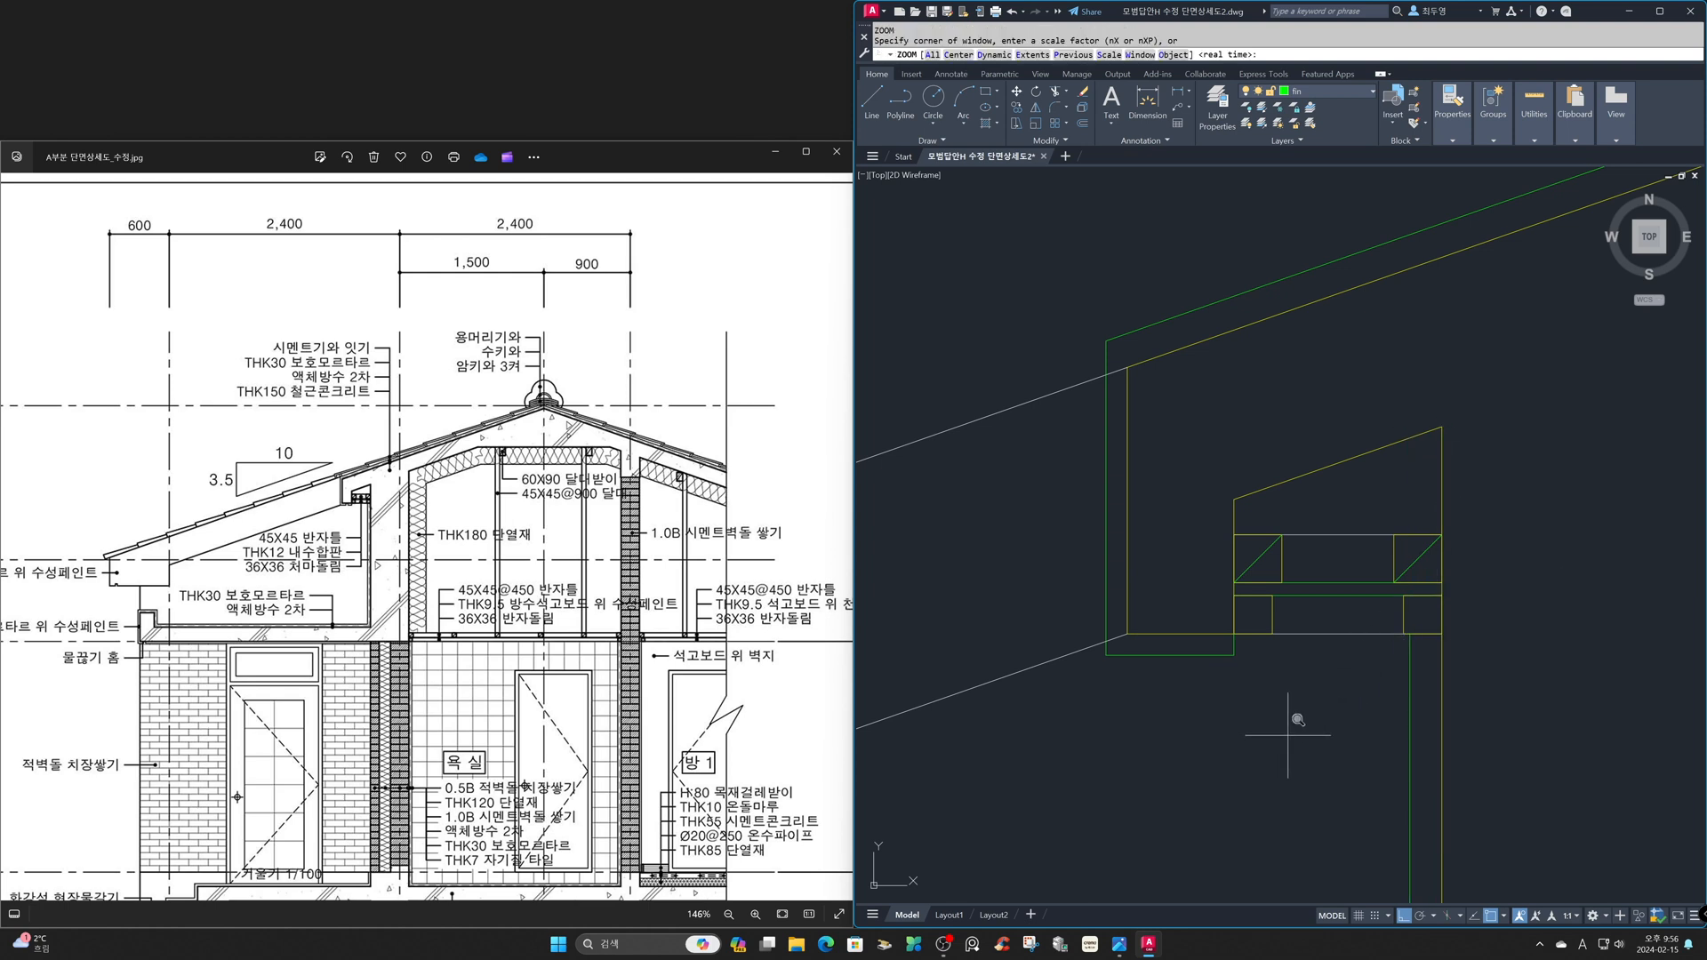
text(p)
key(Return)
key(Return)
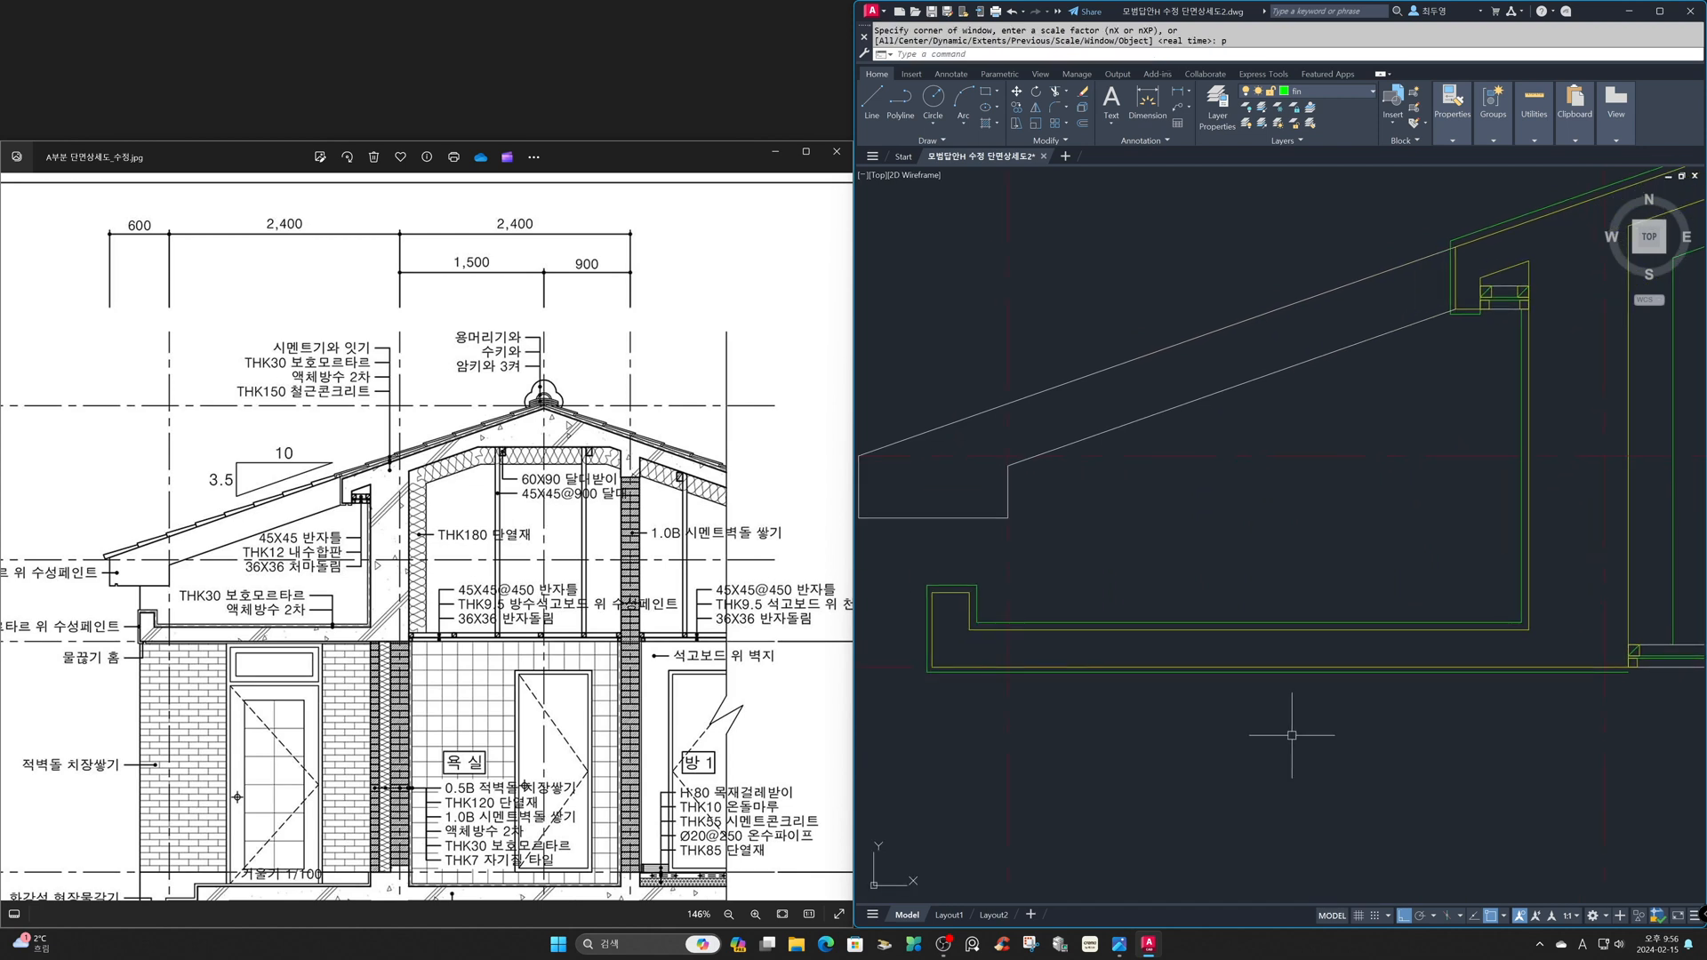
text(m)
key(Return)
click(859, 489)
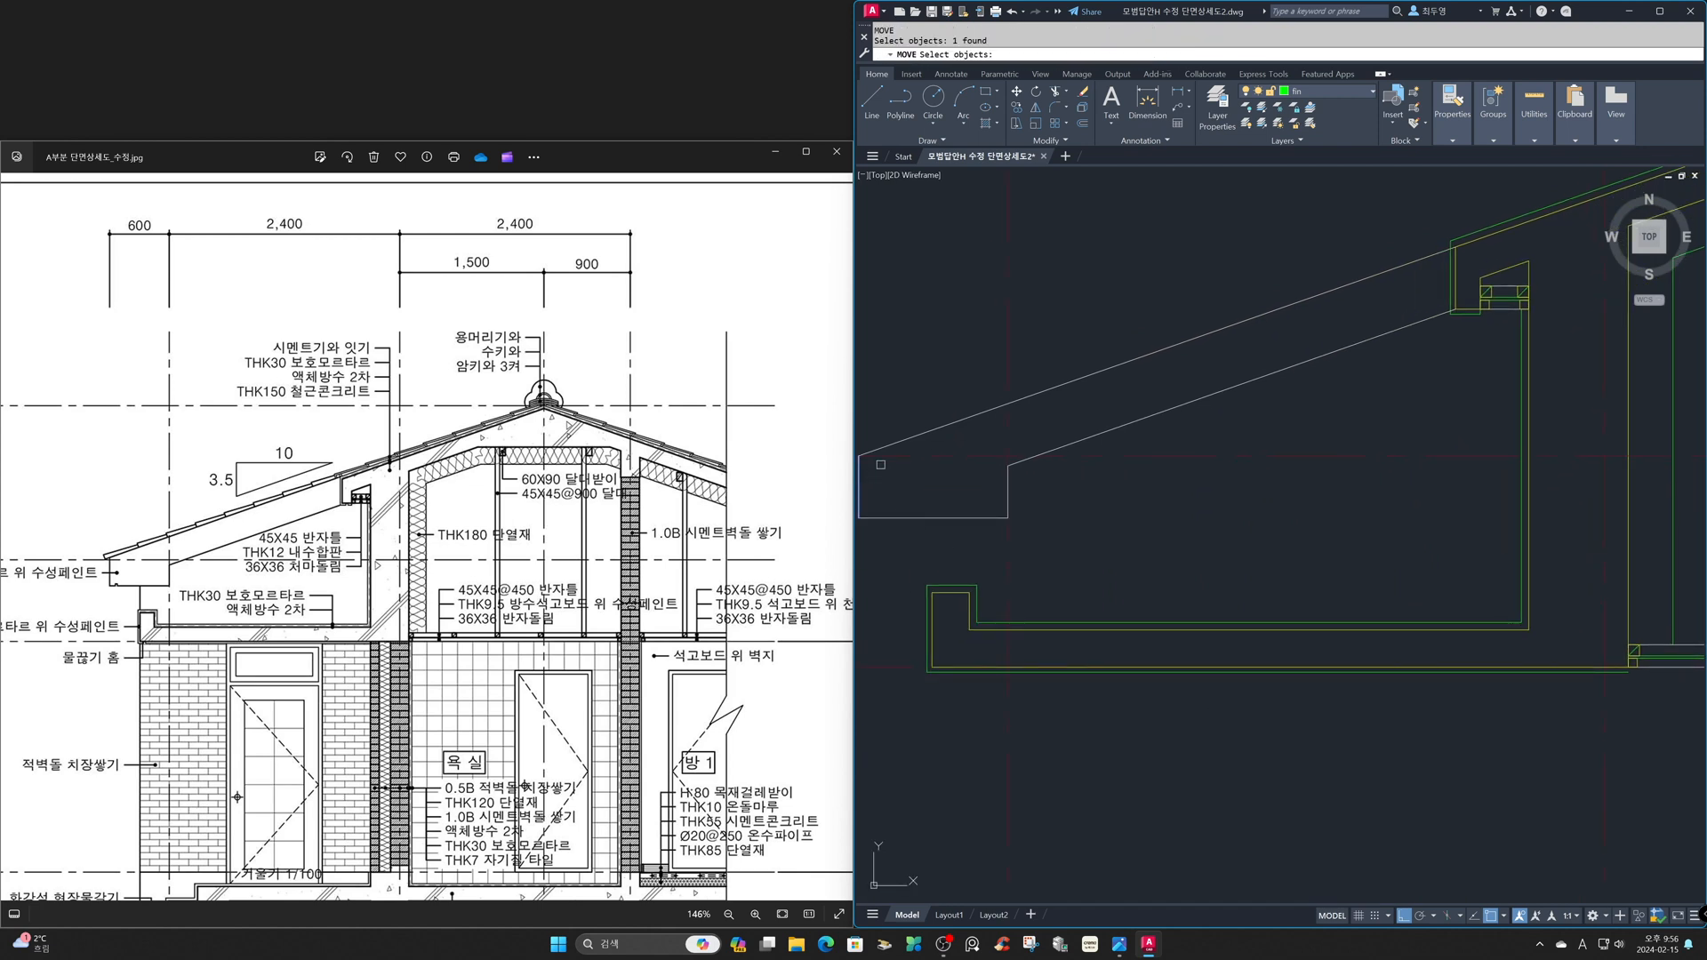
click(899, 441)
key(Return)
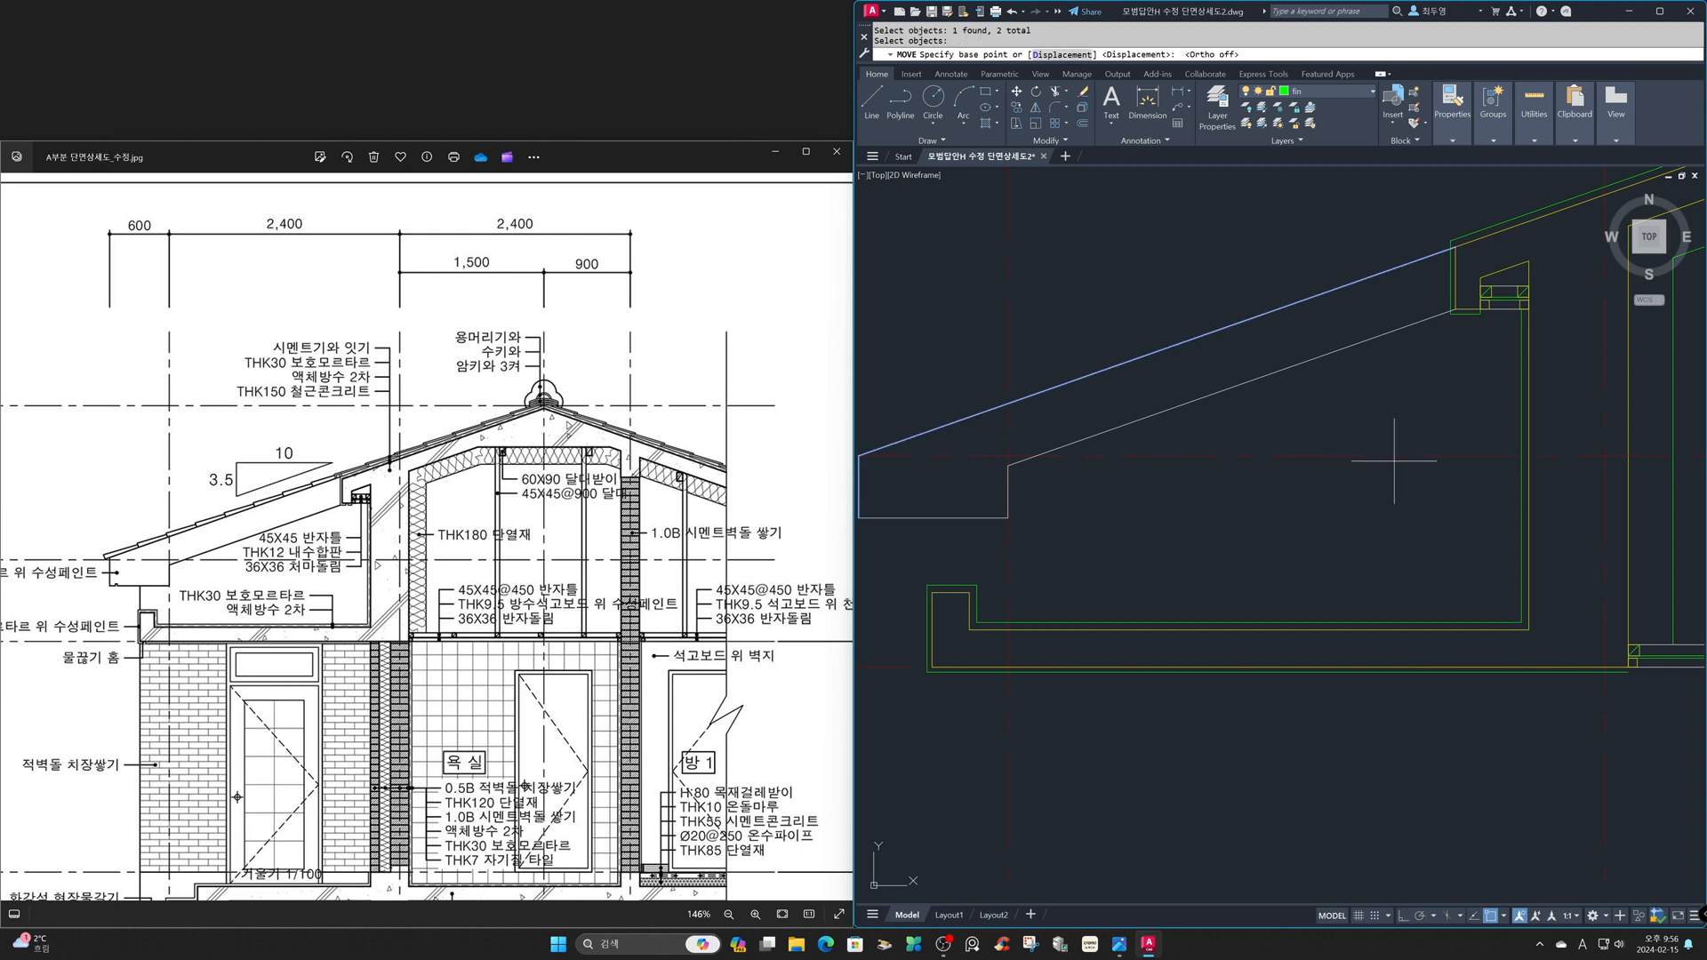
click(1455, 246)
click(1452, 243)
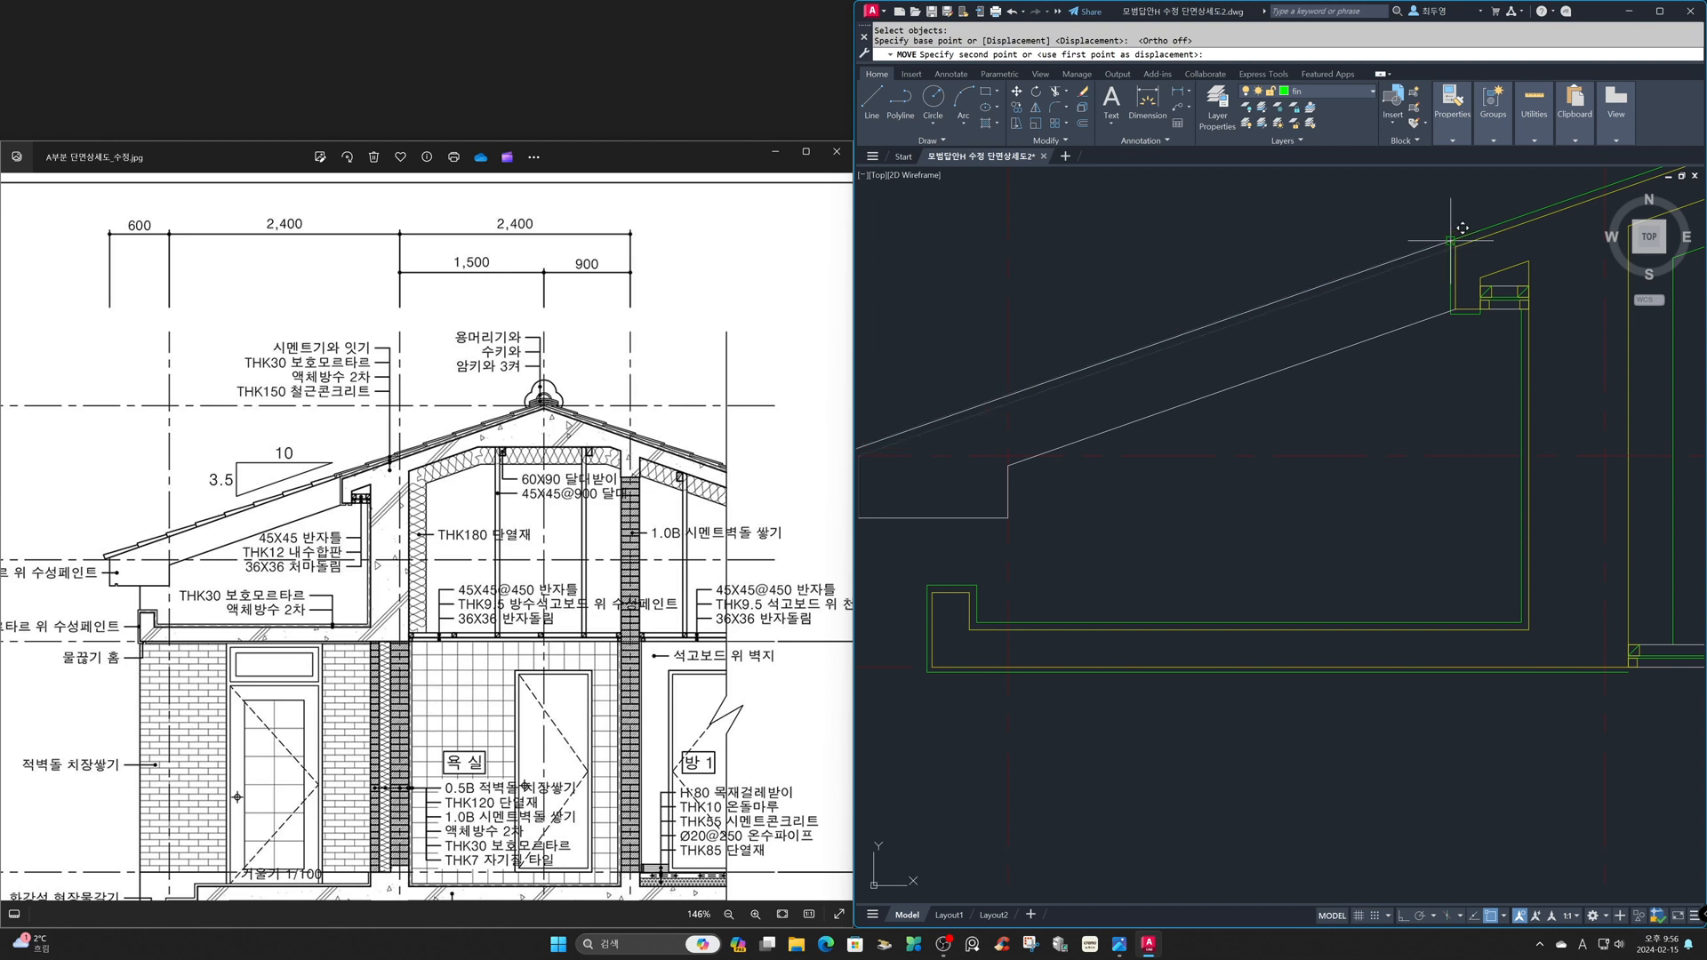
- Move the lower eave slope line from the concrete's lower corner to the outer lower corner of the soffit finish
key(Return)
click(1427, 318)
key(Return)
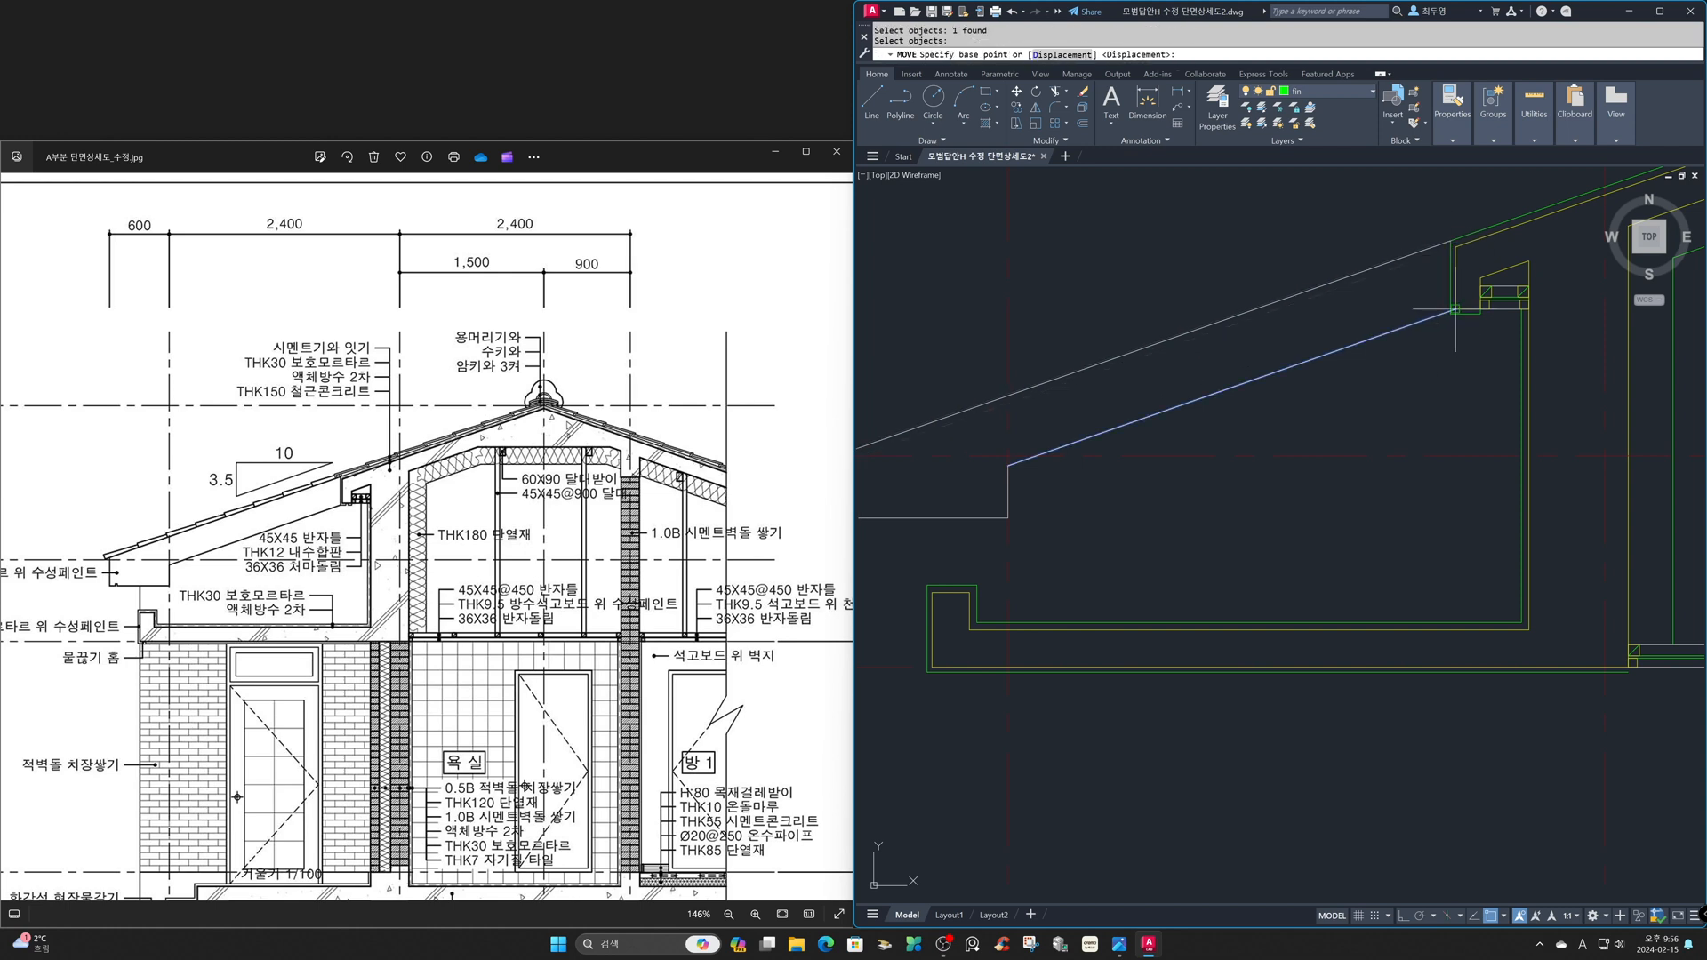
click(1455, 310)
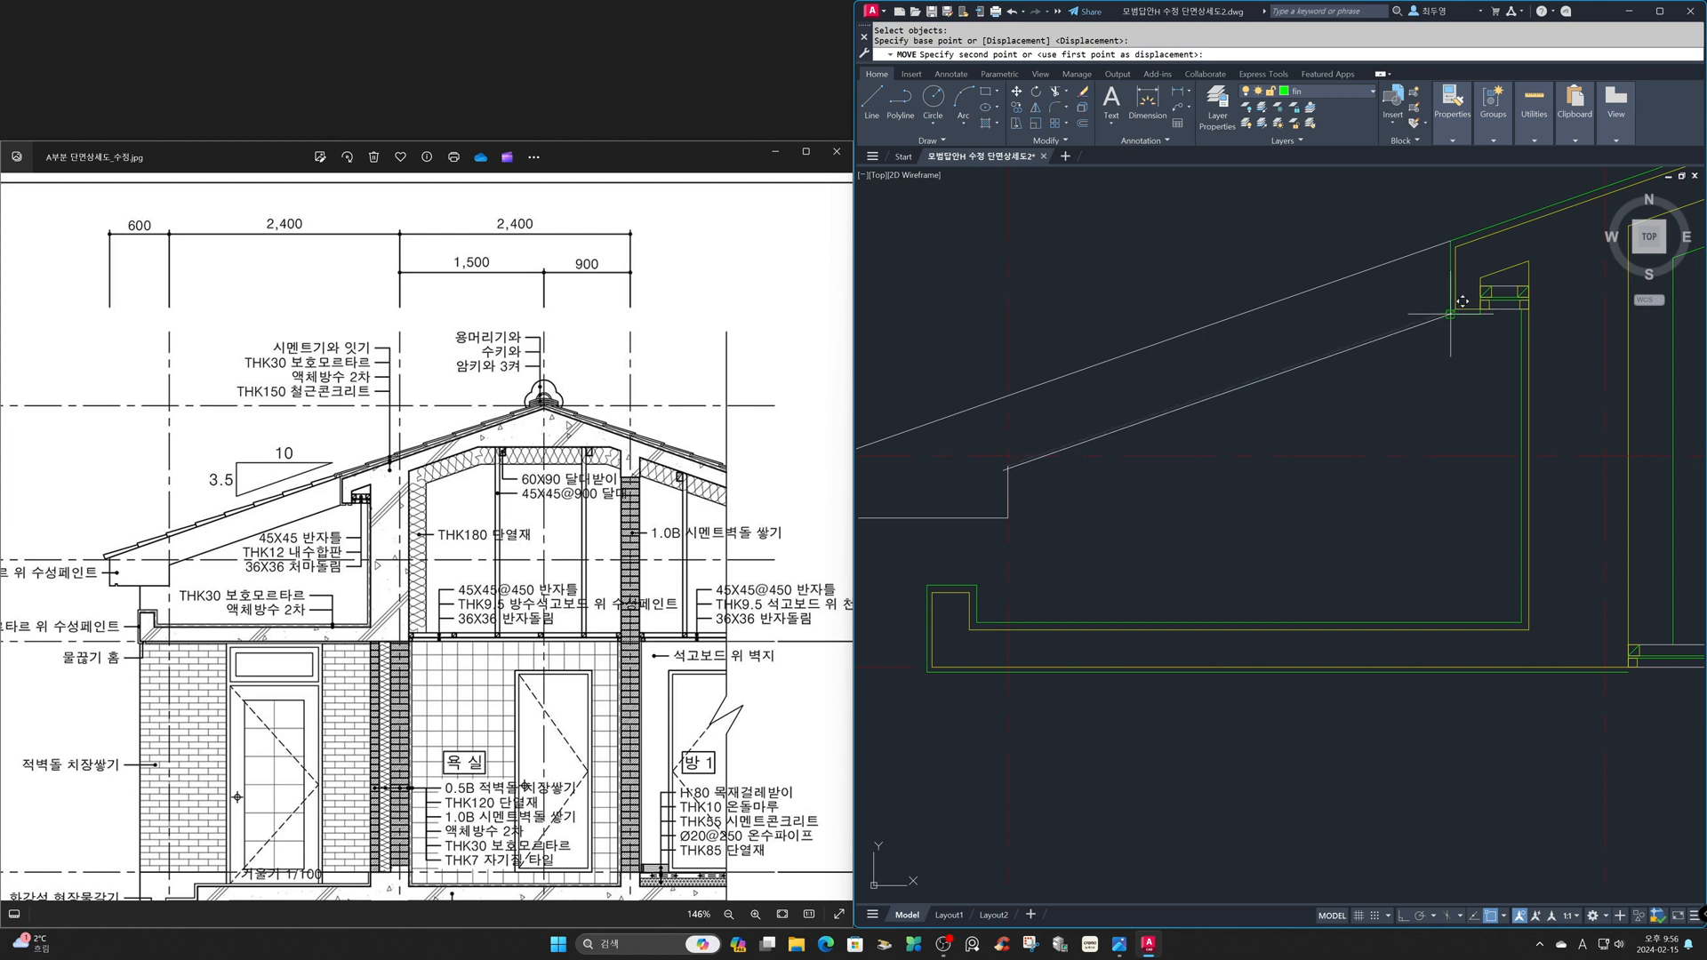
click(1452, 313)
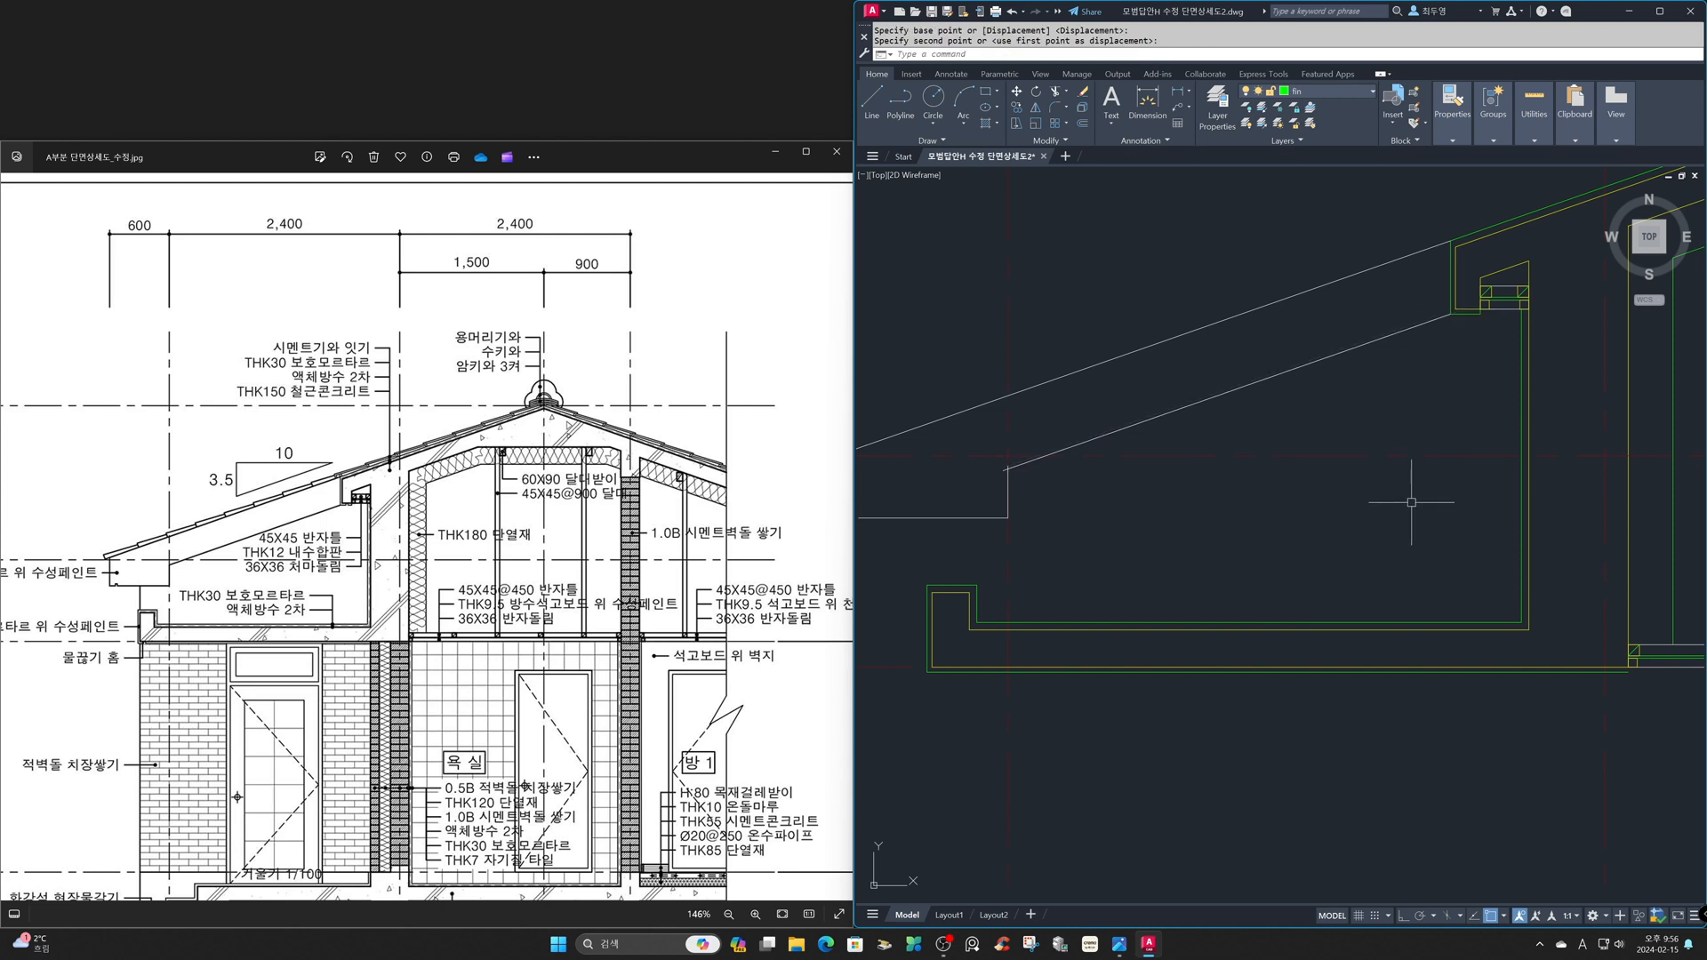
- Erase the horizontal line along the underside of the eave tip
text(e)
key(Return)
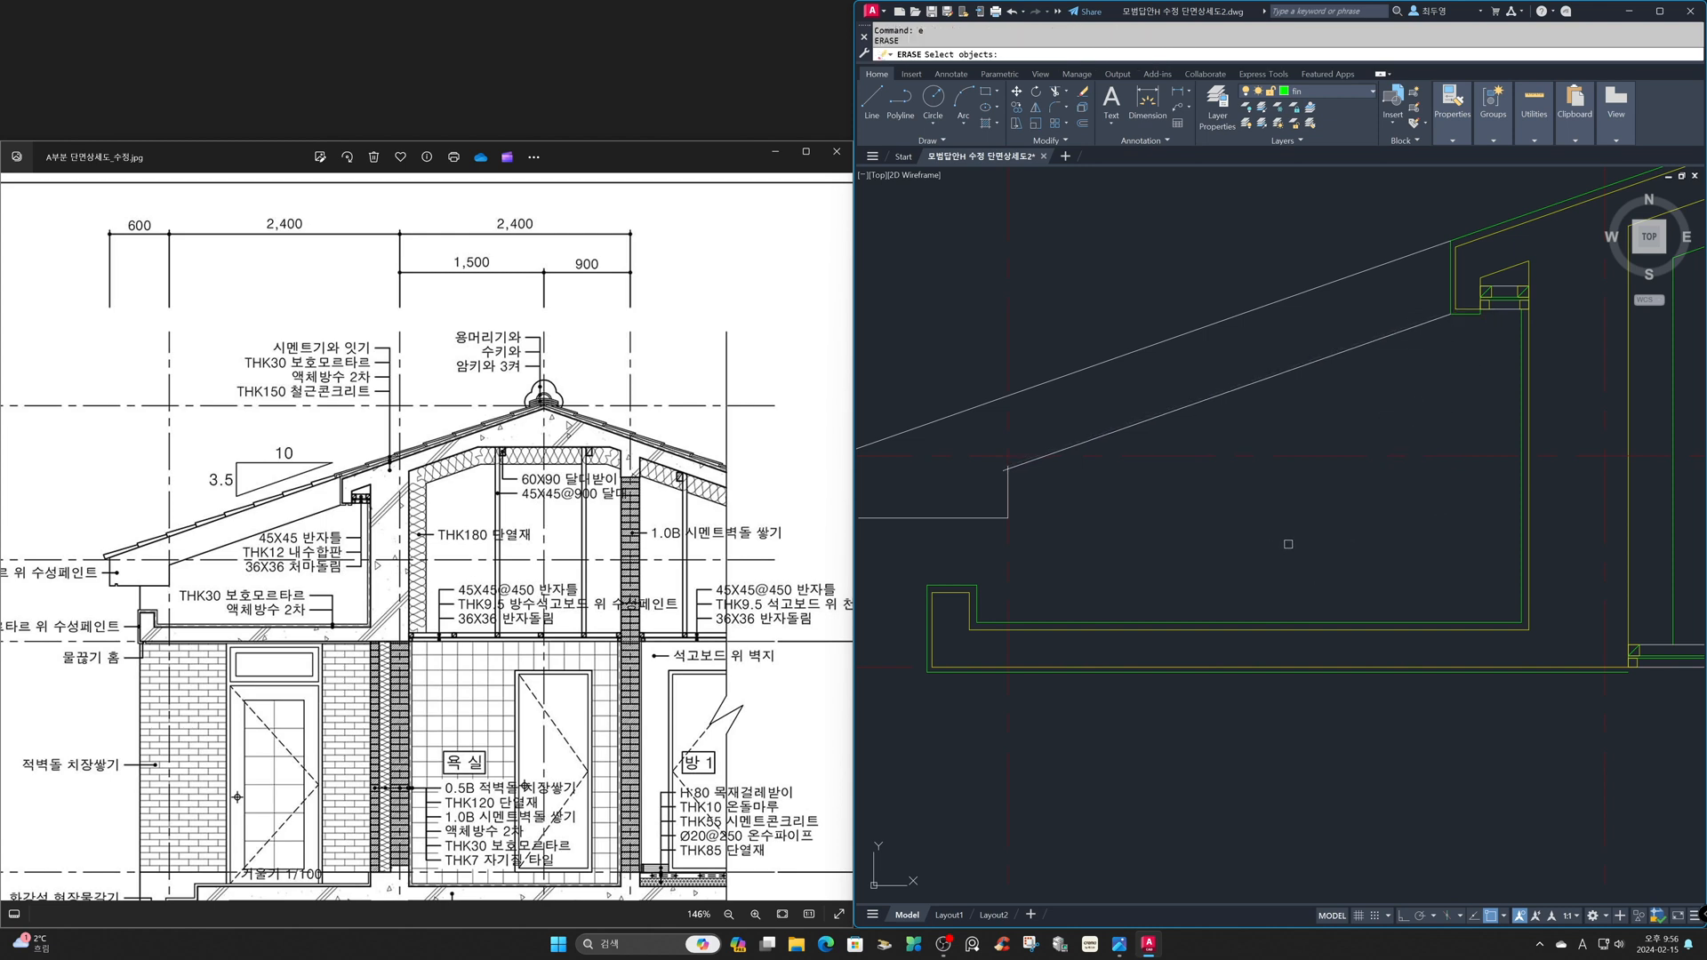
click(980, 519)
key(Return)
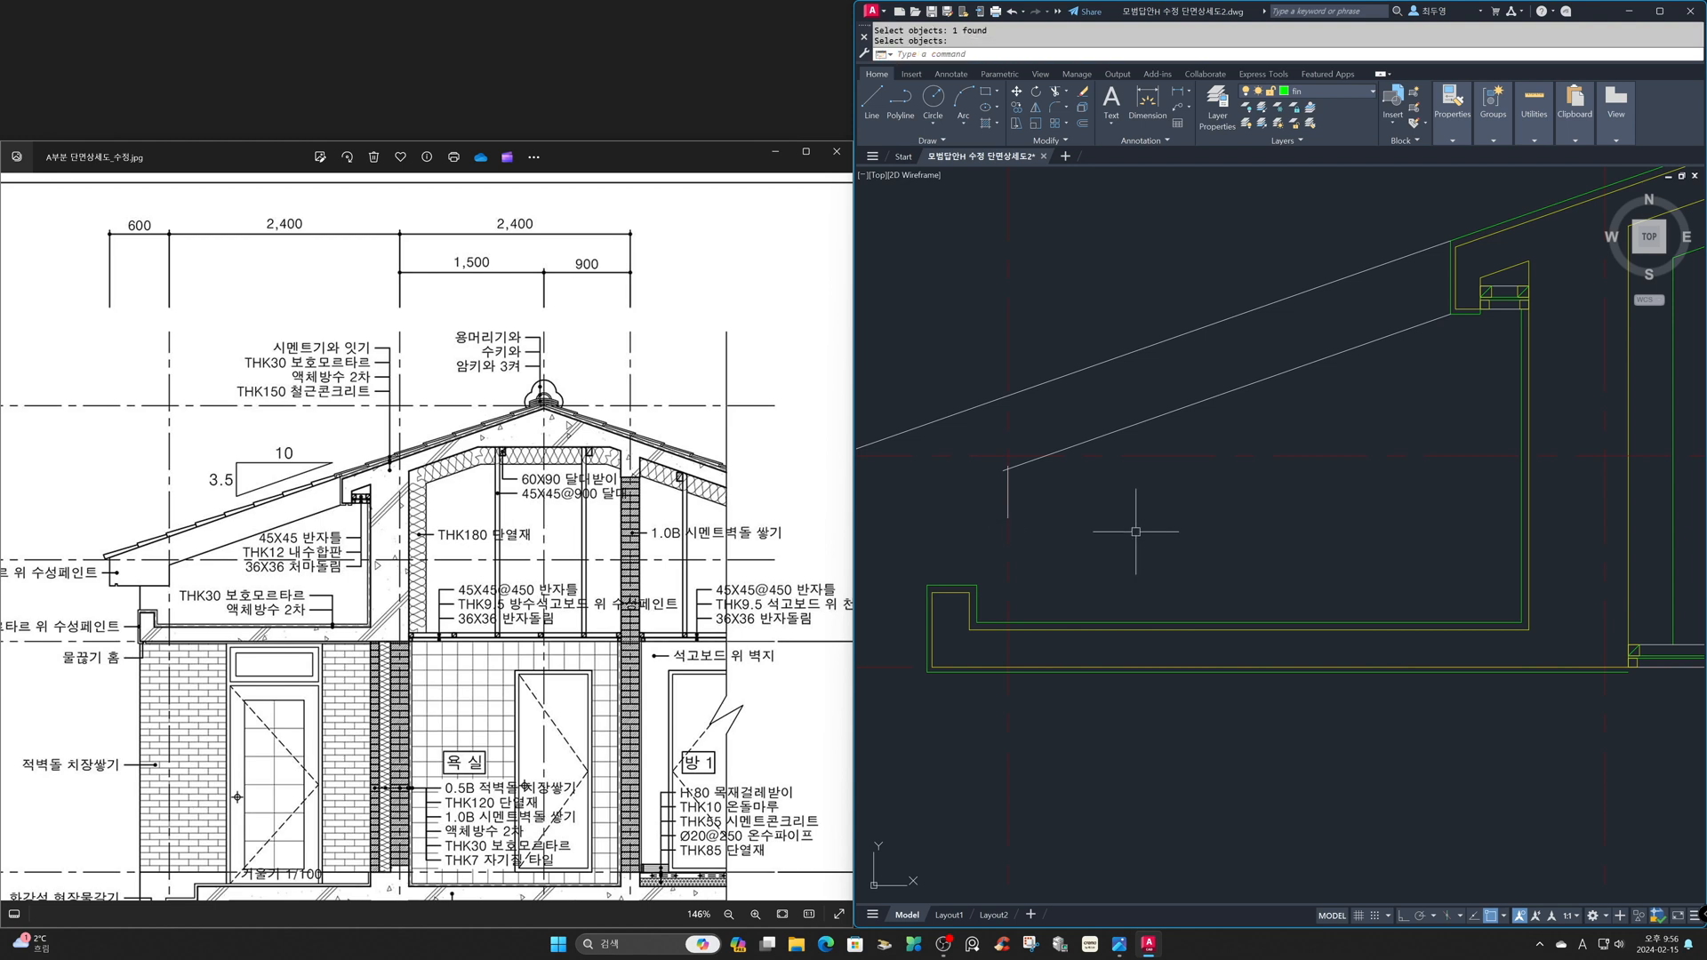
- Fillet the lower eave slope line with the eave tip's outer vertical line into a sharp corner
text(z)
key(Return)
text(p)
key(Return)
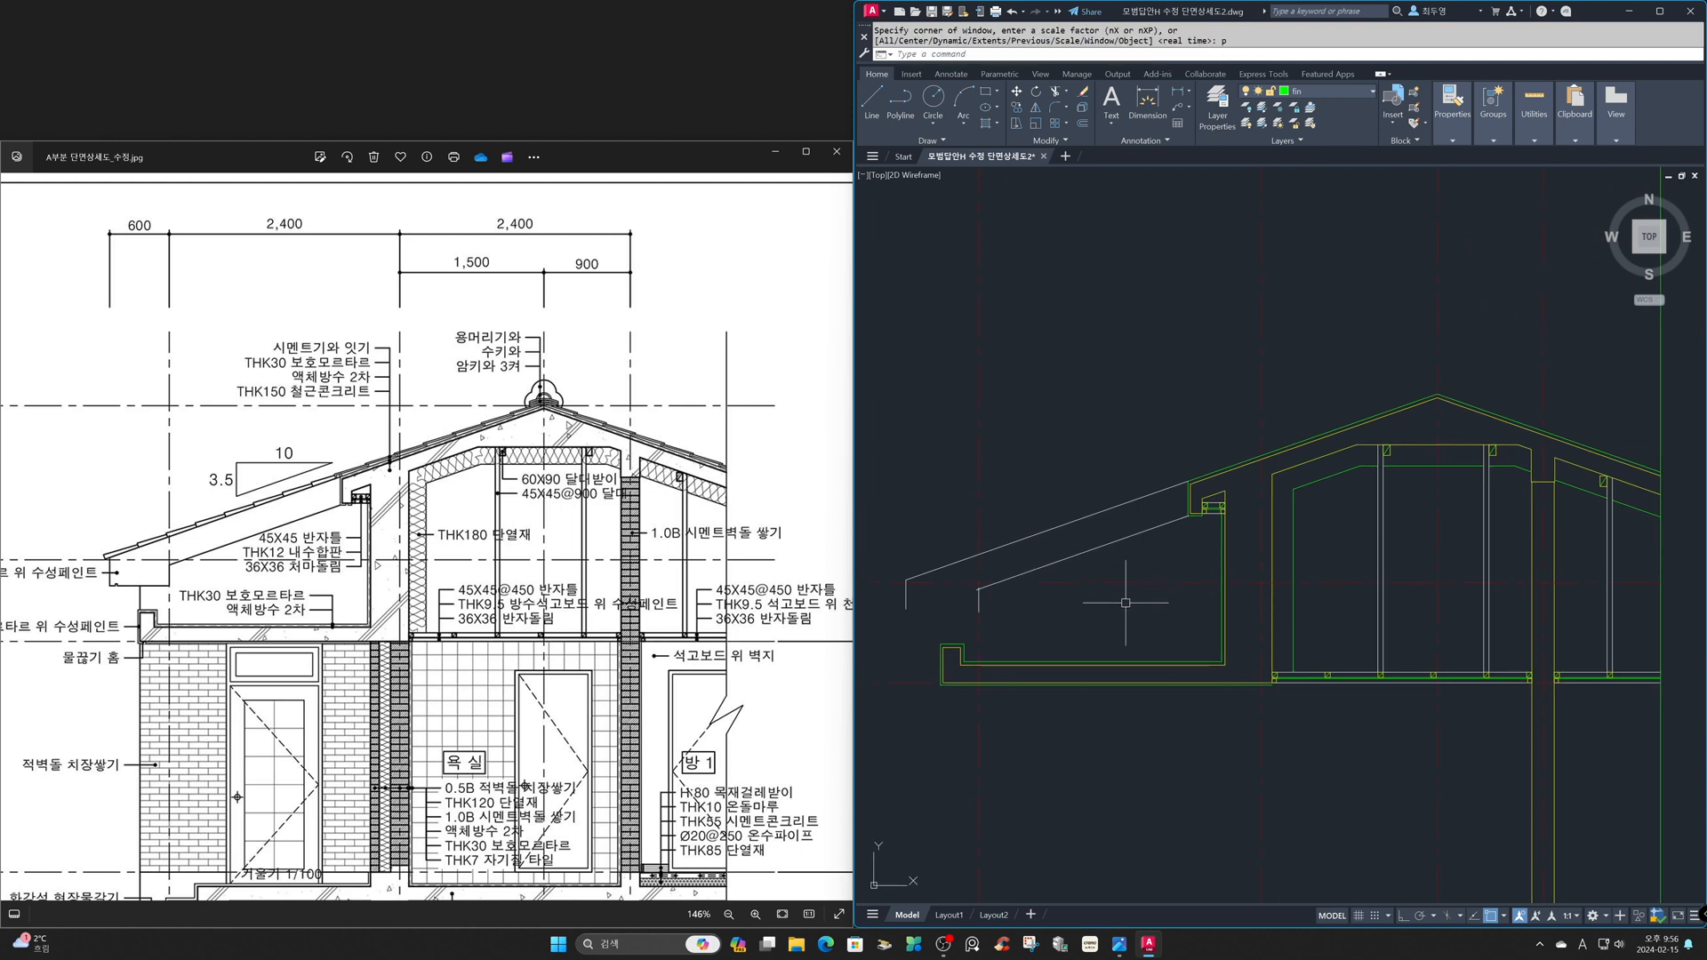
text(f)
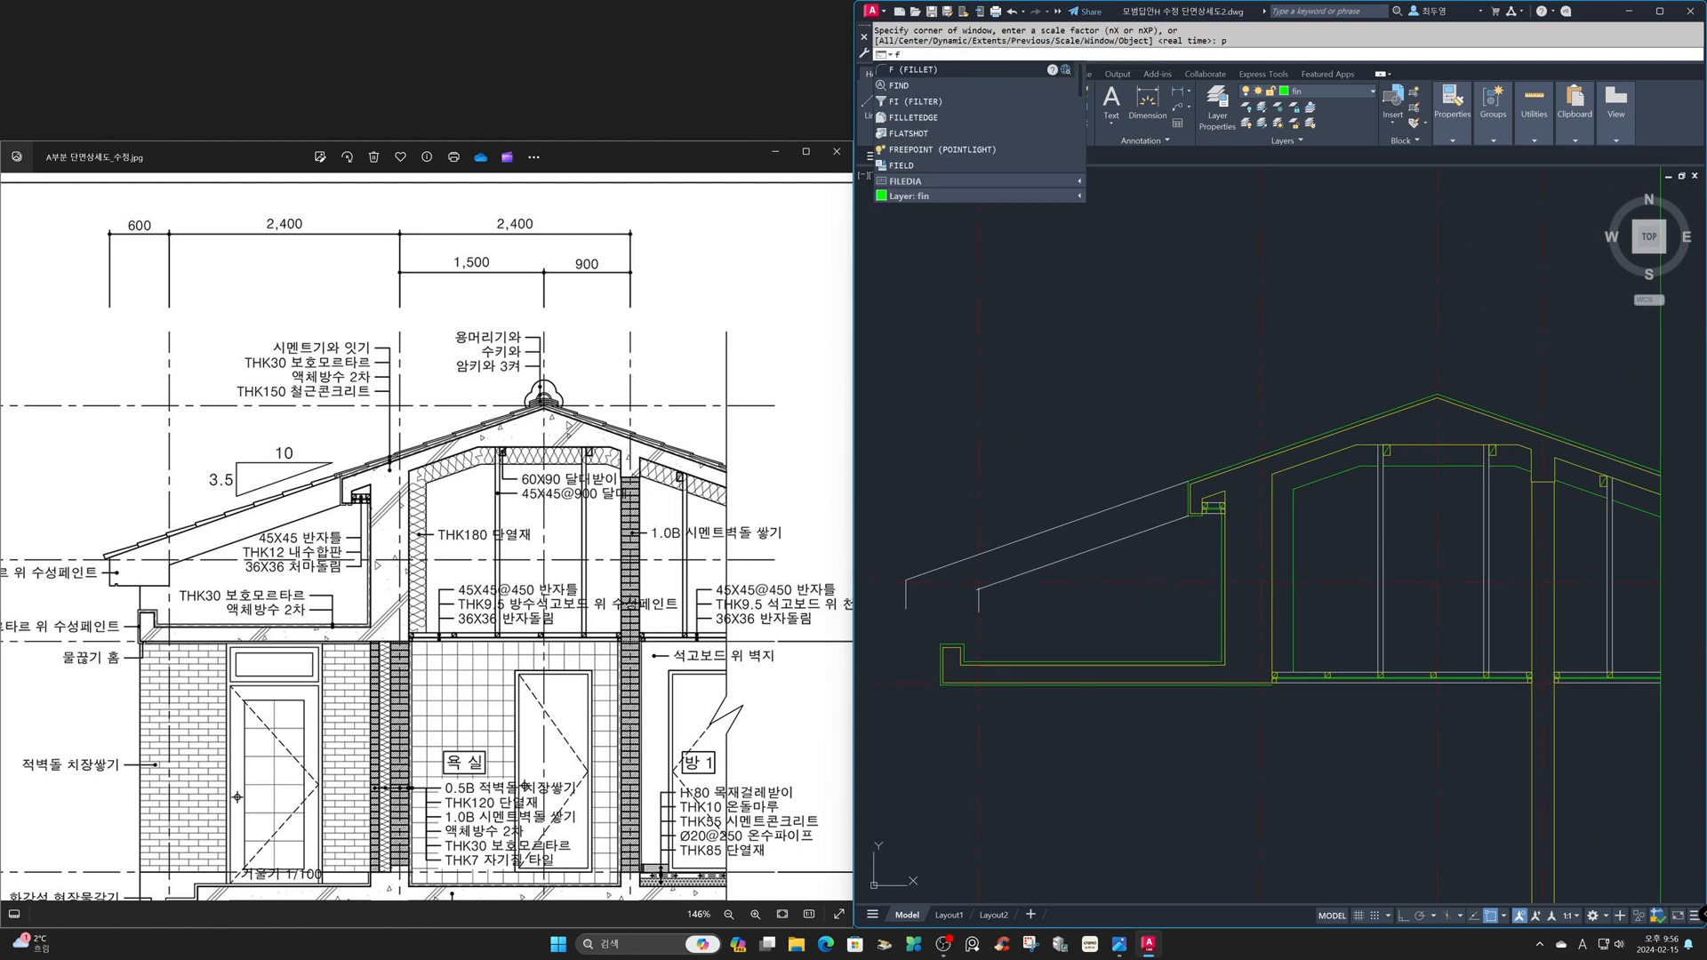
key(Return)
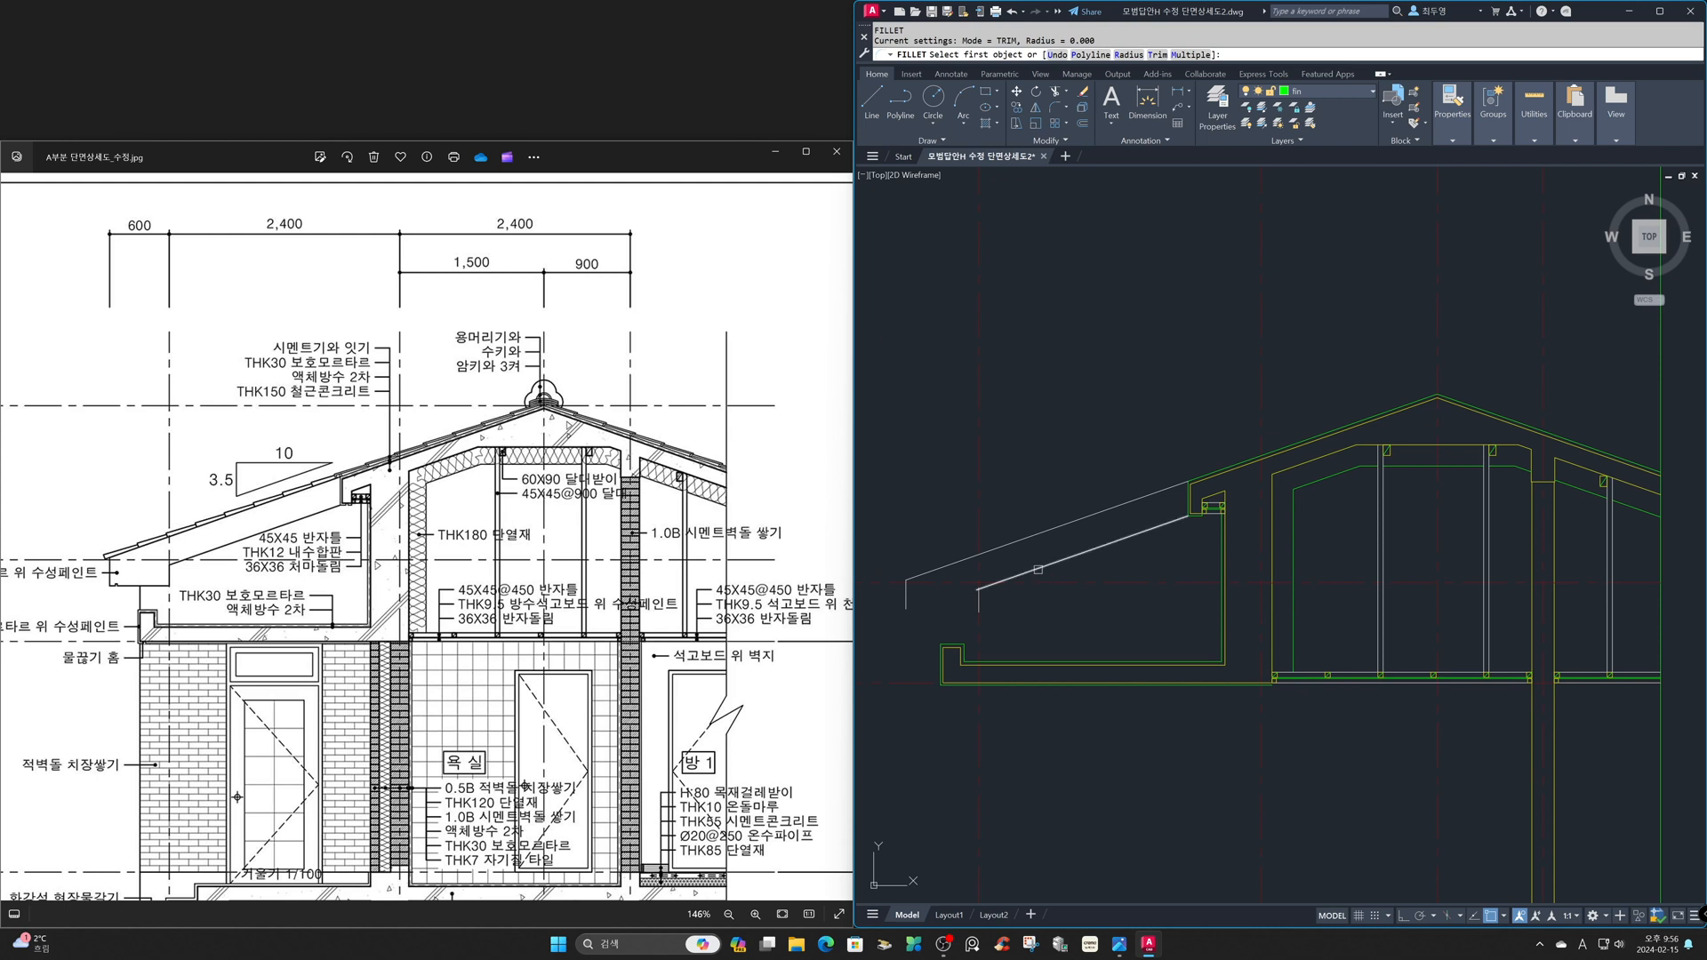
click(1035, 572)
click(901, 600)
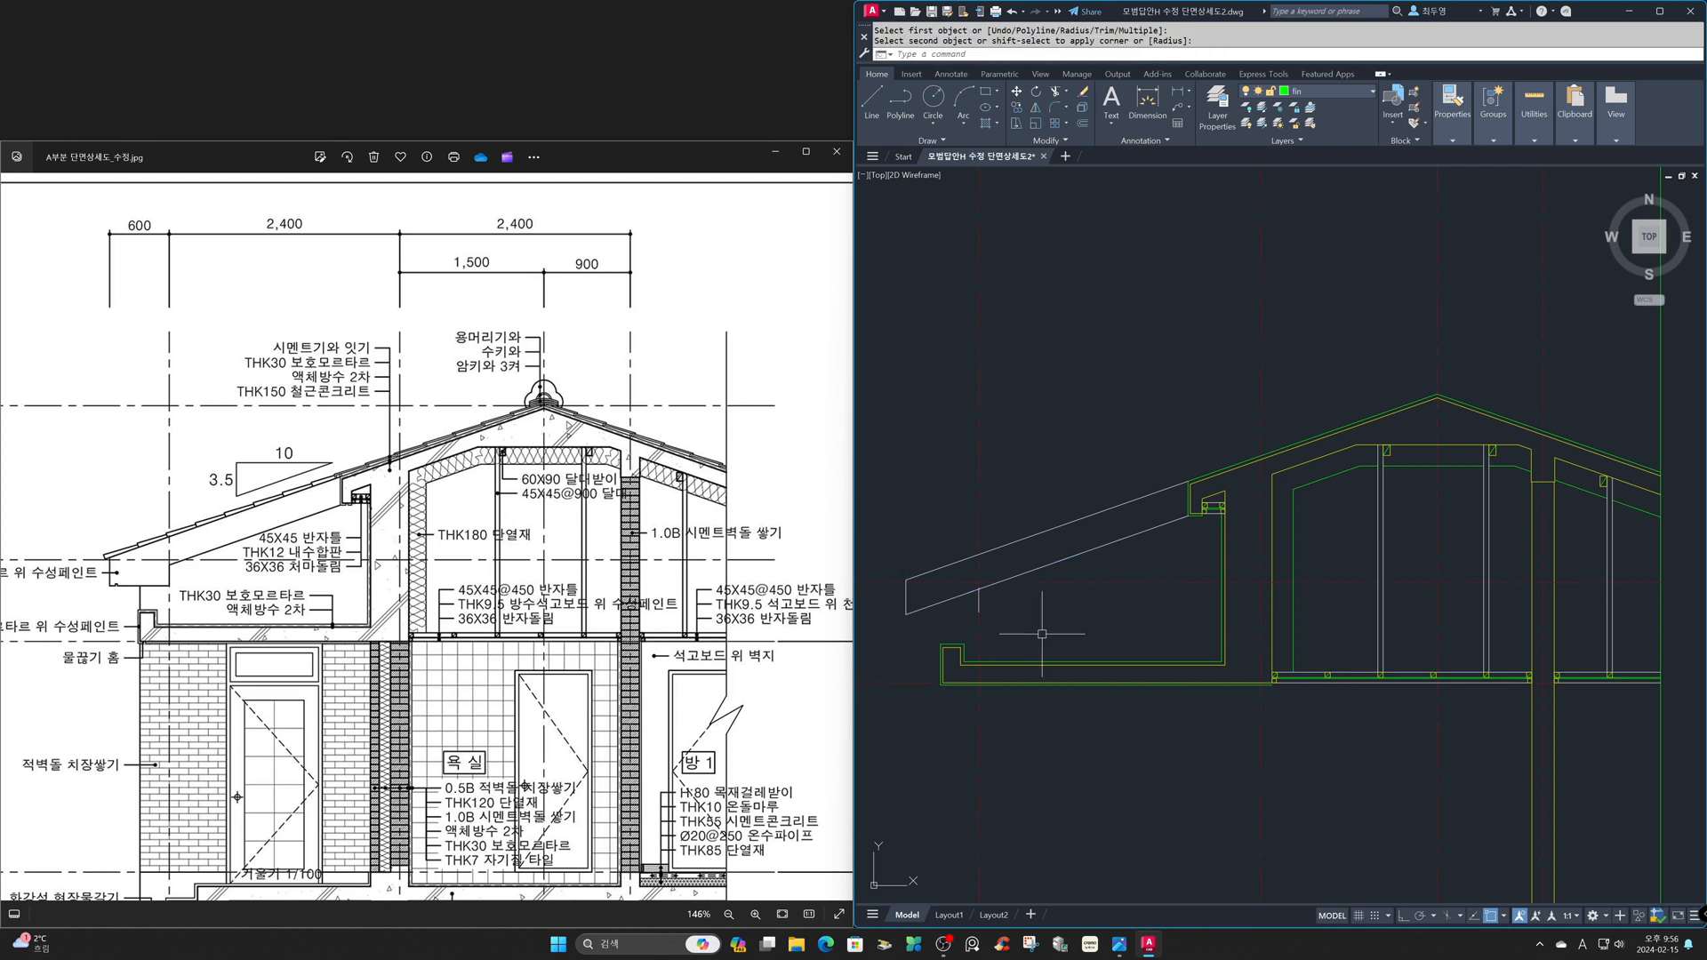
- Draw a horizontal line inward from the eave tip's lower corner, past the short vertical line, and assign it to layer ele
text(l)
key(Return)
click(905, 614)
click(1042, 614)
key(Return)
click(1044, 614)
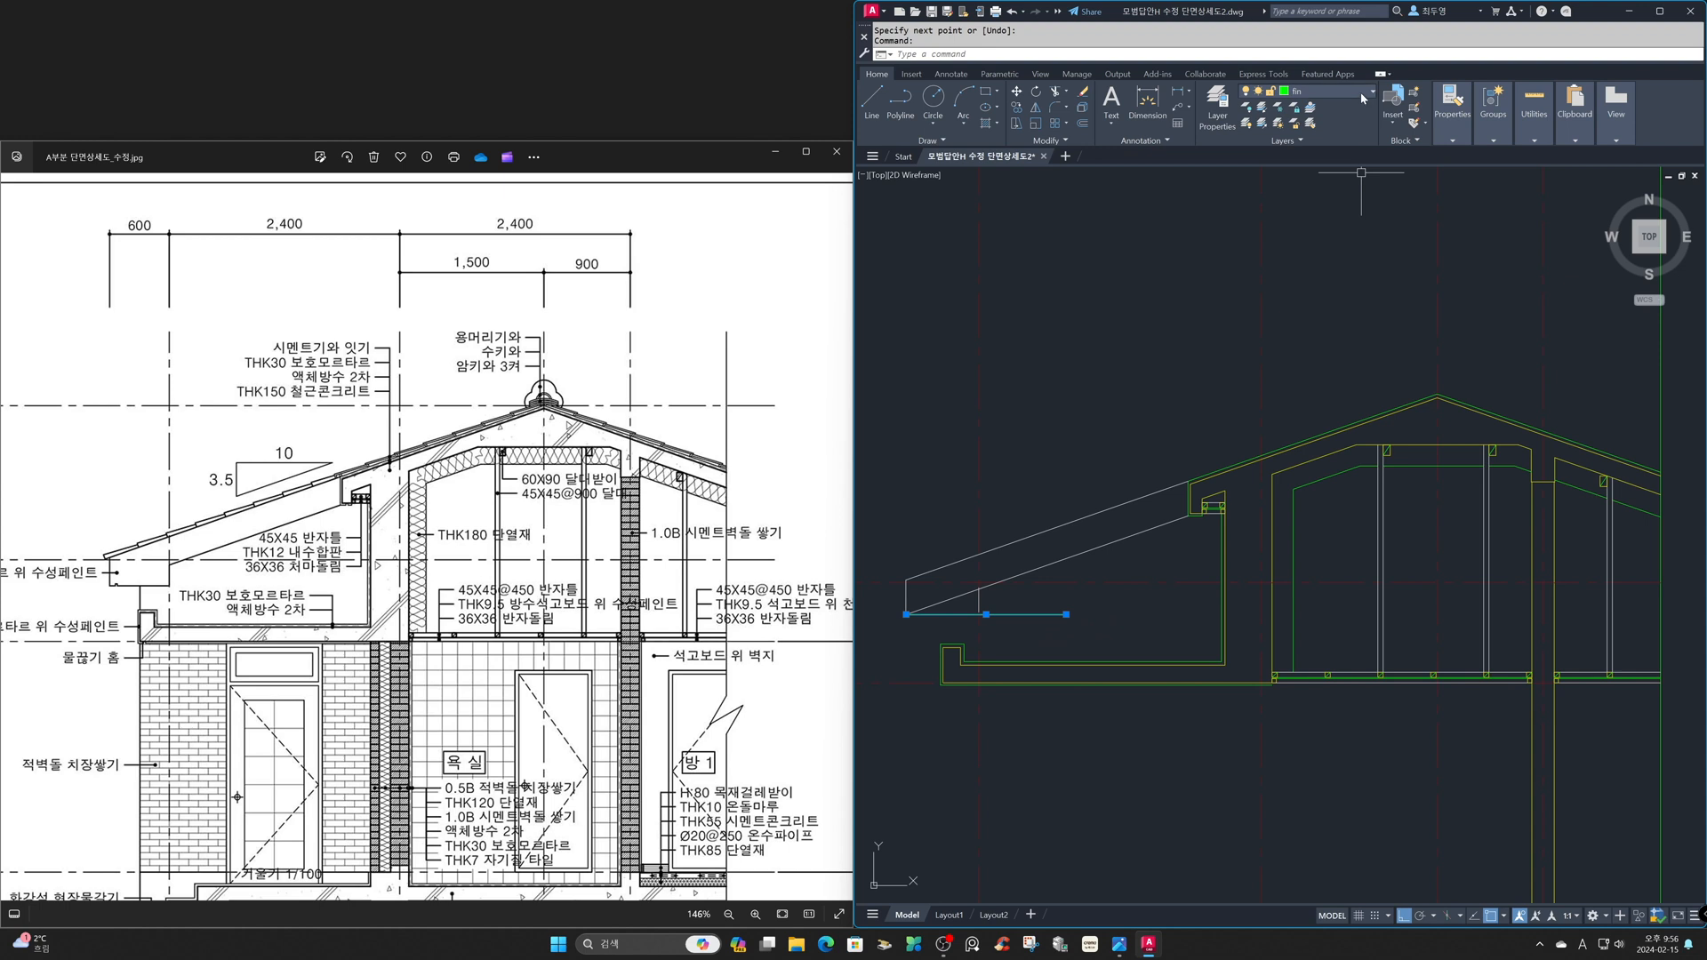
click(1360, 92)
click(1343, 157)
key(Escape)
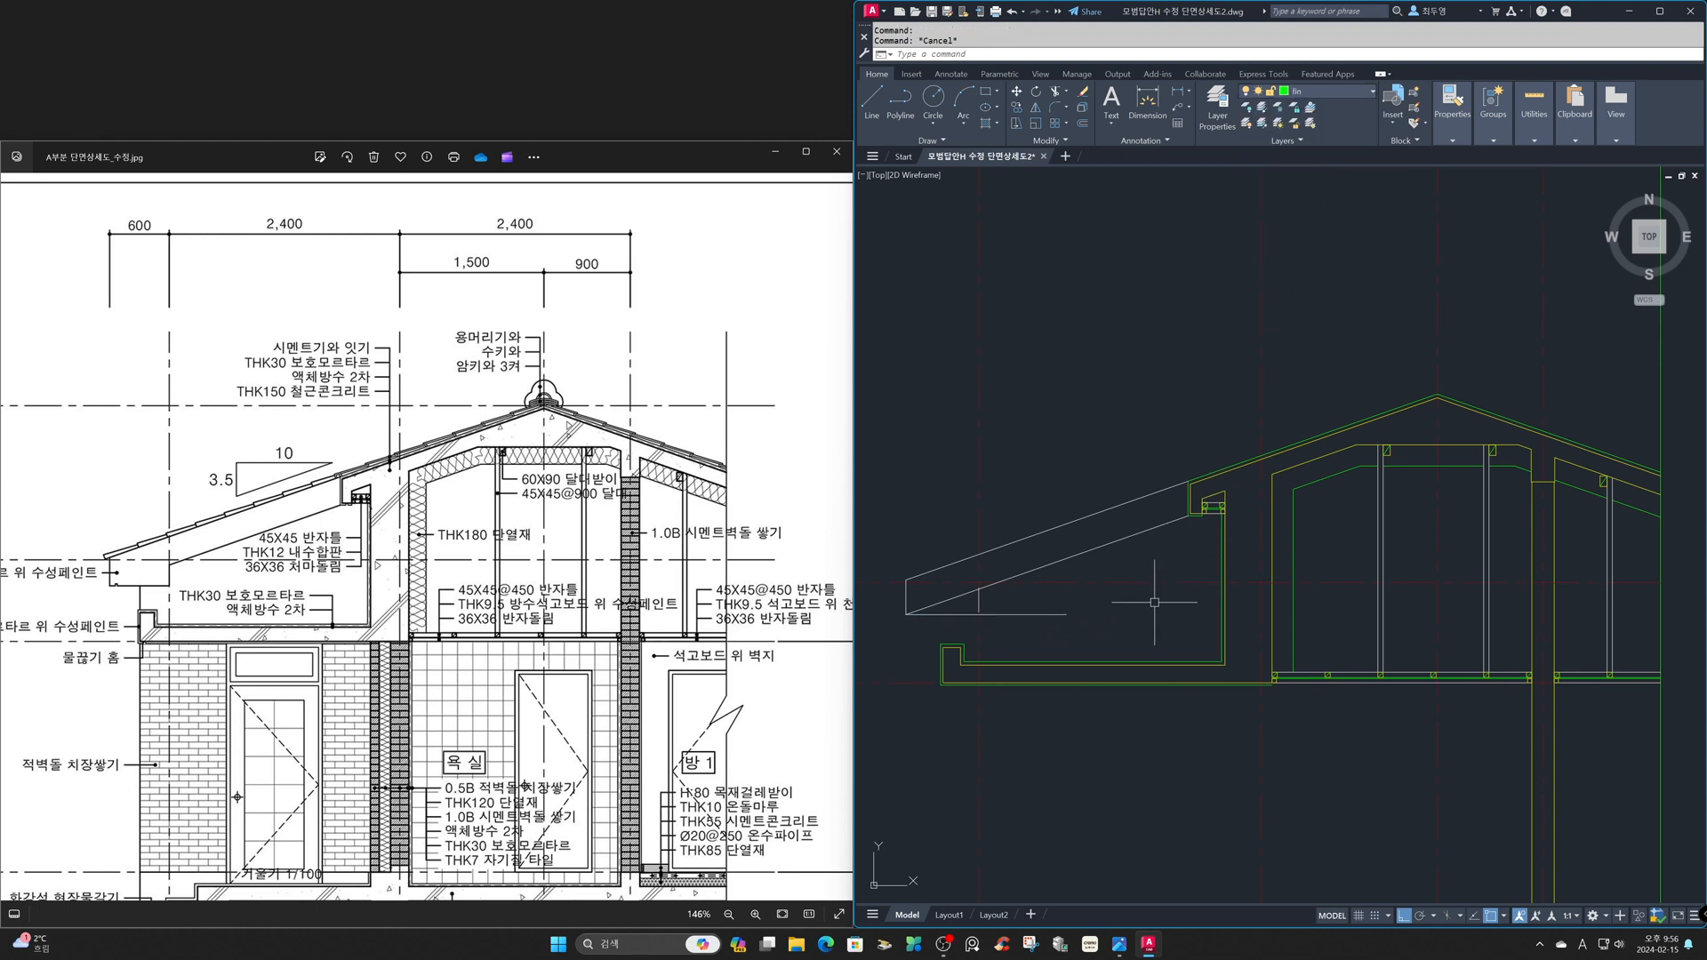
- Fillet the short vertical line with the new horizontal line and with the lower slope line to close the eave tip outline
text(f)
key(Return)
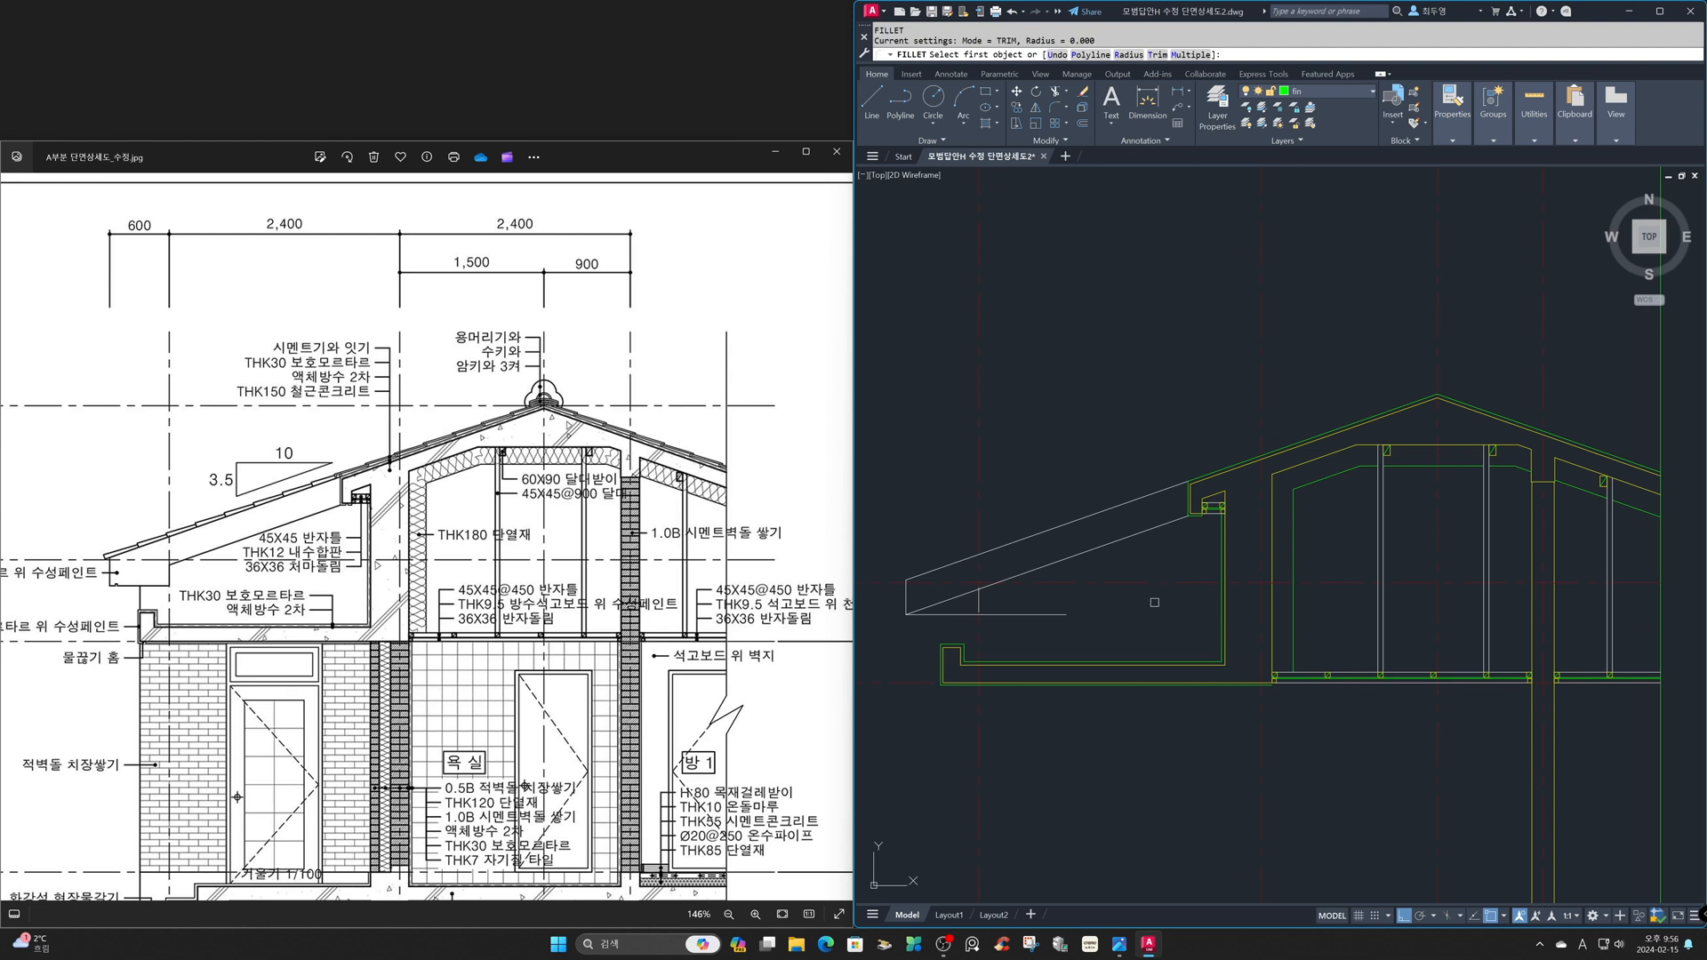
text(m)
key(Return)
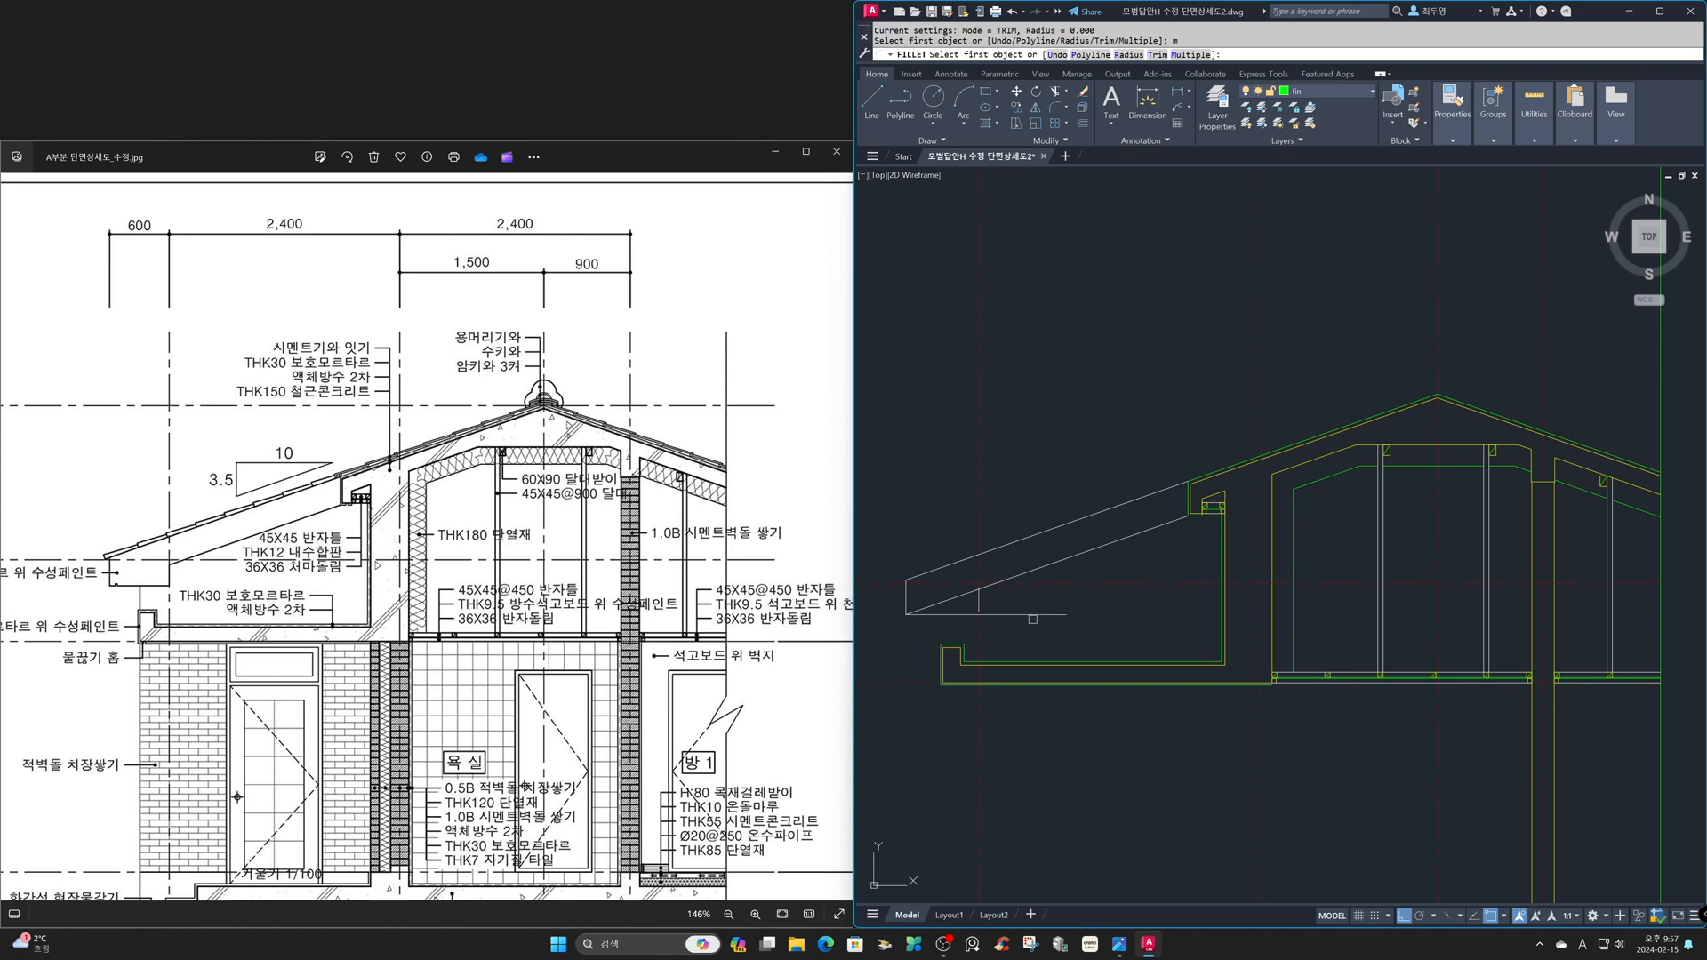
click(973, 613)
click(979, 602)
click(979, 597)
click(991, 585)
key(Return)
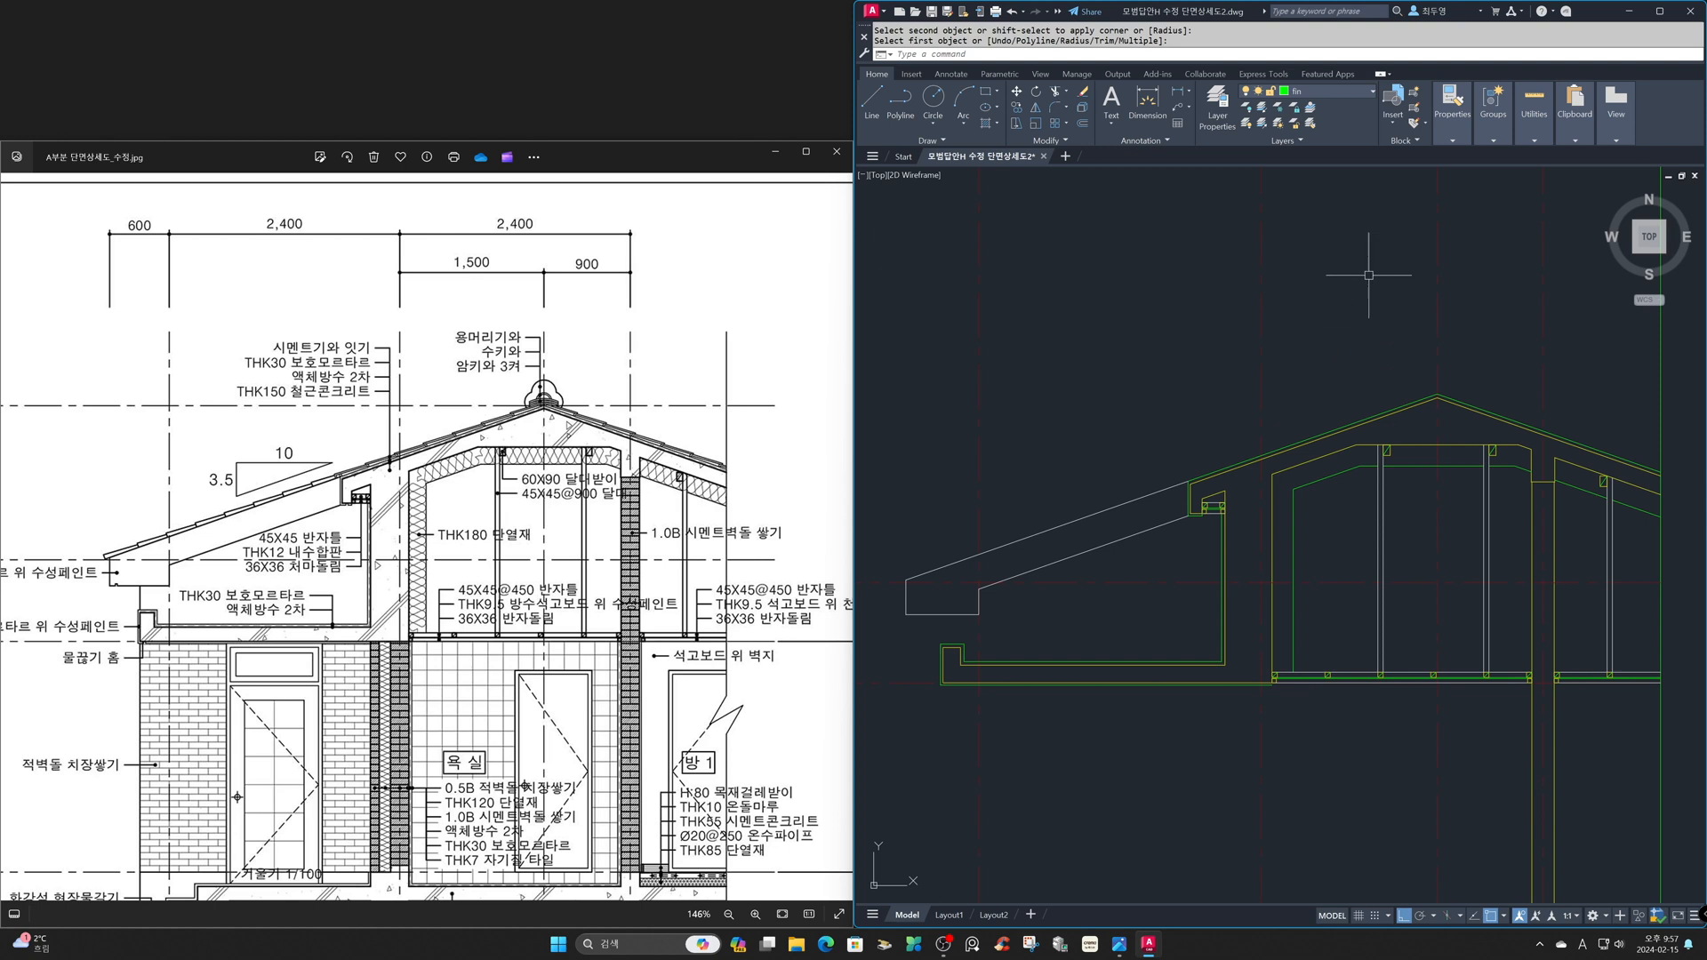
- Make ele the current layer and draw a horizontal line in the empty space above the eave slope
click(1346, 98)
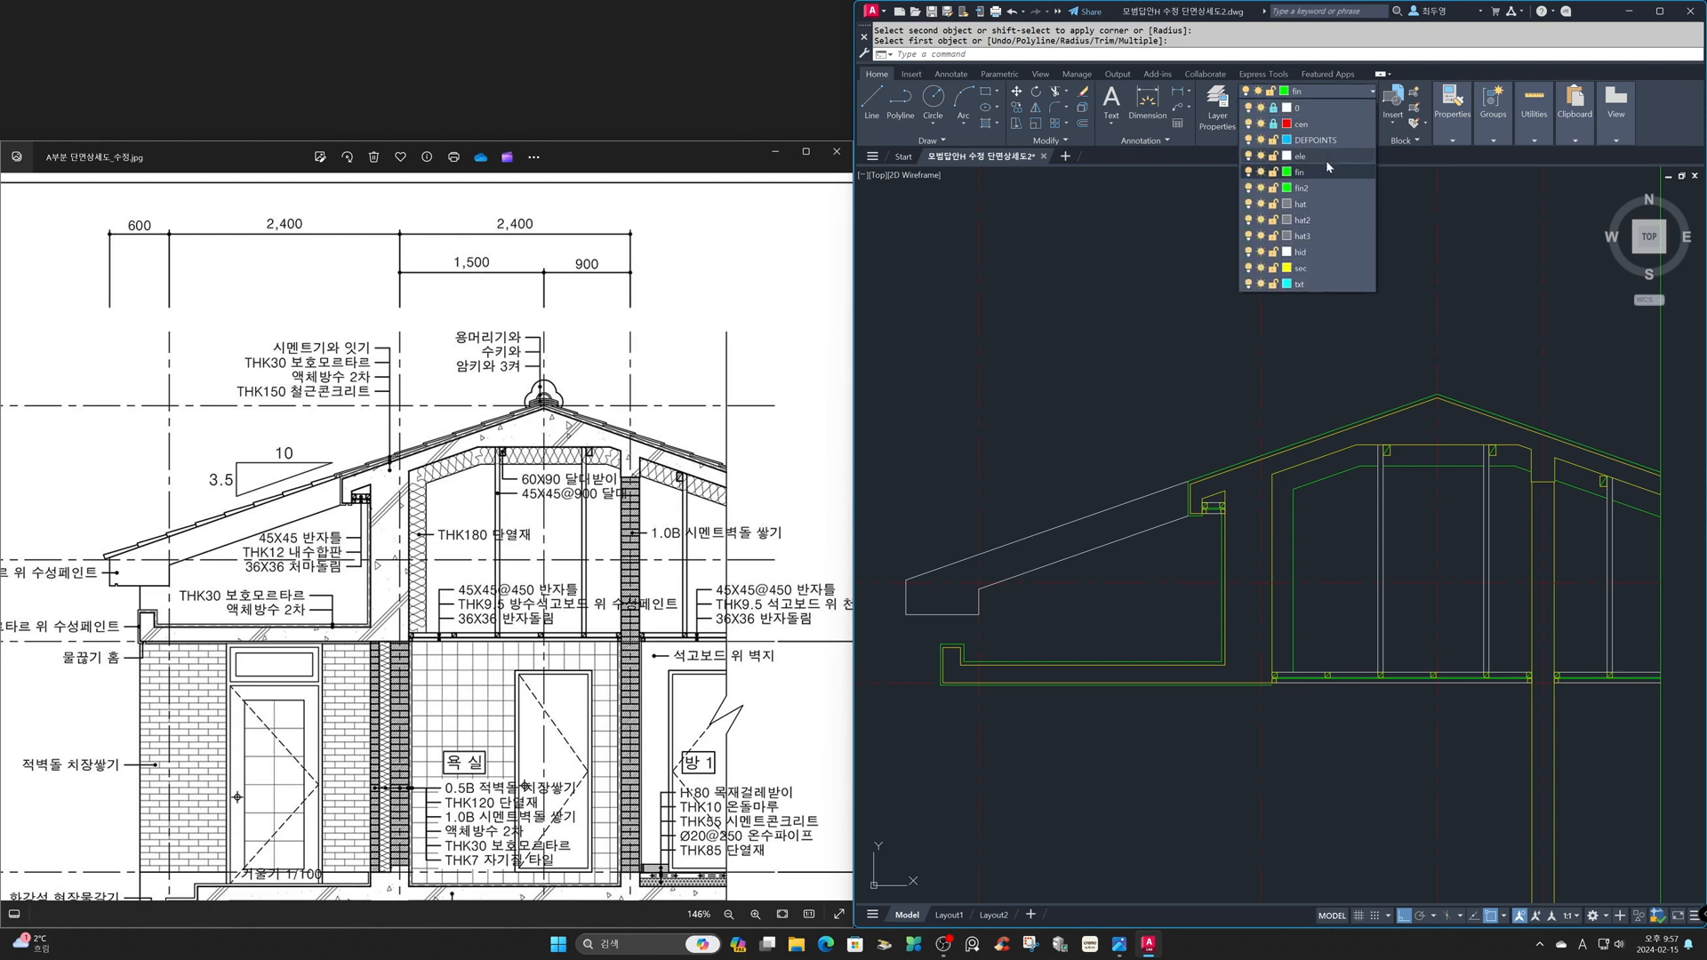
click(1325, 158)
text(z)
key(Return)
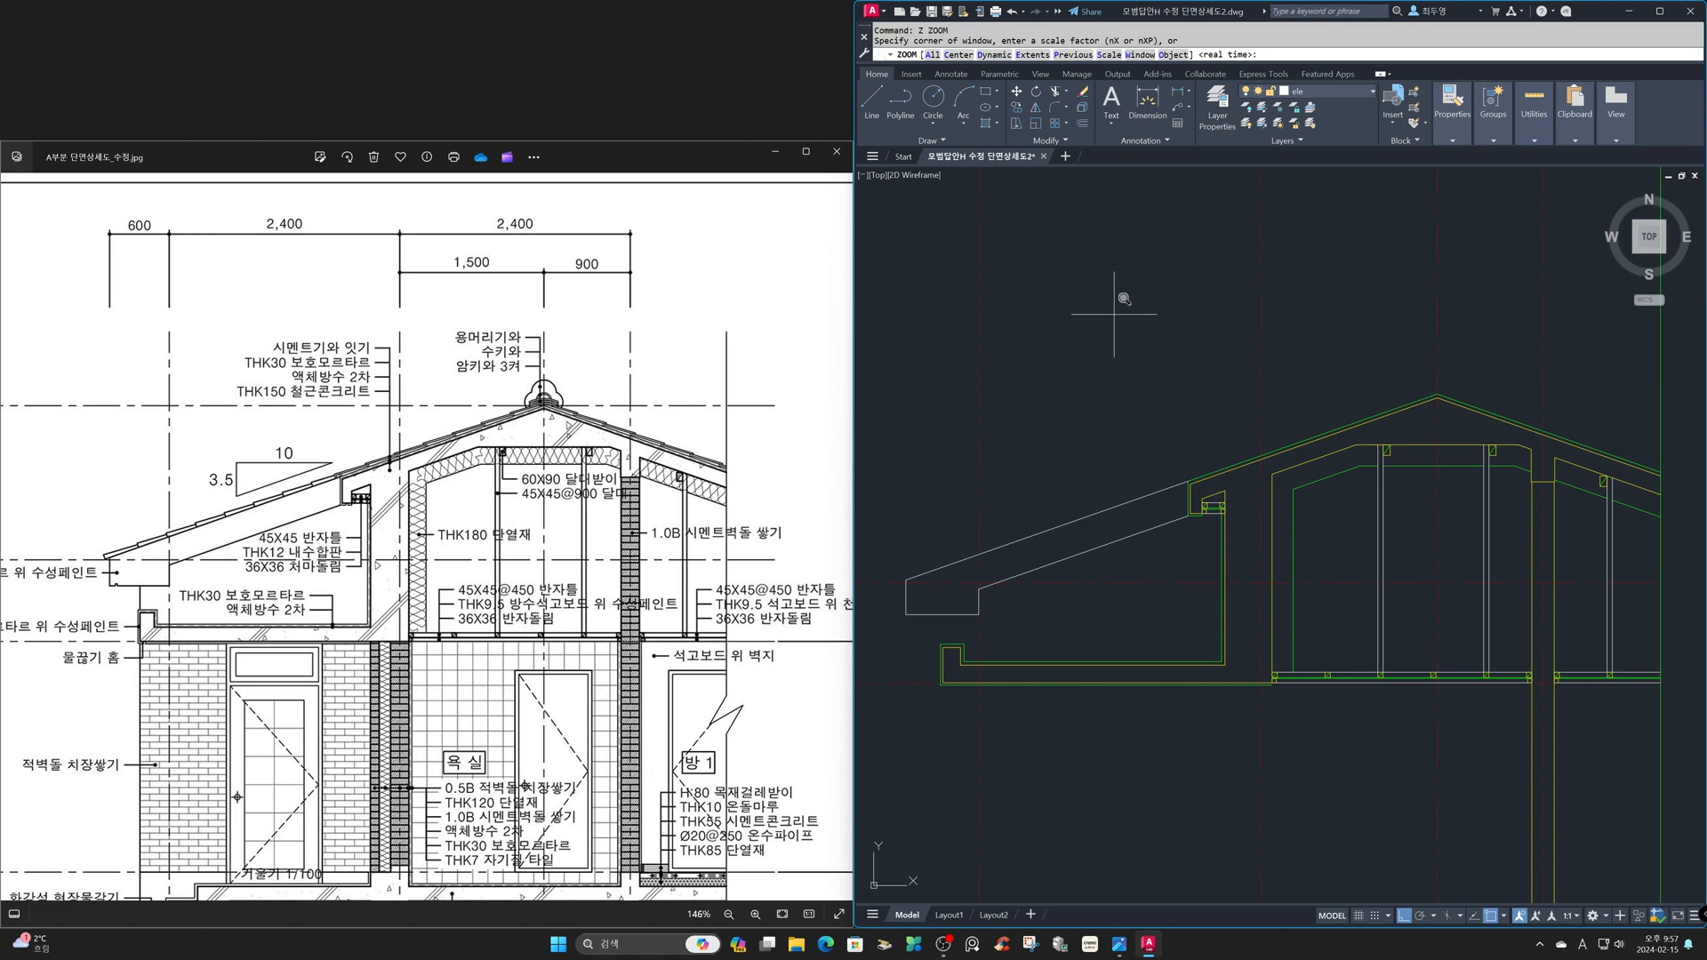
click(1067, 339)
click(1365, 560)
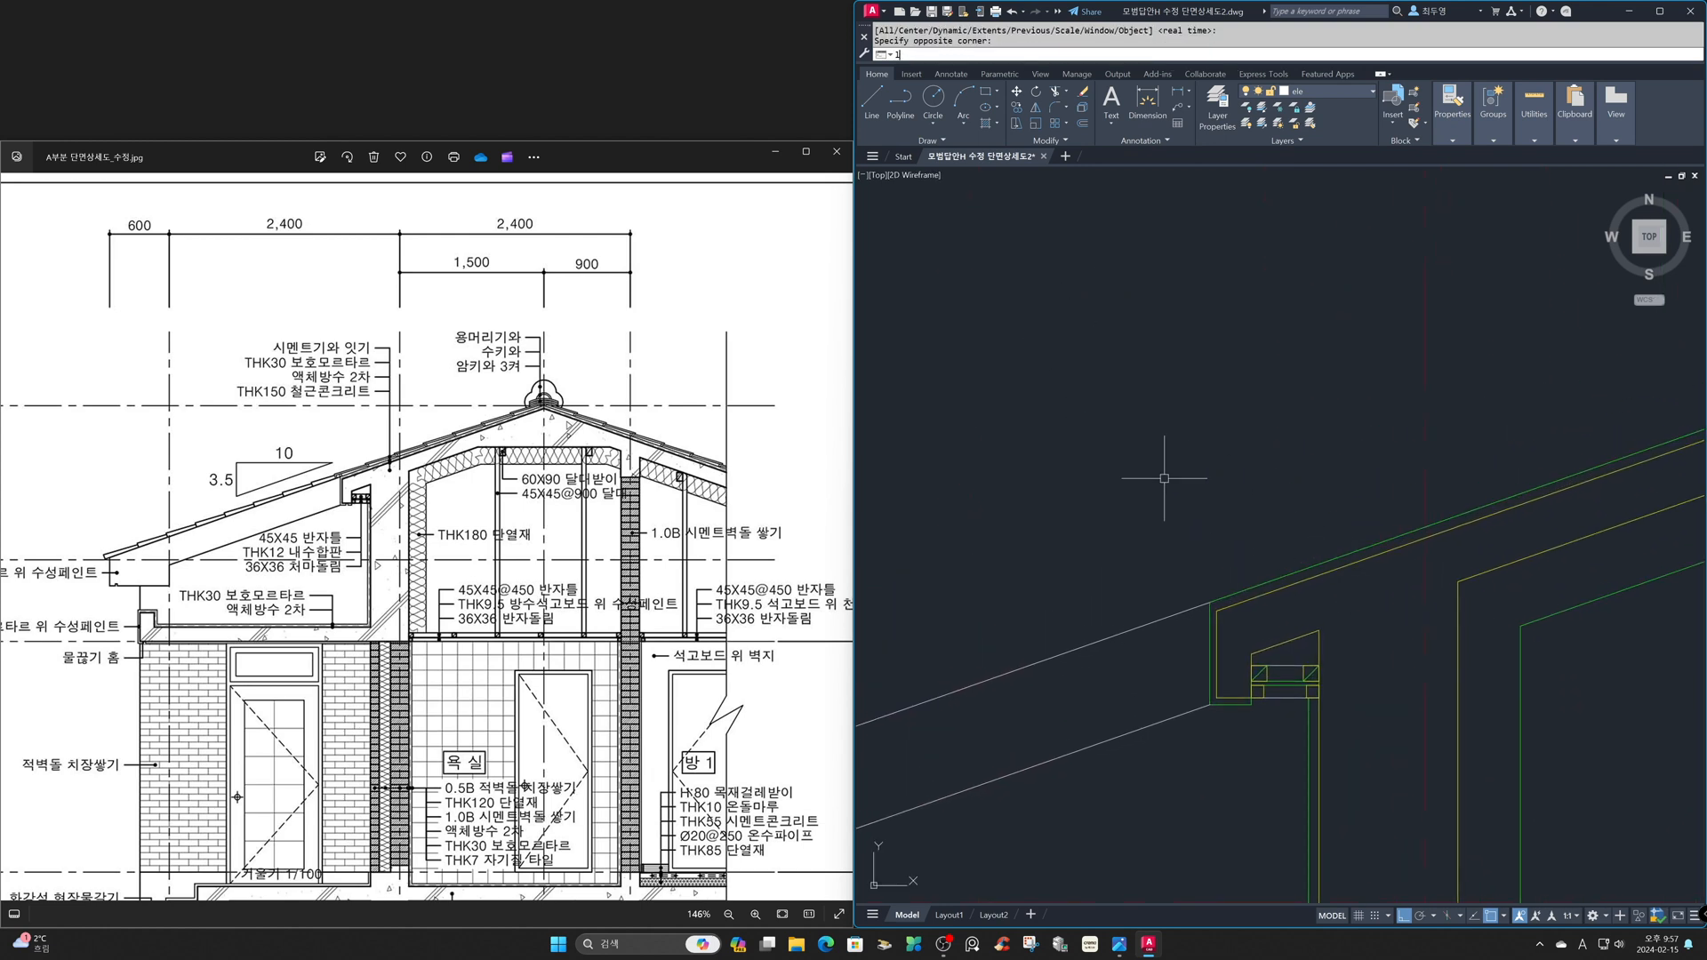
text(l)
key(Return)
click(1053, 447)
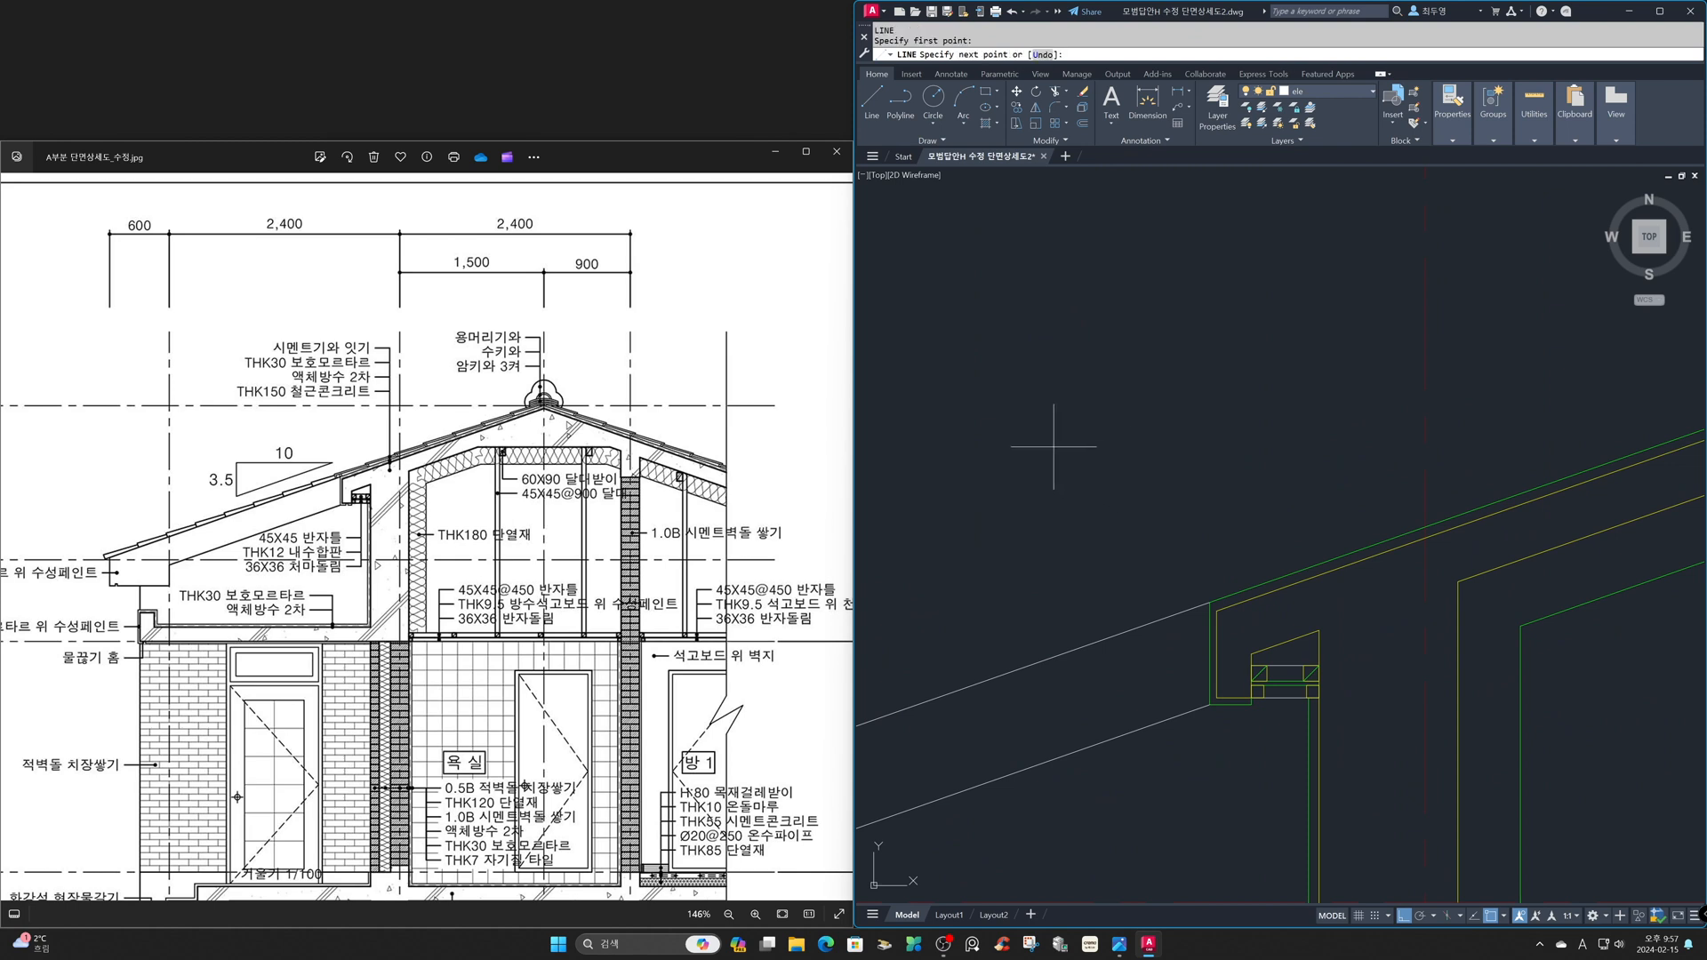
click(1219, 466)
key(Return)
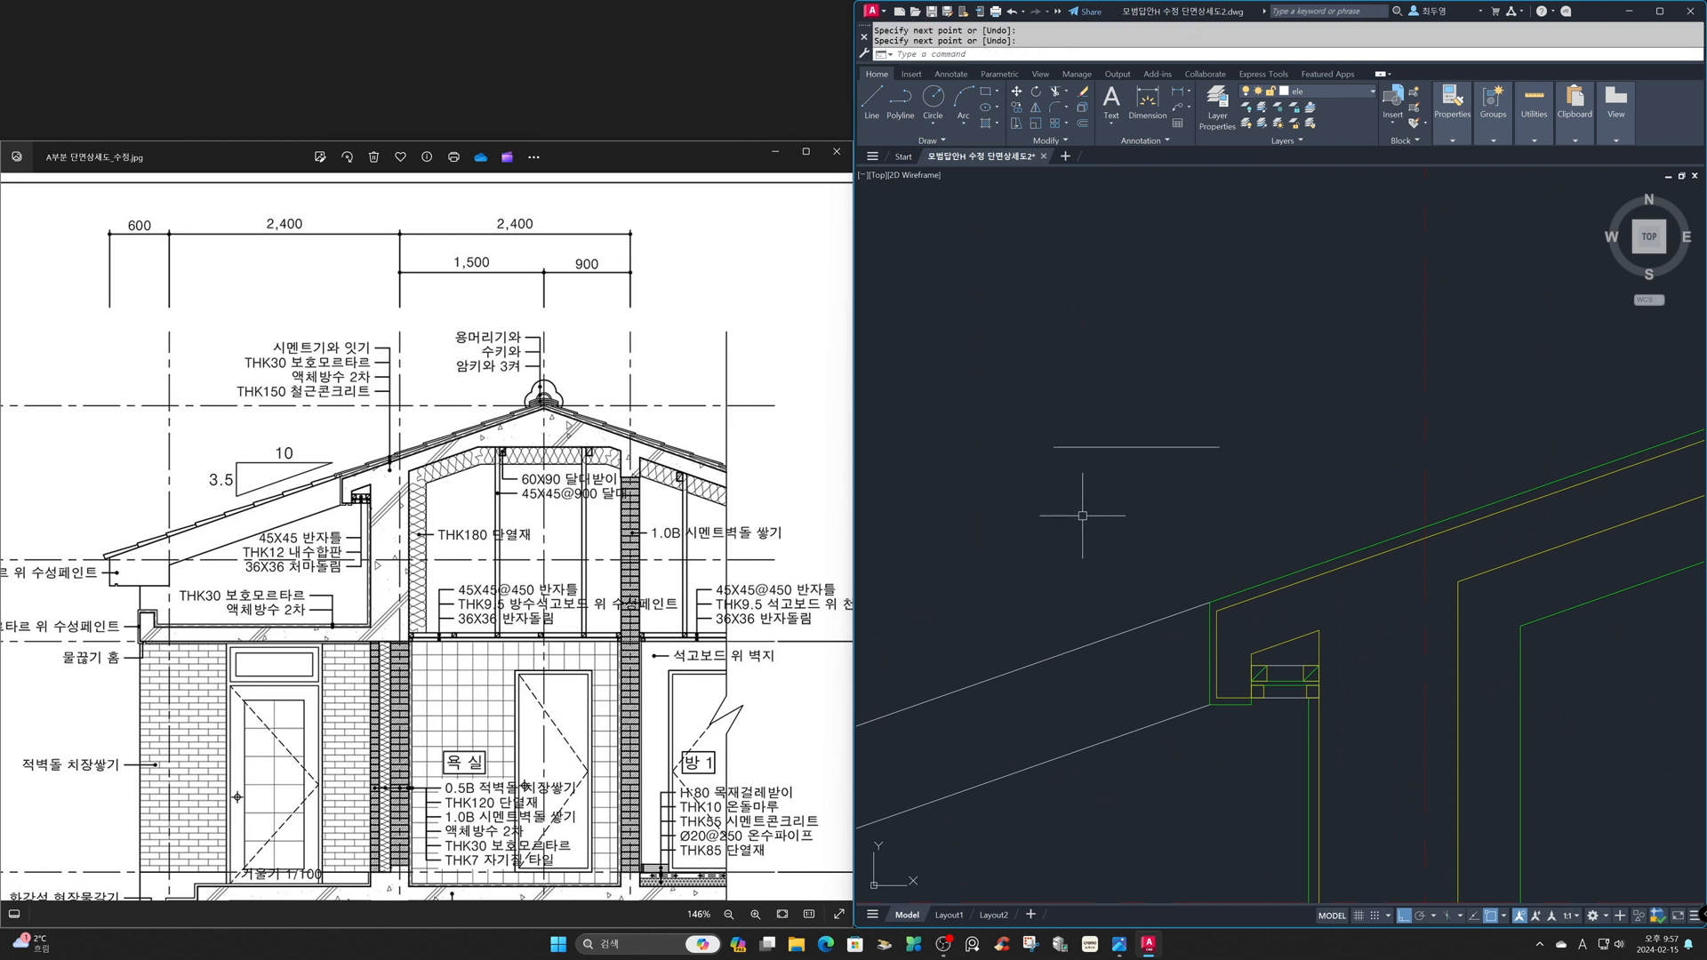
- Offset the horizontal line downward three times at a spacing of 15
text(o)
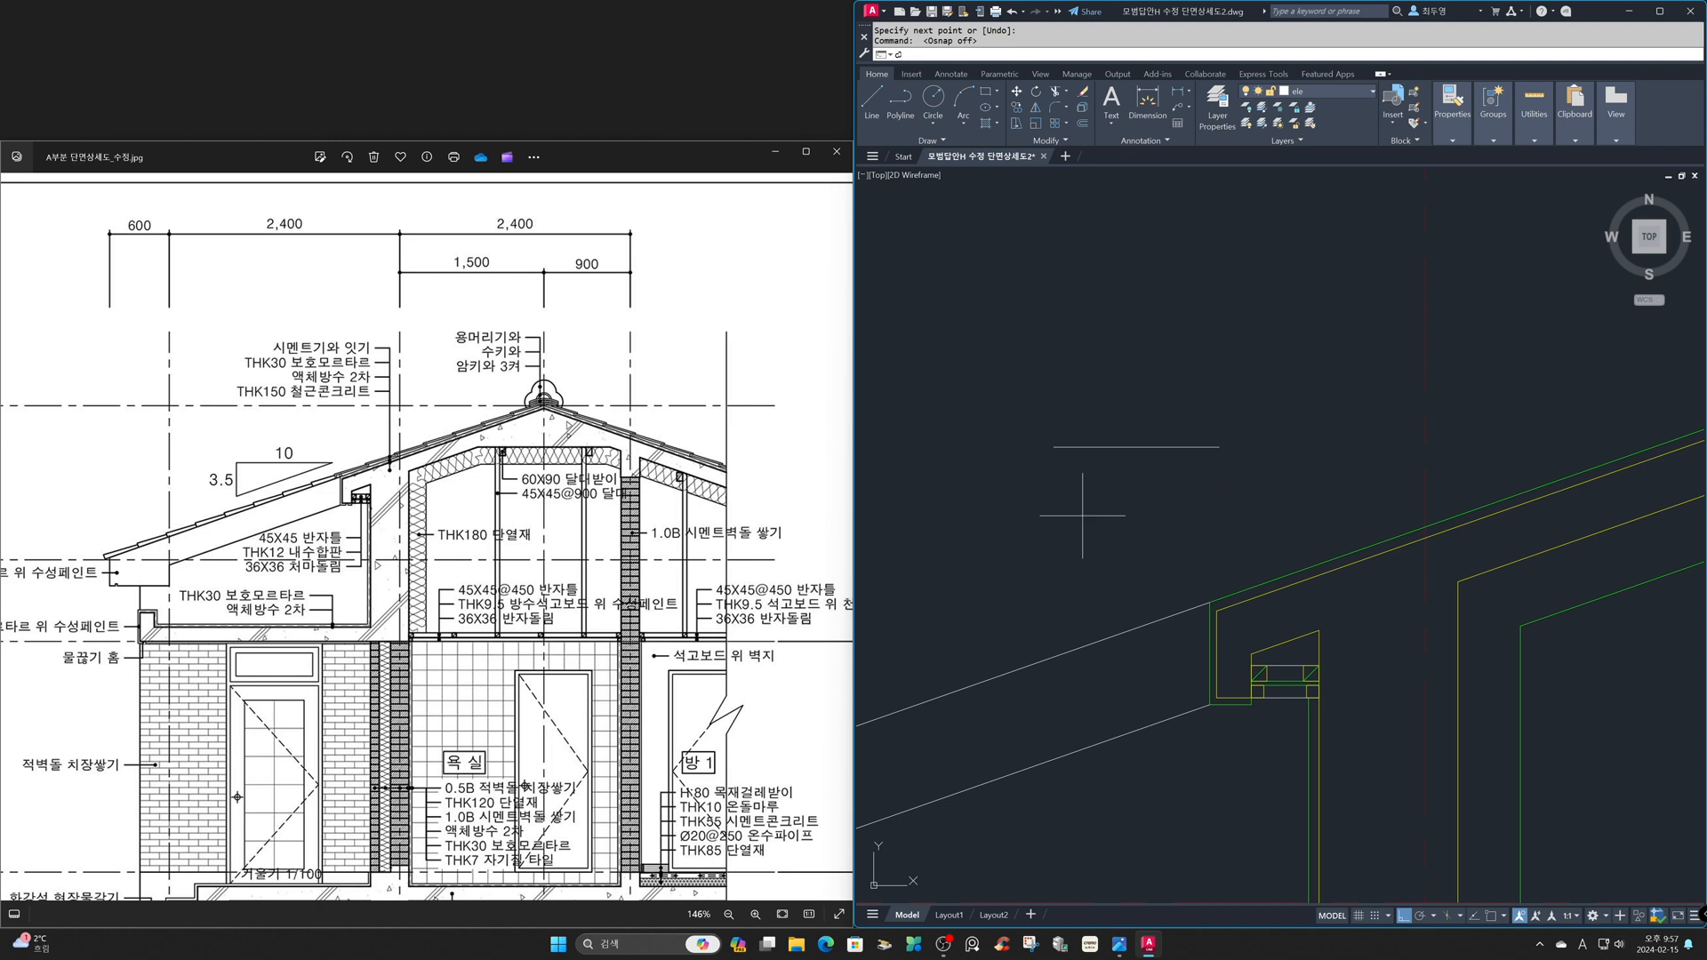
key(Return)
text(15)
key(Return)
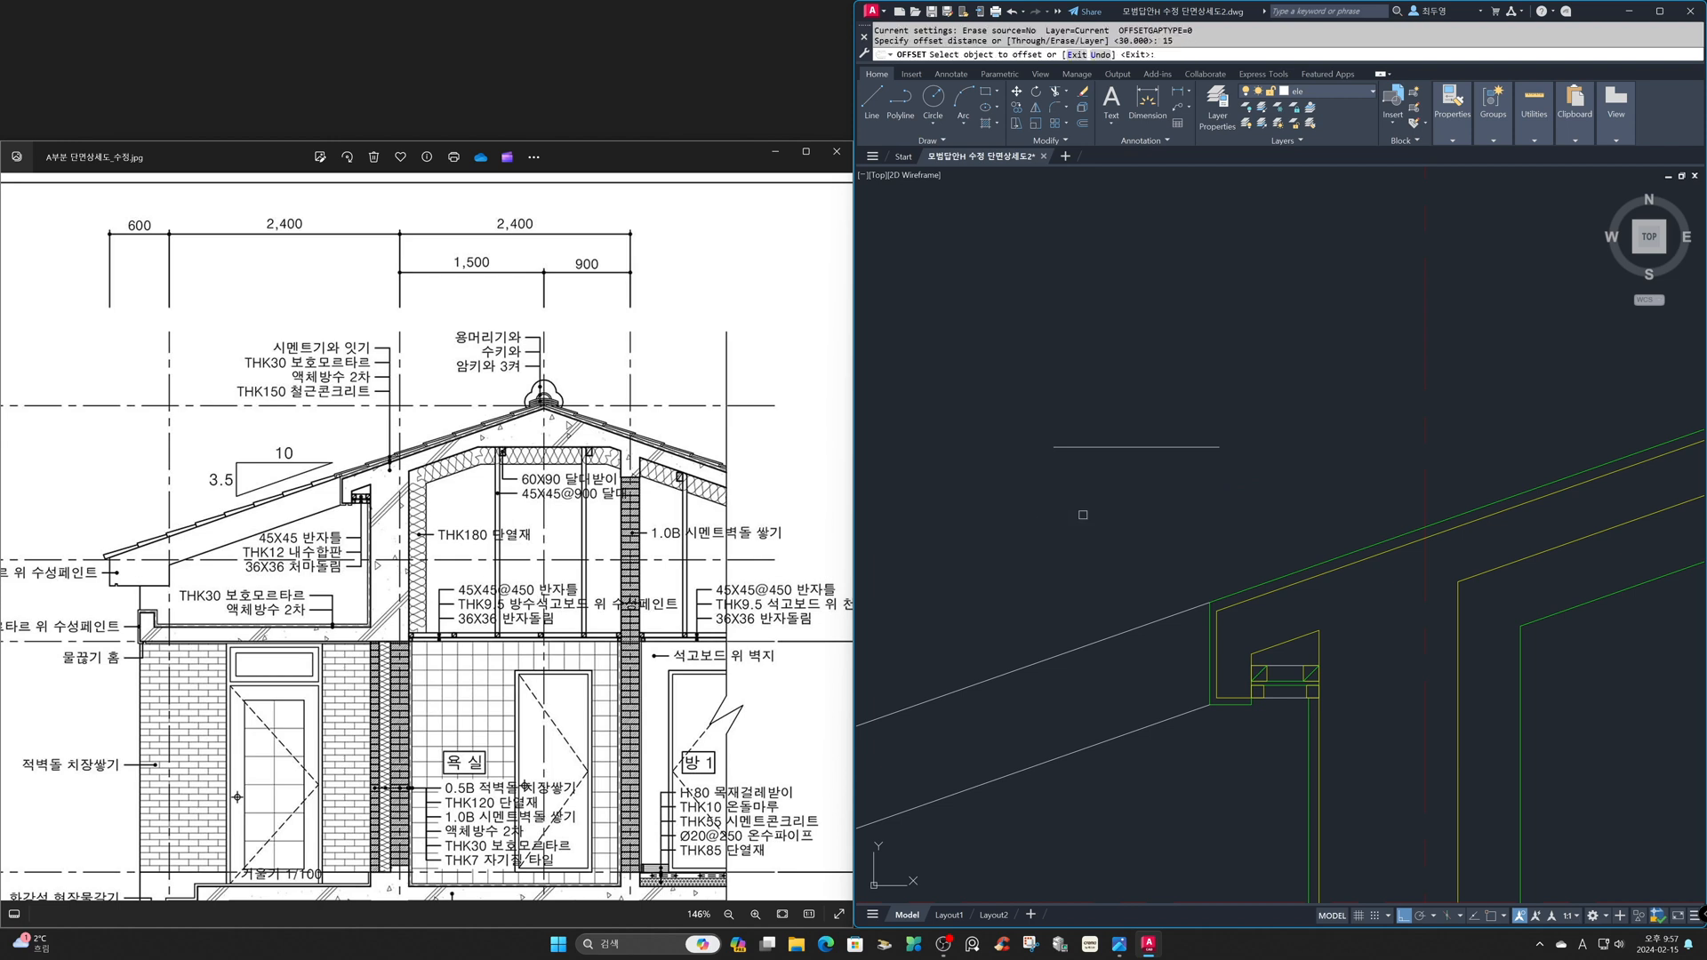
click(1096, 447)
click(1093, 476)
click(1099, 453)
click(1099, 480)
click(1102, 458)
click(1100, 480)
key(Return)
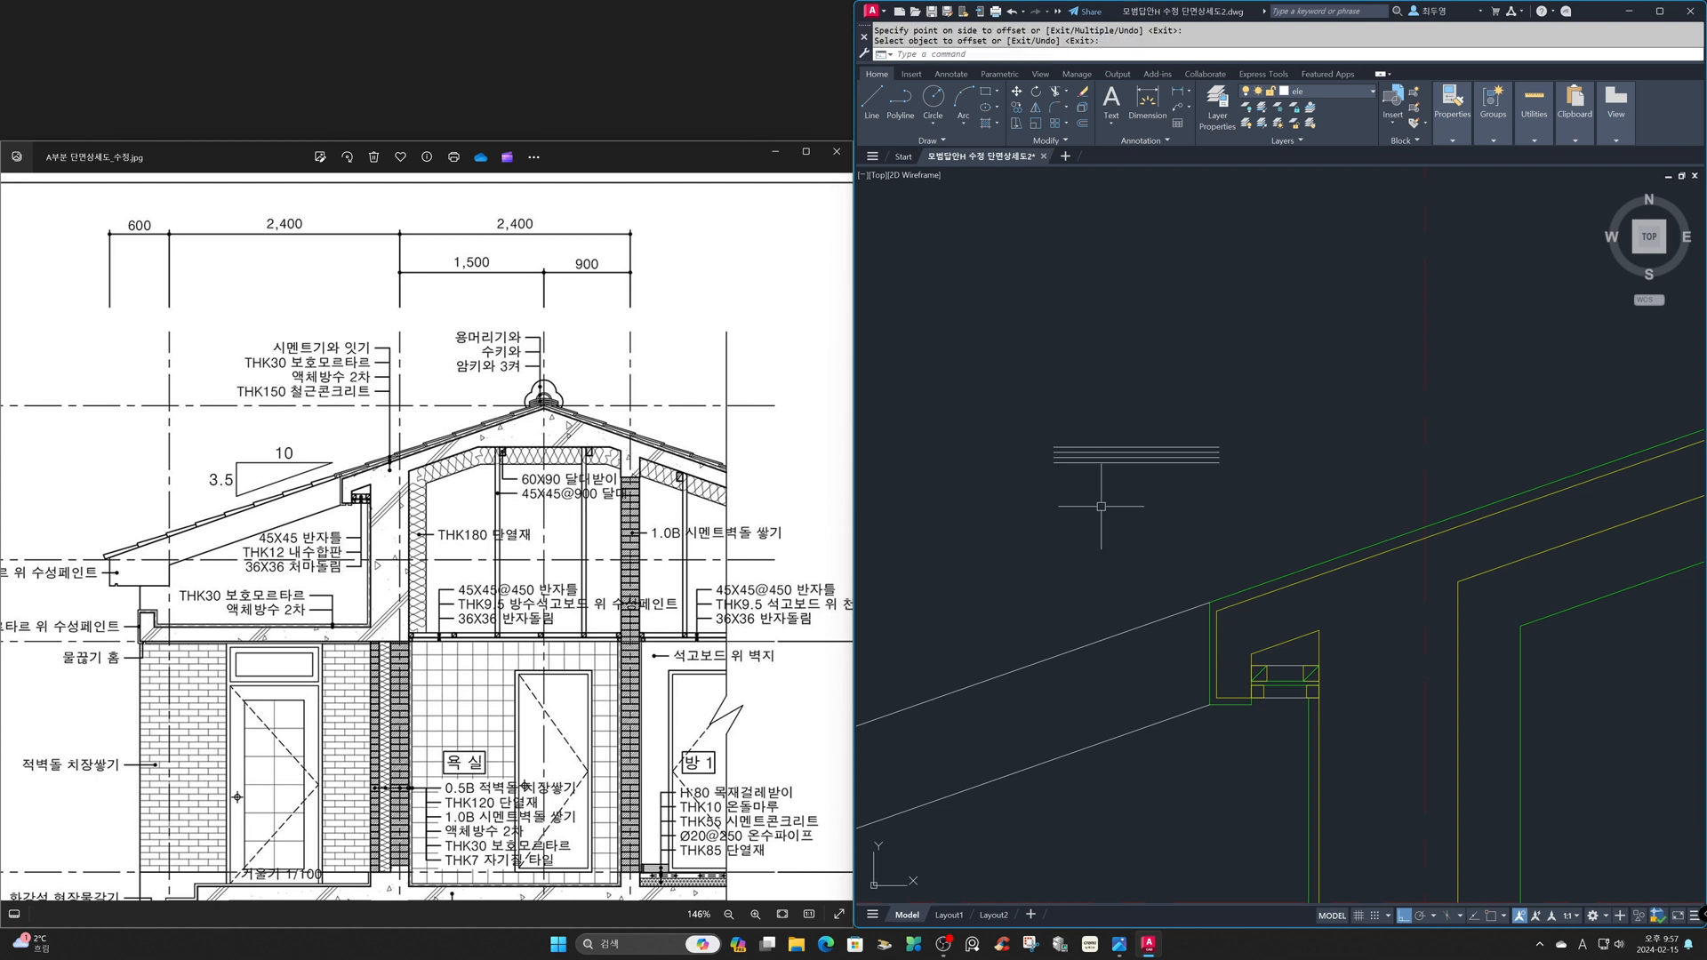
- Draw a vertical line across the left ends of the horizontal lines and offset it 350 to the right
text(l)
key(Return)
click(1067, 387)
click(1066, 525)
key(Return)
text(o)
key(Return)
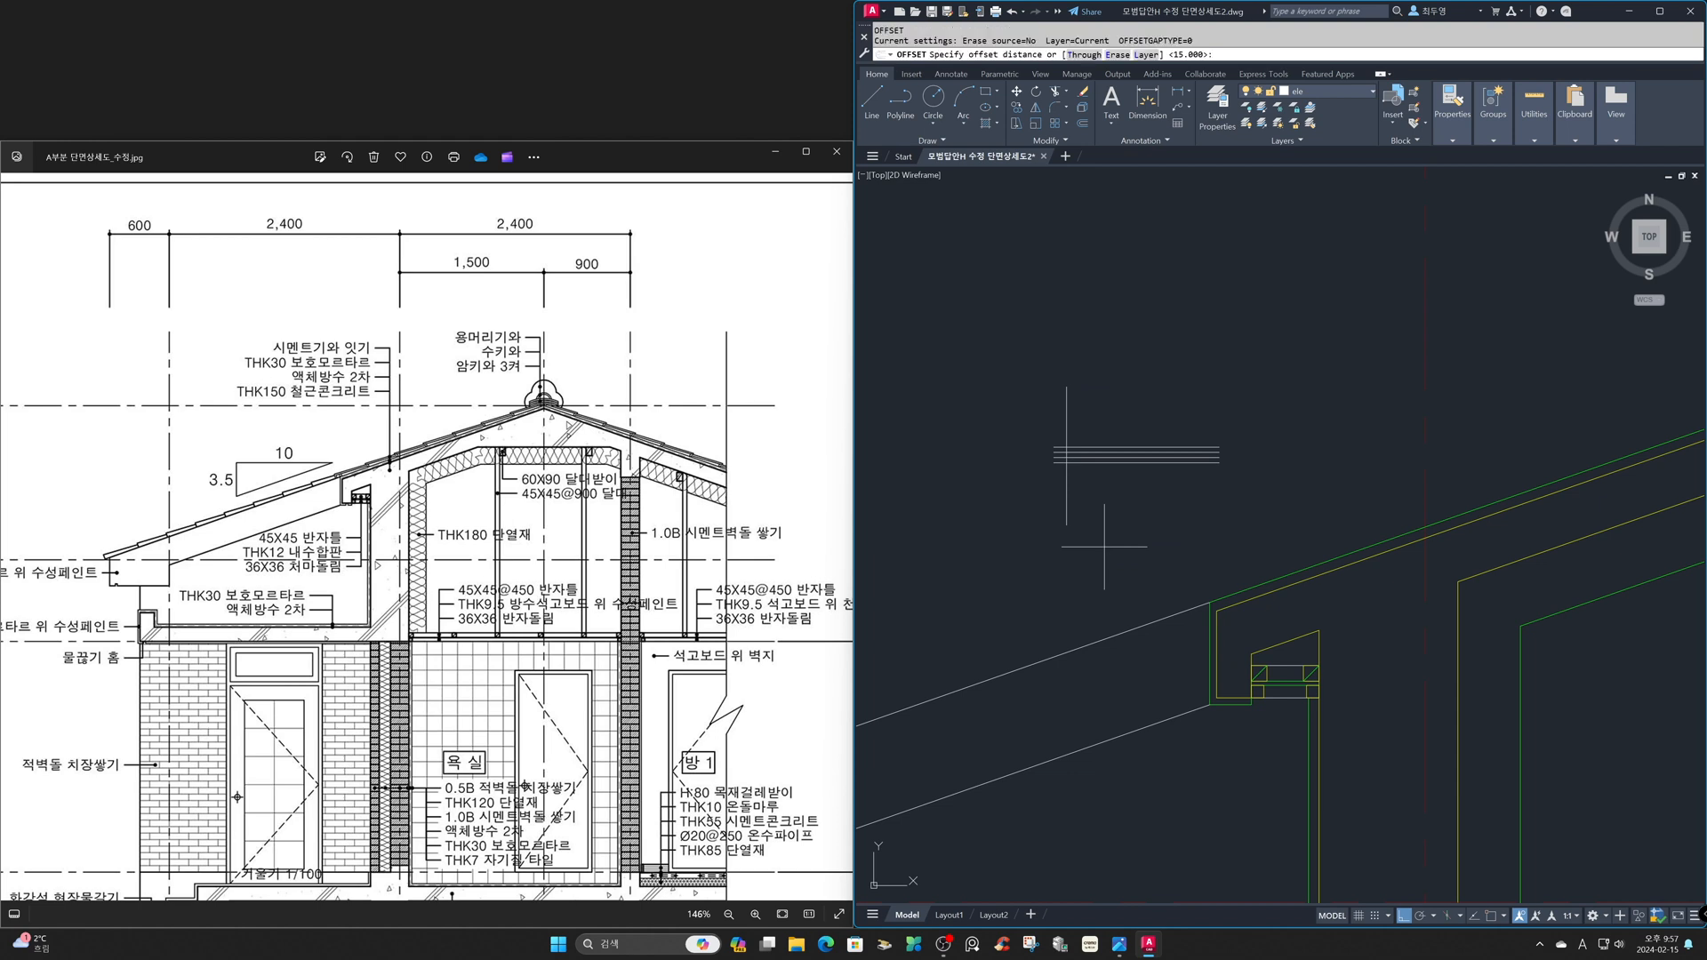
key(Return)
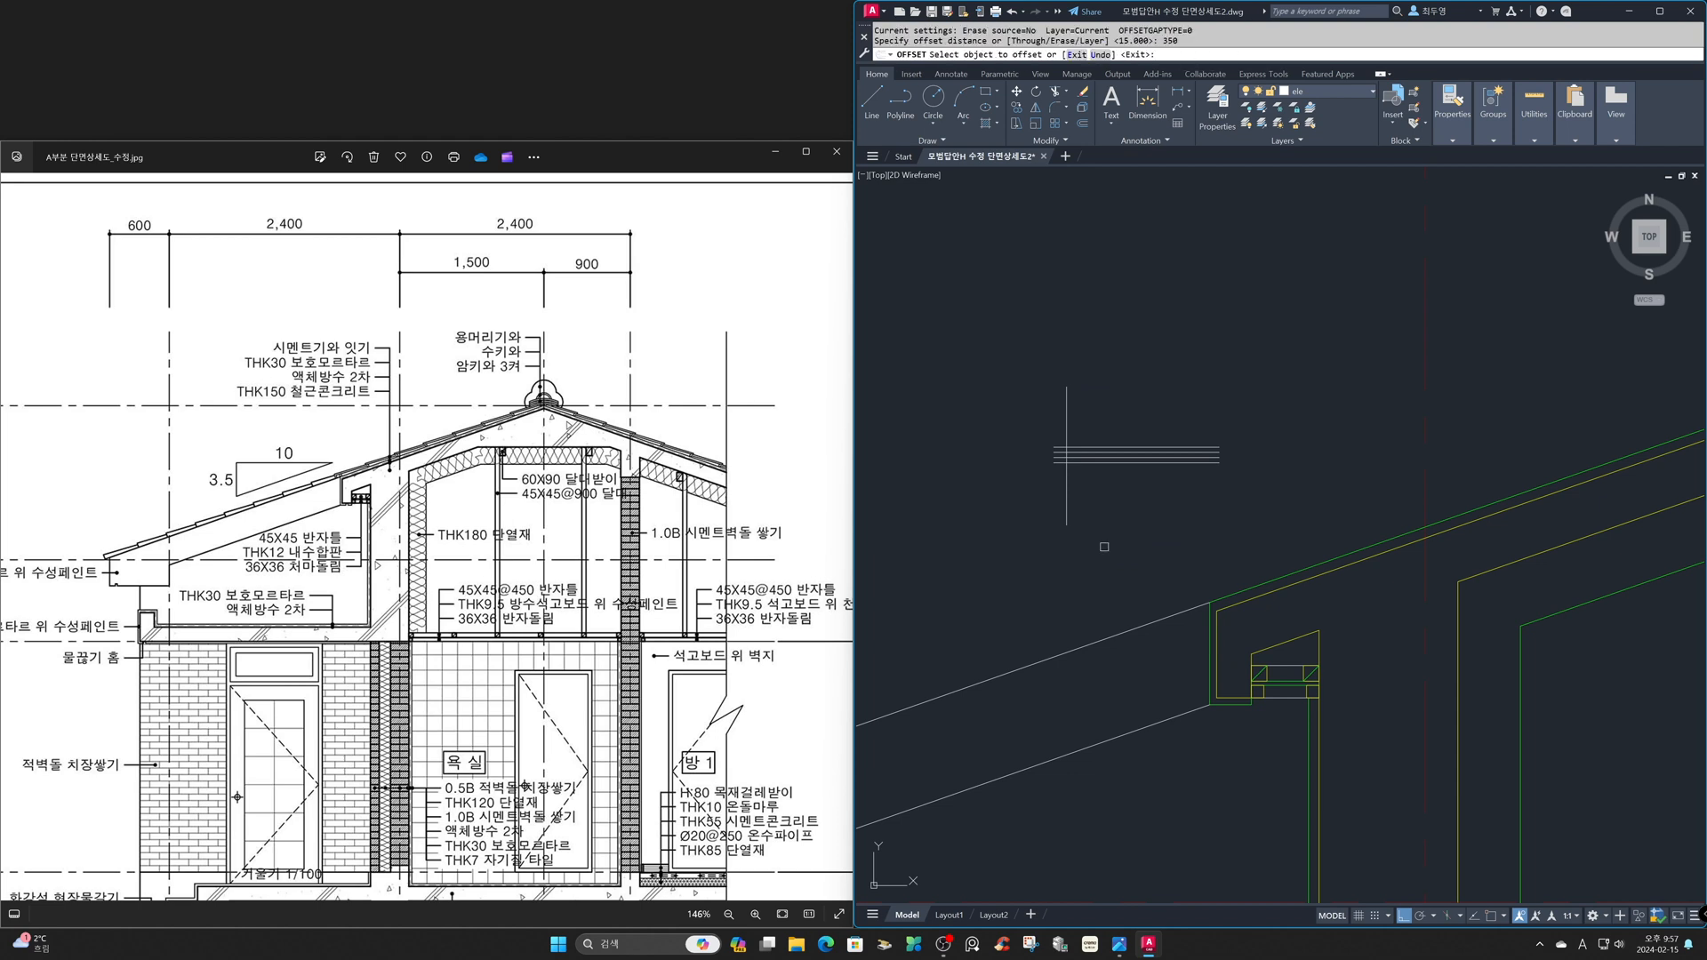
click(1067, 516)
click(1136, 521)
key(Return)
- Offset the right vertical line 15 inward toward the left one
key(Return)
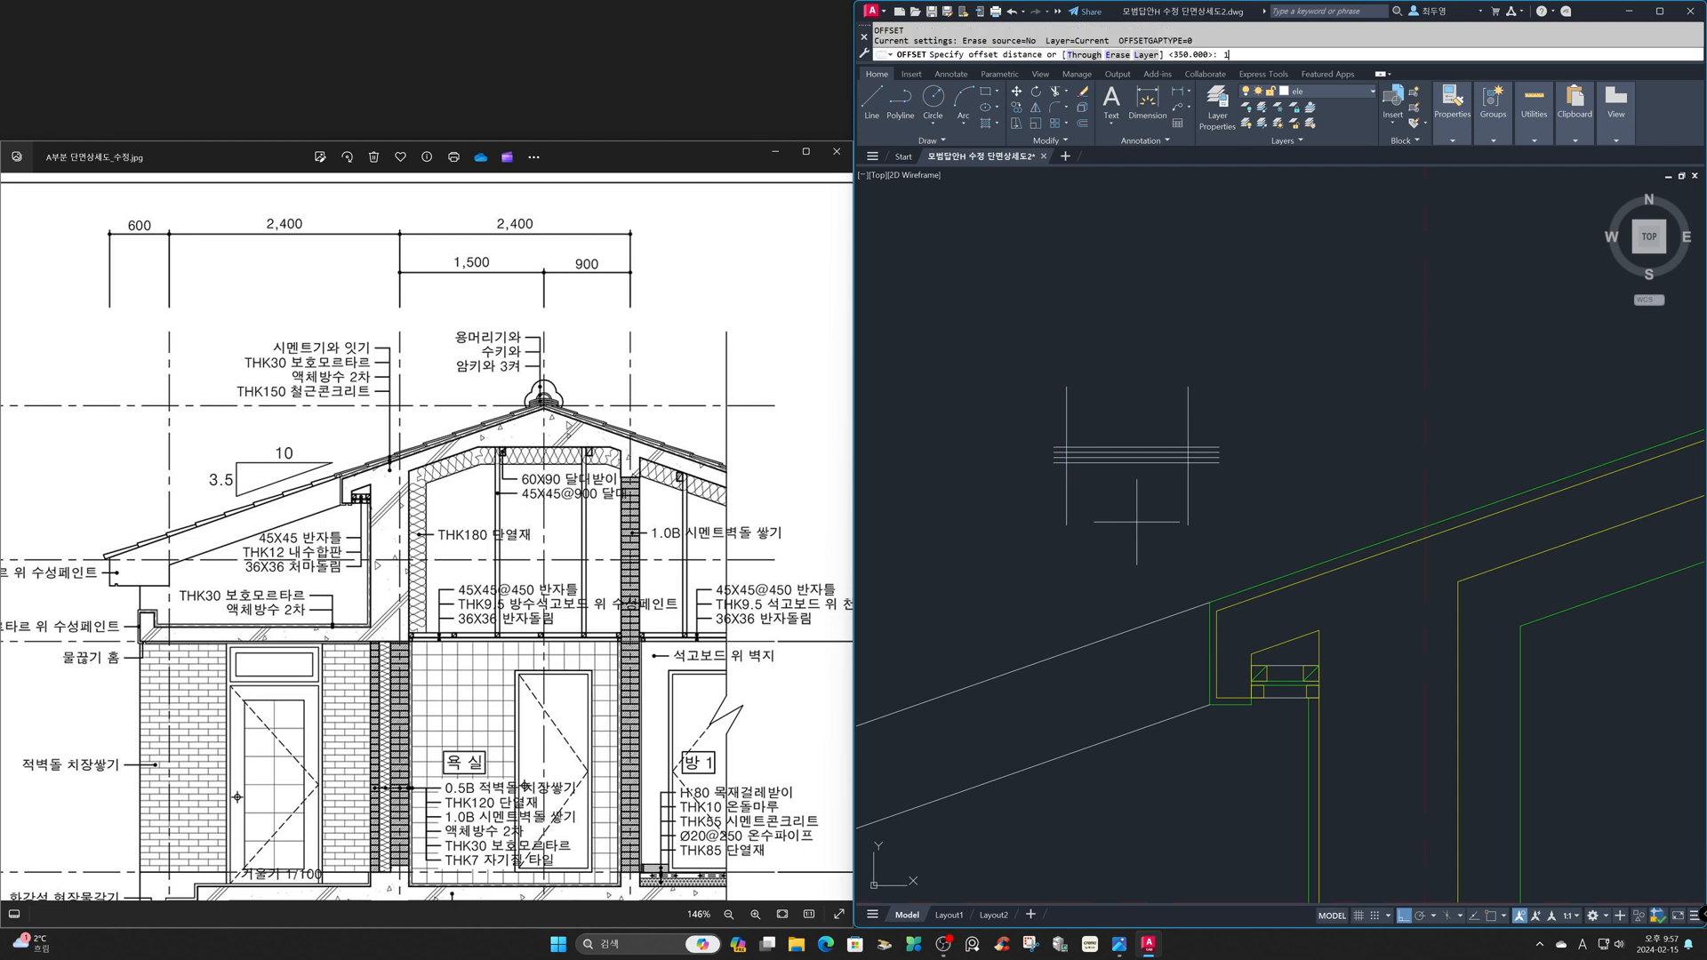
key(Return)
click(1186, 510)
click(1139, 506)
key(Return)
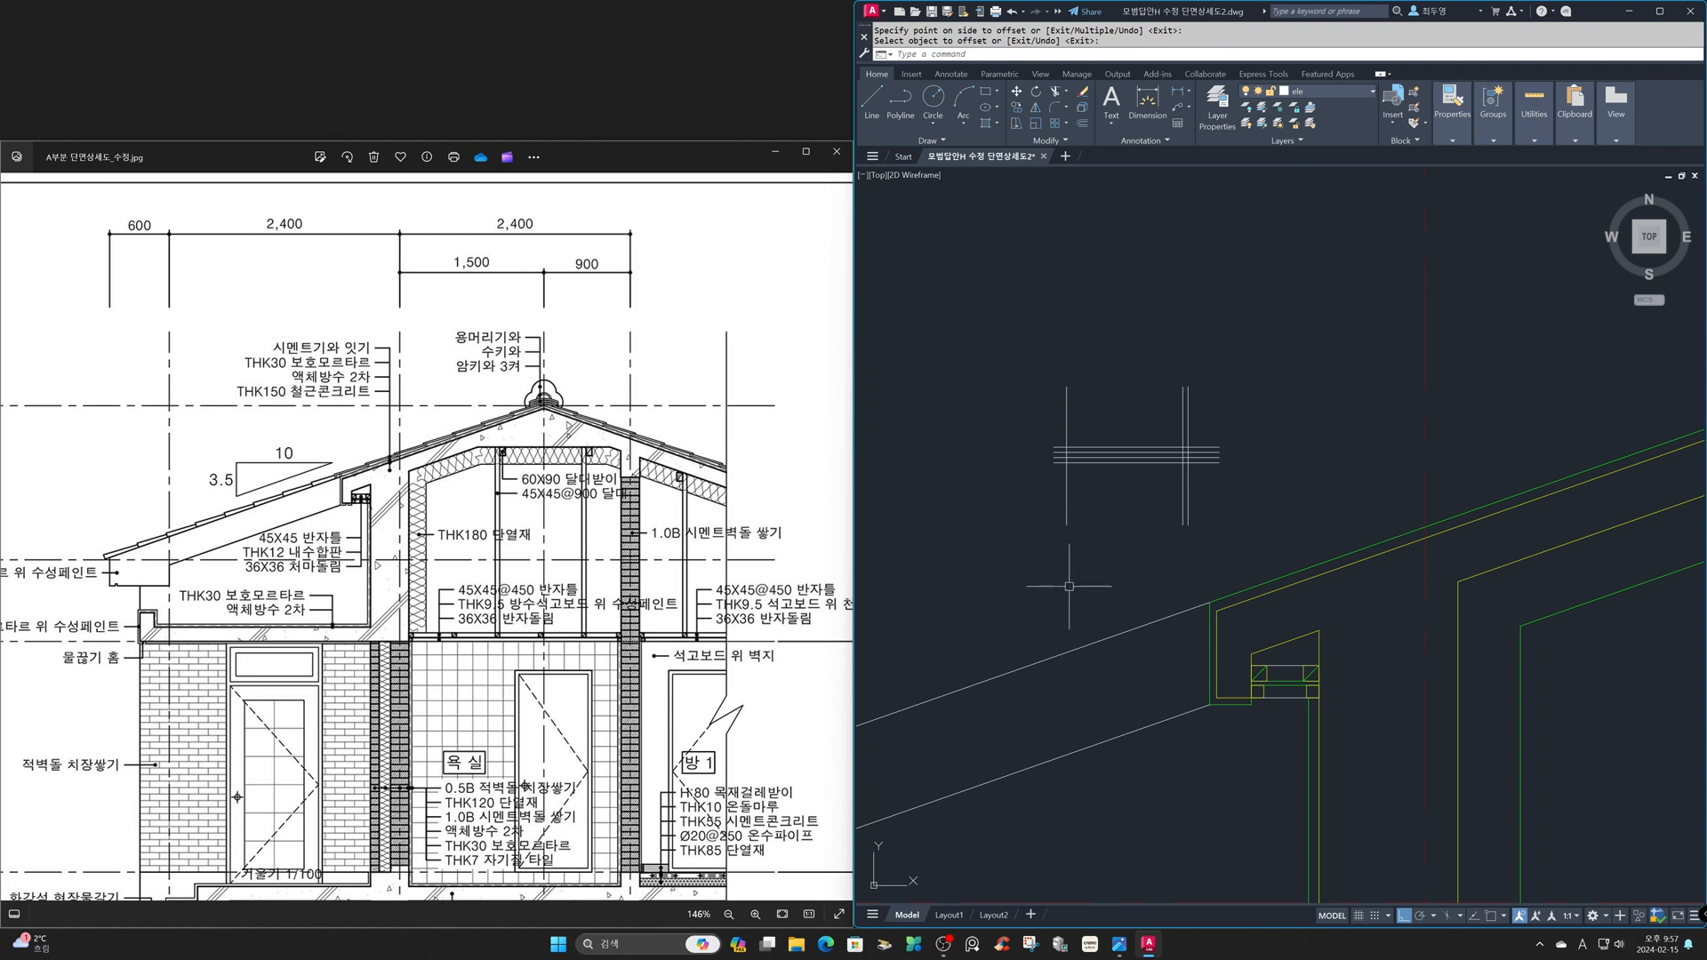
- Turn object snap on and ortho off, and make fin the current layer
click(1028, 389)
click(1239, 500)
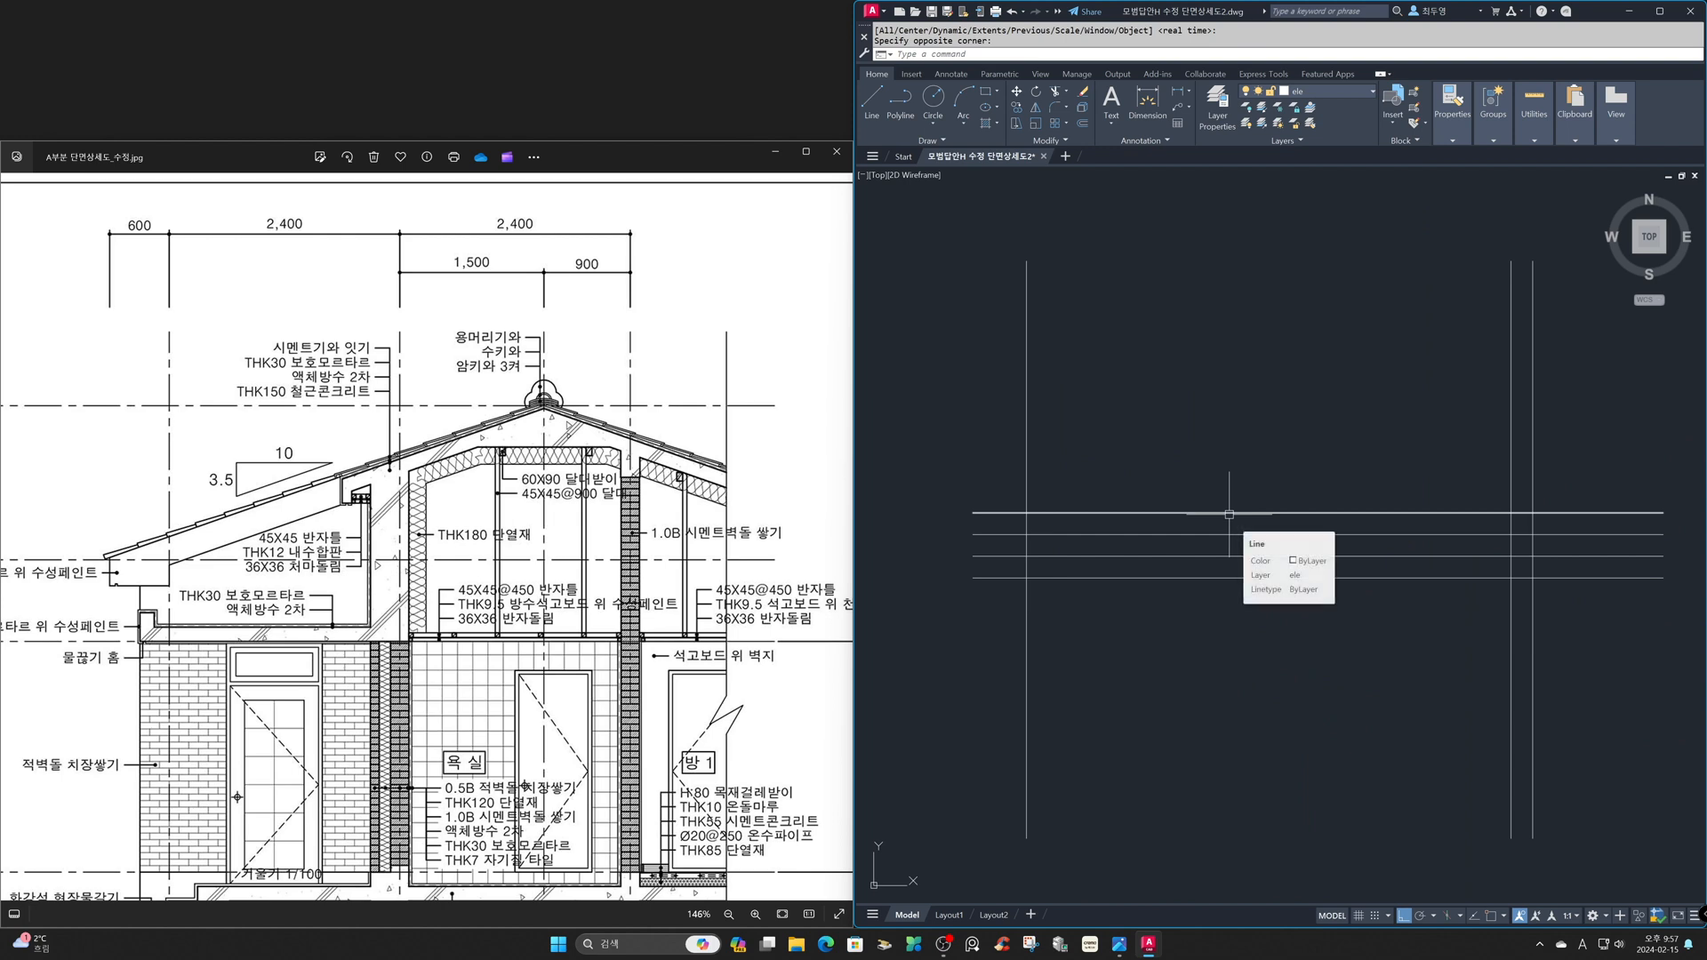
key(F3)
key(F8)
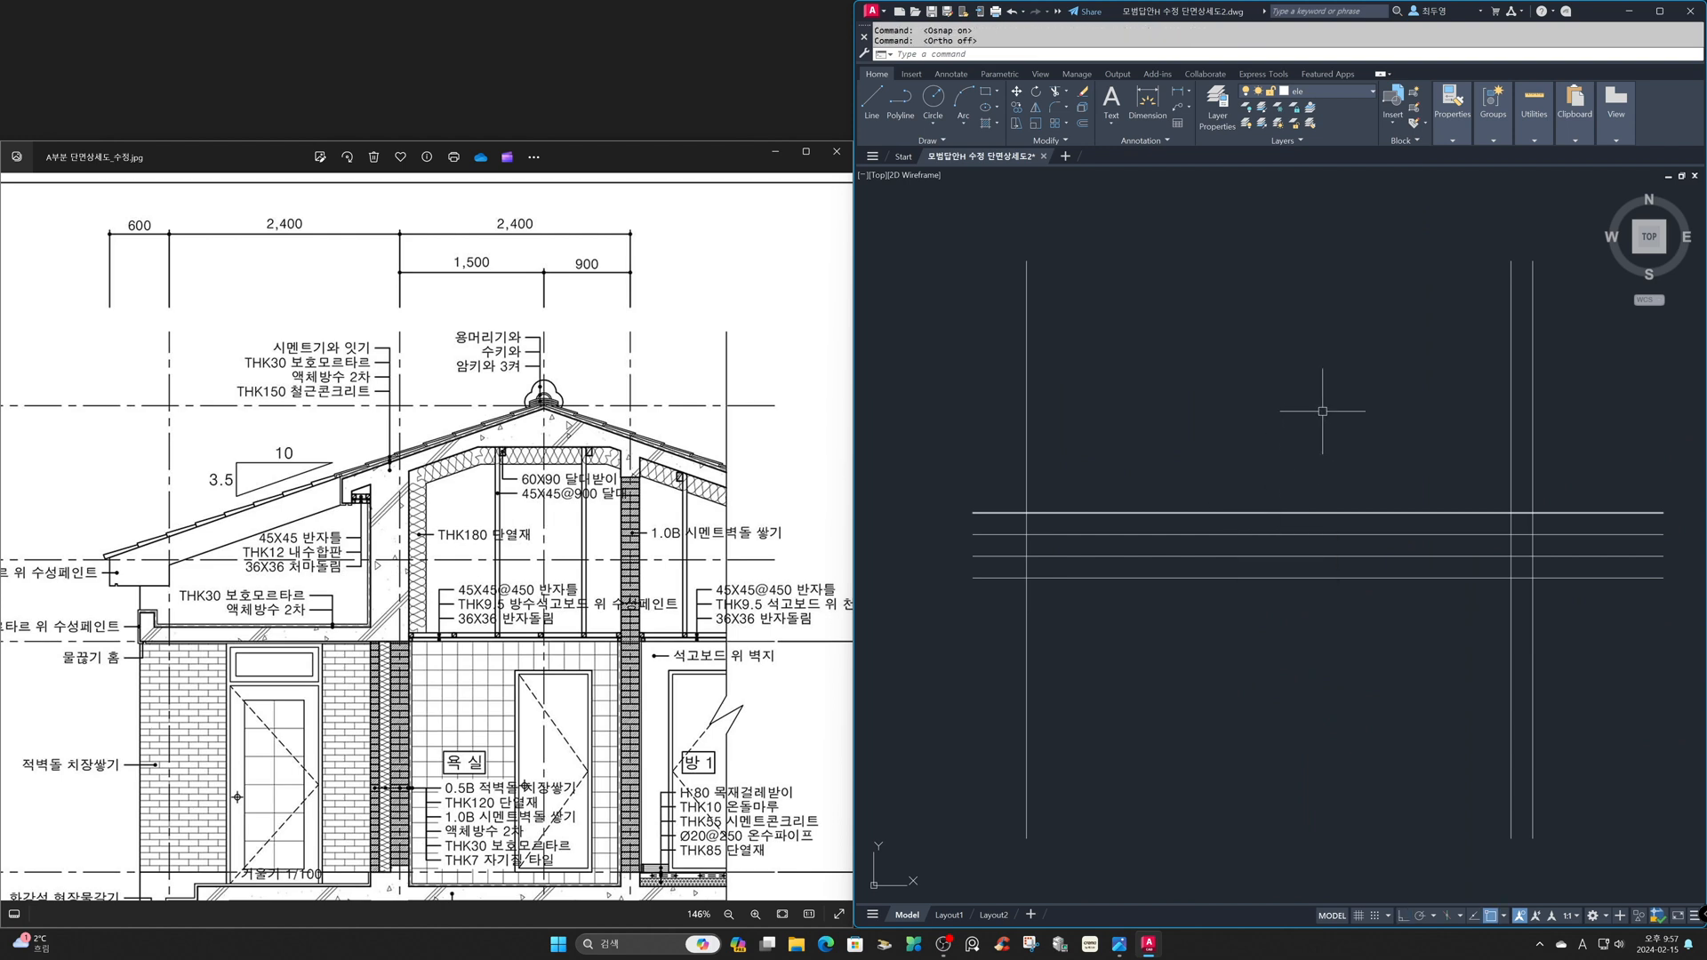
click(1371, 91)
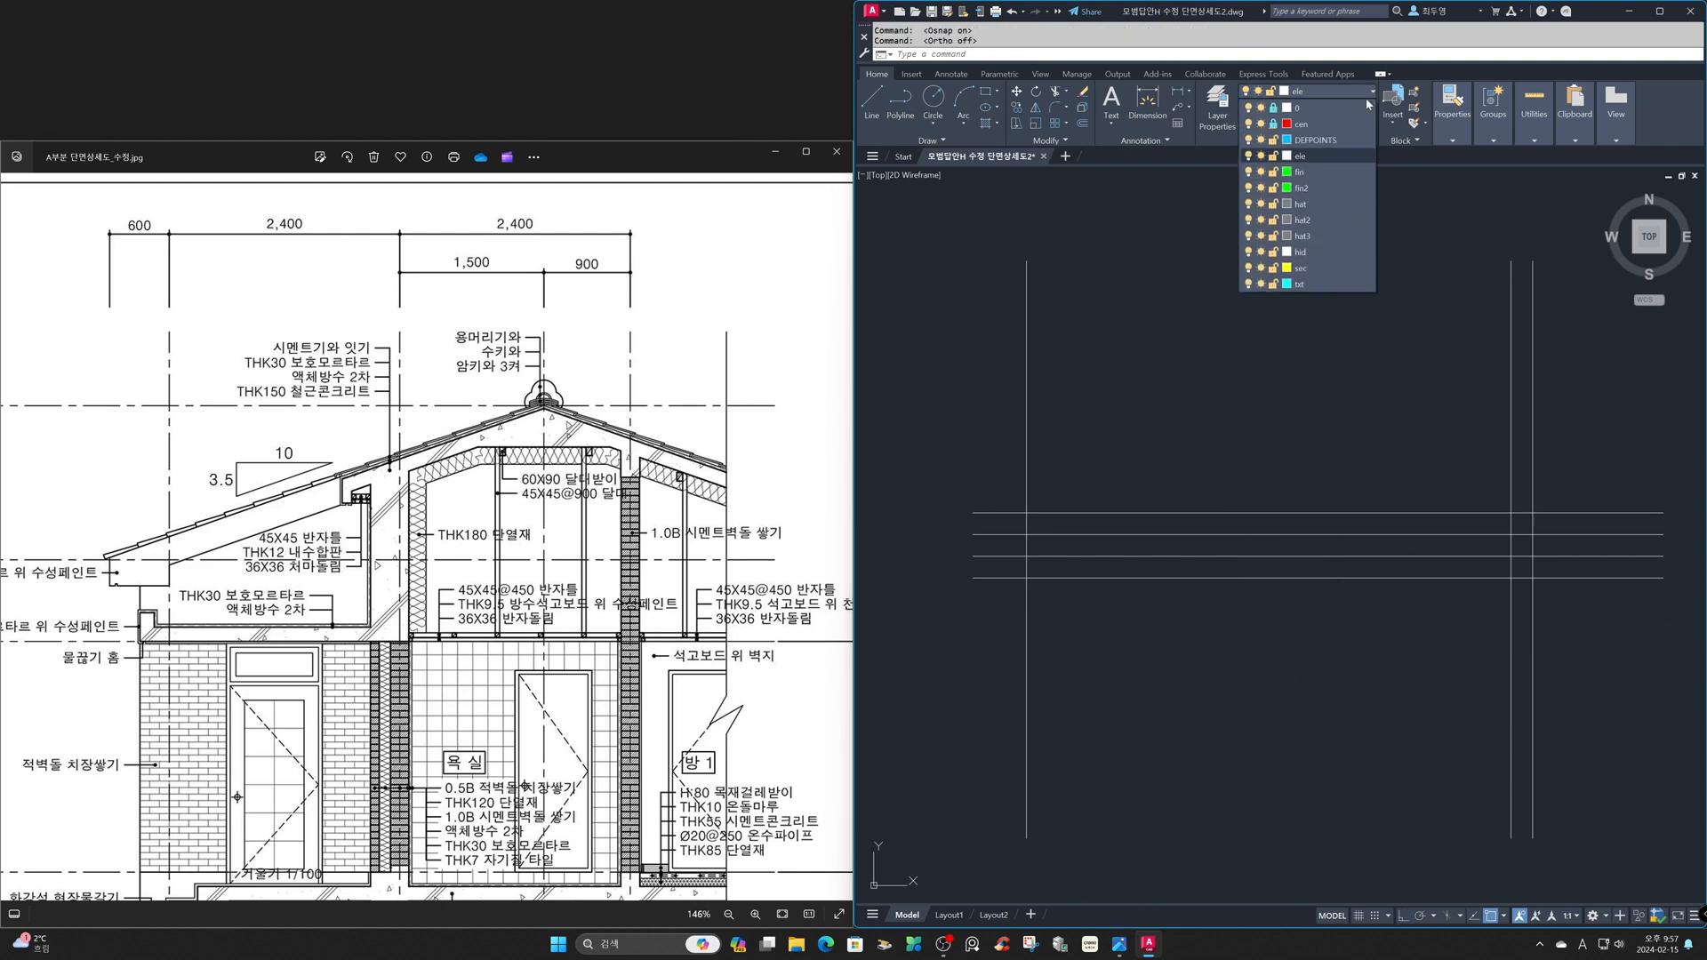
click(1346, 174)
- Draw the closed sloping roof tile outline with its downturned end lip, snapping to the construction grid intersections
text(l)
key(Return)
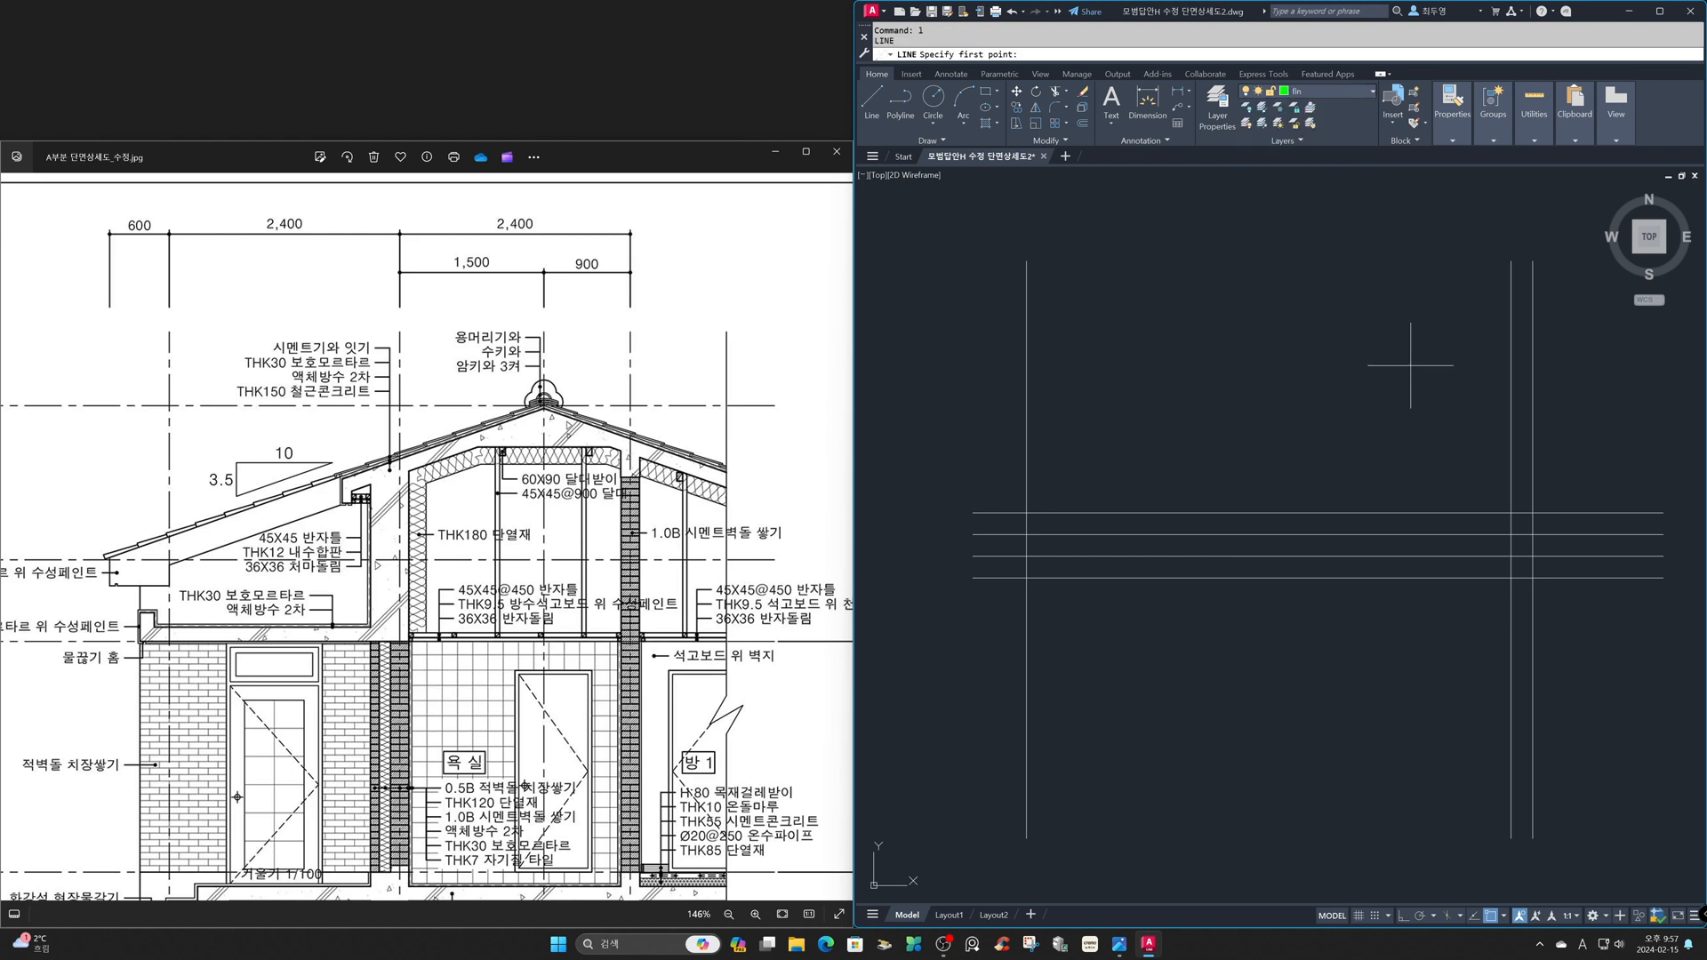
click(1532, 534)
click(1027, 513)
click(1027, 535)
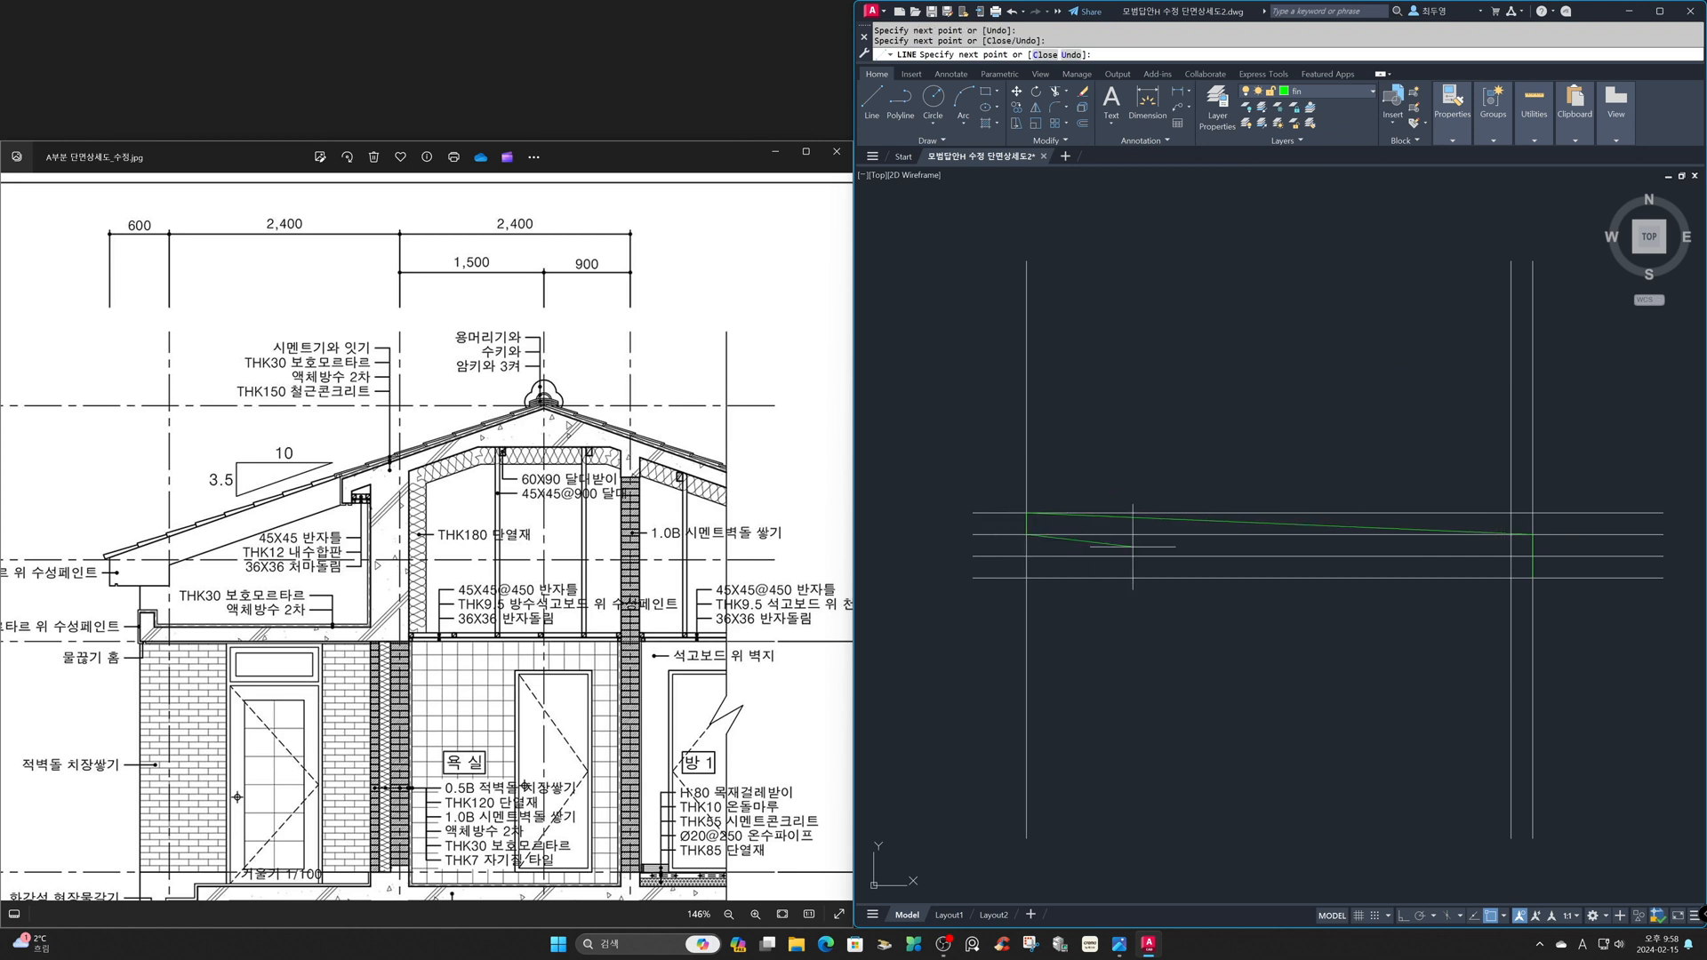
click(1511, 556)
click(1510, 578)
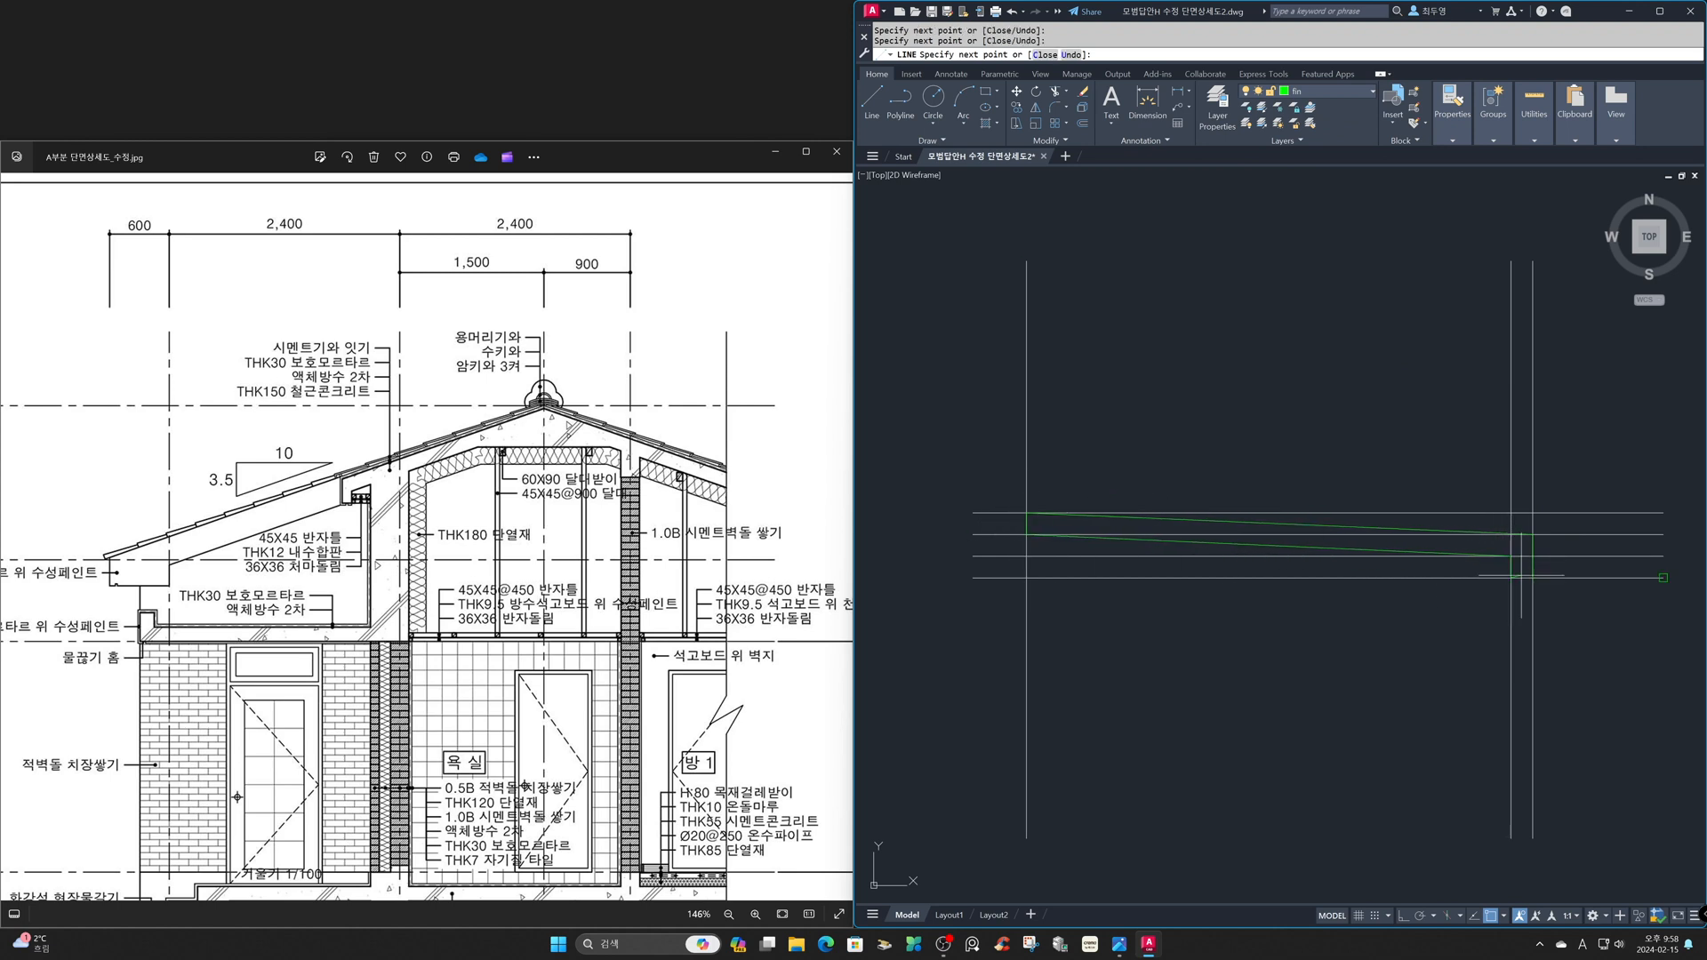
key(Escape)
- Erase all the horizontal and vertical construction lines around the tile outline
text(e)
key(Return)
click(1613, 631)
click(1546, 440)
click(1582, 428)
click(999, 373)
key(Return)
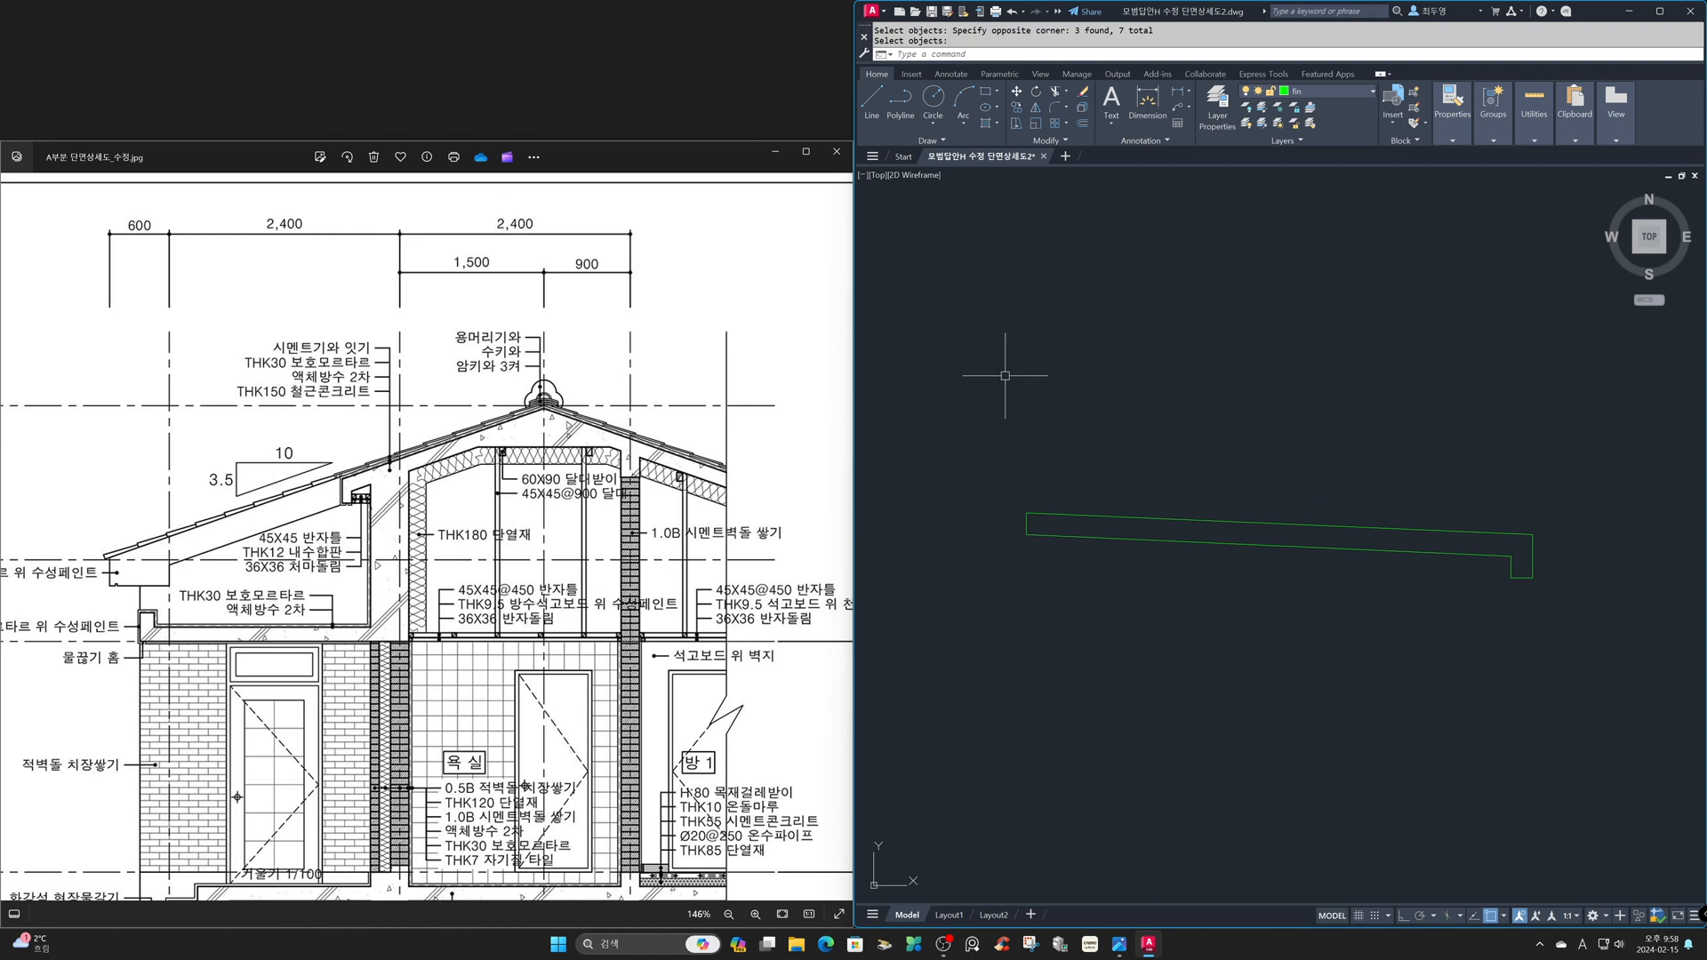
- Move the tile outline from the lower corner of its lip to the upper outer corner of the eave
text(z)
key(Return)
key(Return)
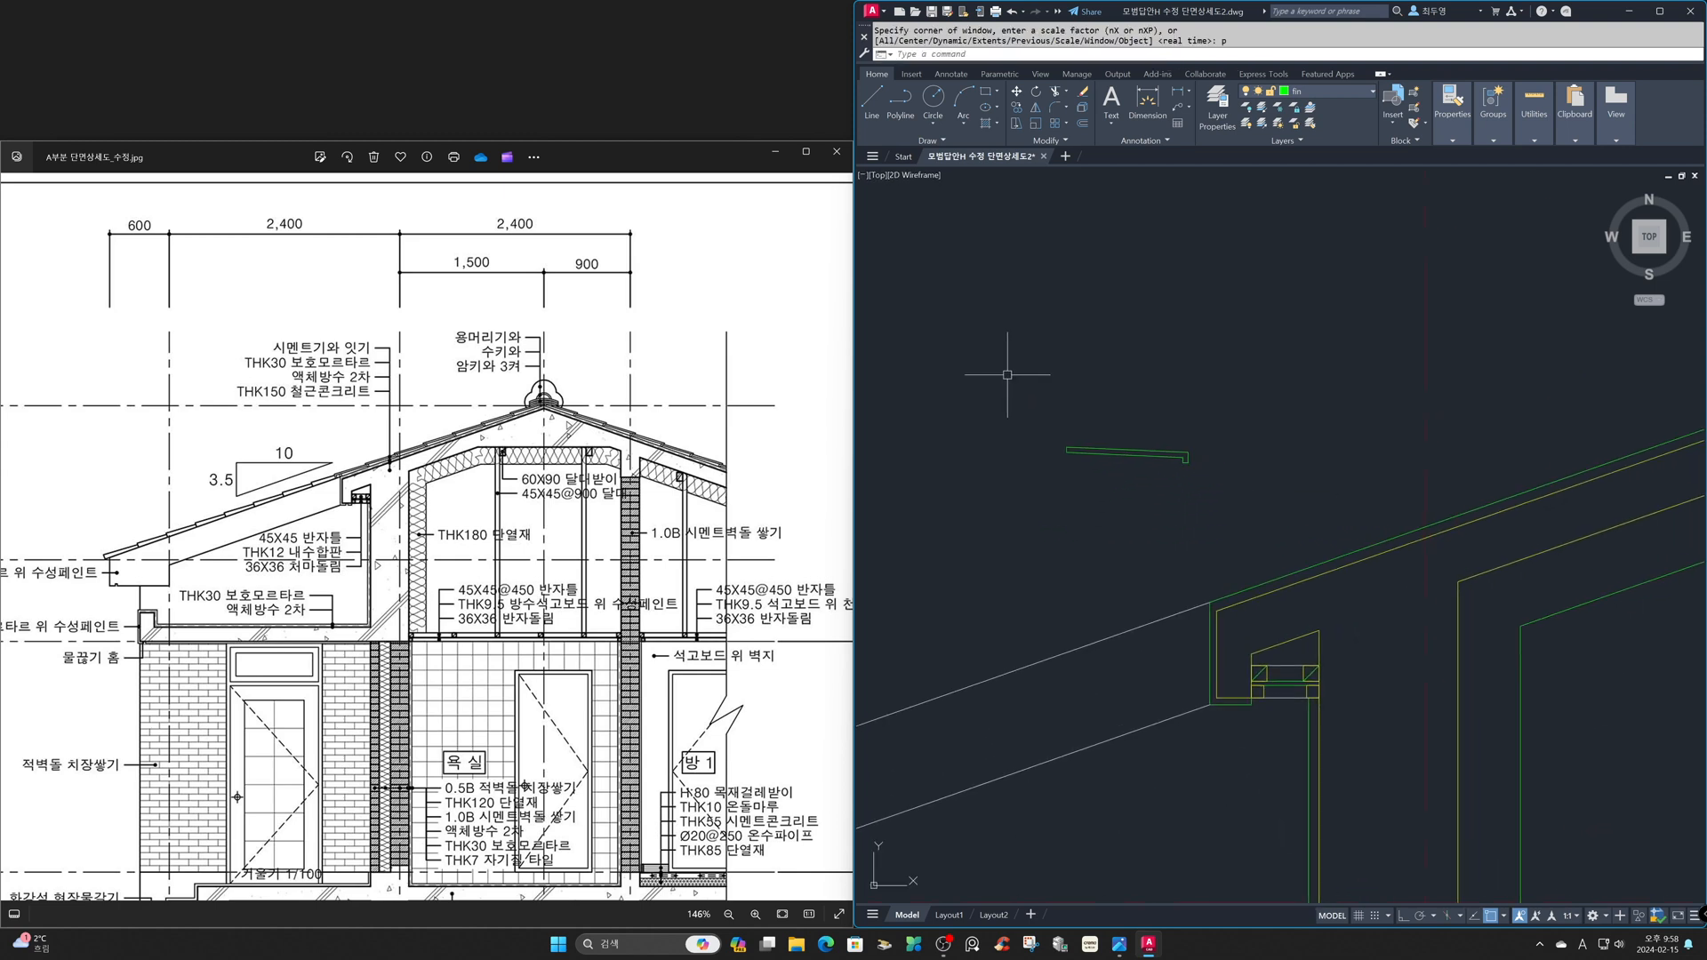
text(m)
key(Return)
click(1004, 374)
click(1245, 534)
key(Return)
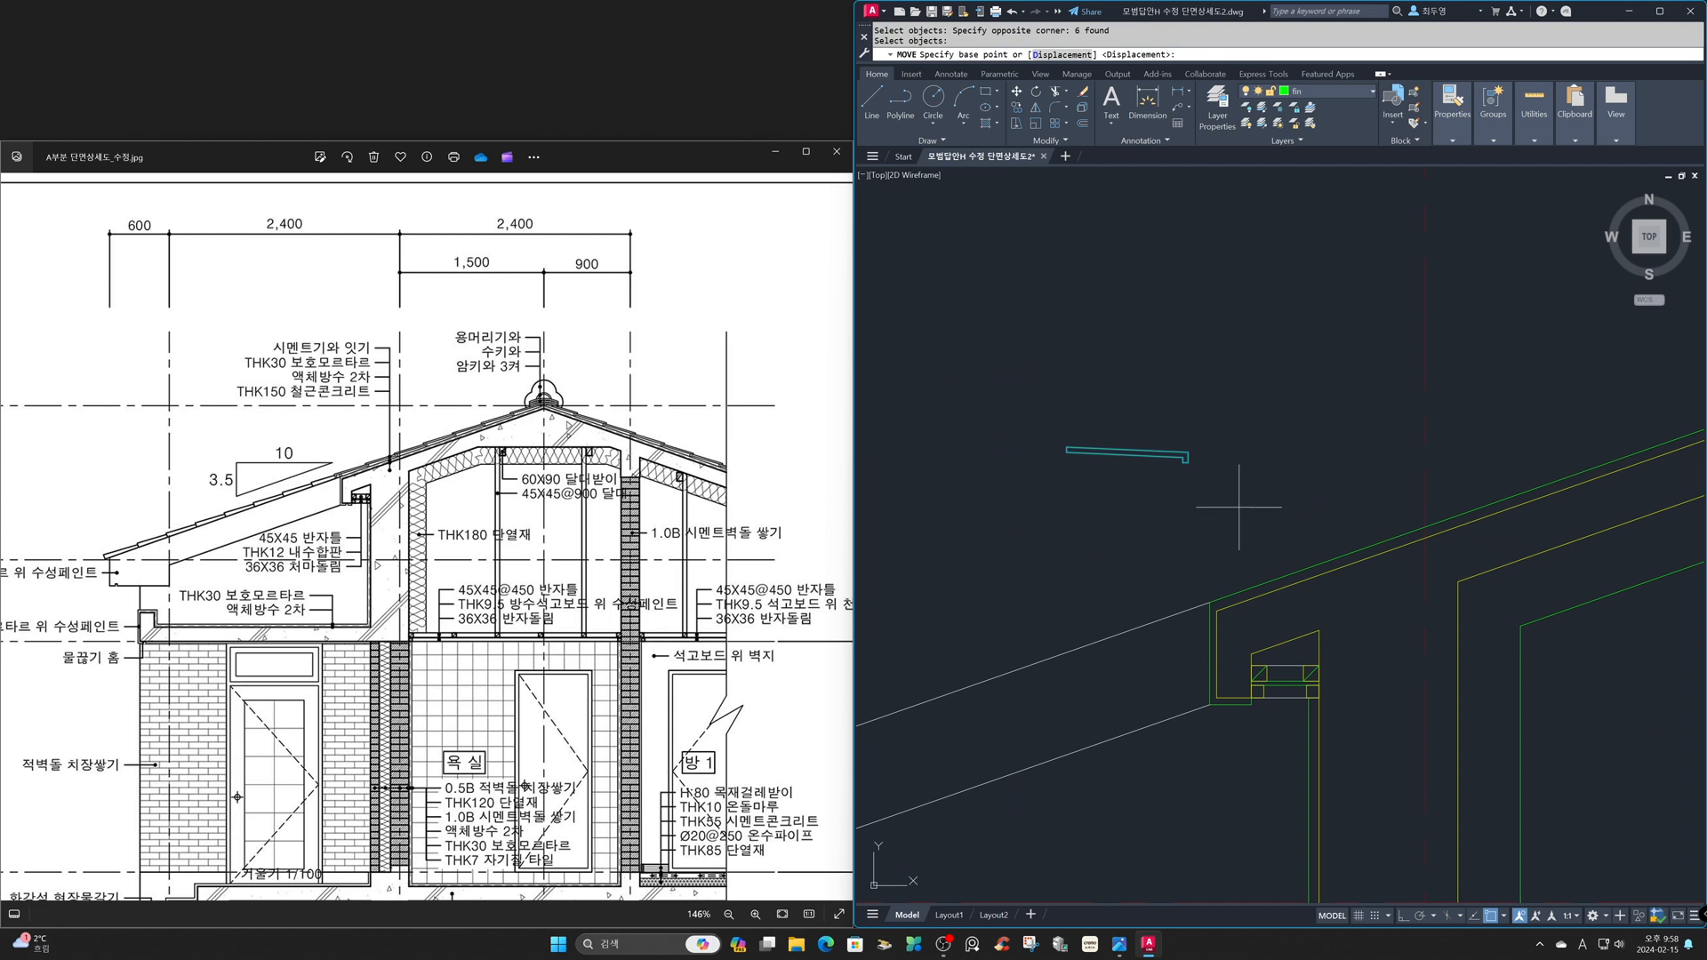
click(1187, 458)
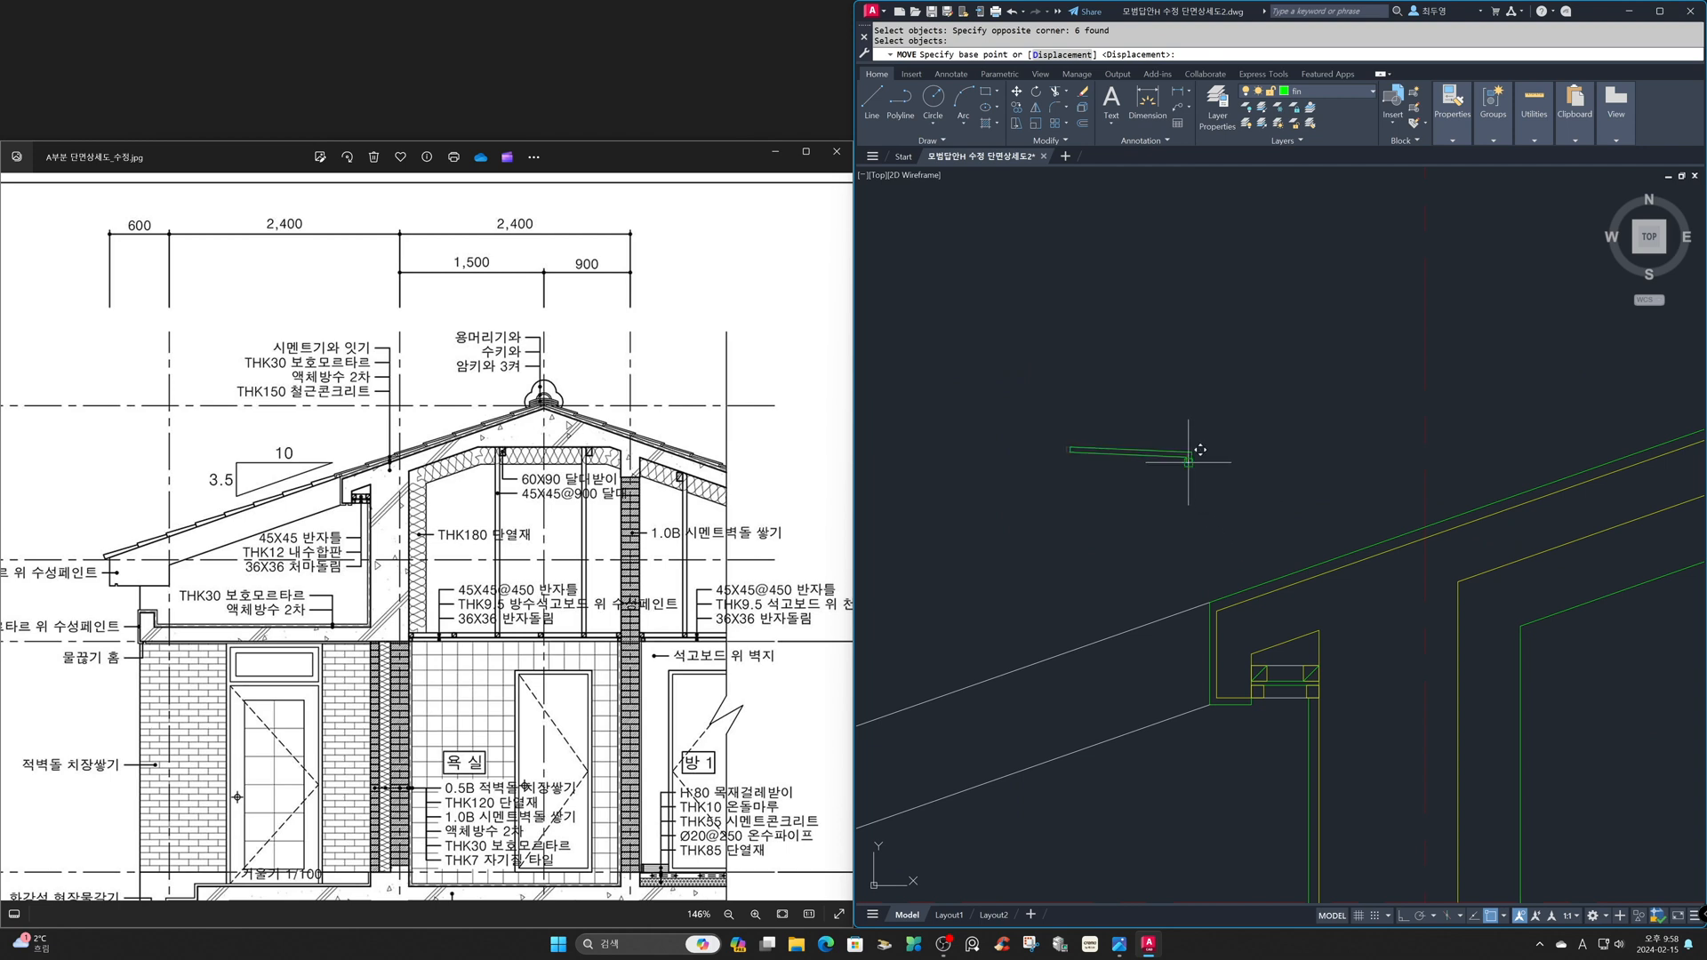
click(1208, 598)
- Rotate the tile about the eave corner to align it with the roof slope
text(ro)
key(Return)
click(1067, 545)
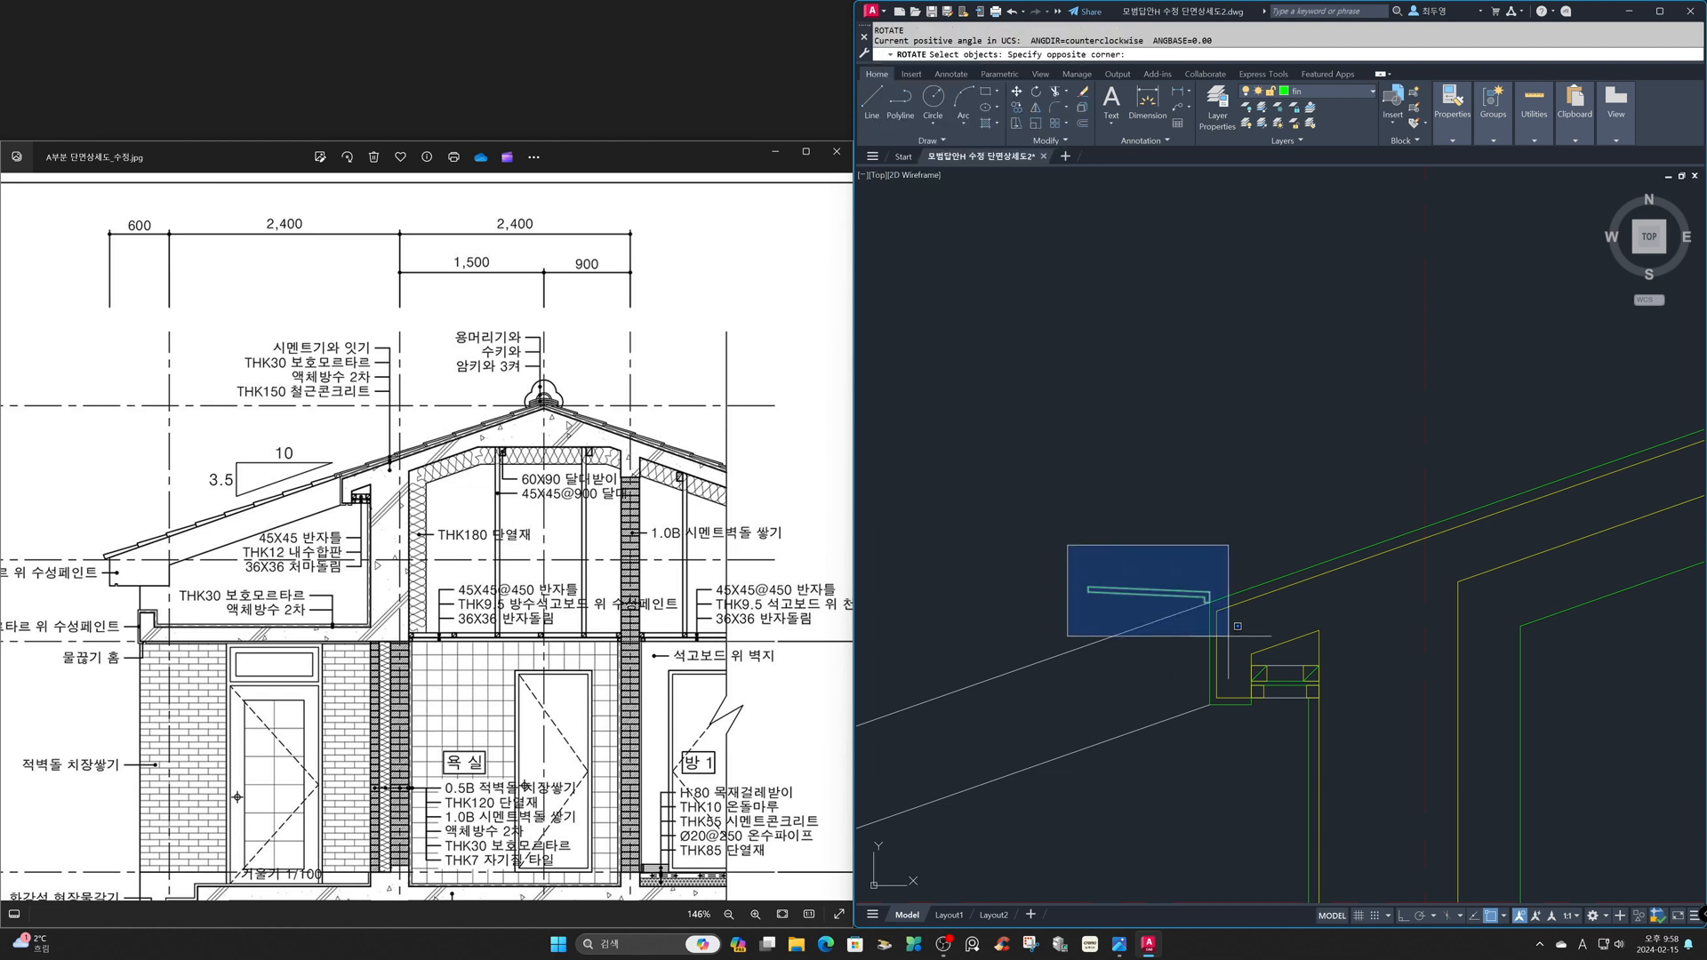
click(1243, 629)
key(Return)
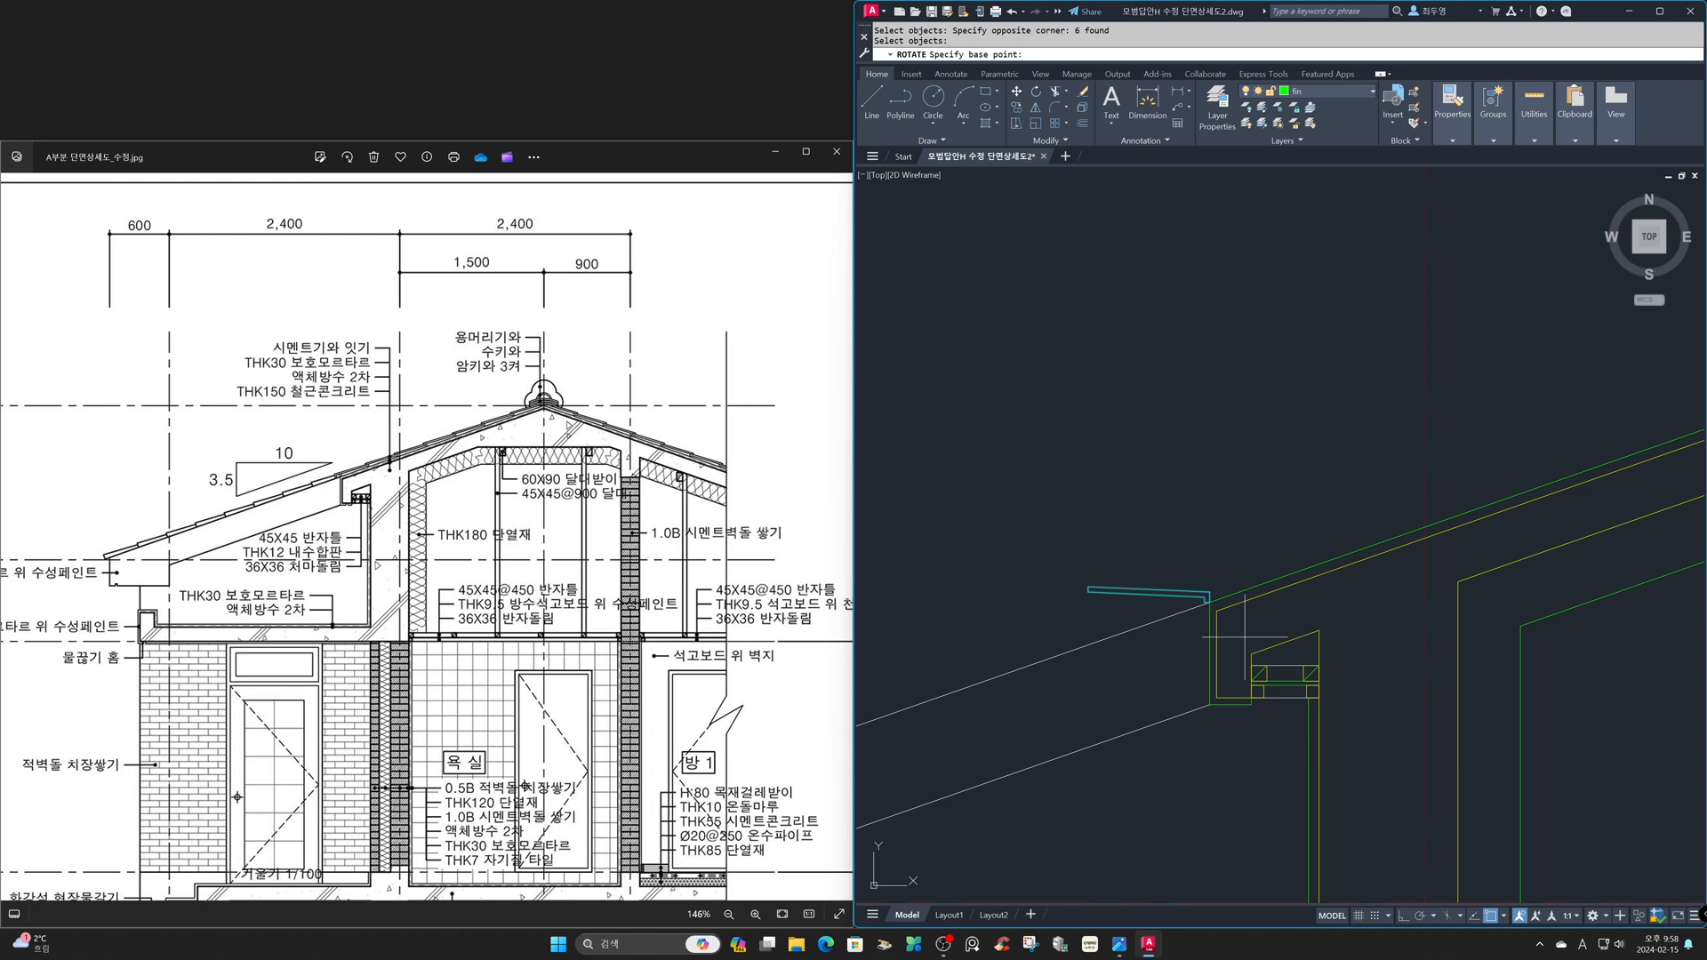
click(1209, 602)
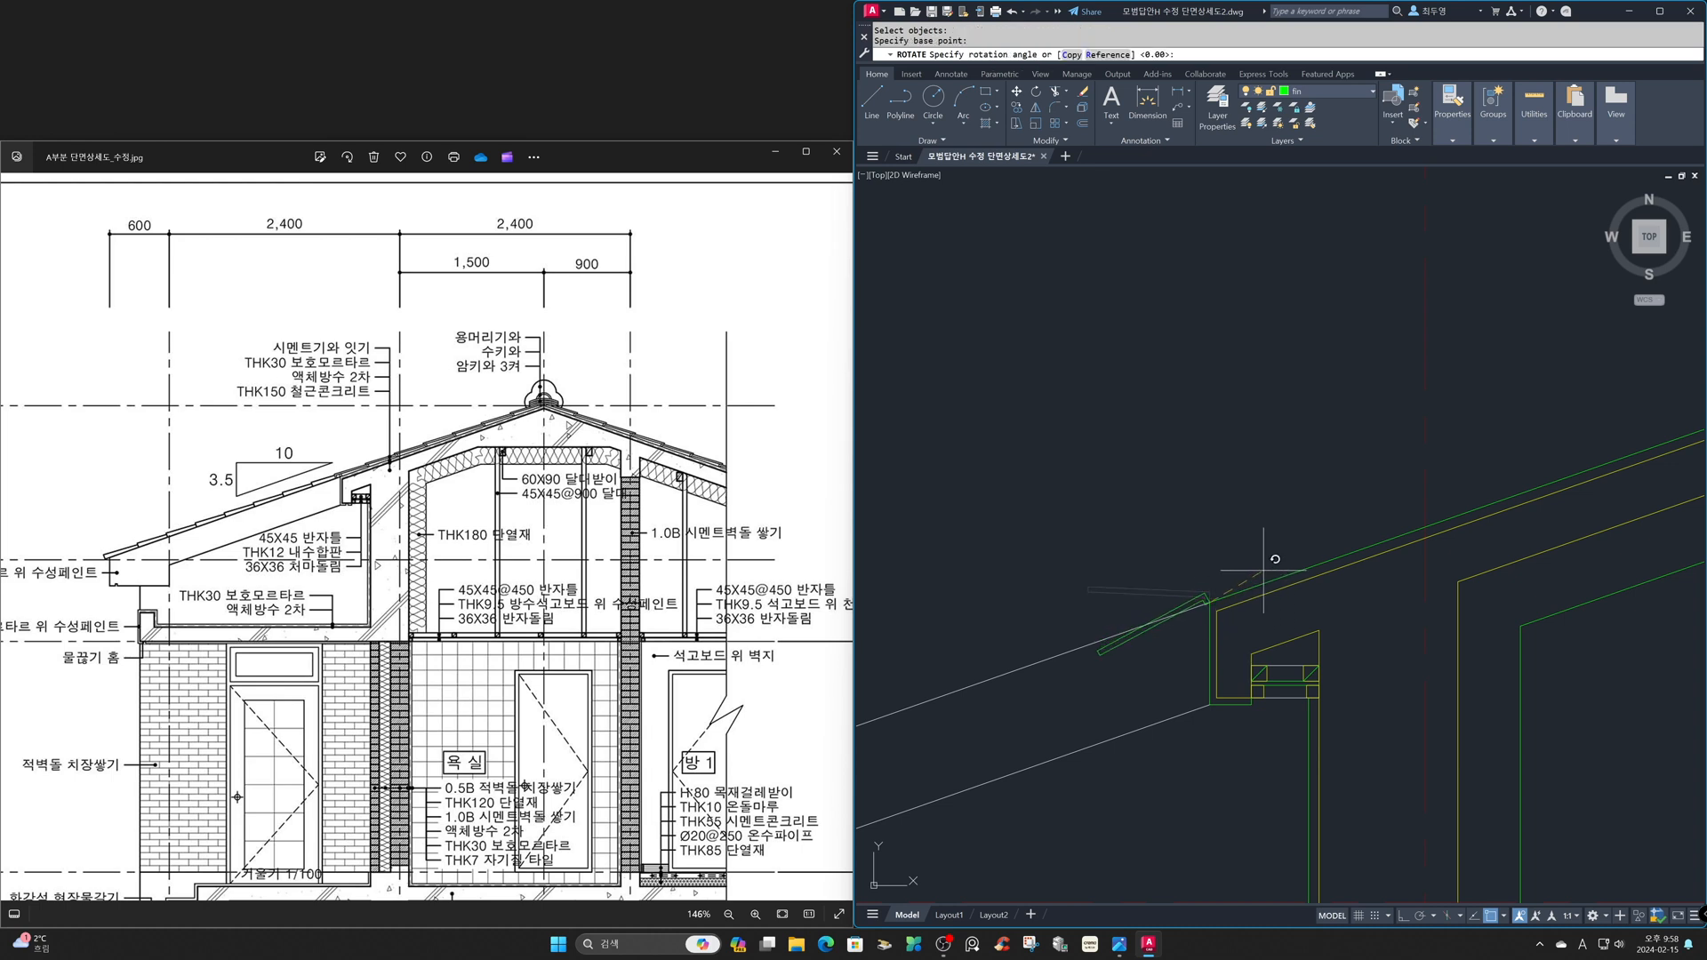
click(1423, 527)
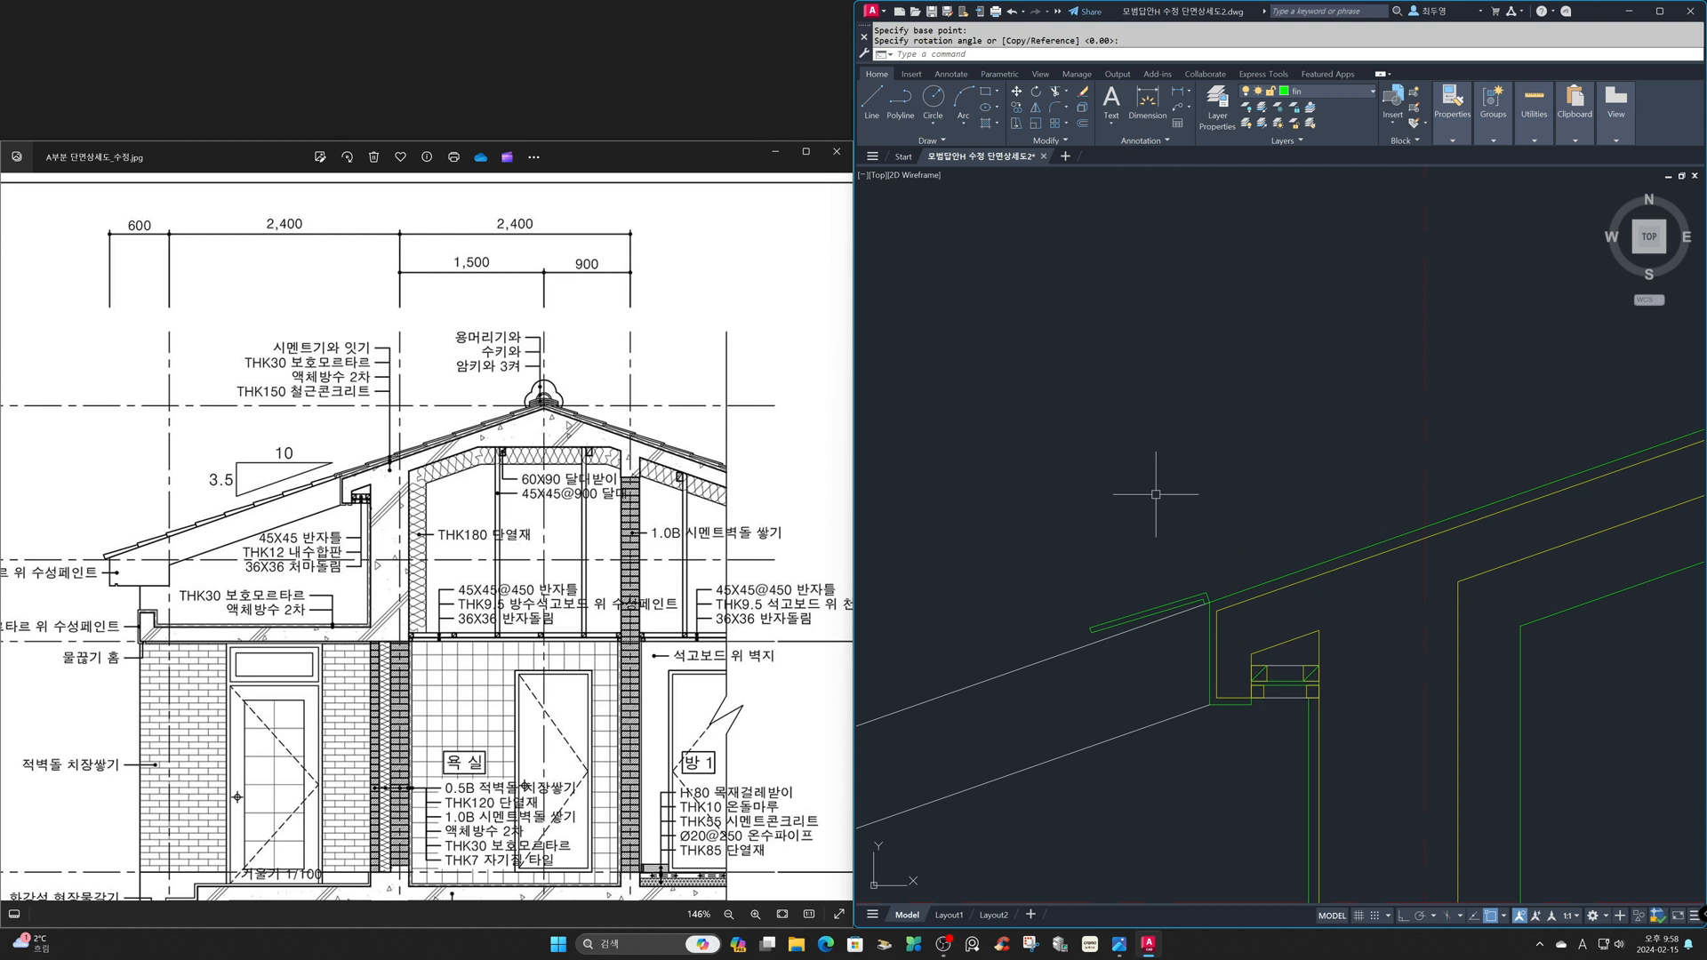
- Array the tile along the roof's upper finish line as a path array with a spacing of 320
text(ar)
key(Return)
text(p)
key(Return)
key(Return)
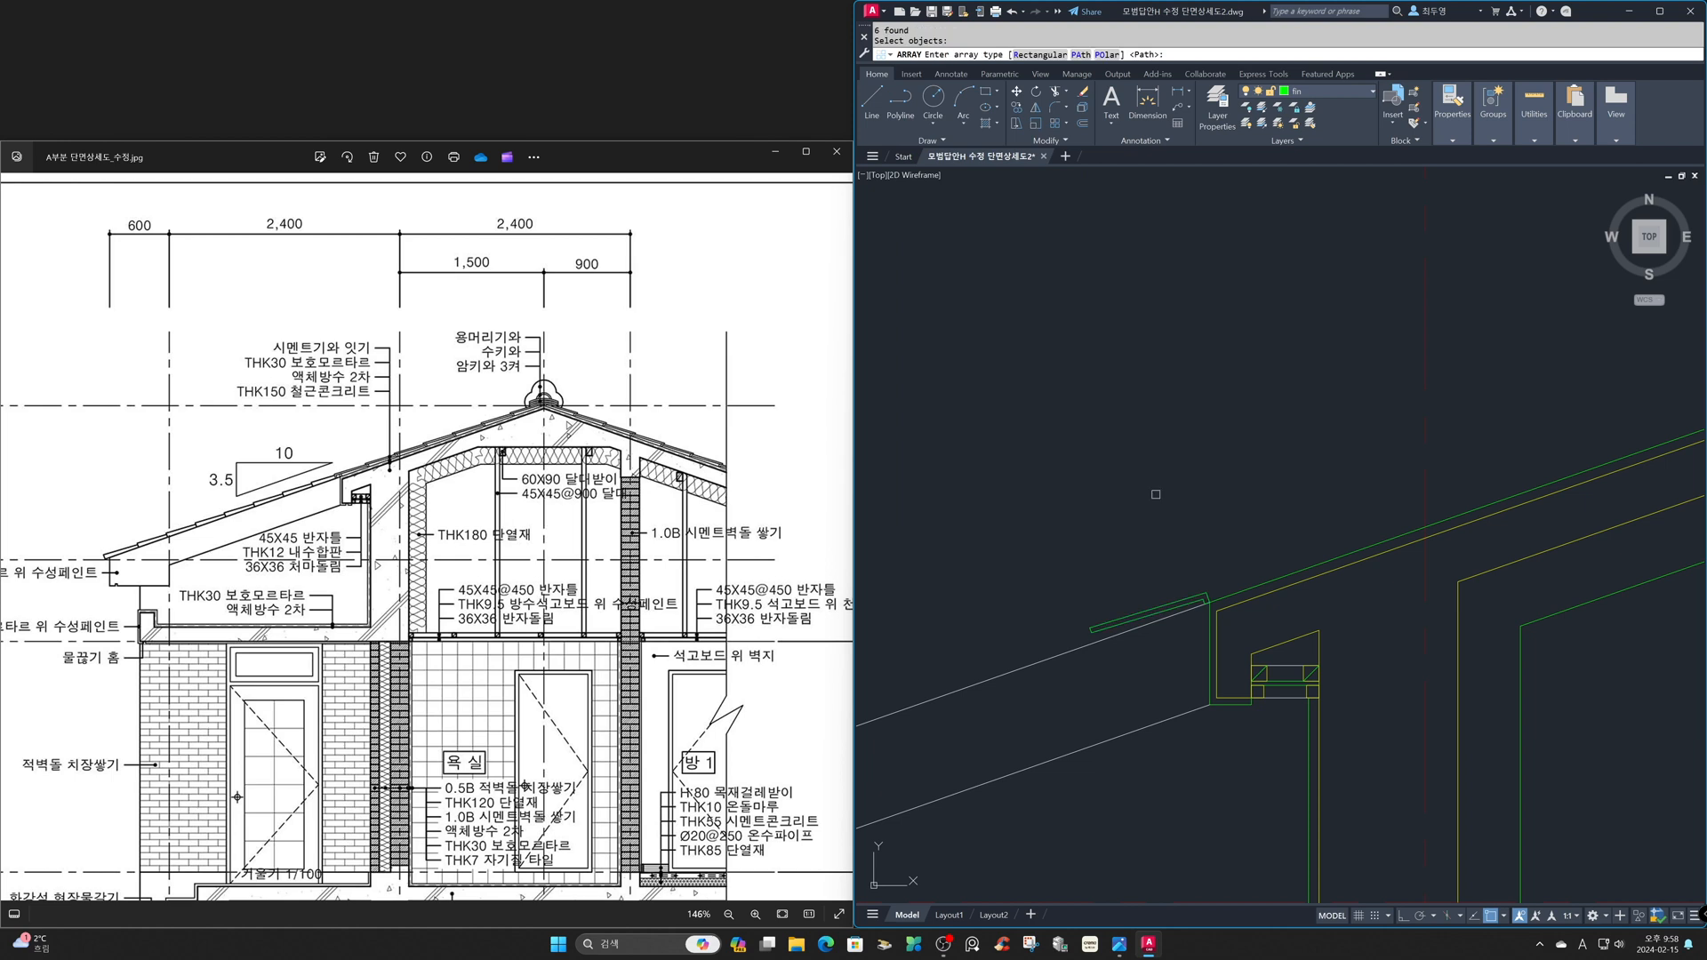
key(Return)
click(1240, 587)
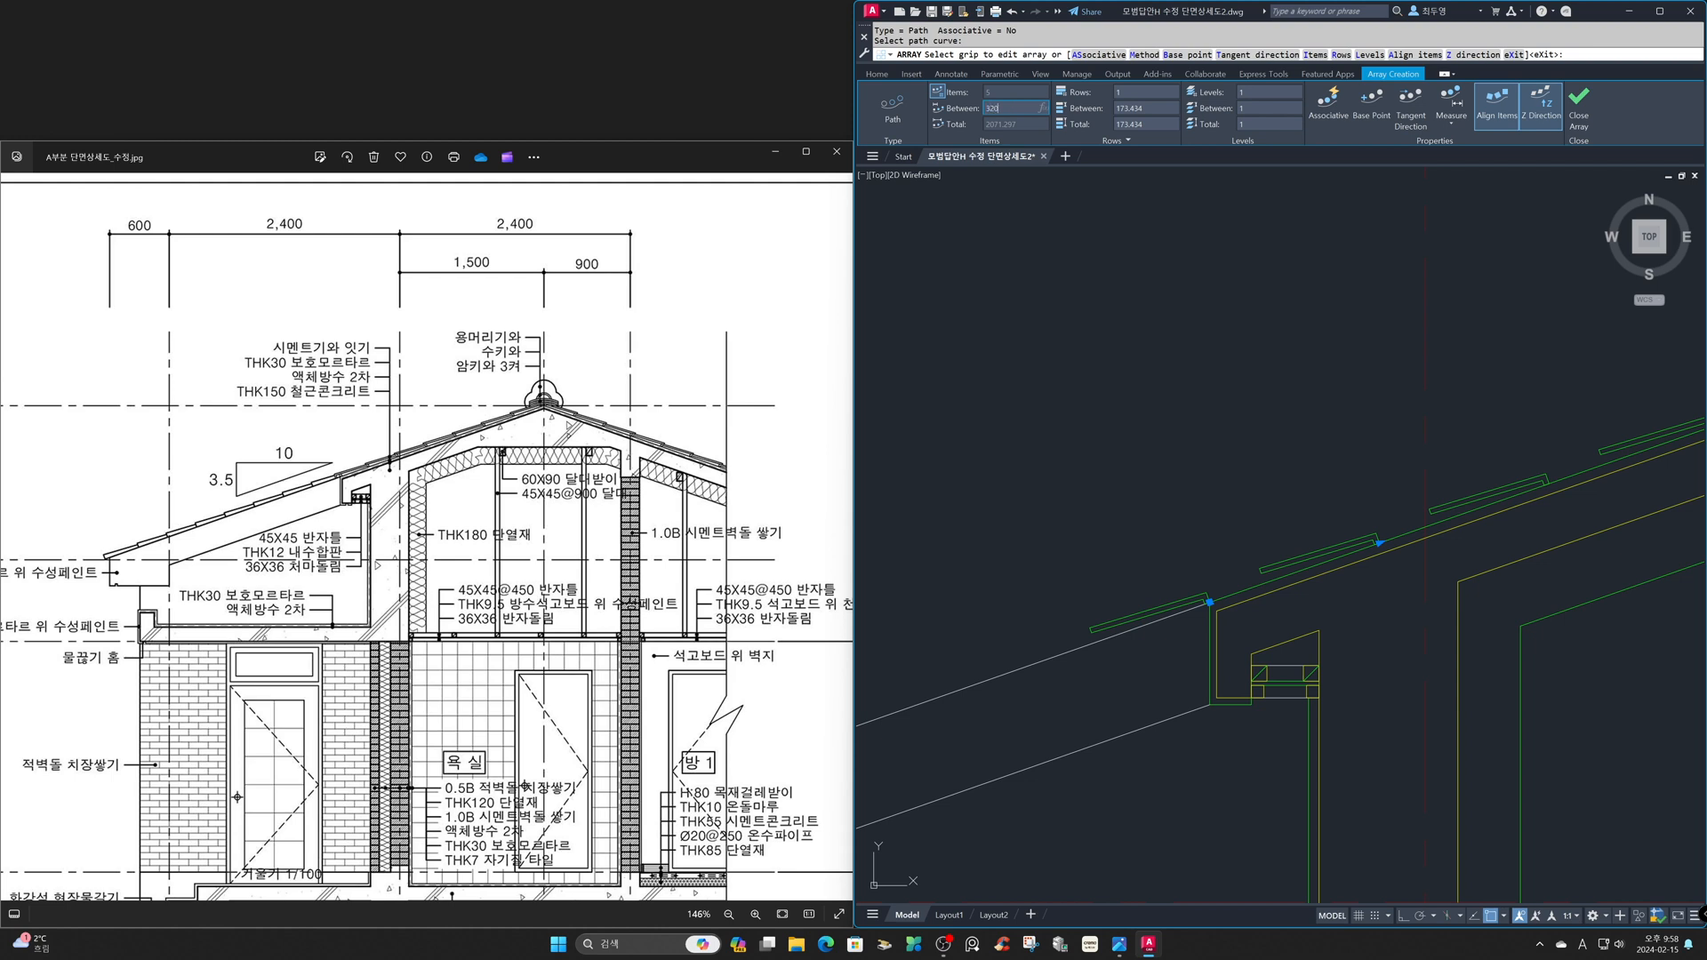
key(Return)
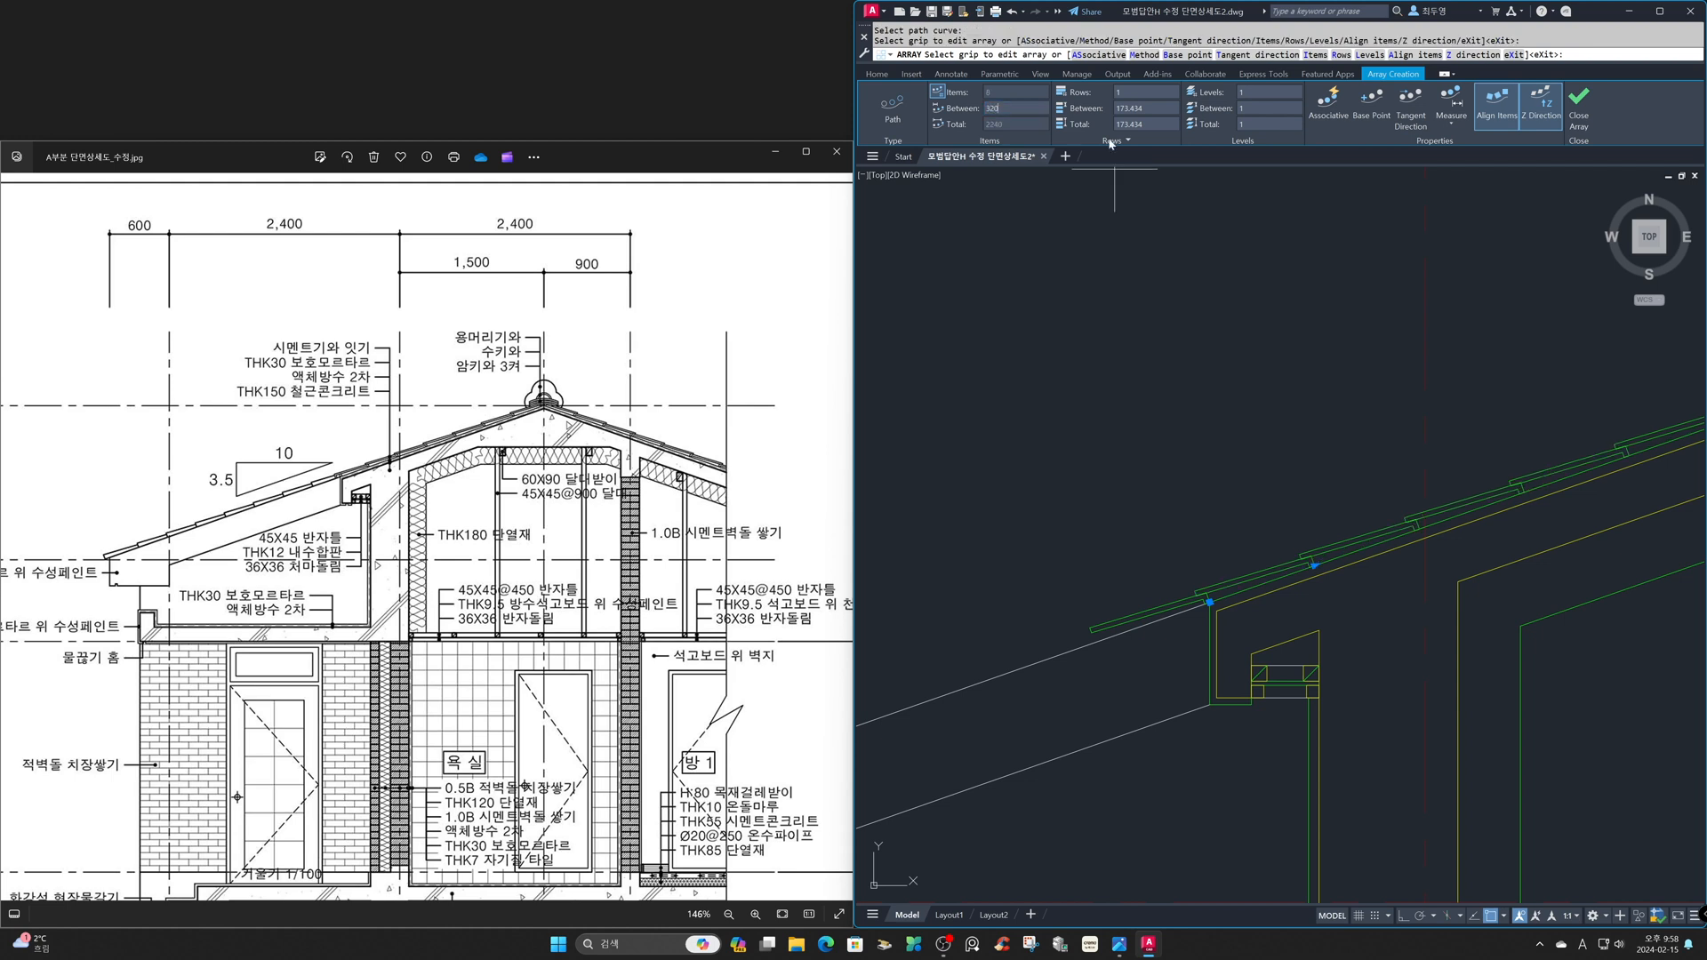
click(1579, 104)
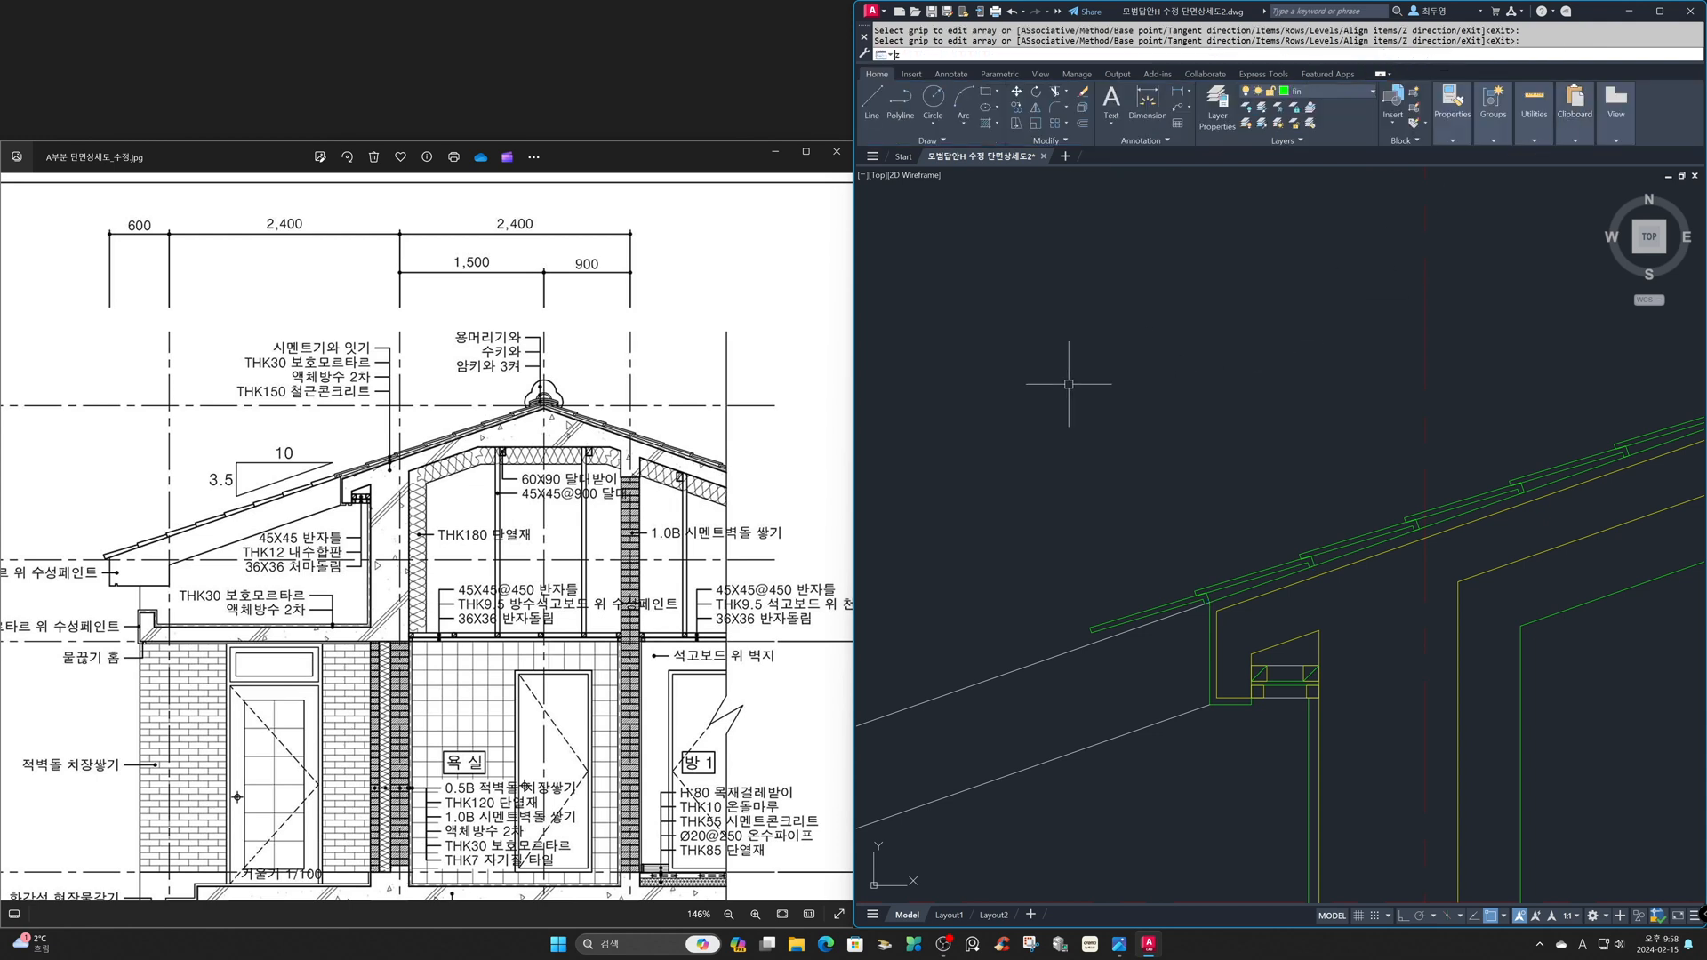
- Erase the lowest tile beyond the eave corner, keeping only the end line of its lip
text(z)
key(Return)
click(1057, 478)
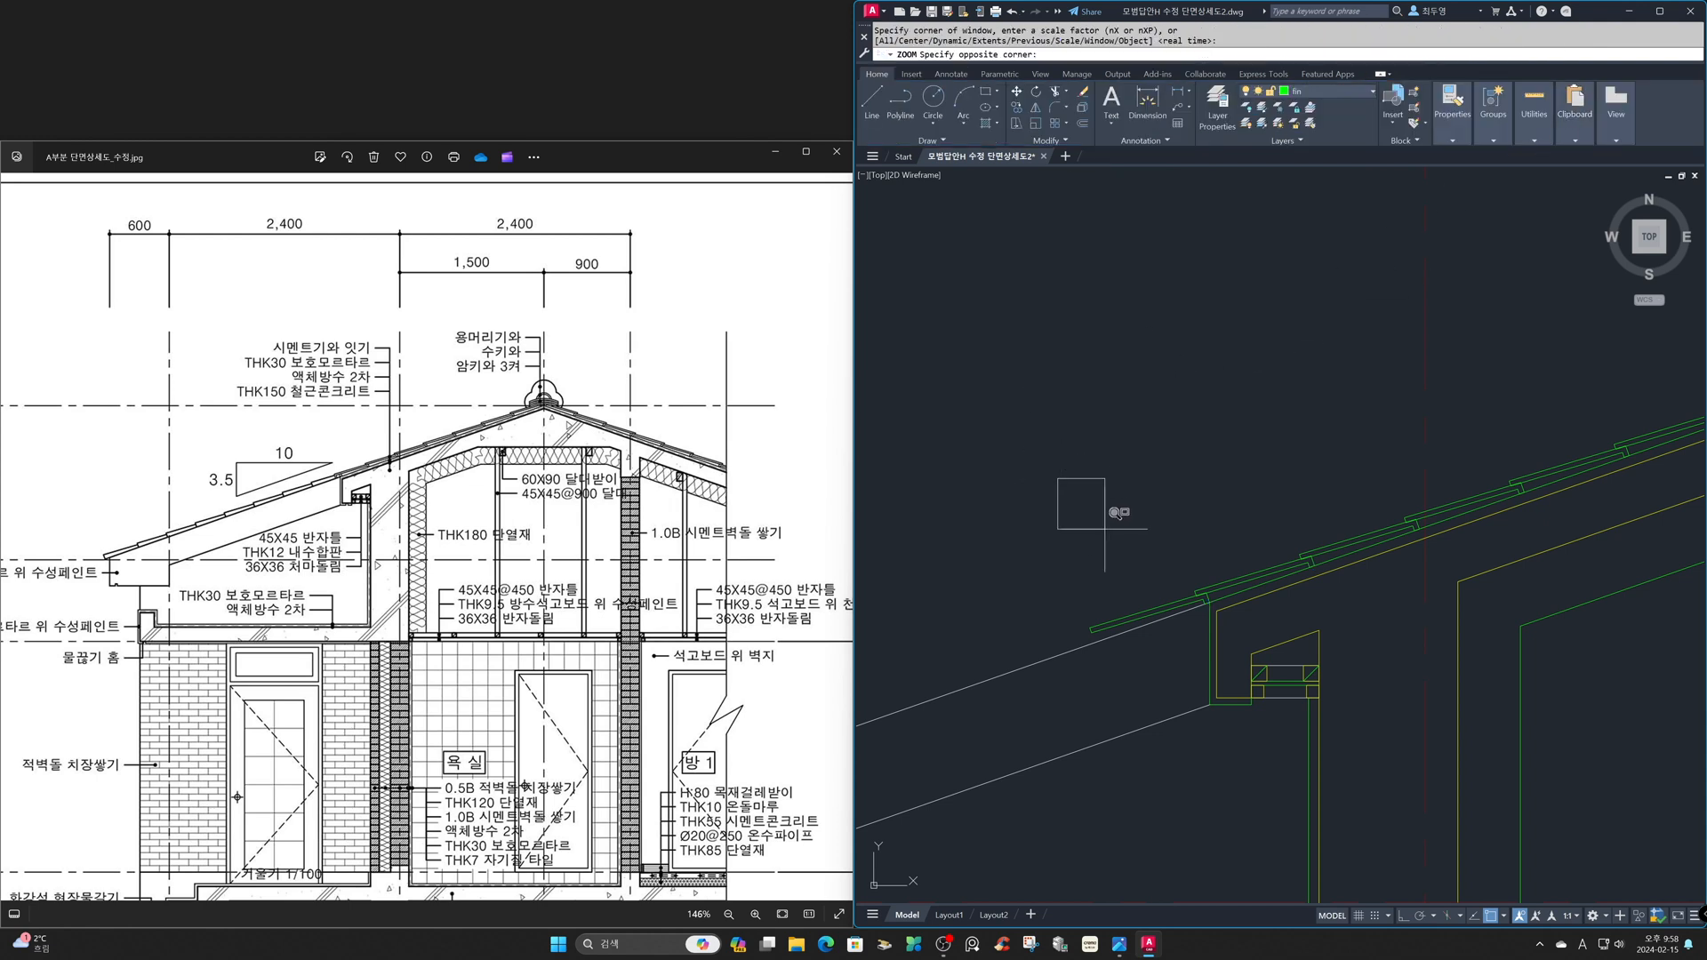
click(1306, 732)
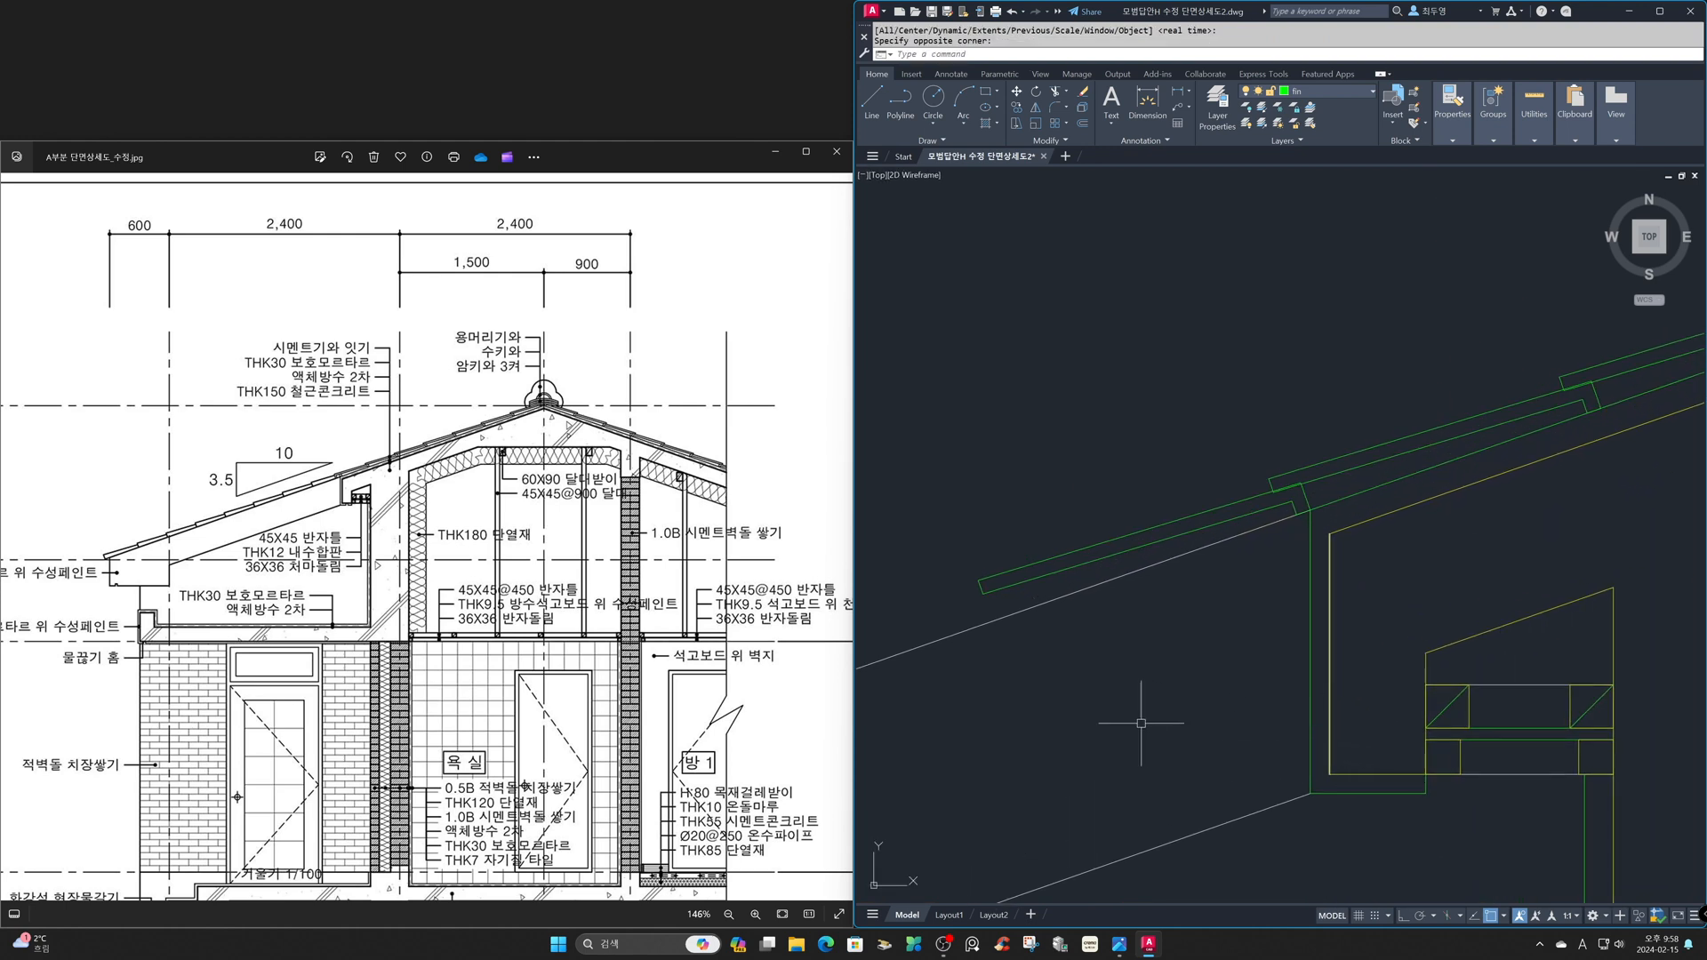
key(Return)
click(934, 613)
click(1298, 487)
click(1292, 500)
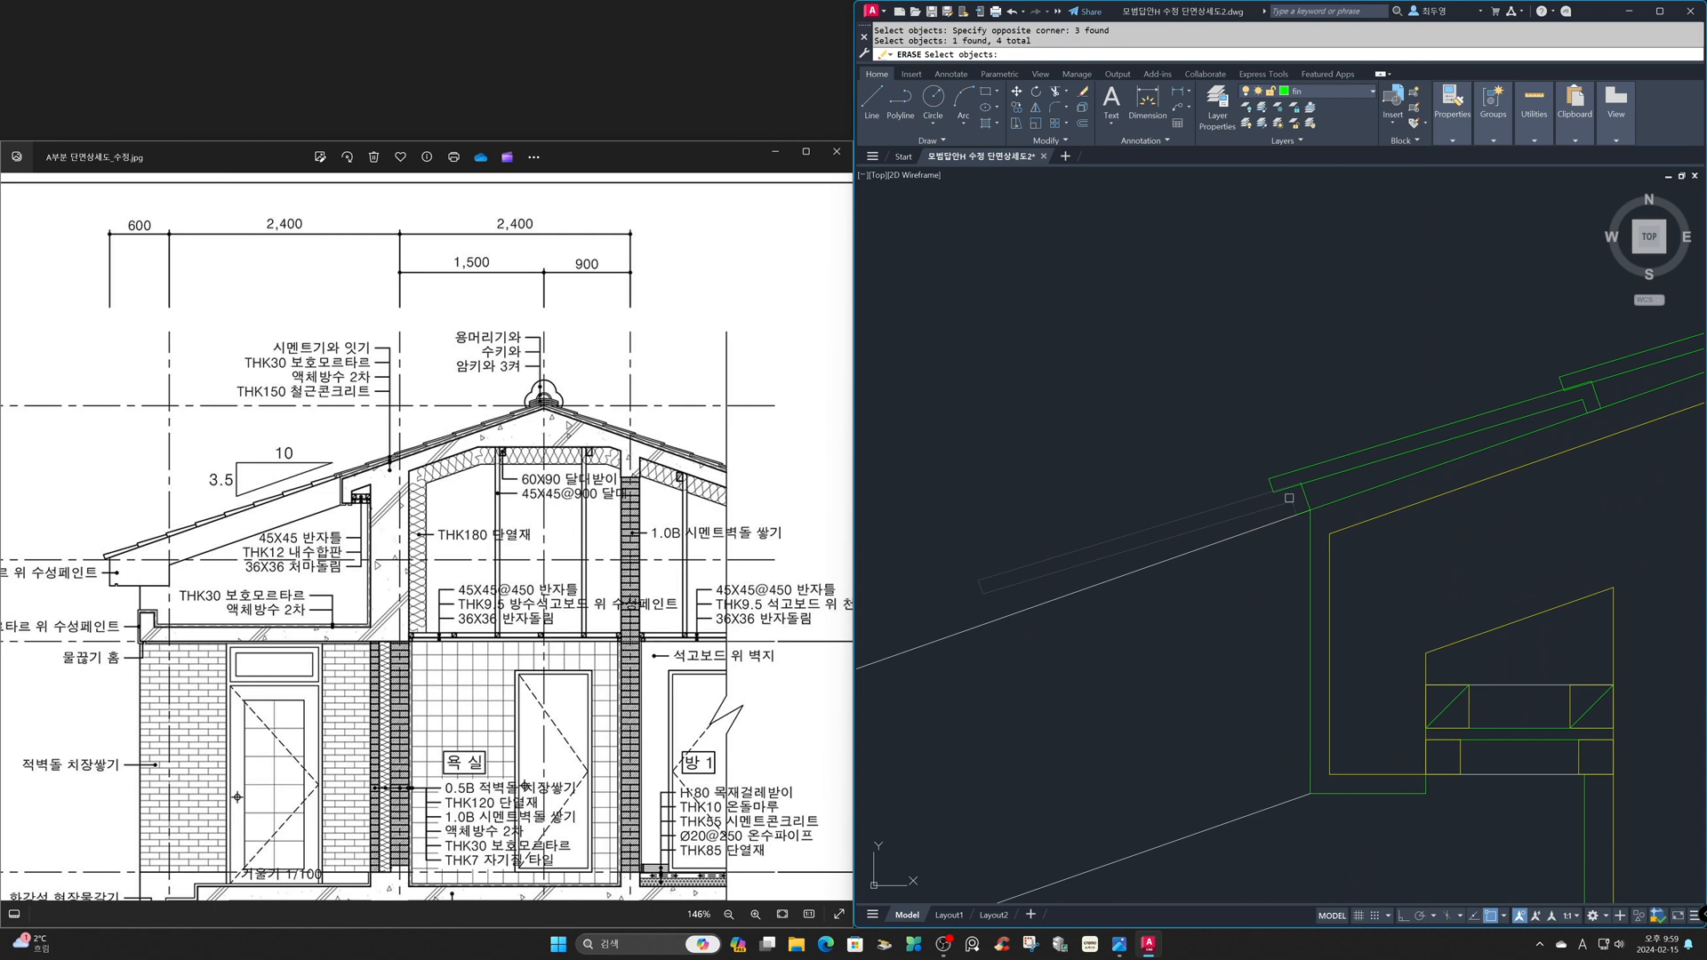
click(1285, 488)
click(1322, 523)
key(Return)
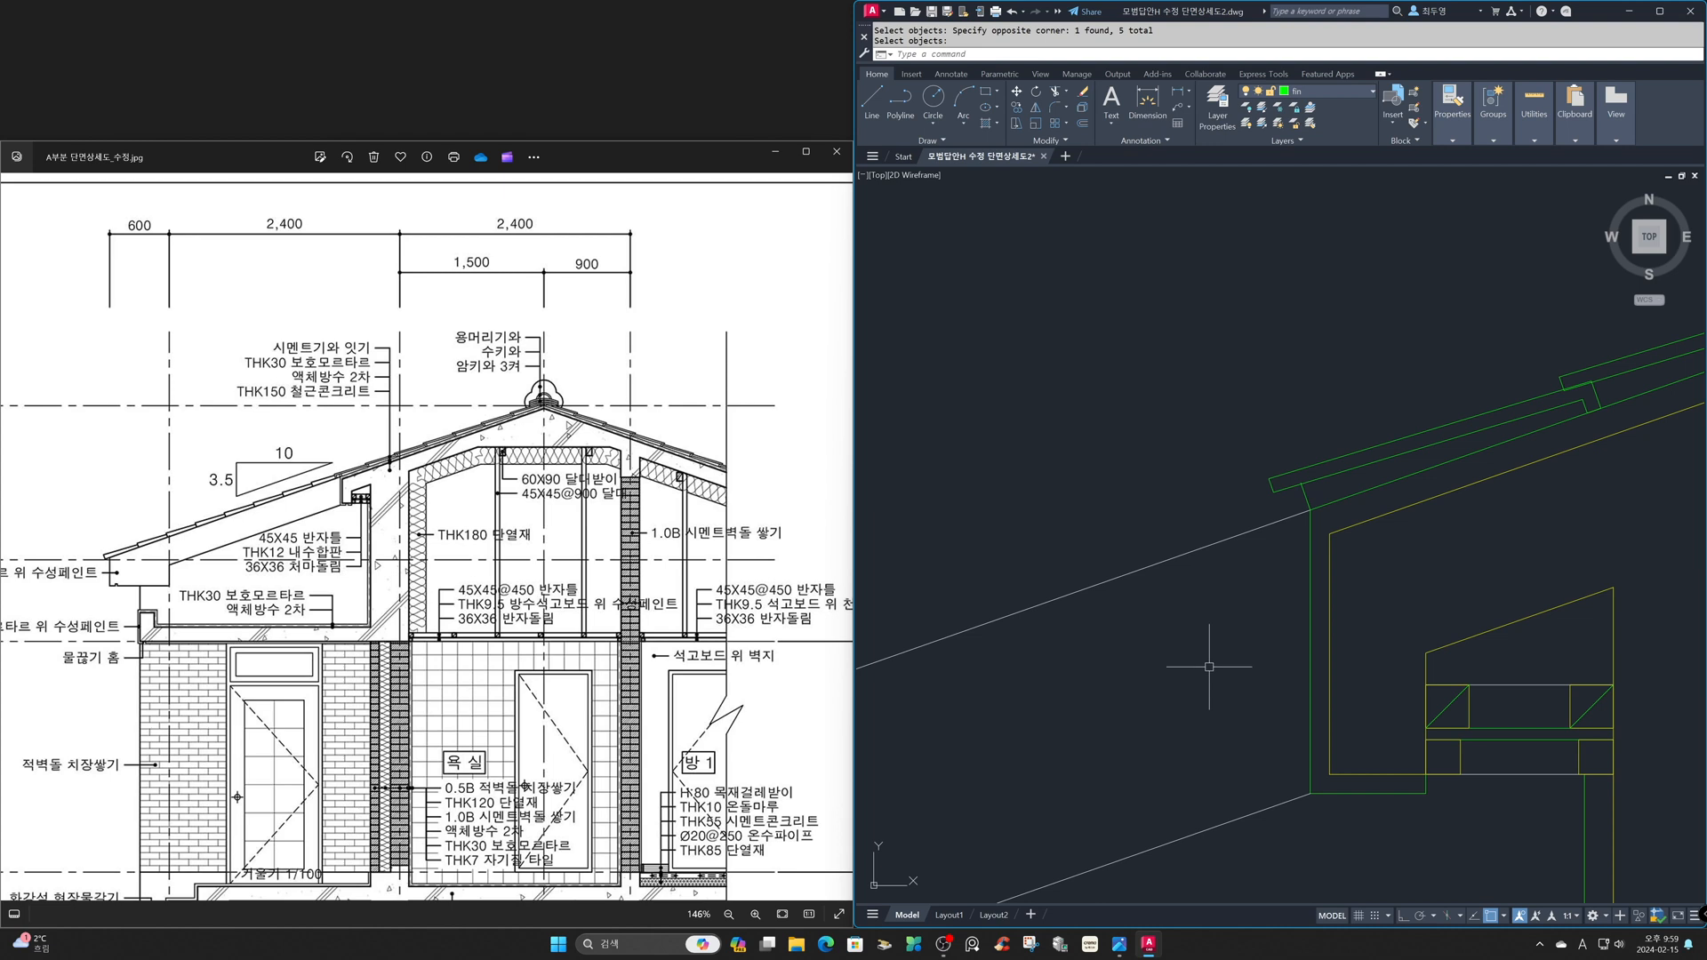
- Offset the remaining lip end line 20 up the roof slope
text(o)
key(Return)
text(20)
key(Return)
click(1306, 499)
click(1338, 485)
key(Return)
- Offset the lip end line at the eave corner 50 down the slope
key(Return)
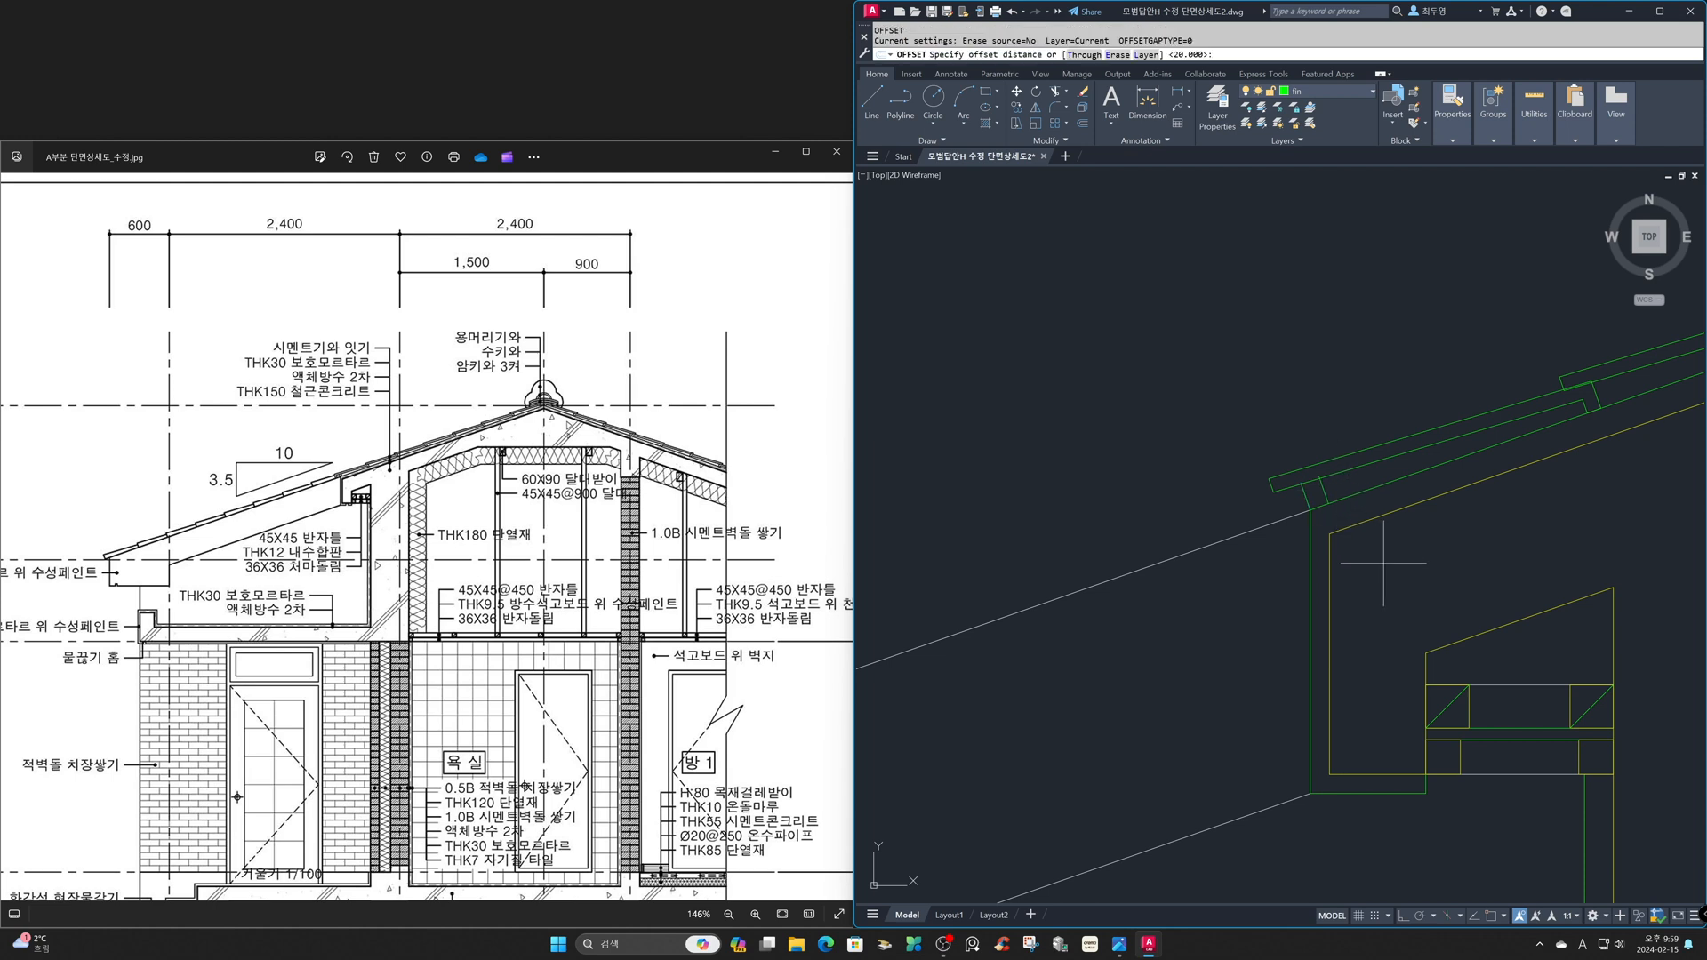
text(50)
key(Return)
click(1310, 499)
click(1203, 522)
- Offset the outermost short line 15 back toward the eave corner
key(Return)
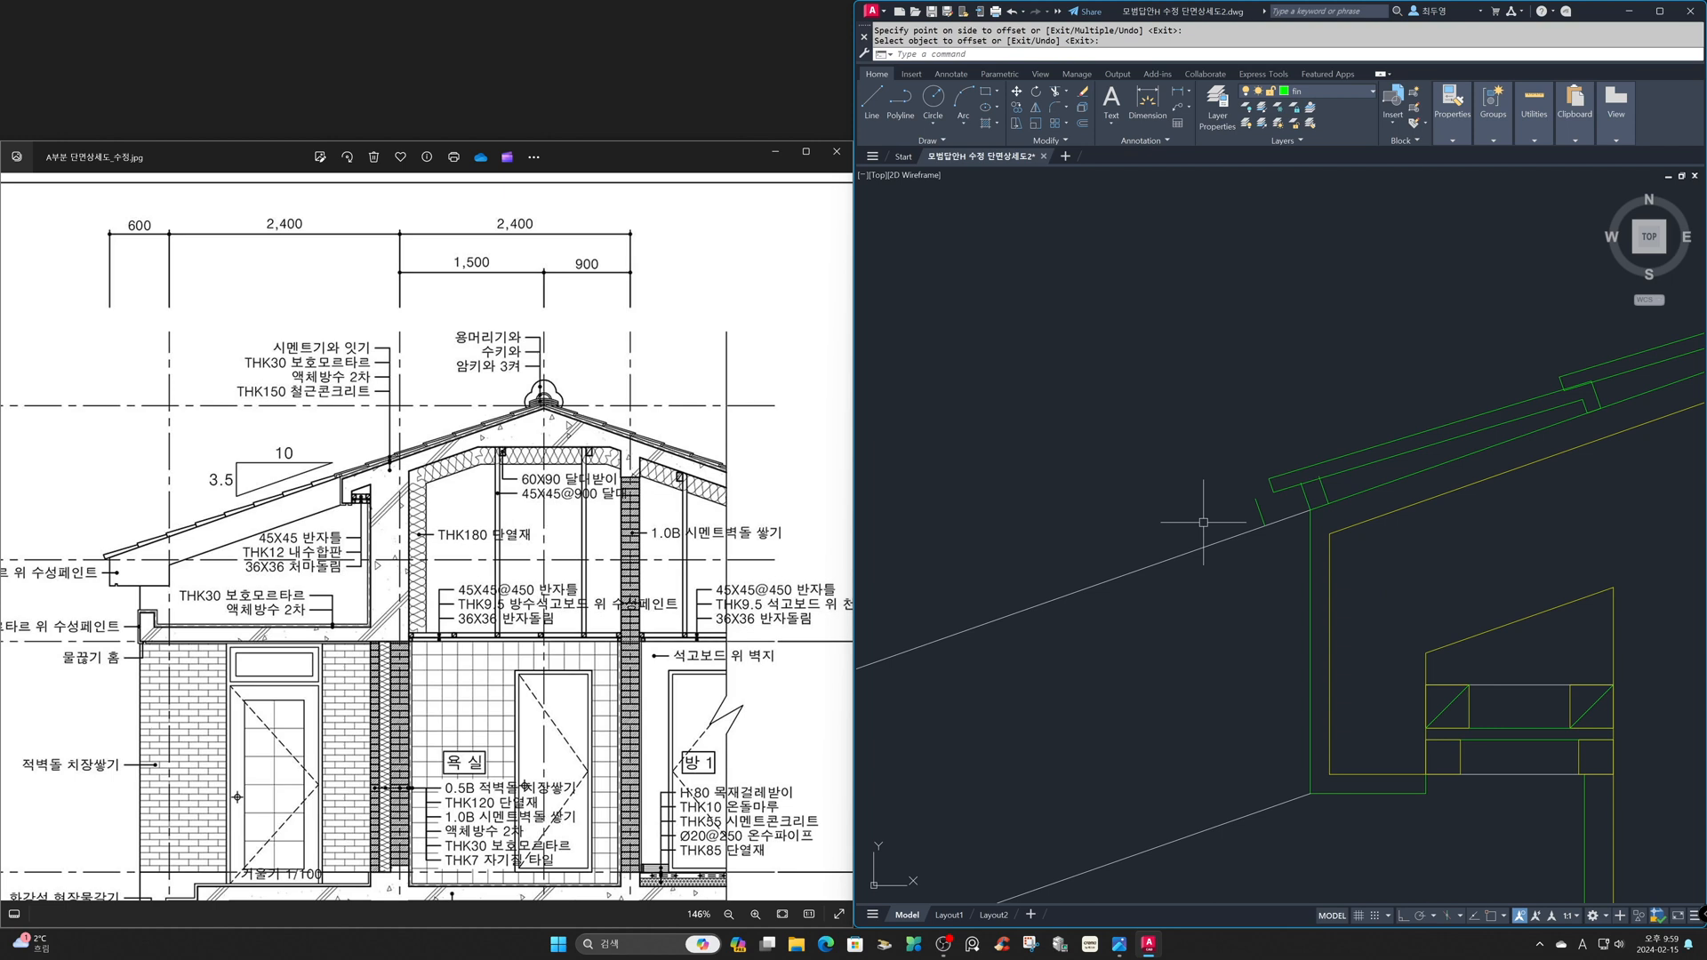
key(Return)
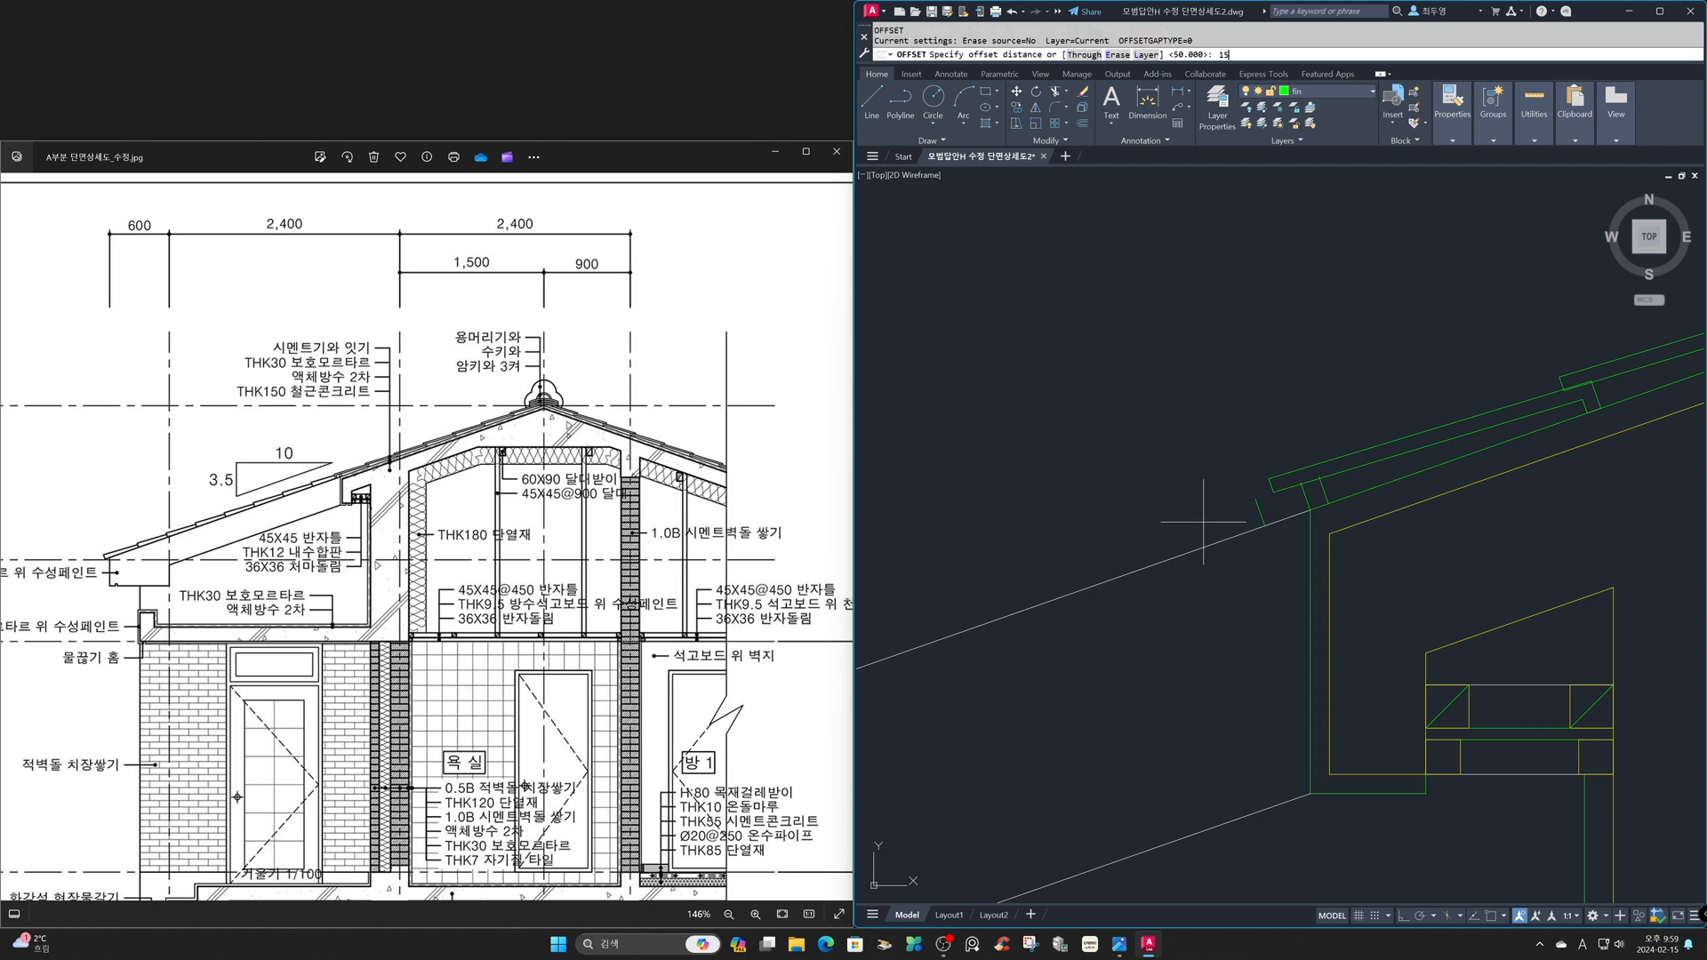
key(Return)
click(1260, 513)
click(1285, 503)
key(Return)
- Fillet the two outer short lines with the tile's underside and top edge at radius 0 to form the end lip
text(f)
key(Return)
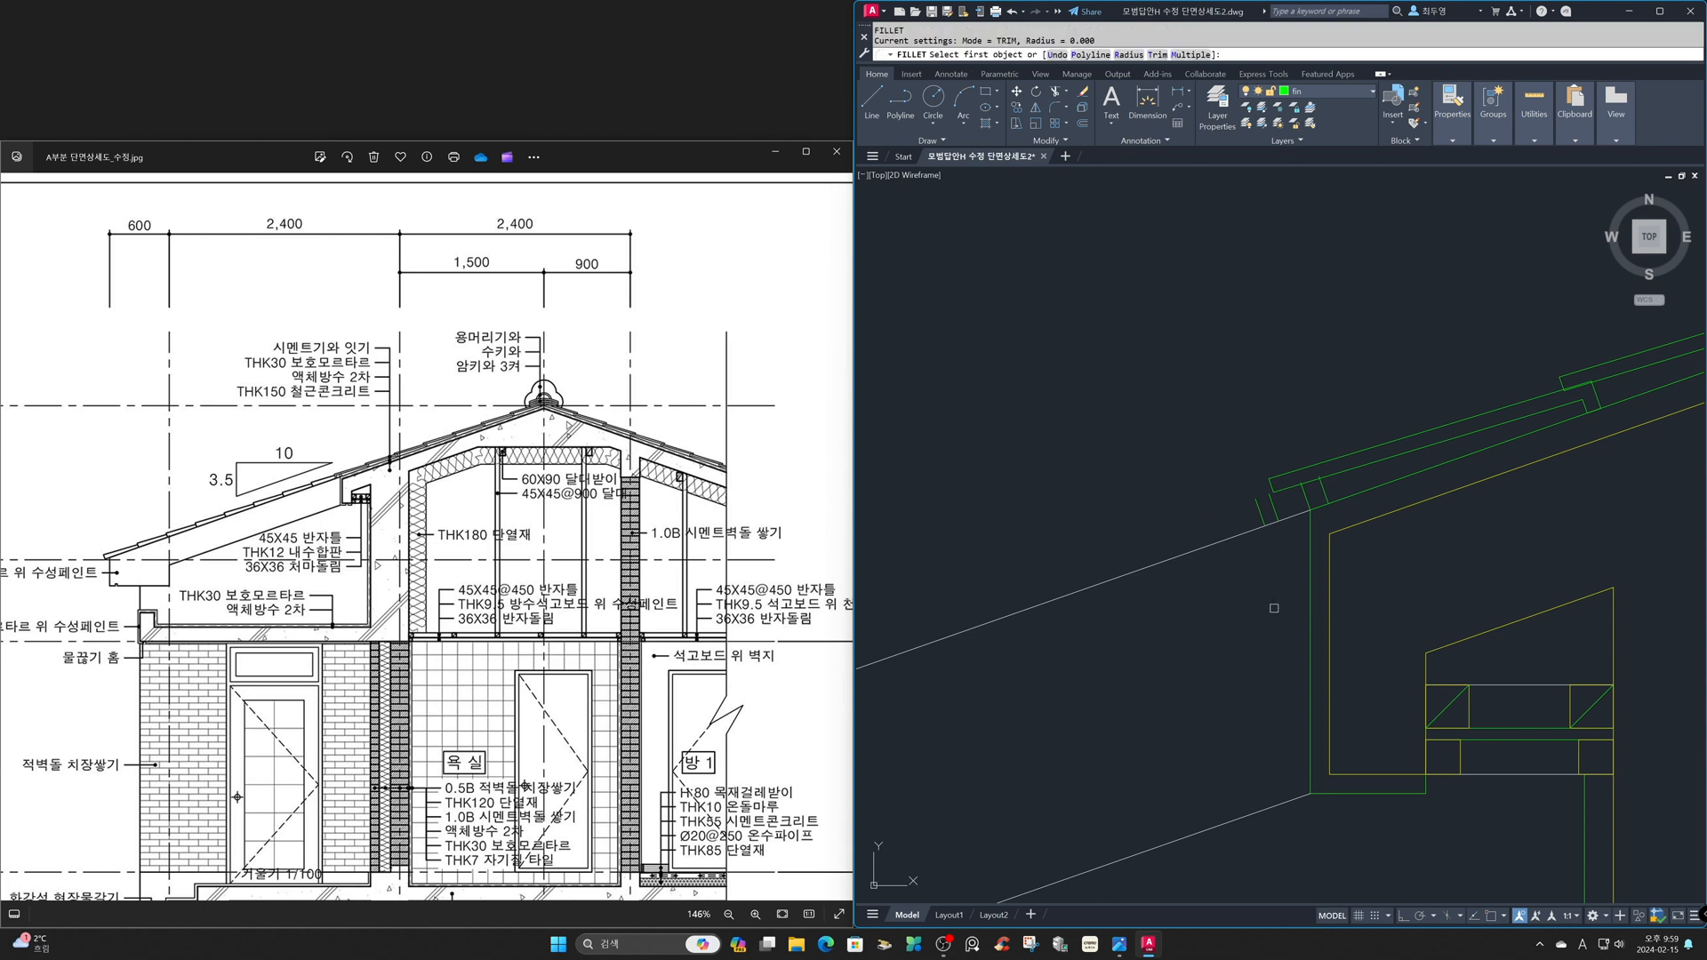
text(m)
key(Return)
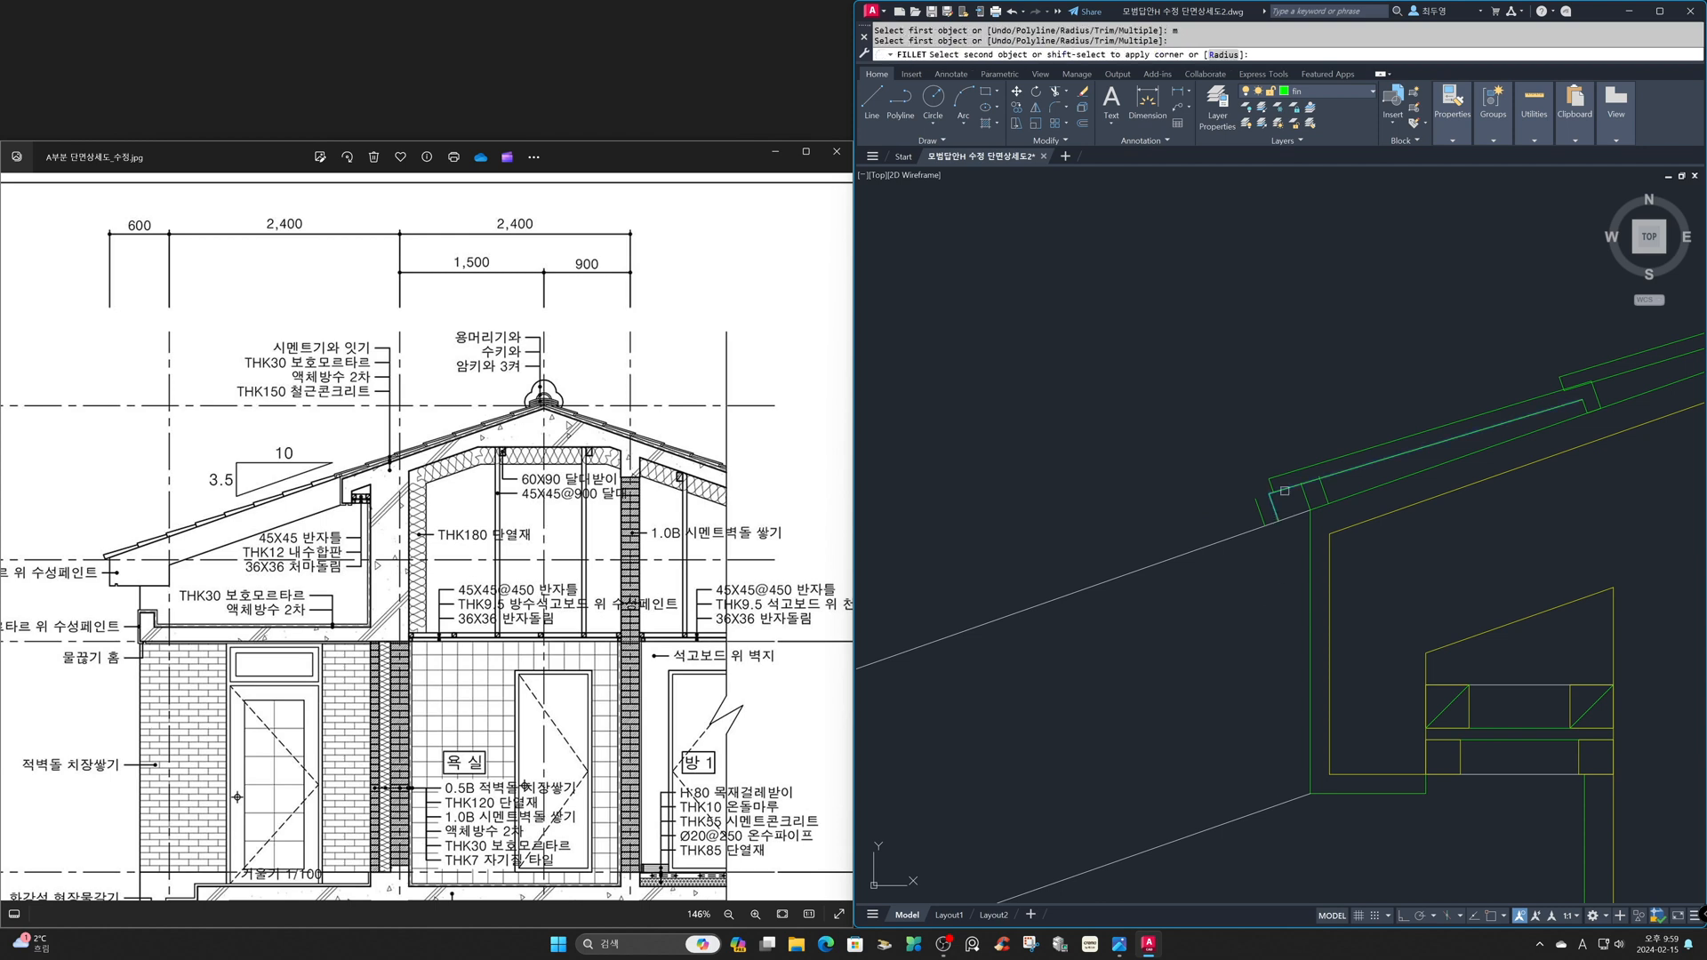
click(1274, 479)
key(Escape)
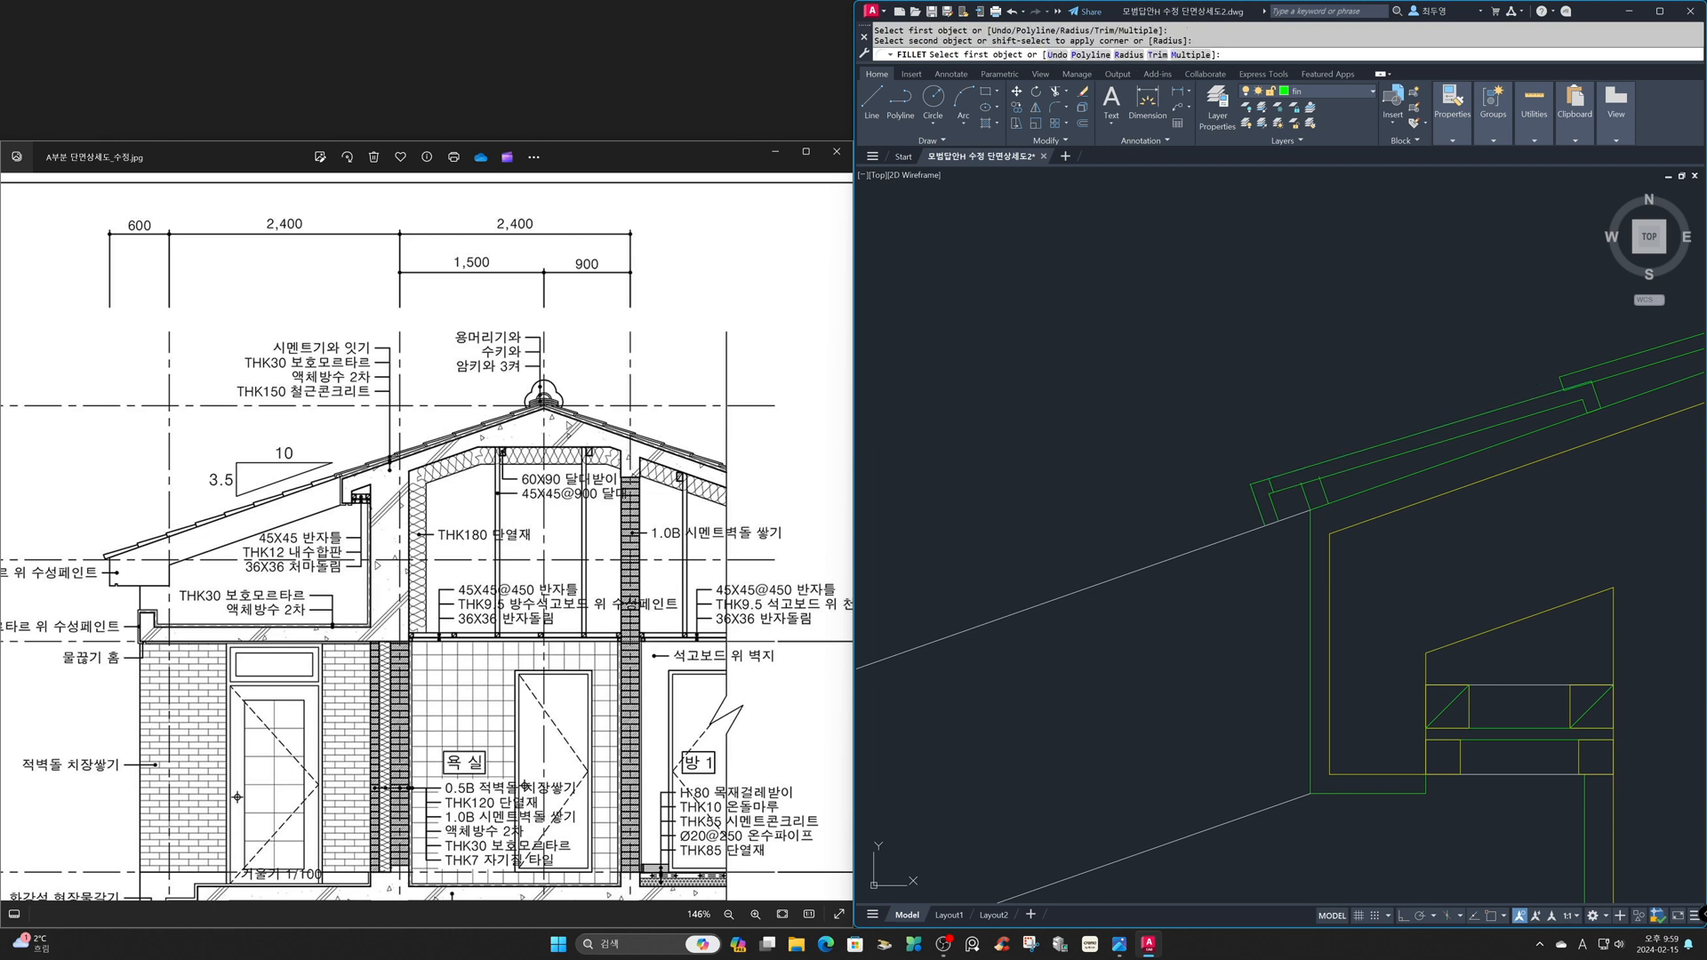
- Erase the first tile's old end line inside the new eave lip
text(e)
key(Return)
click(1211, 441)
click(1285, 502)
key(Return)
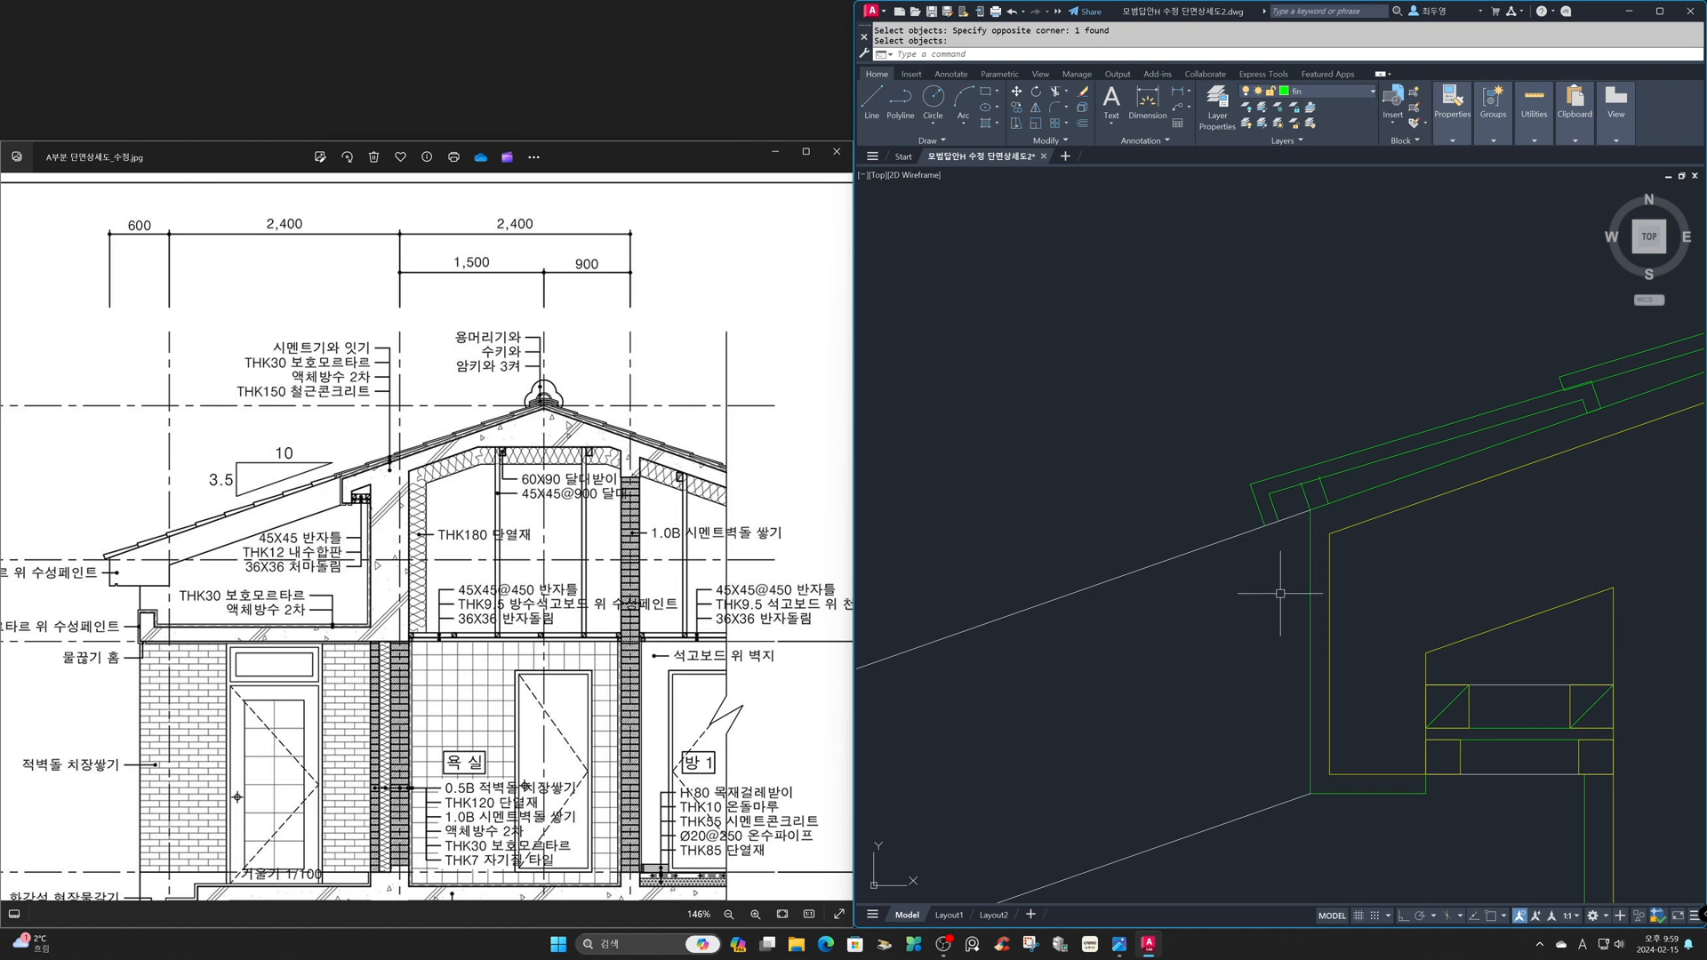
- Trim the short upslope support line where it projects past the first tile's underside
text(z)
key(Return)
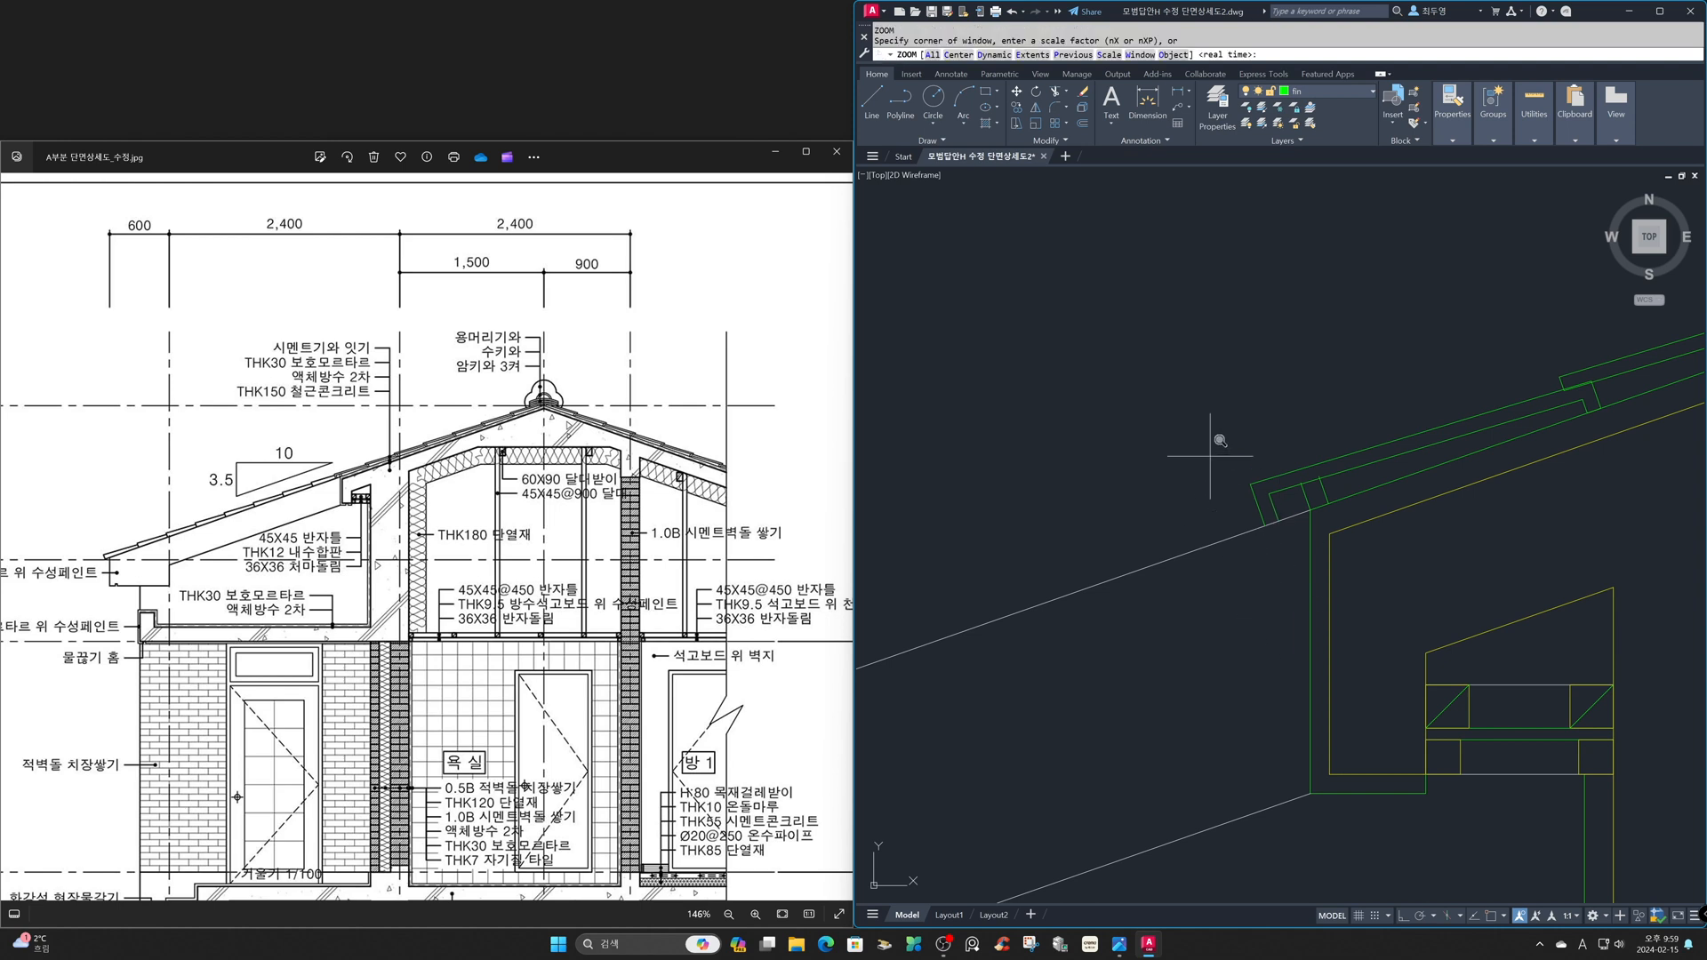
click(1179, 395)
click(1403, 606)
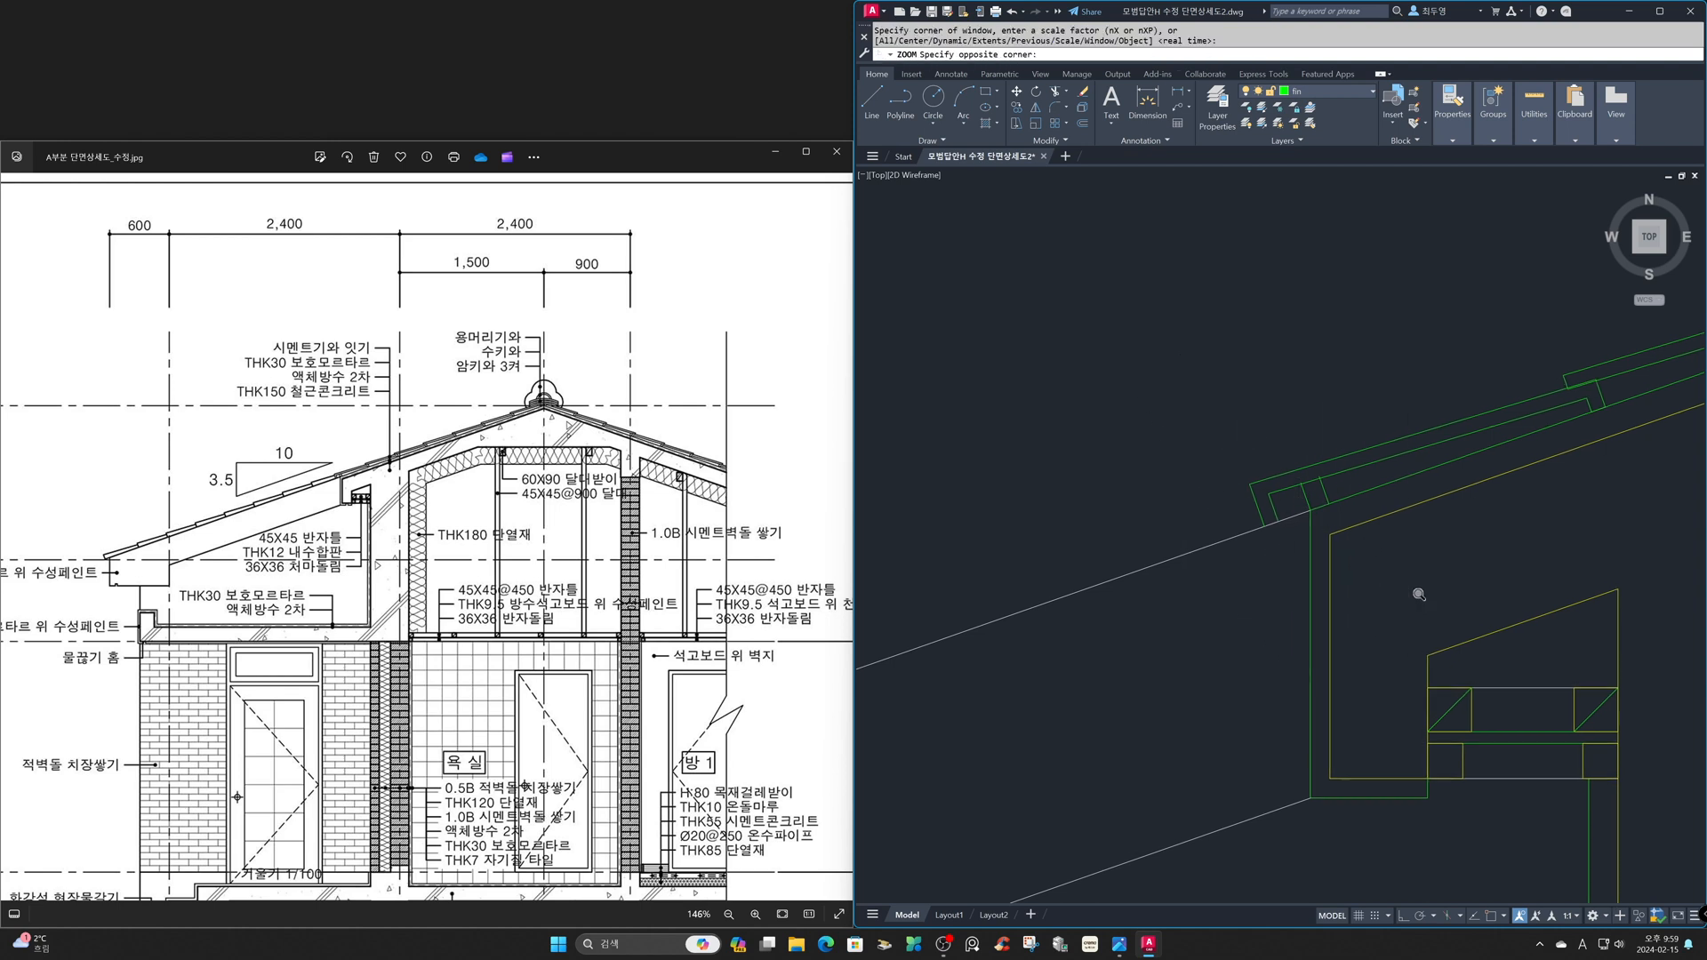
text(tr)
key(Return)
click(1363, 441)
key(Return)
- Mirror the left slope's roof tiles about the vertical axis through the ridge, keeping the source objects
text(z)
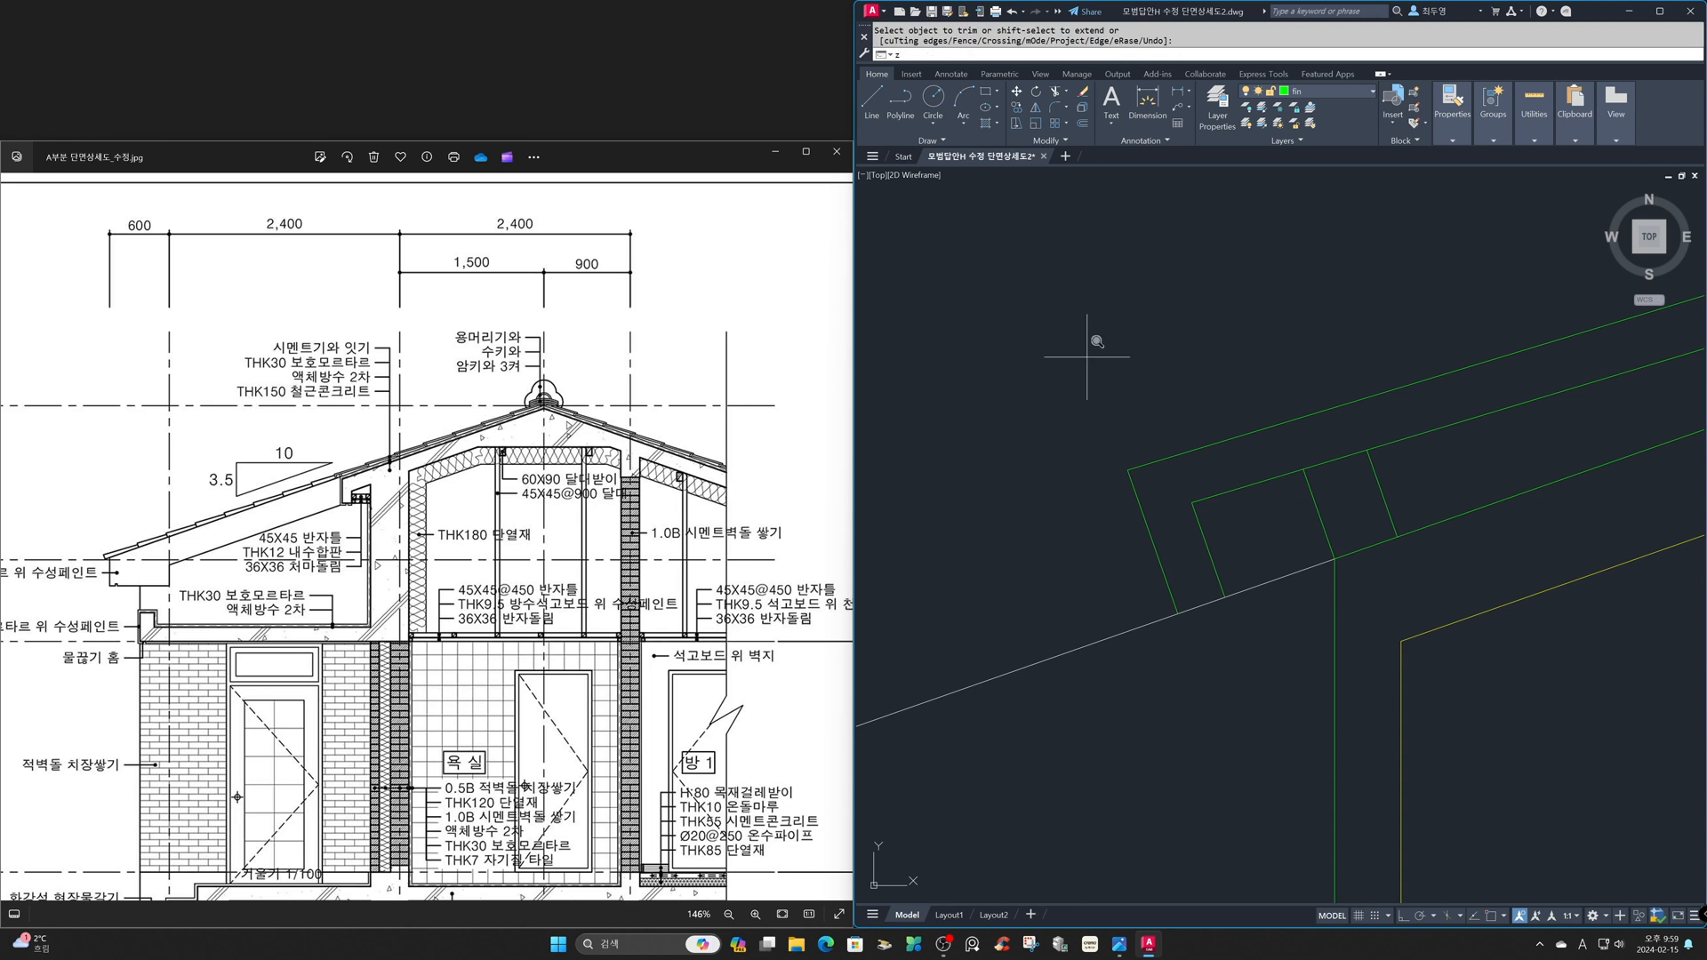
key(Return)
text(p)
key(Return)
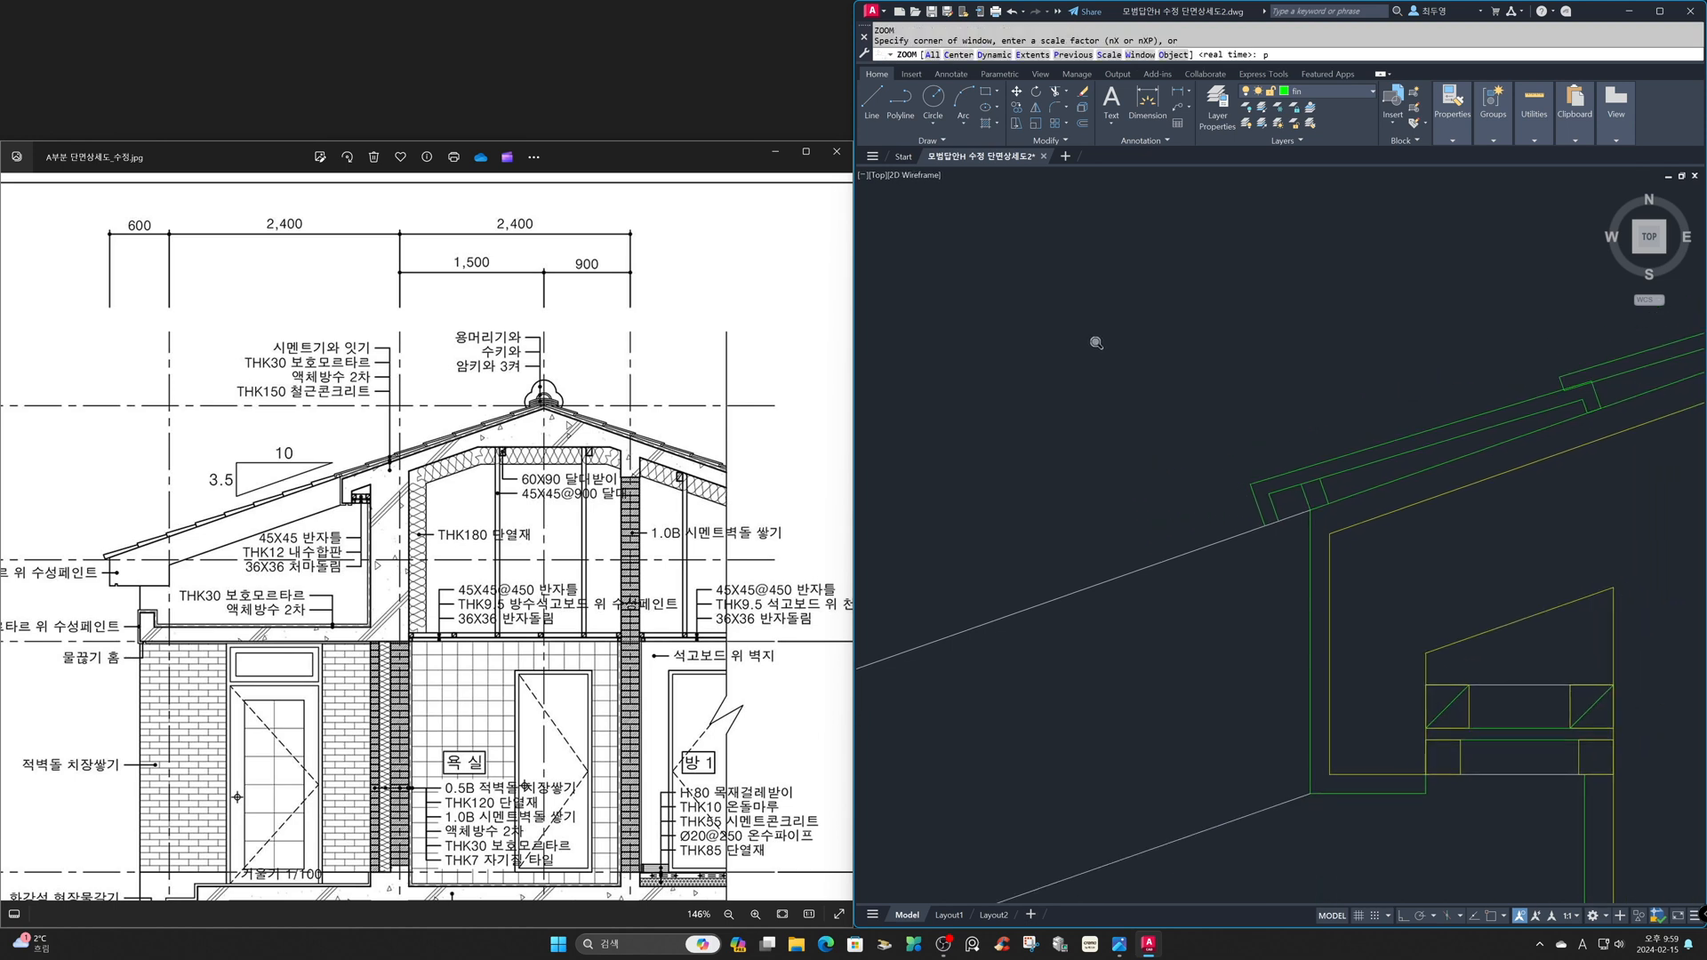
key(Return)
text(p)
key(Return)
key(Return)
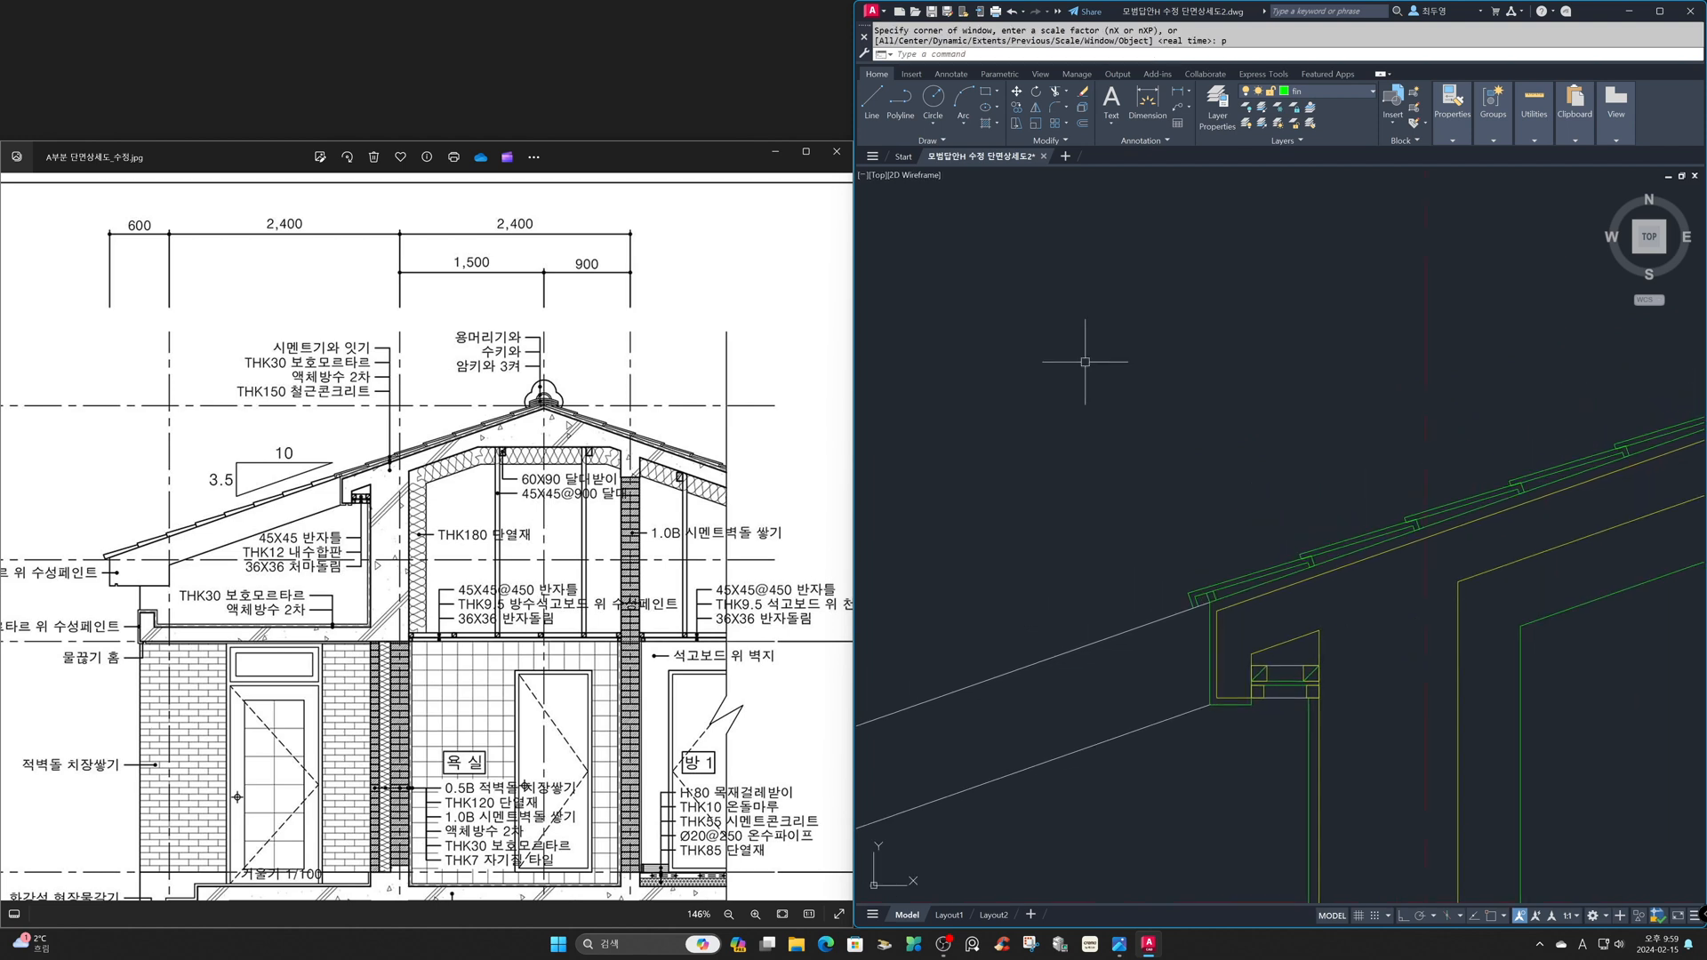
key(Return)
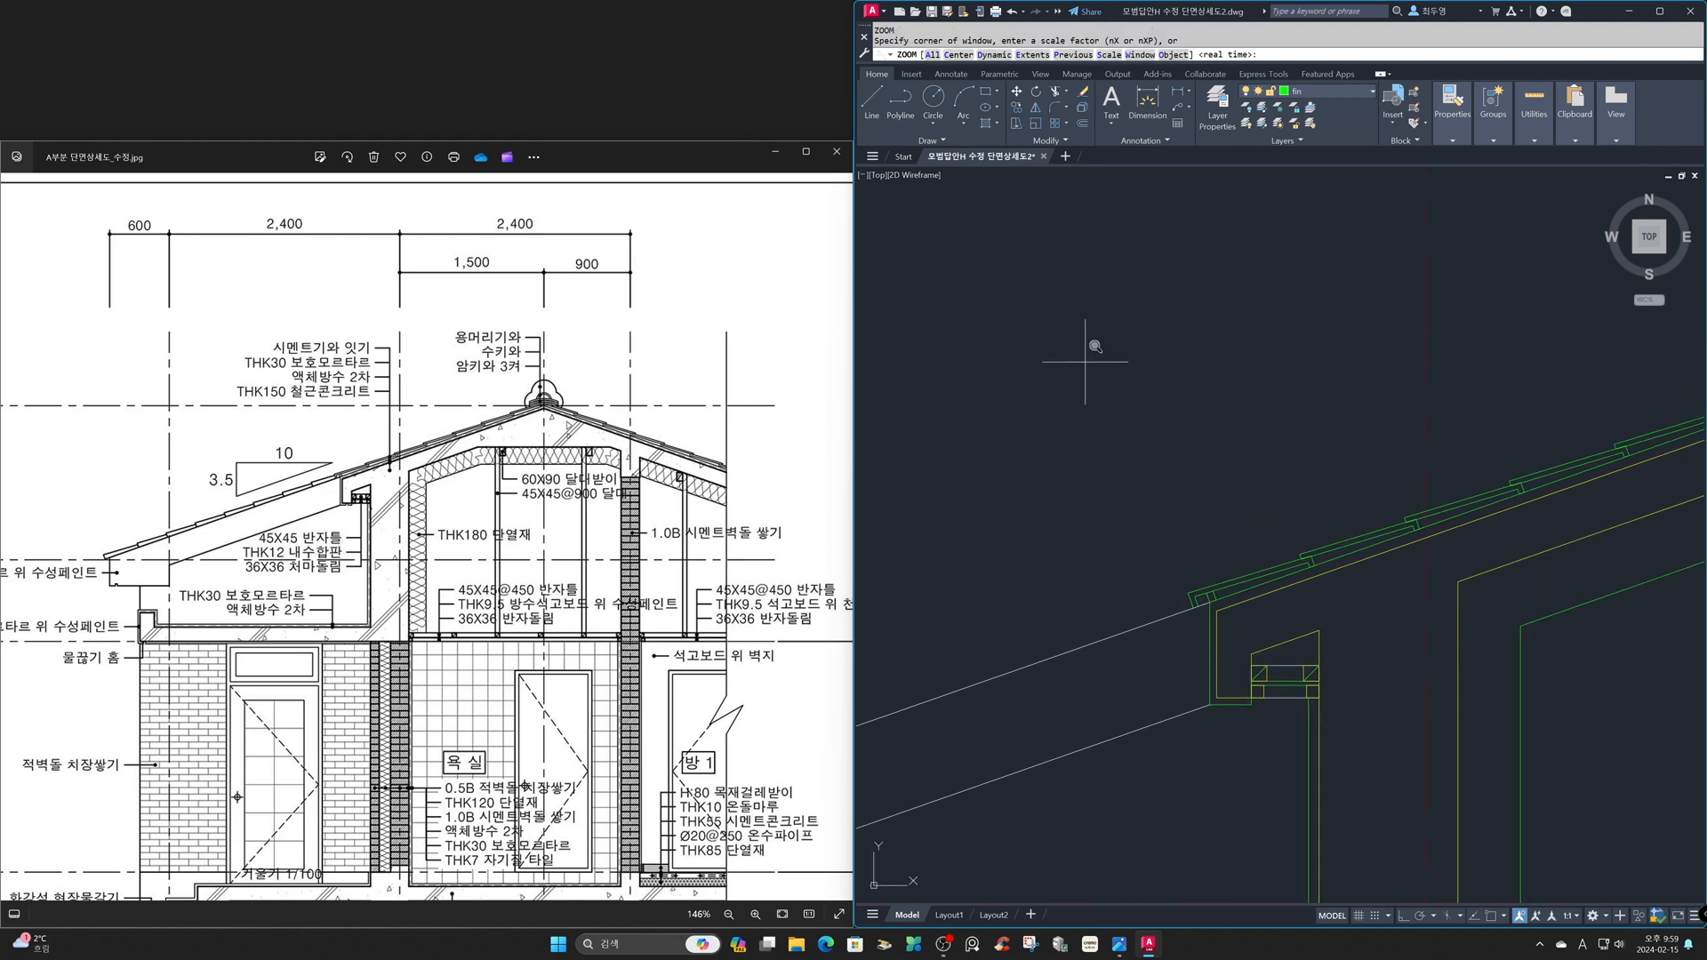
text(p)
key(Return)
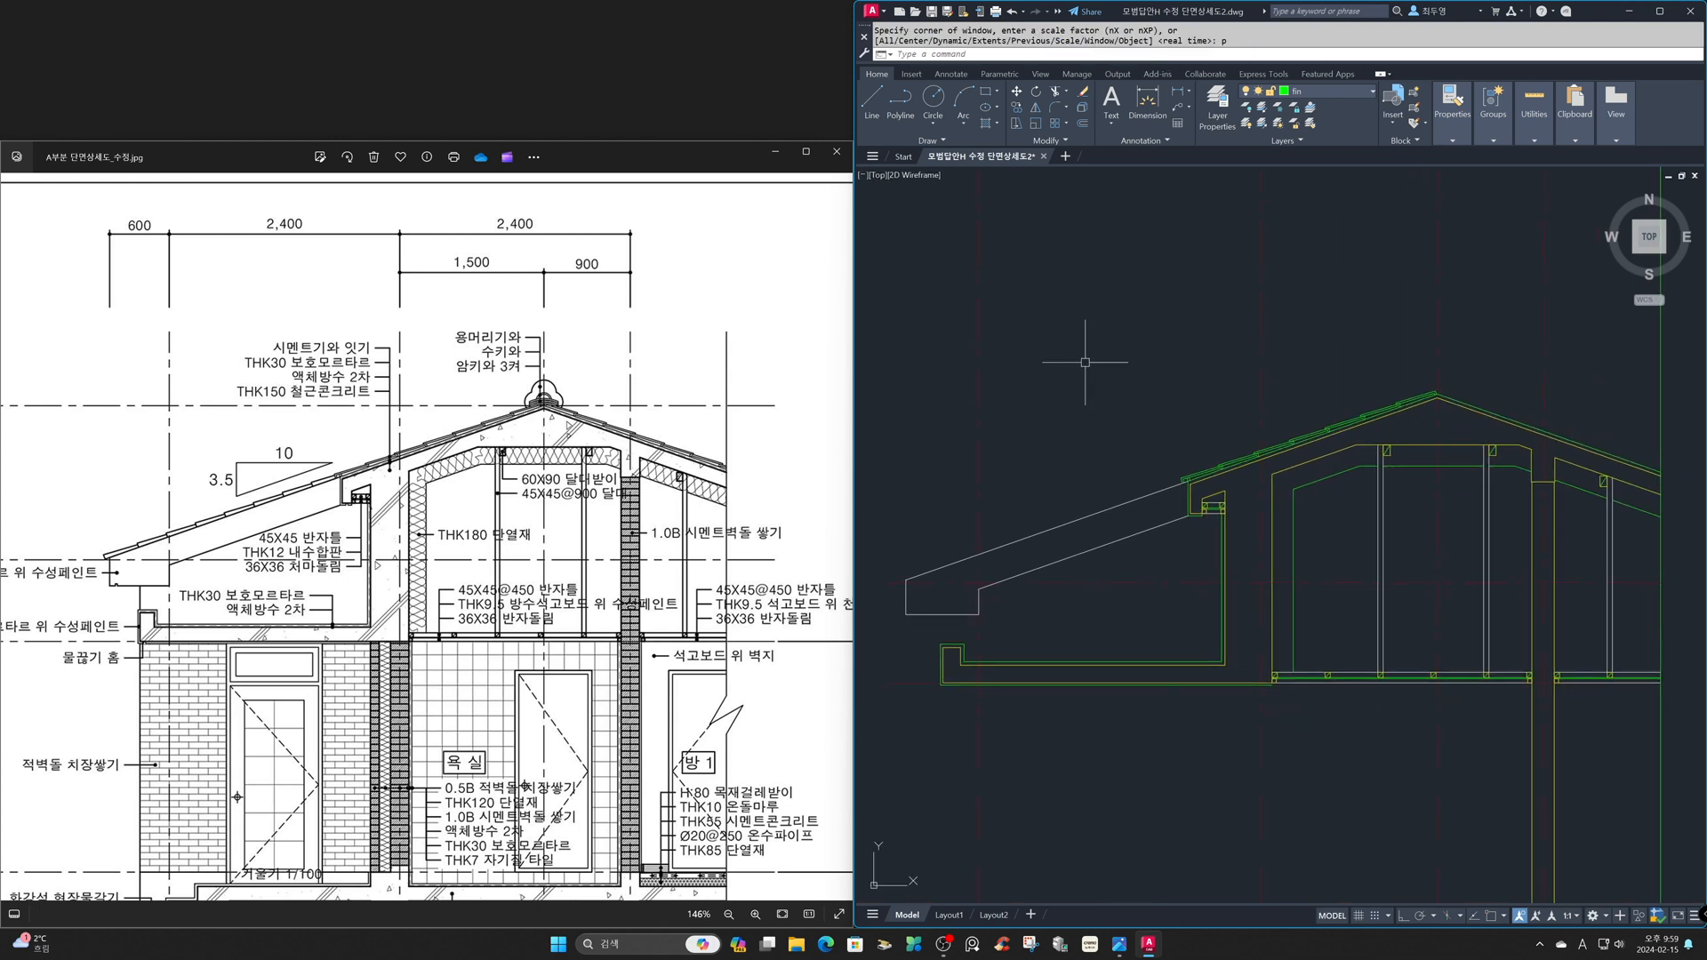
text(mi)
key(Return)
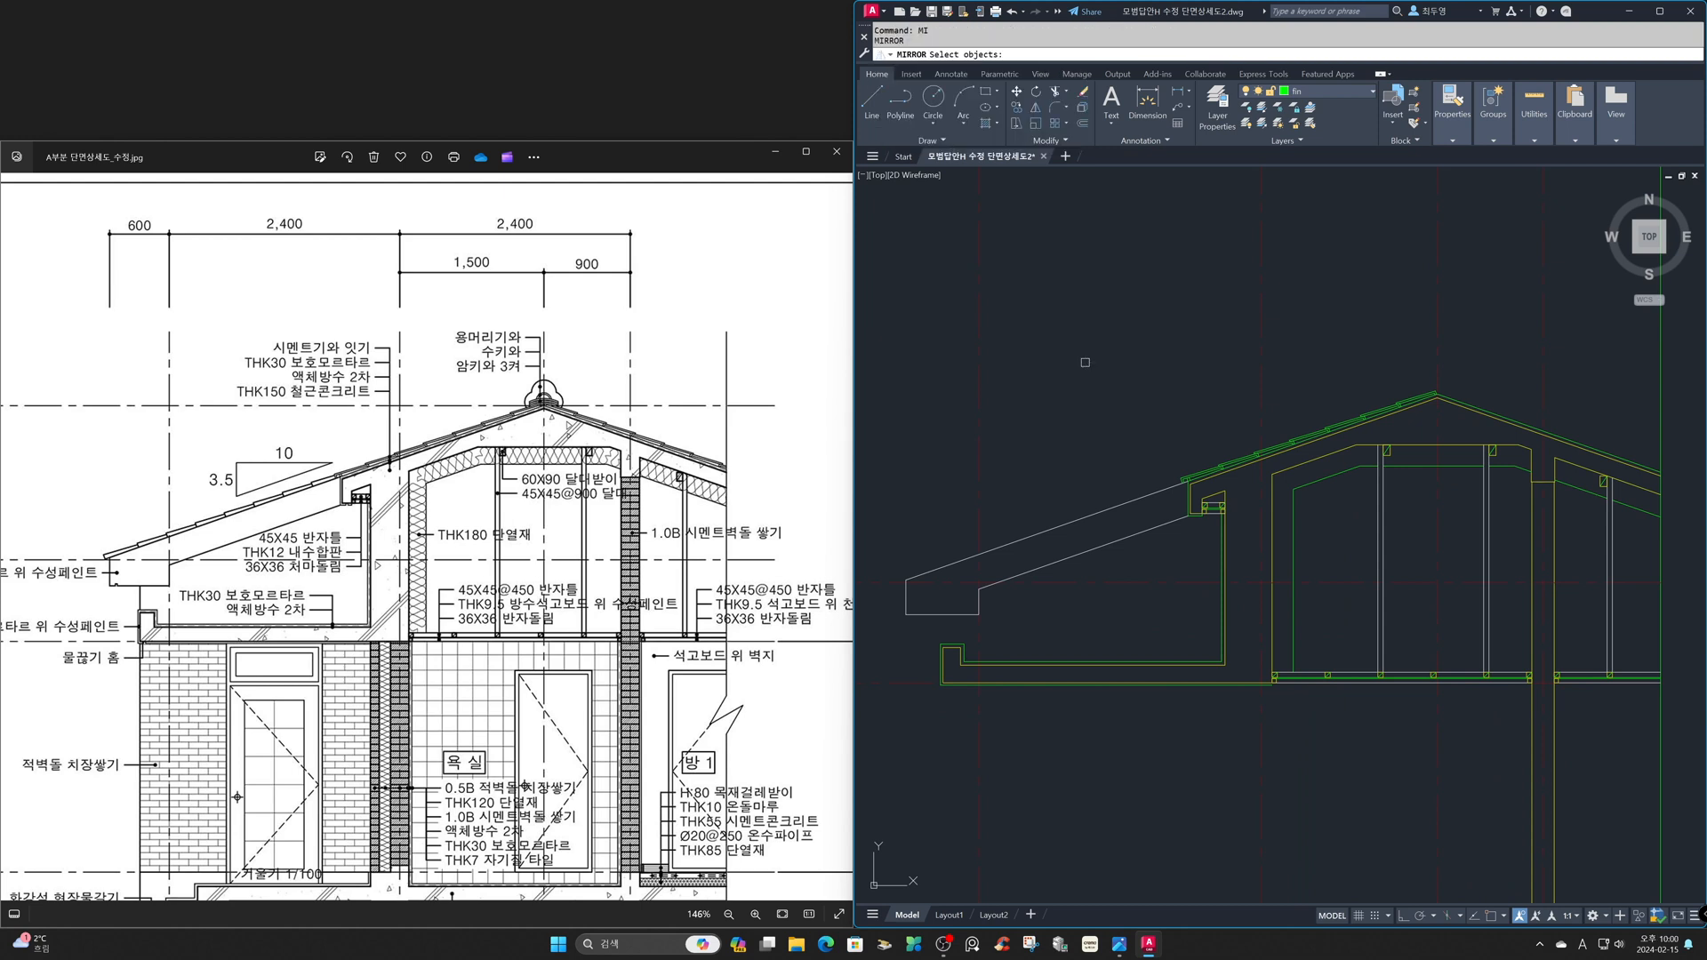
key(Return)
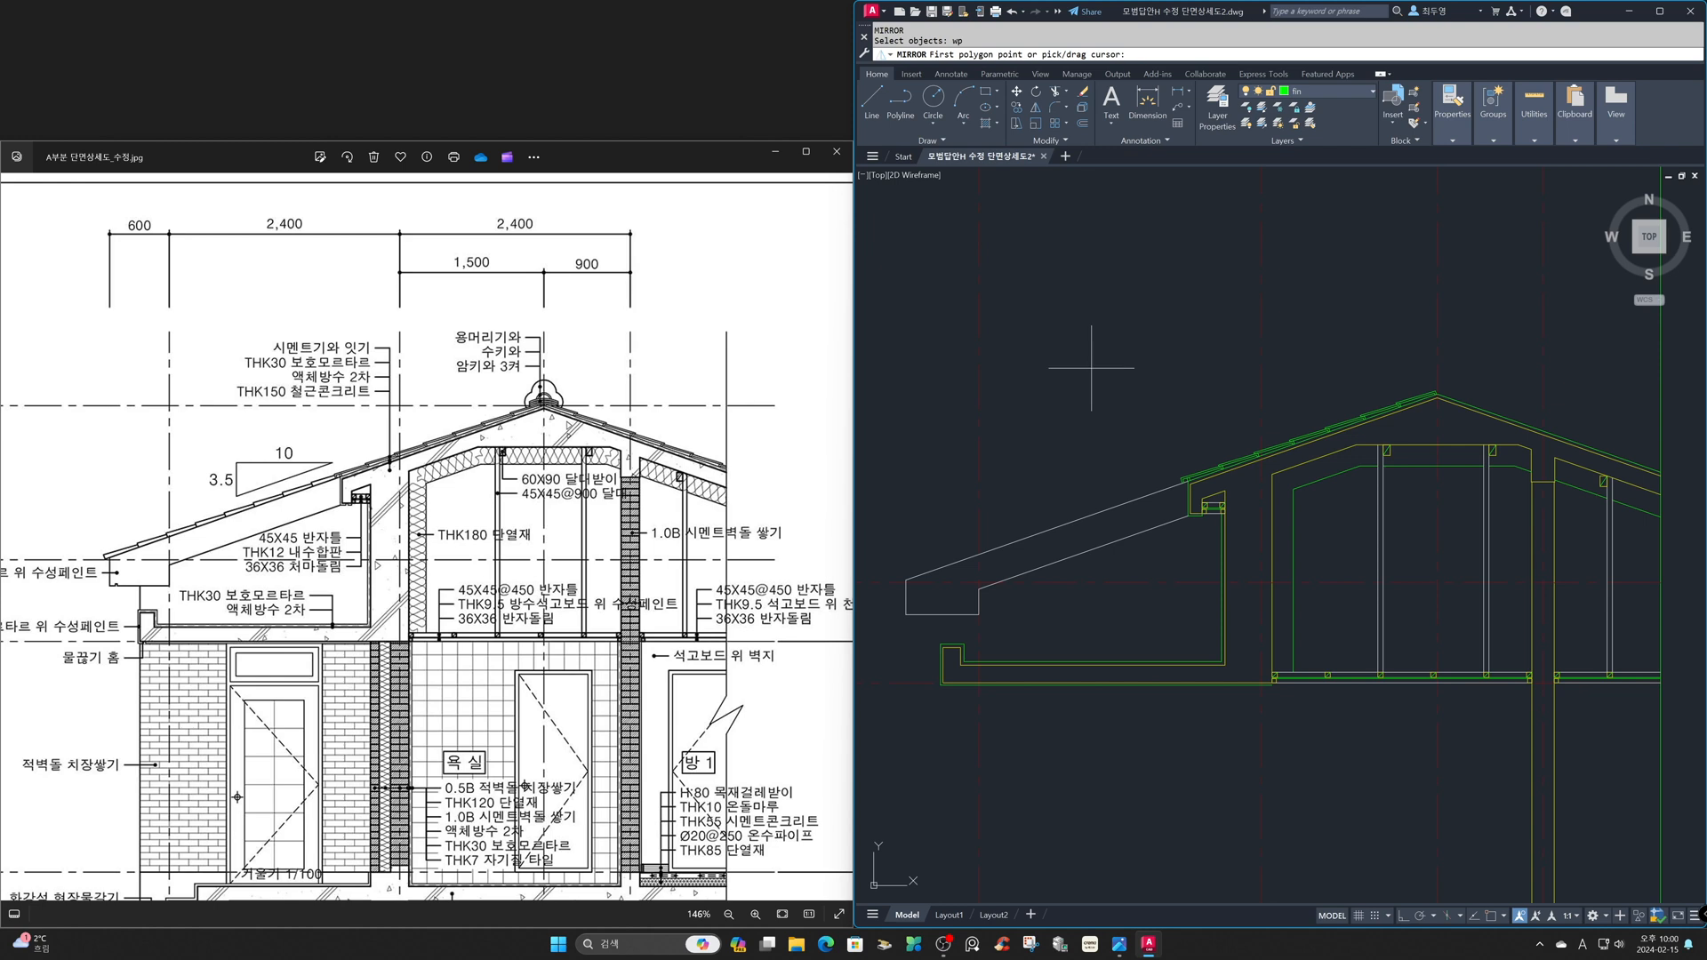
click(1156, 457)
click(1176, 497)
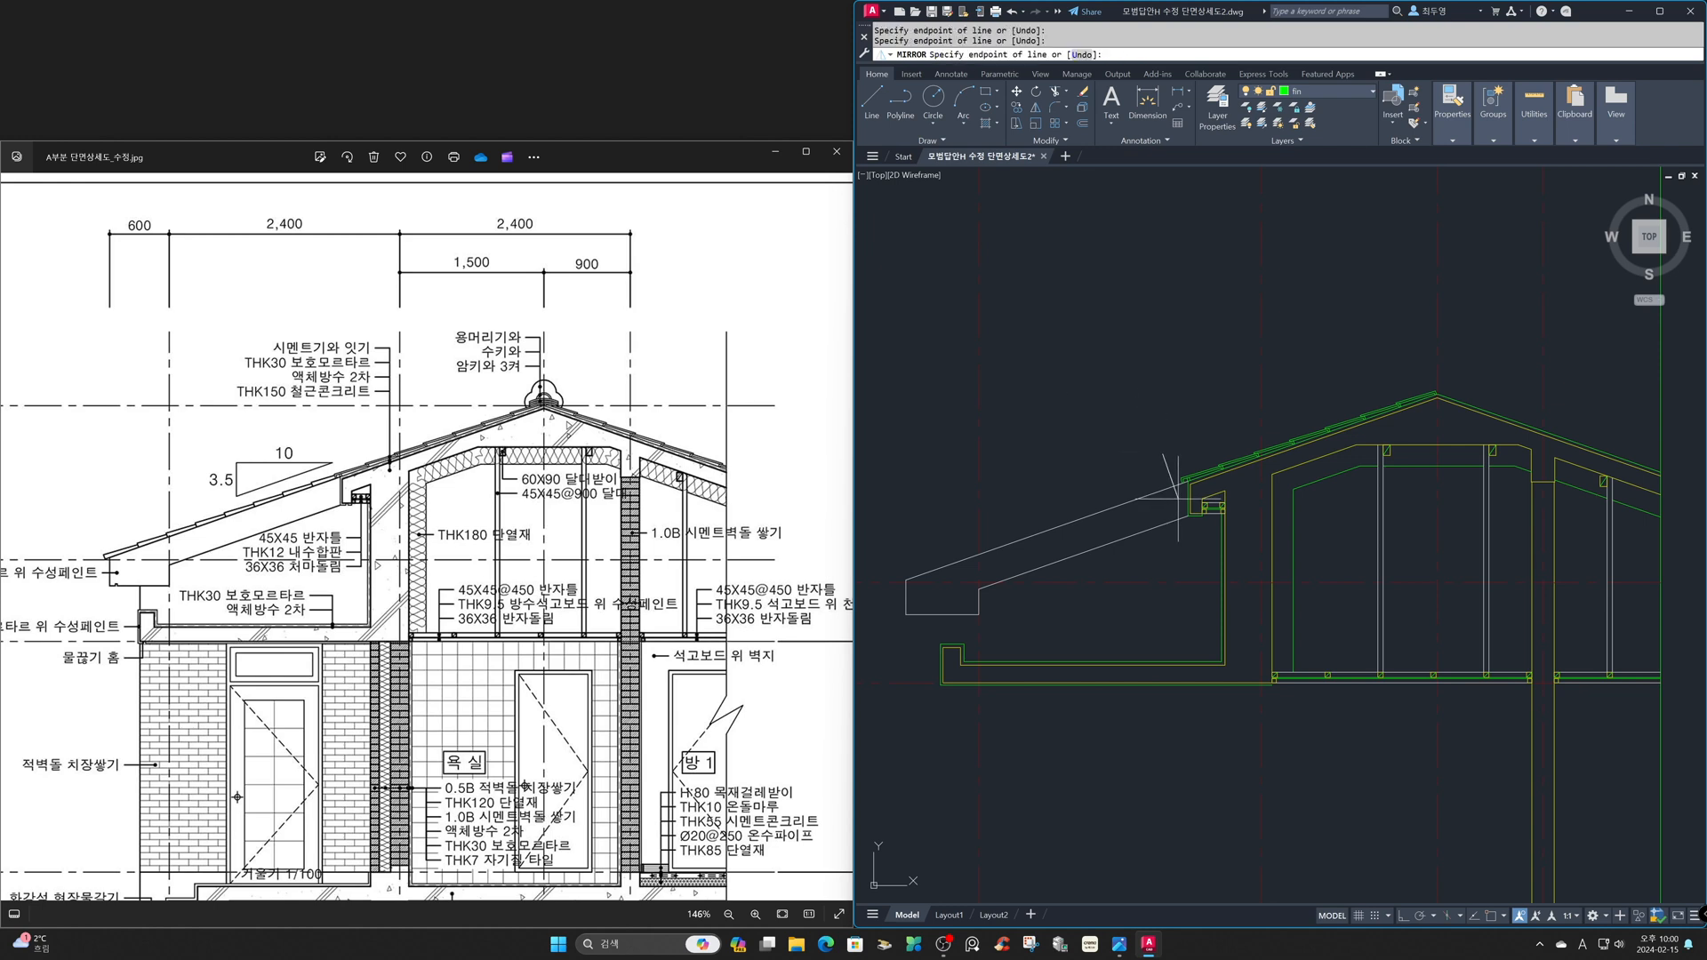
click(1472, 389)
key(Return)
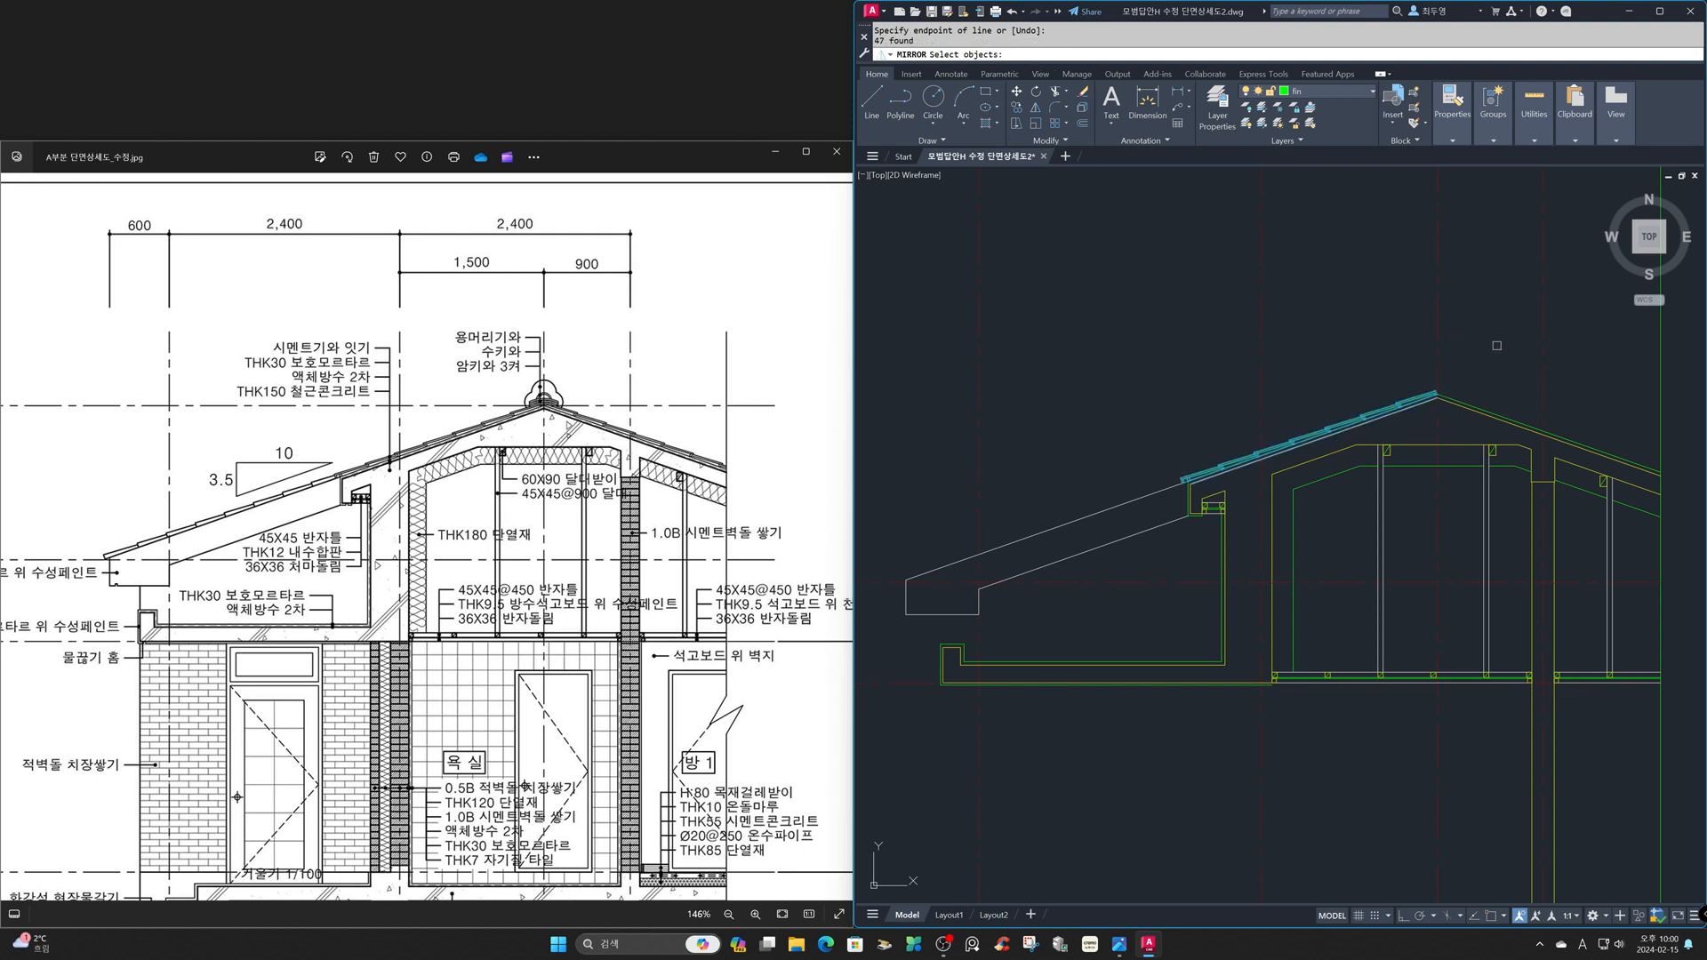
key(F3)
key(F8)
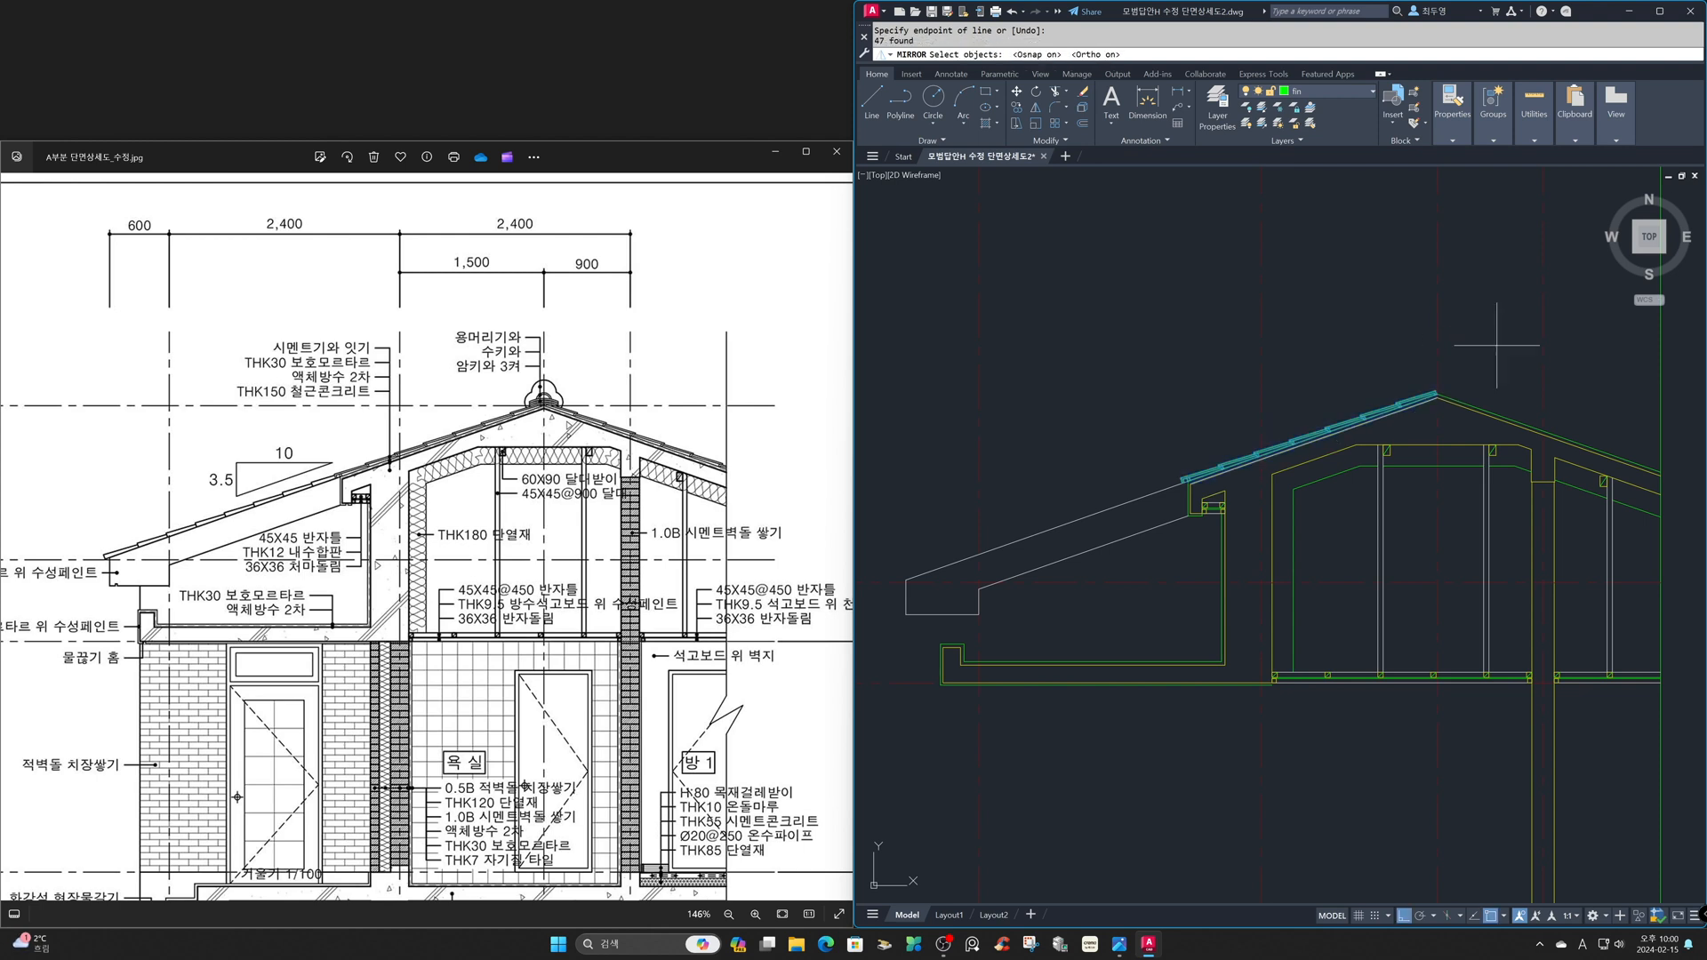
key(Return)
click(1467, 411)
click(1467, 524)
key(Return)
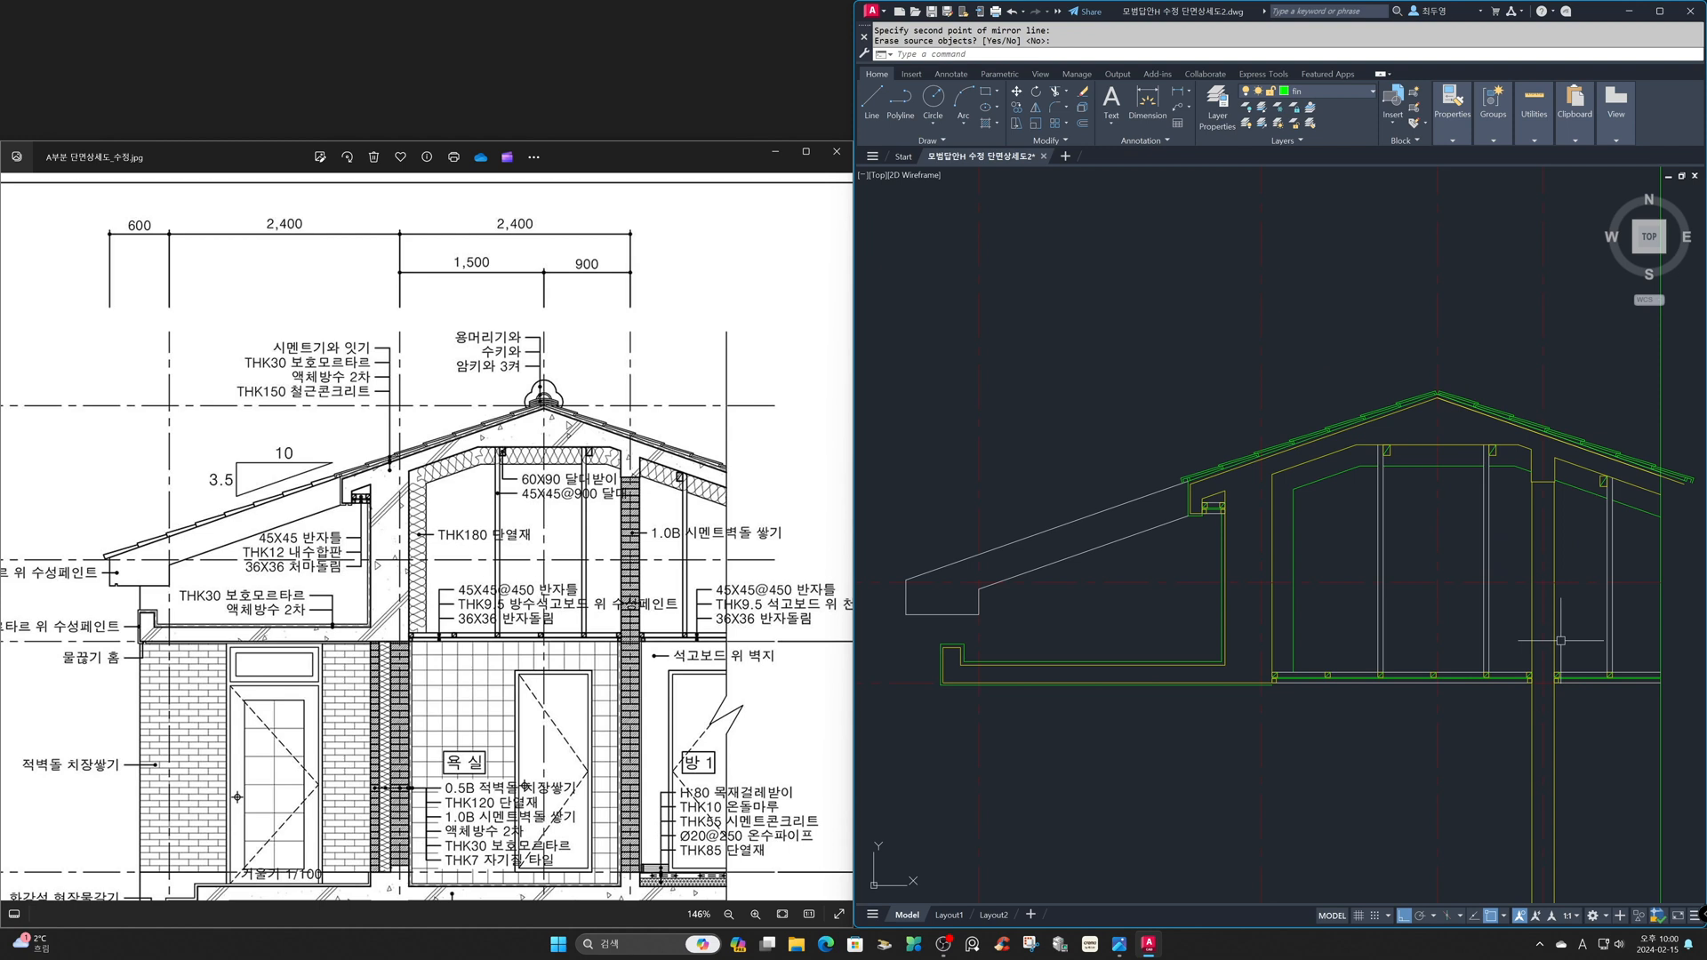
- Erase the two surplus sloping lines under the last mirrored tile that extend beyond the section's right boundary line
text(z)
key(Return)
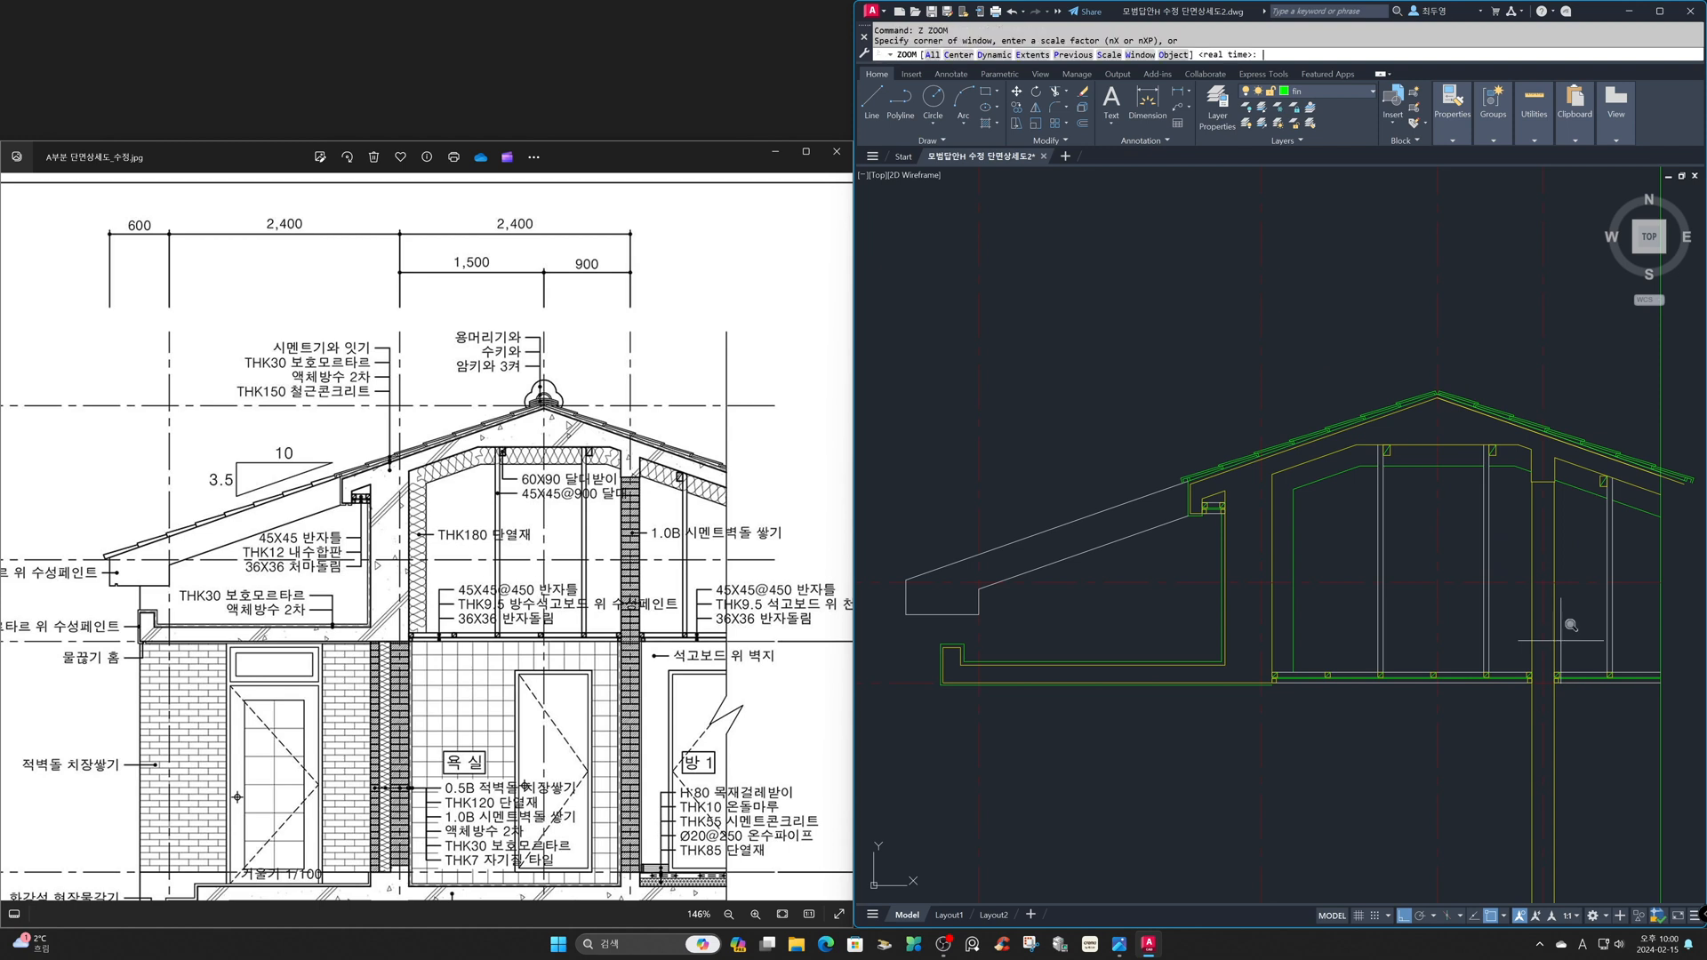
click(1560, 376)
click(1700, 516)
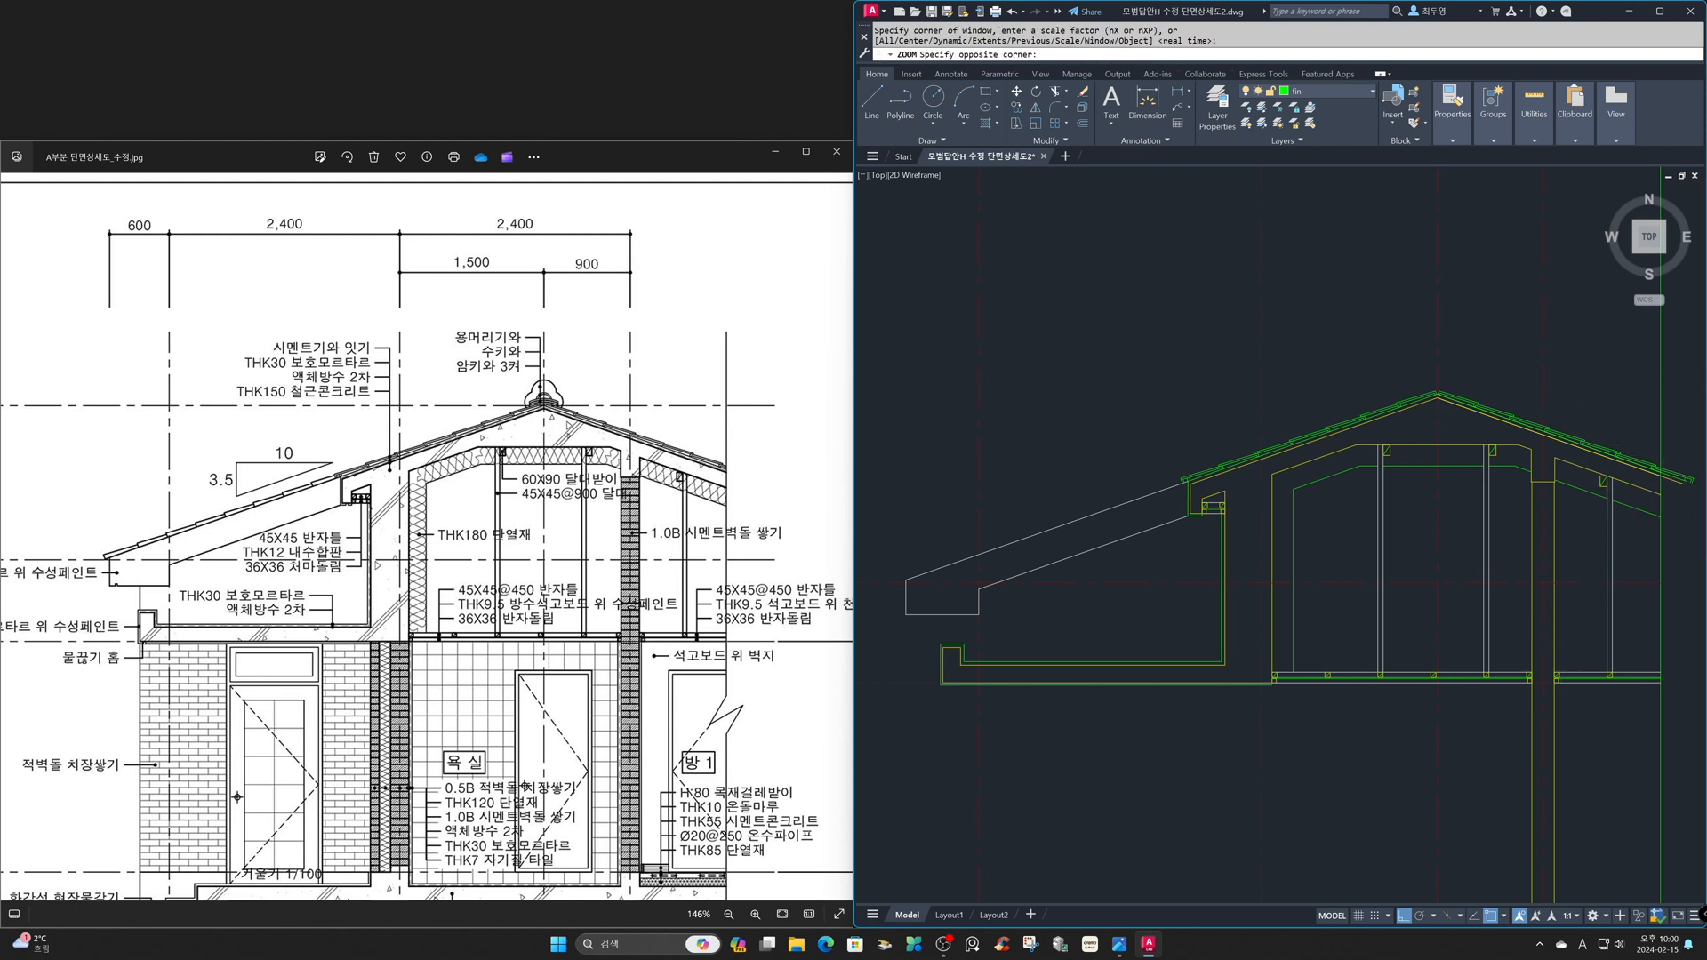
text(e)
key(Return)
click(1476, 706)
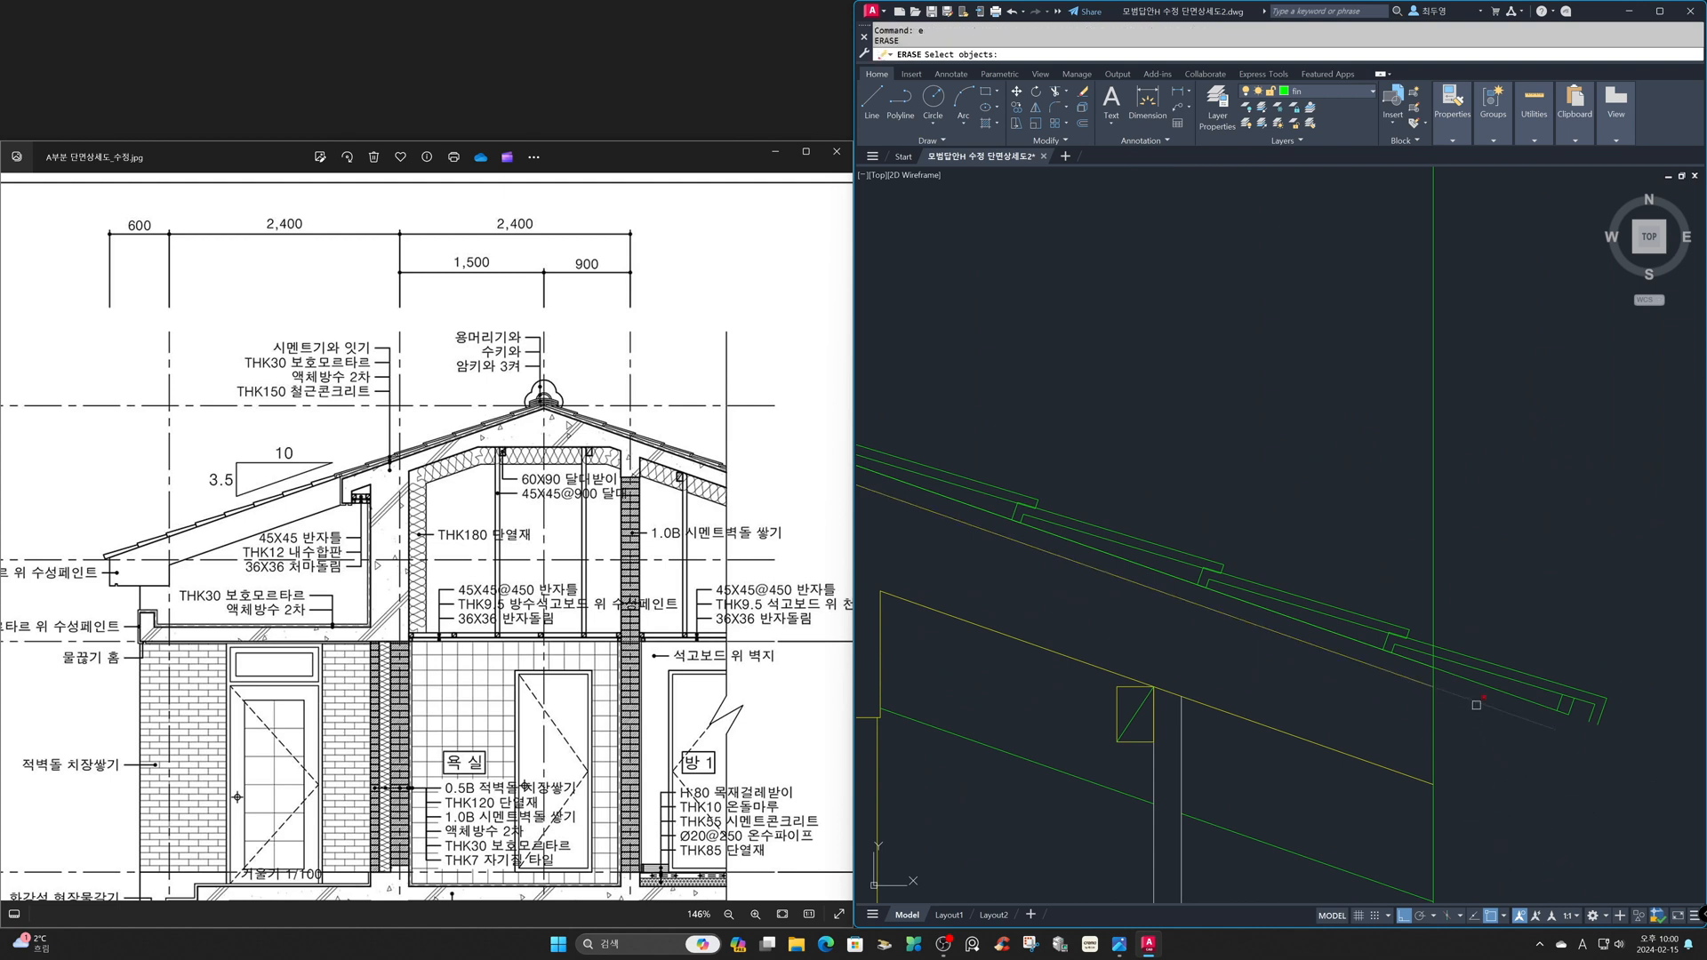
click(1485, 667)
key(Return)
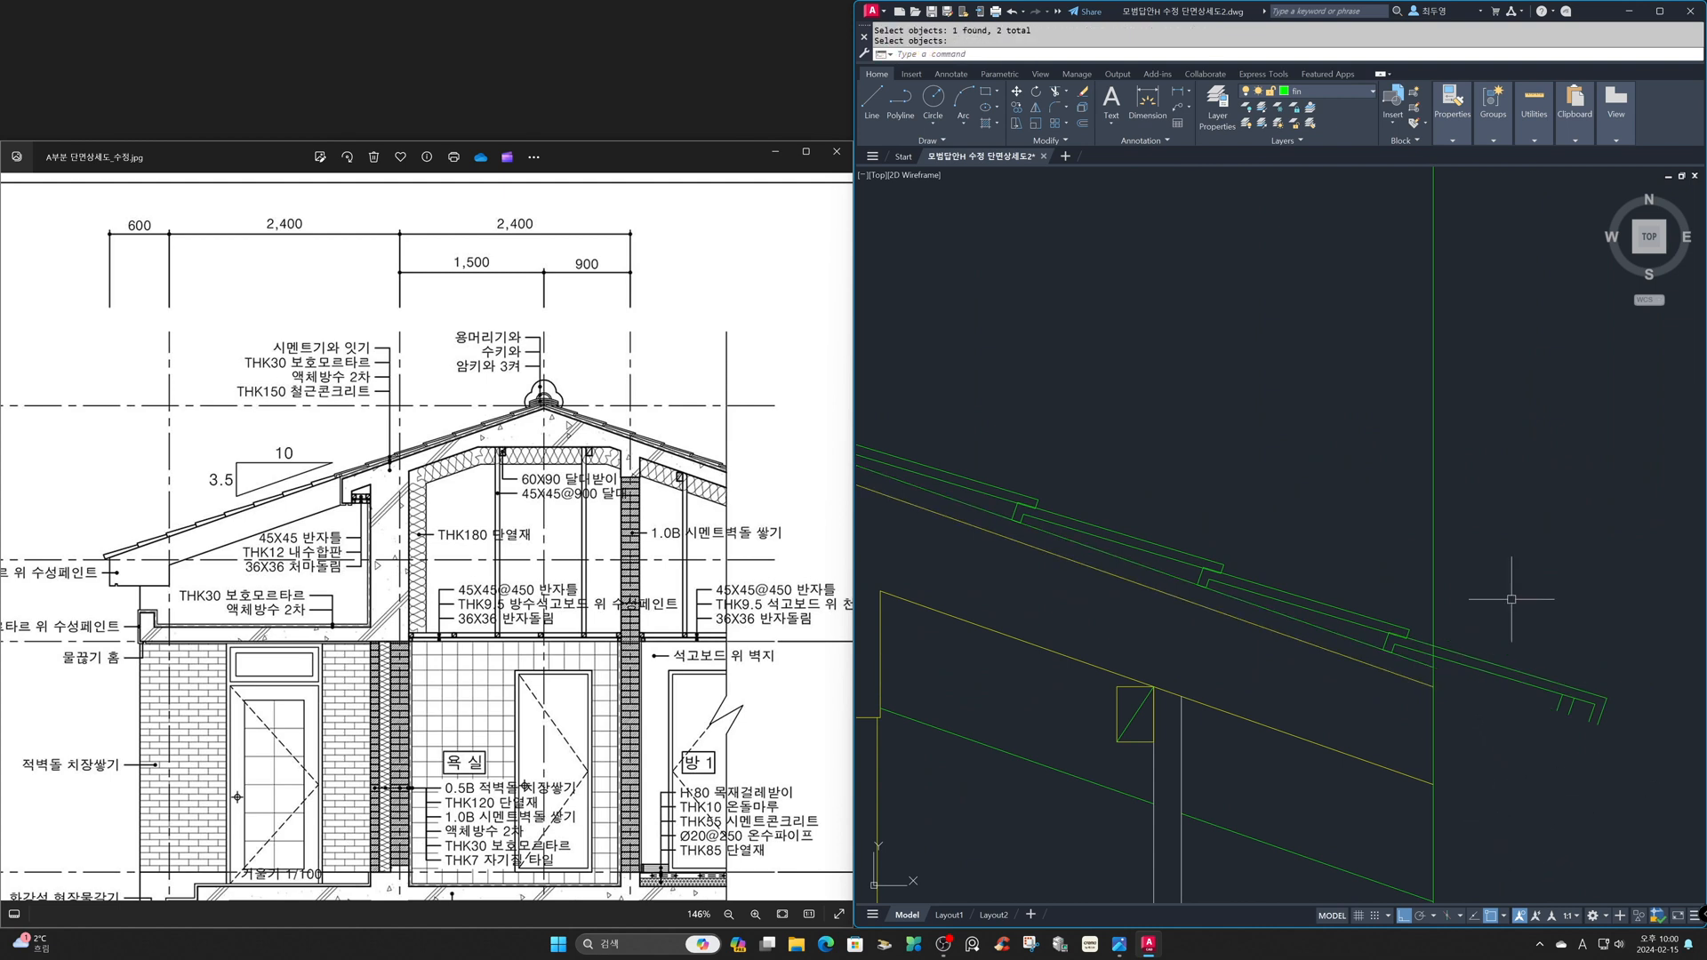
- Erase the four short end-lip lines of the mirrored tile beyond the section's right boundary line
text(e)
key(Return)
click(1510, 597)
click(1653, 769)
key(Return)
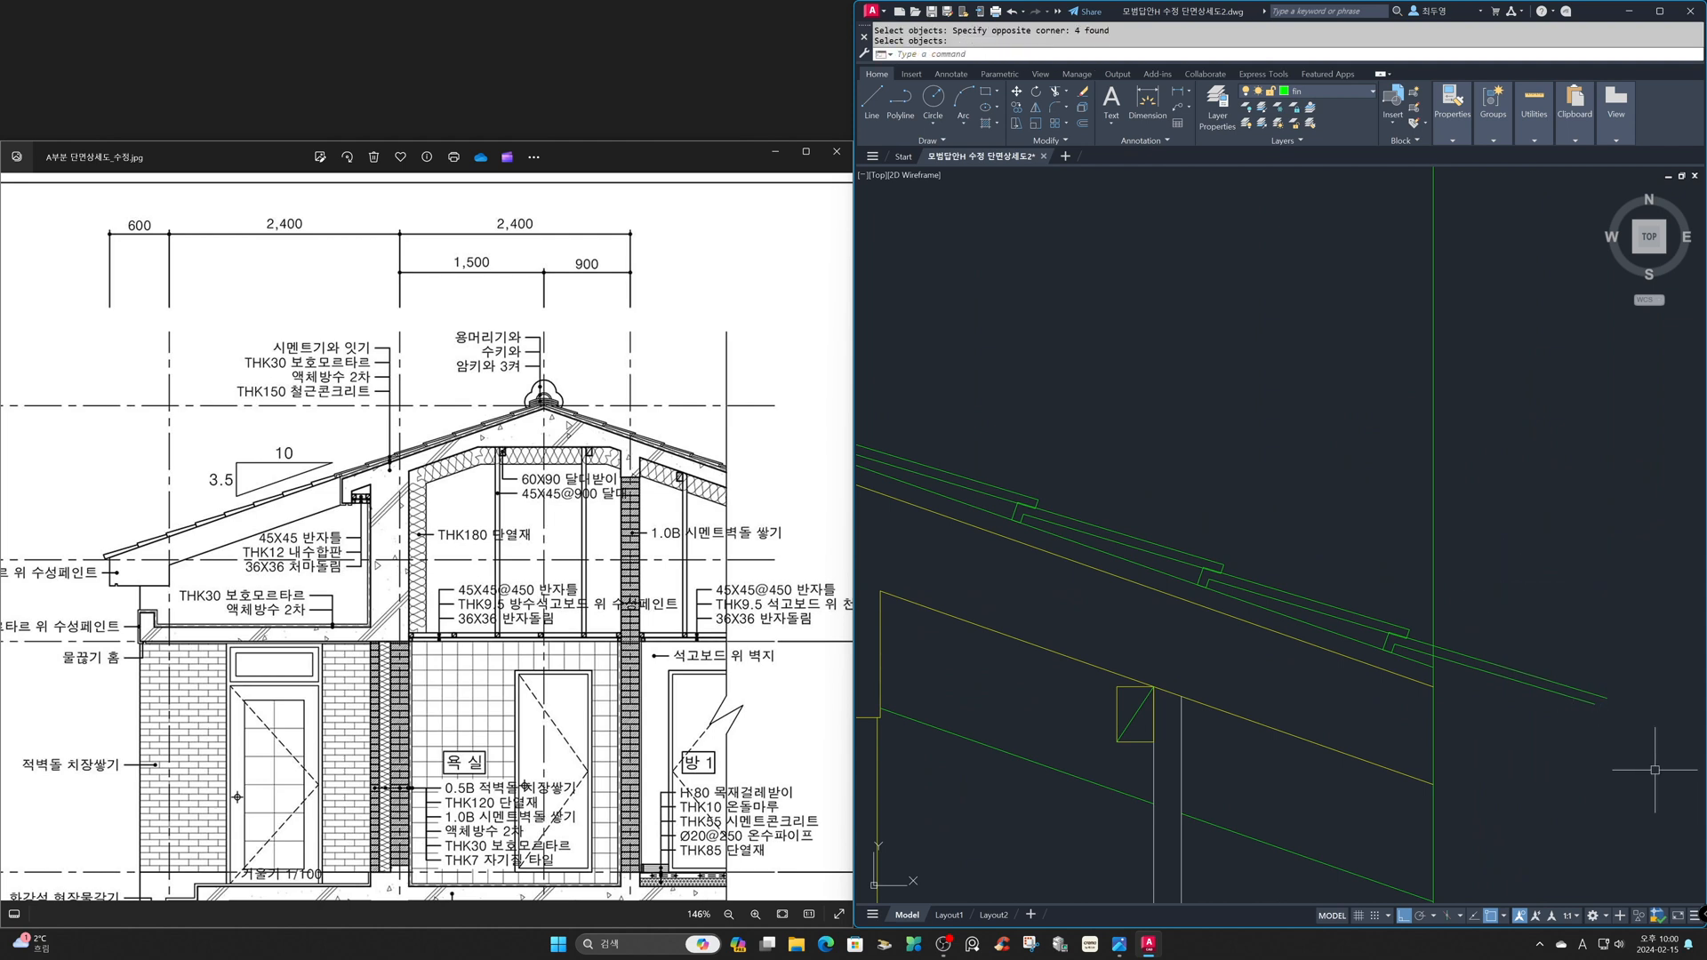
- Trim the last mirrored tile's remaining sloping lines at the section's right boundary line
text(tr)
key(Return)
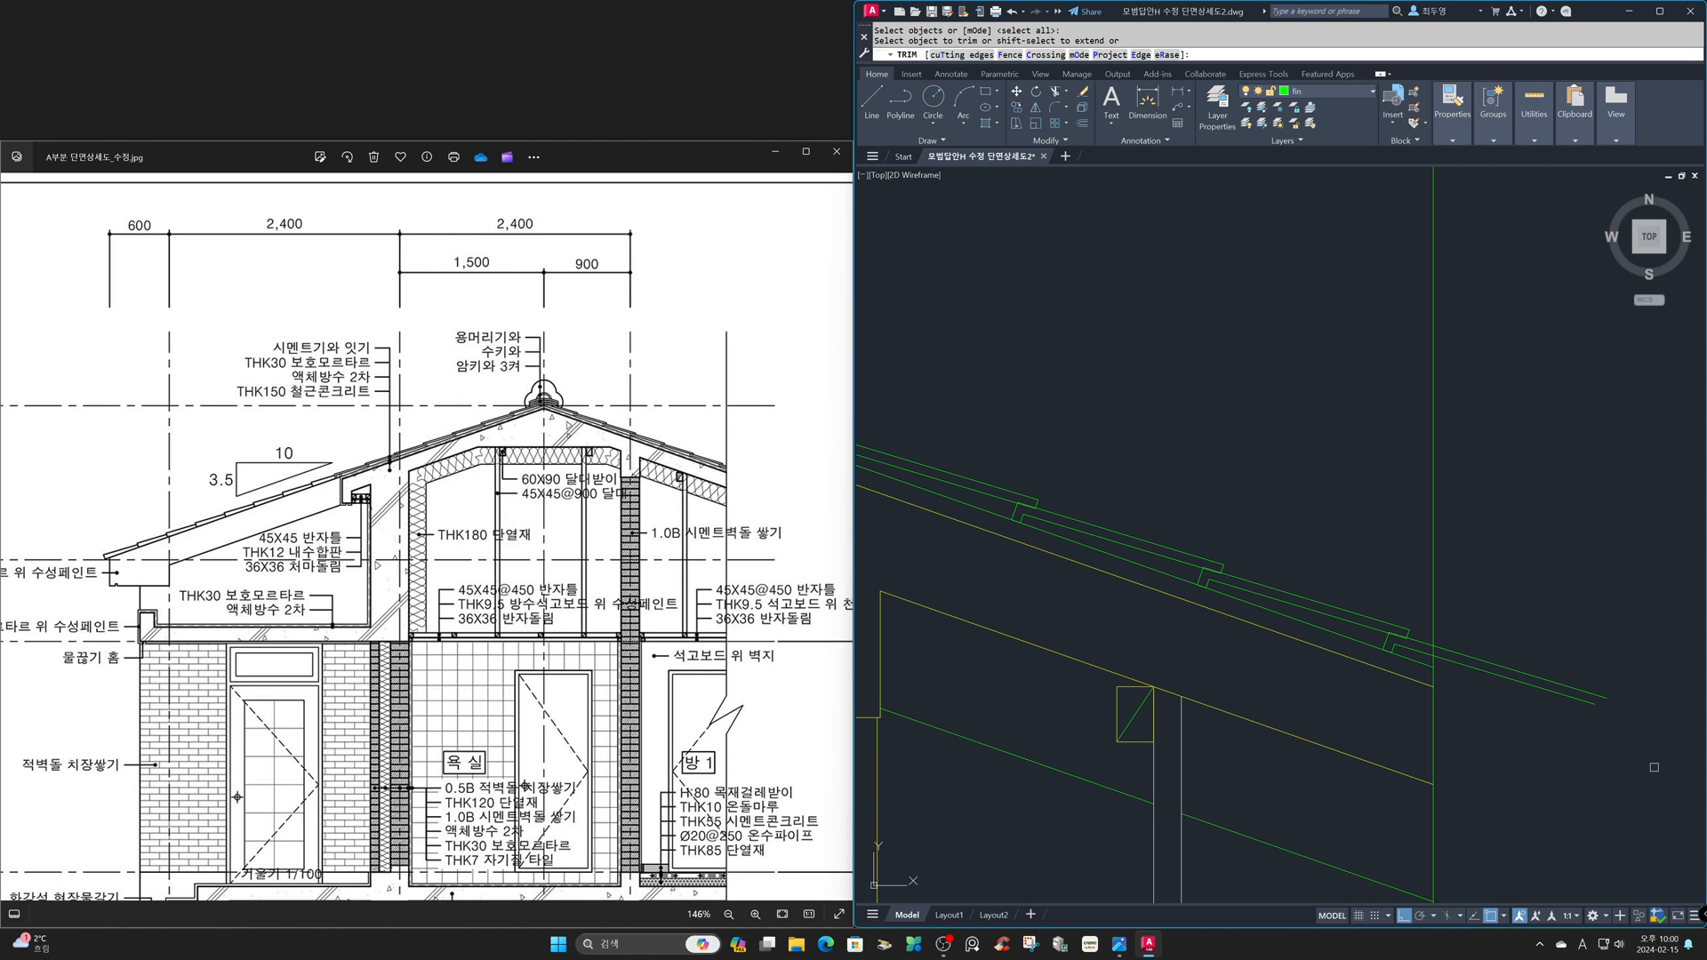
click(1655, 768)
click(1555, 655)
key(Return)
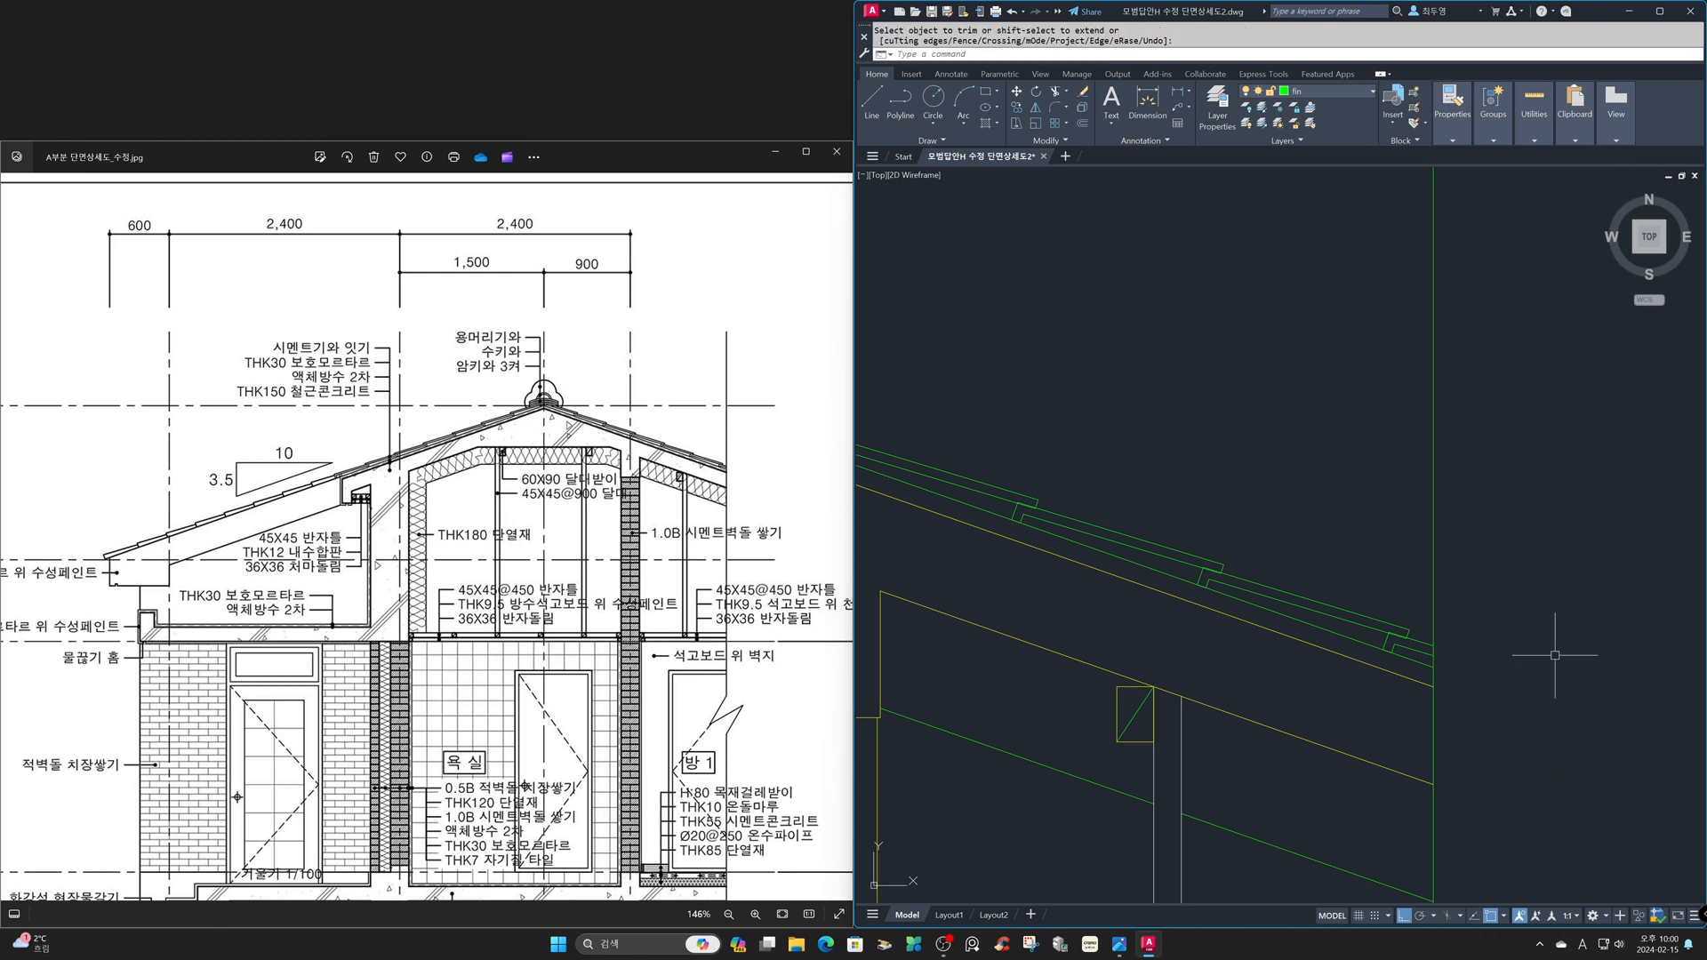
- Draw a circle of radius 370 in the empty area above the left roof slope near the ridge
text(z)
key(Return)
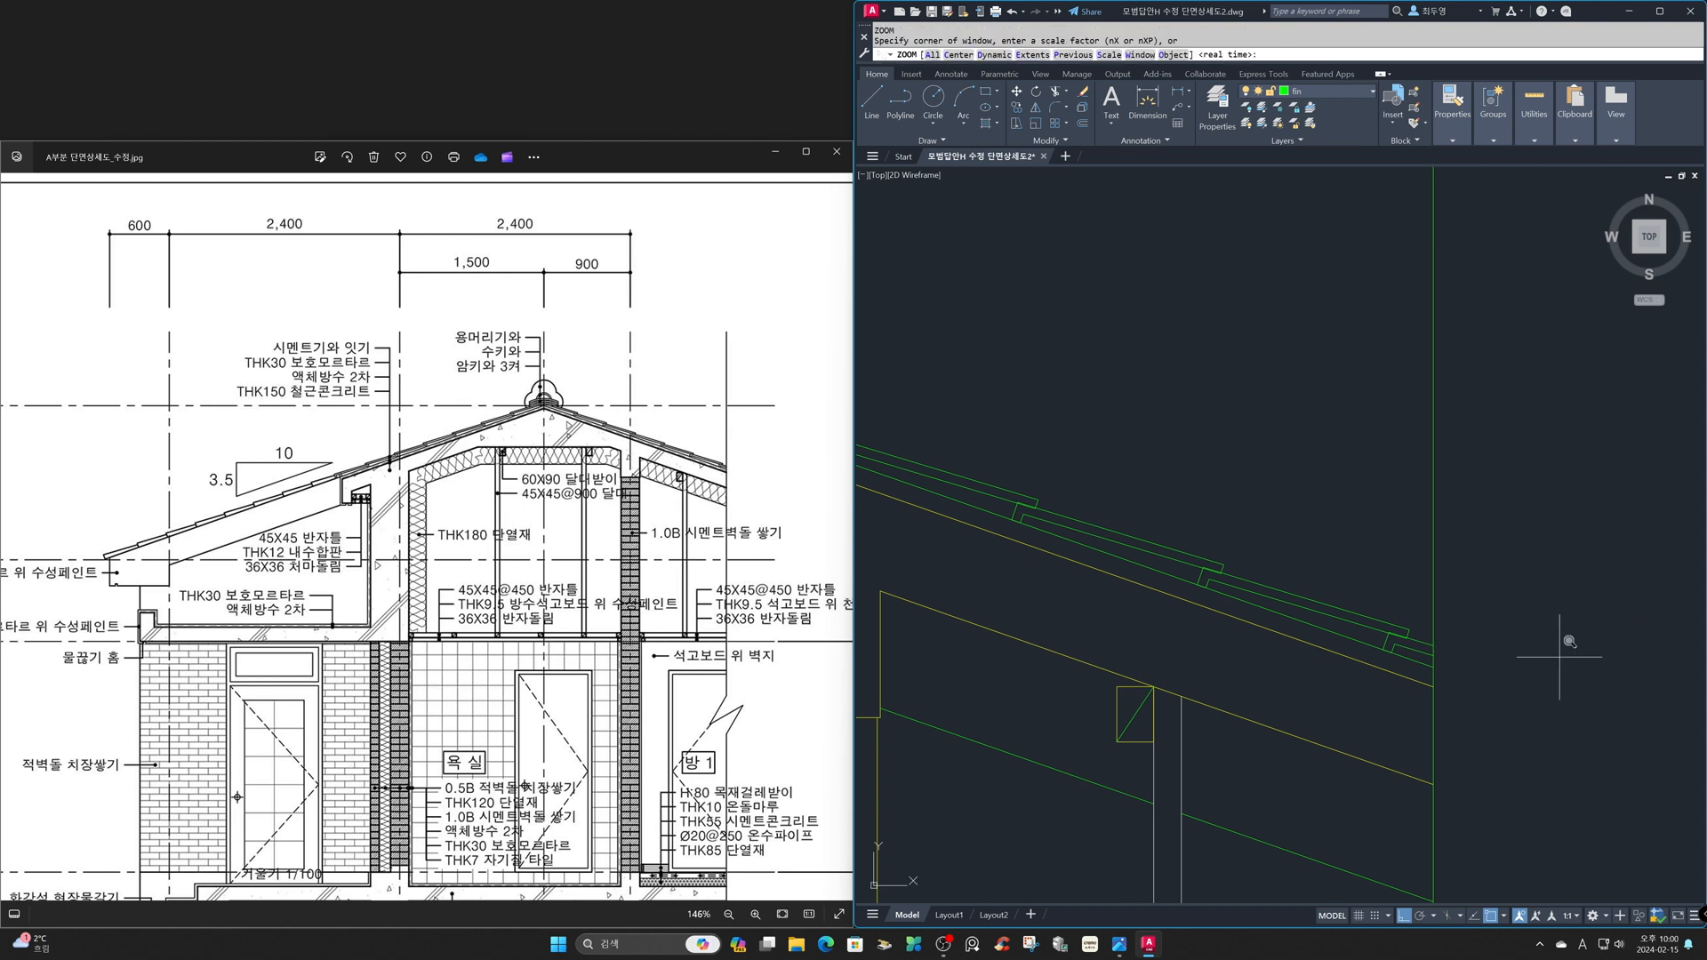
text(p)
key(Return)
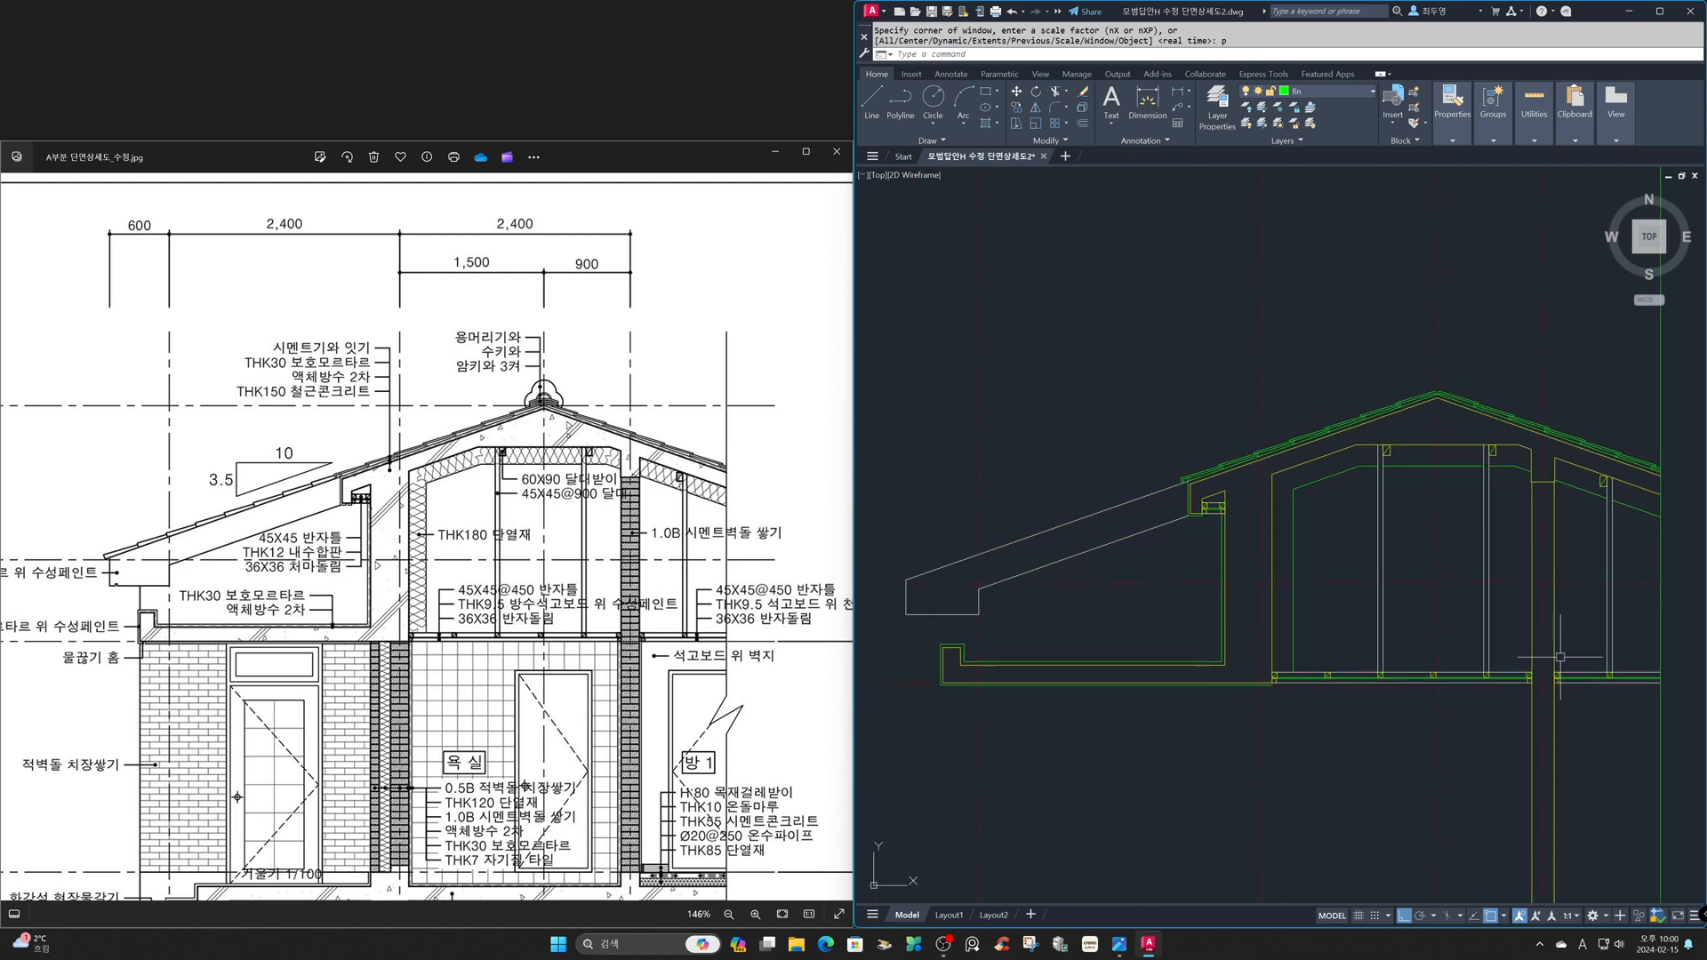
text(z)
key(Return)
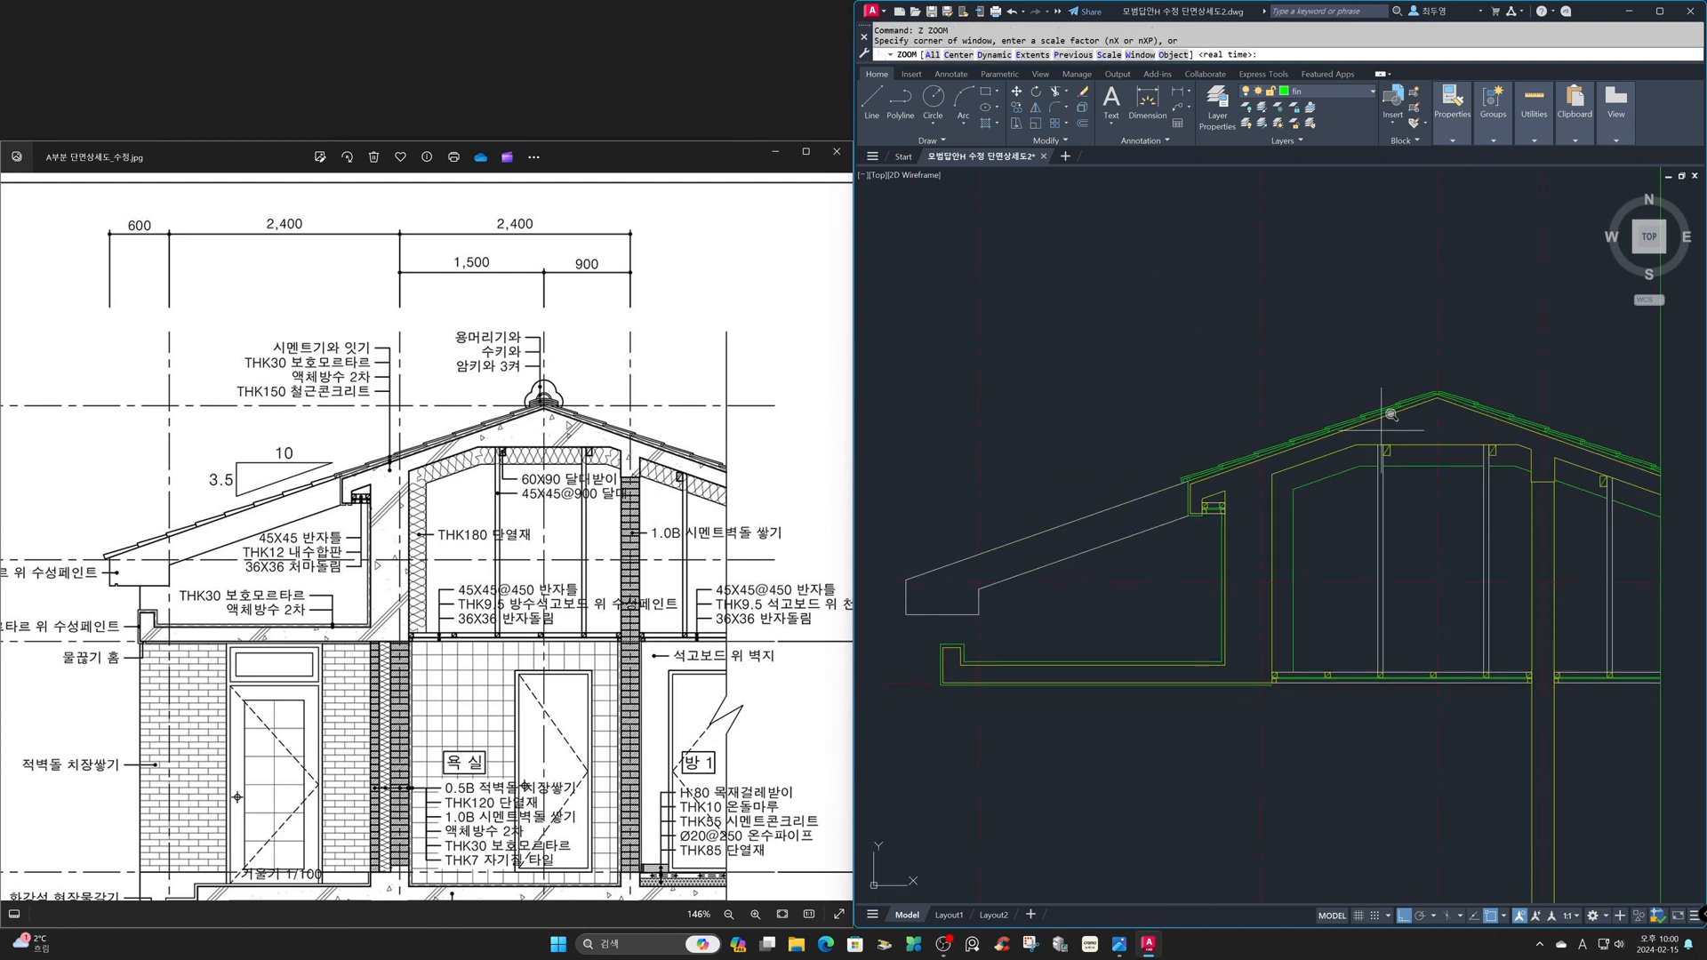
click(1294, 236)
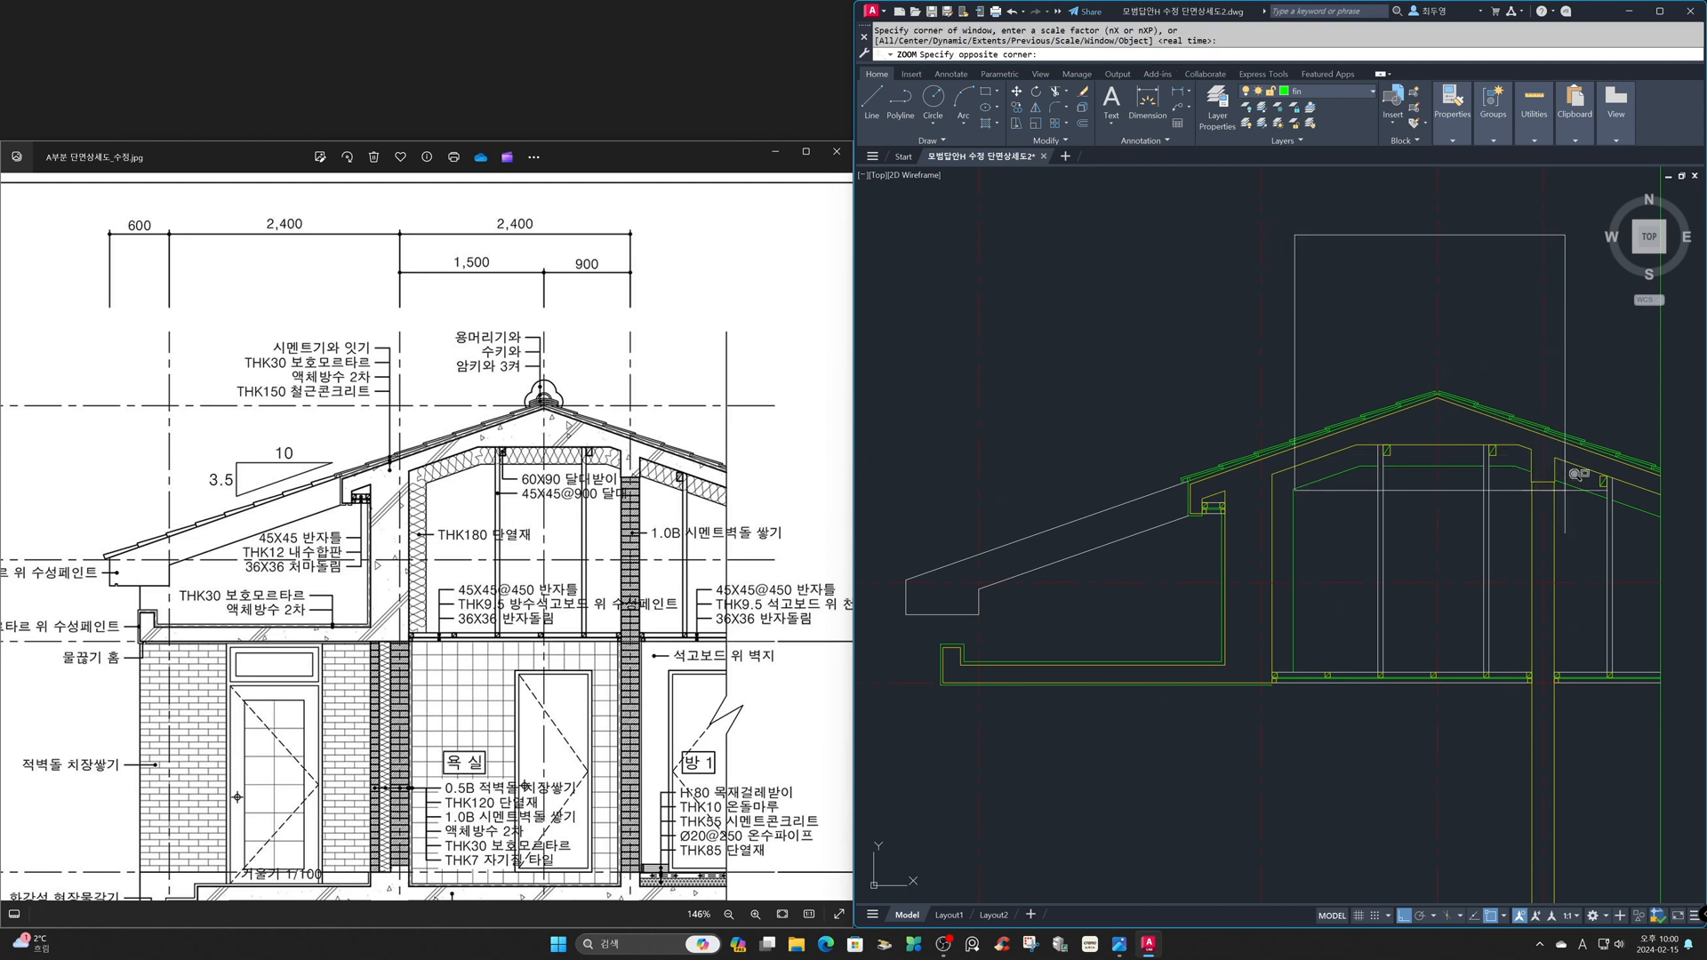
click(1576, 505)
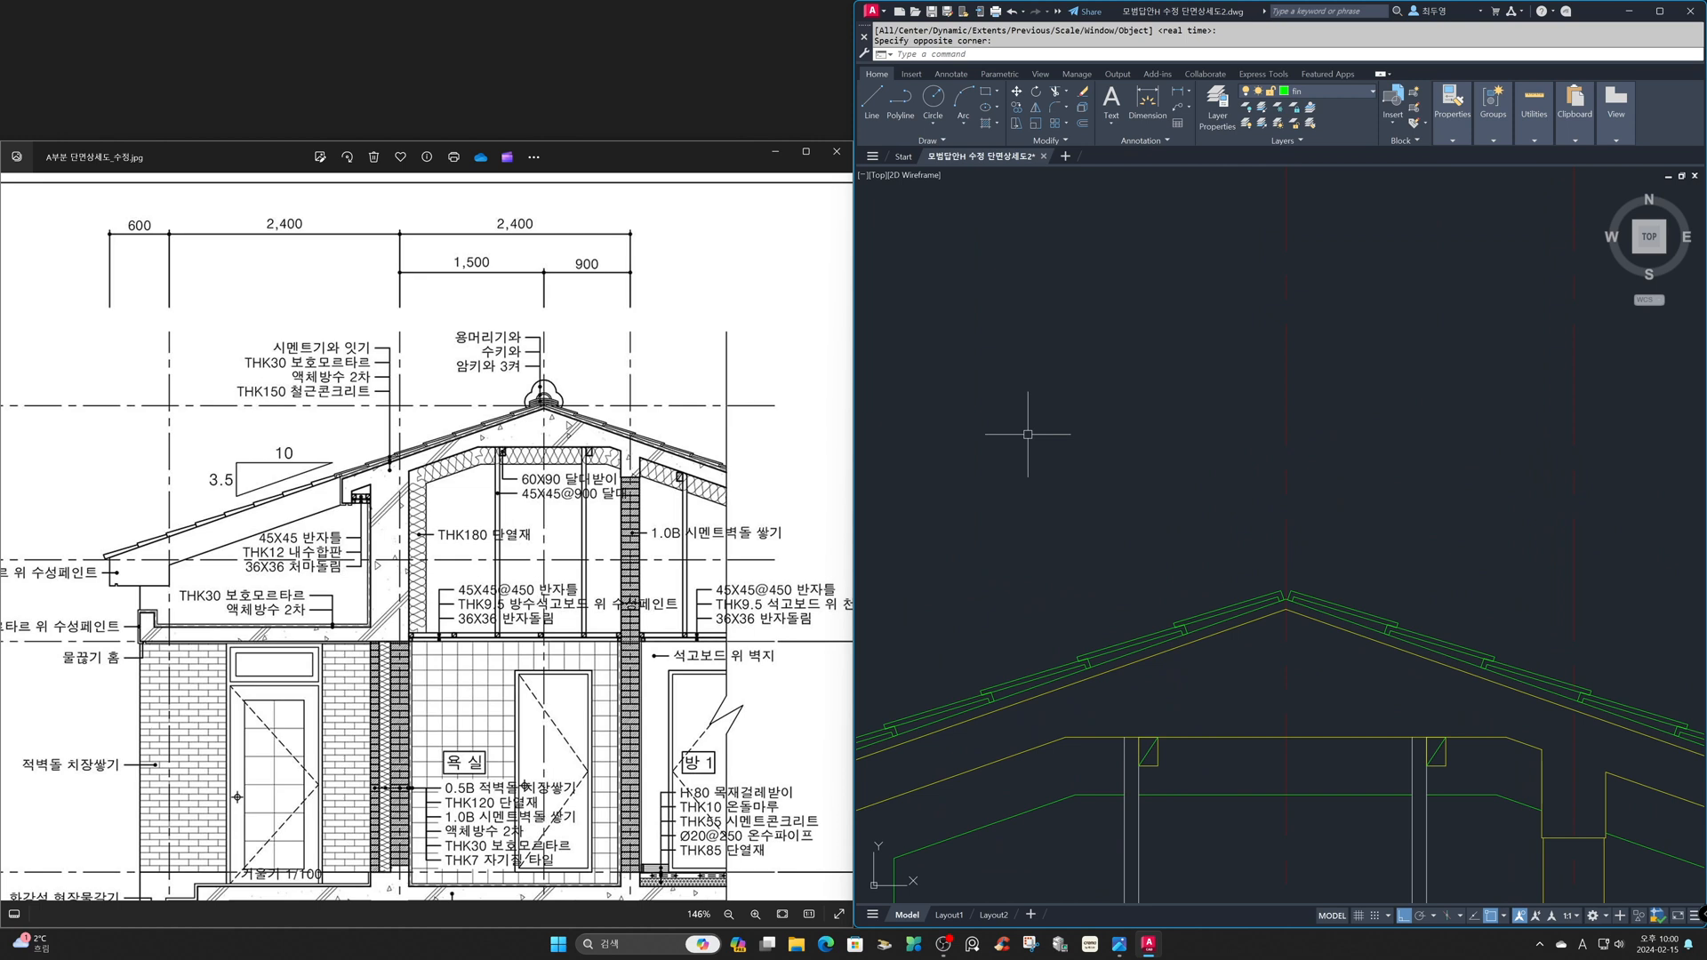
text(c)
key(Return)
click(1044, 401)
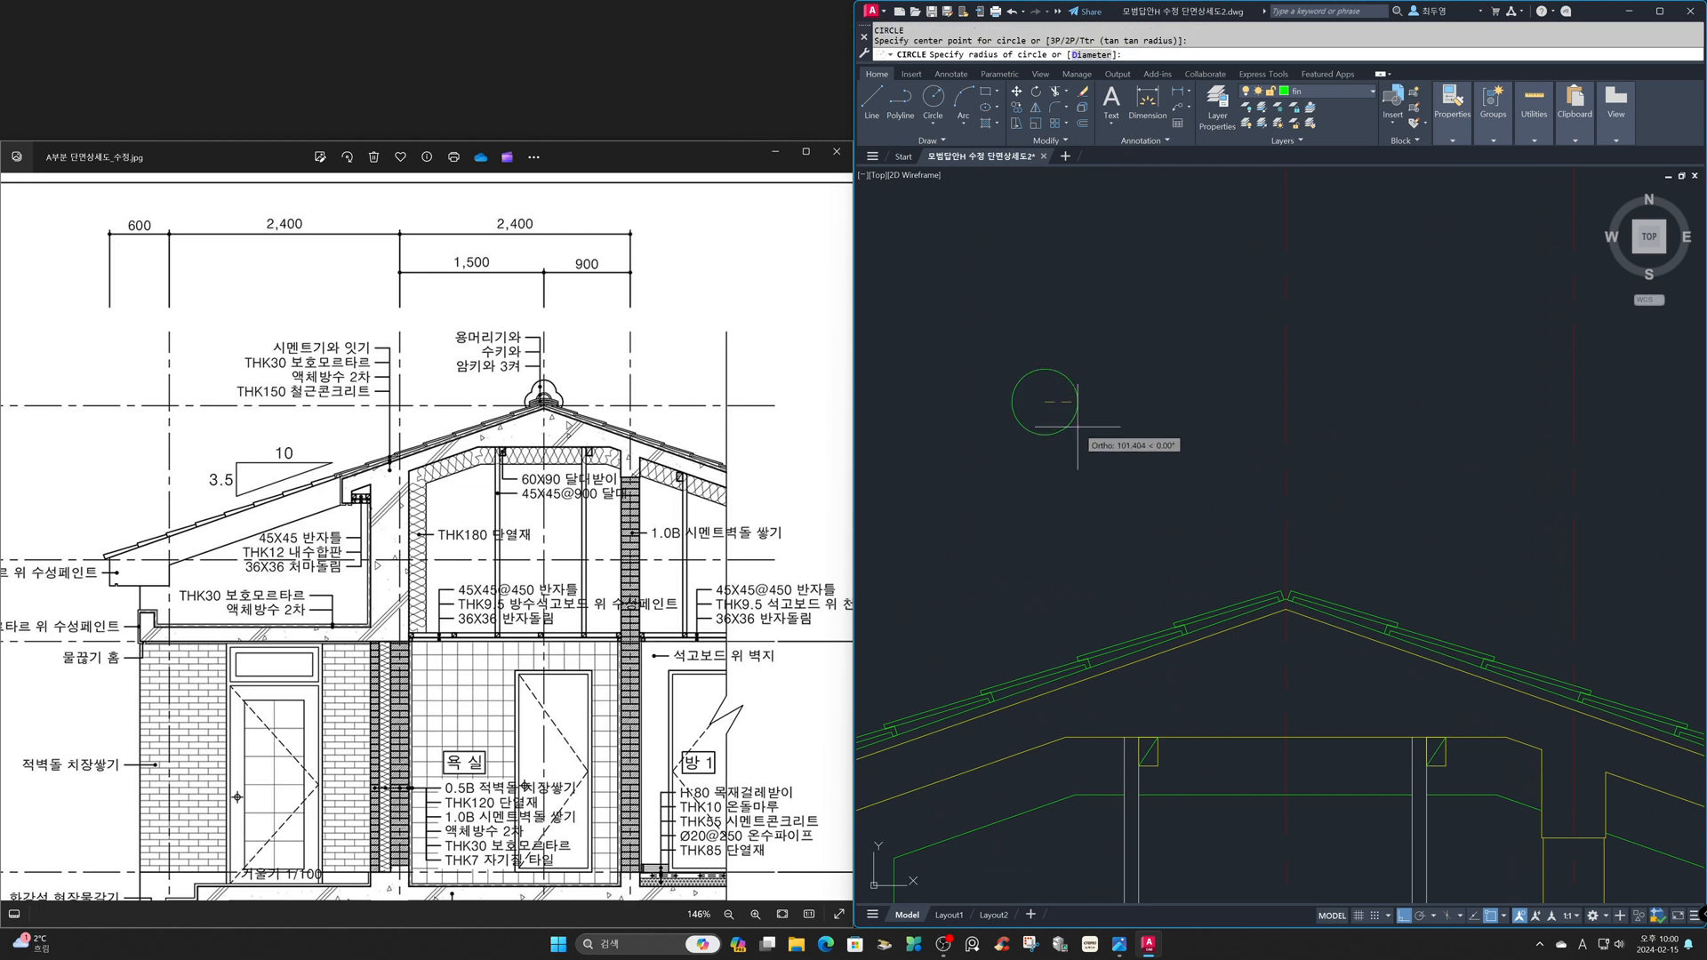
text(370)
key(Return)
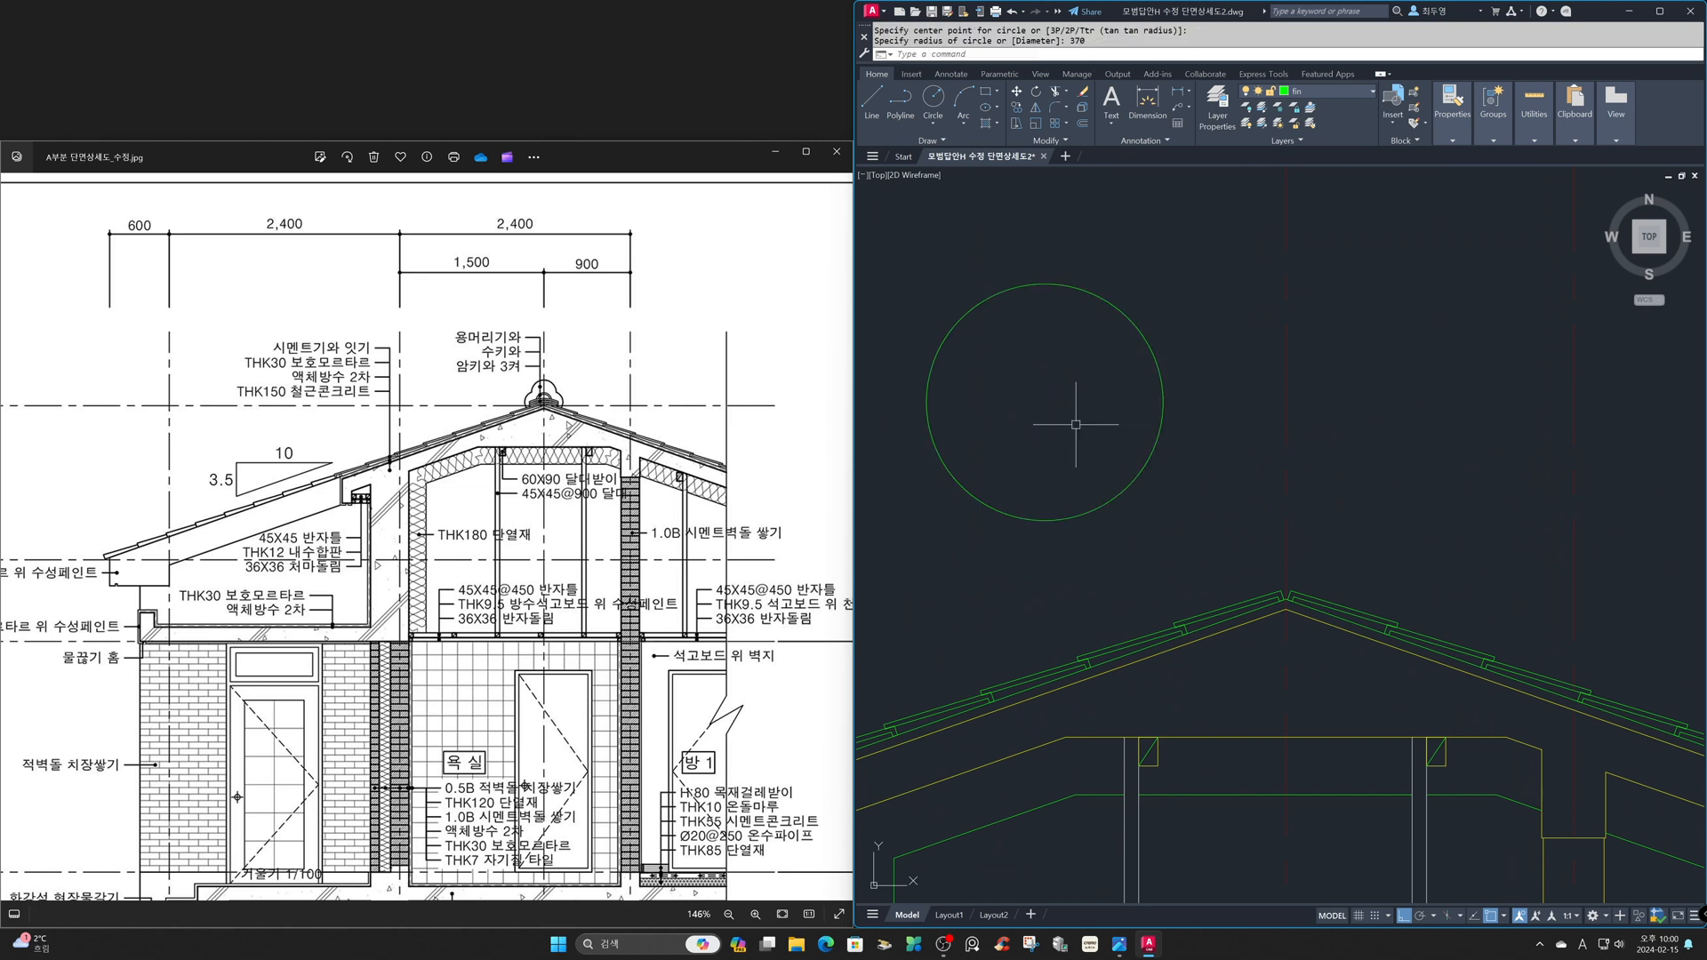
- Turn object snap off and offset the circle 15 inward
key(F3)
key(Return)
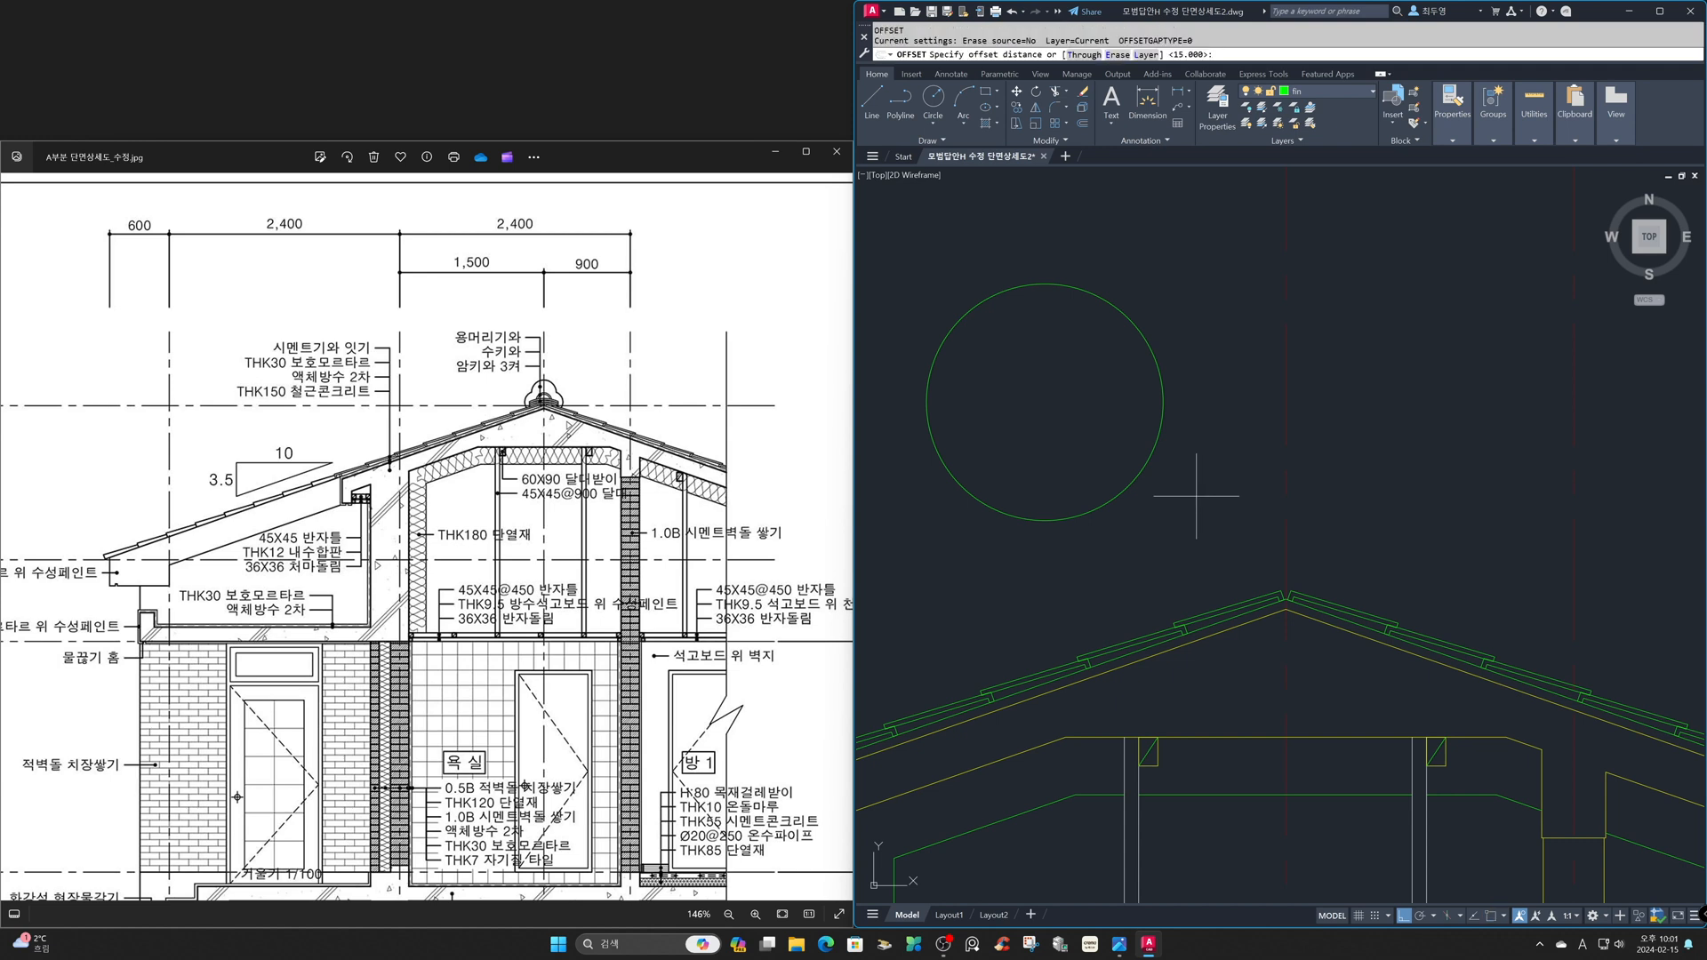
key(Return)
click(1141, 468)
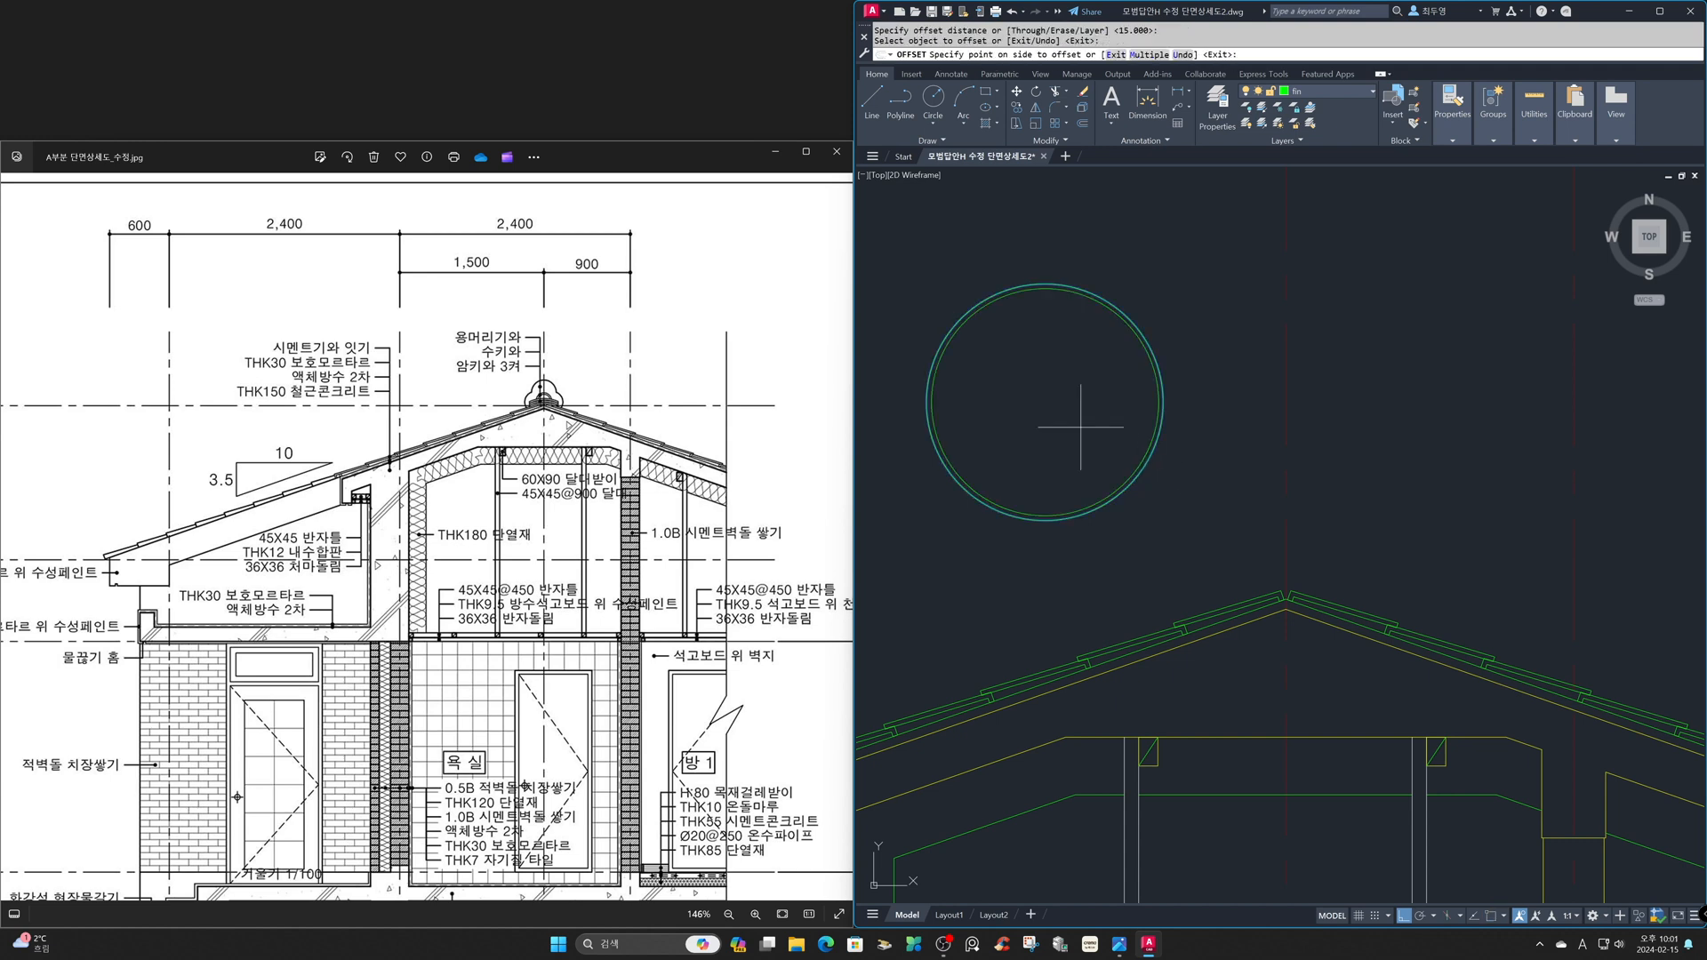
click(1058, 413)
key(Return)
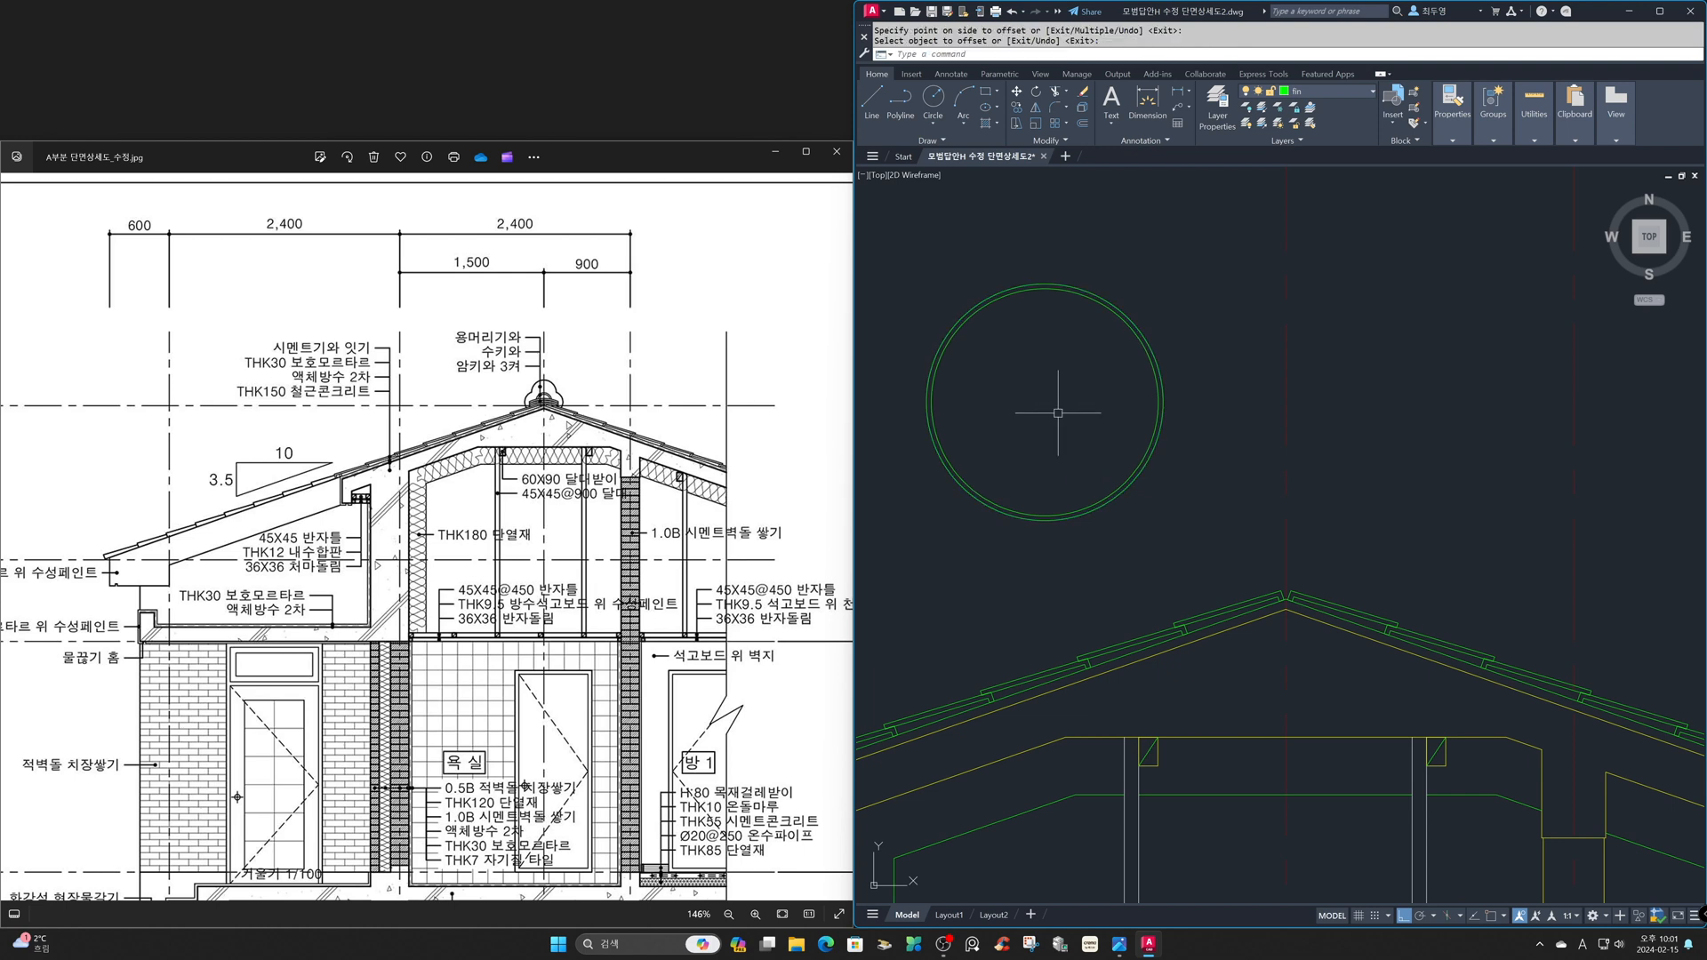
- Draw a vertical line from the circles' center up past their upper edge
text(l)
key(Return)
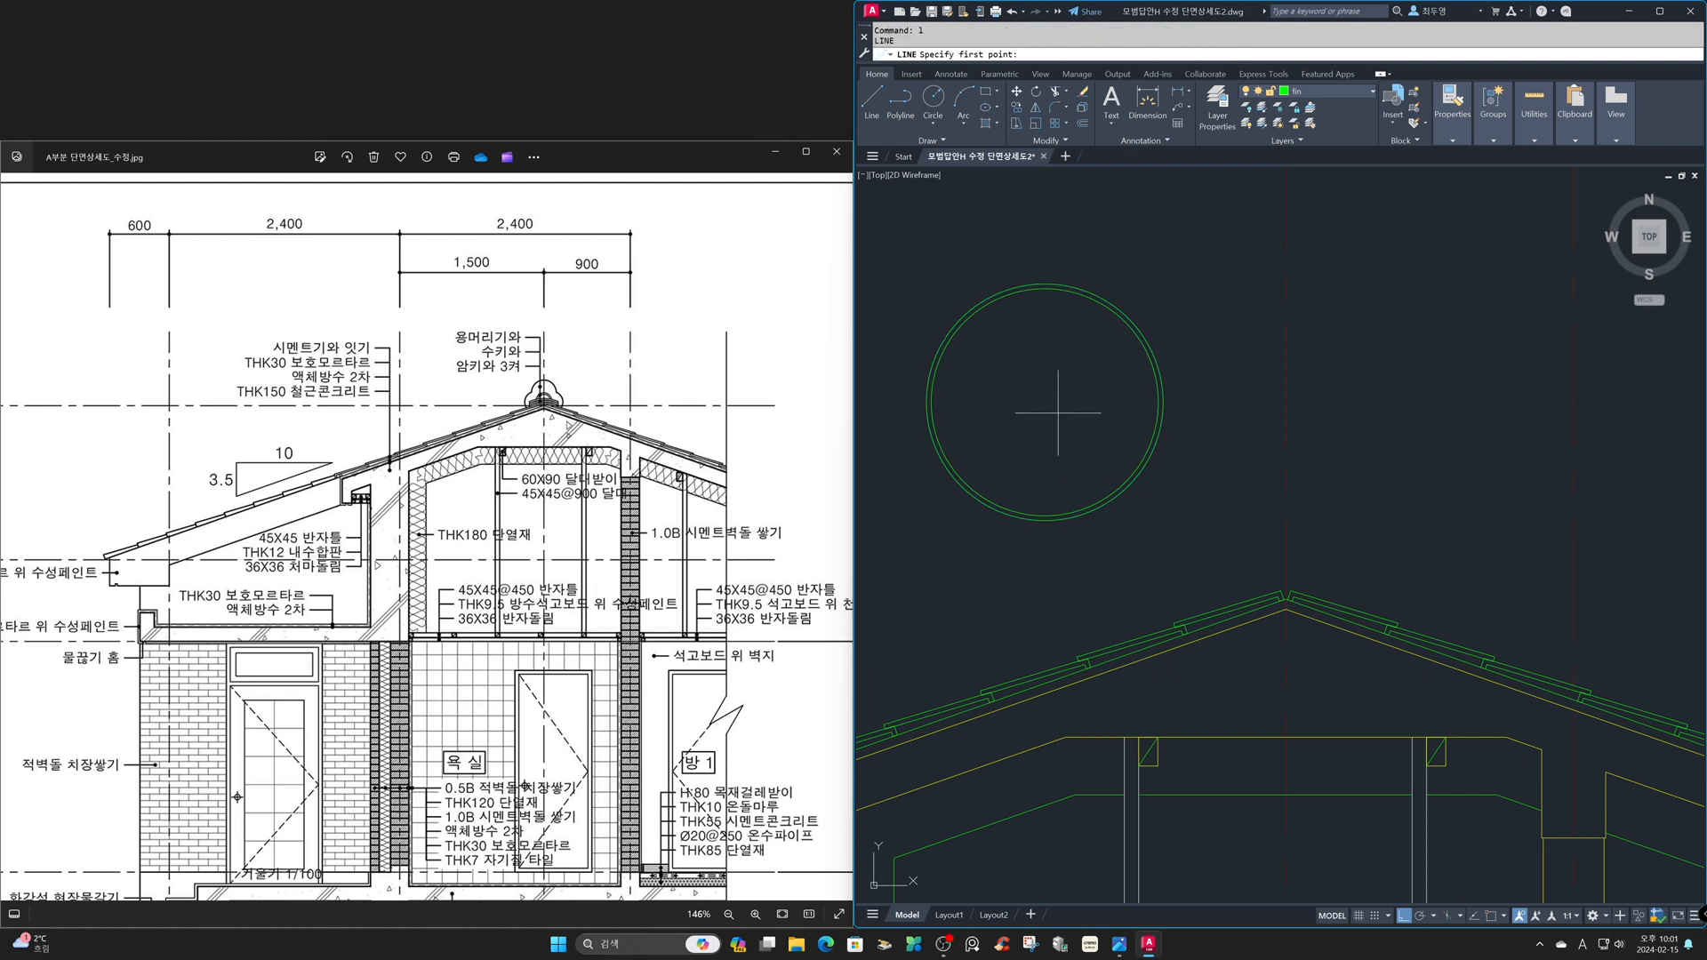
shift+right_click(1058, 412)
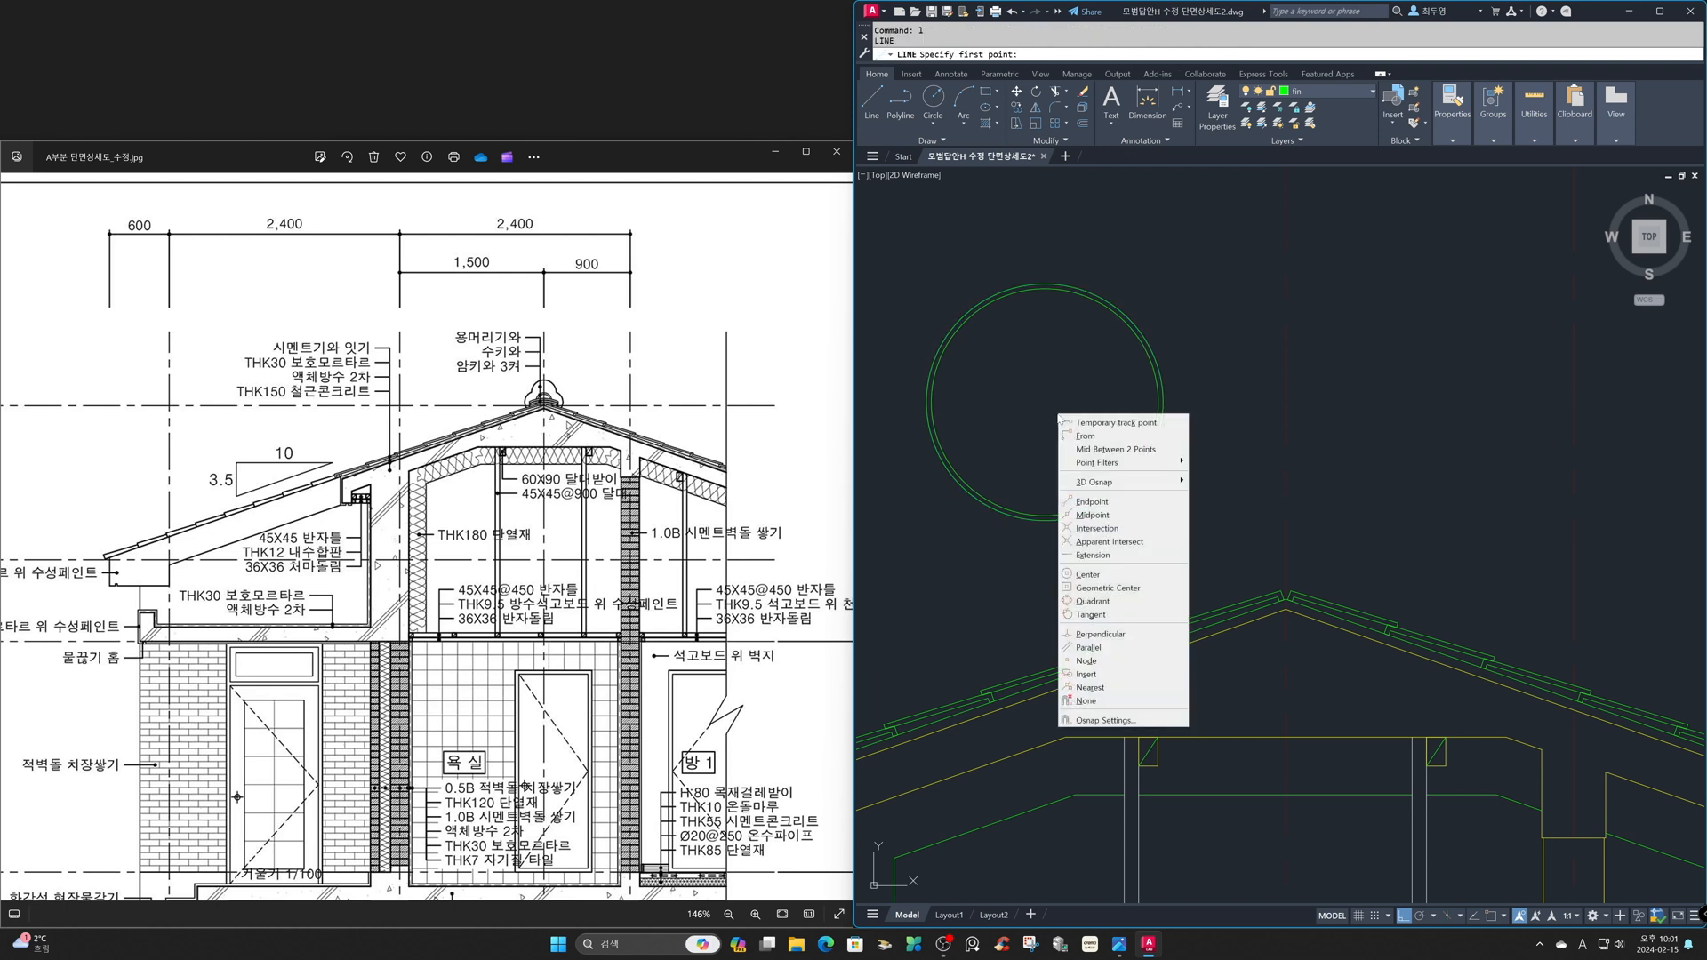
click(1102, 574)
click(1118, 484)
click(1078, 198)
key(Return)
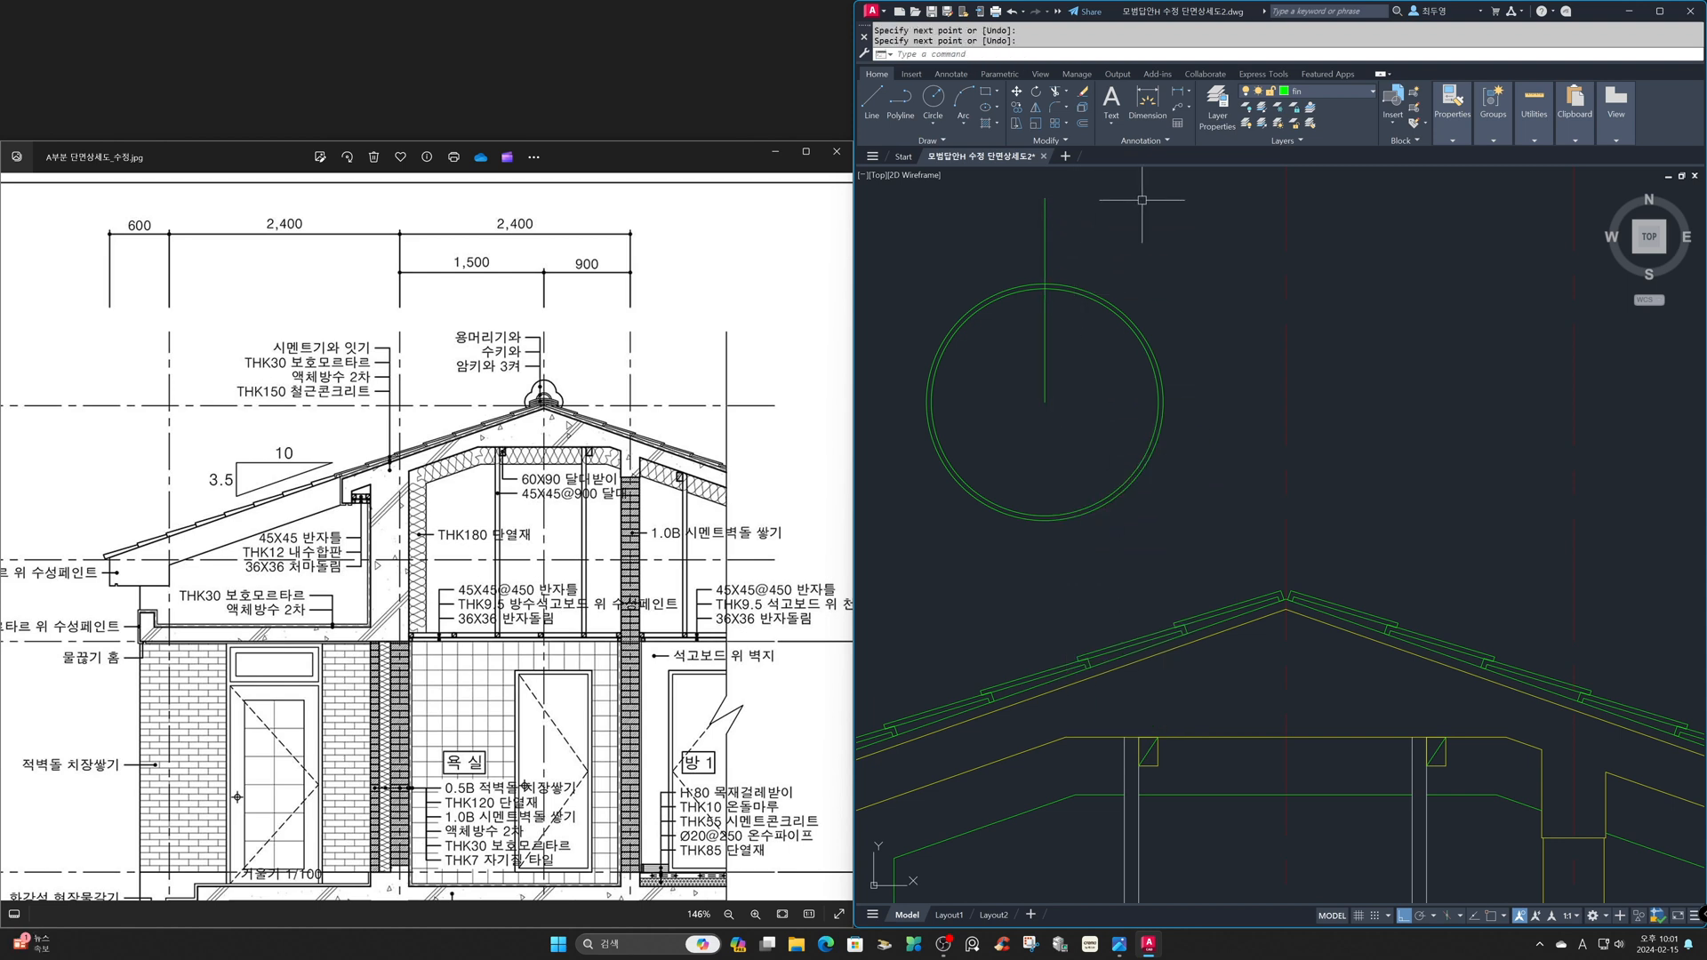
- Offset the vertical center line 150 to both sides
key(Return)
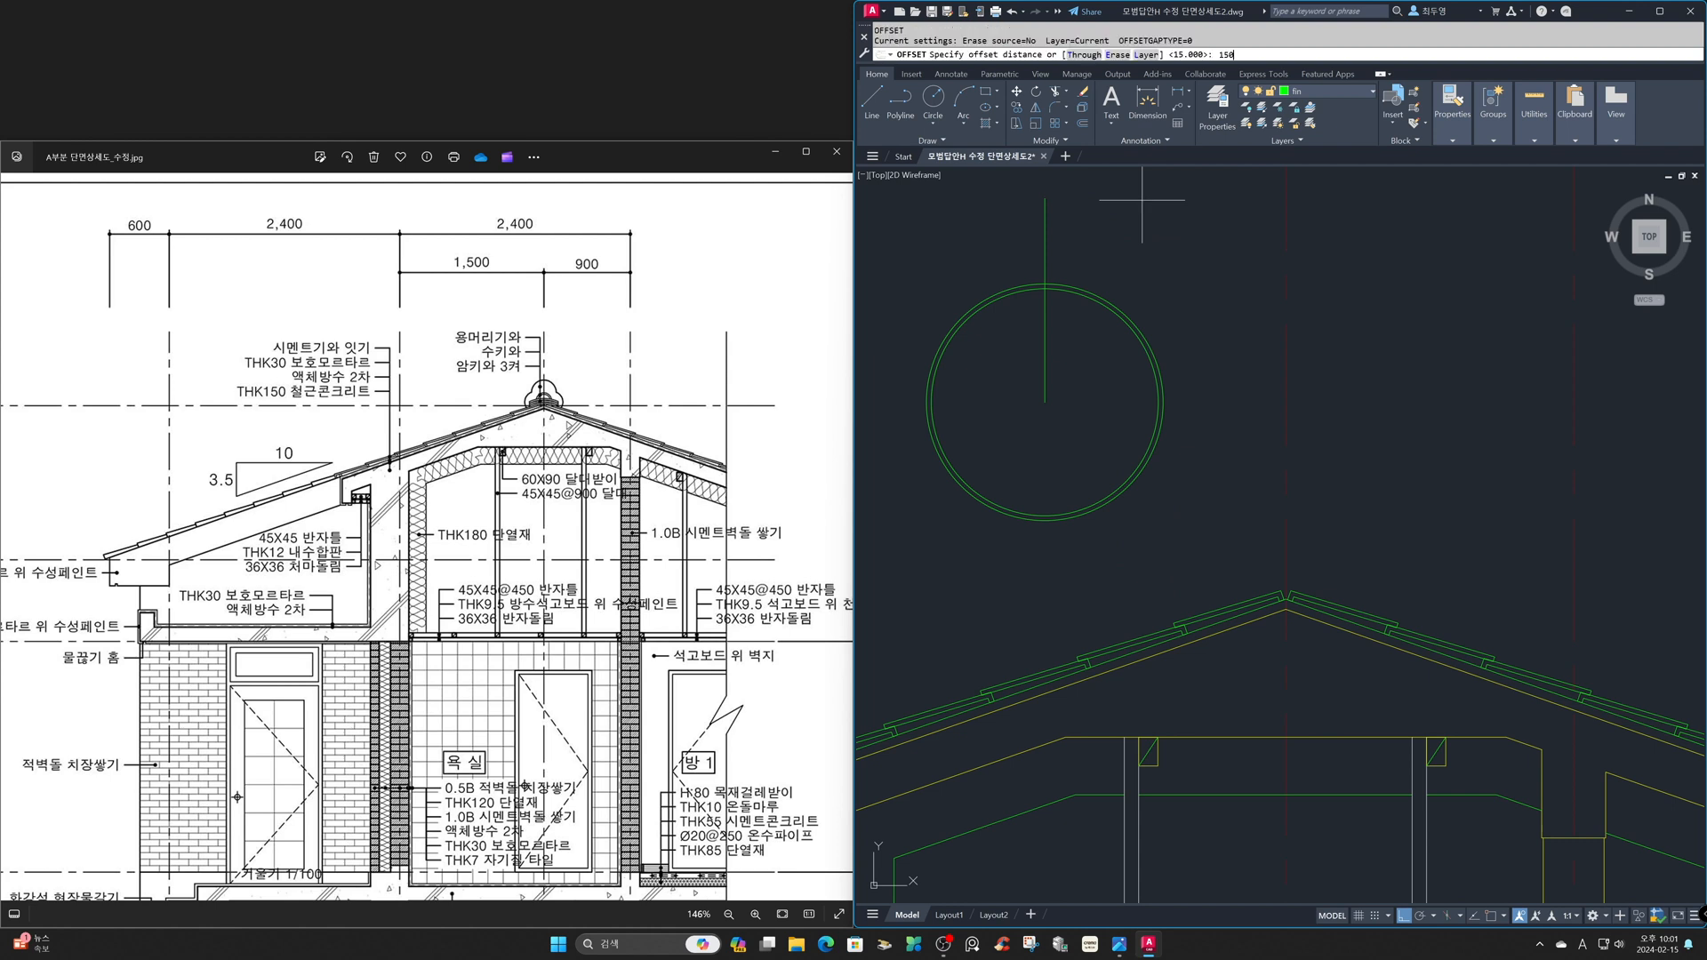
key(Return)
click(1046, 213)
click(970, 221)
click(1044, 223)
click(1125, 227)
key(Return)
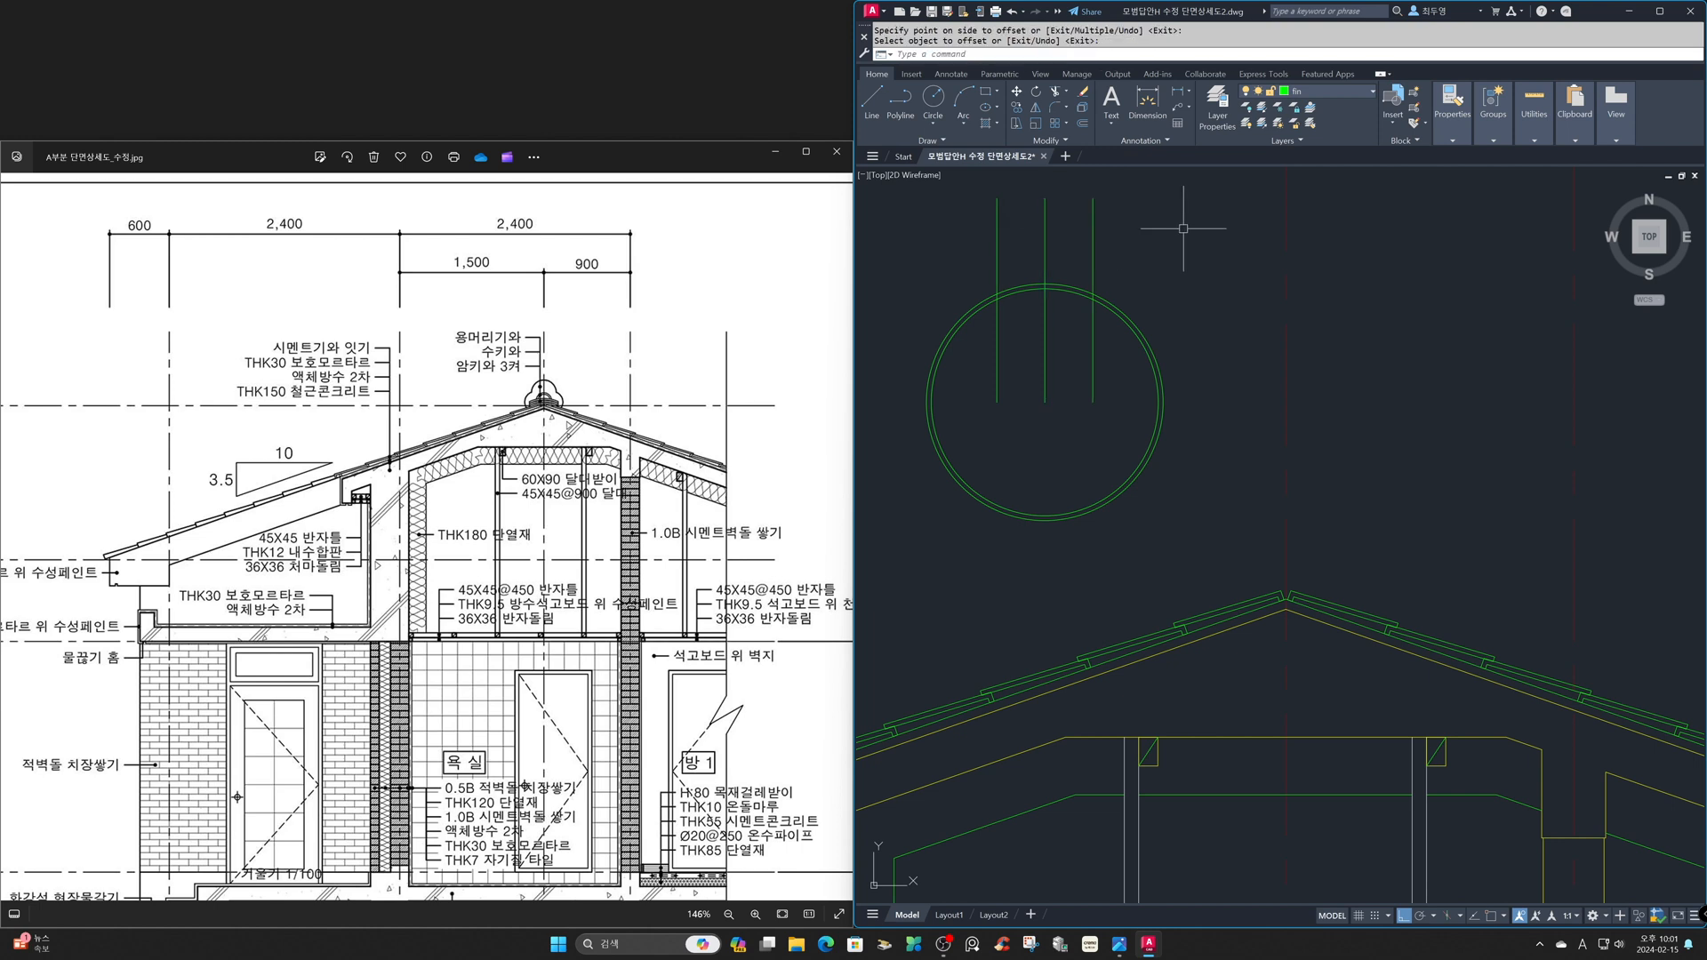
- Erase the original vertical line through the circles' center
text(e)
key(Return)
click(1045, 229)
key(Return)
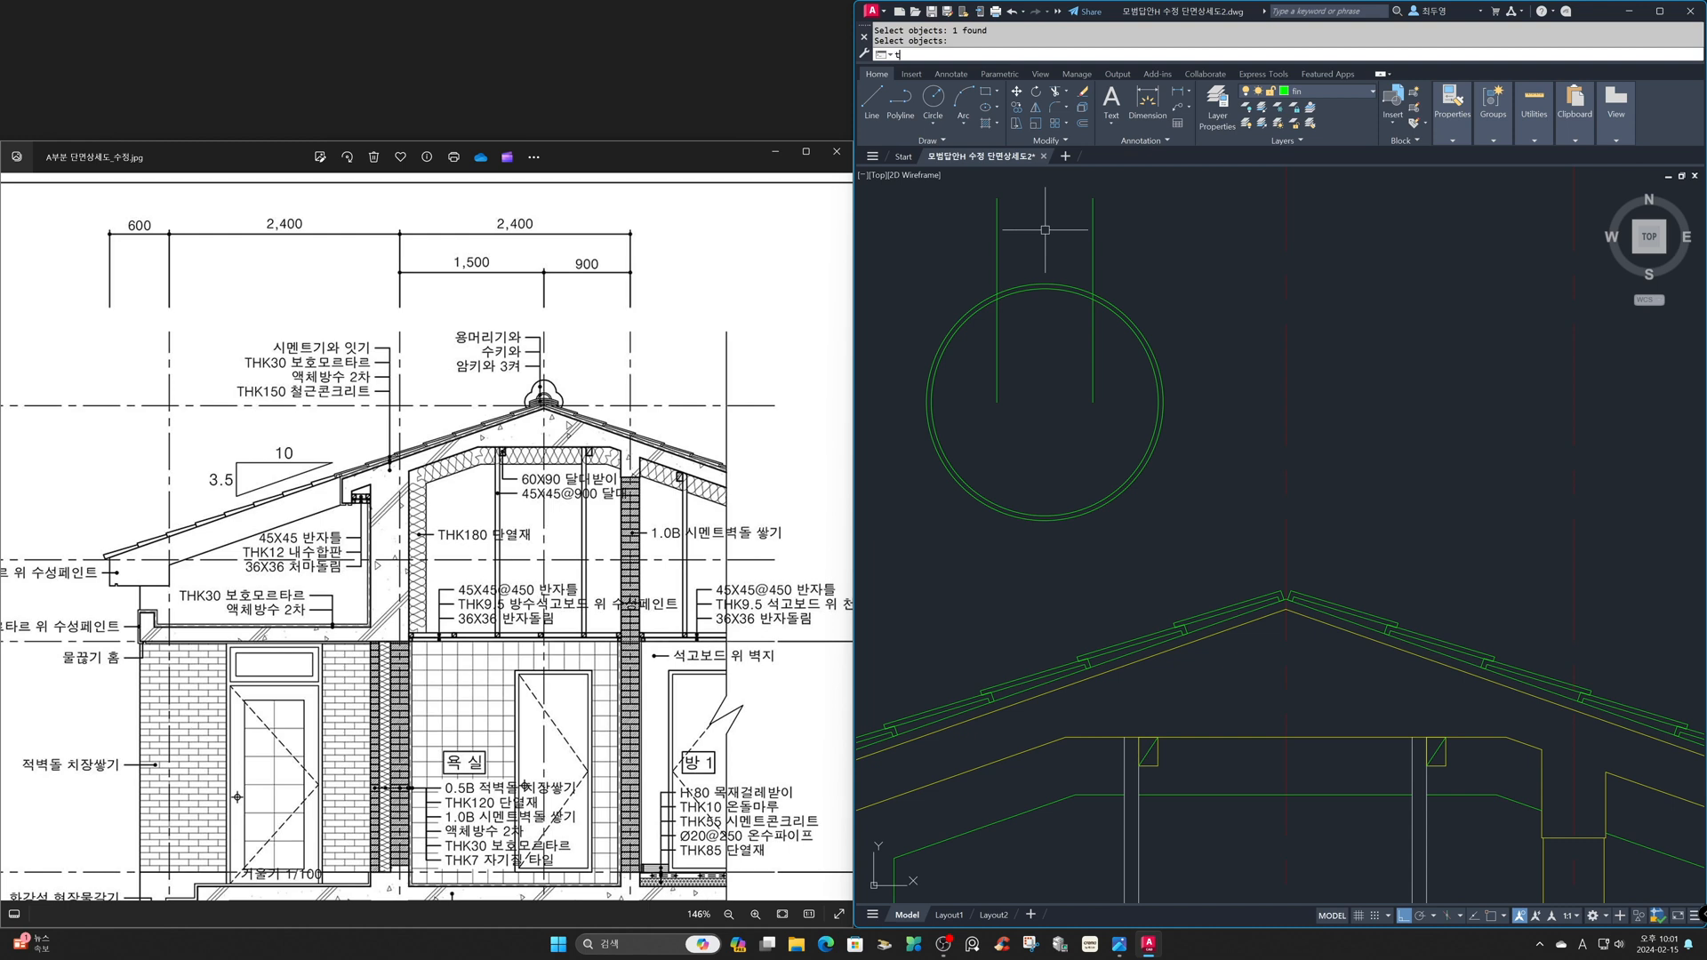
- Trim the circles and the two vertical lines to leave only the closed curved tile piece between them
key(Return)
key(Return)
click(1148, 240)
click(964, 229)
click(912, 325)
click(1168, 354)
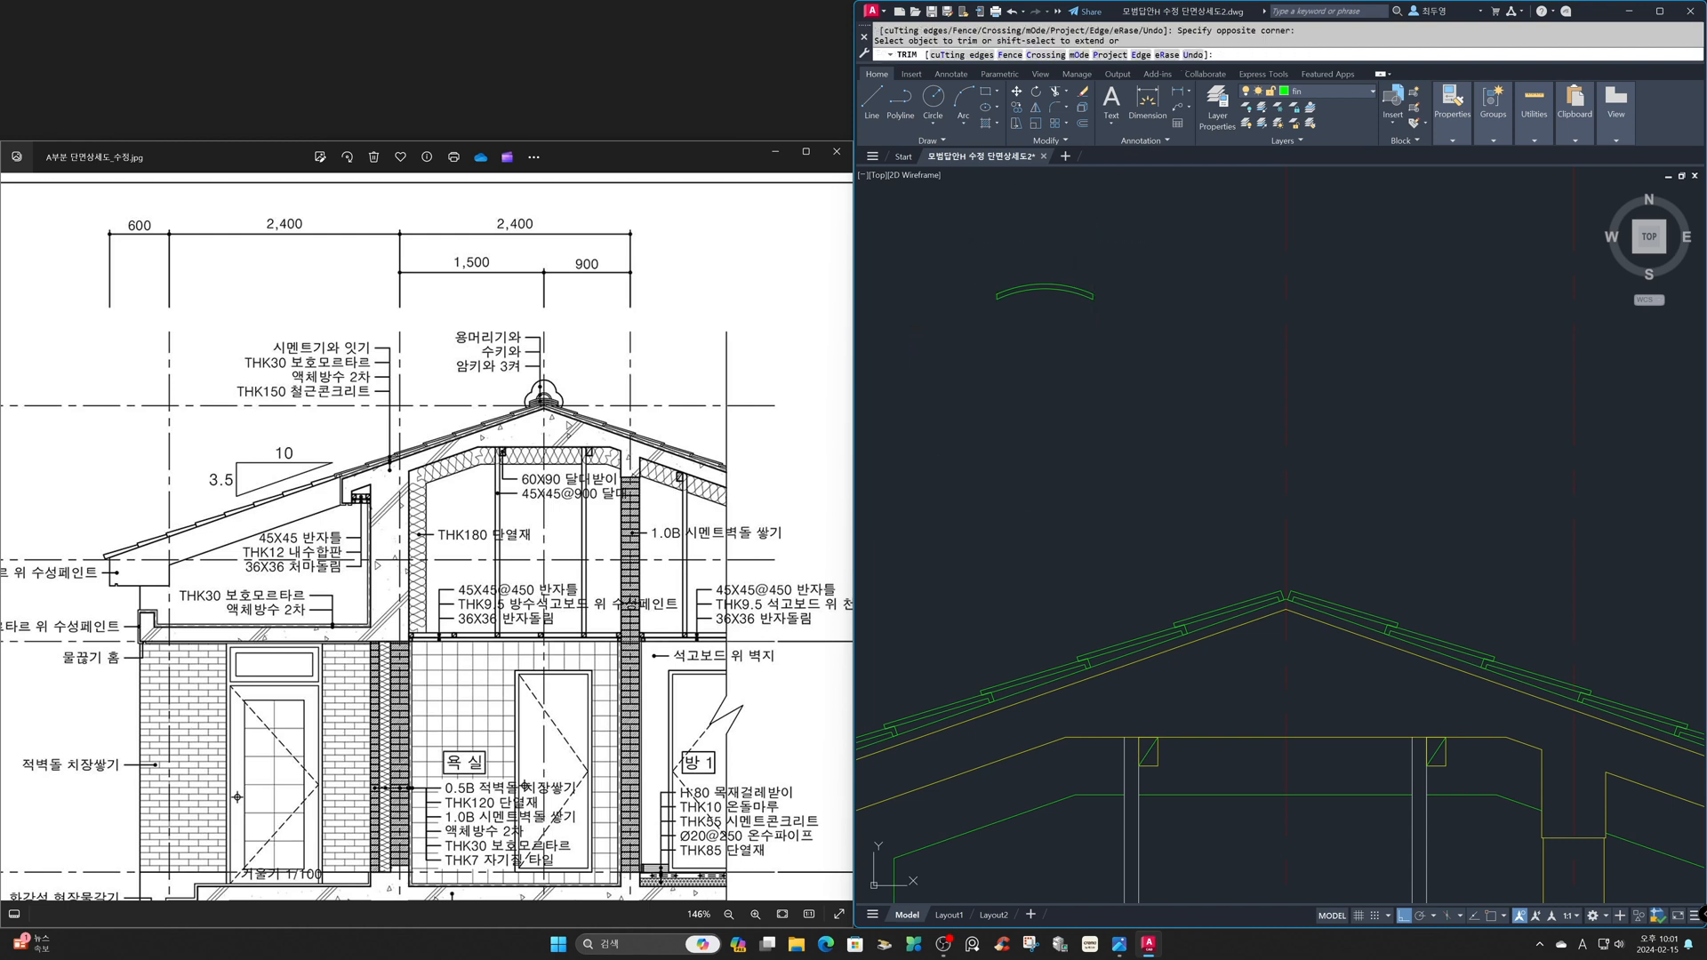
- Copy the curved tile piece downward twice, at distances of 20 and 40
key(Return)
text(cp)
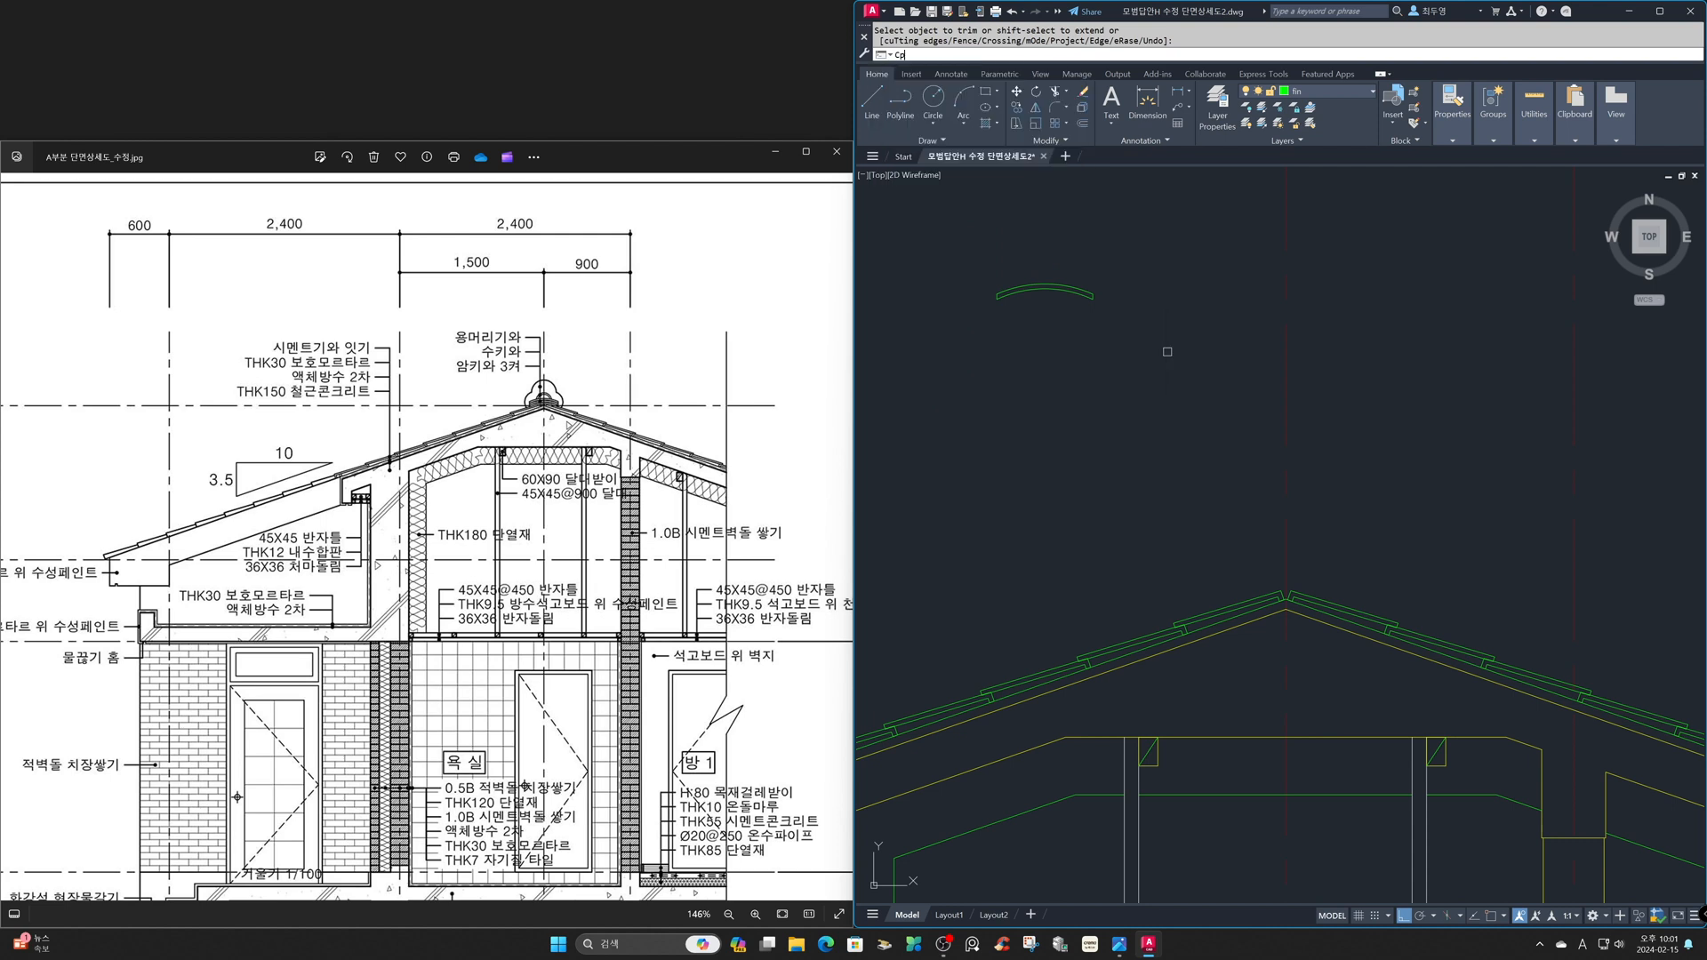
text(o)
key(Return)
click(1167, 352)
click(948, 259)
key(Return)
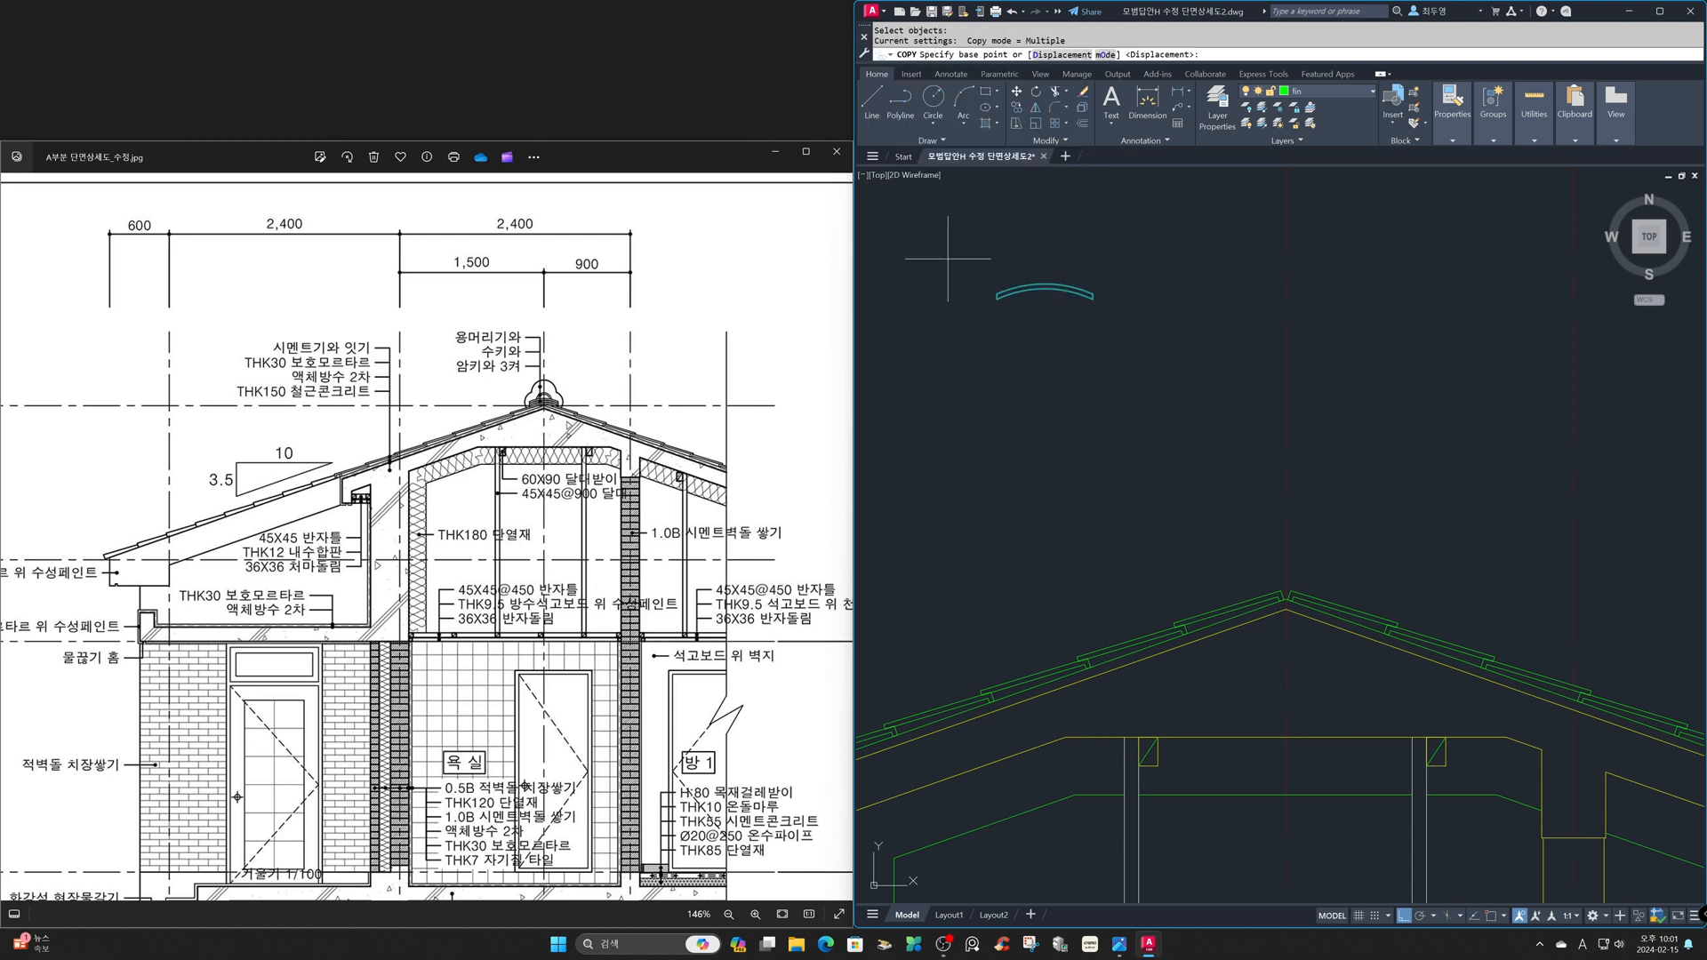
click(1175, 248)
text(20)
key(Return)
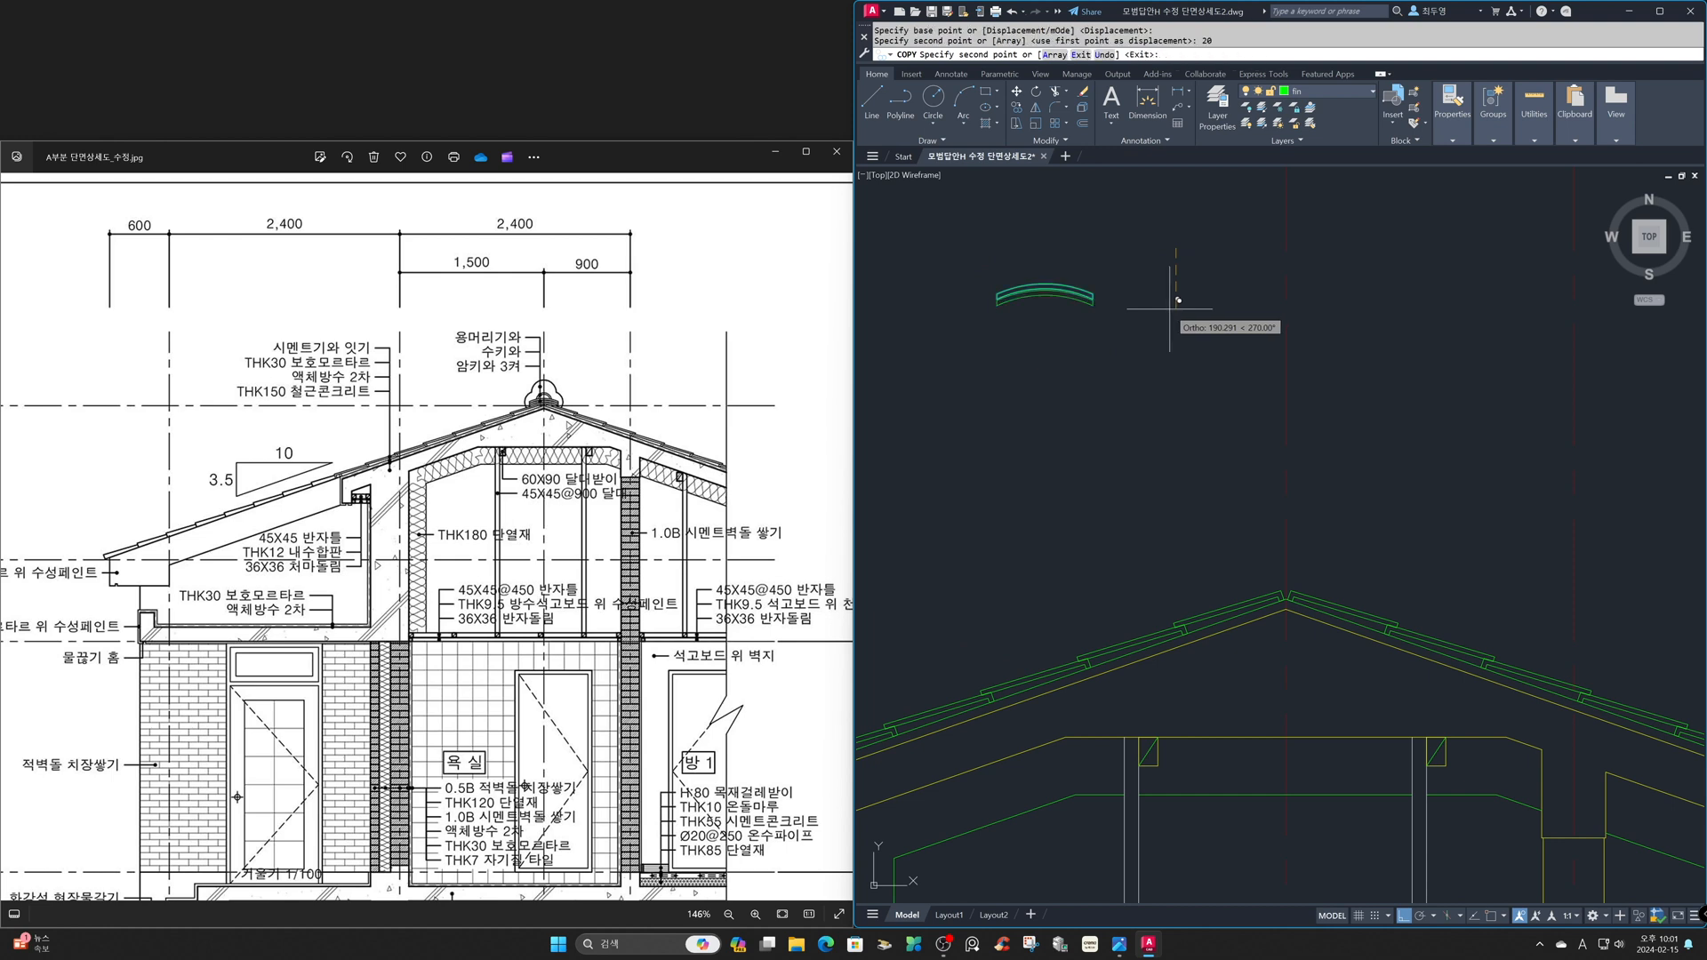
text(40)
key(Return)
- Move the three stacked curved tiles straight down to just above the level of the roof ridge
key(Return)
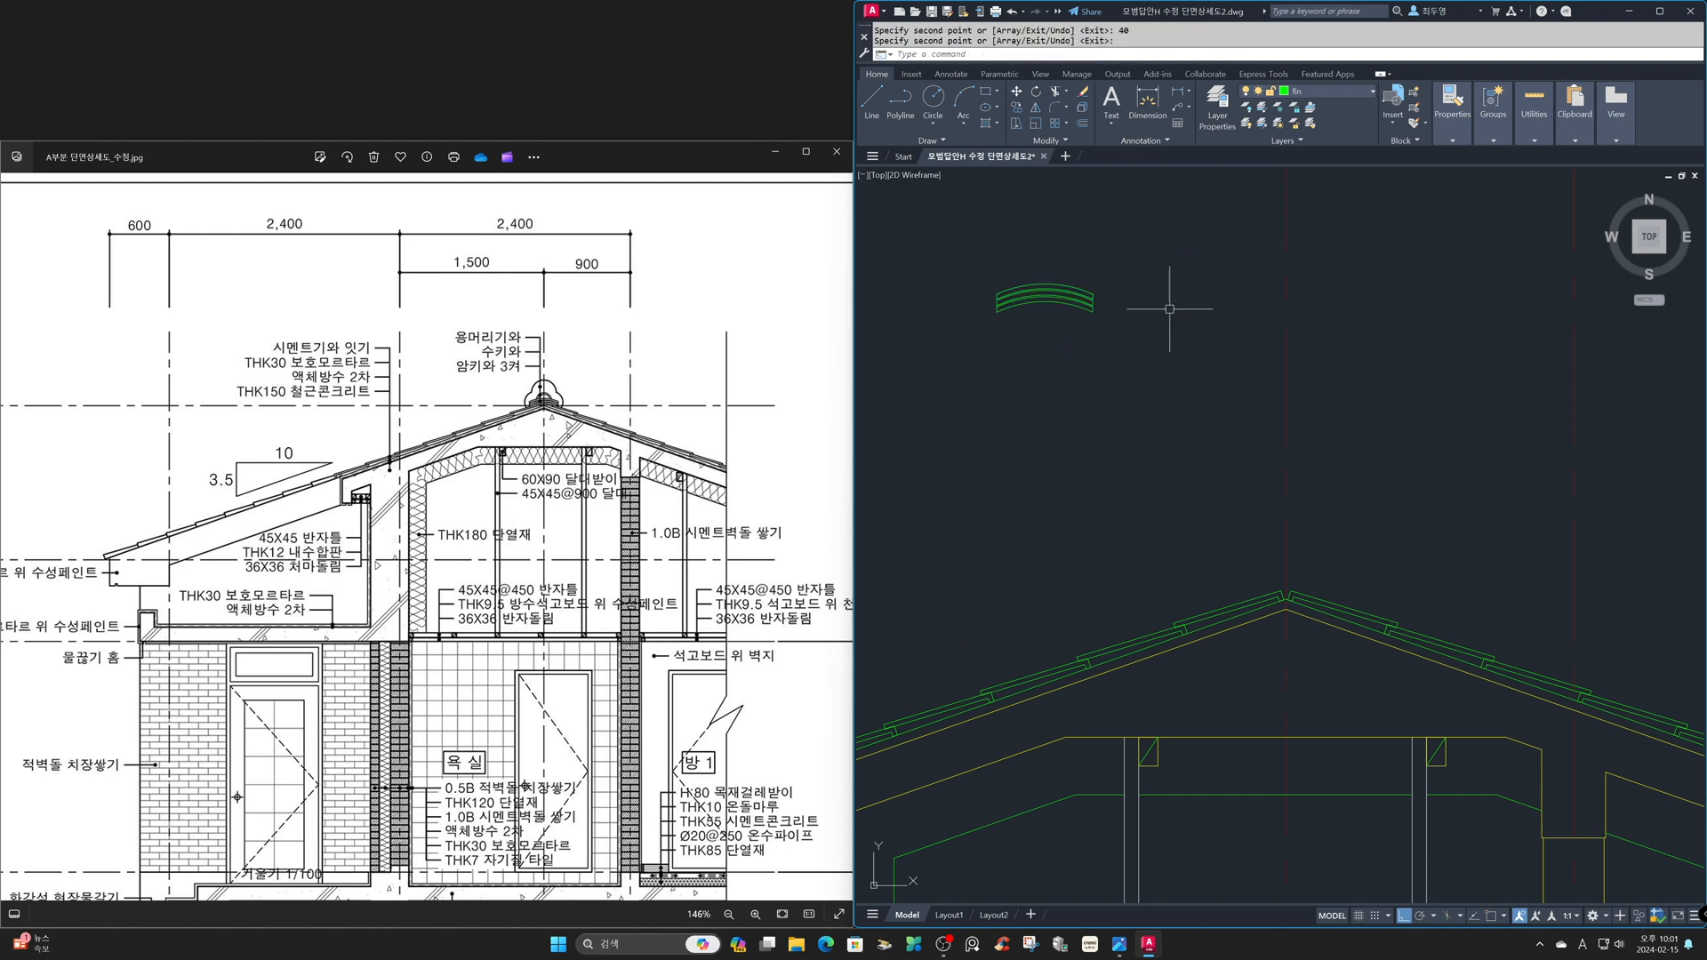
text(m)
key(Return)
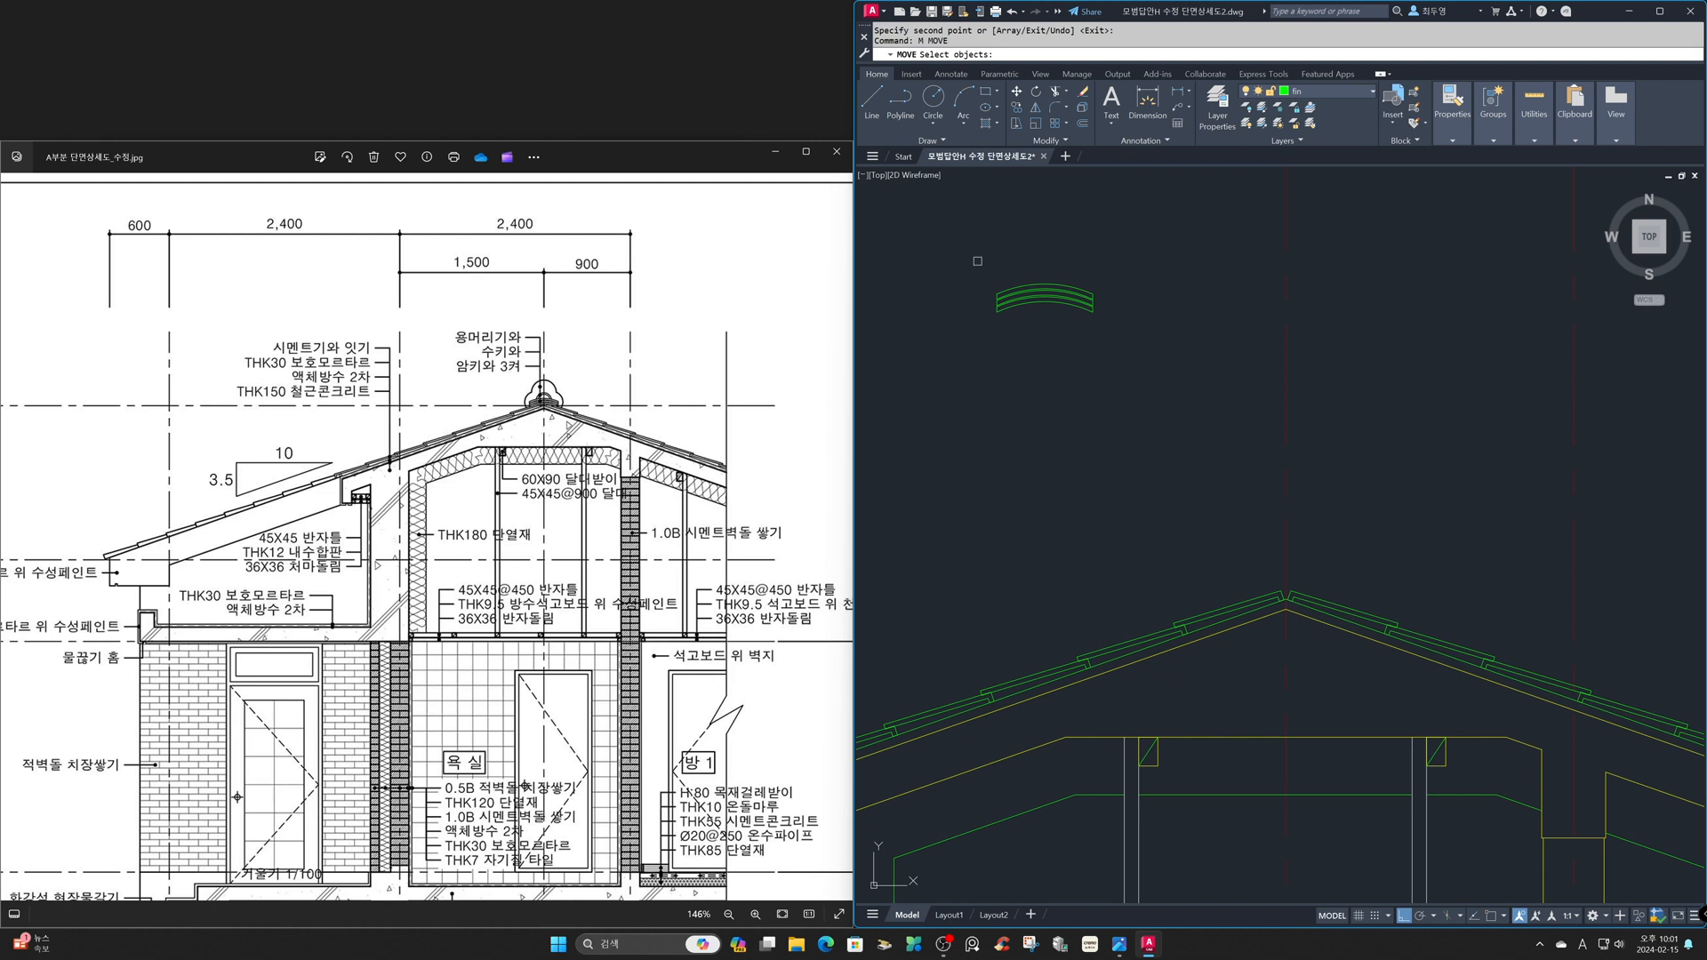
click(957, 254)
click(1136, 355)
key(Return)
click(1191, 309)
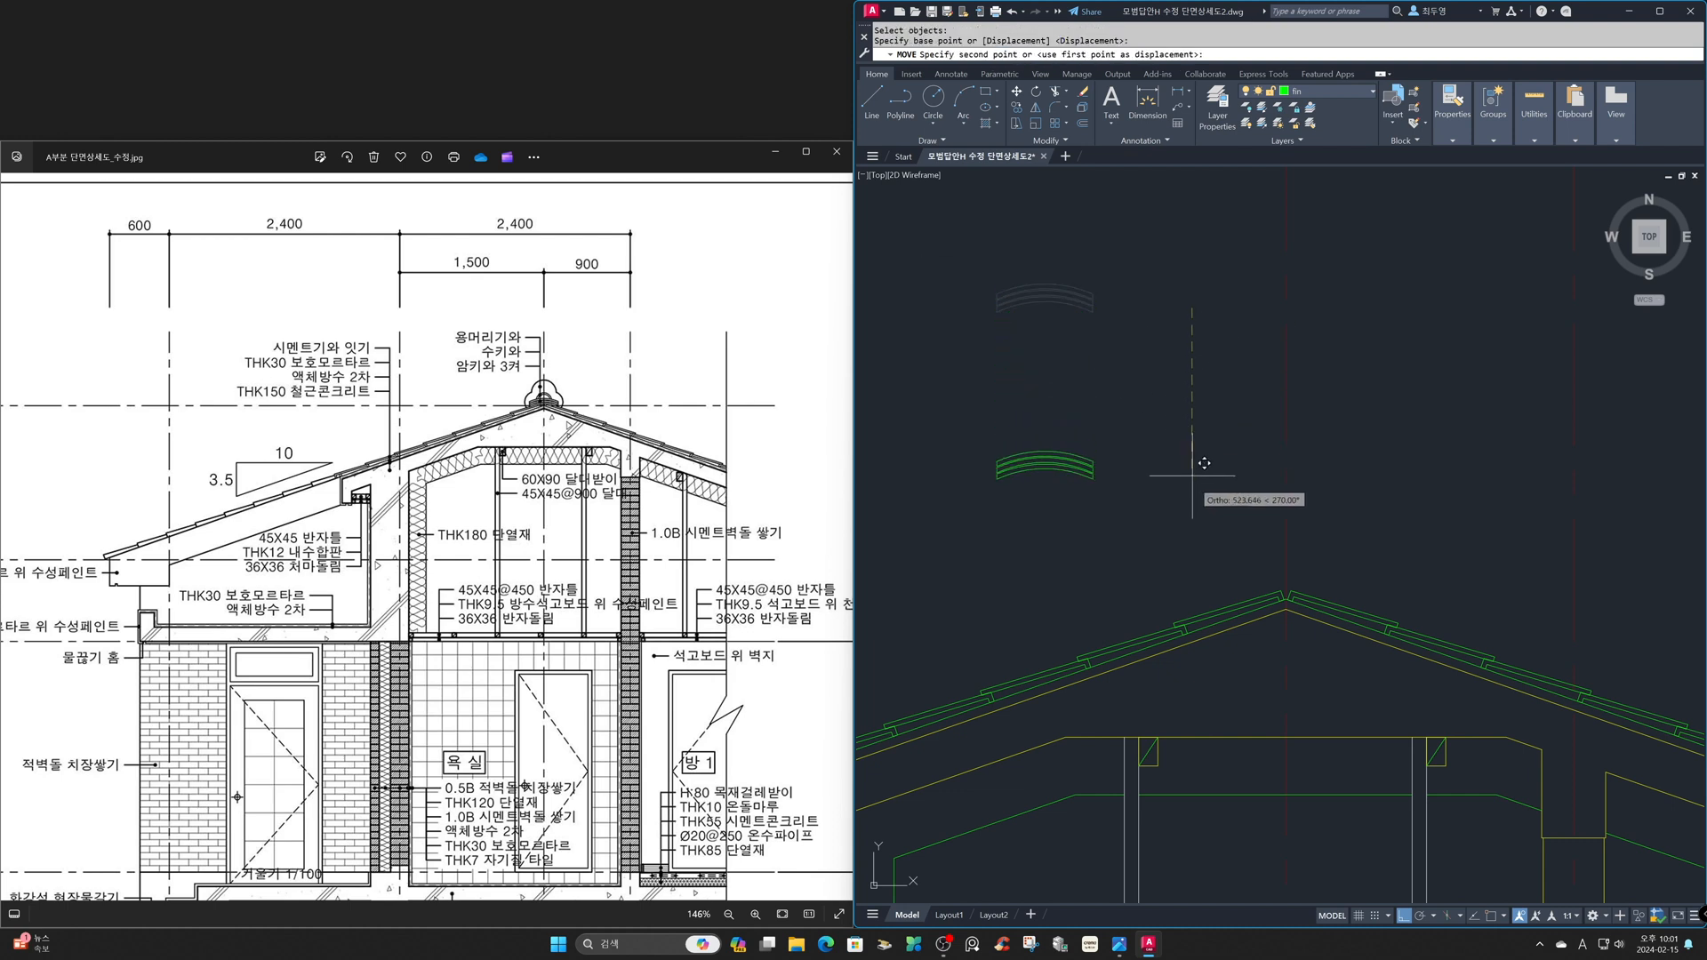
click(1195, 527)
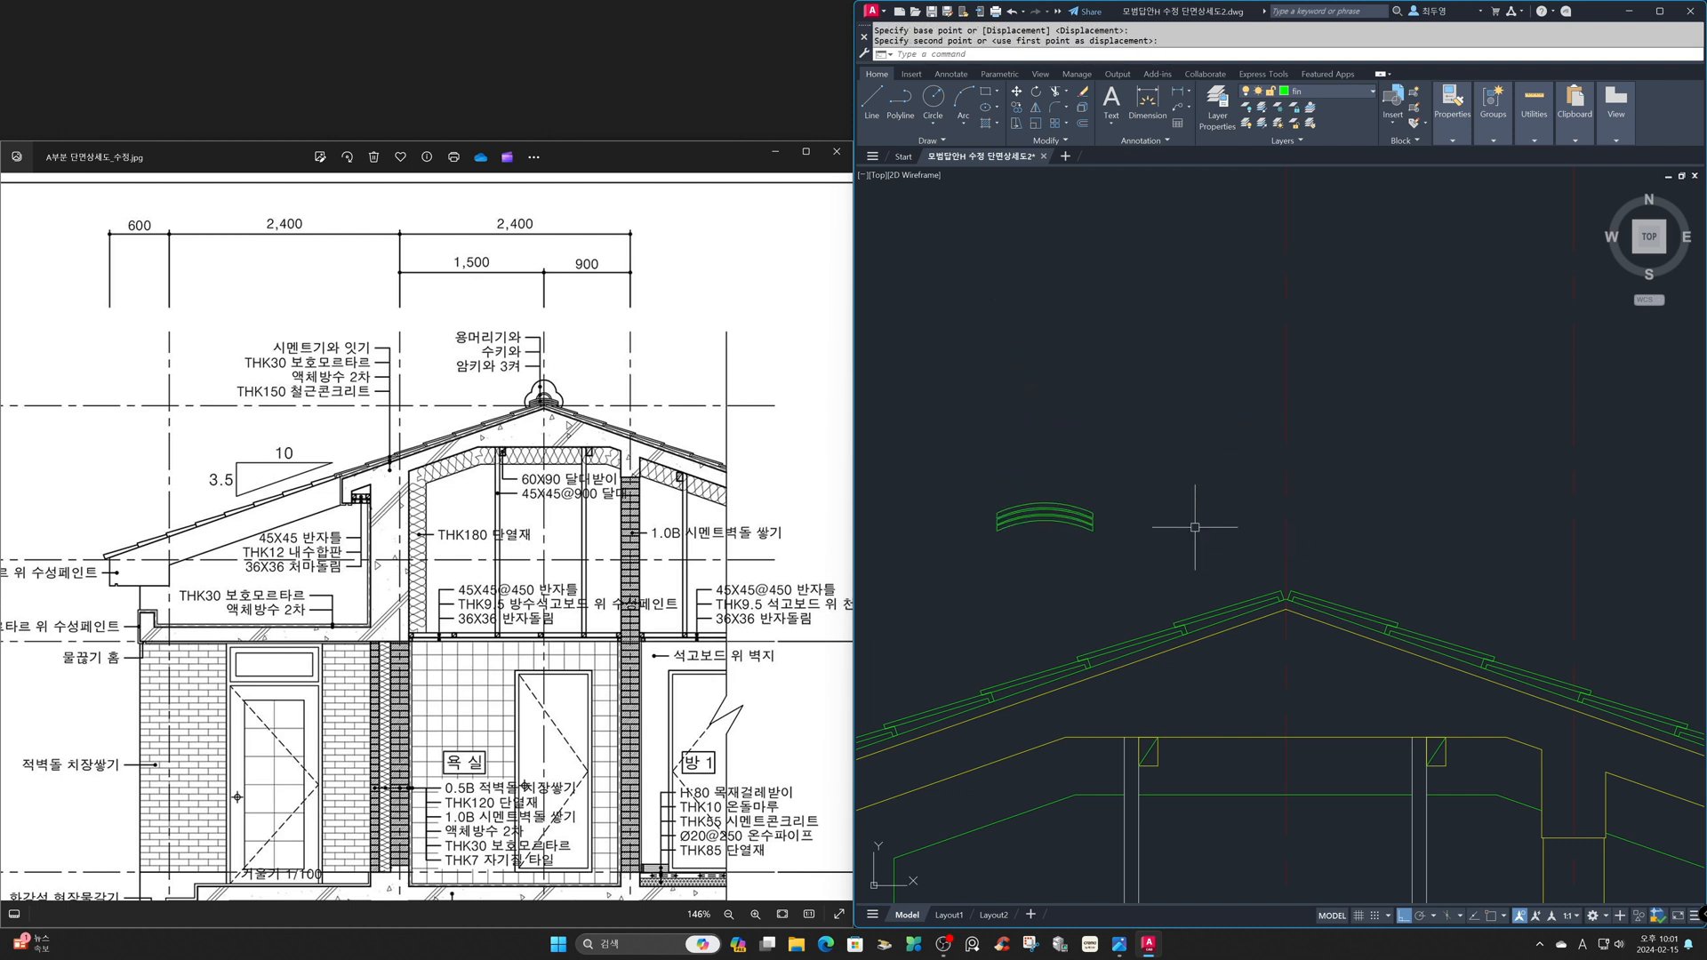
- Draw a circle of radius 80 centered on the midpoint of the middle tile's upper arc
text(z)
key(Return)
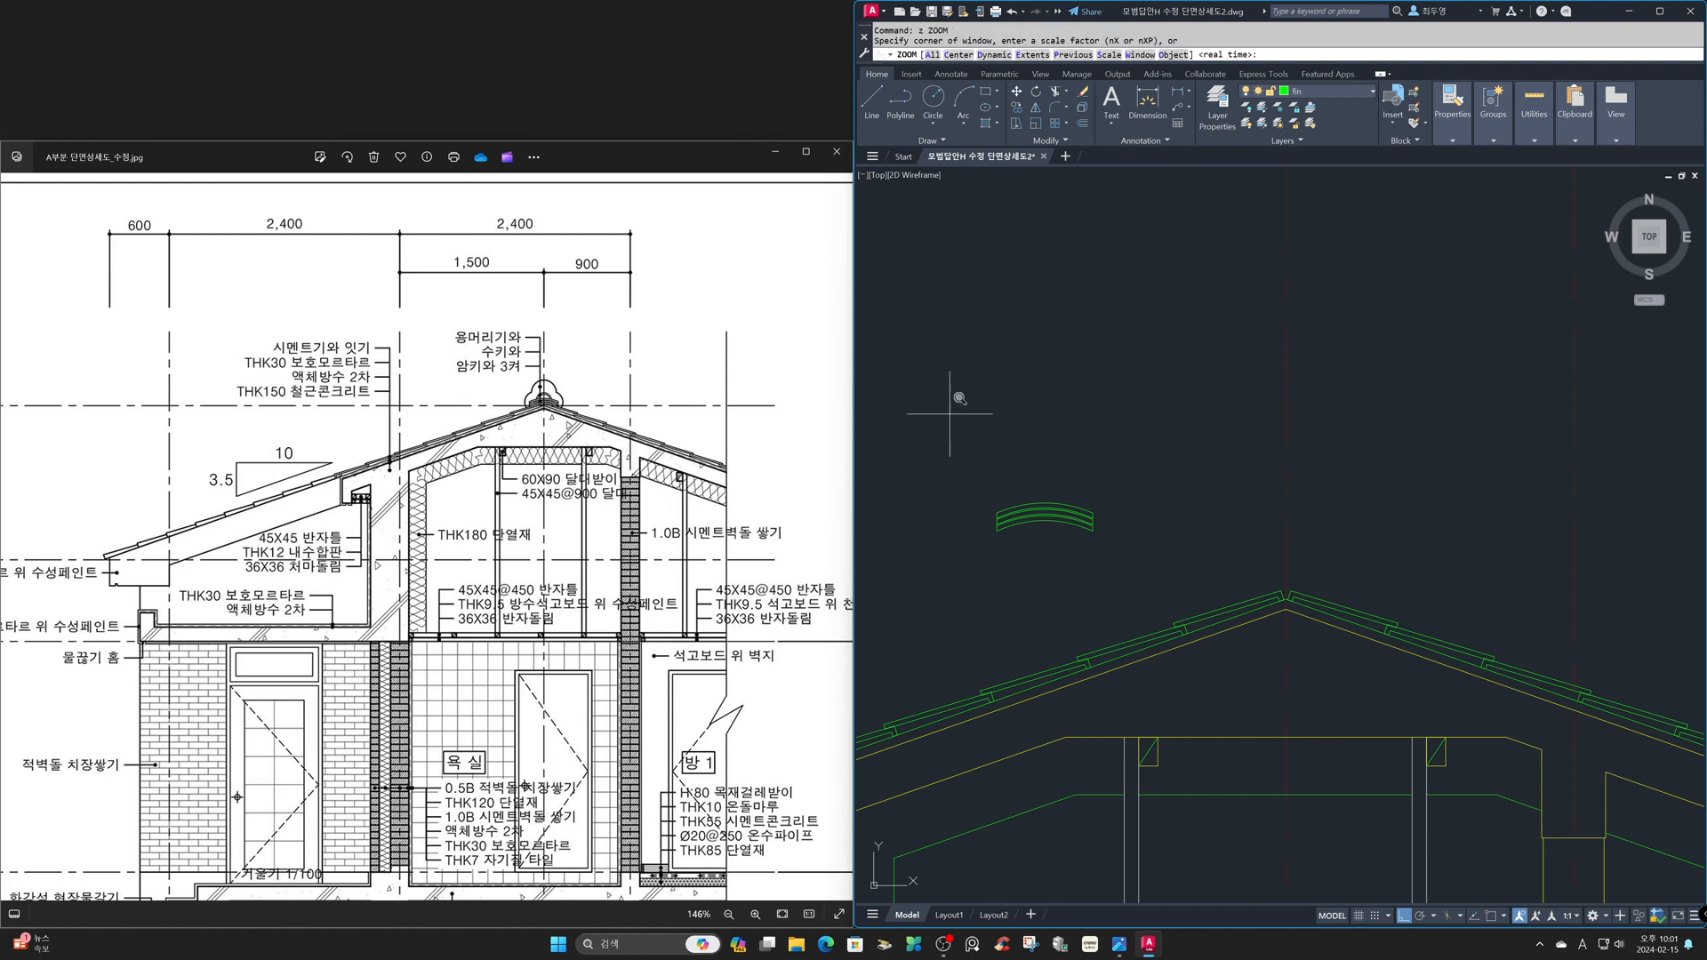
click(940, 400)
click(1156, 613)
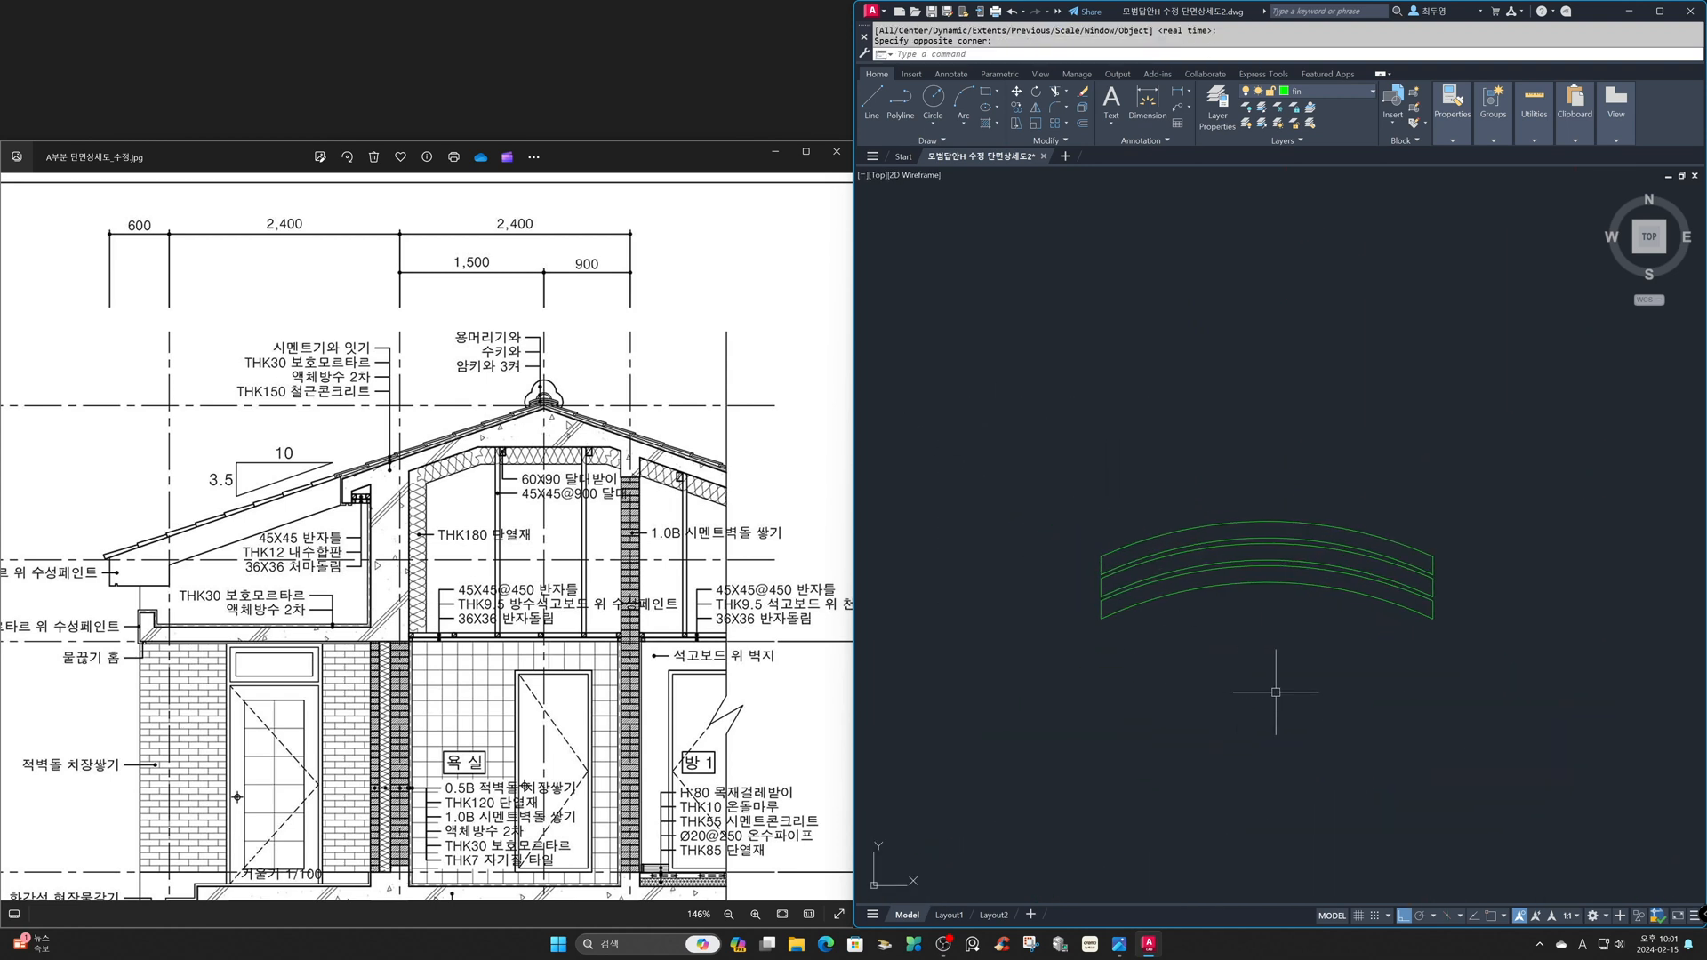
text(c)
key(Return)
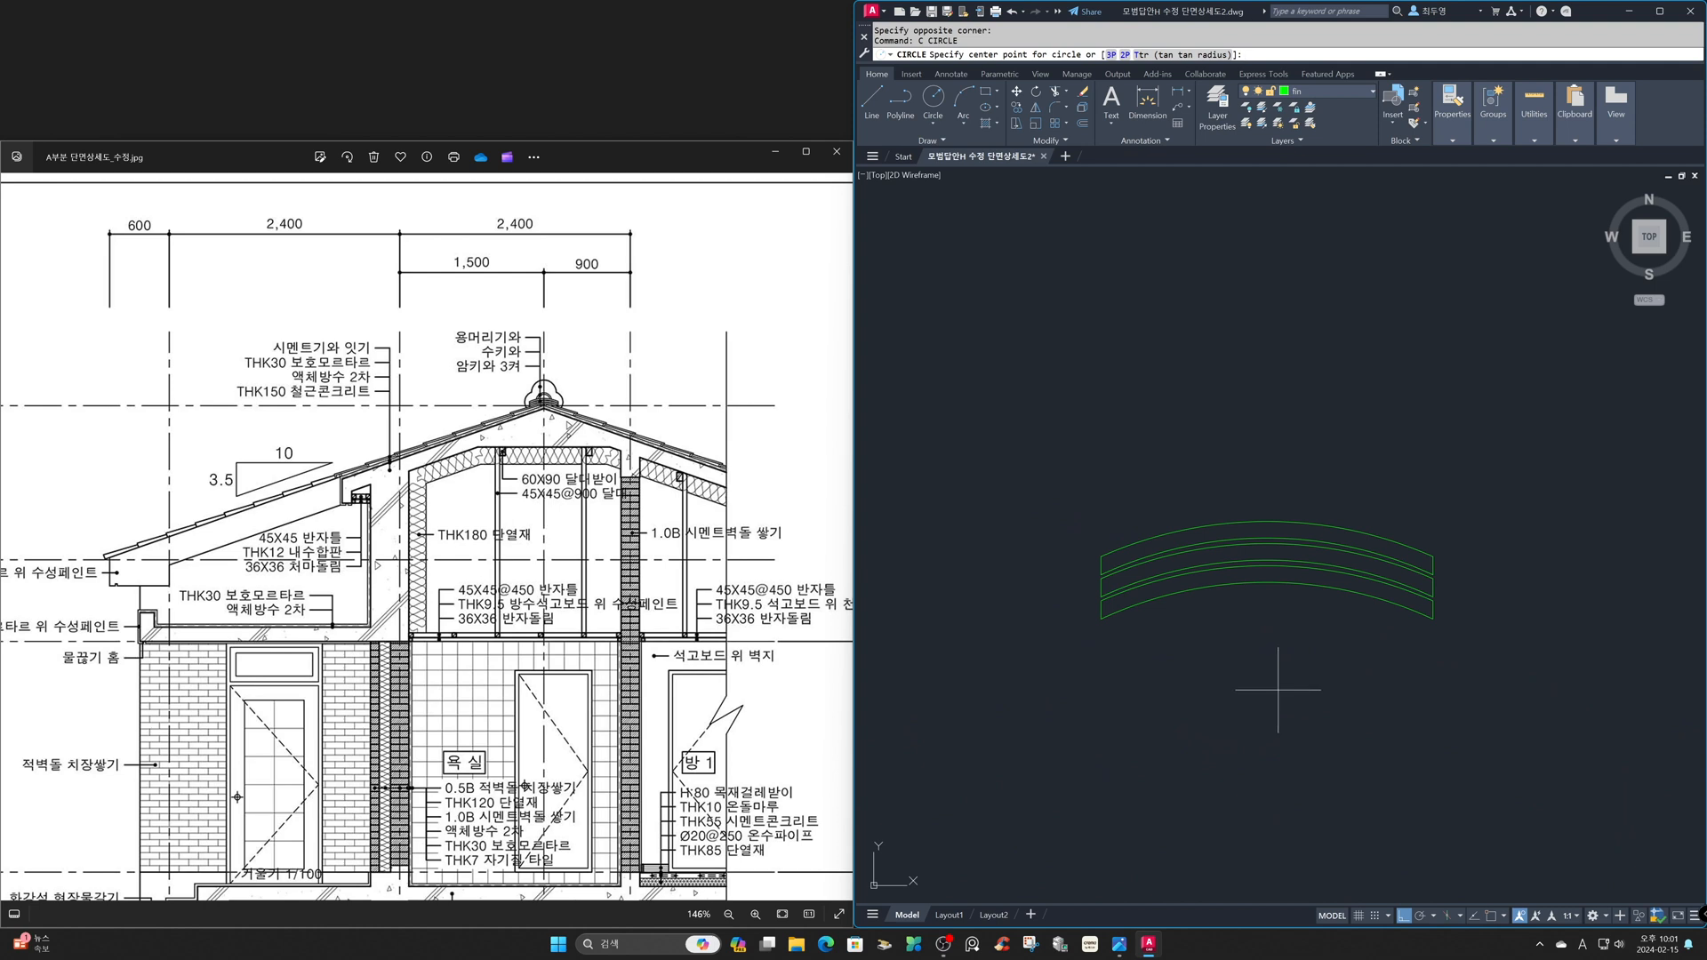
shift+right_click(1277, 689)
click(1315, 480)
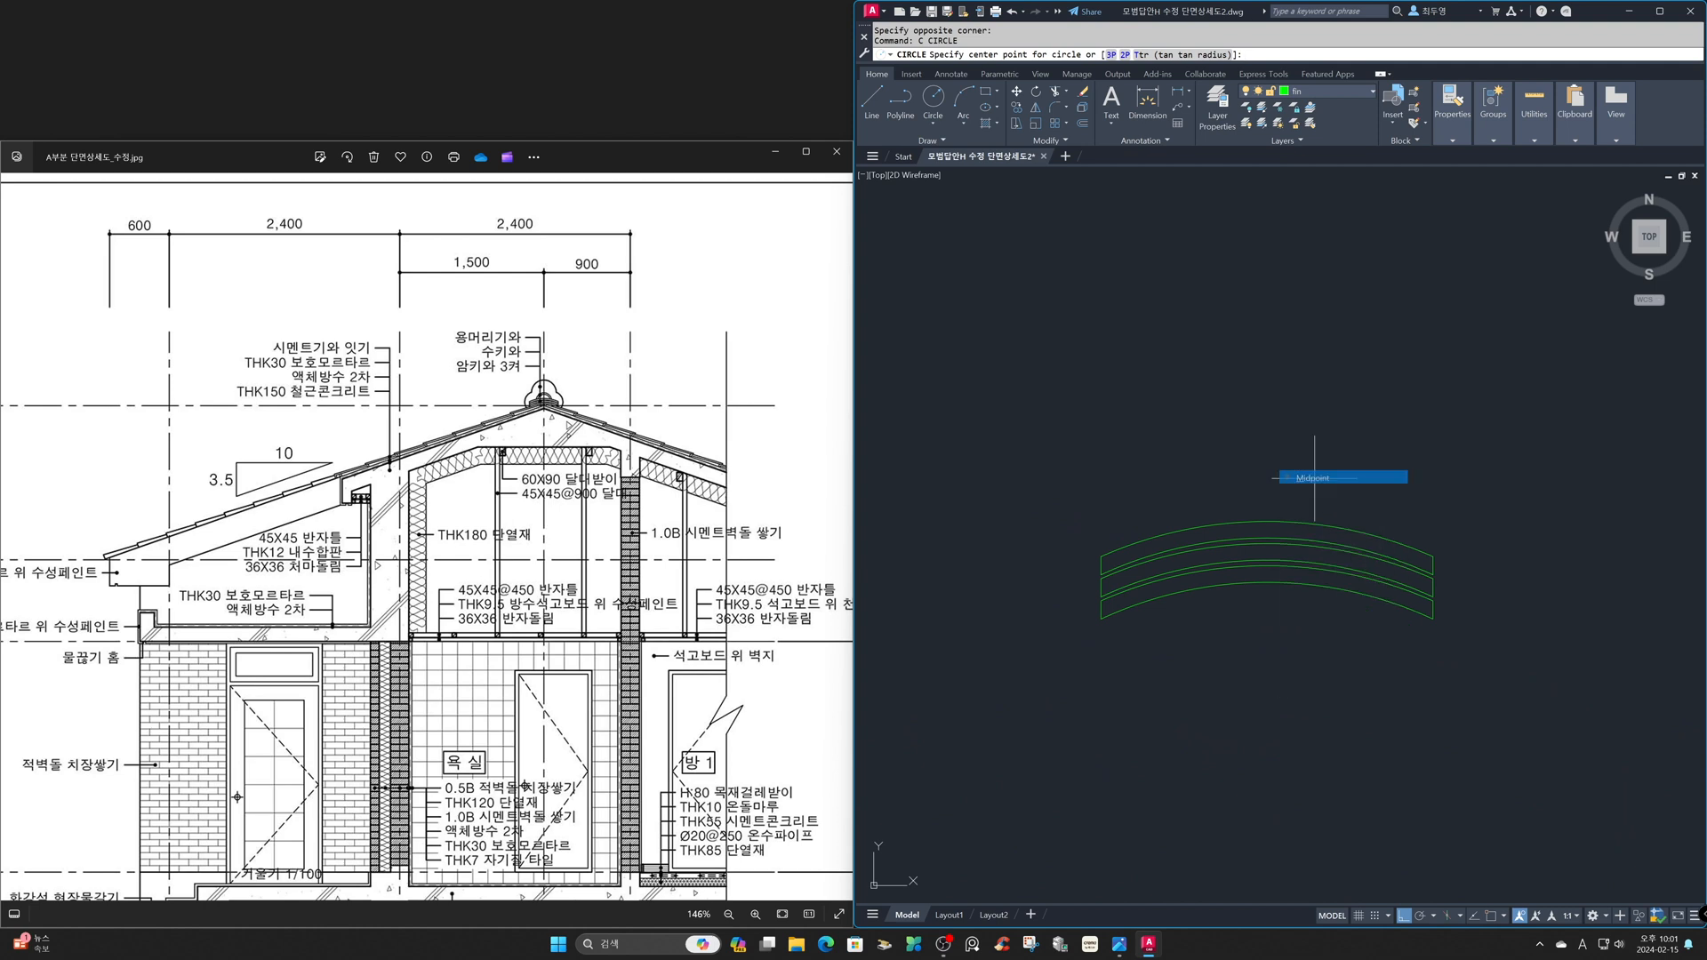
click(1266, 543)
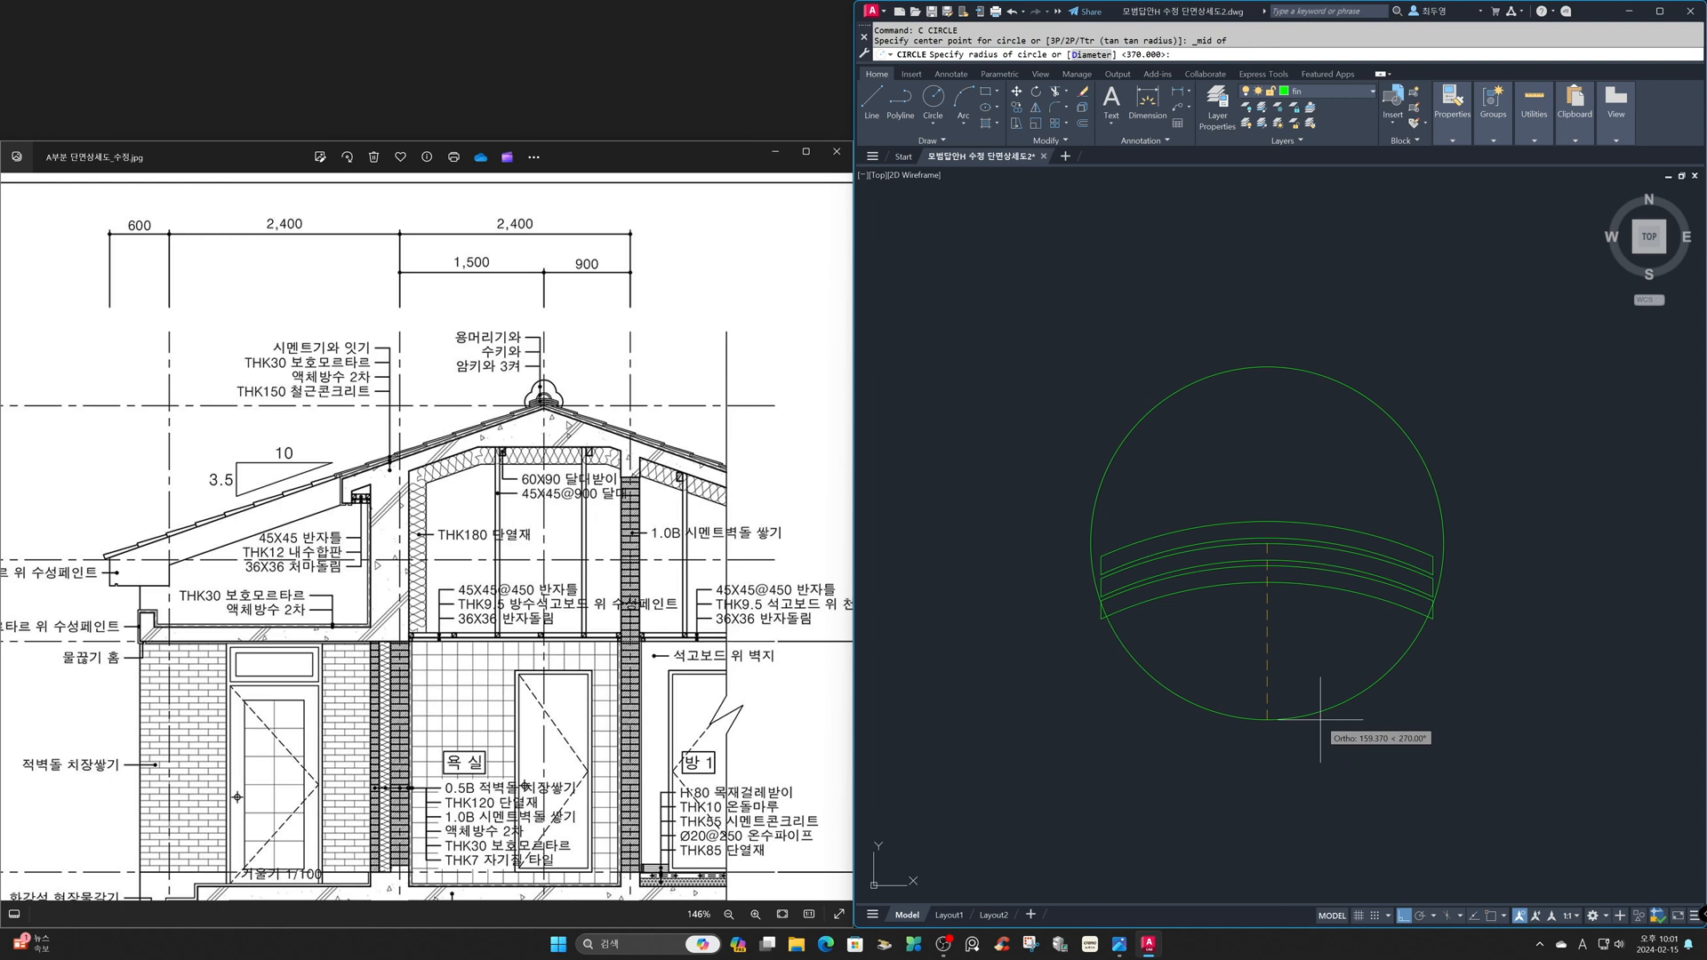
text(80)
key(Return)
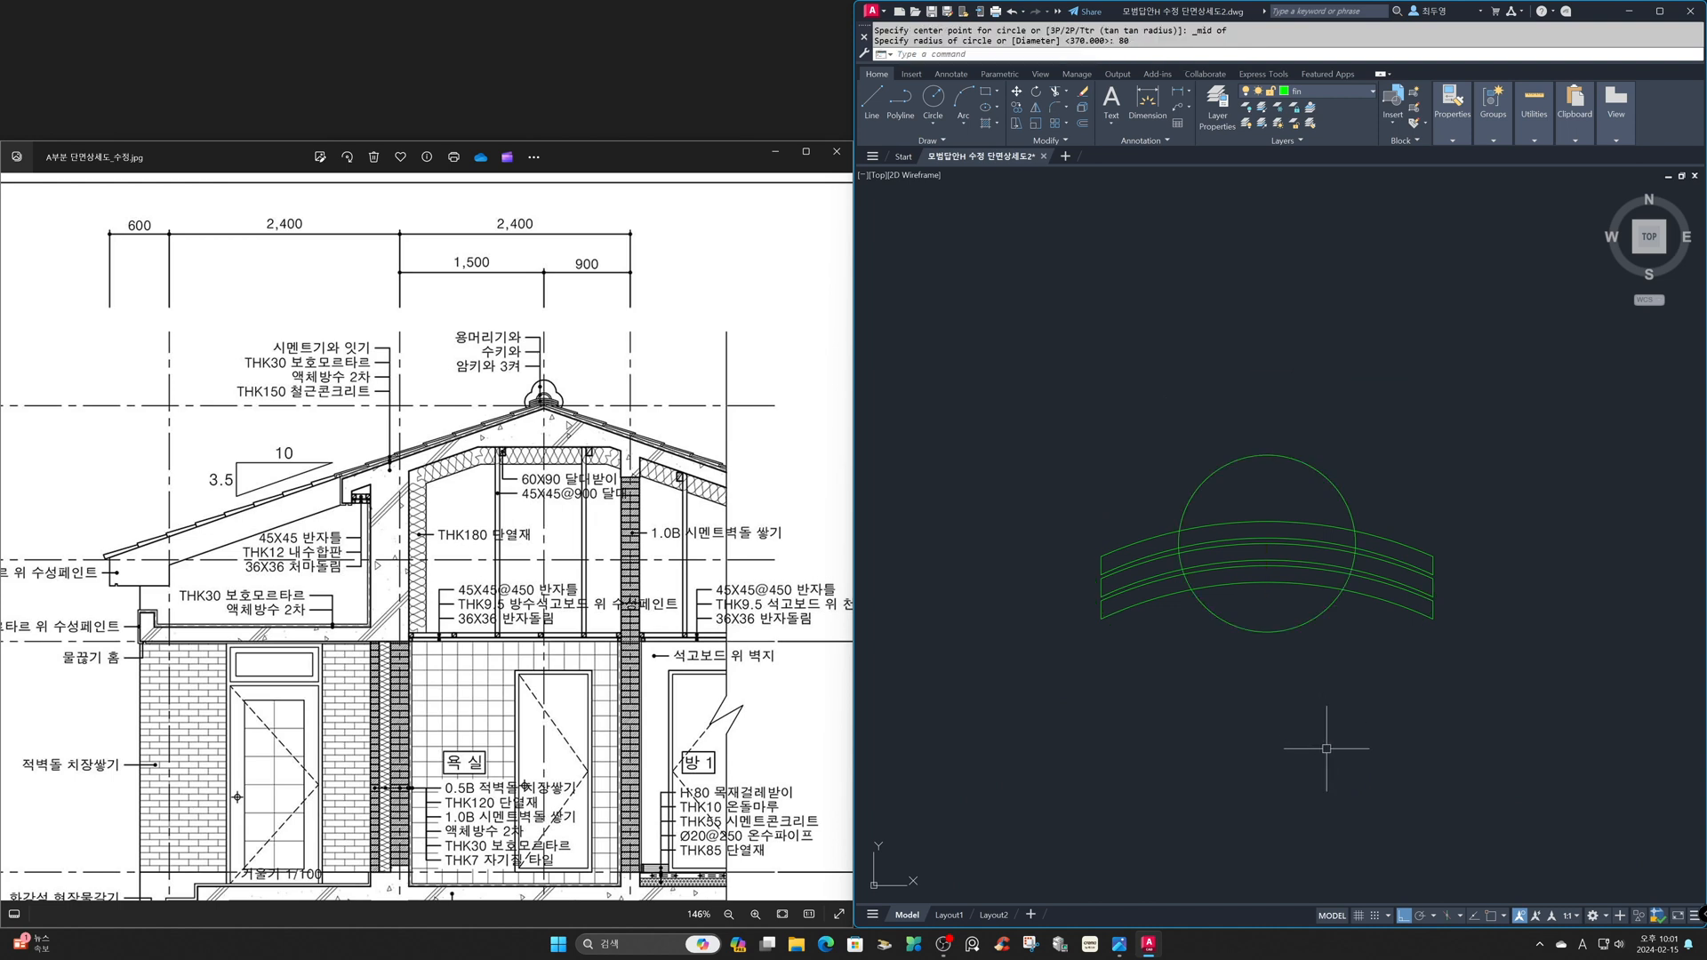
- Offset the radius 80 circle inward by 15
key(Return)
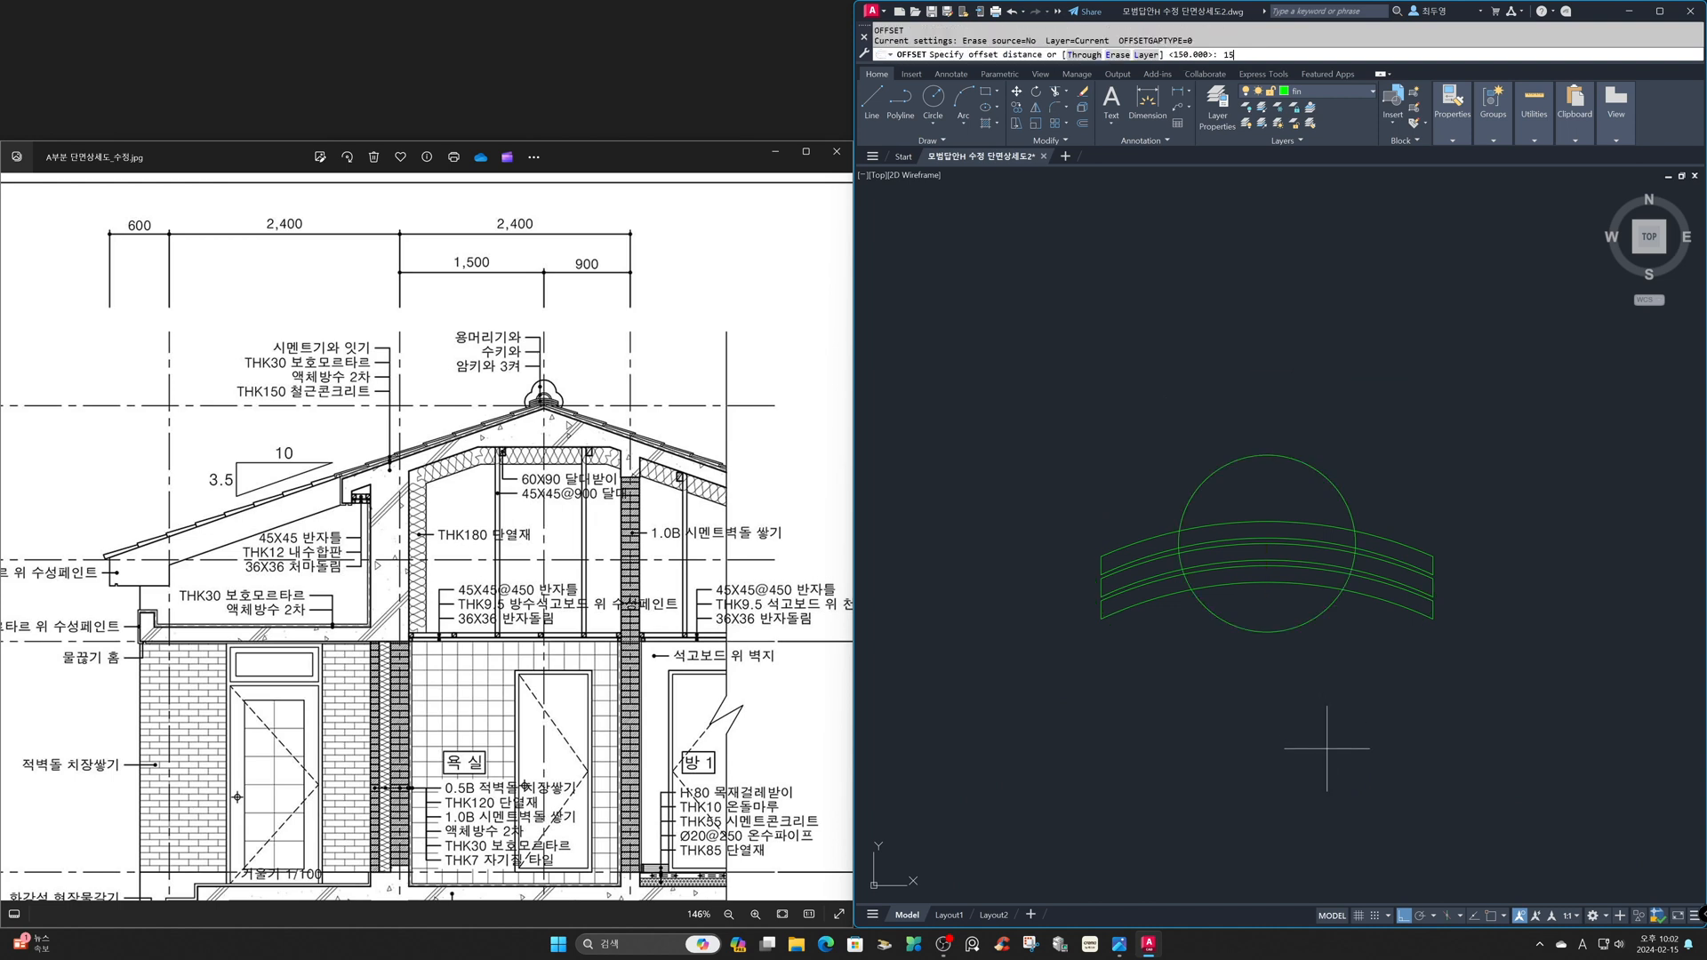
key(Return)
click(1299, 632)
click(1276, 609)
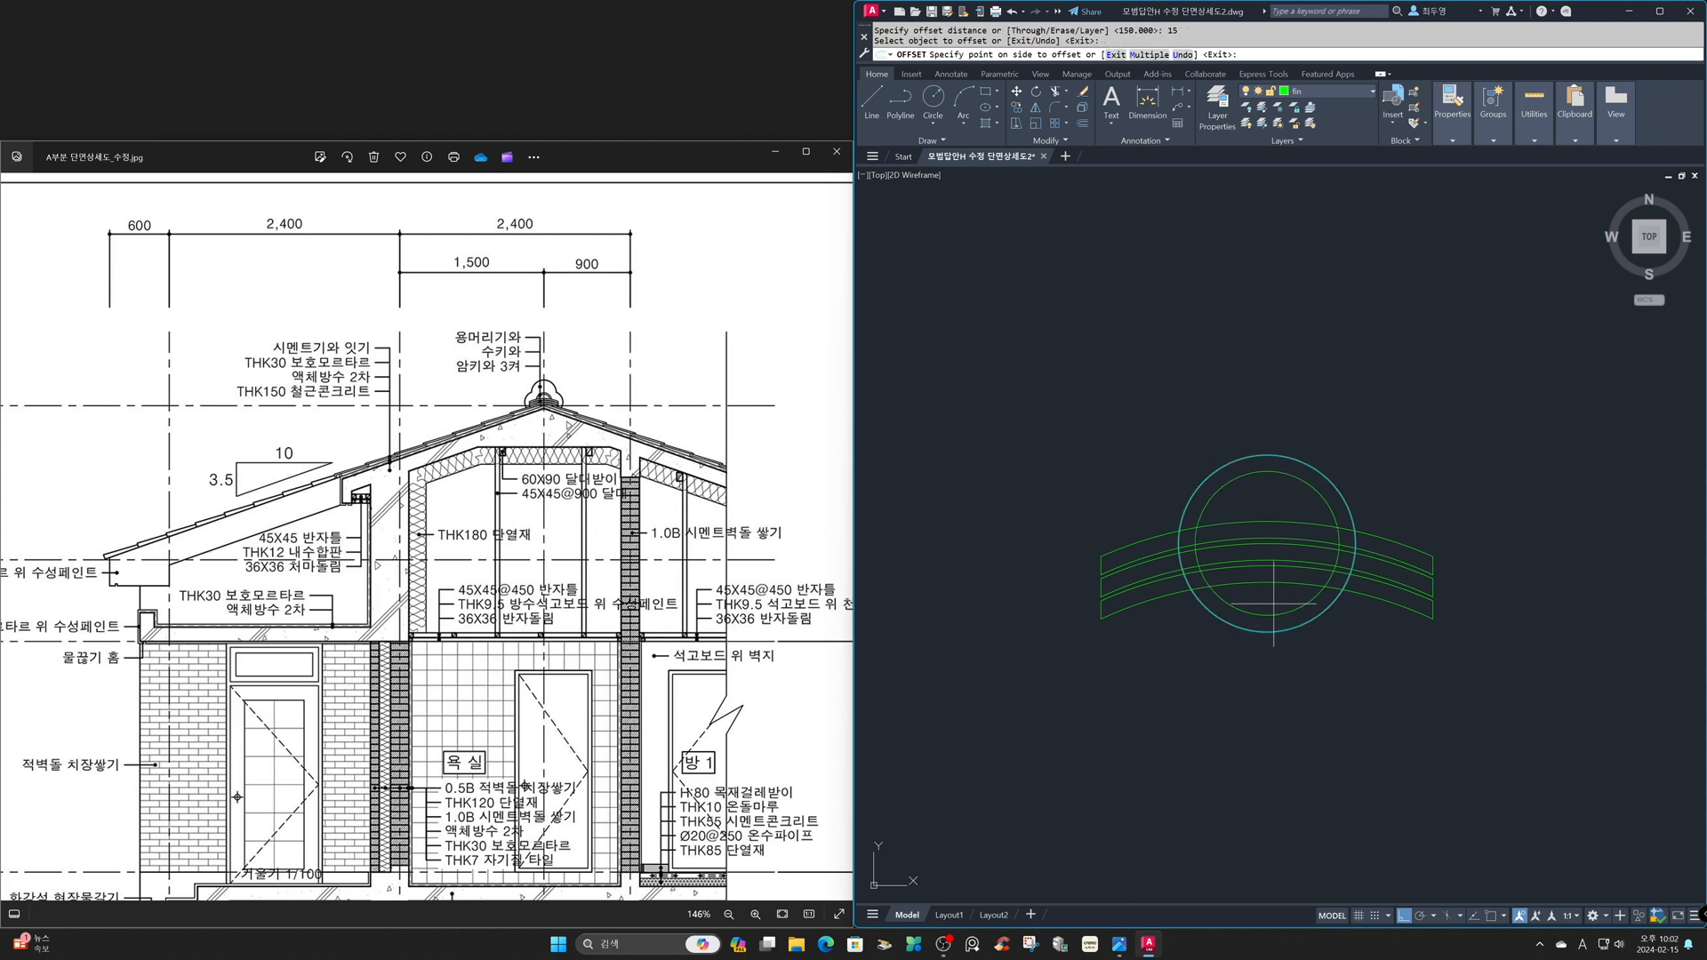
key(Escape)
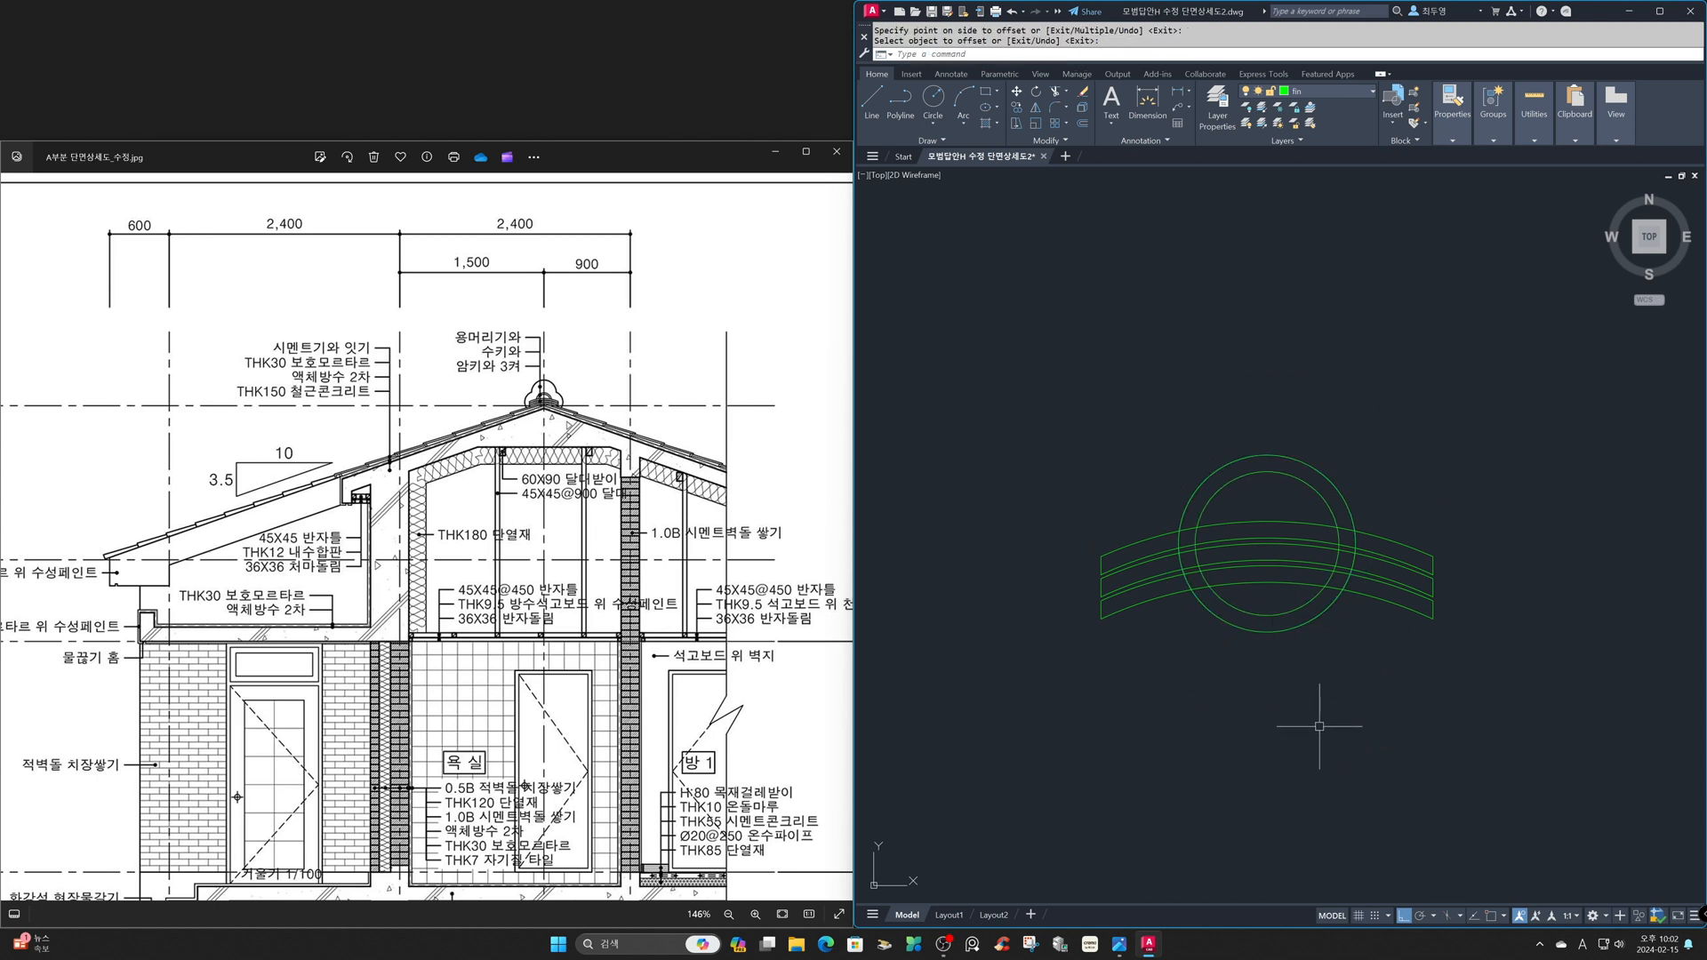
- Make ele the current layer and draw a 180 long horizontal line in the empty area above the stacked tiles
text(z)
key(Return)
text(p)
key(Return)
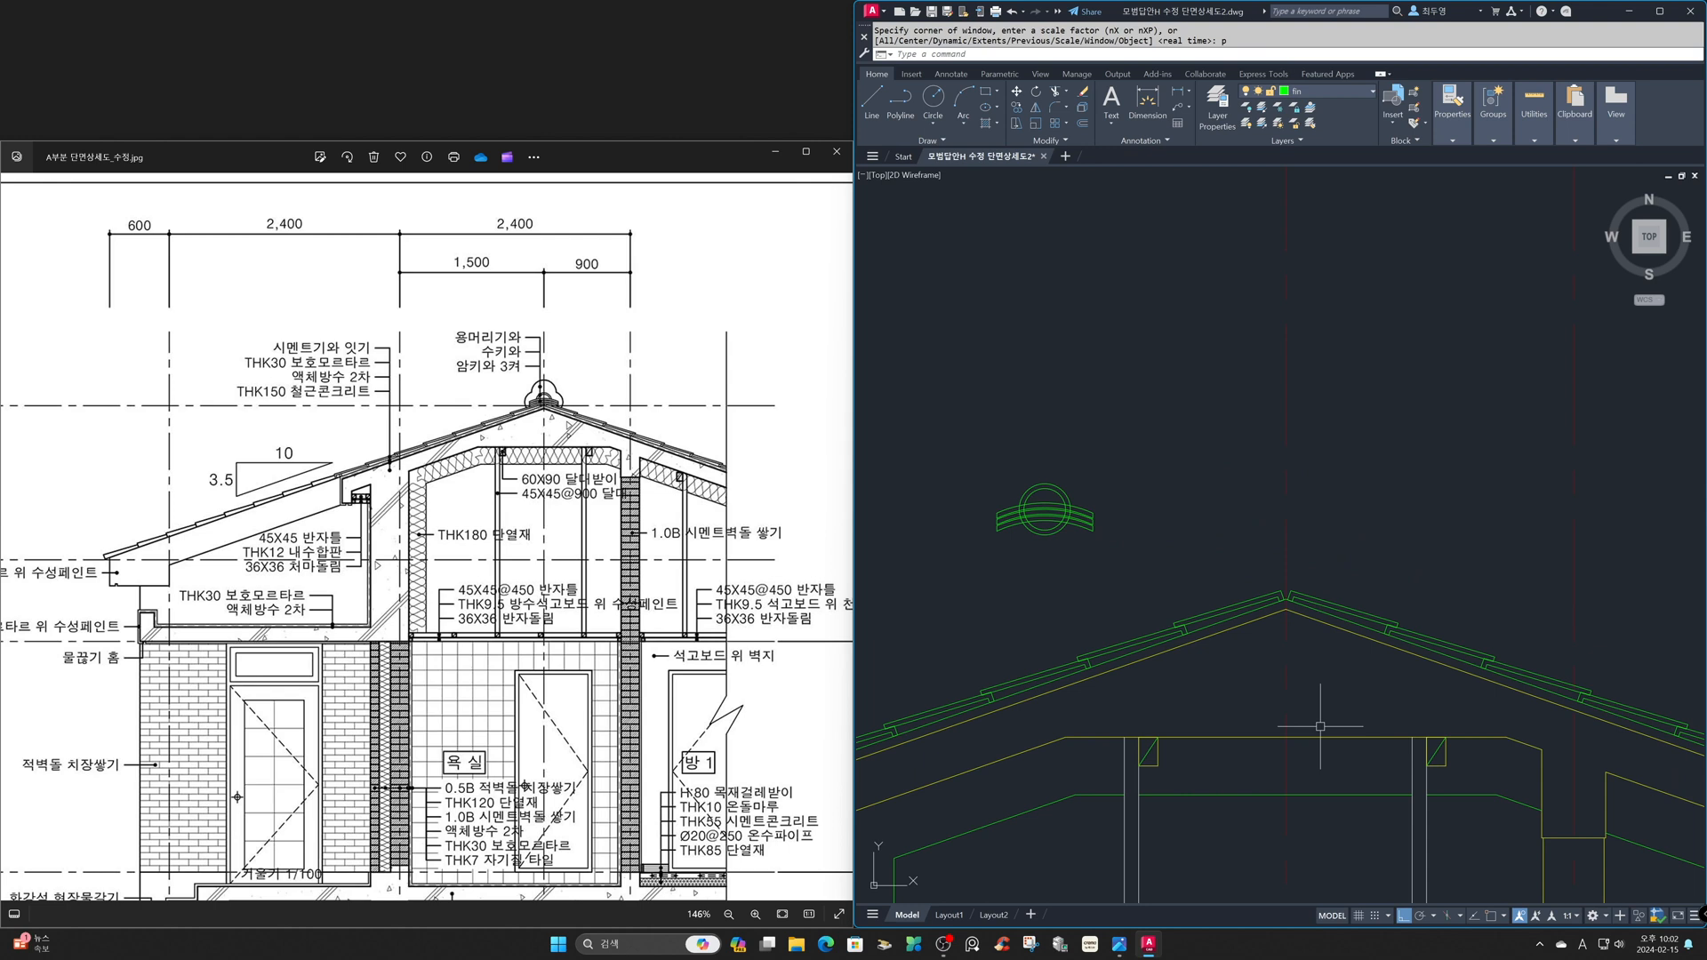
click(1339, 92)
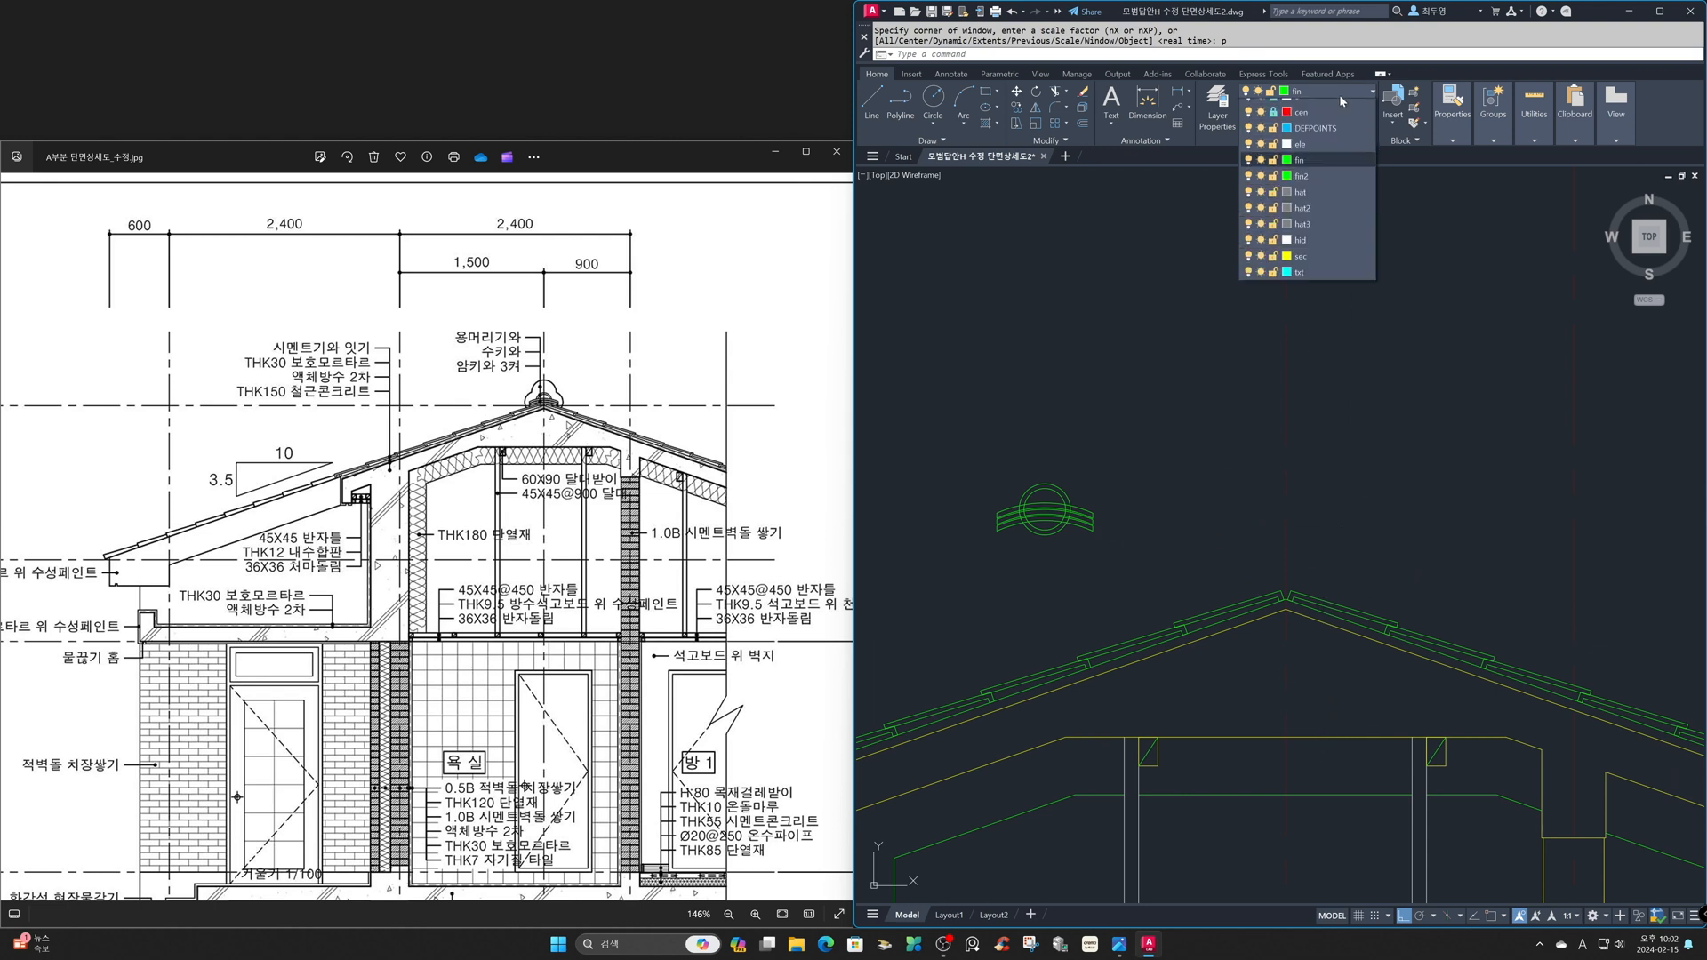
click(1337, 158)
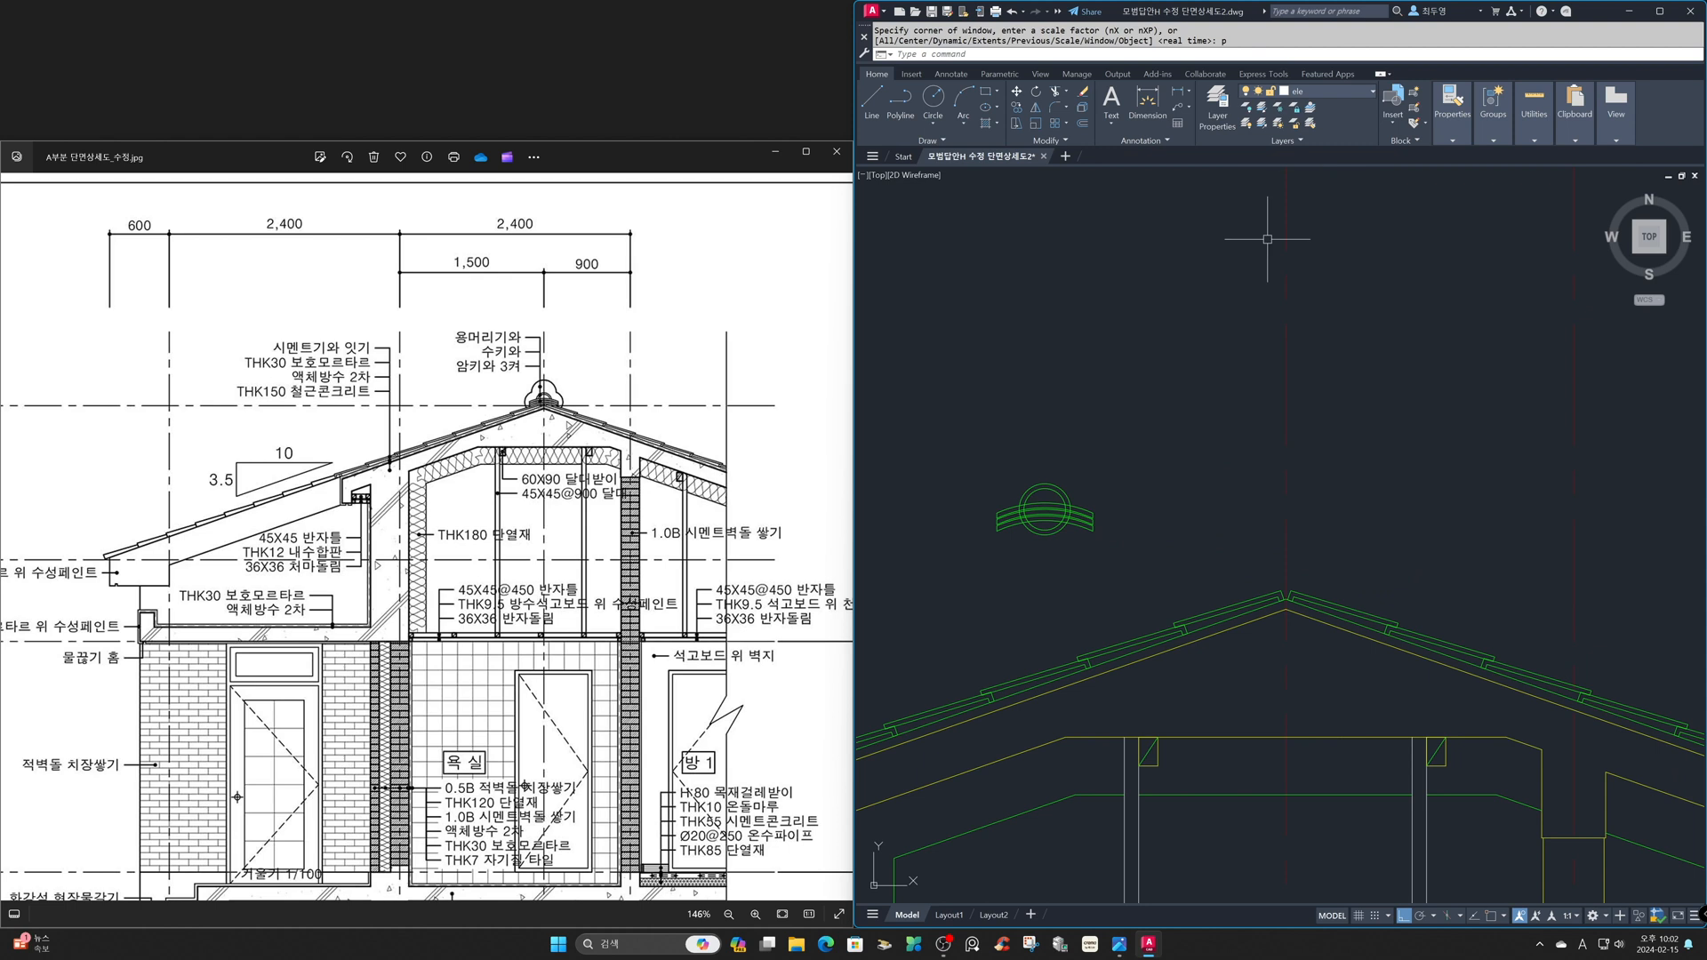
text(l)
key(Return)
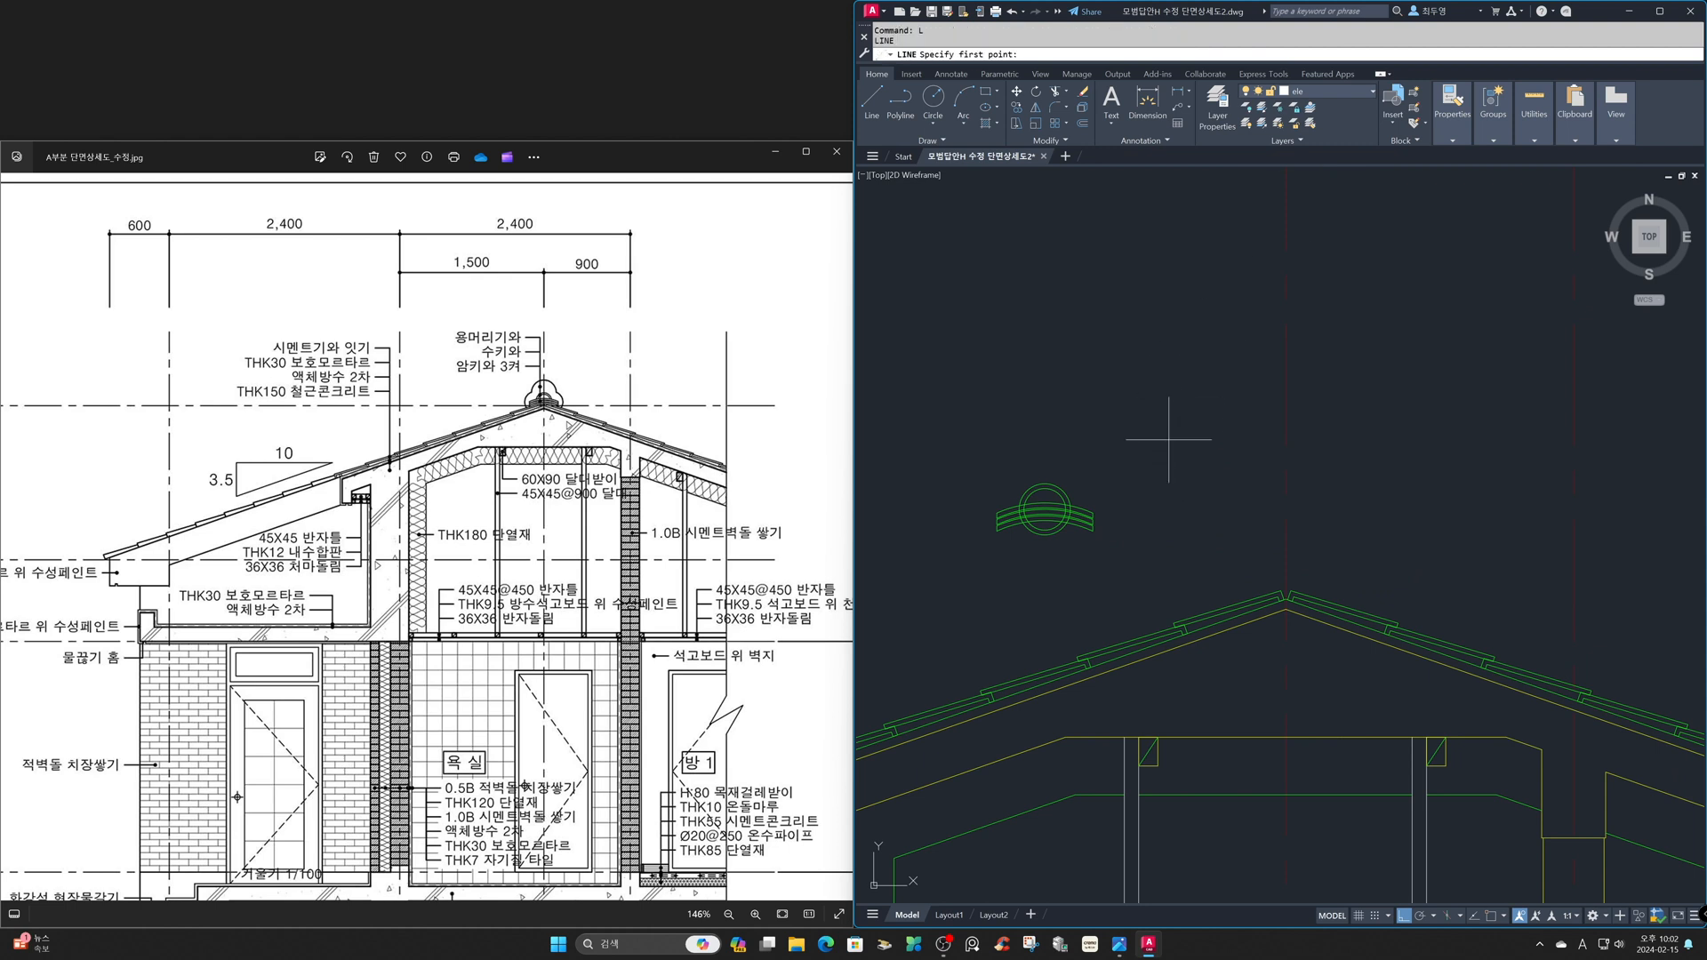
click(1125, 384)
text(180)
key(Return)
key(Return)
key(Return)
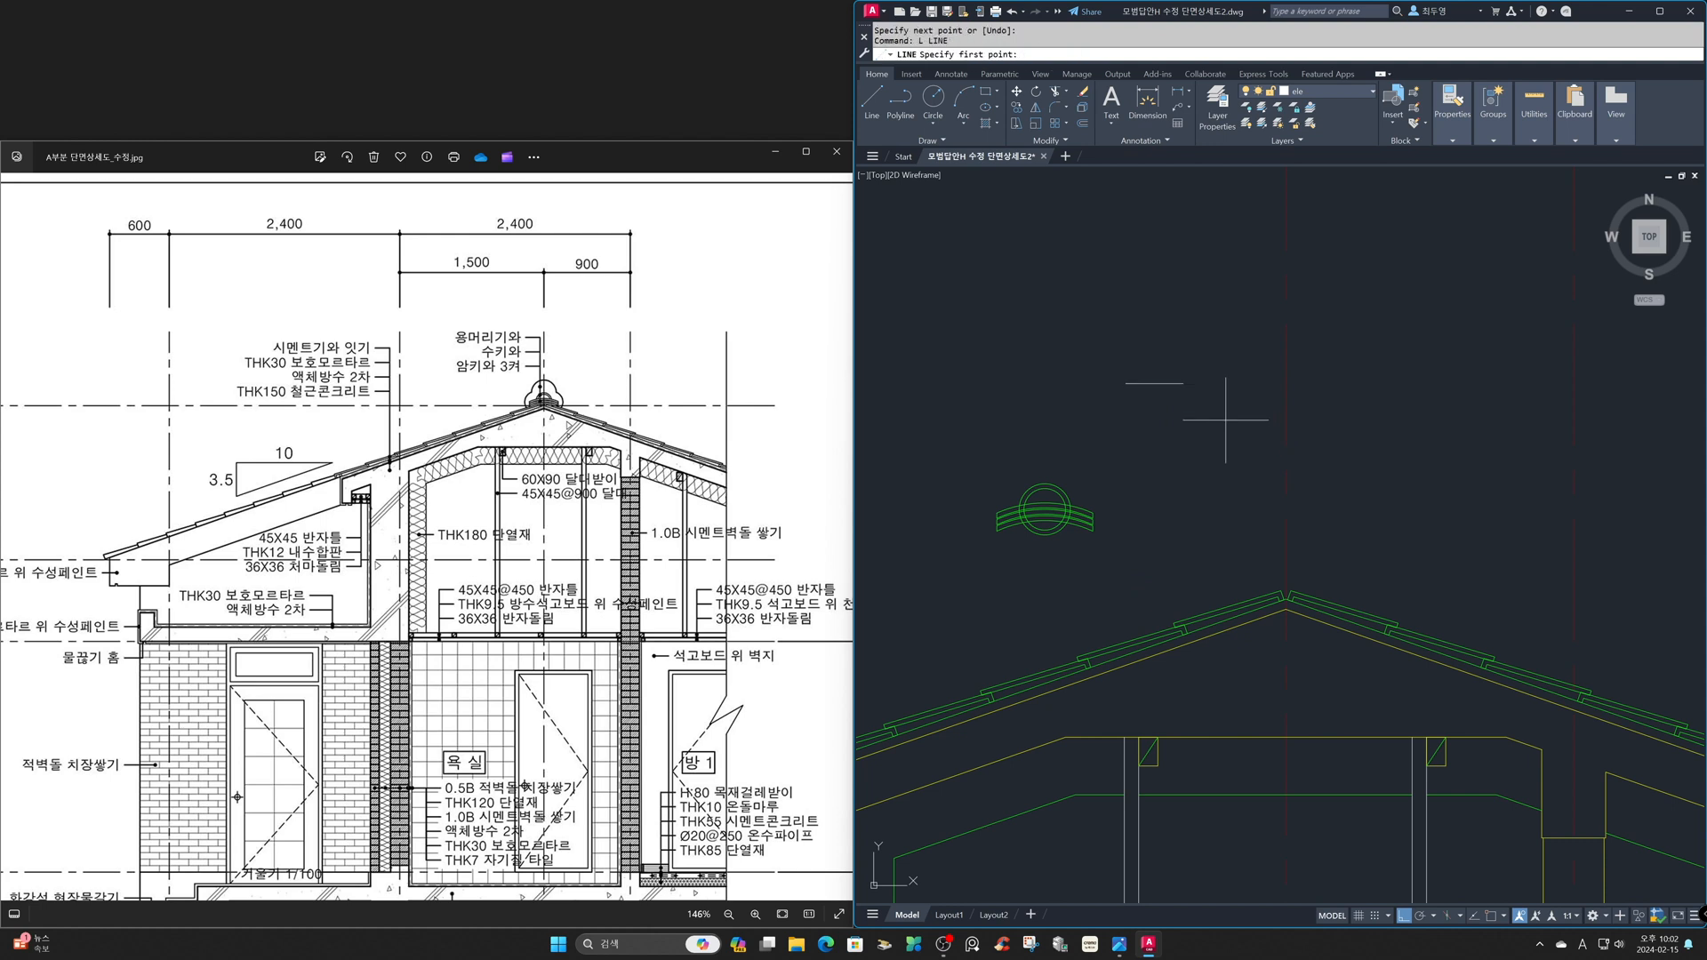
- Draw a 100 long vertical line upward from the midpoint of the horizontal line
shift+right_click(1224, 416)
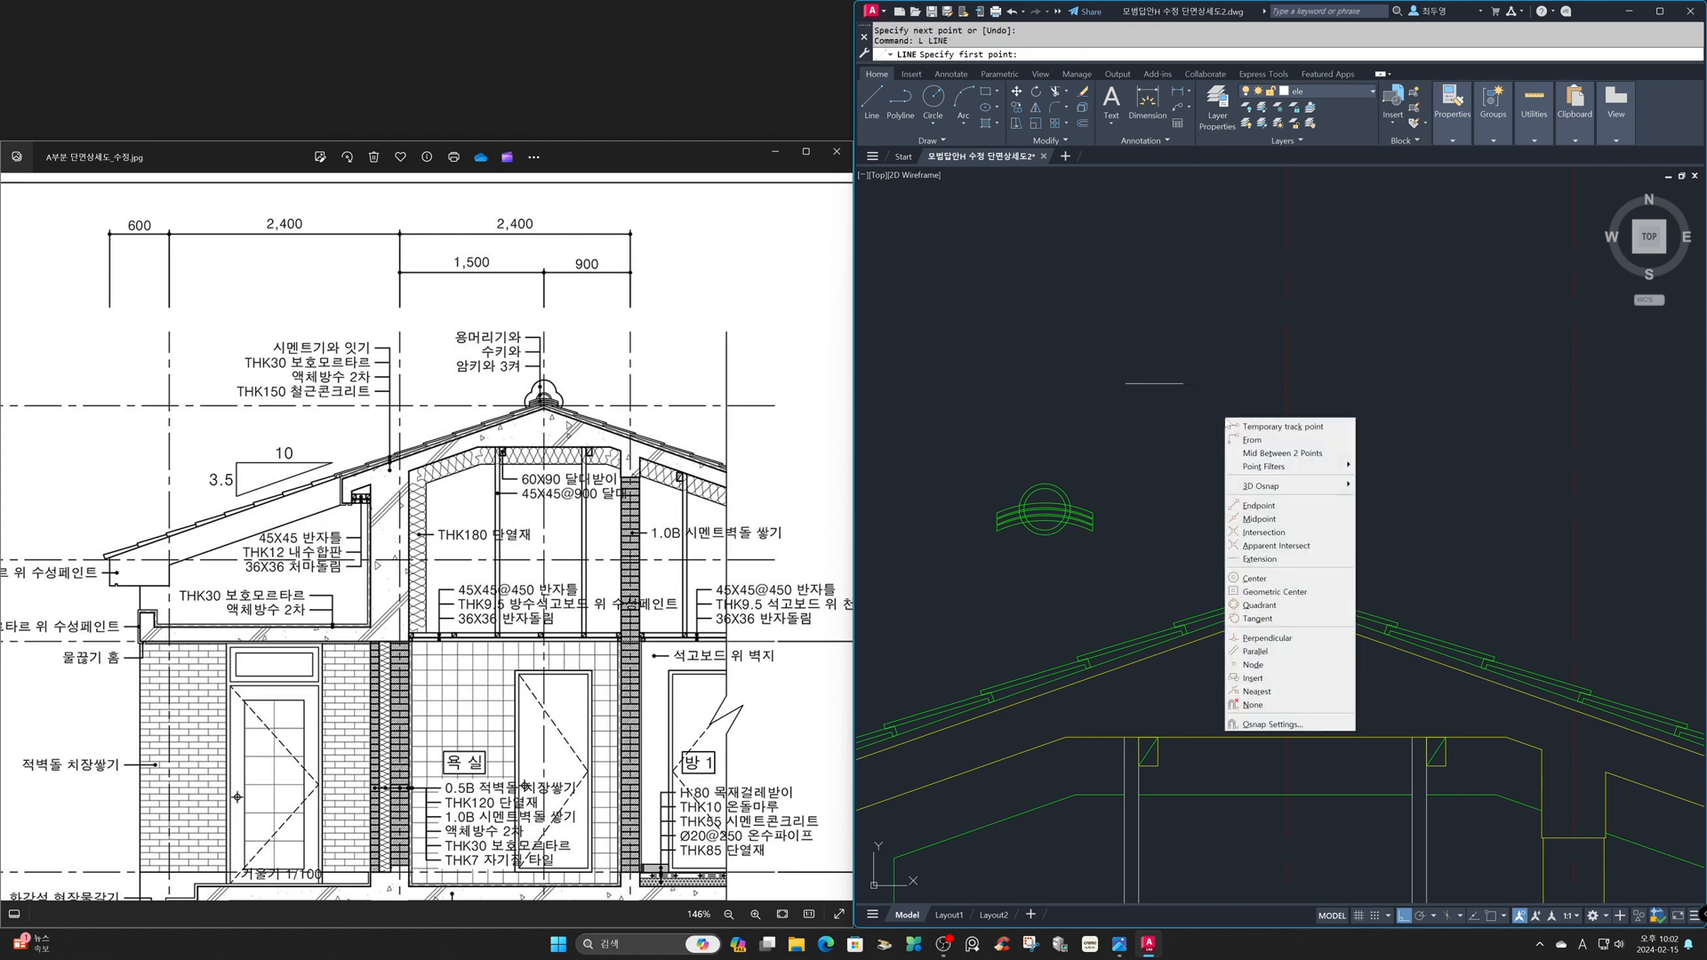
click(1255, 515)
click(1155, 381)
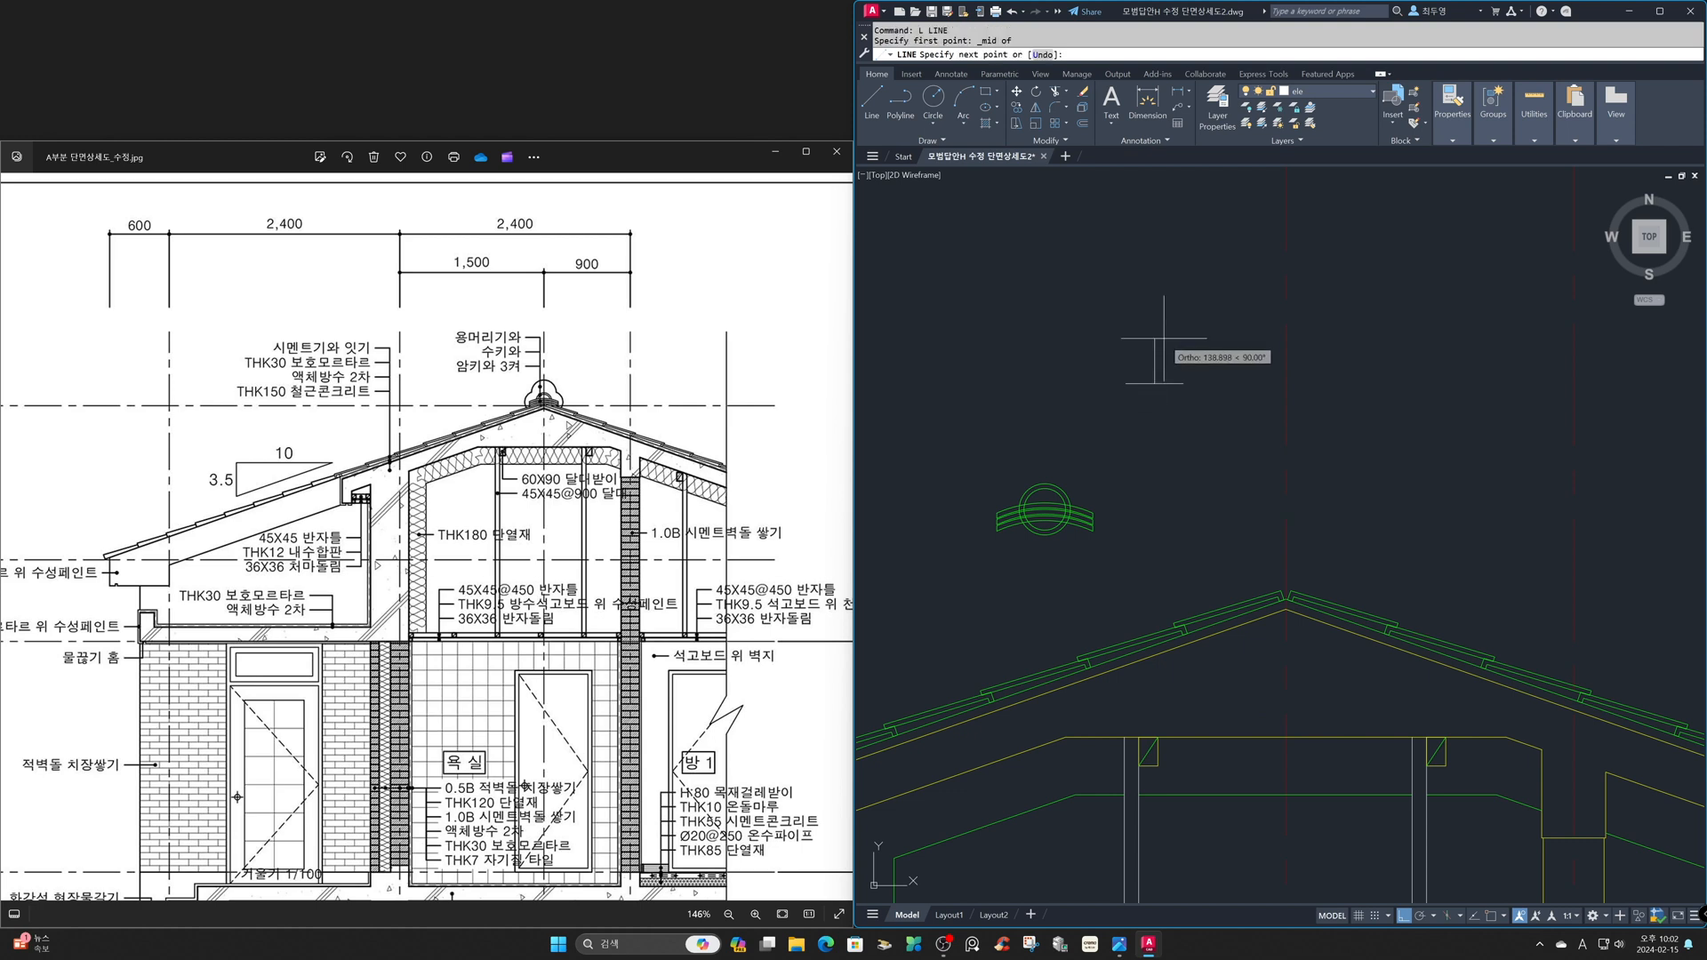
text(100)
key(Return)
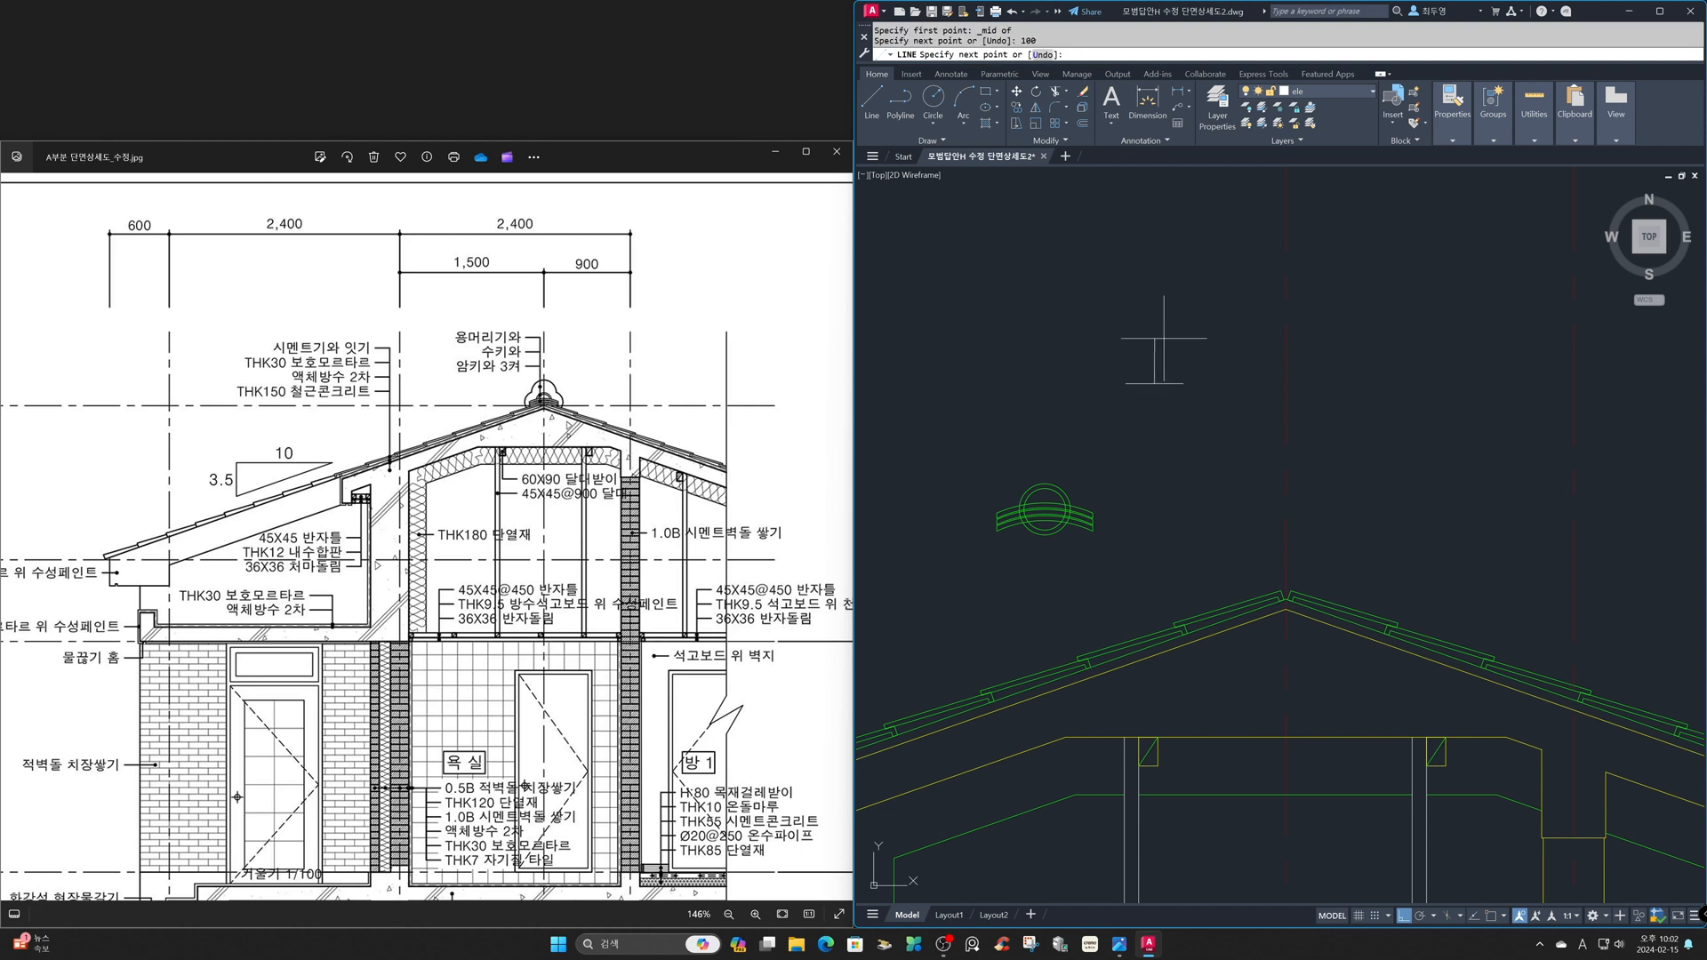
- Draw a circle of radius 130 centered on the upper end of the vertical line
text(c)
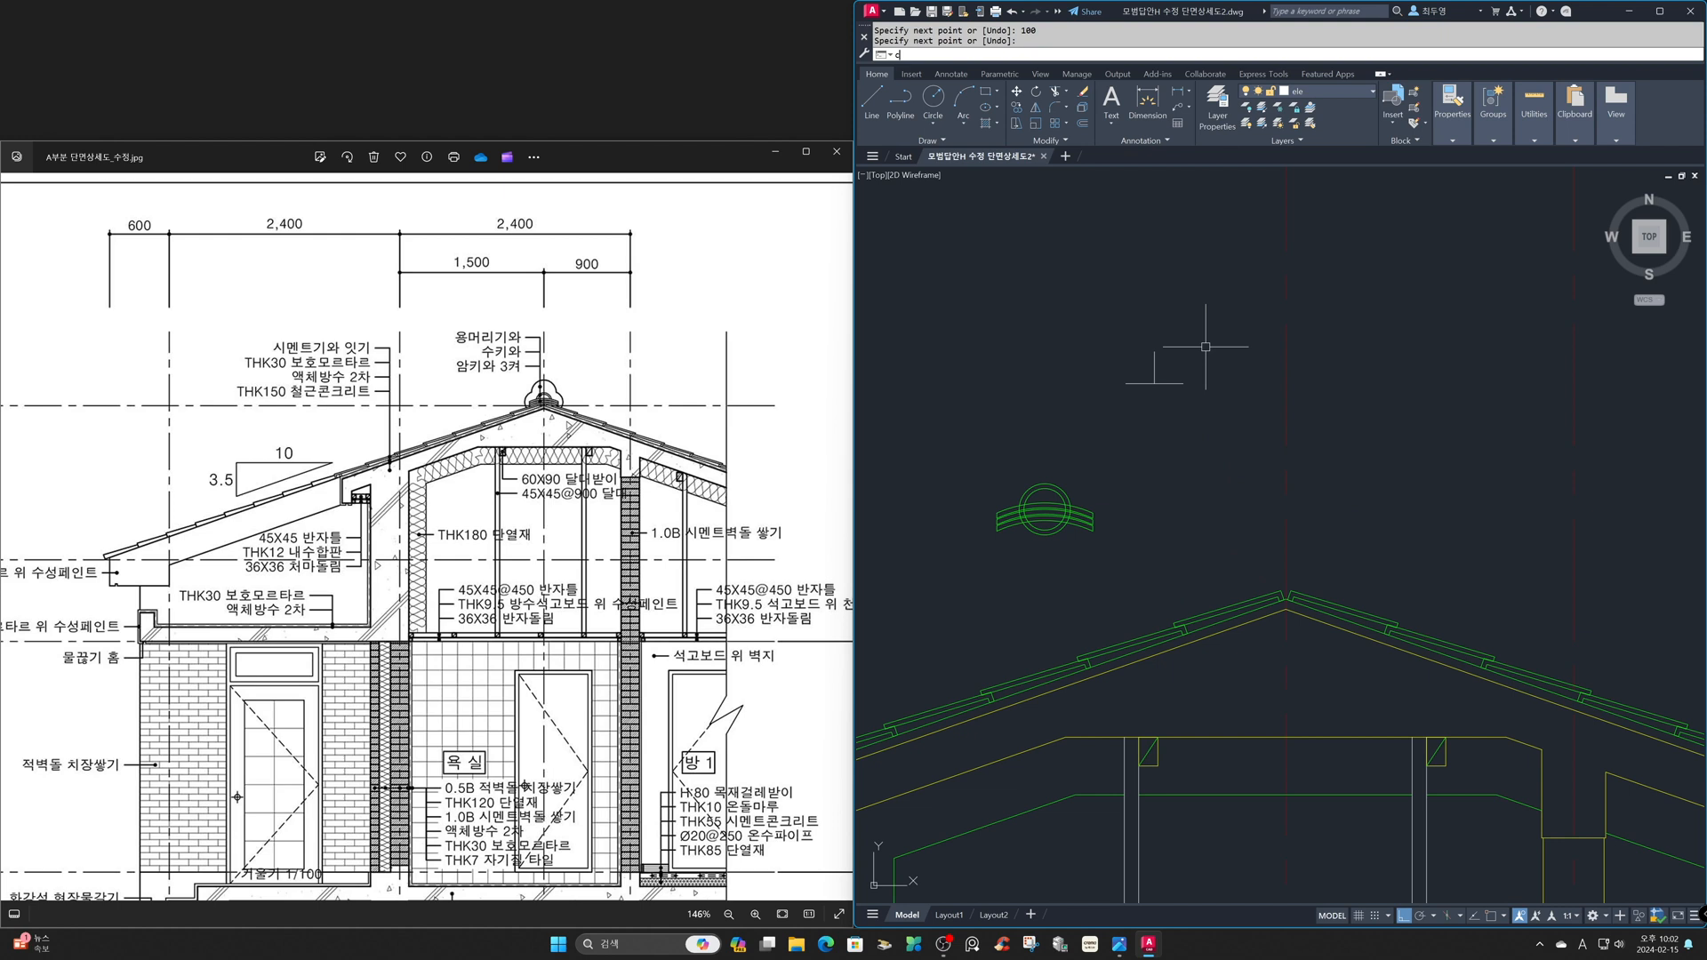
key(Return)
key(F3)
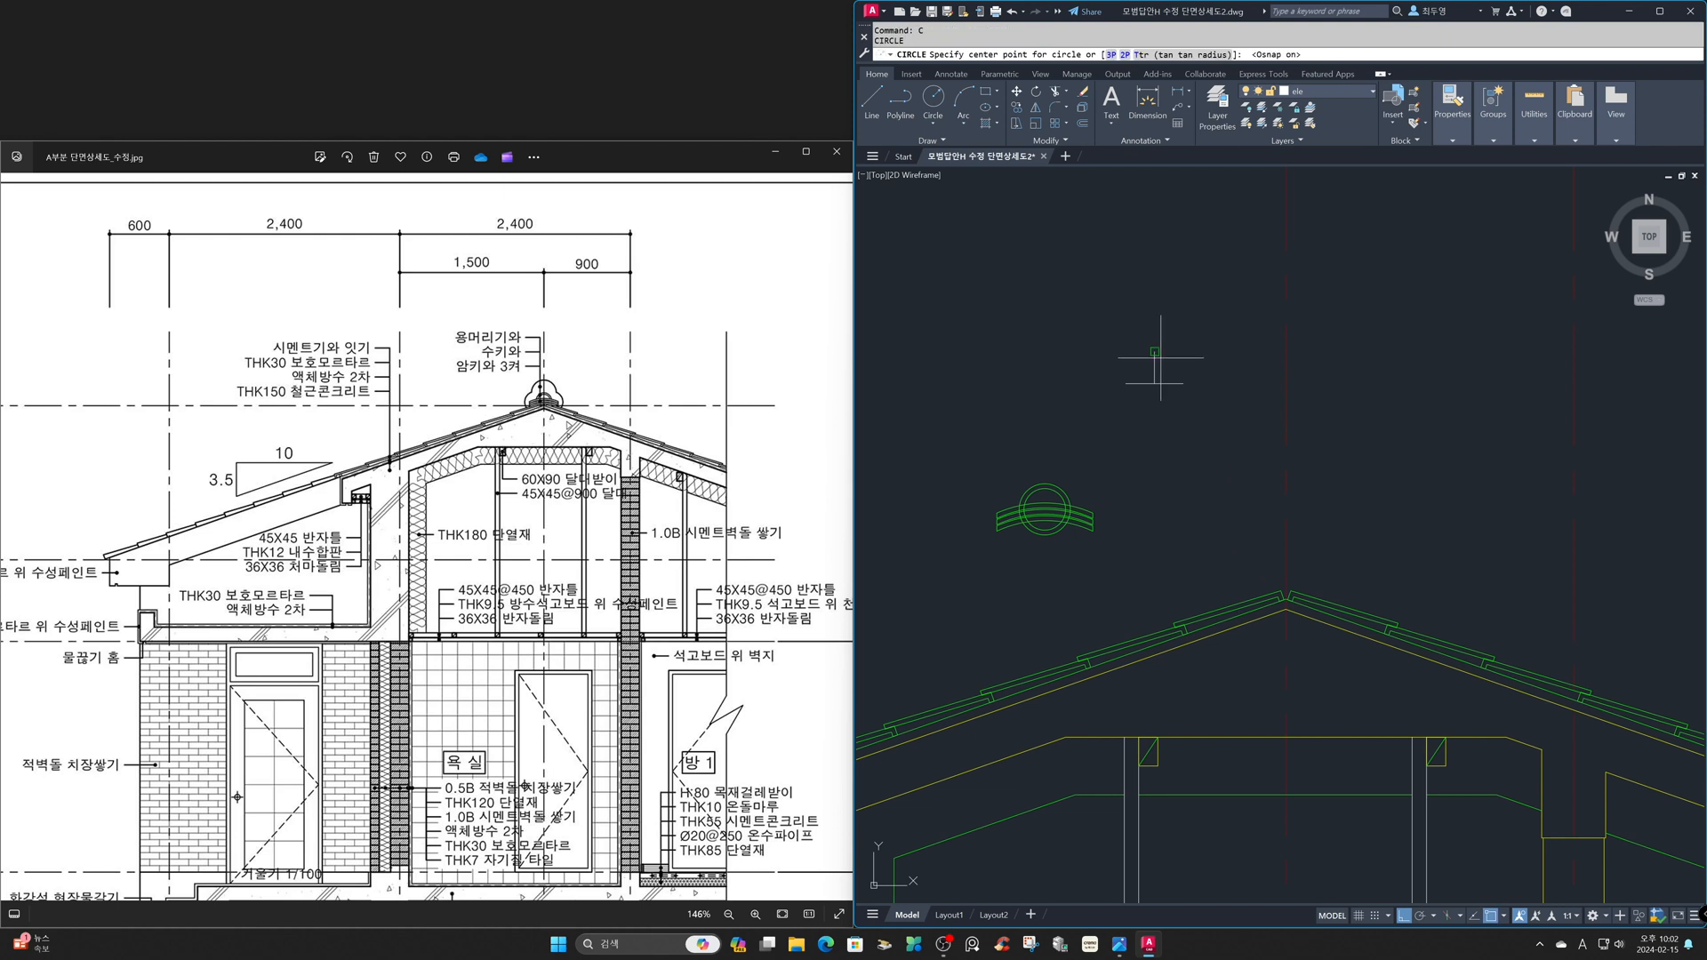
click(1155, 351)
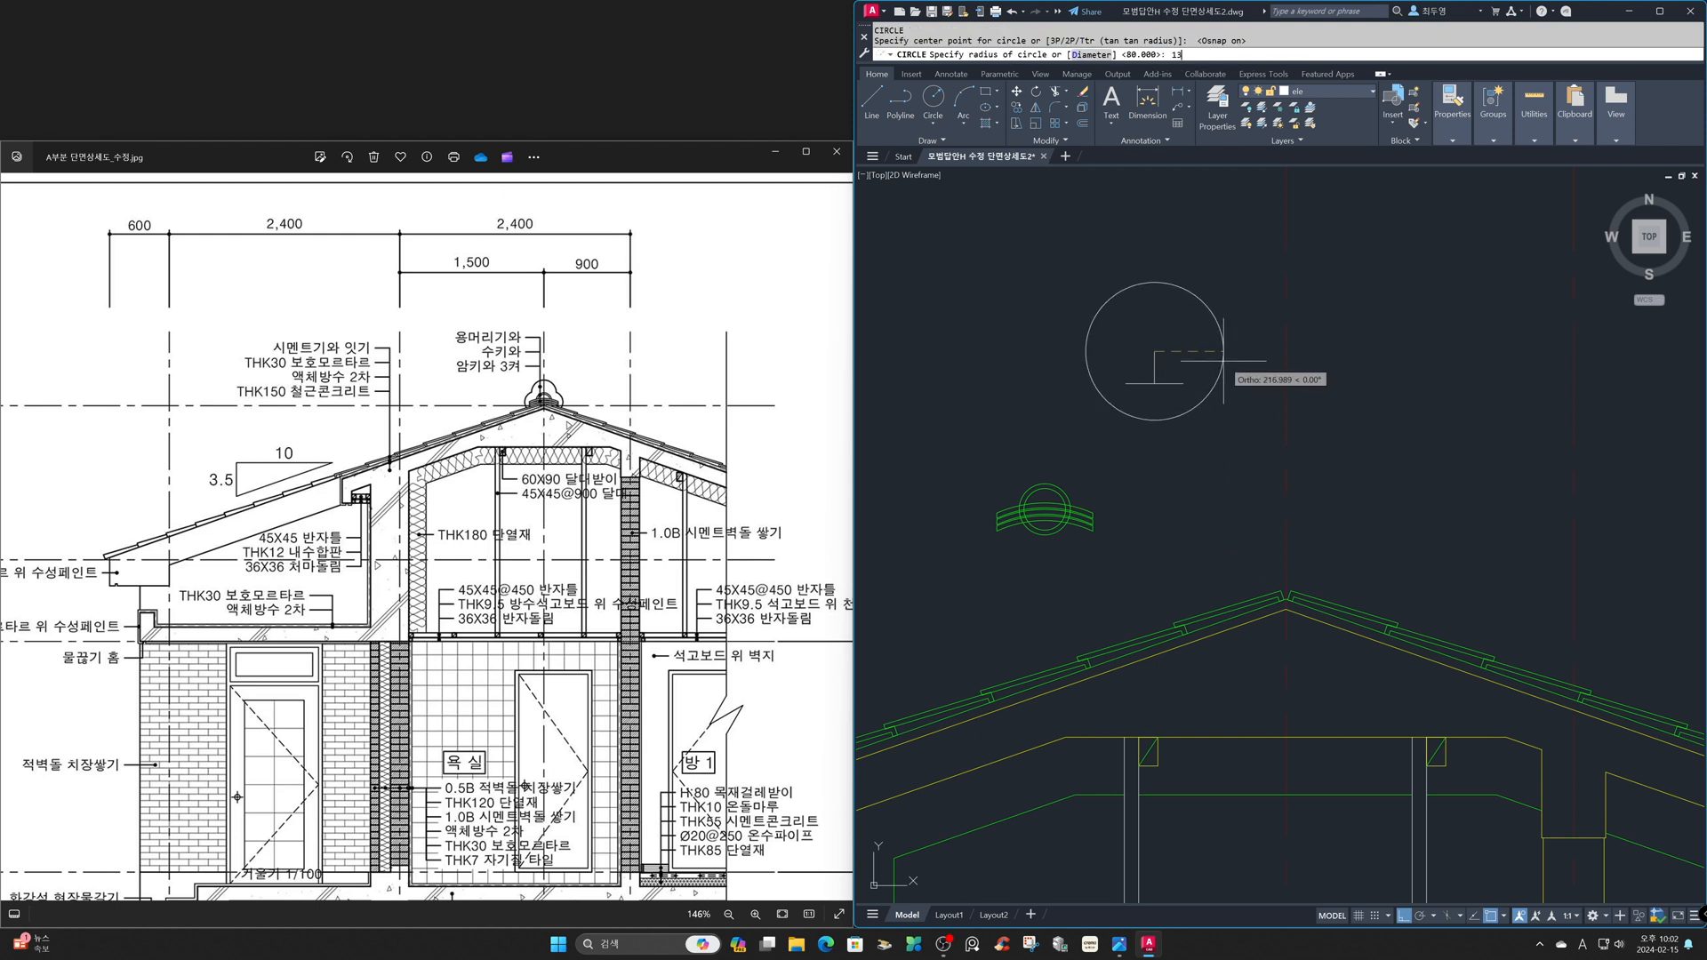
key(Return)
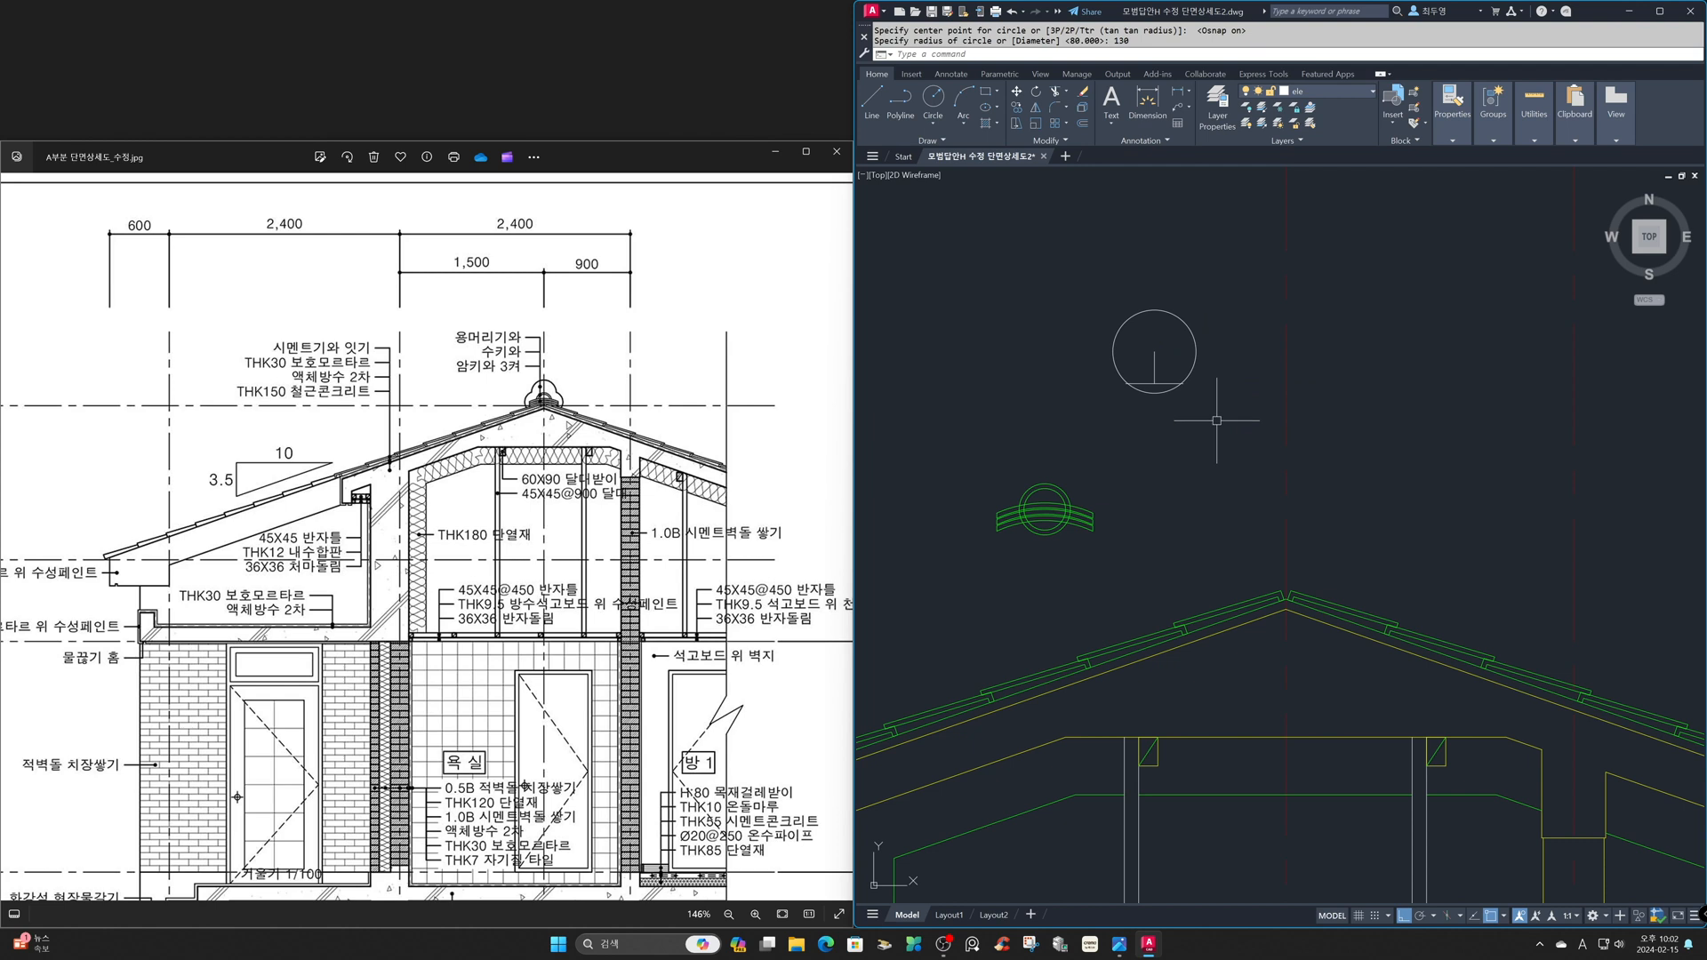
- Draw two circles of radius 110, one centered on each end of the horizontal line
text(z)
key(Return)
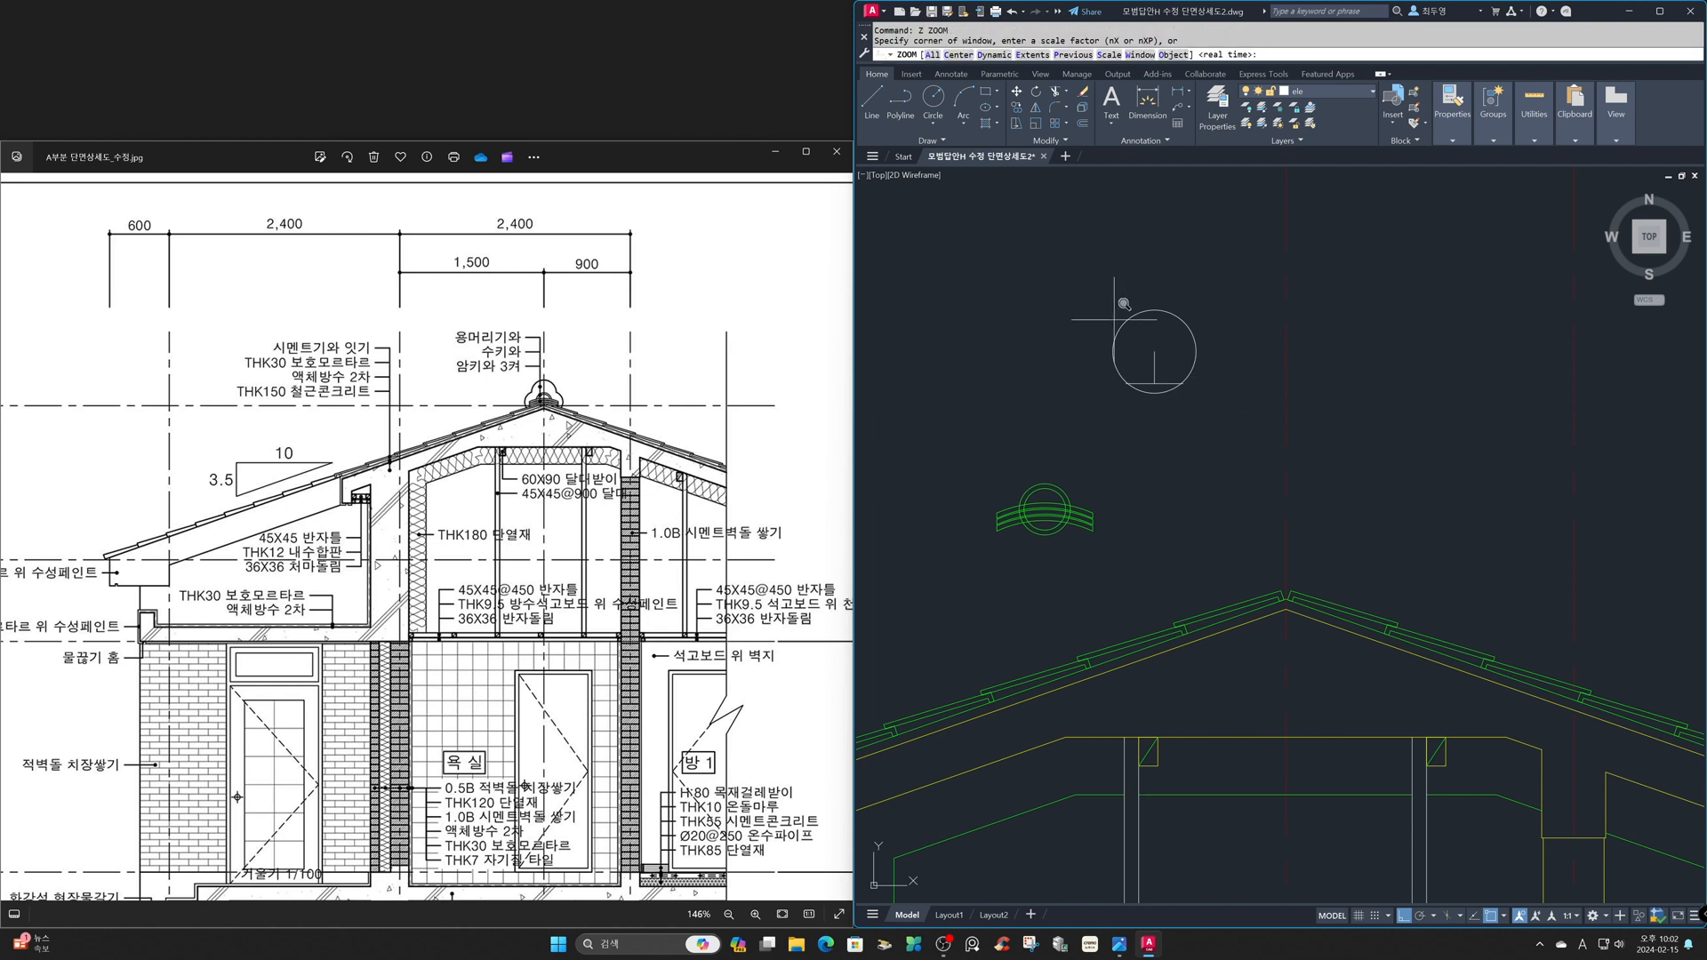
click(1066, 271)
click(1257, 419)
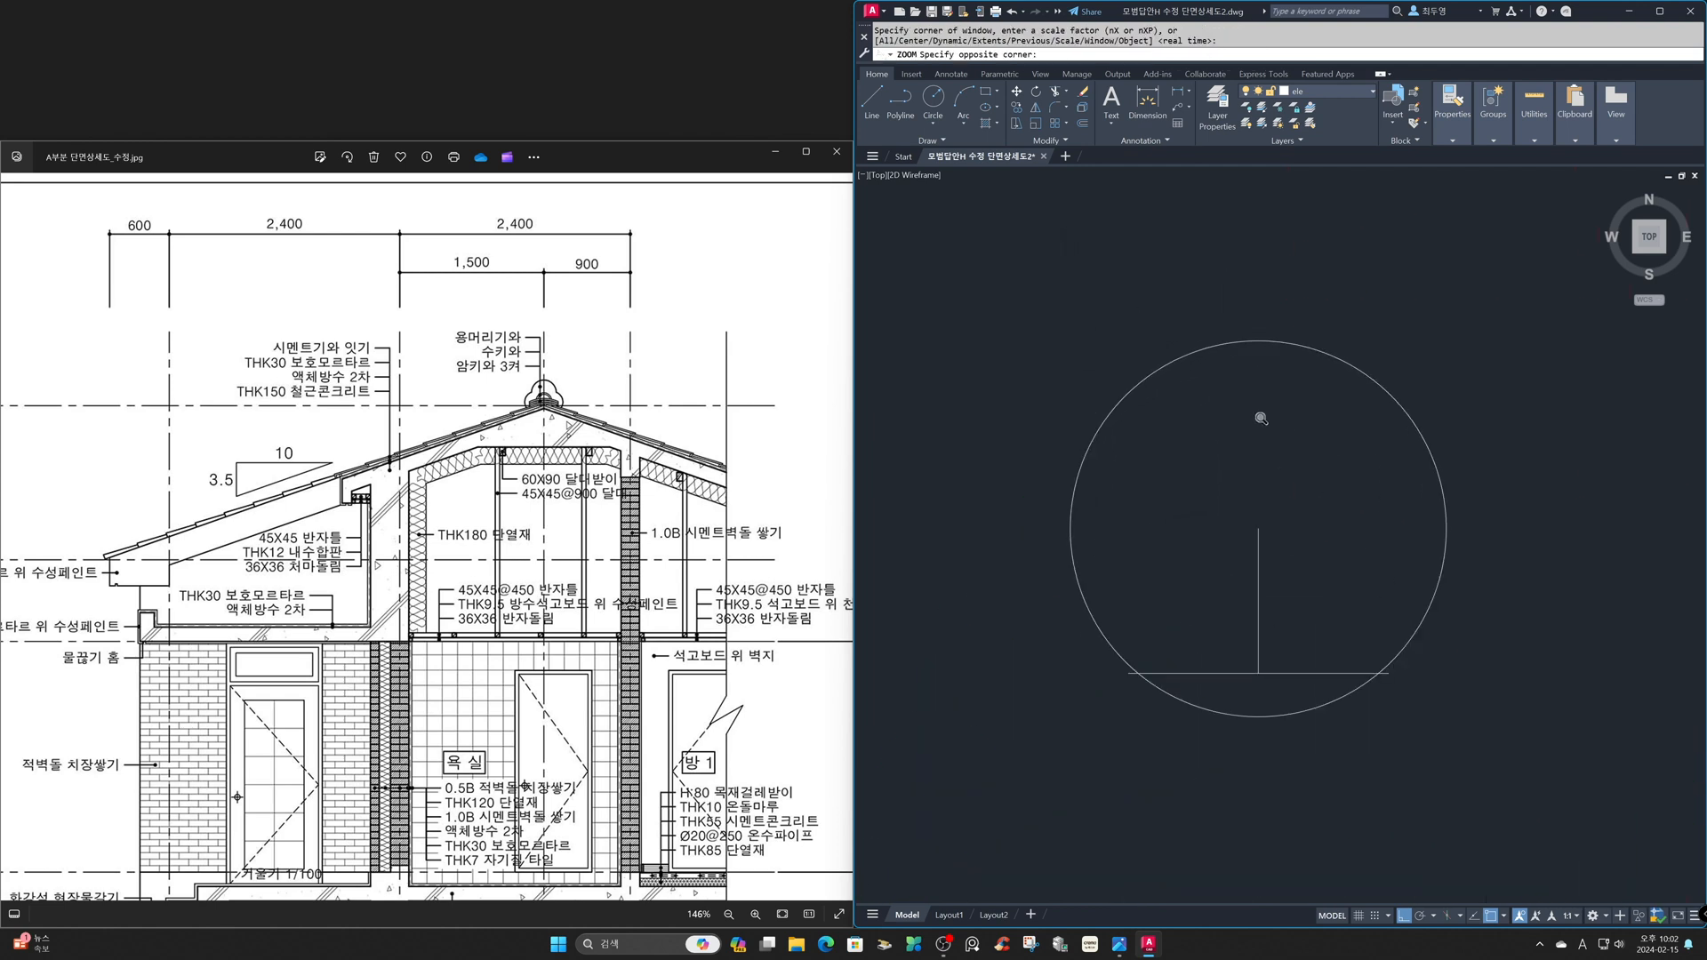
text(c)
key(Return)
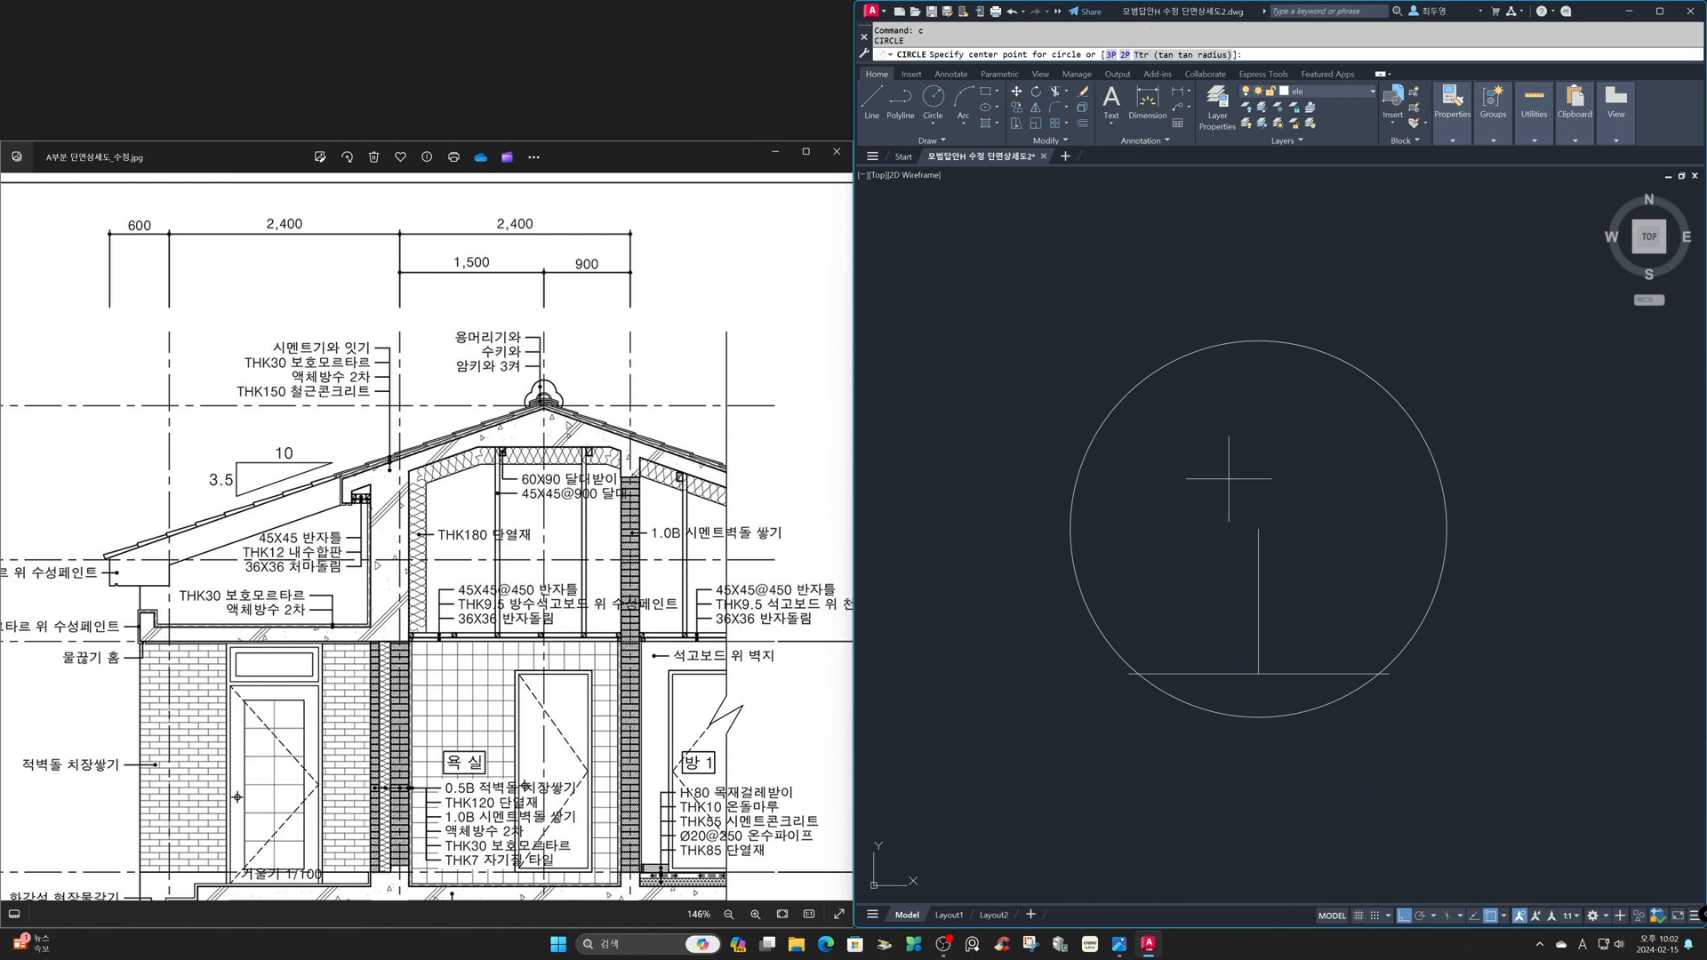
click(1128, 673)
text(11)
key(Return)
key(Return)
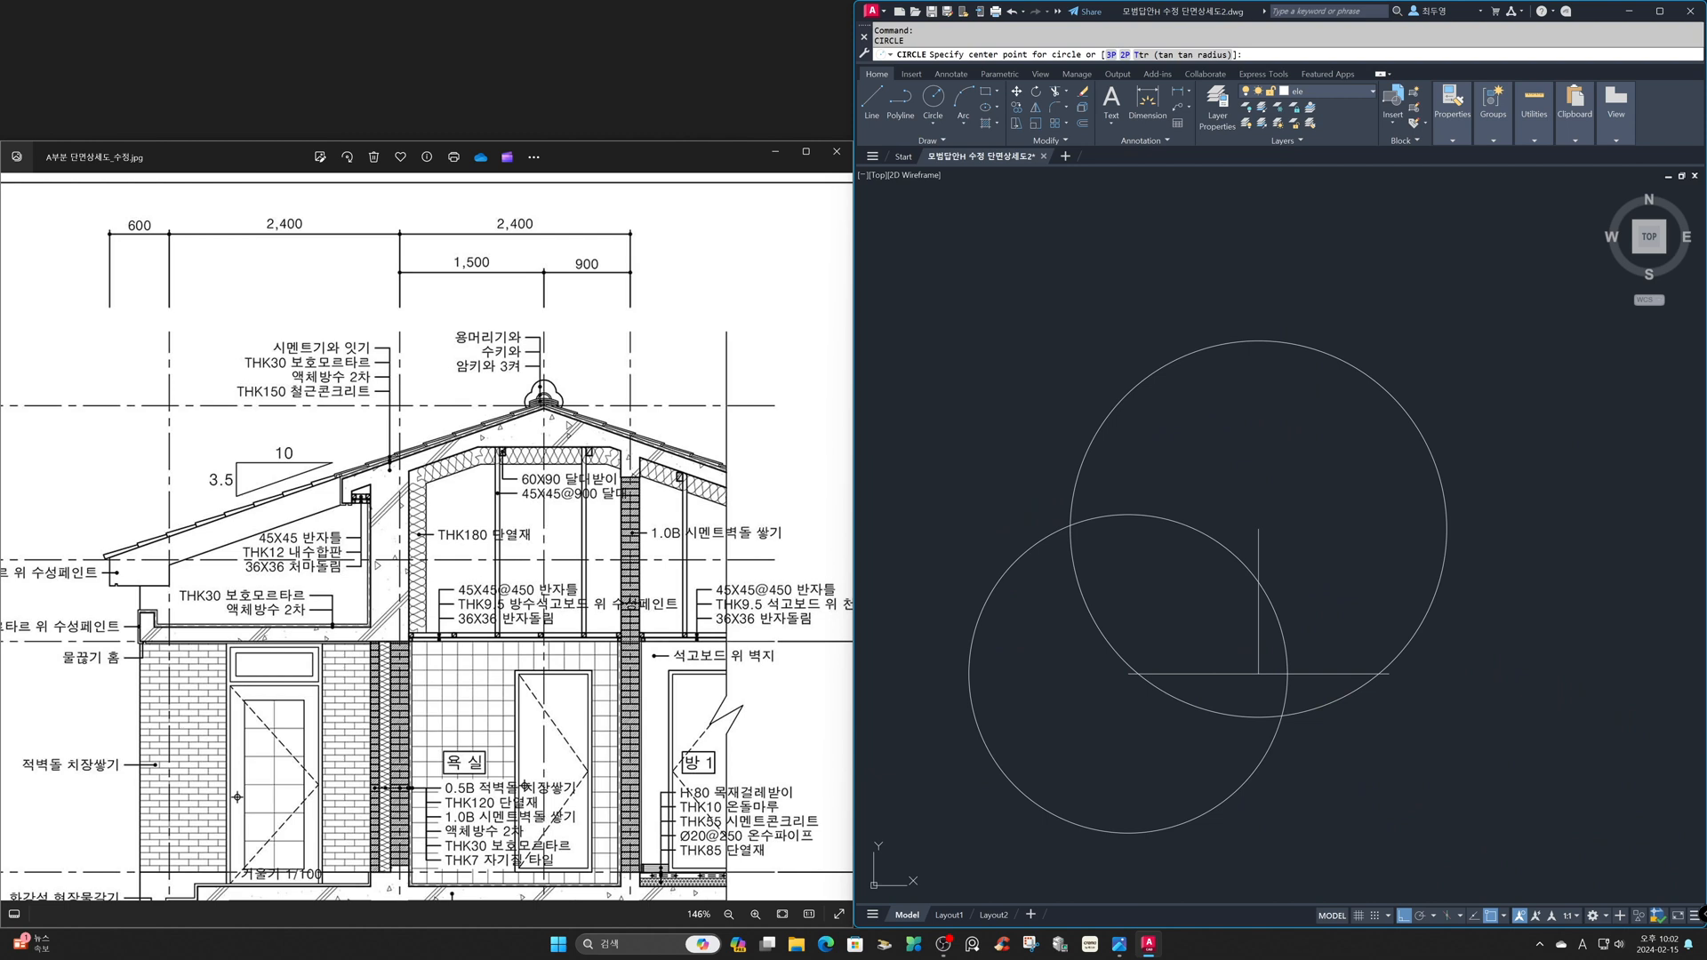
click(1388, 672)
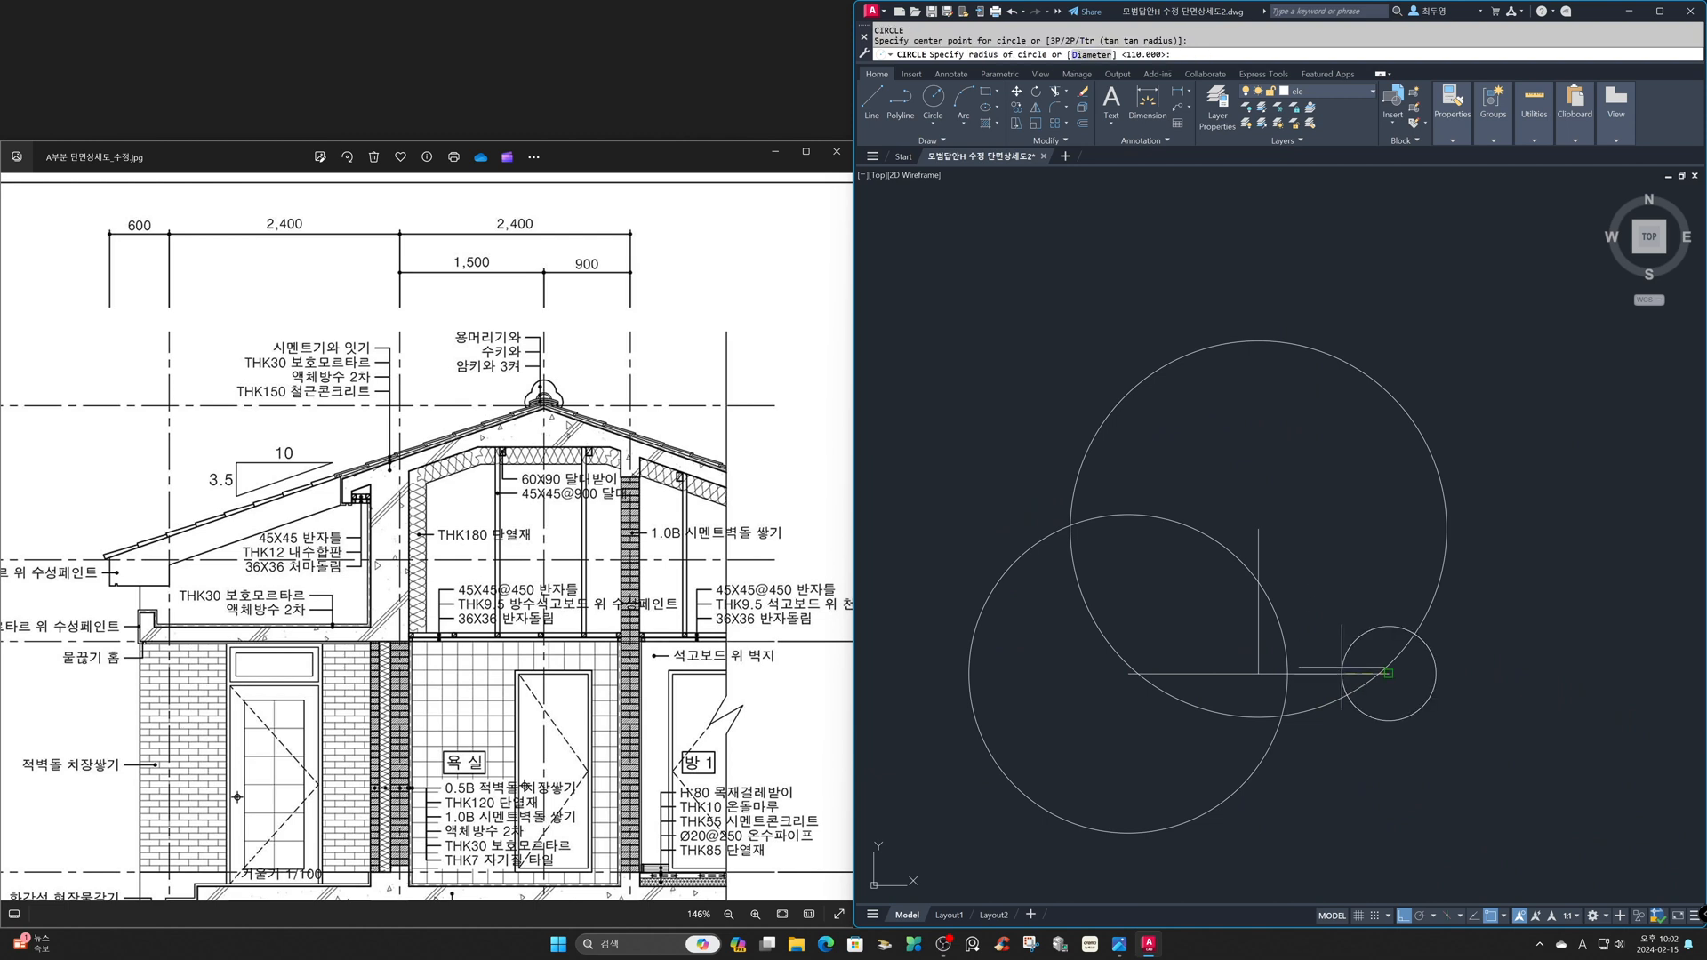
key(Return)
- Erase the horizontal and vertical guide lines inside the three circles
text(e)
key(Return)
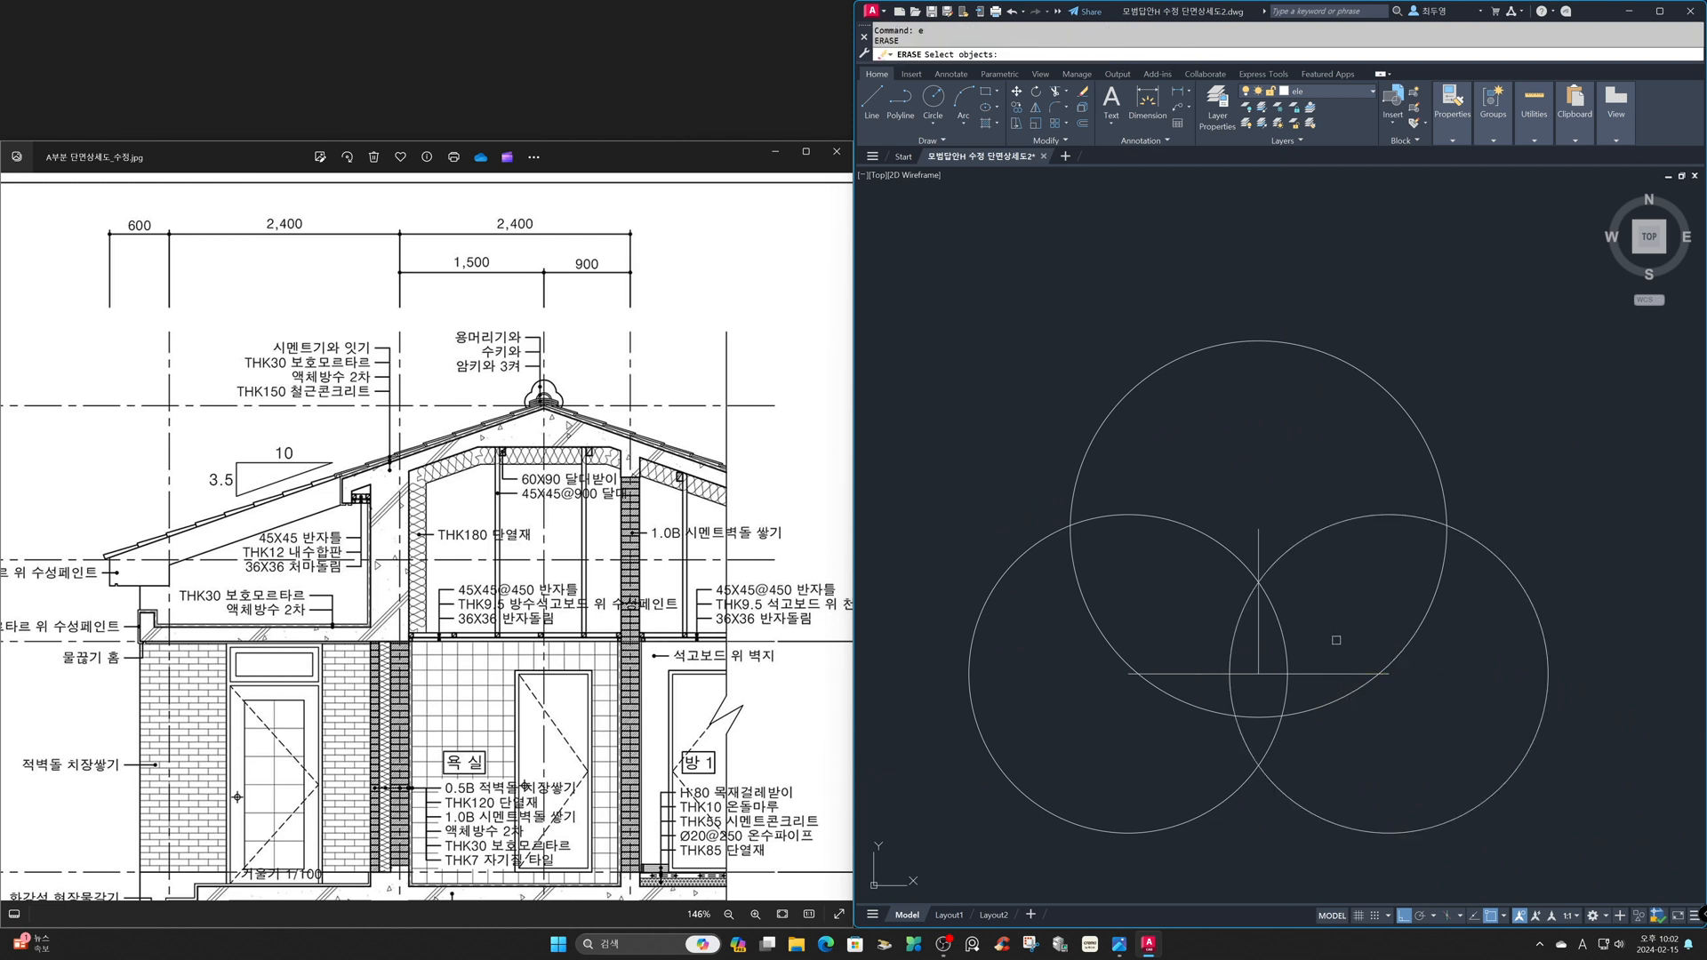
click(1272, 693)
click(1236, 656)
key(Return)
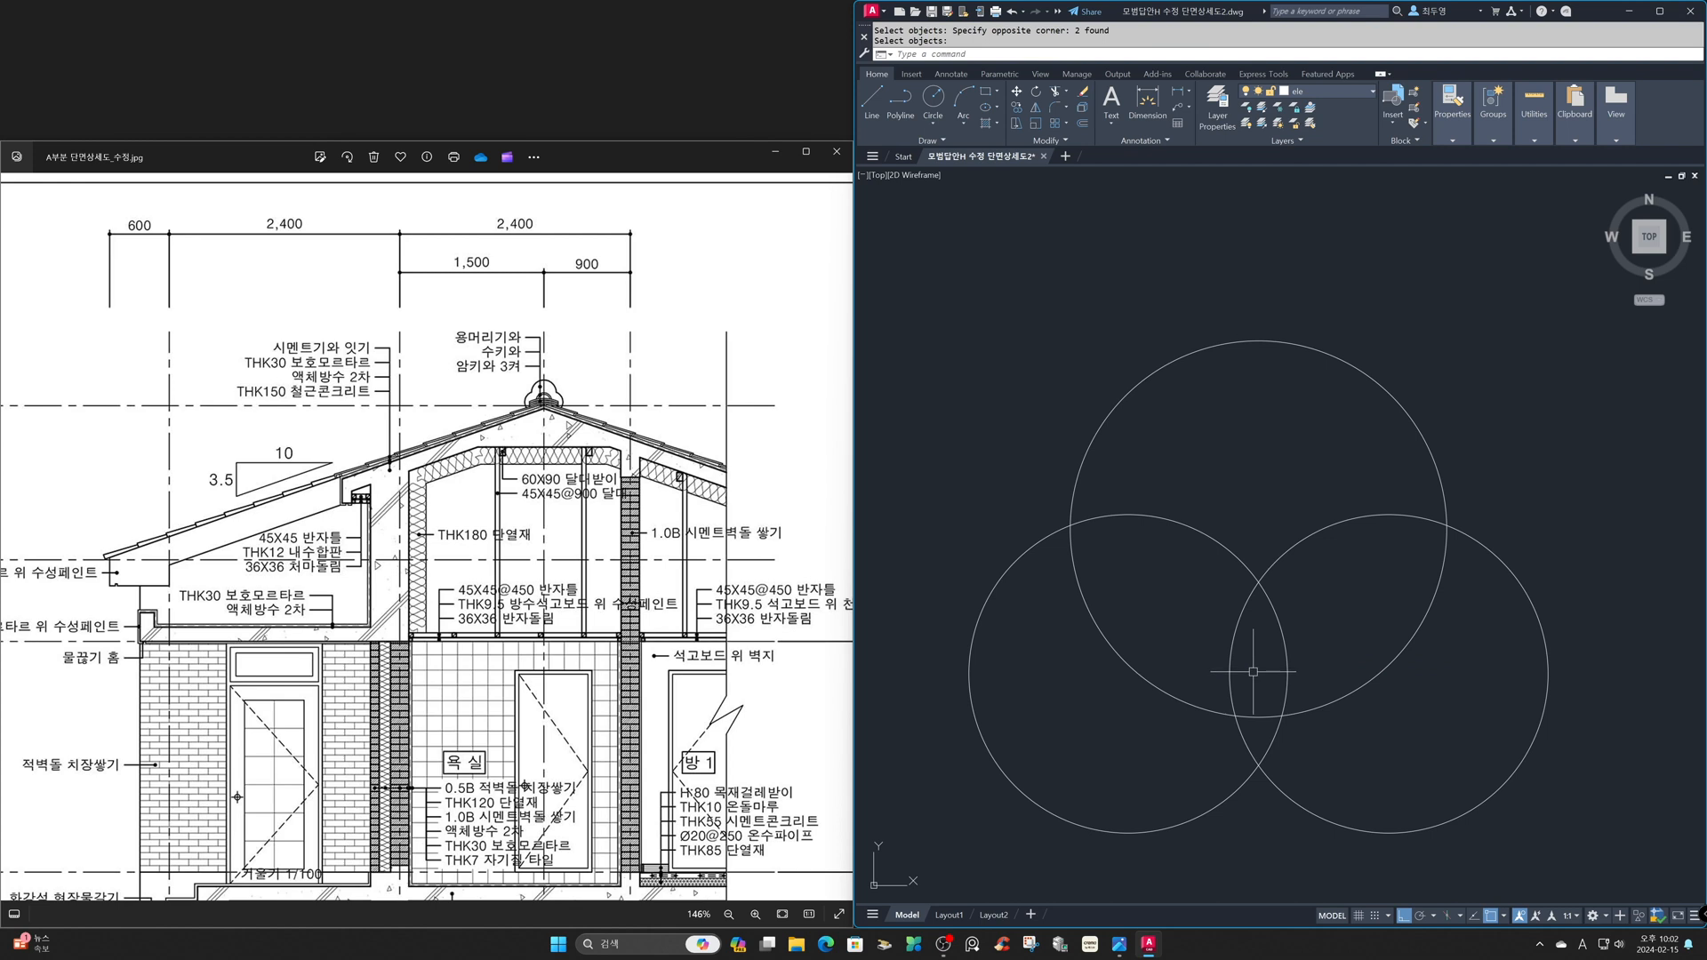
- Trim away the inner arcs of the three overlapping circles, leaving a single trefoil outline
text(tr)
key(Return)
key(Return)
click(1321, 746)
click(1173, 728)
click(1339, 729)
click(1190, 653)
click(1167, 513)
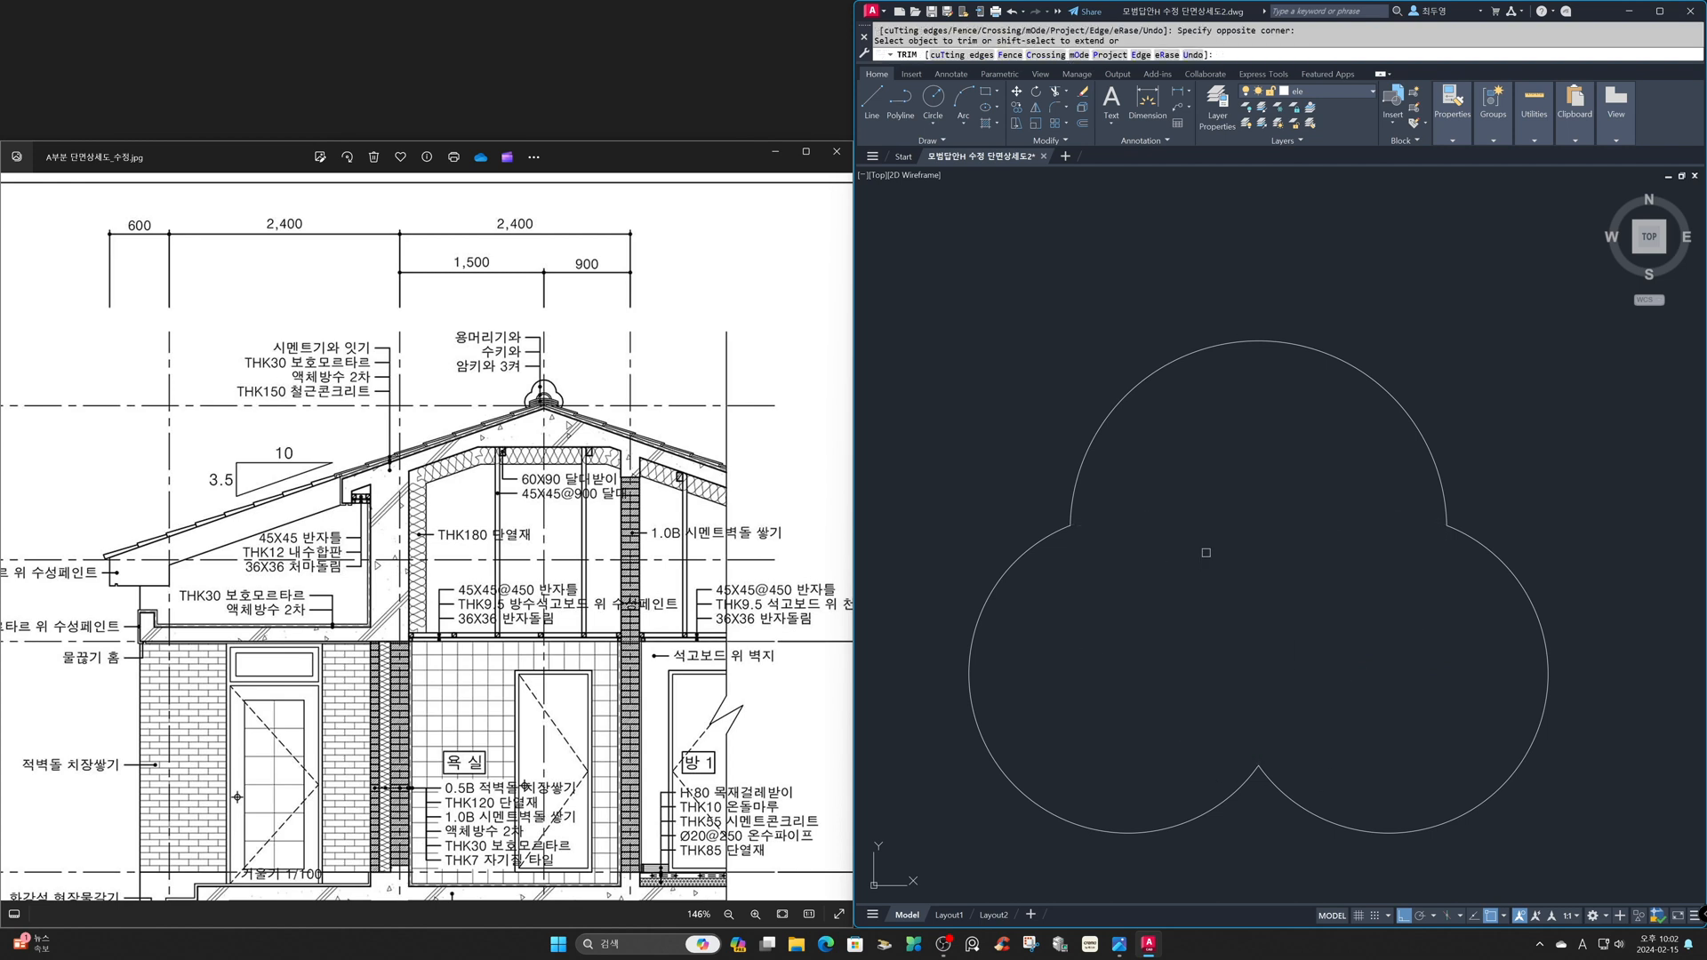
key(Return)
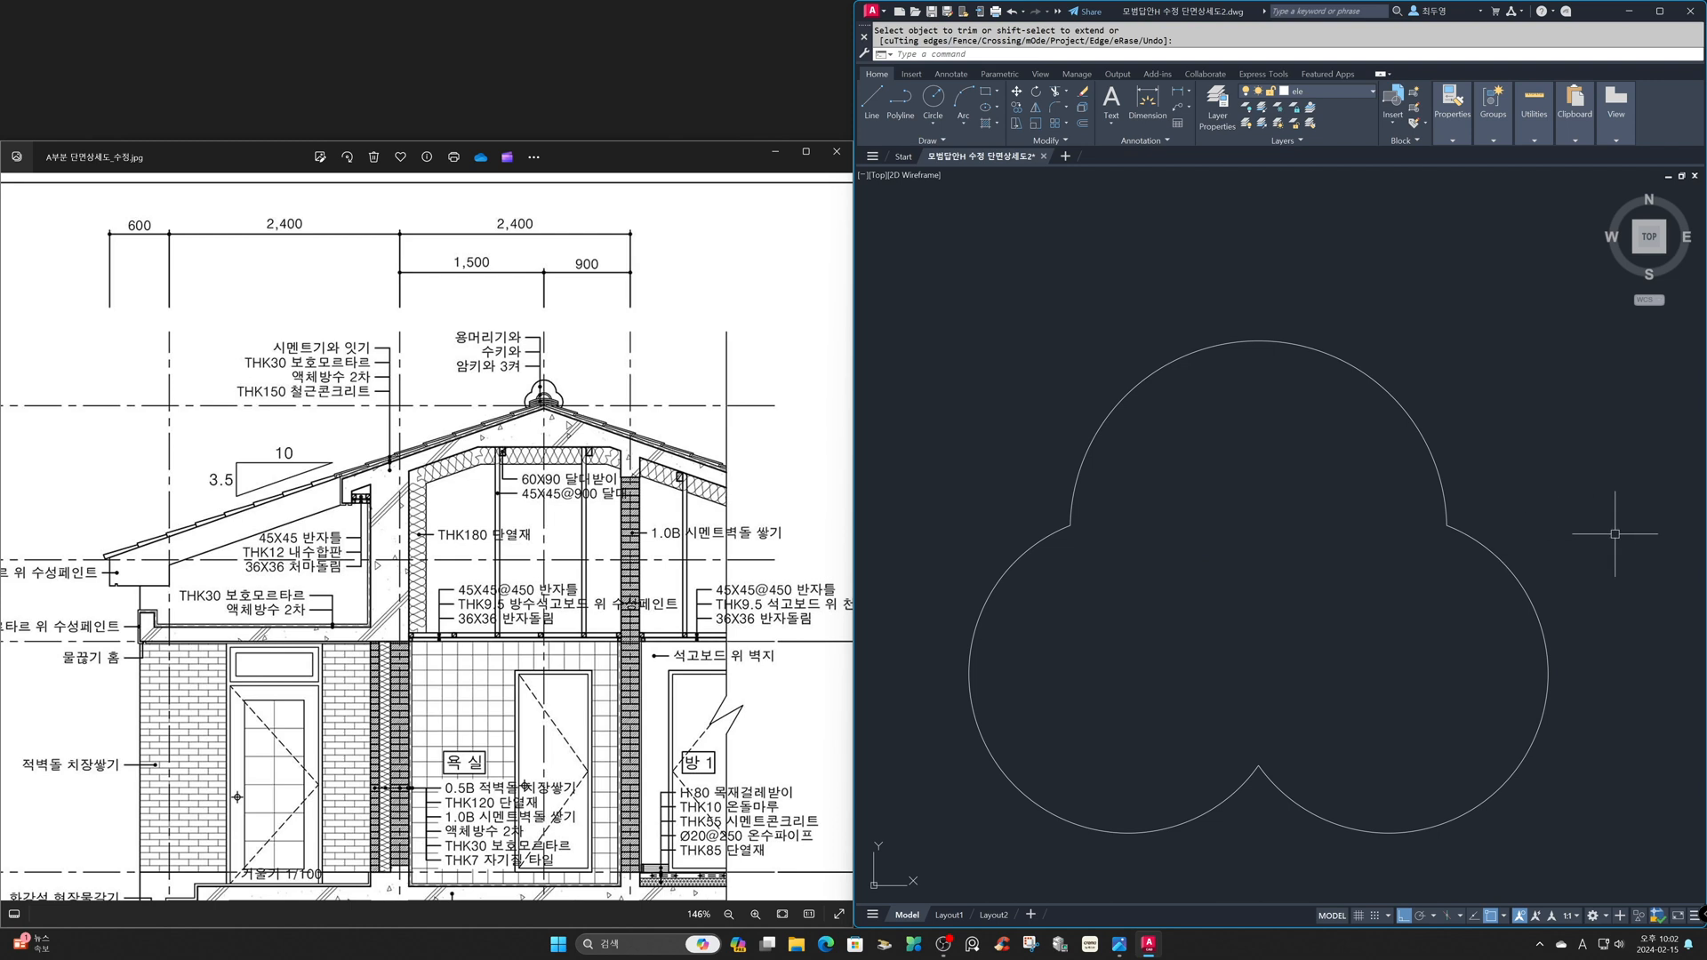
- Move the green ridge-tile group by the bottom quadrant of its circle onto the lower notch of the trefoil, with Ortho off
text(z)
key(Return)
text(p)
key(Return)
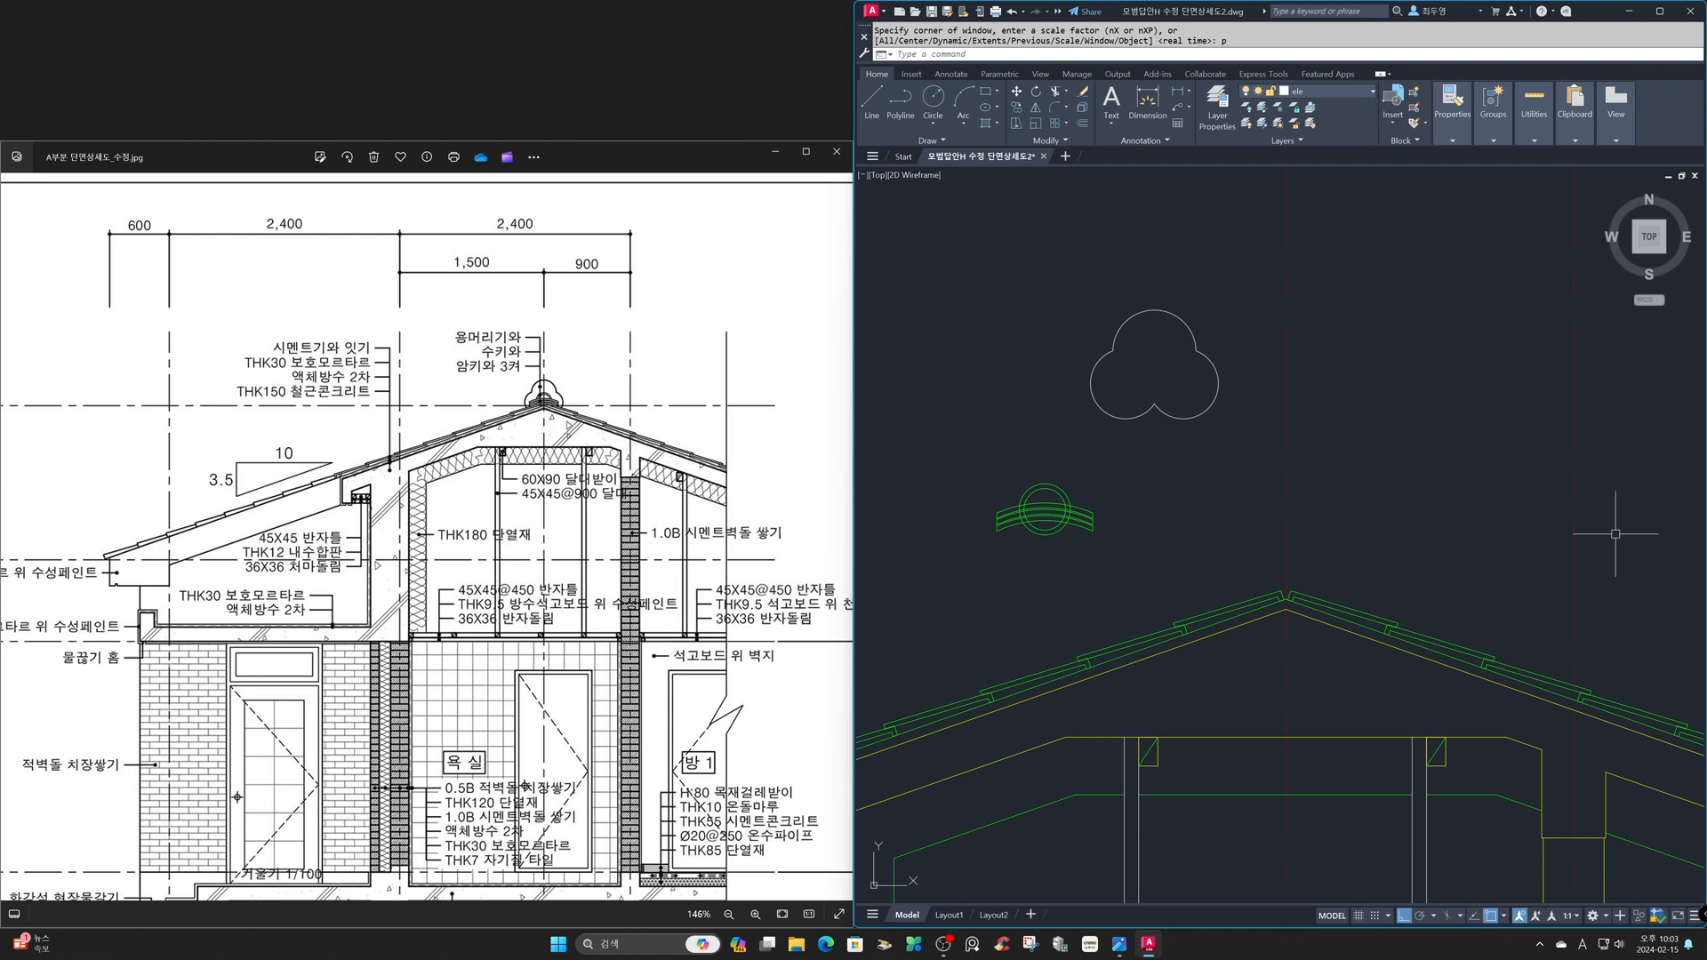
key(F8)
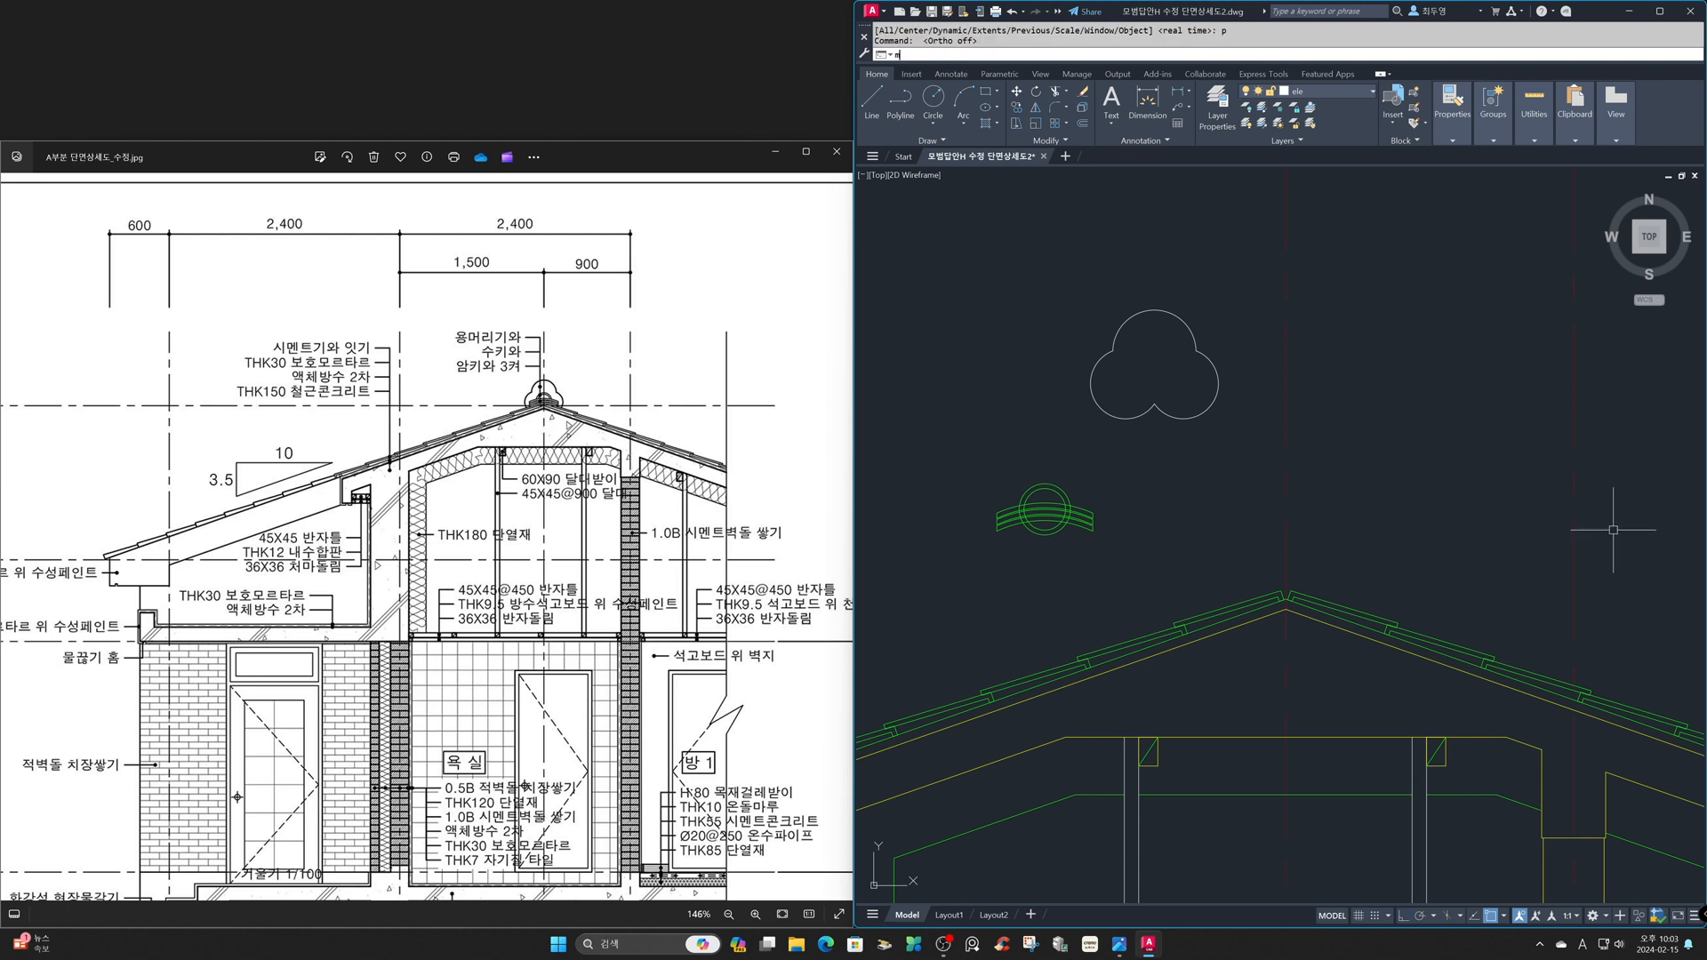
text(m)
key(Return)
click(975, 457)
click(1131, 565)
key(Return)
shift+right_click(1117, 566)
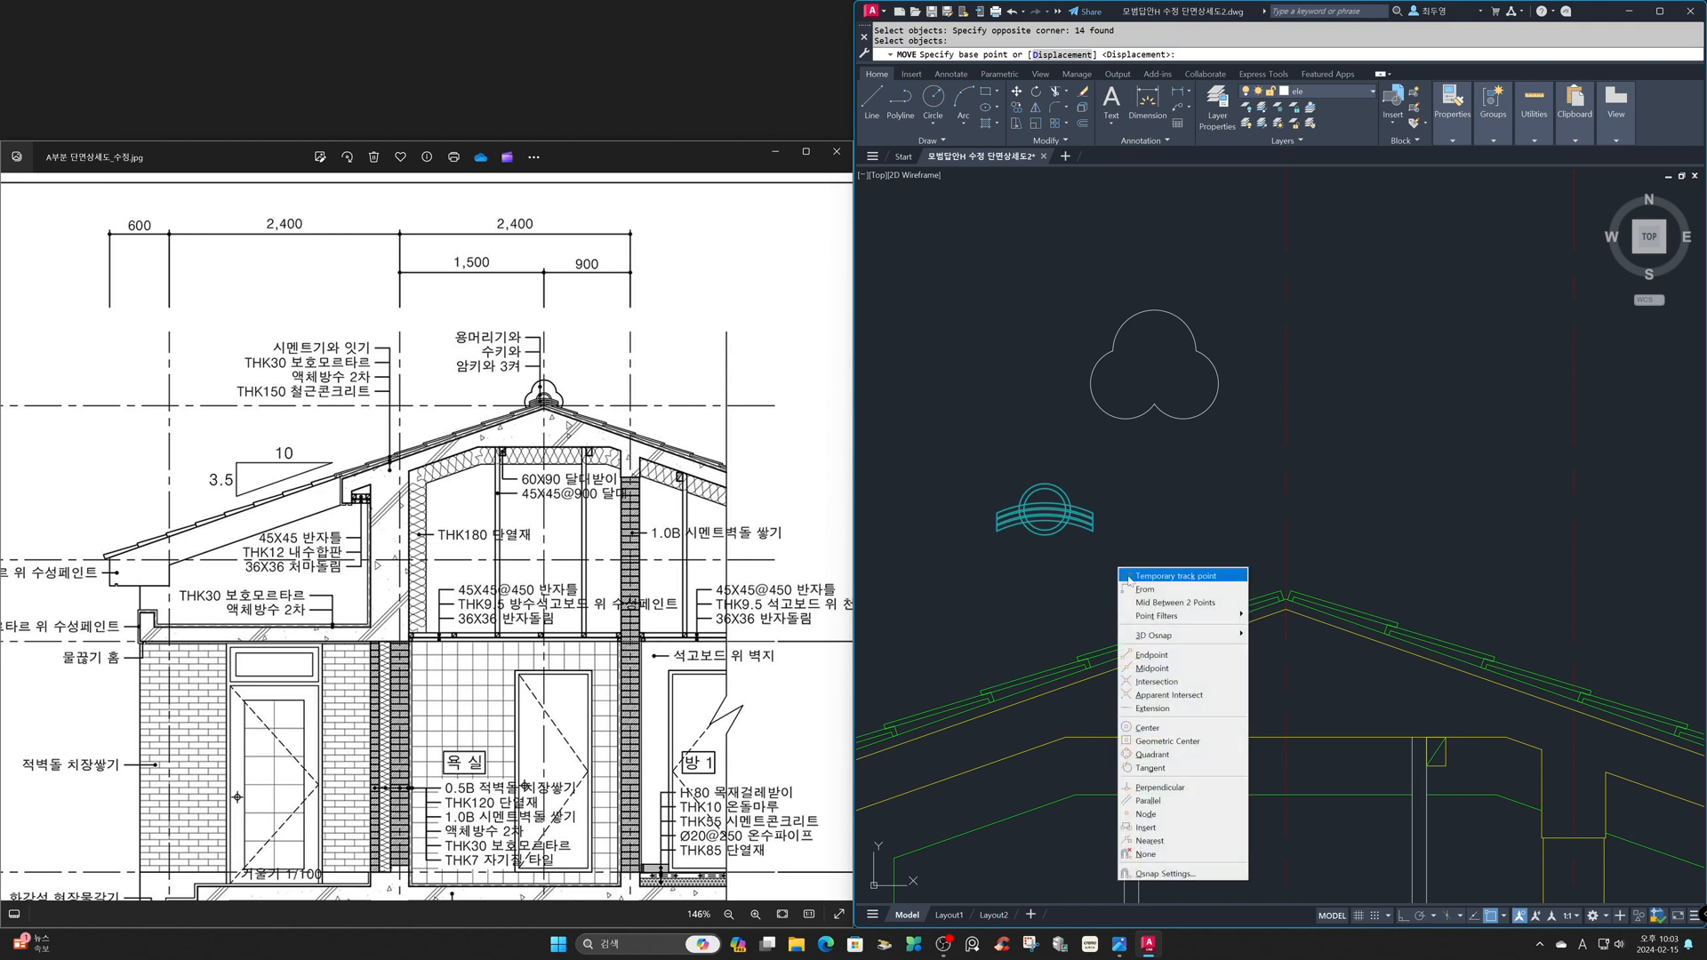
click(1152, 754)
click(1045, 535)
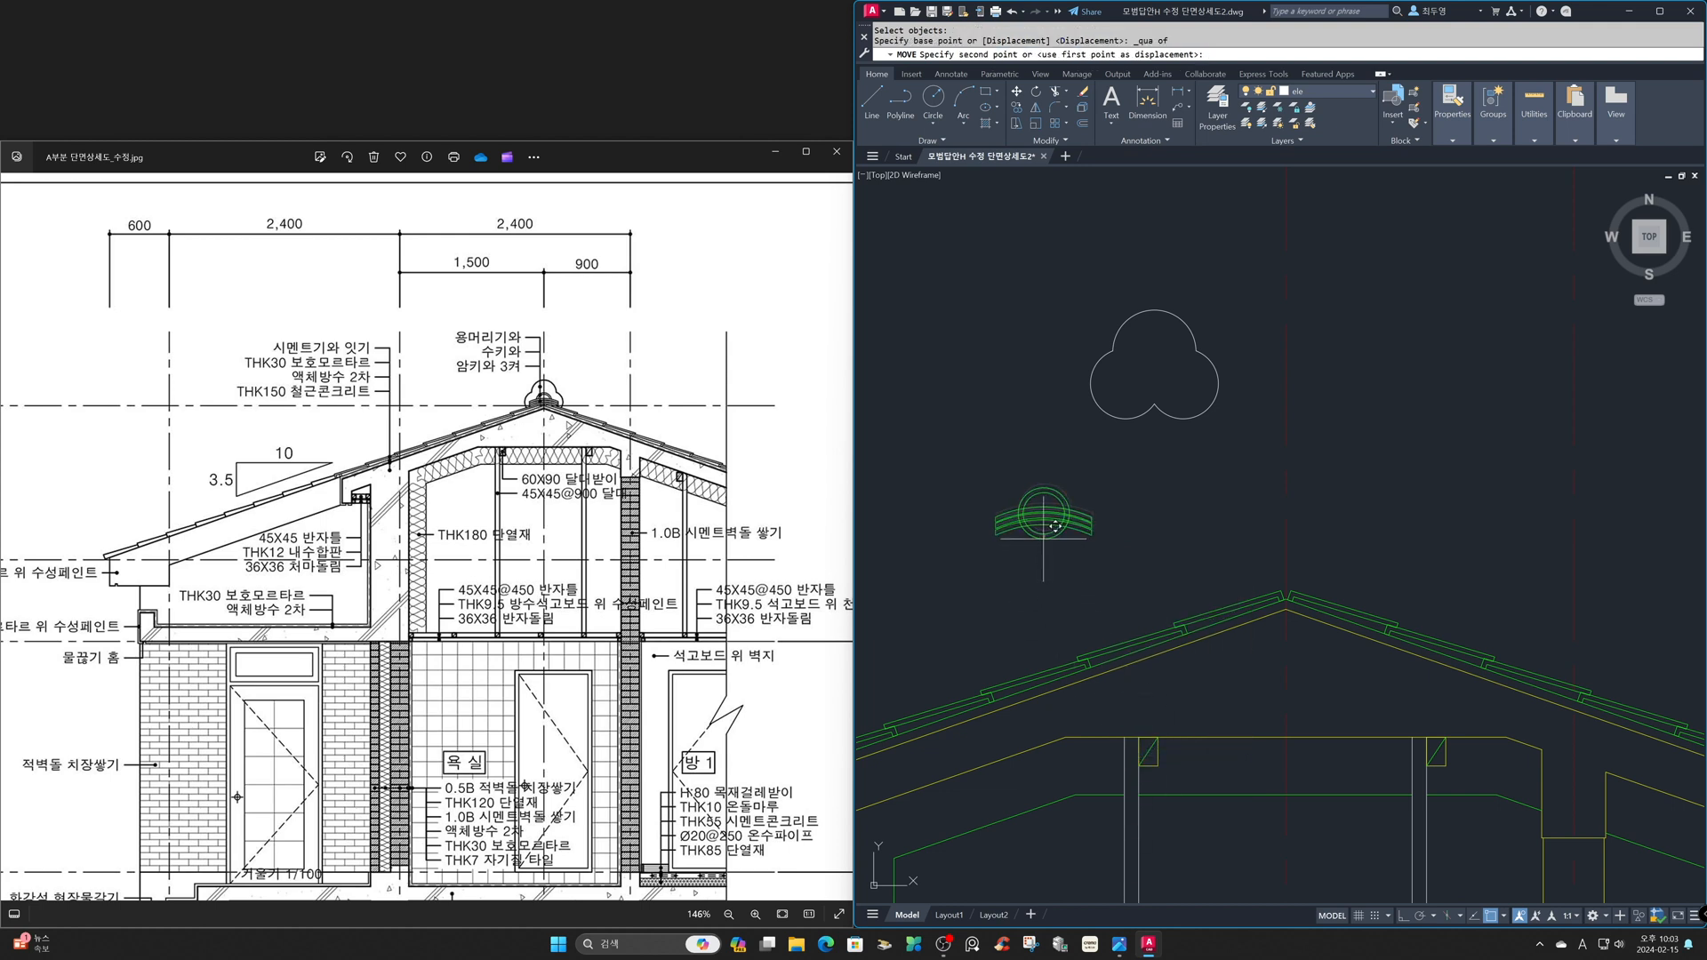
click(1154, 400)
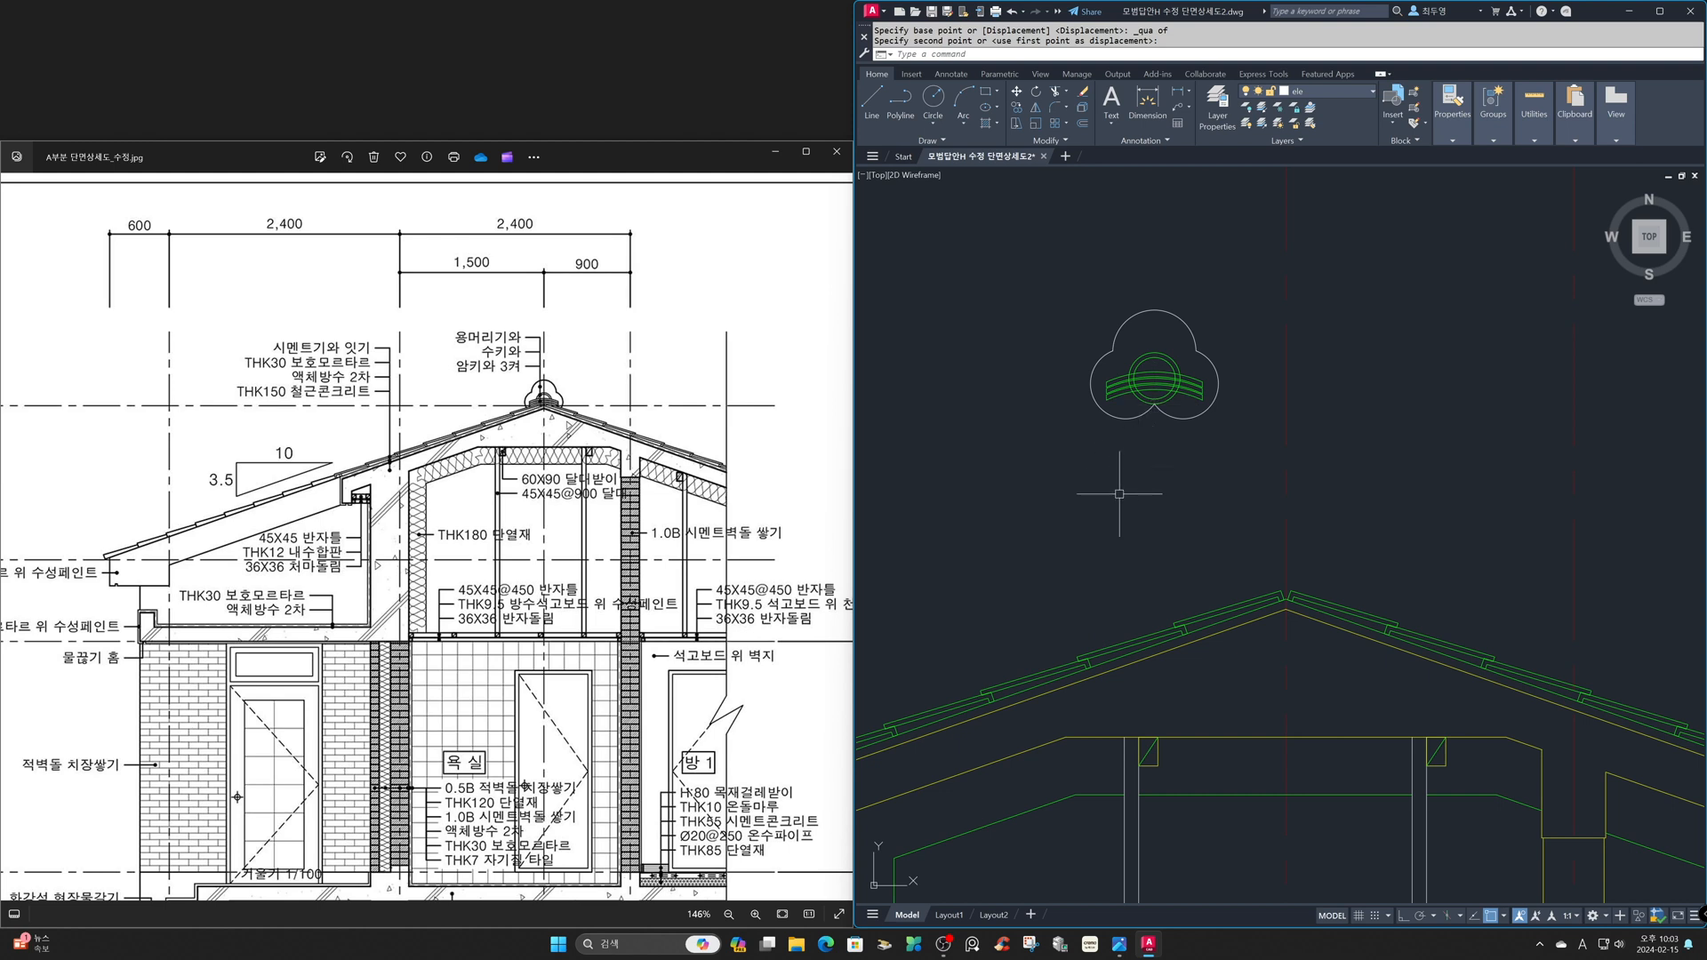
- Trim the parts of the two concentric circles that lie below the uppermost ridge-tile arc
text(ts or)
key(Return)
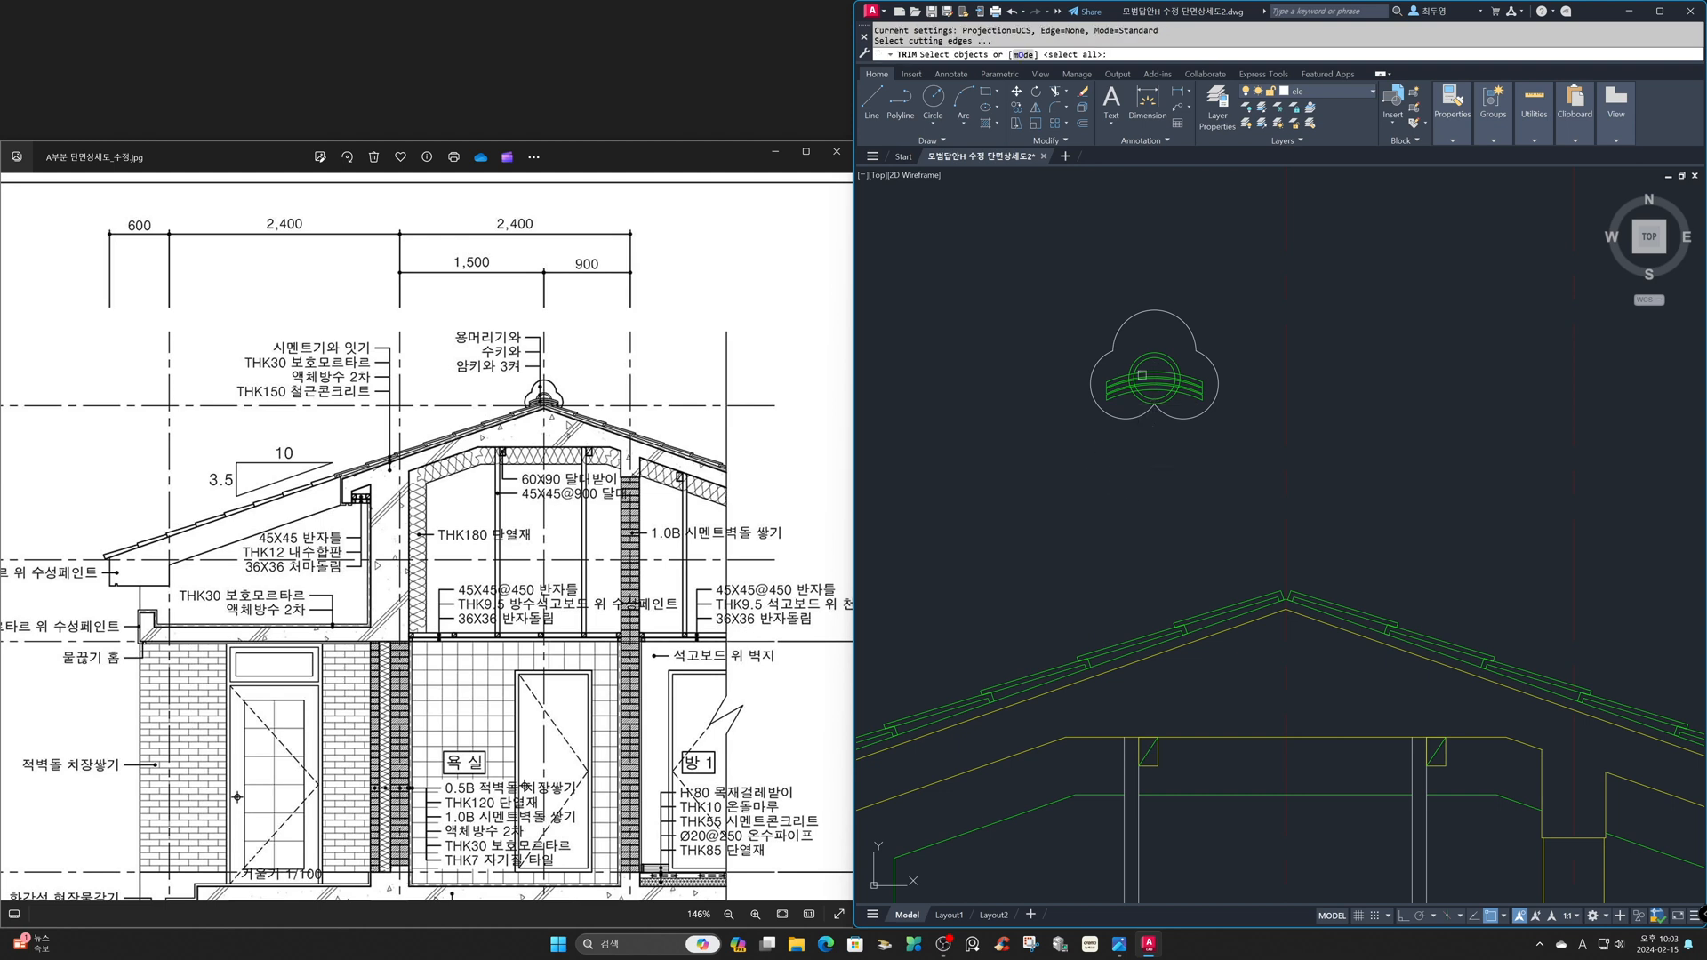
key(Return)
click(1169, 396)
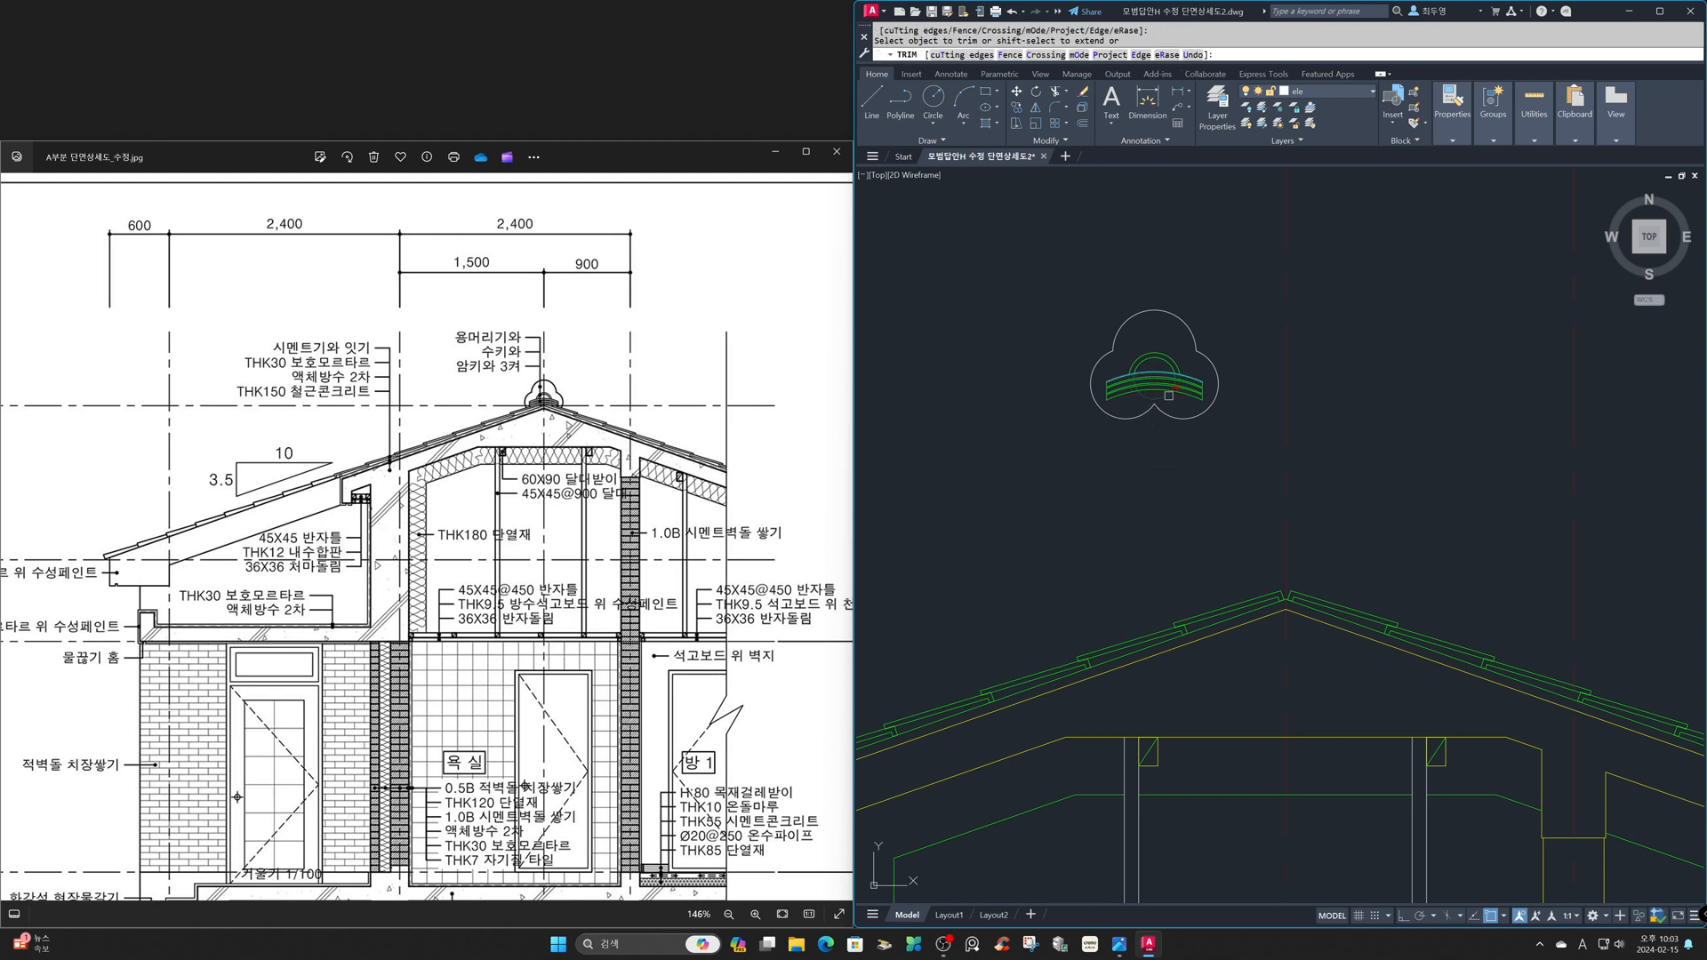
key(Return)
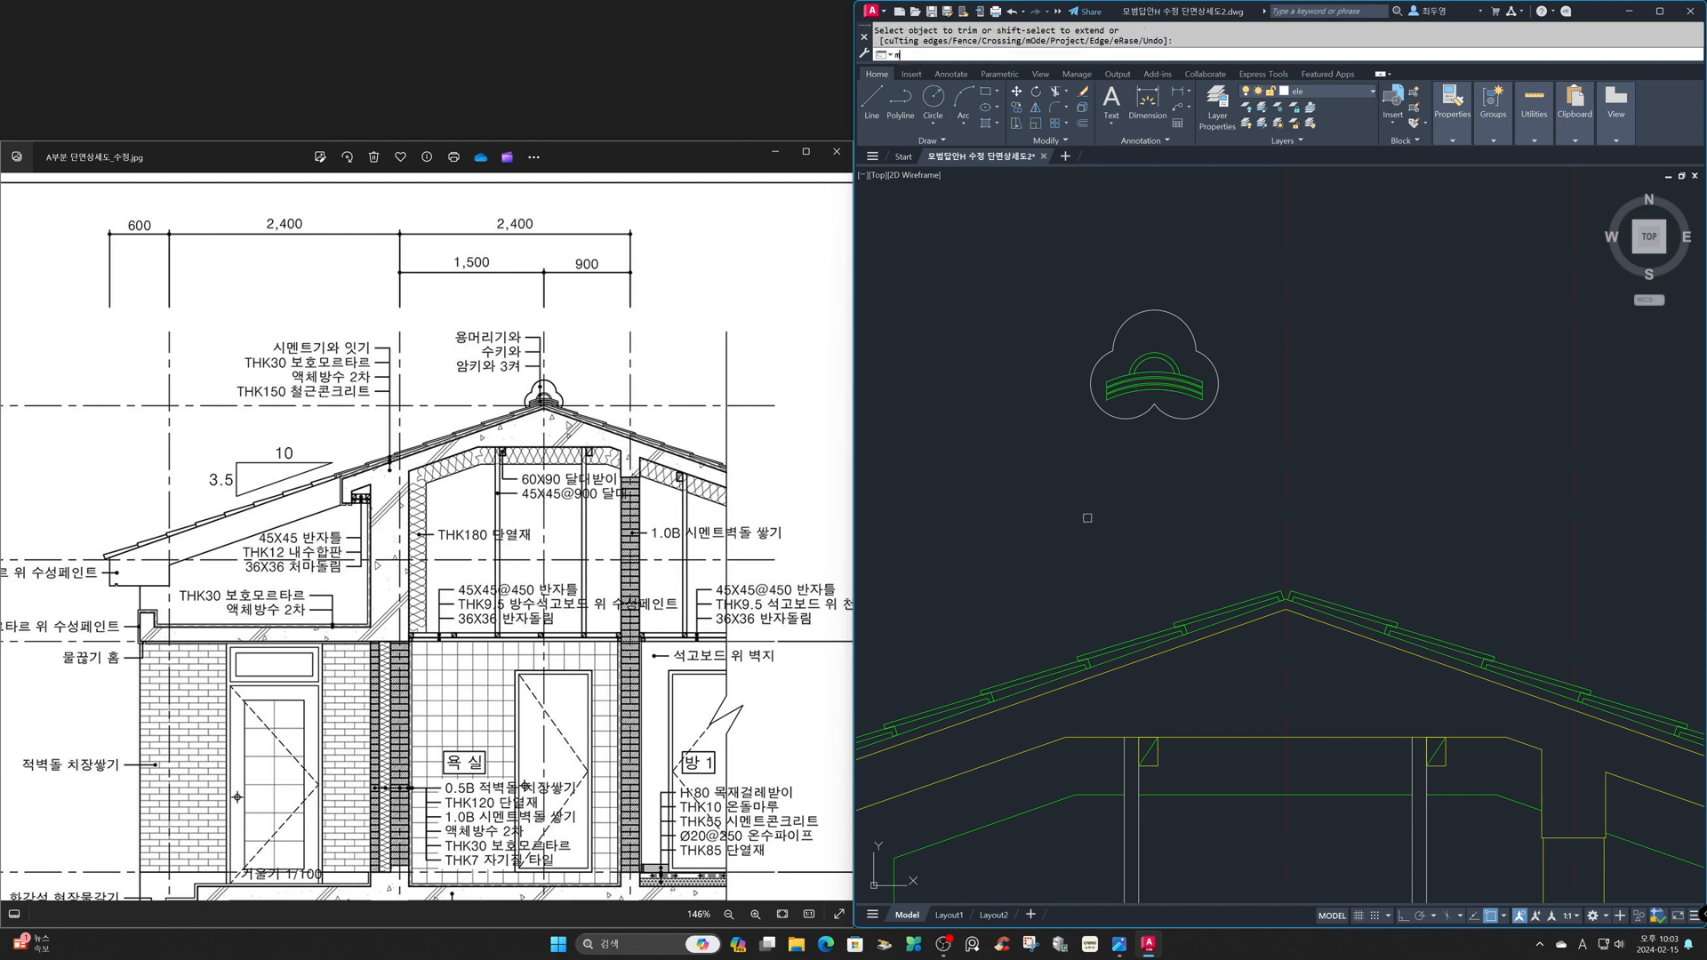
- Move the trefoil together with the ridge tiles by the trefoil's lower notch onto the apex of the green roof line
text(m)
key(Return)
click(1063, 271)
click(1291, 491)
key(Return)
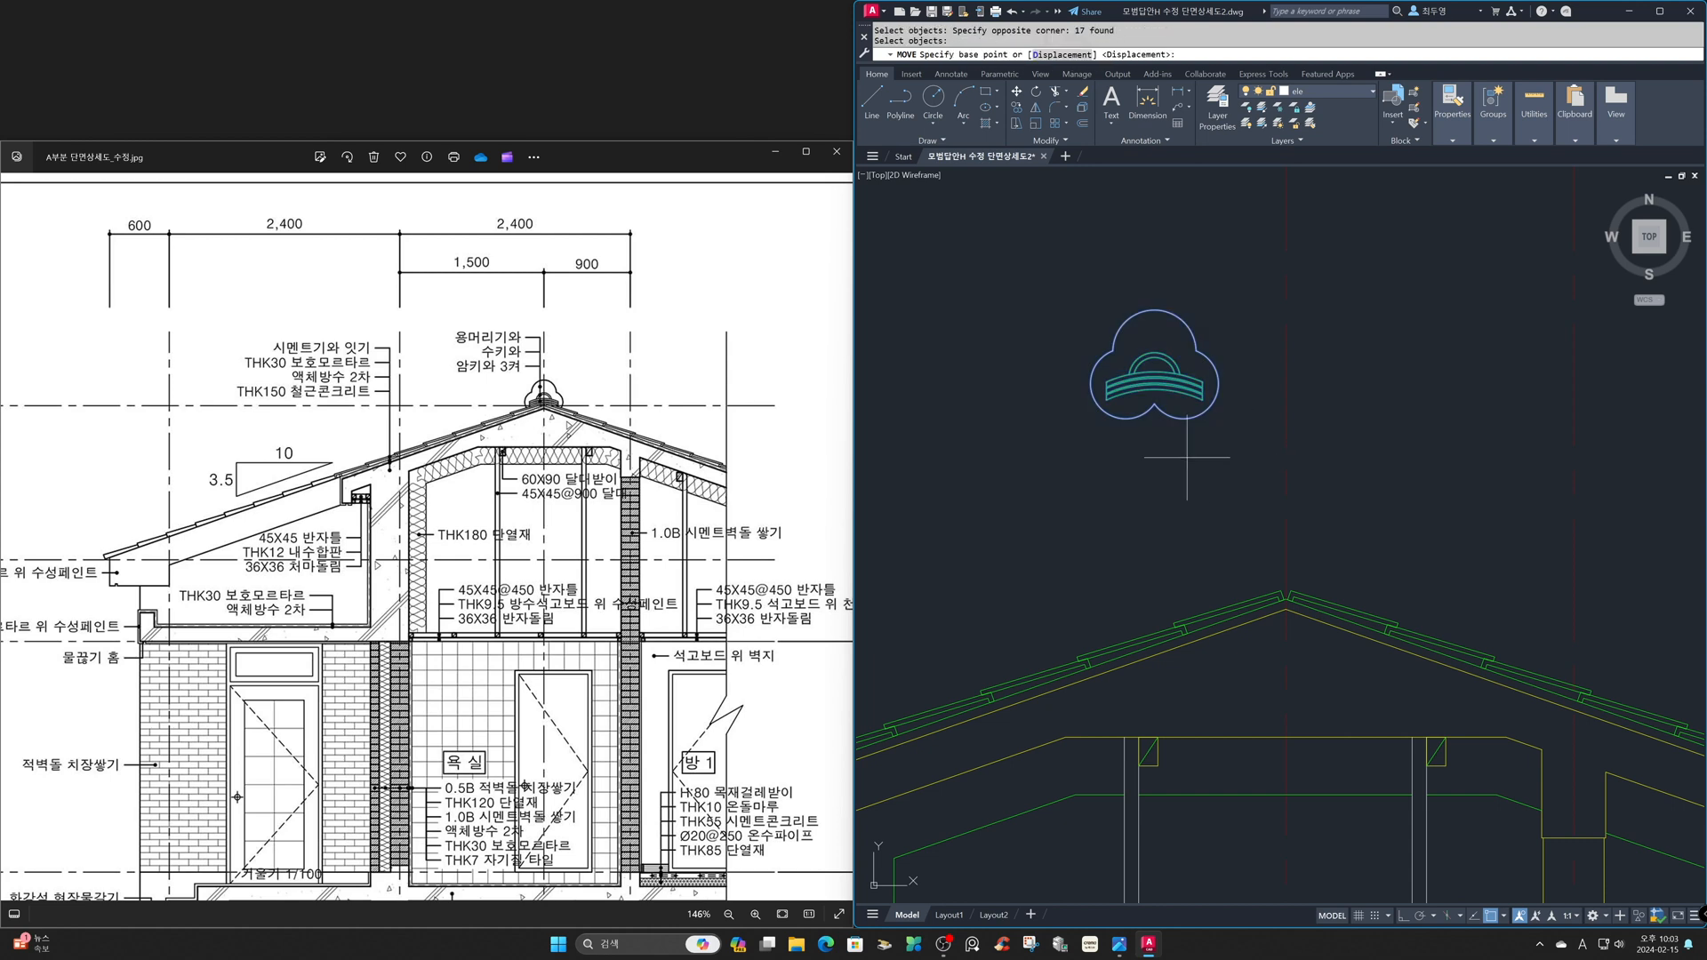
click(1160, 396)
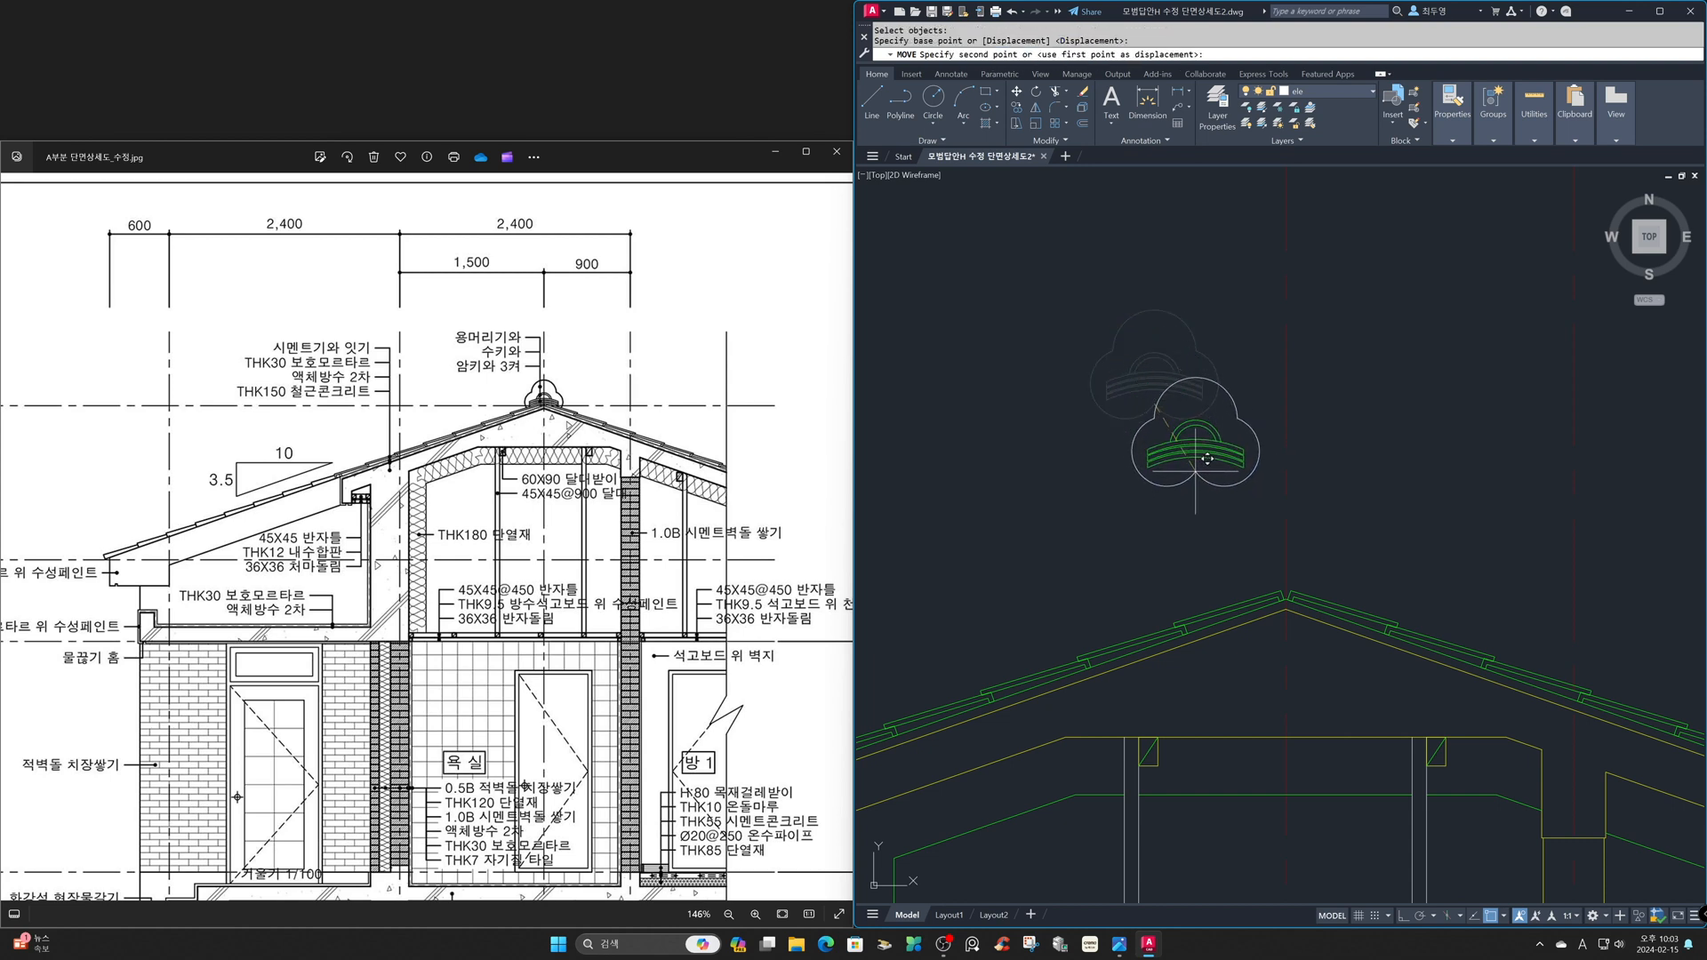
text('z)
key(Return)
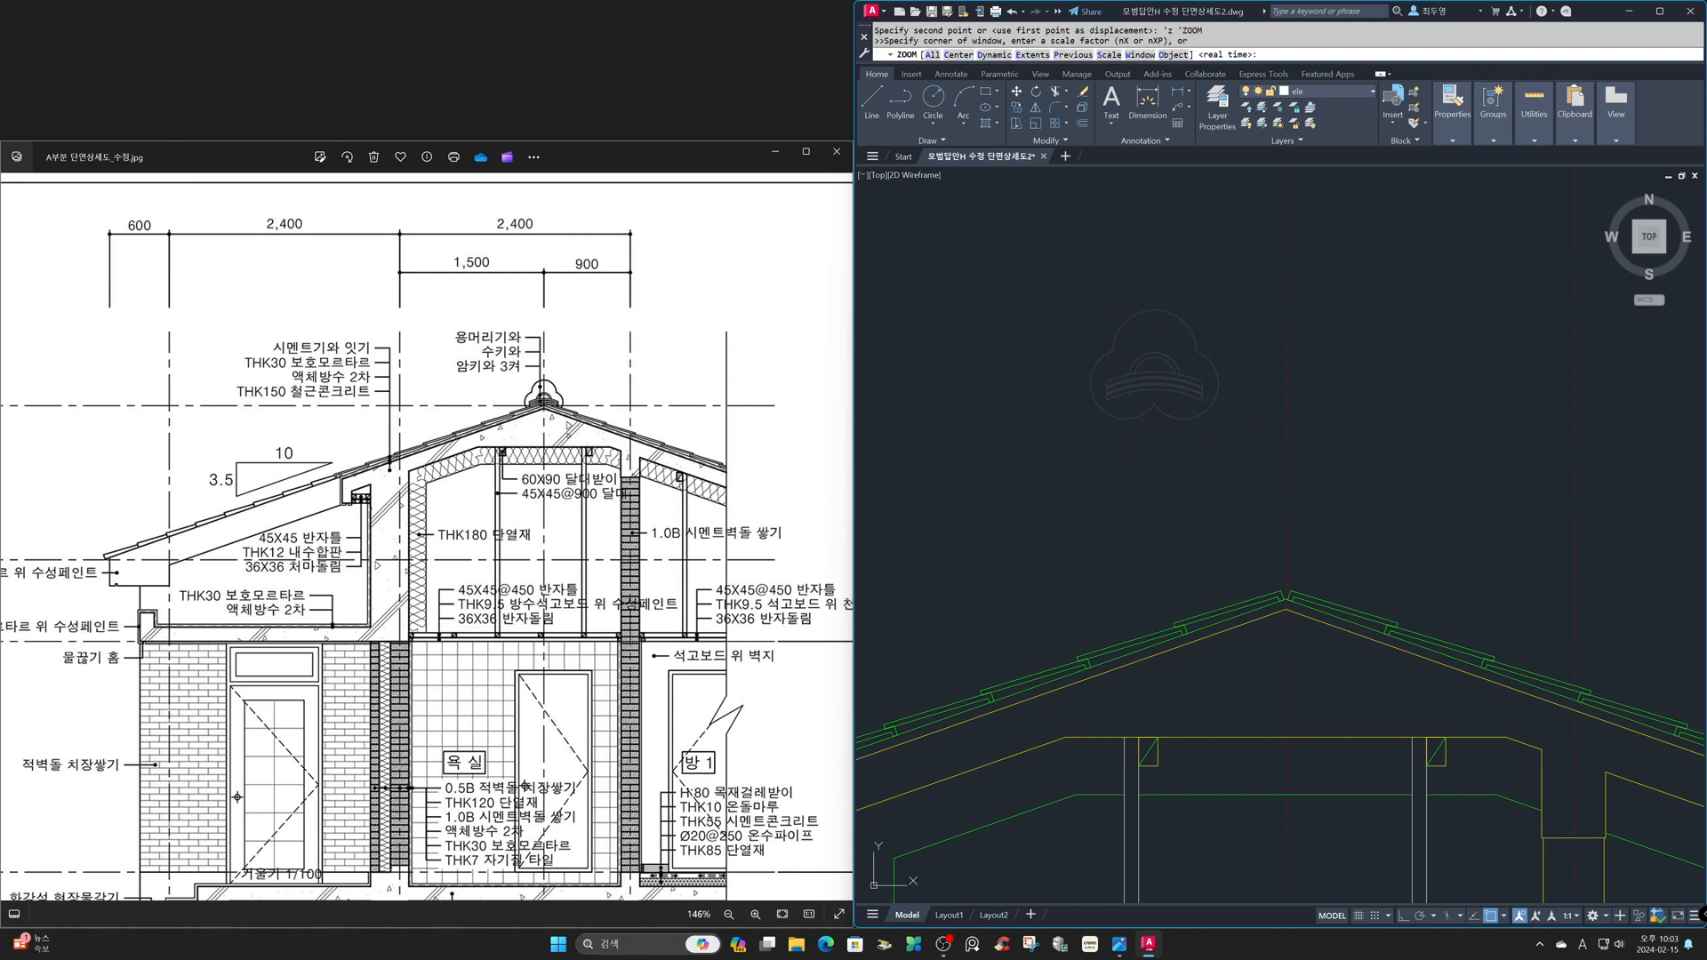
click(1137, 415)
click(1480, 754)
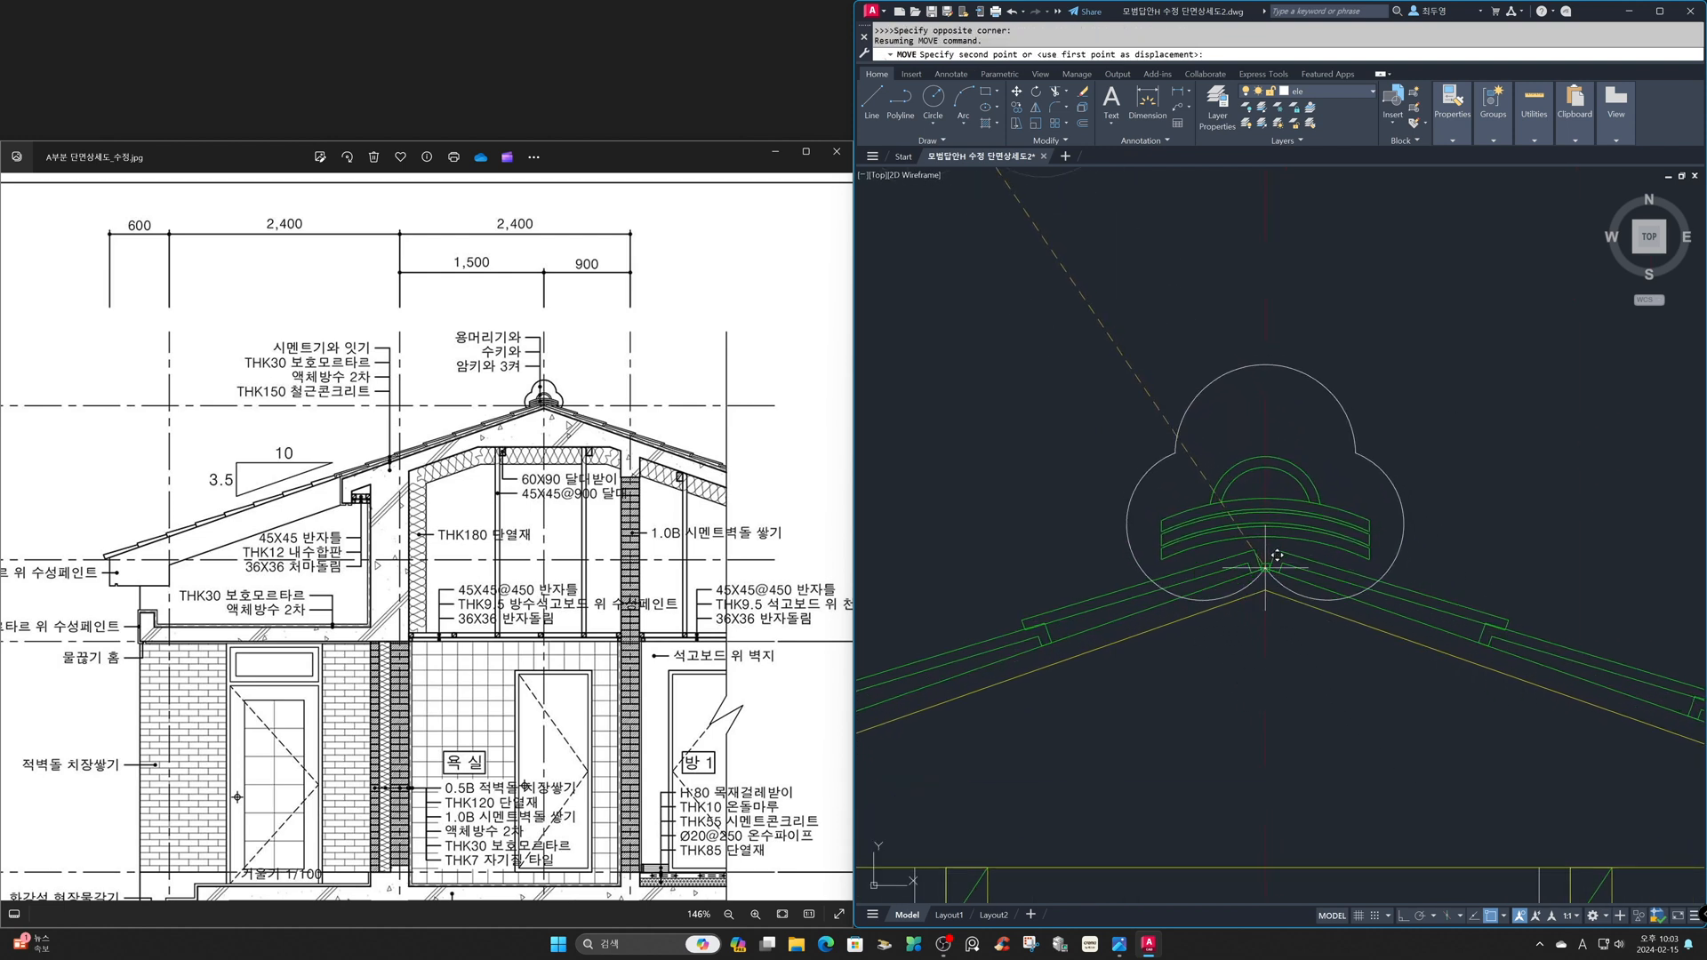
click(1265, 567)
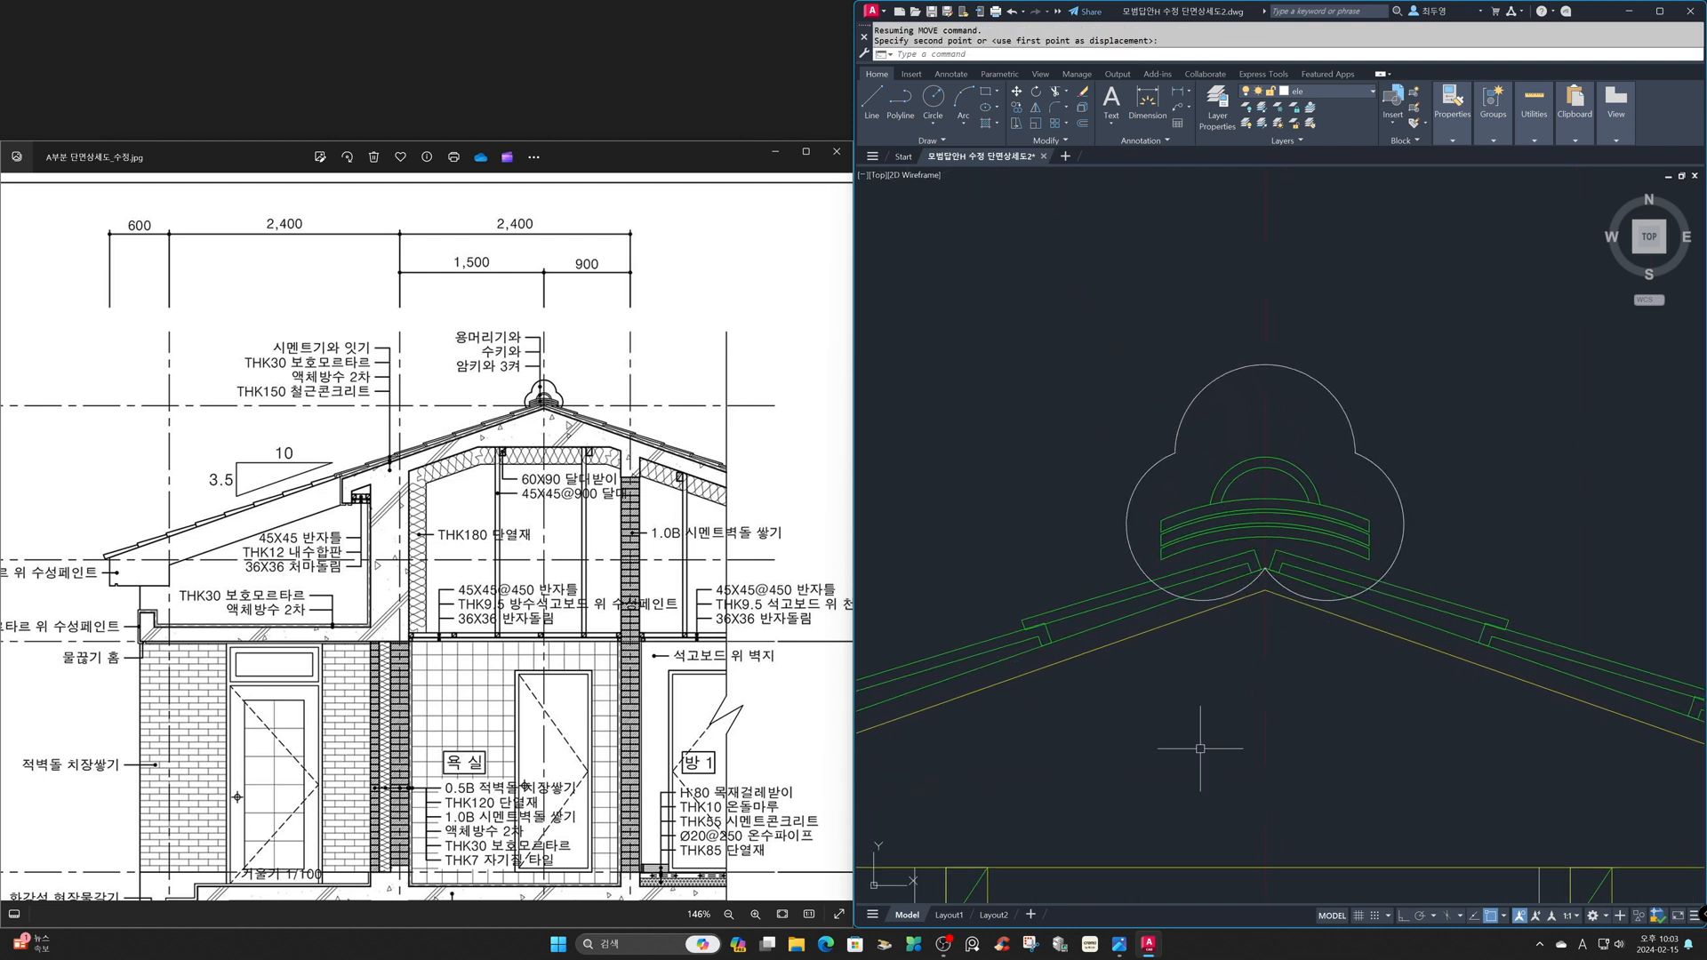
- Draw a vertical guide line with Ortho on, straight down from the lower-left corner of the ridge-tile stack past the roof slope
key(F8)
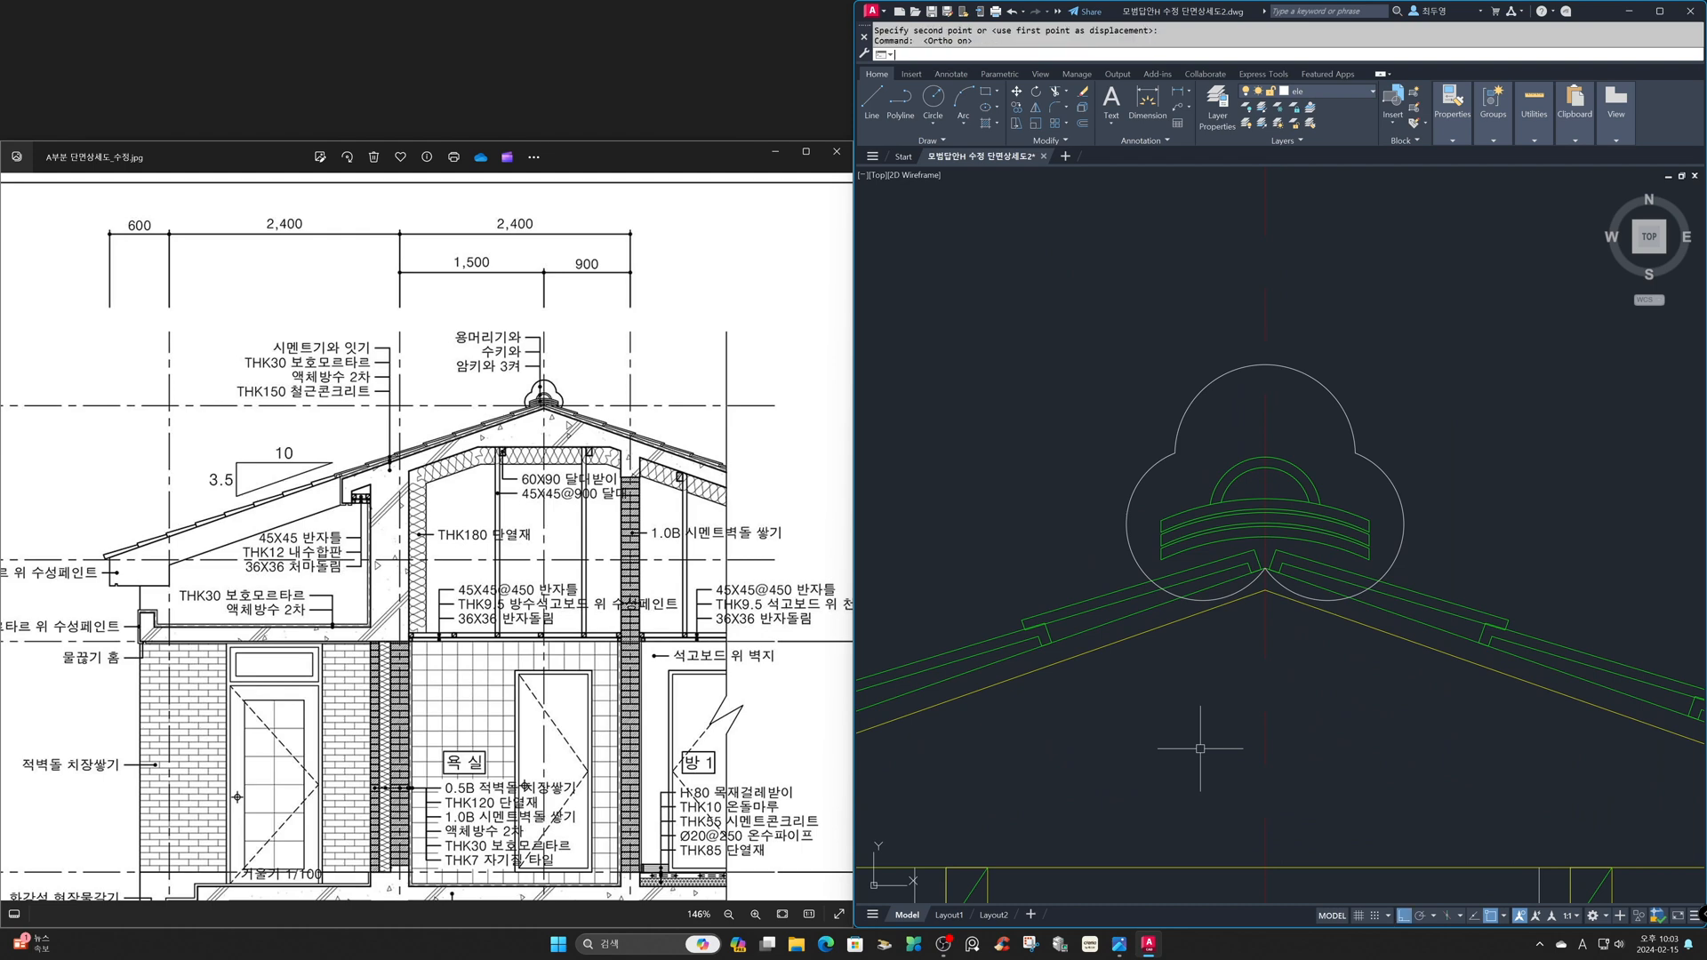
key(Return)
click(1160, 556)
click(1163, 741)
key(Return)
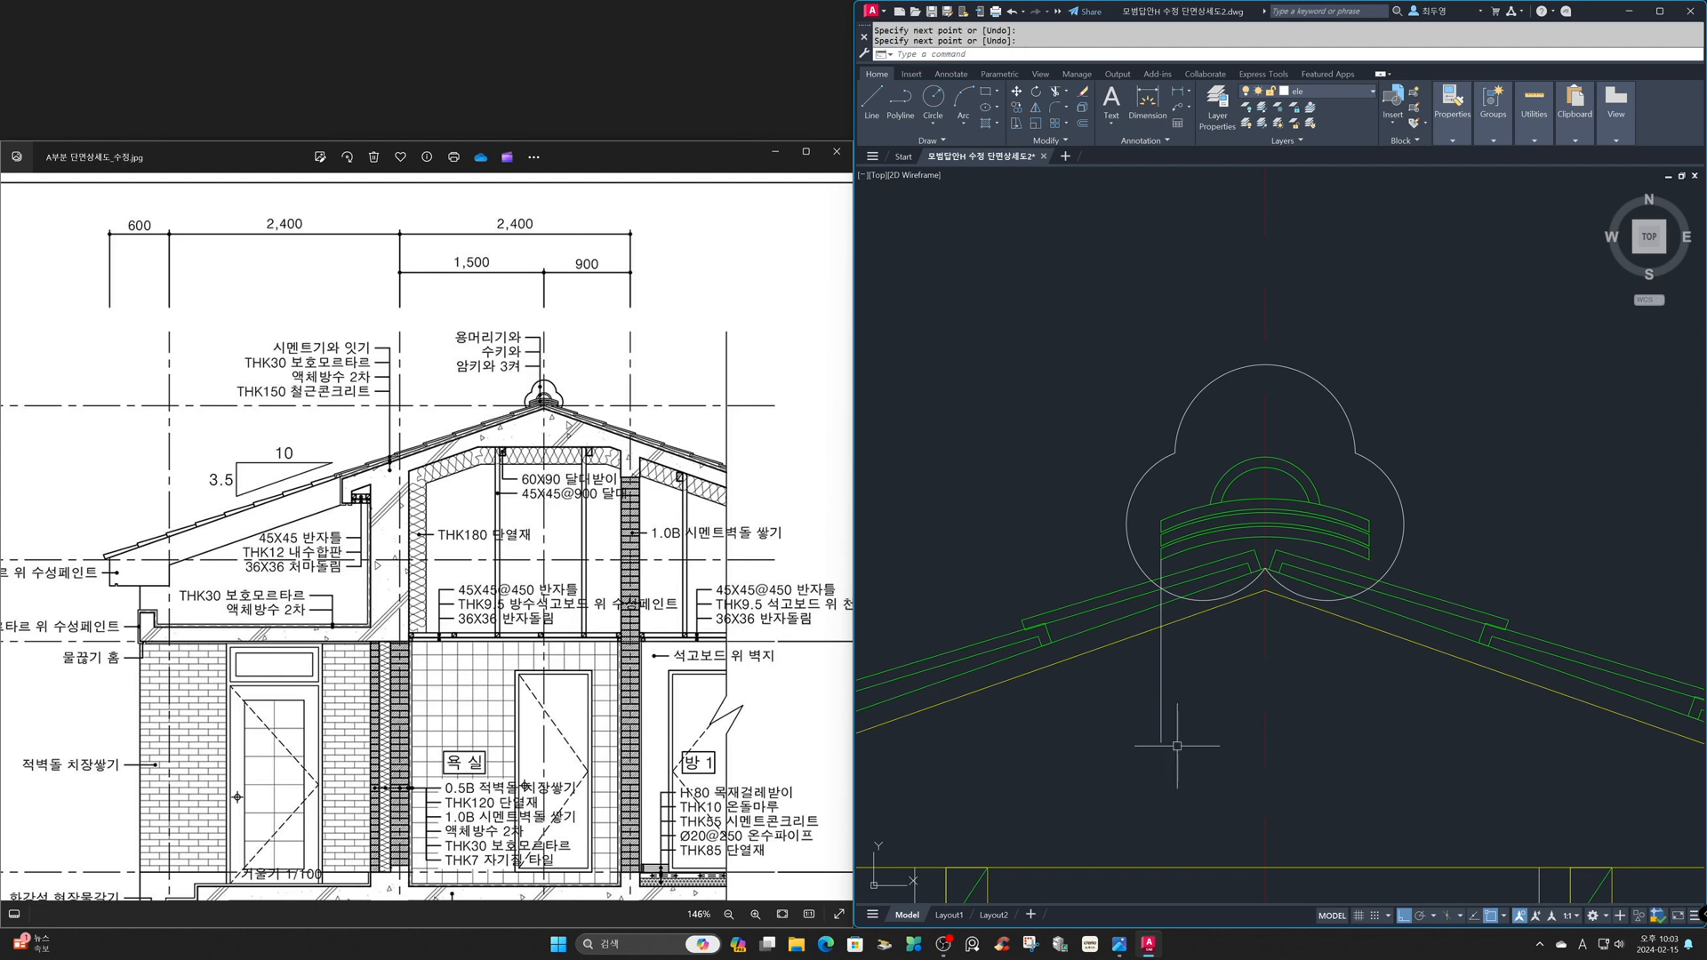
- Move the ridge-tile and trefoil group straight down so the stack's lower-left corner meets the roof tile's top line along the guide
text(m)
key(Return)
text(p)
key(Return)
key(Return)
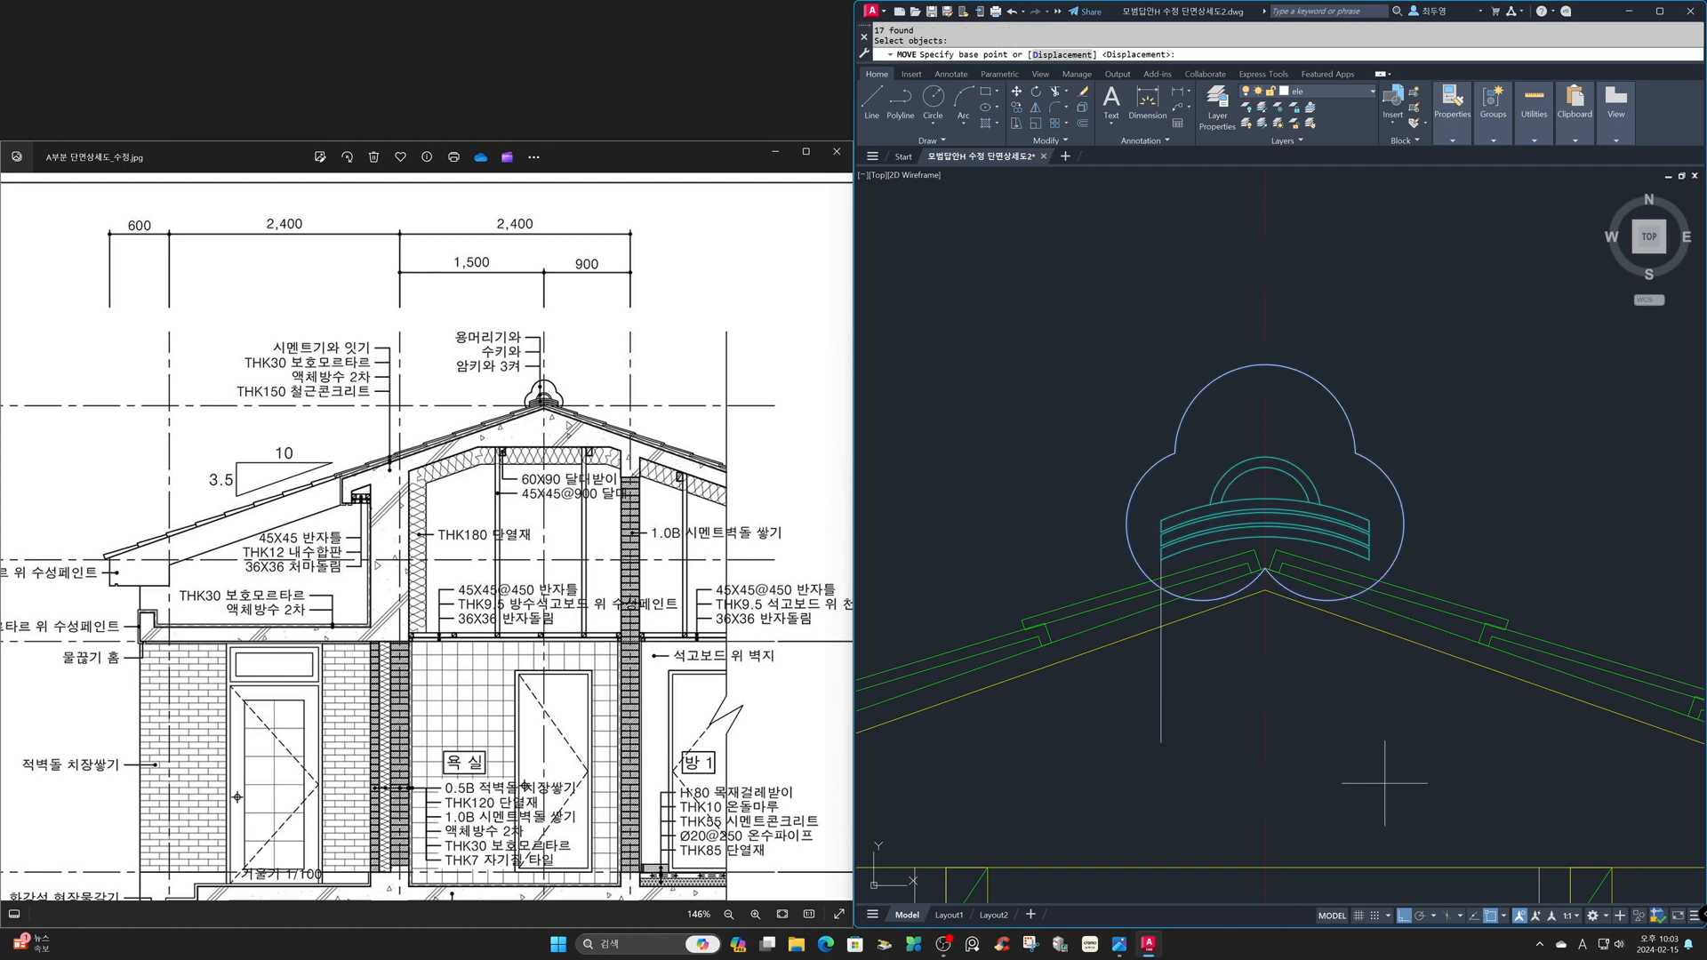
click(1169, 555)
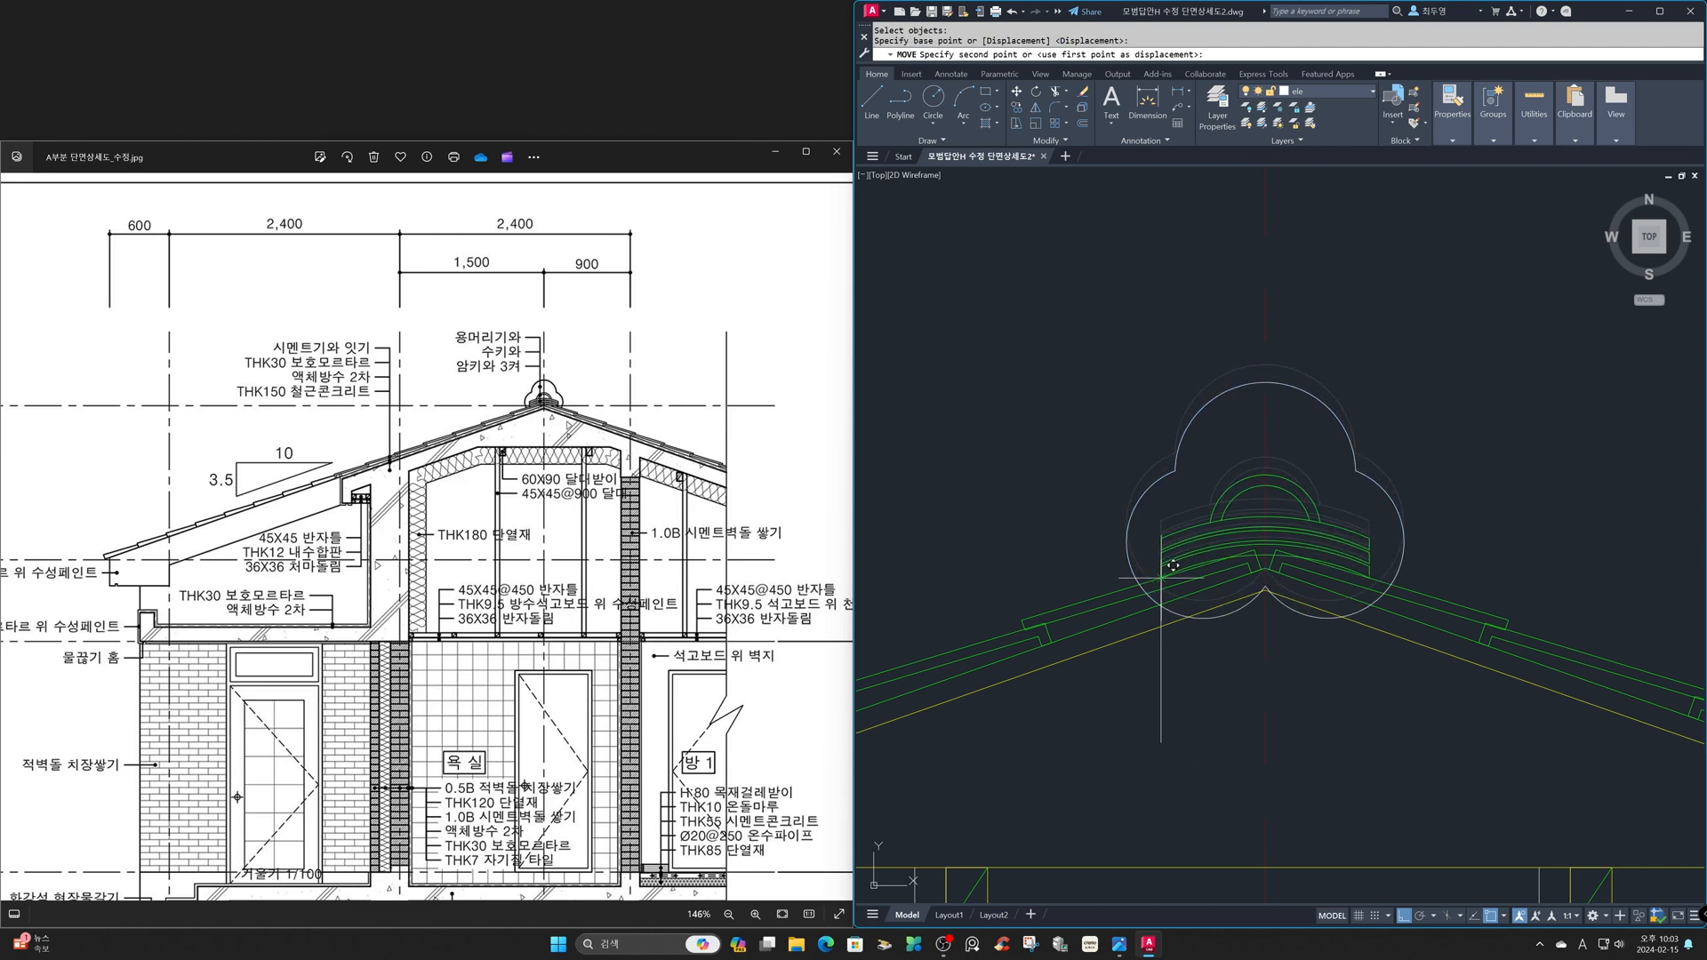
click(1174, 565)
- Erase the vertical guide line below the ridge-tile stack
text(e)
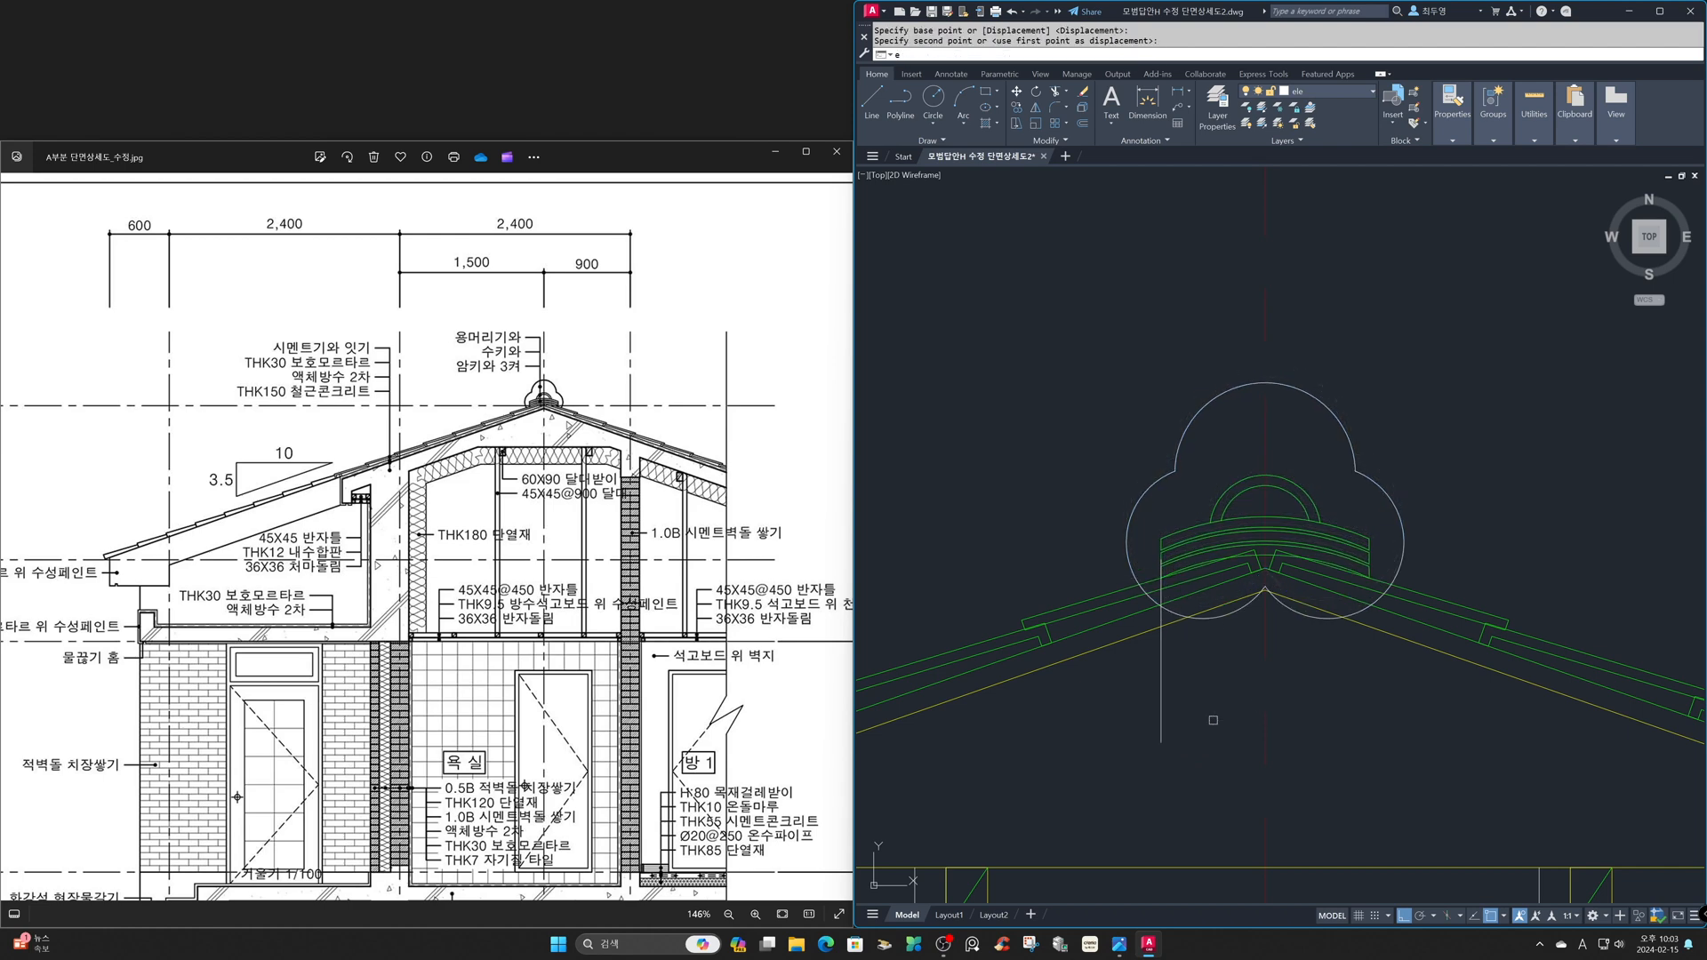
key(Return)
click(1159, 689)
key(Return)
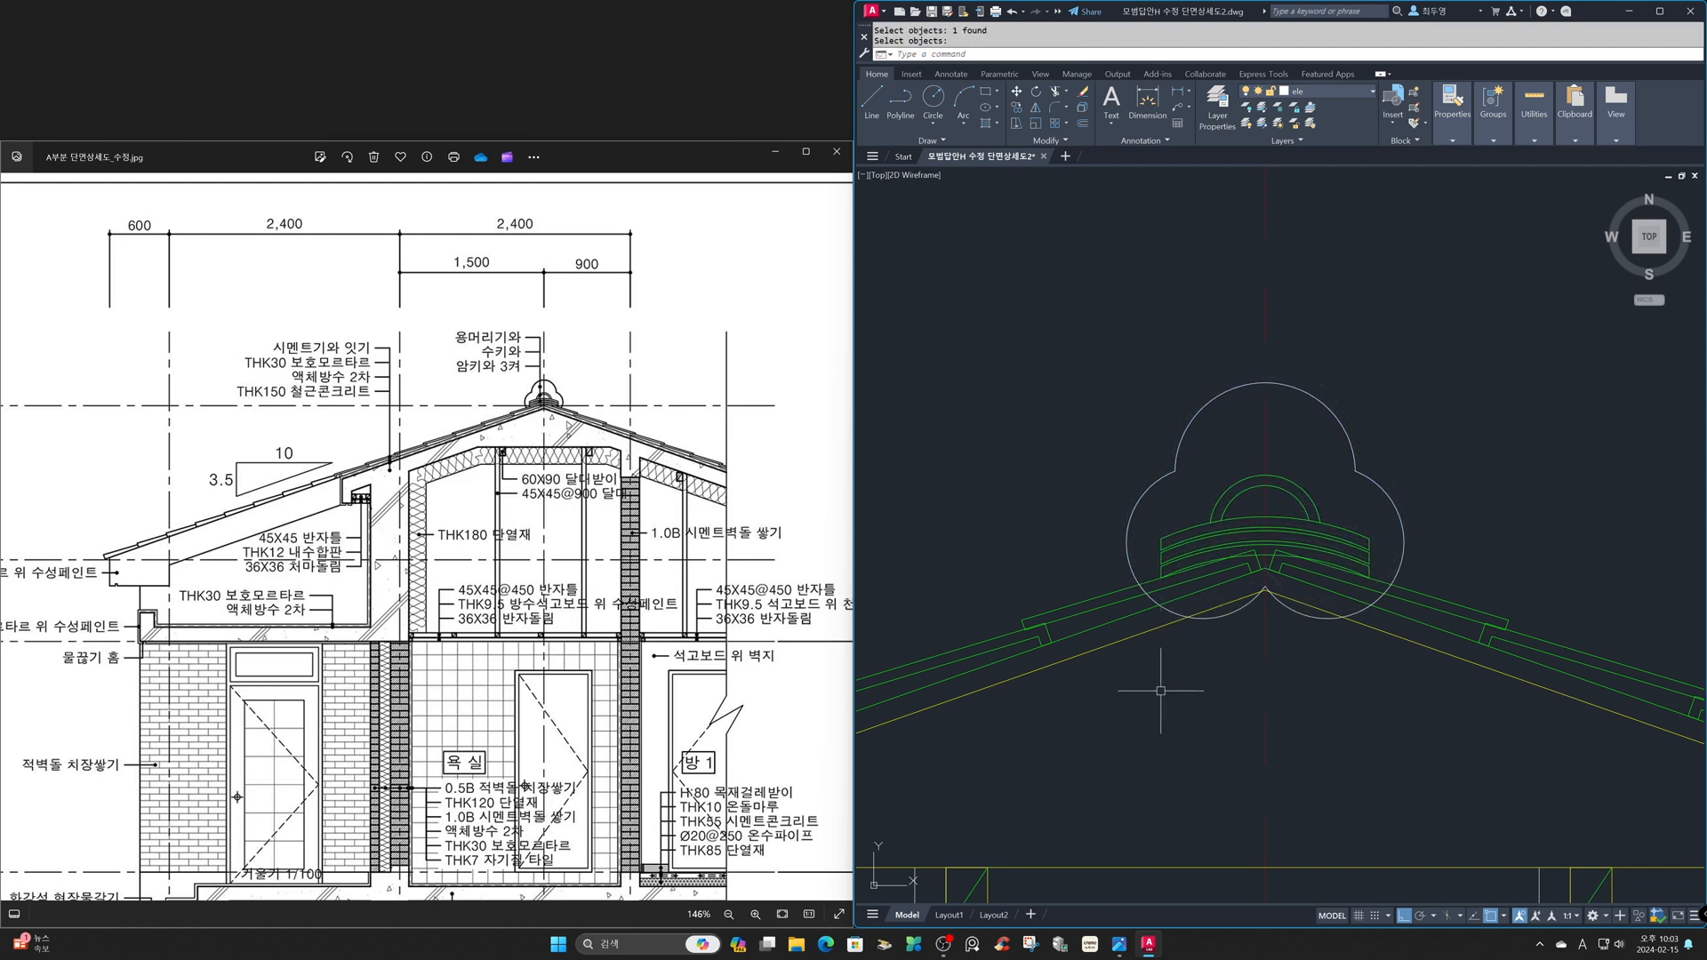
- Trim the trefoil arcs below the top lines of the uppermost roof tiles on both slopes
text(tr)
key(Return)
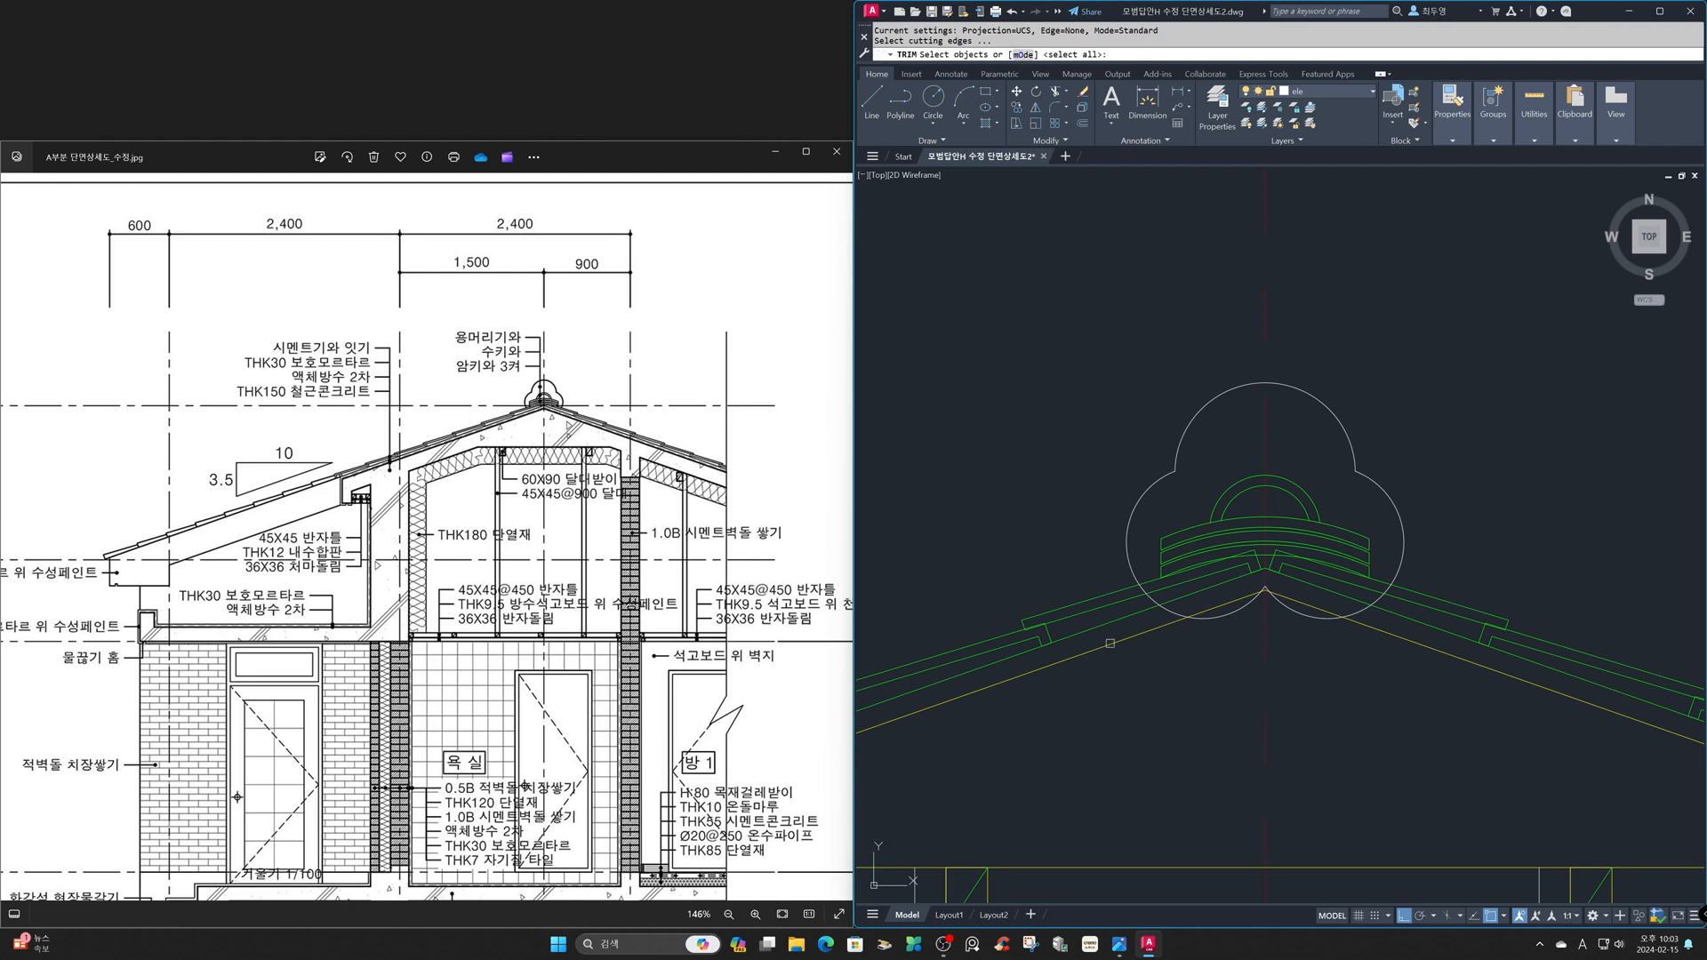
click(1099, 596)
key(Return)
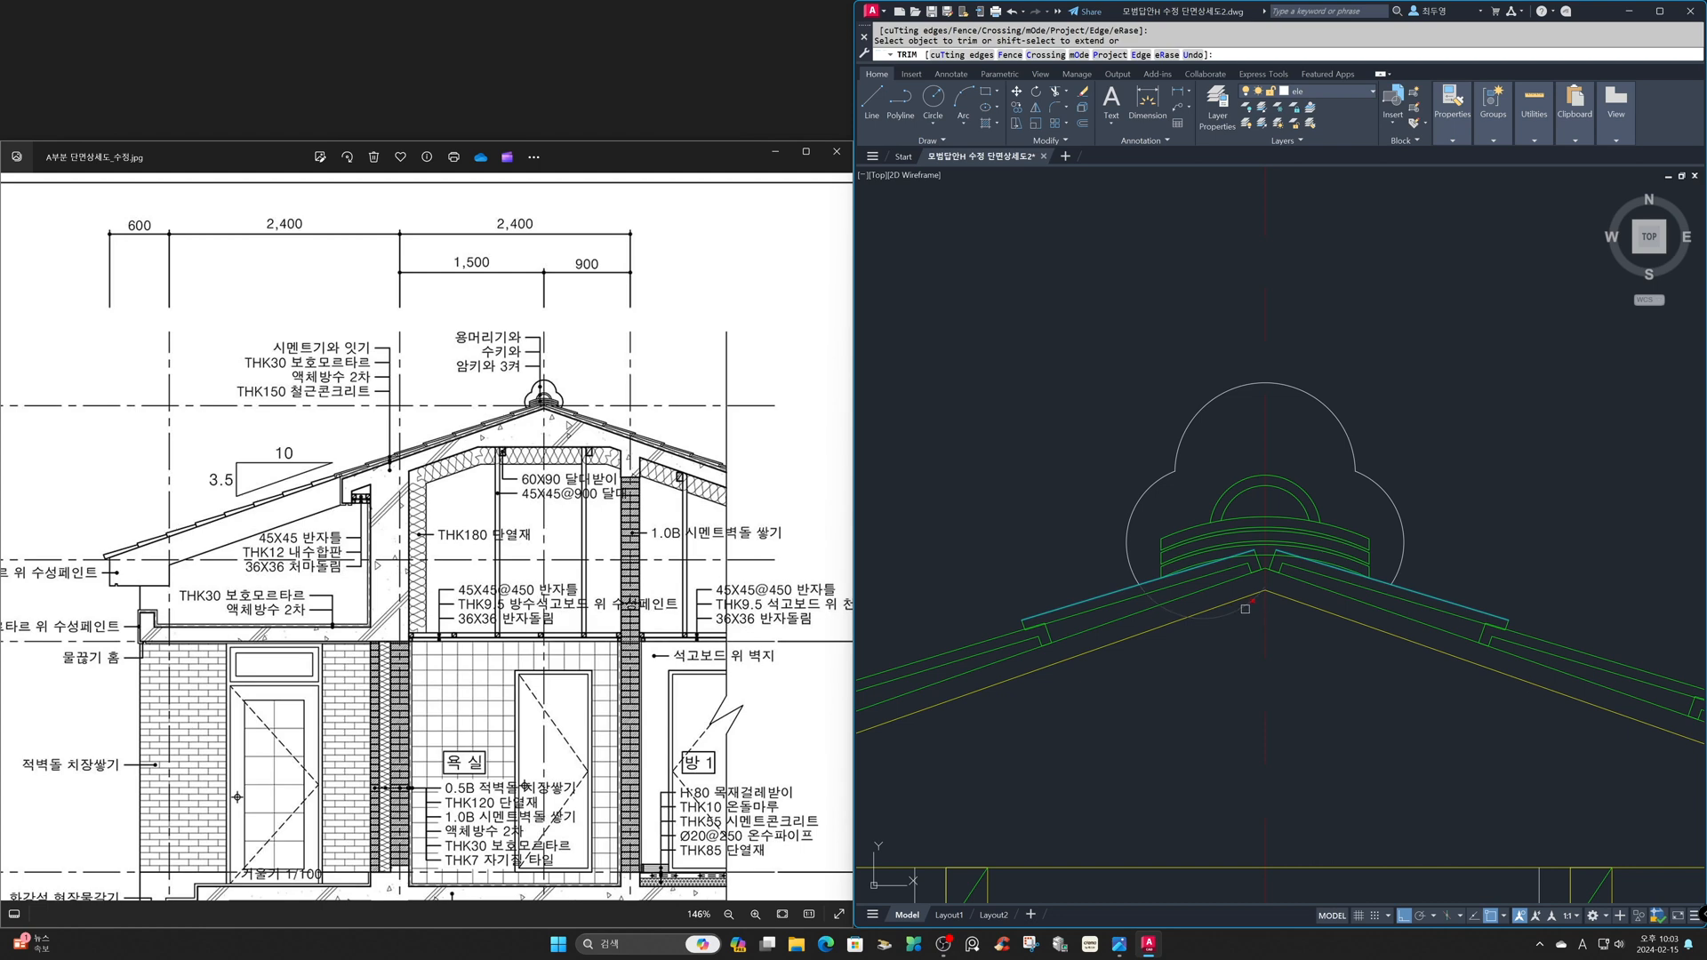
- Trim the upper ends of the two top roof tiles where they project above the lowest ridge-tile arc
text('z)
key(Return)
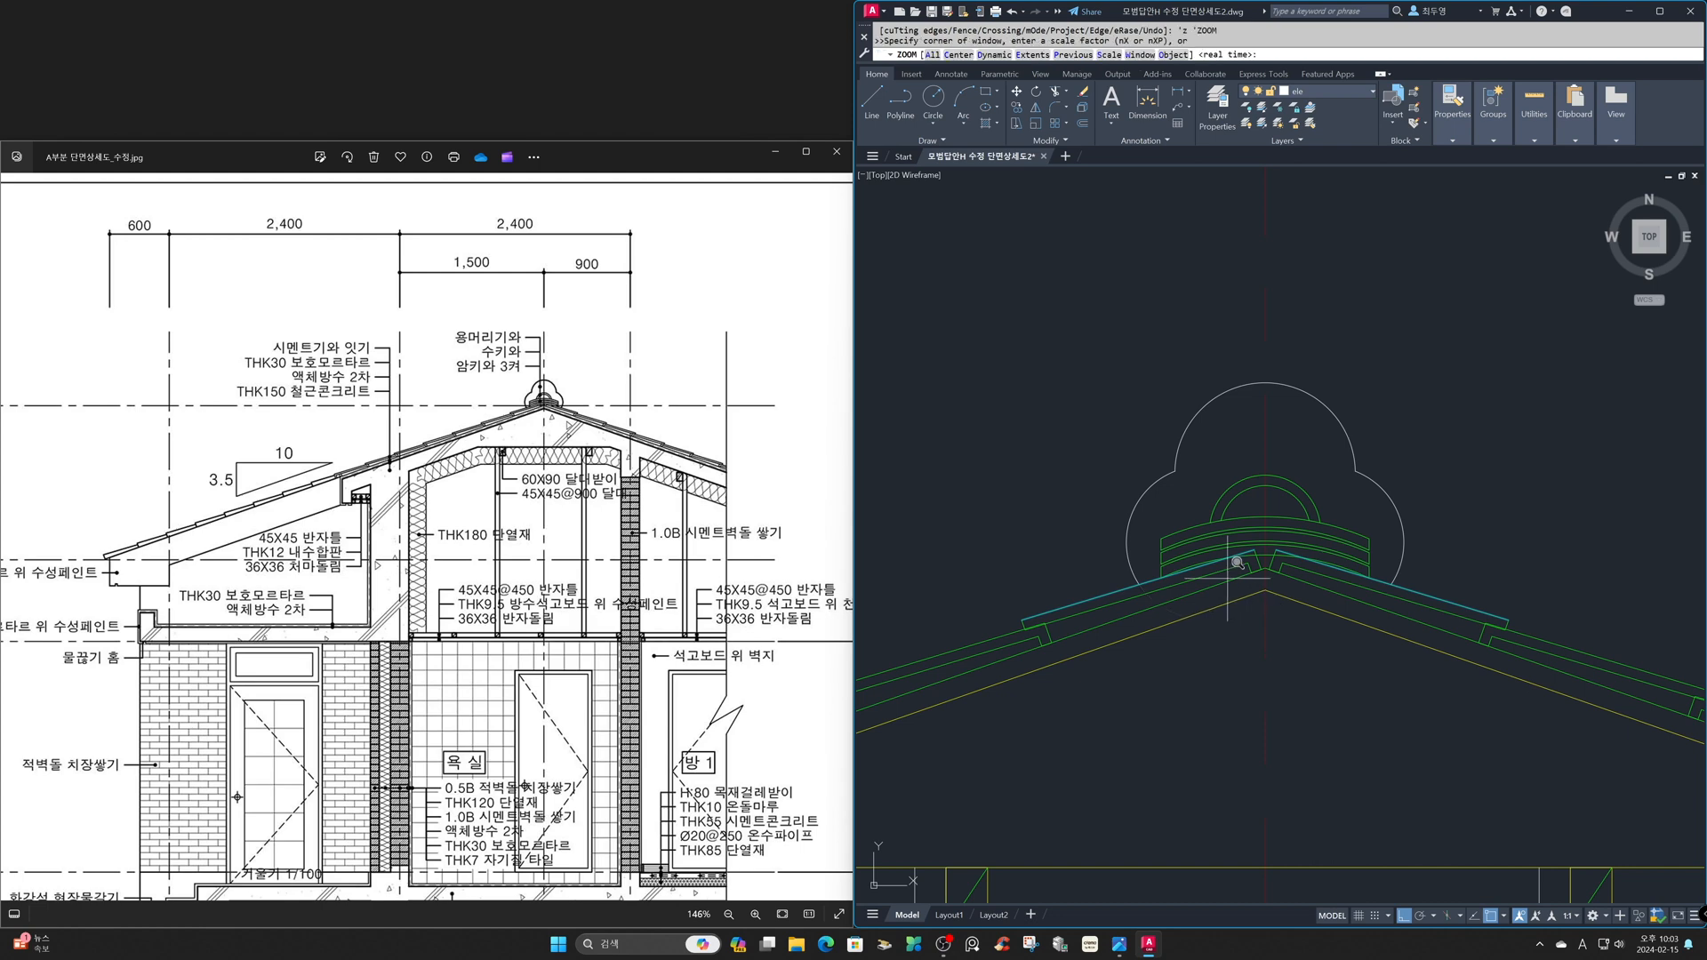
click(1196, 488)
click(1337, 609)
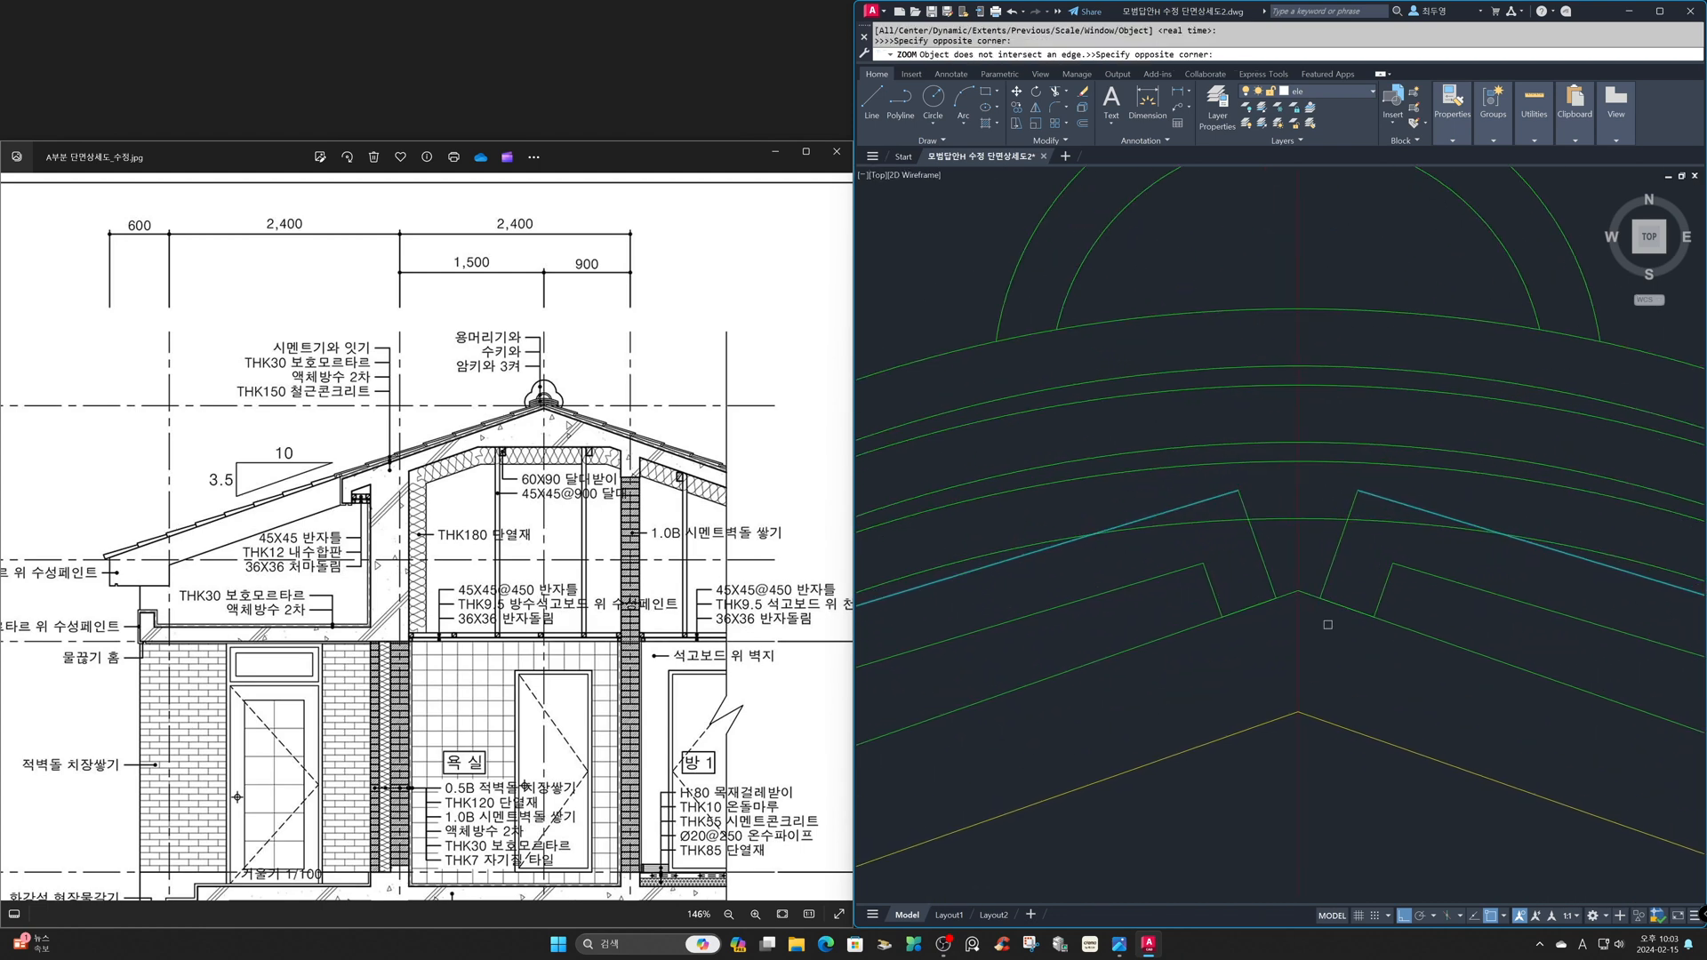
click(1246, 511)
key(Return)
key(Return)
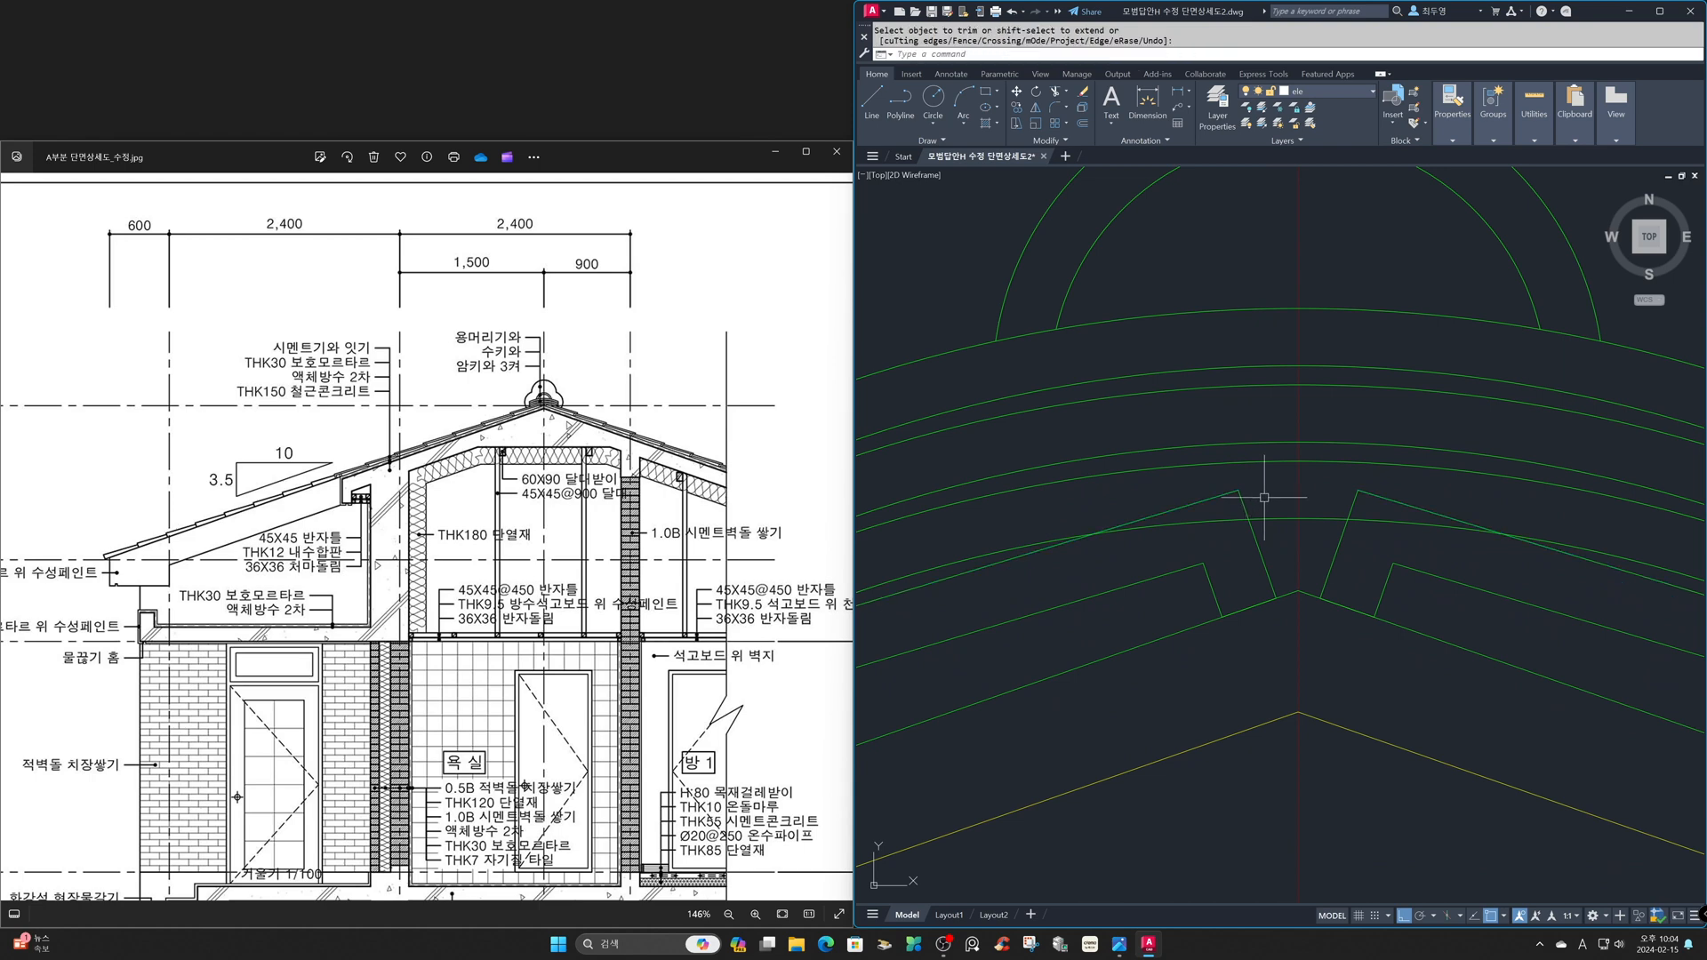
click(1266, 517)
key(Return)
click(1247, 507)
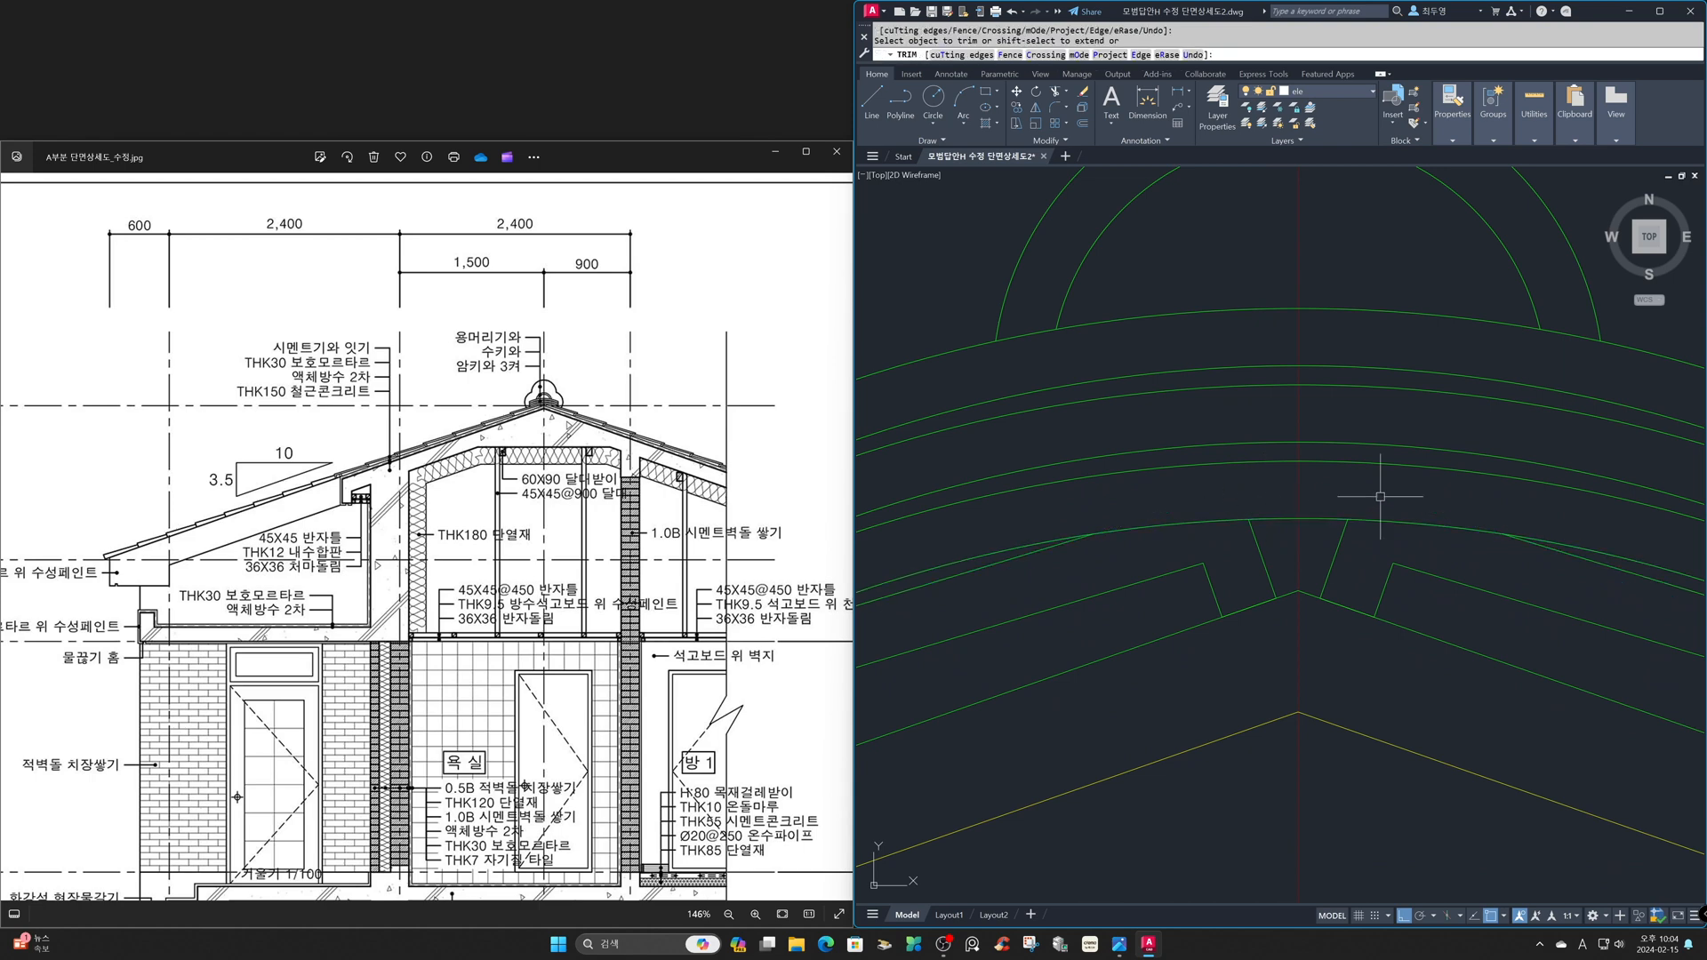
key(Return)
- Draw a 320 by 45 rectangle just above the sloping top line of the lower eave
text(z)
key(Return)
text(p)
key(Return)
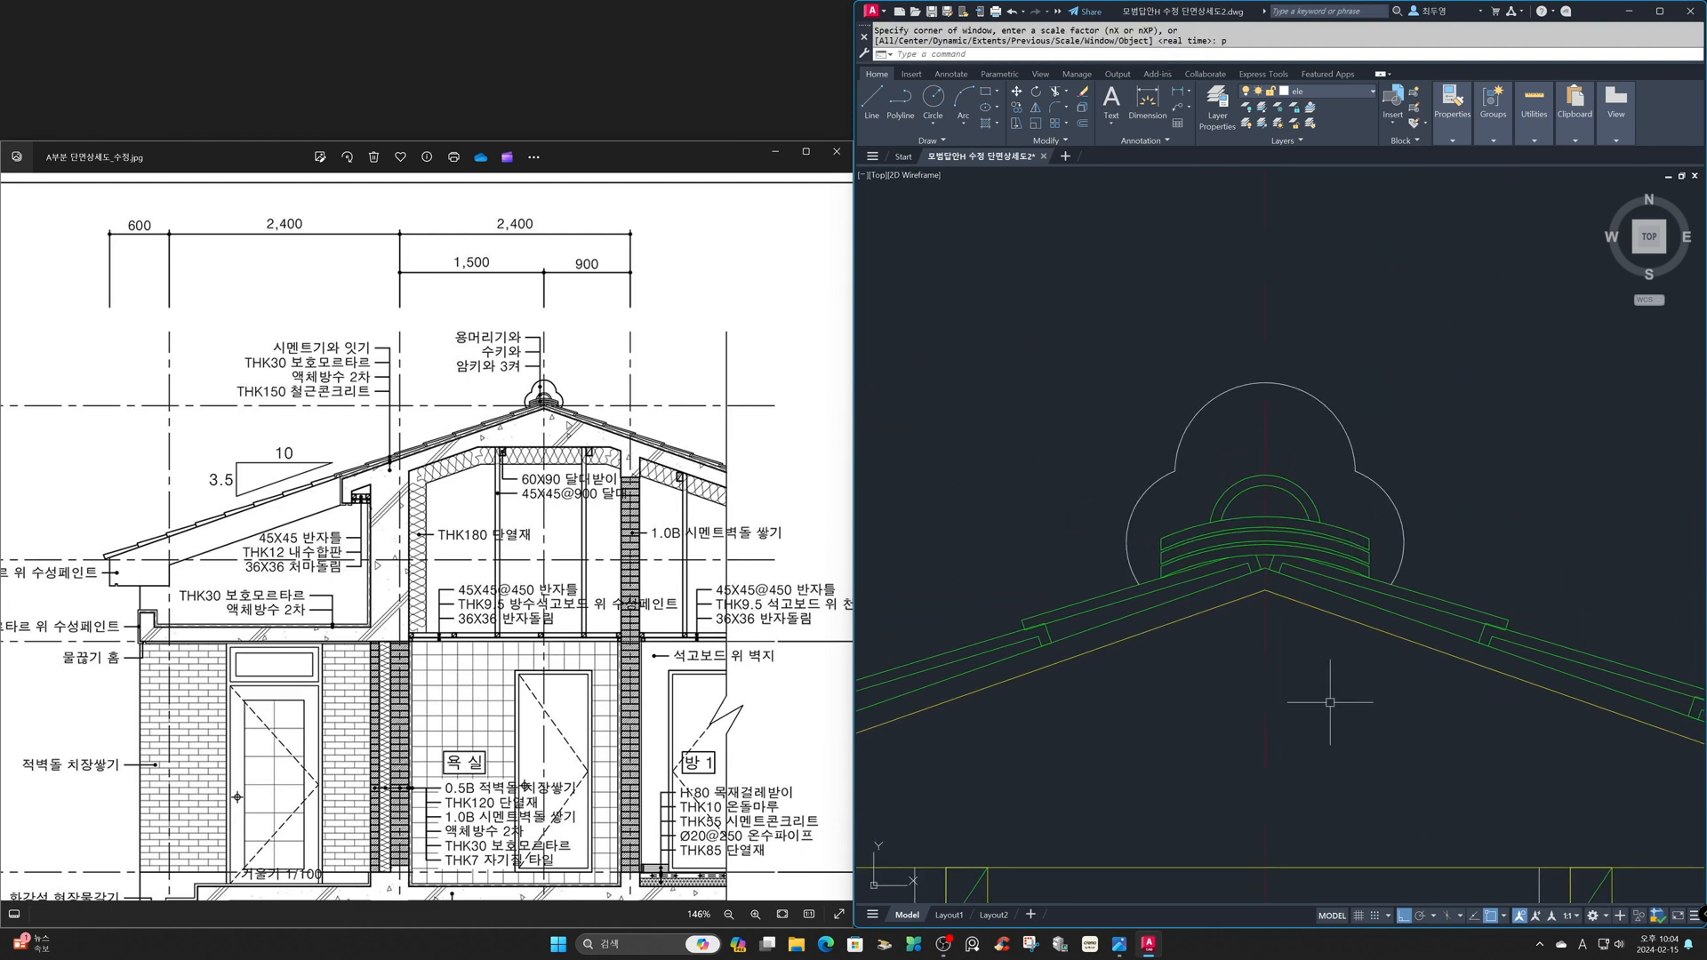
text(z)
key(Return)
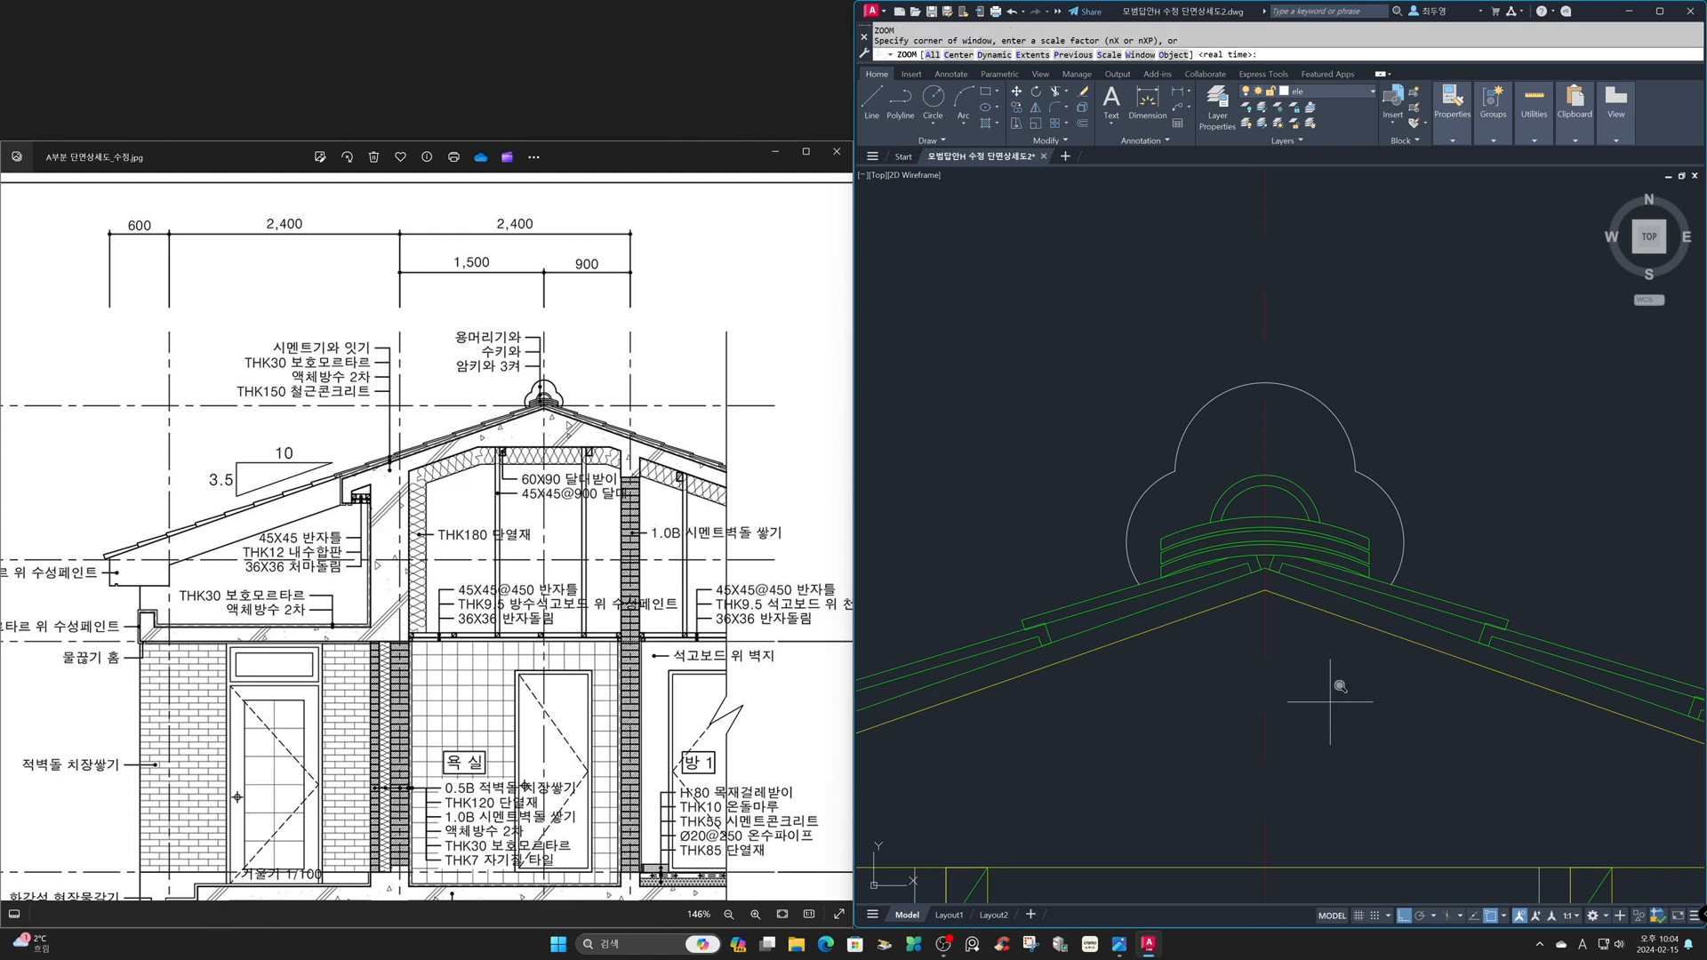
key(Return)
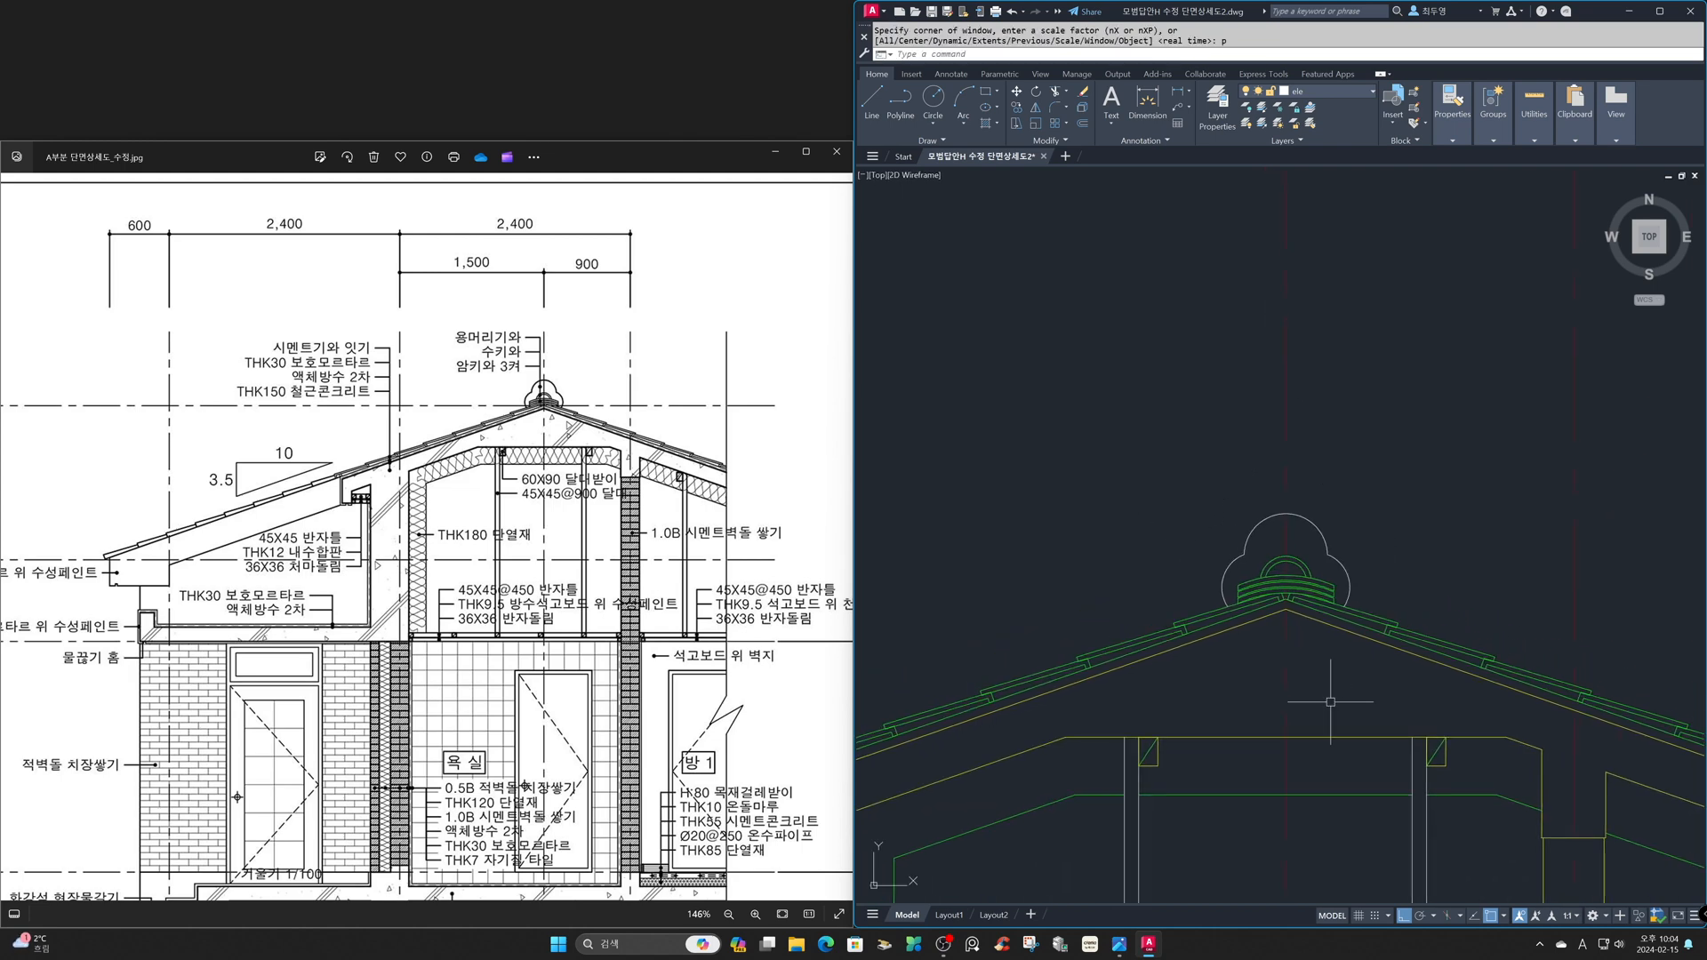
text(z)
key(Return)
text(p)
key(Return)
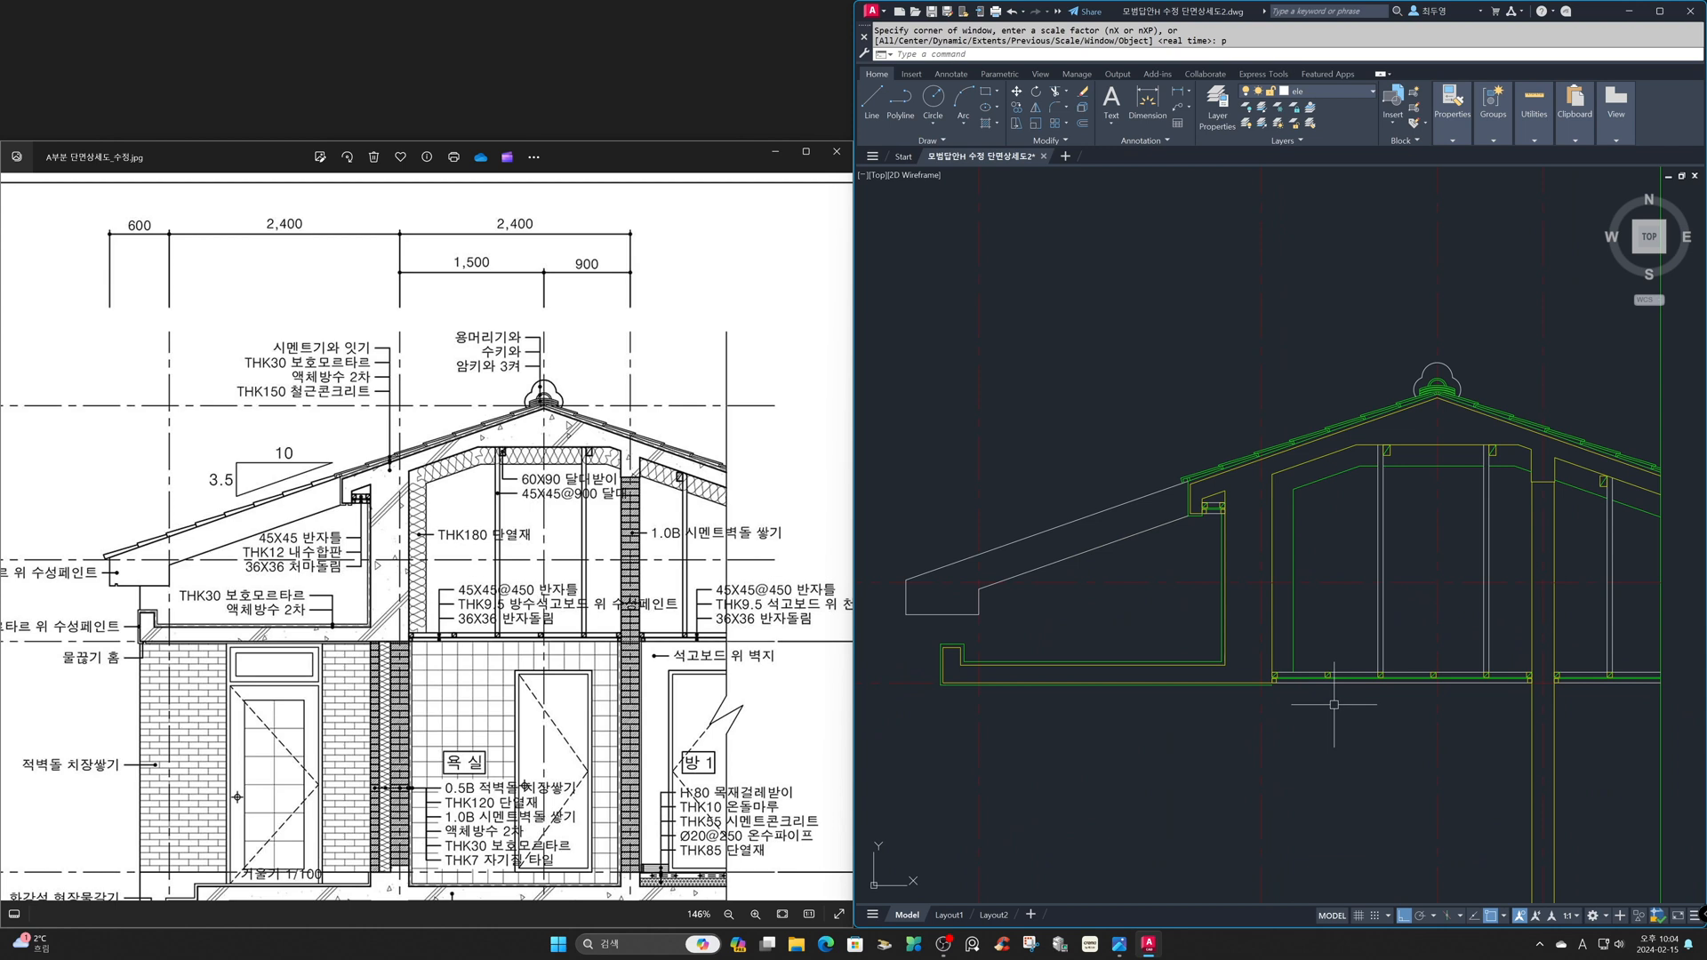
text(z)
key(Return)
text(p)
key(Return)
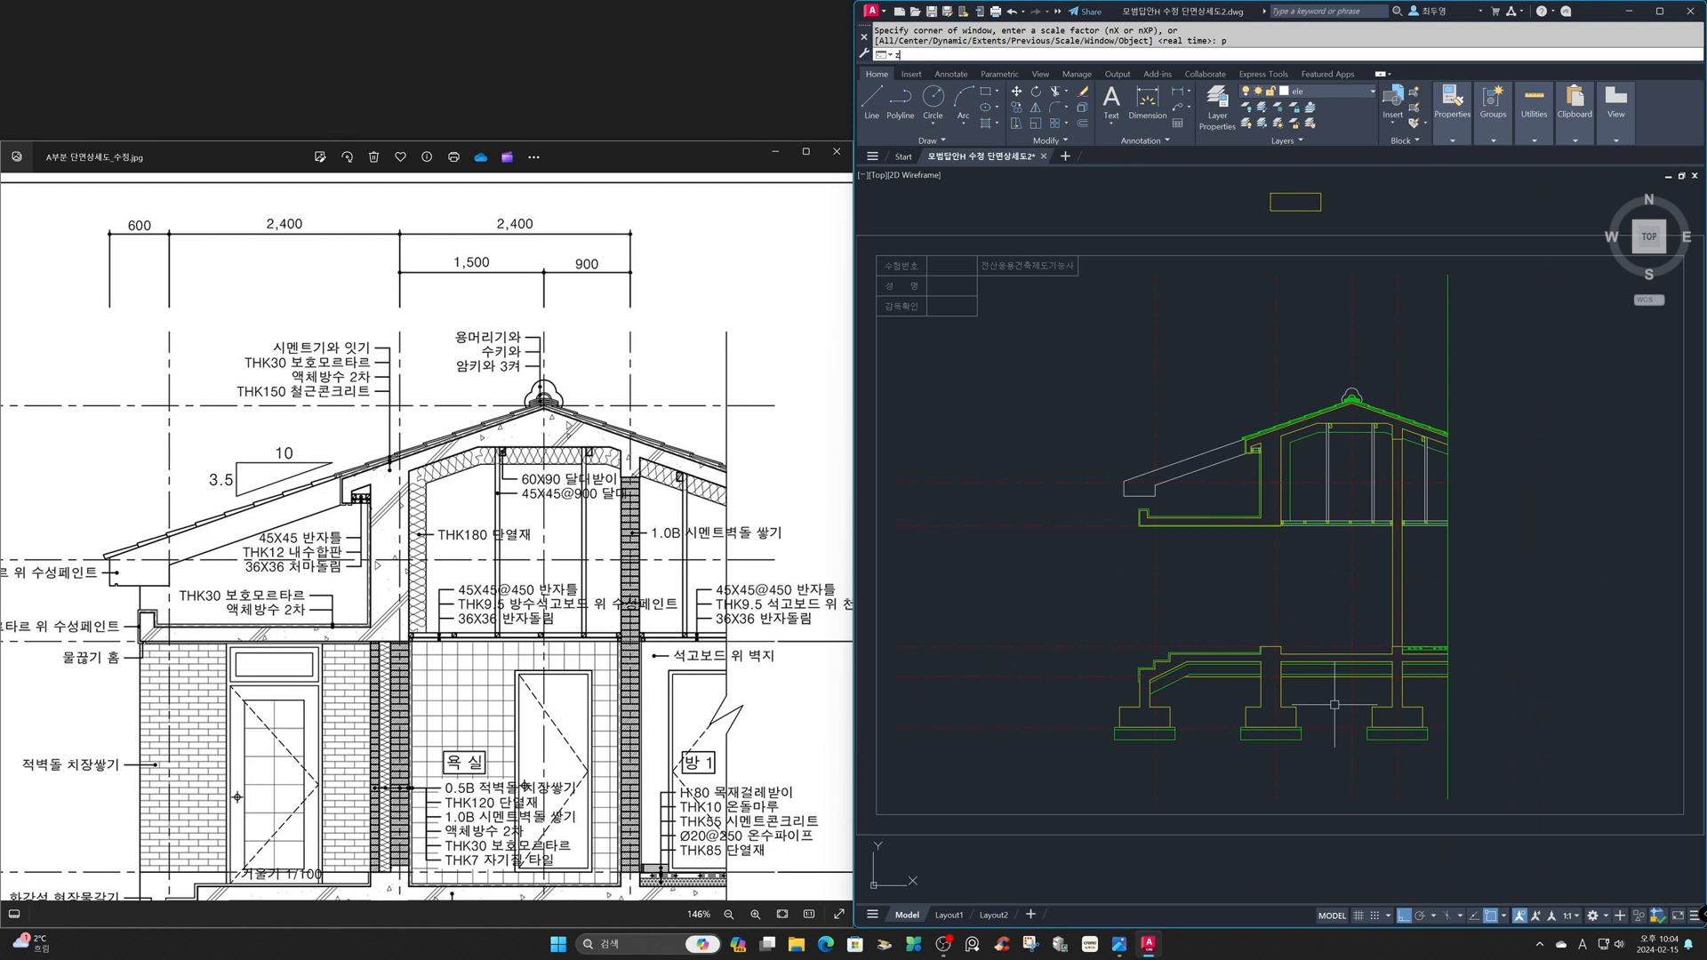
key(Return)
click(1092, 363)
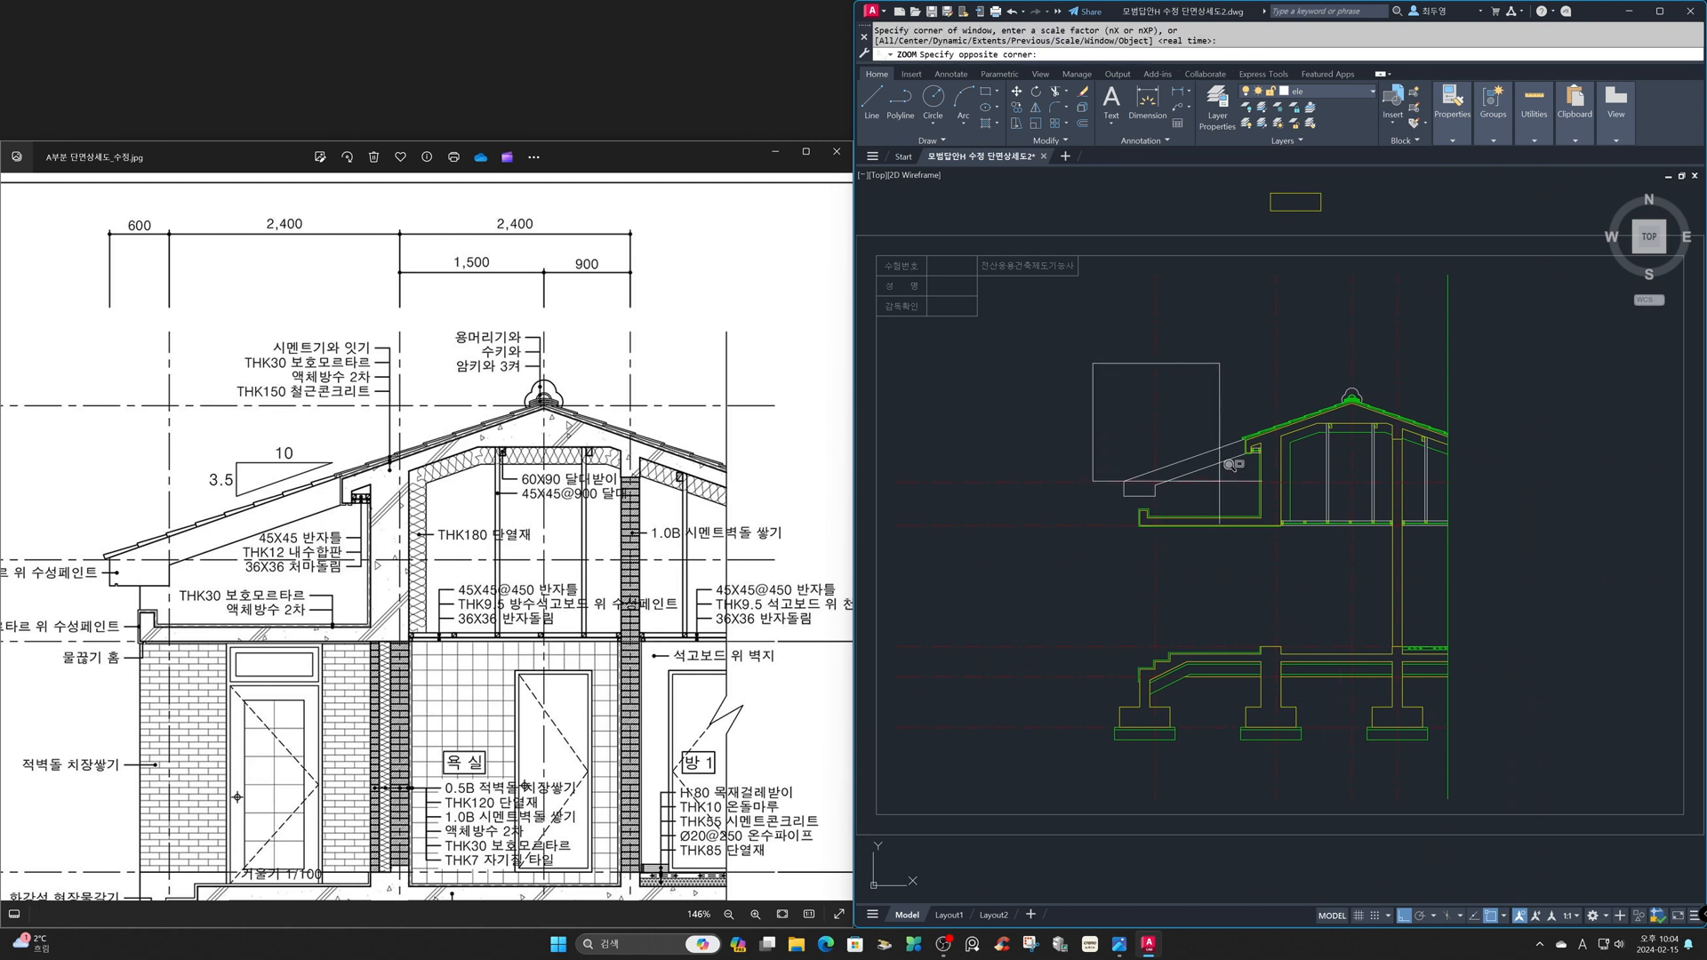
click(1319, 580)
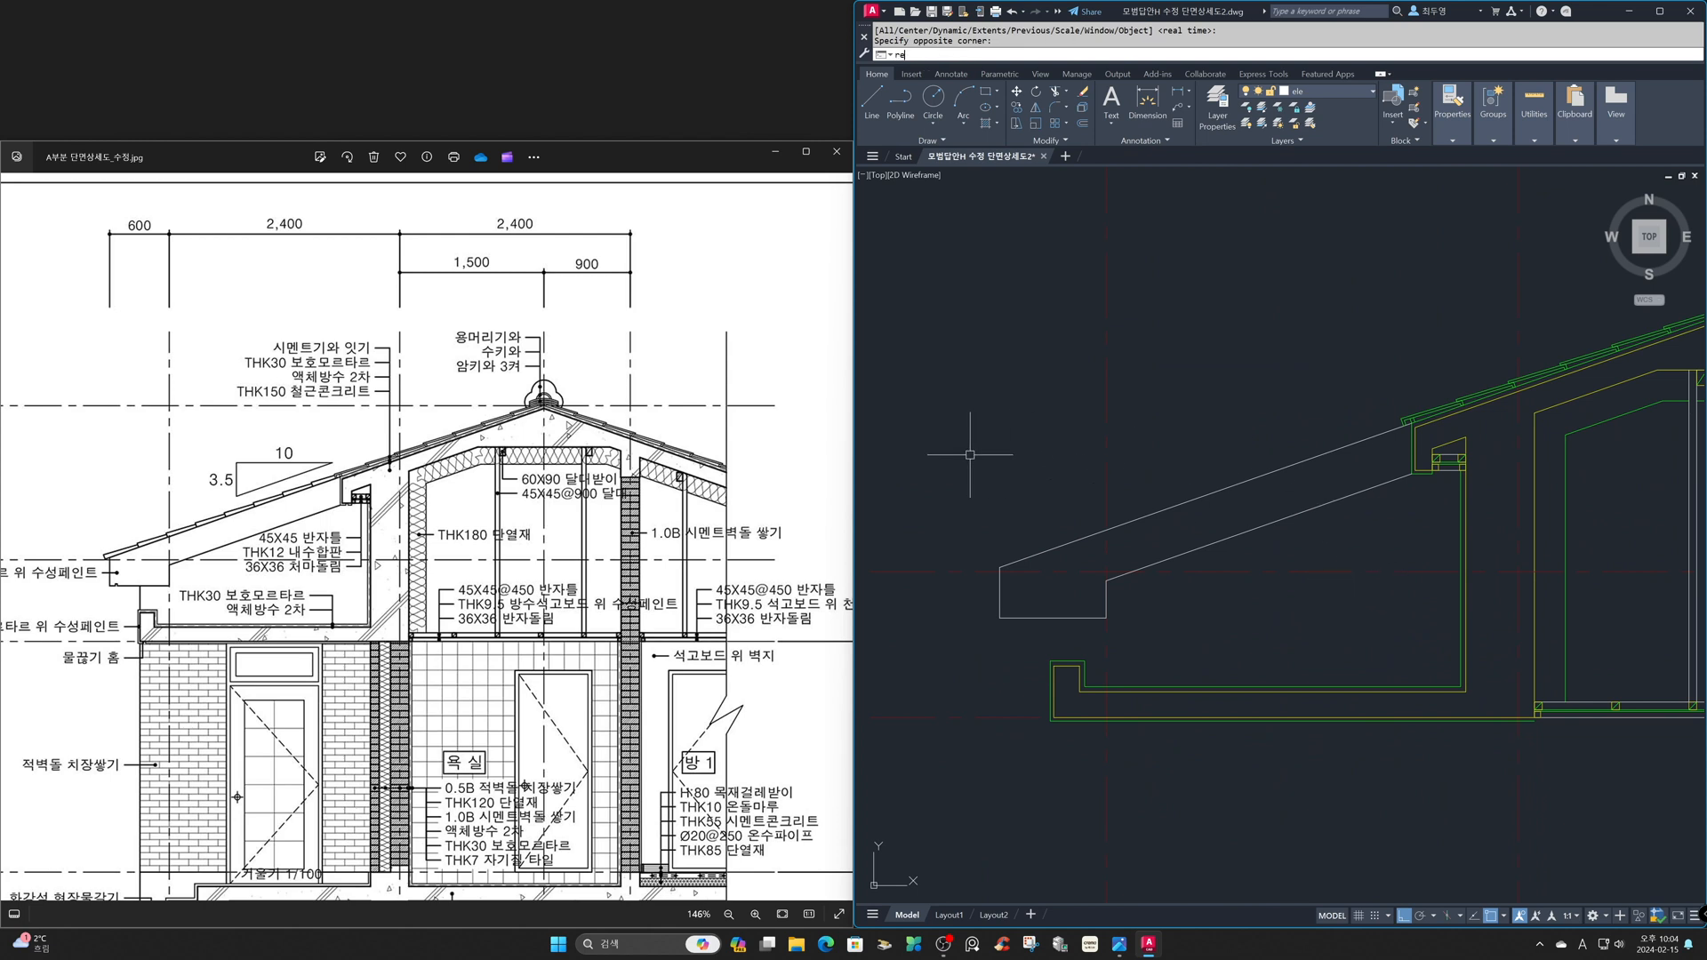
text(c)
key(Return)
click(966, 487)
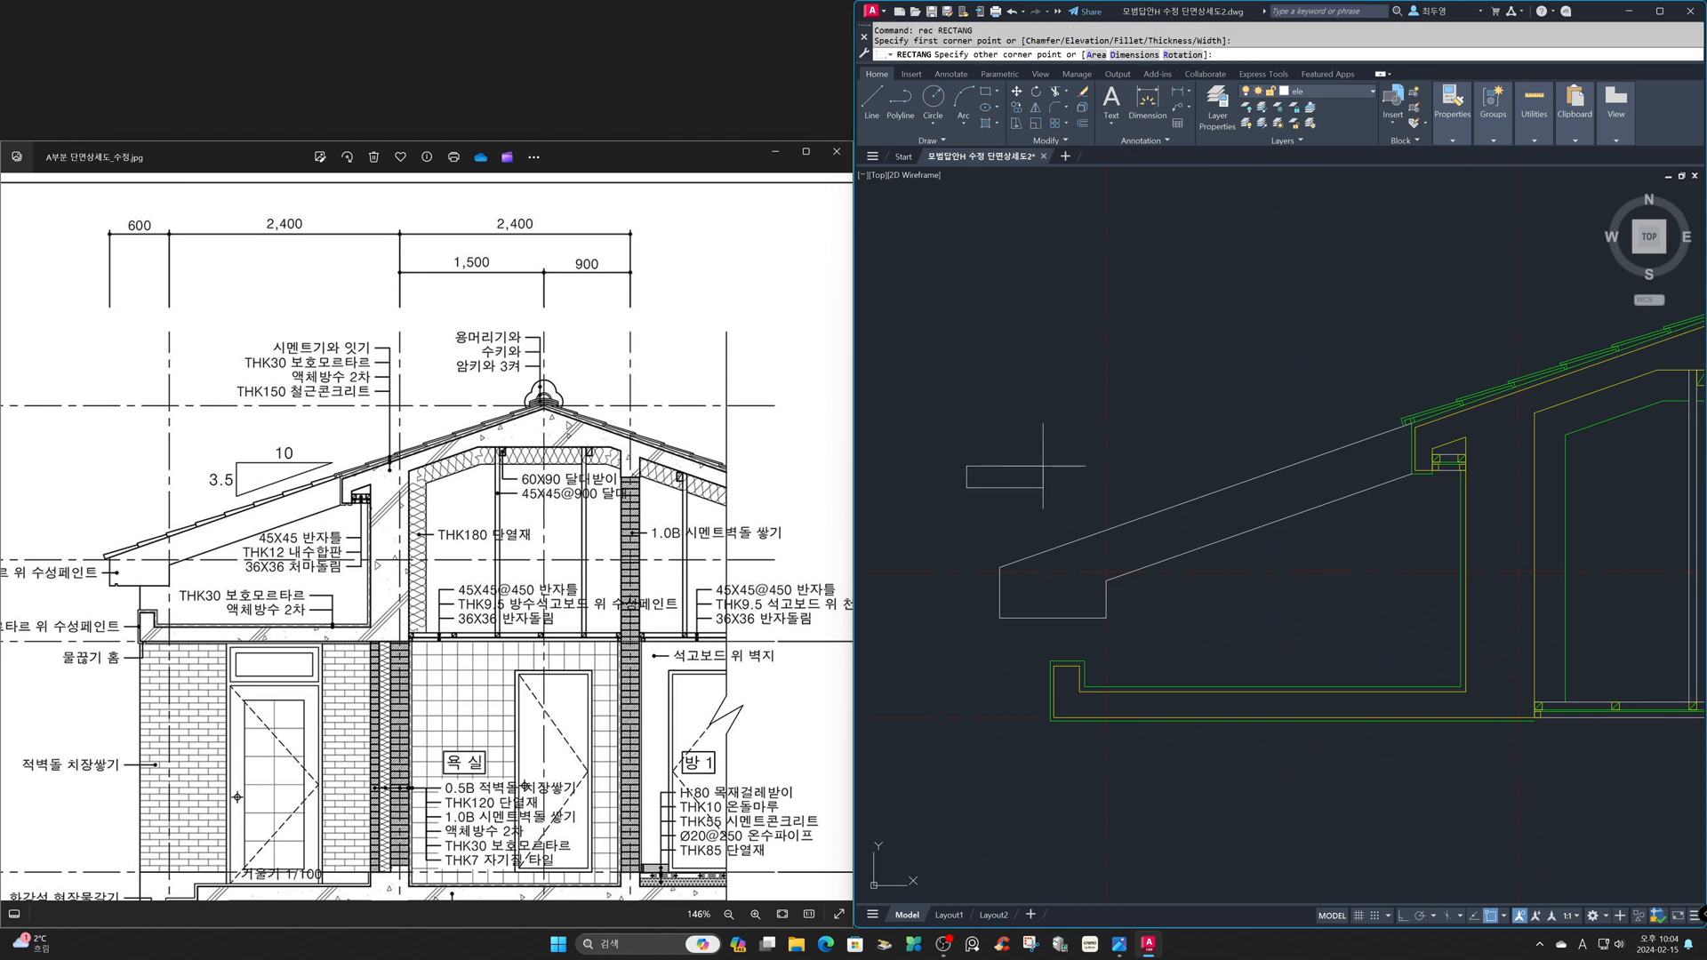
text(d)
key(Return)
text(320)
key(Return)
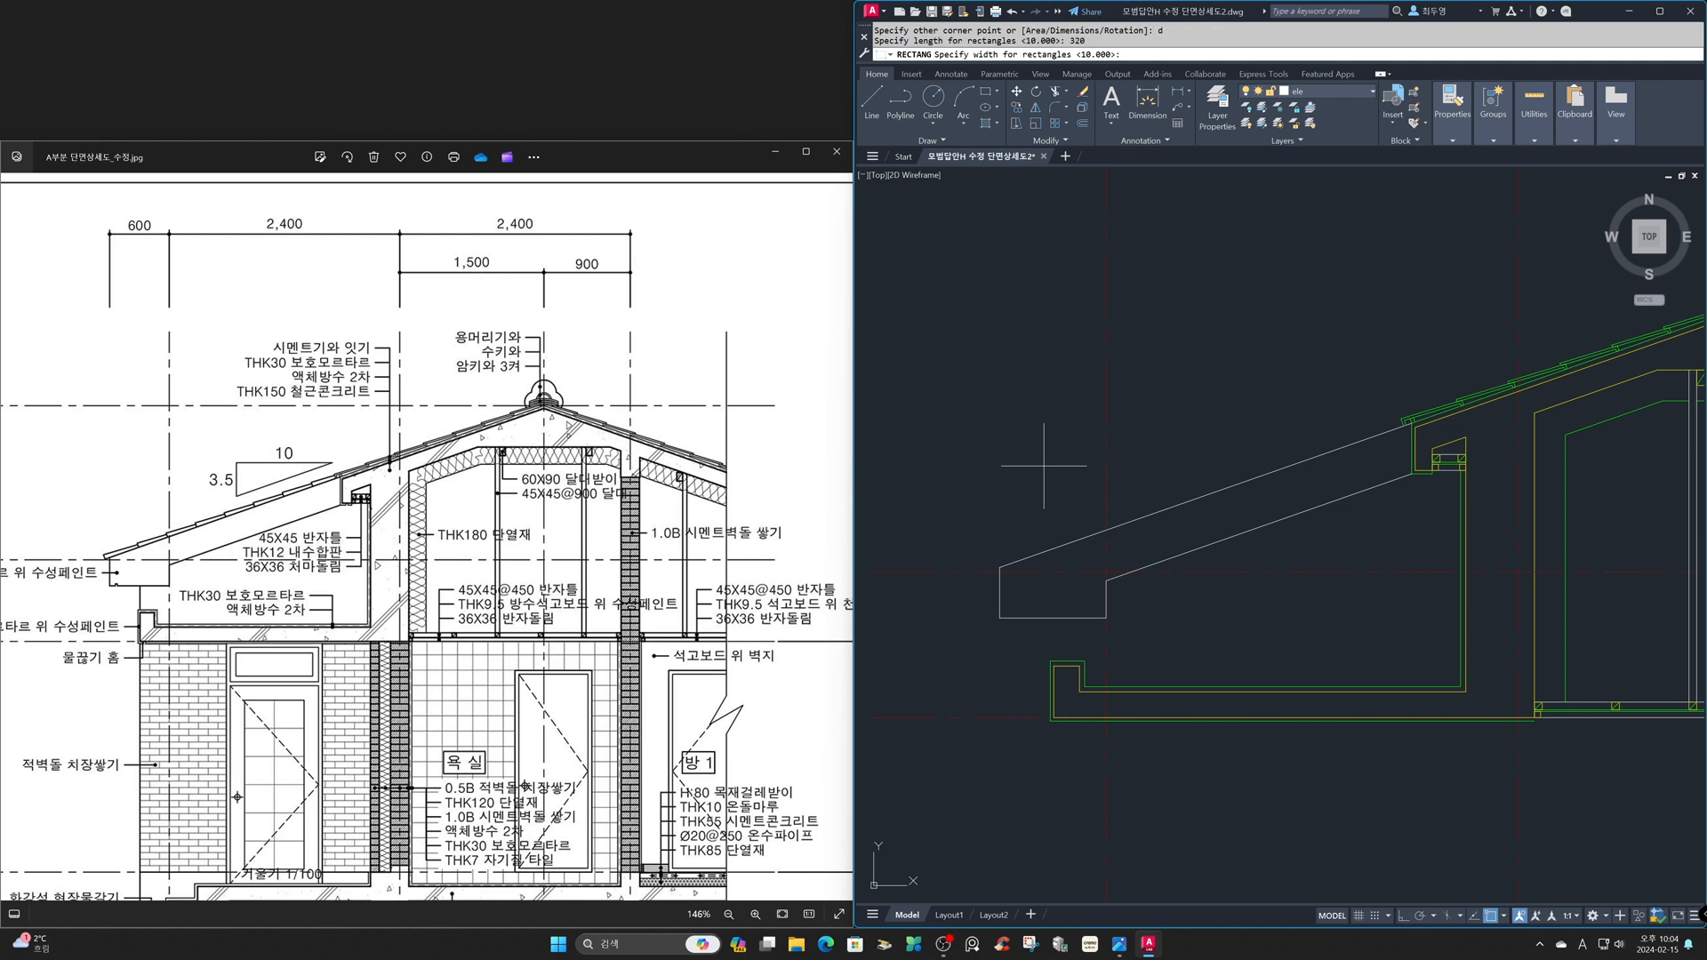
text(45)
key(Return)
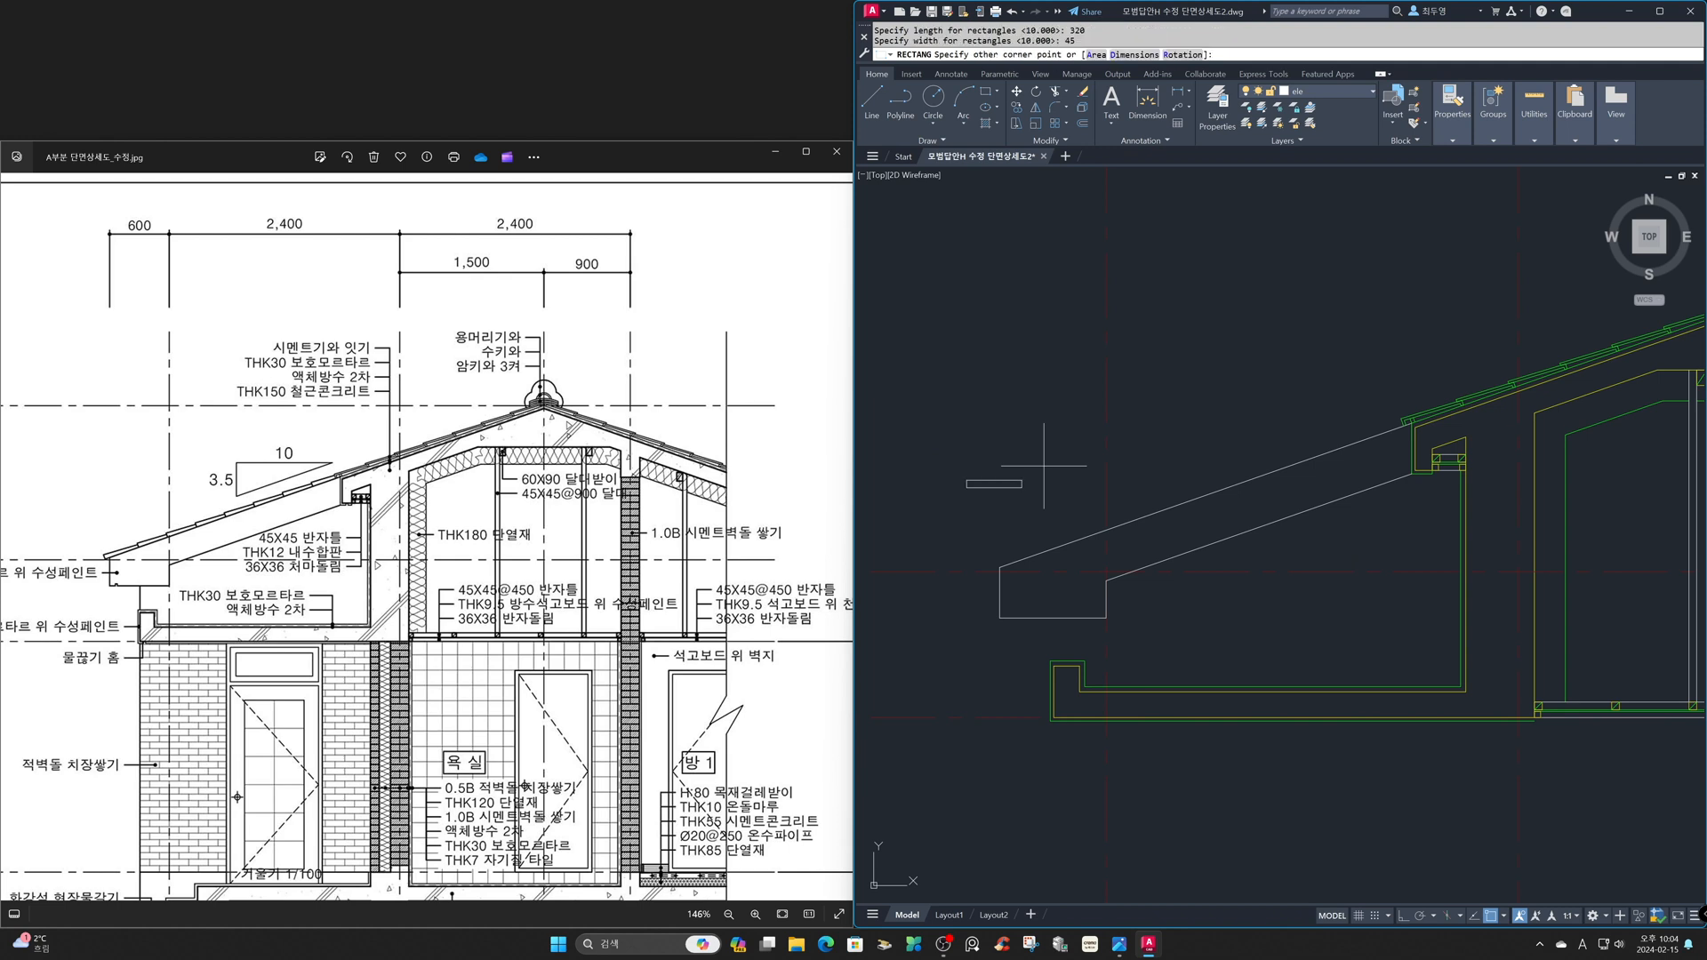
click(1078, 507)
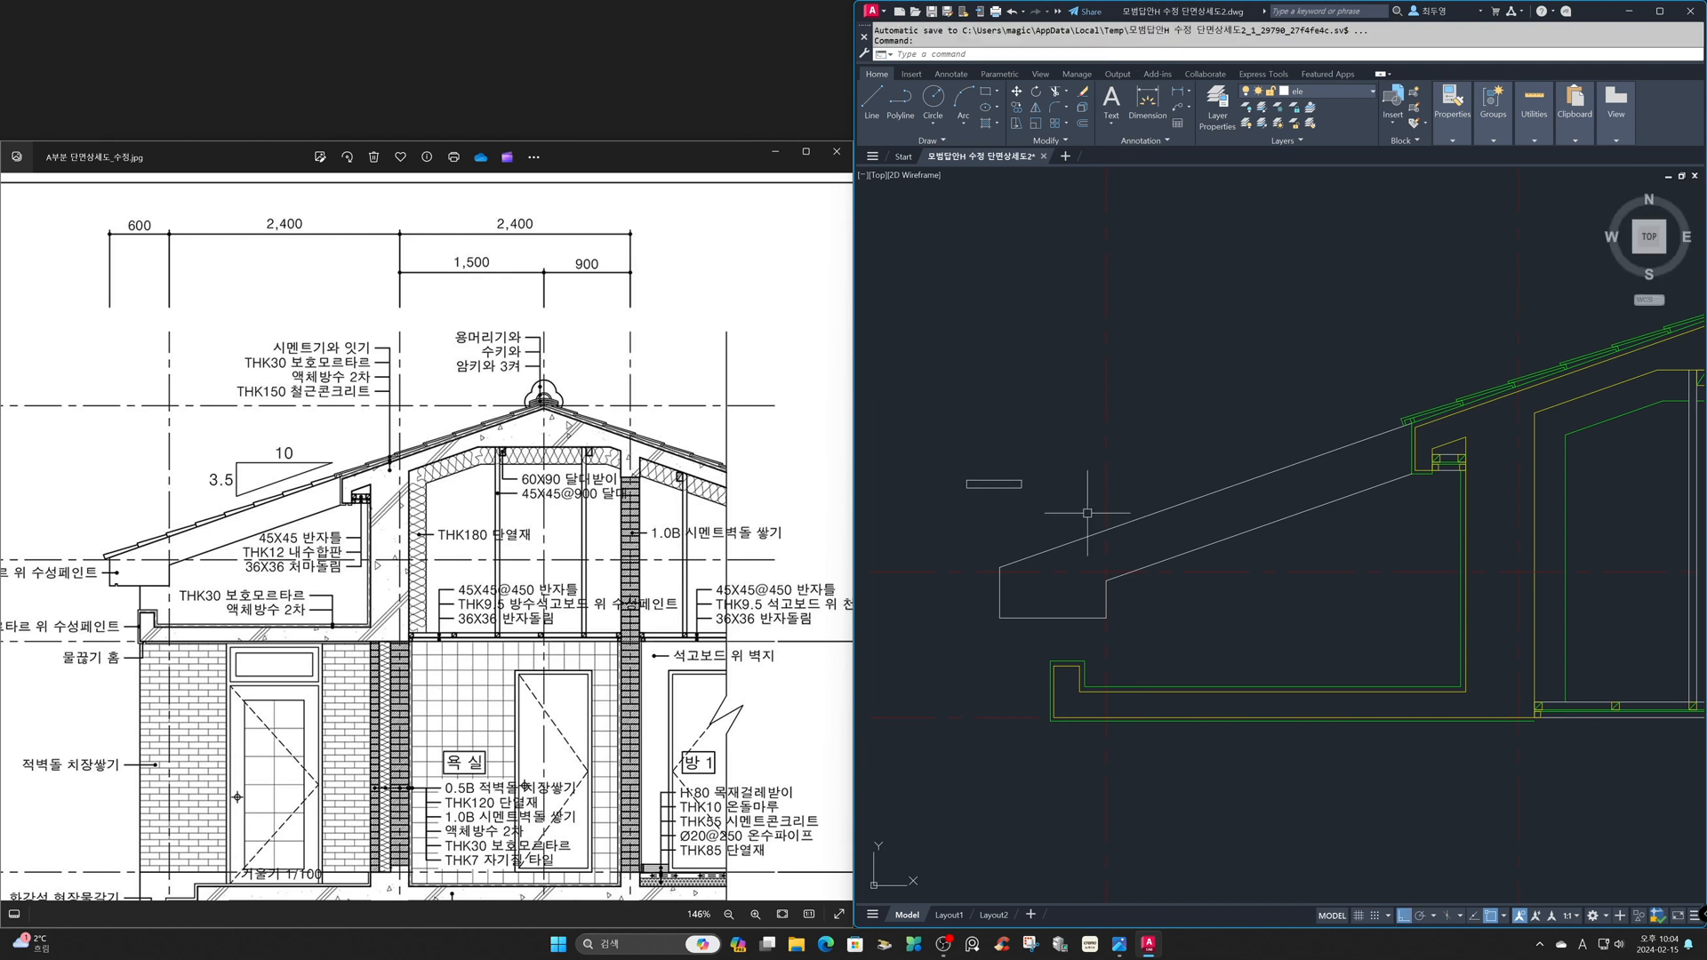
- Stretch the rectangle's upper-right corner straight down by 15 to taper it into a roof tile
text(z)
key(Return)
click(912, 392)
click(1186, 635)
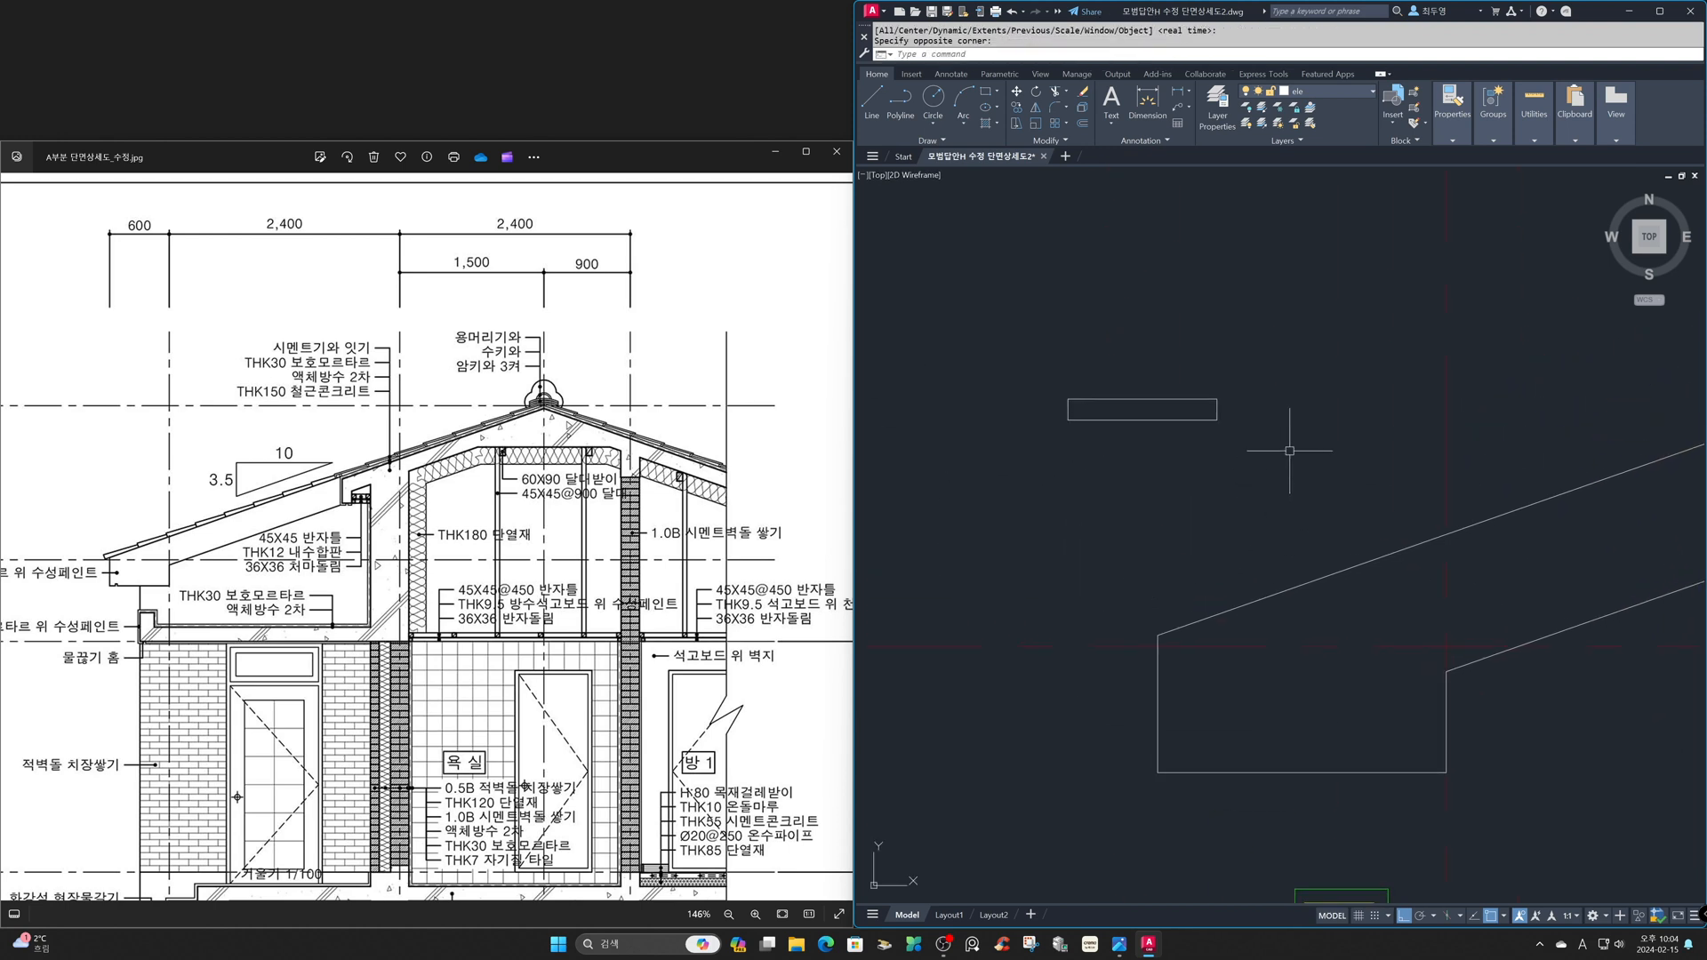
text(s)
key(Return)
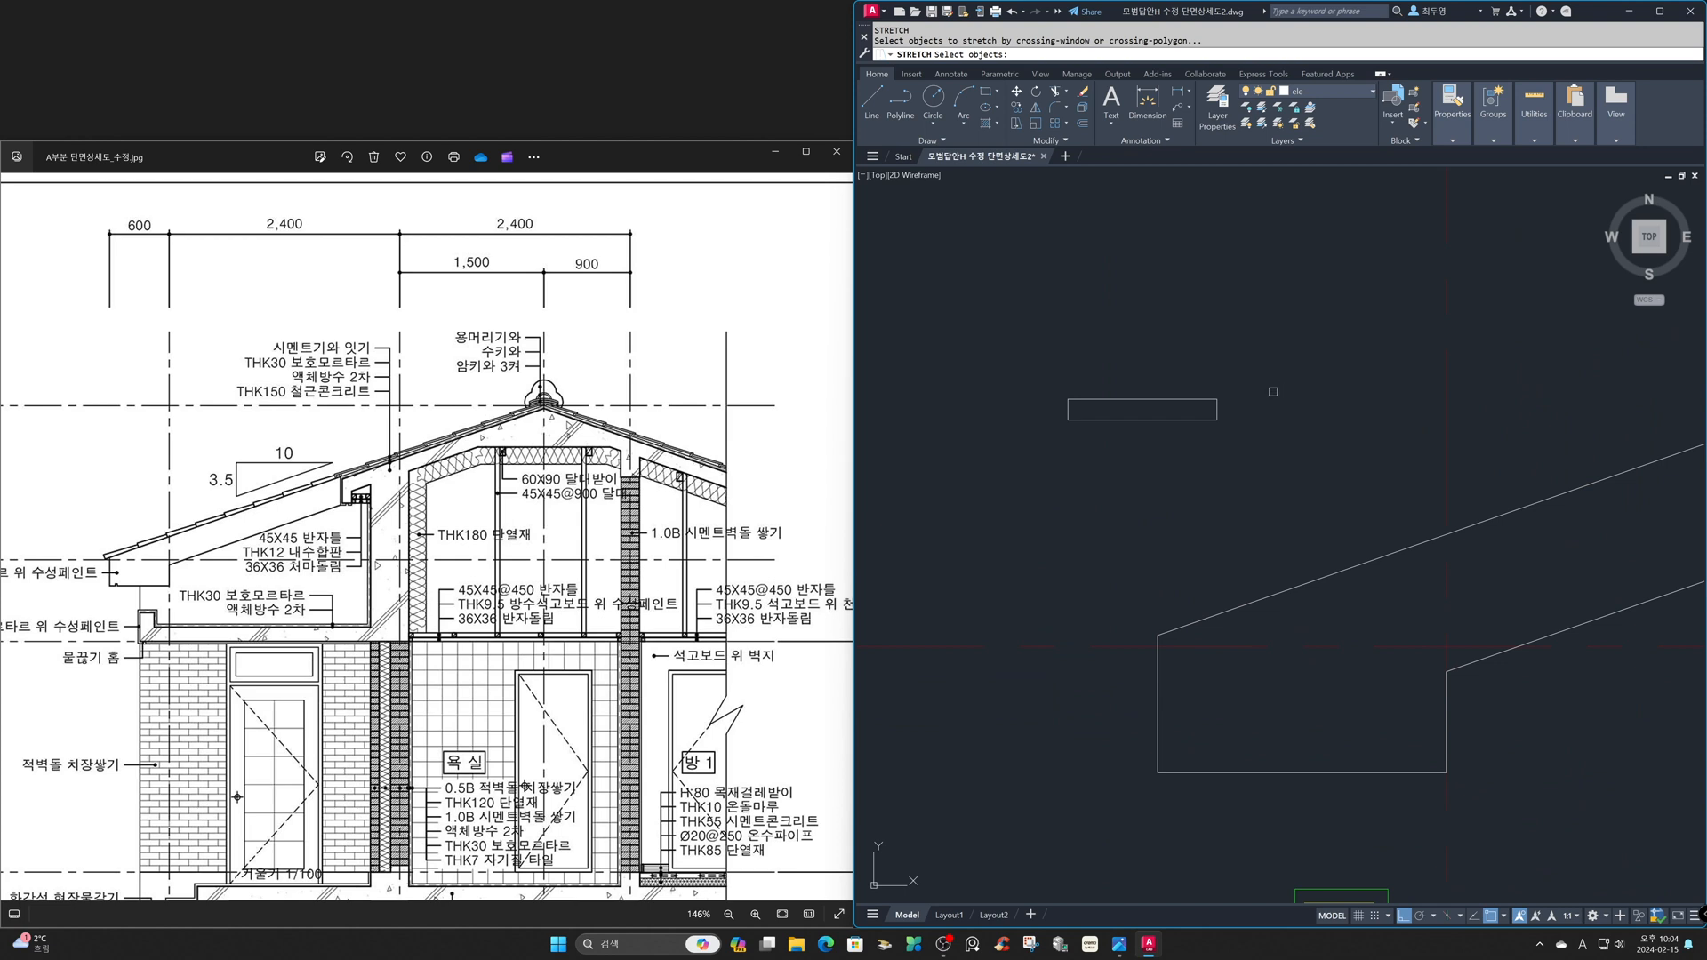
click(1242, 408)
click(1181, 365)
key(Return)
click(1292, 287)
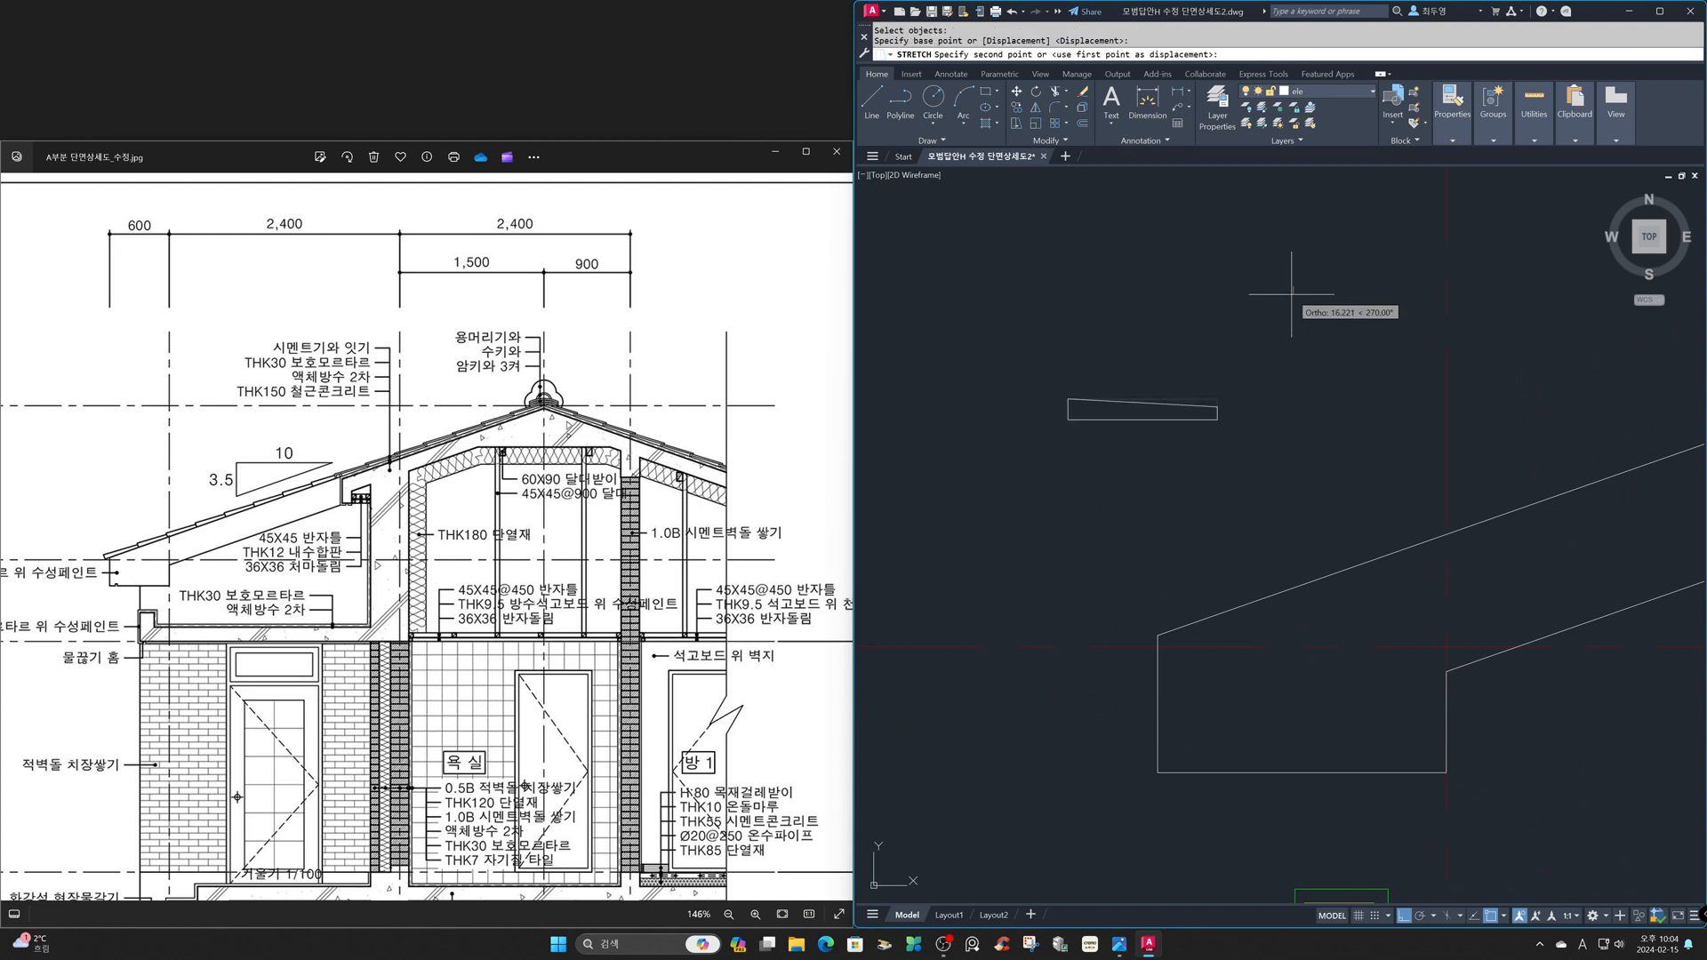
text(15)
key(Return)
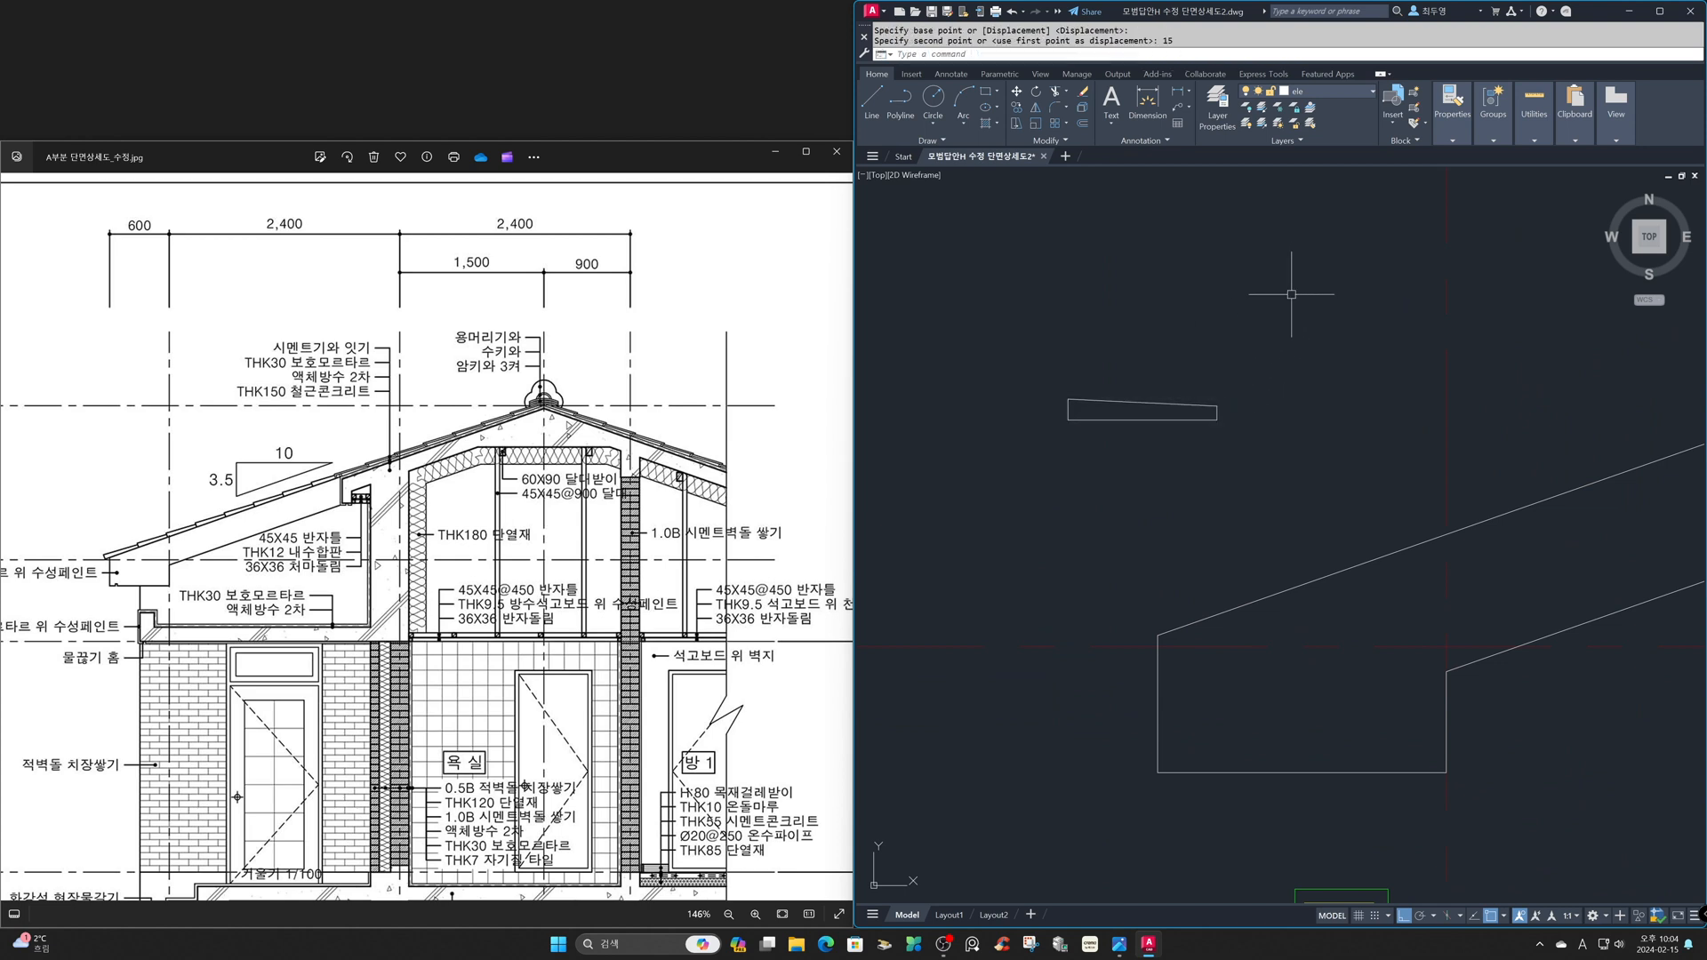
- Move the tapered tile so its lower-right corner meets the upper outer corner of the lower eave
text(m)
key(Return)
text(p)
key(Return)
key(Return)
click(1217, 419)
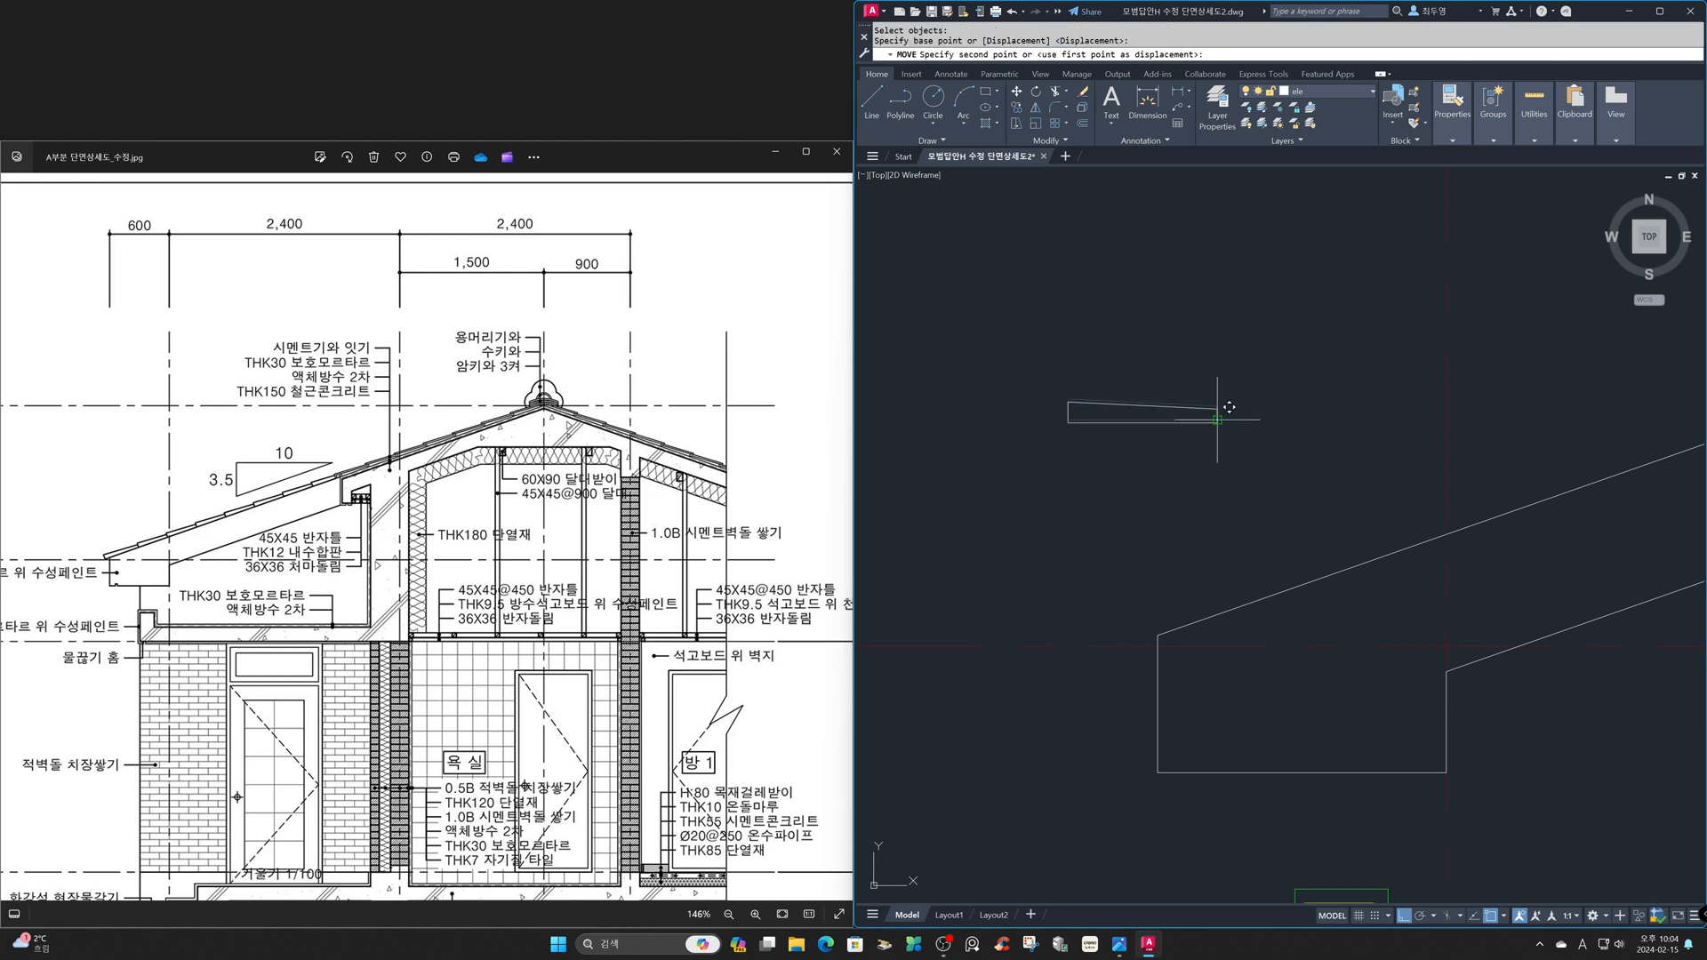
click(1157, 634)
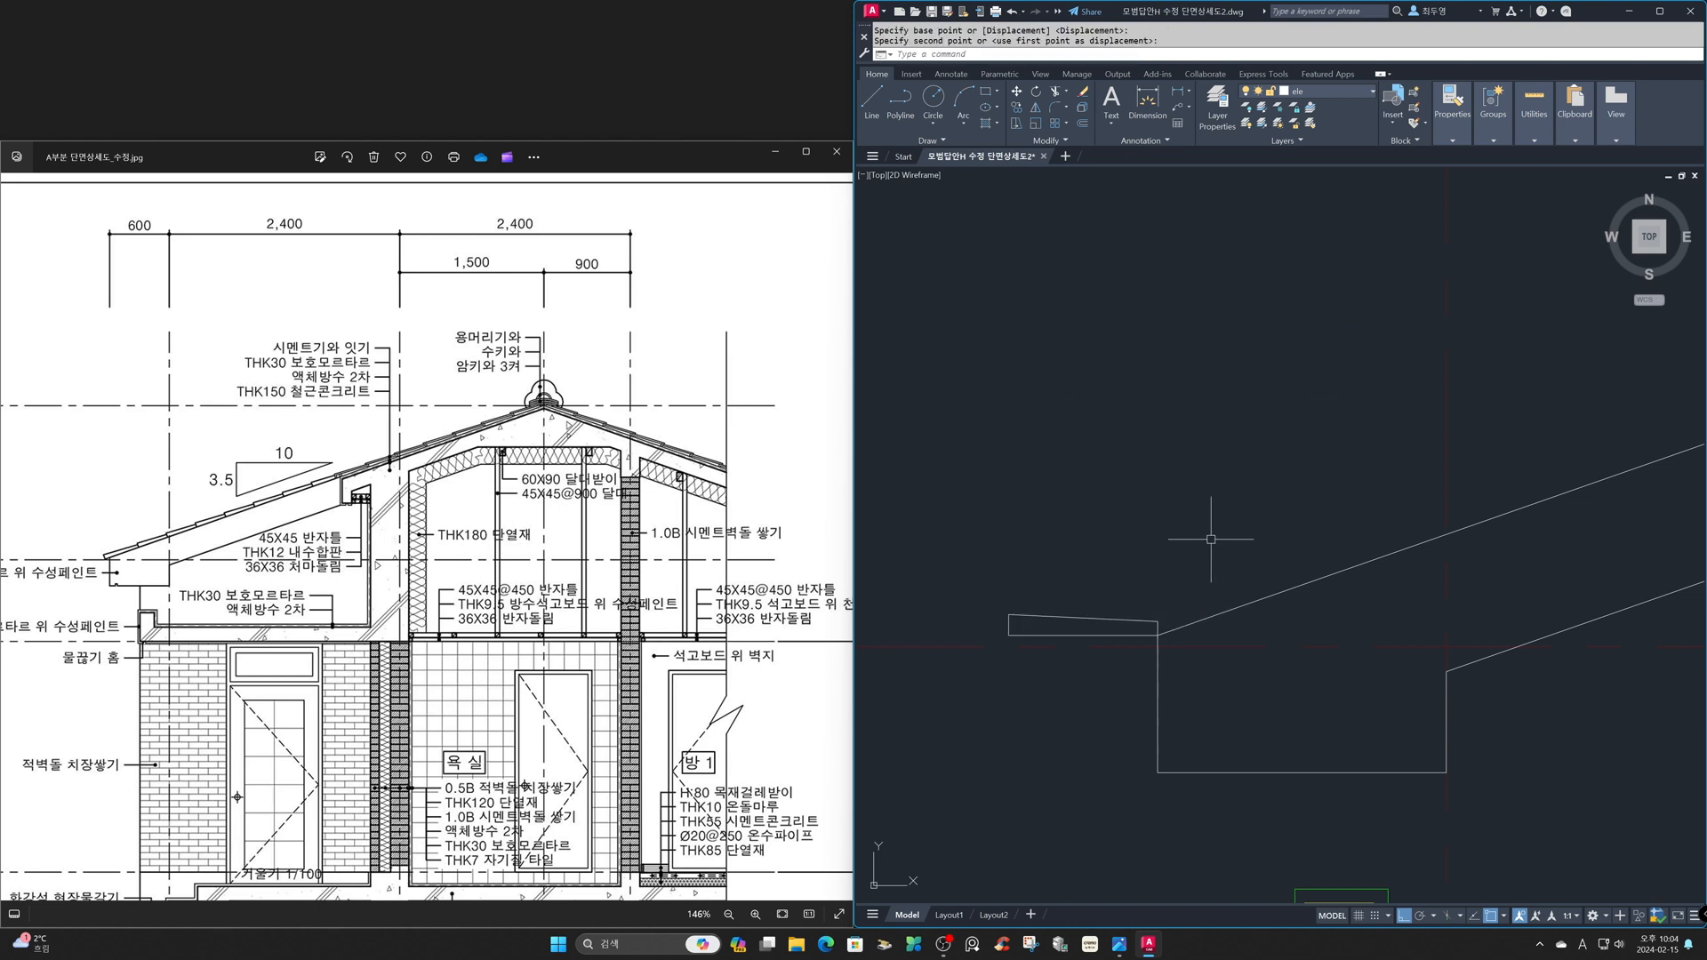
- Rotate the tile about the eave's outer corner to align with the sloping top line, with Ortho off
text(ro)
key(Return)
text(p)
key(Return)
key(Return)
click(1158, 635)
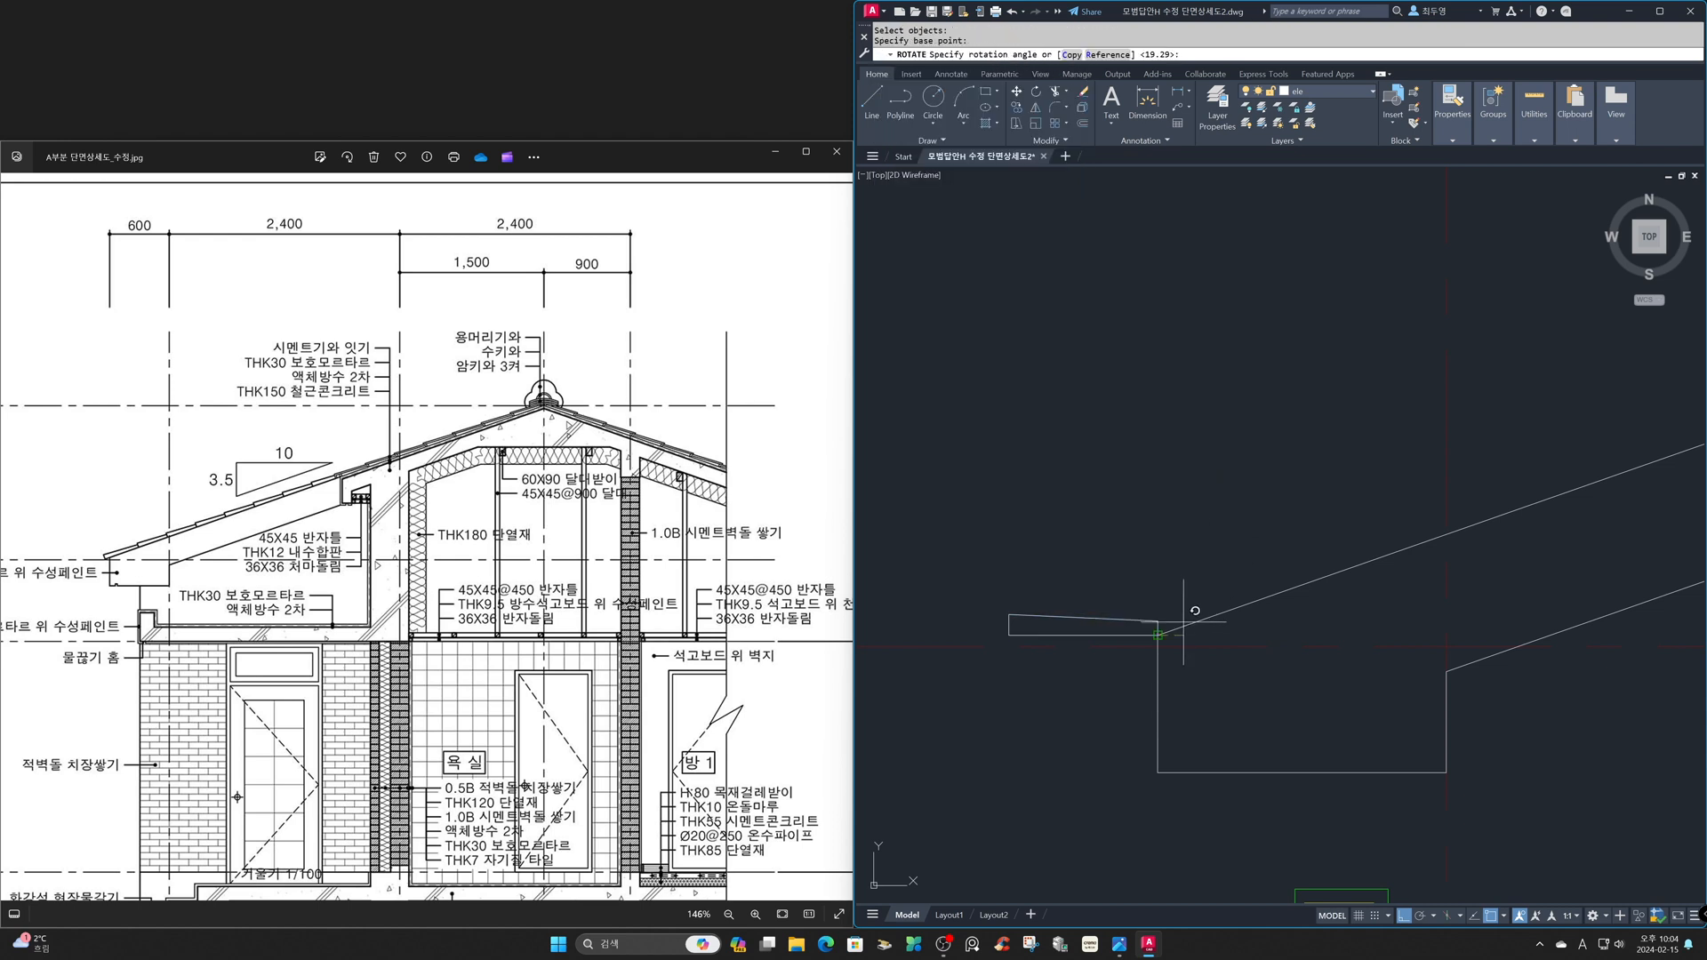
key(F8)
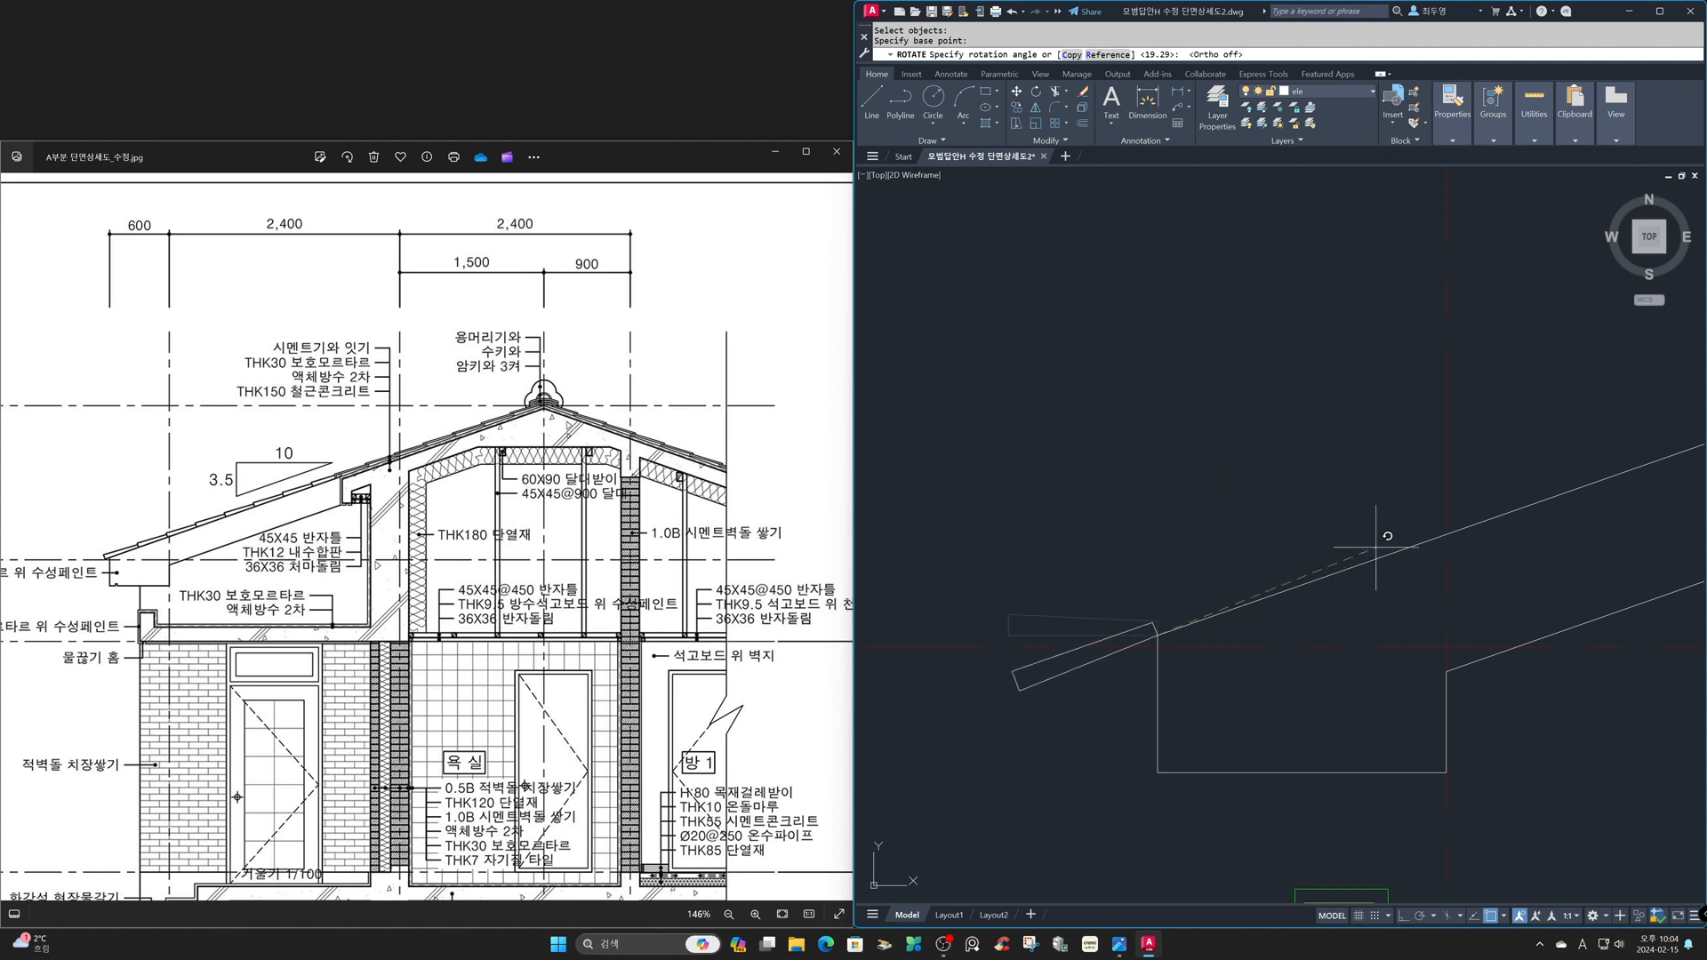
click(1446, 535)
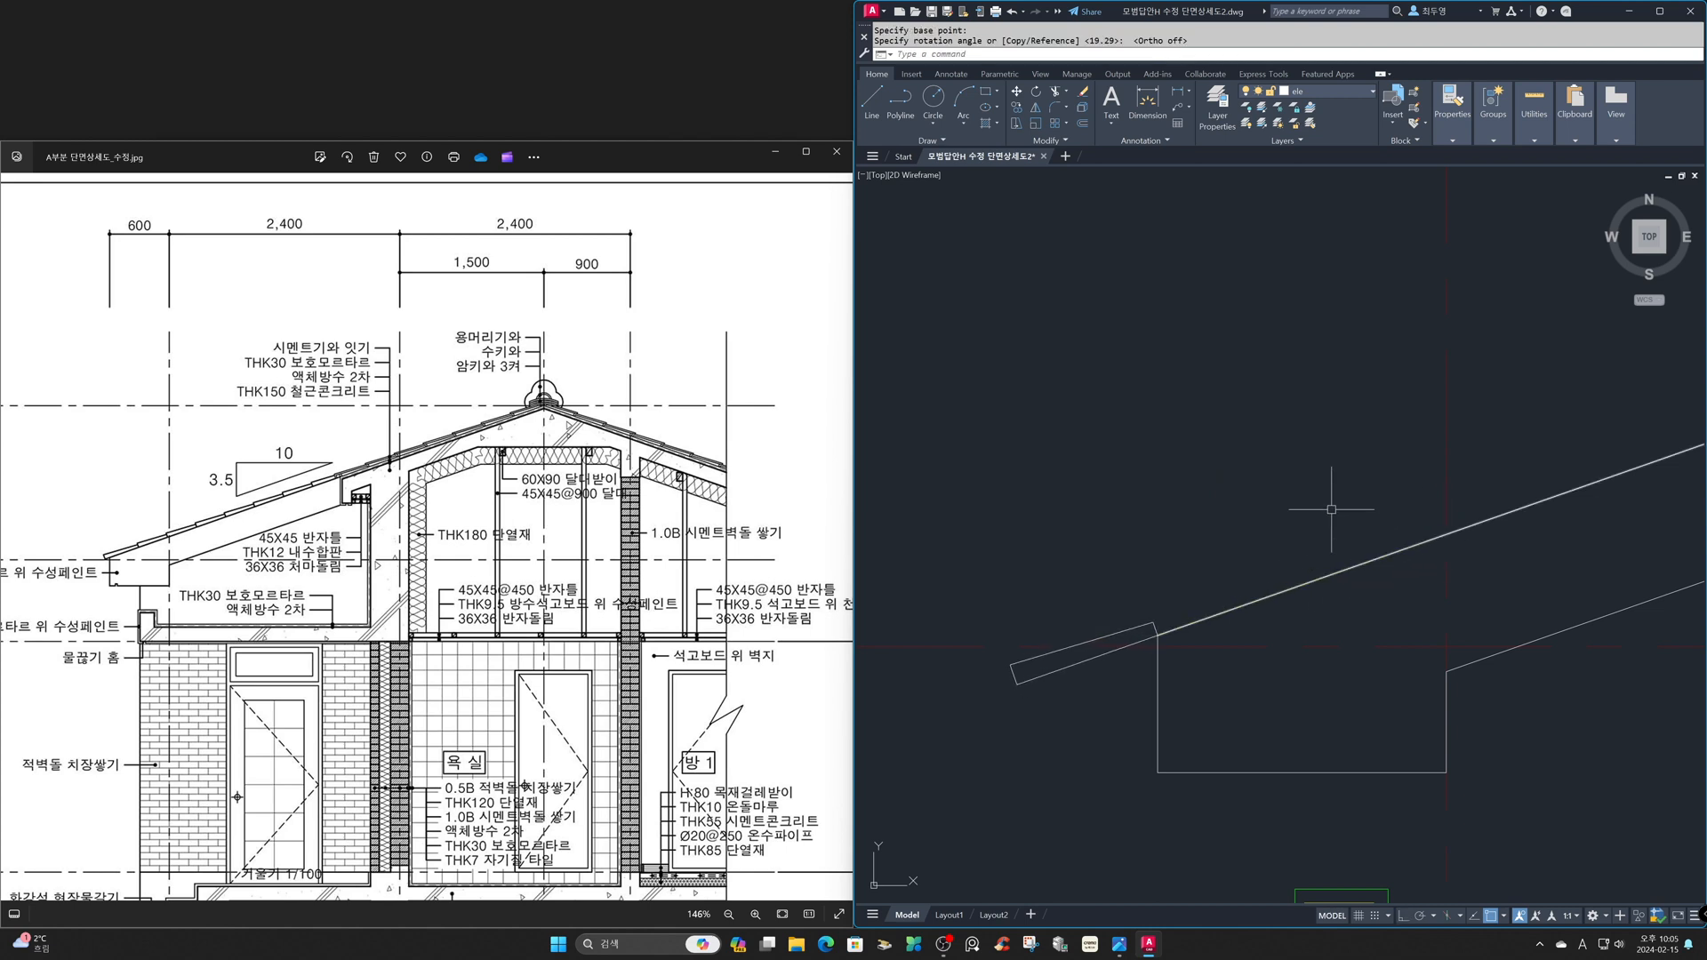
- Create a path array of the tile along the lower eave's sloping top line with 320 spacing between items
text(ar)
key(Return)
text(p)
key(Return)
key(Return)
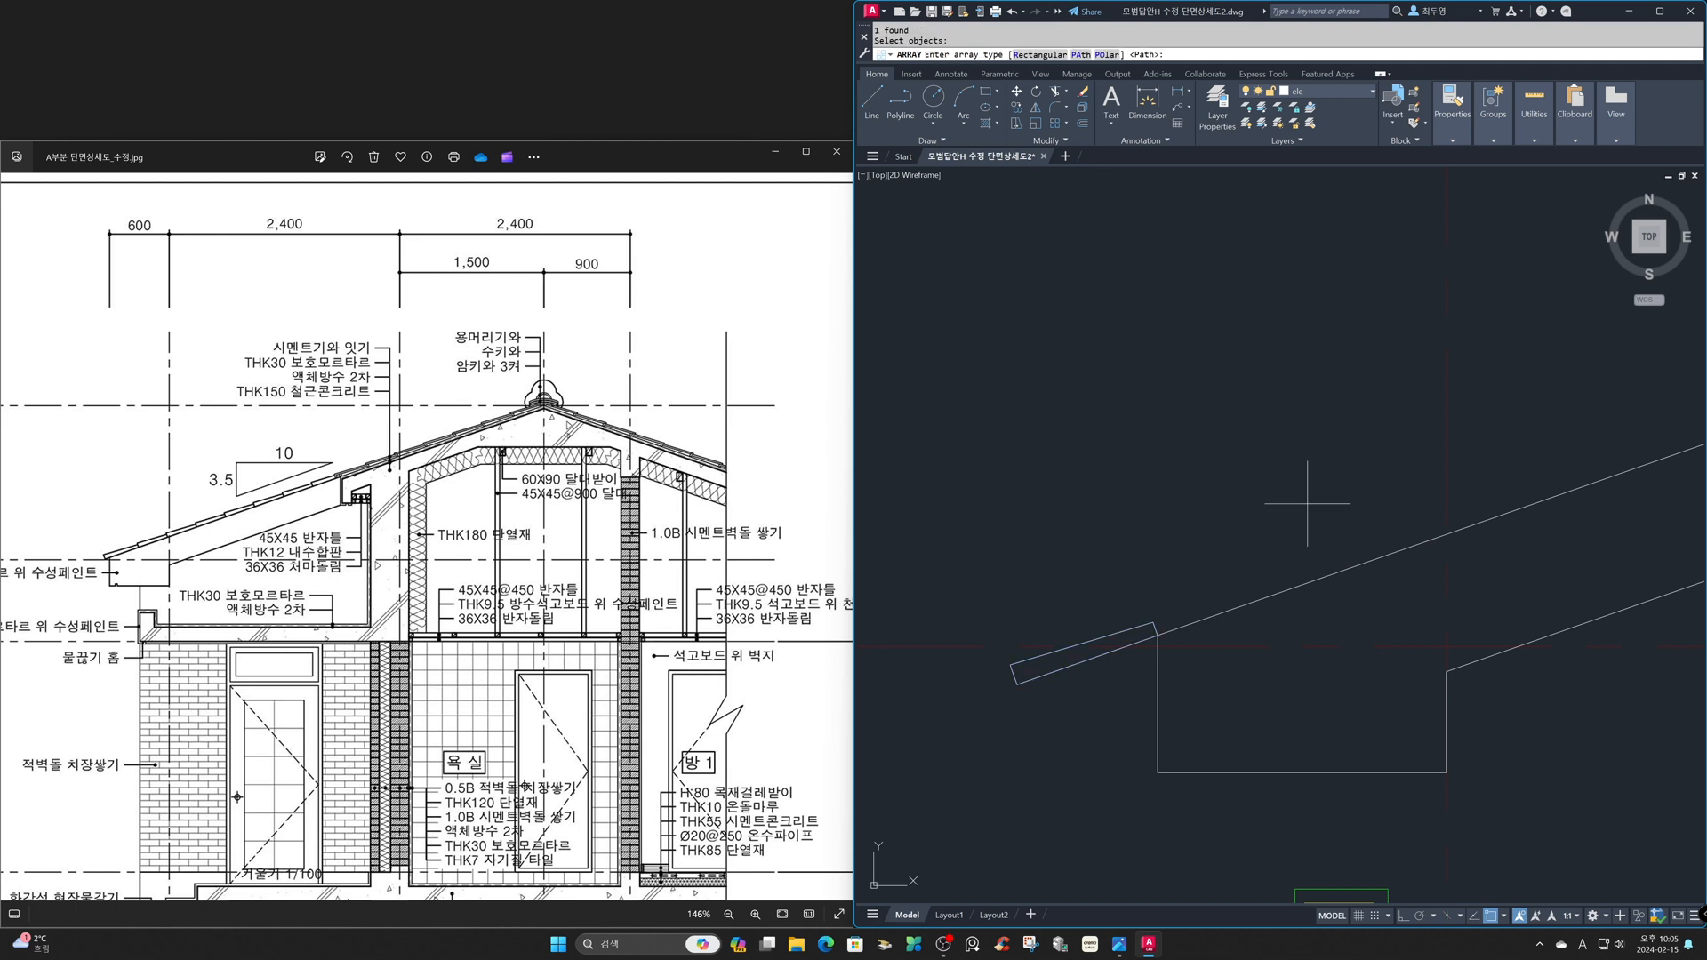
key(Return)
click(1195, 620)
click(1009, 107)
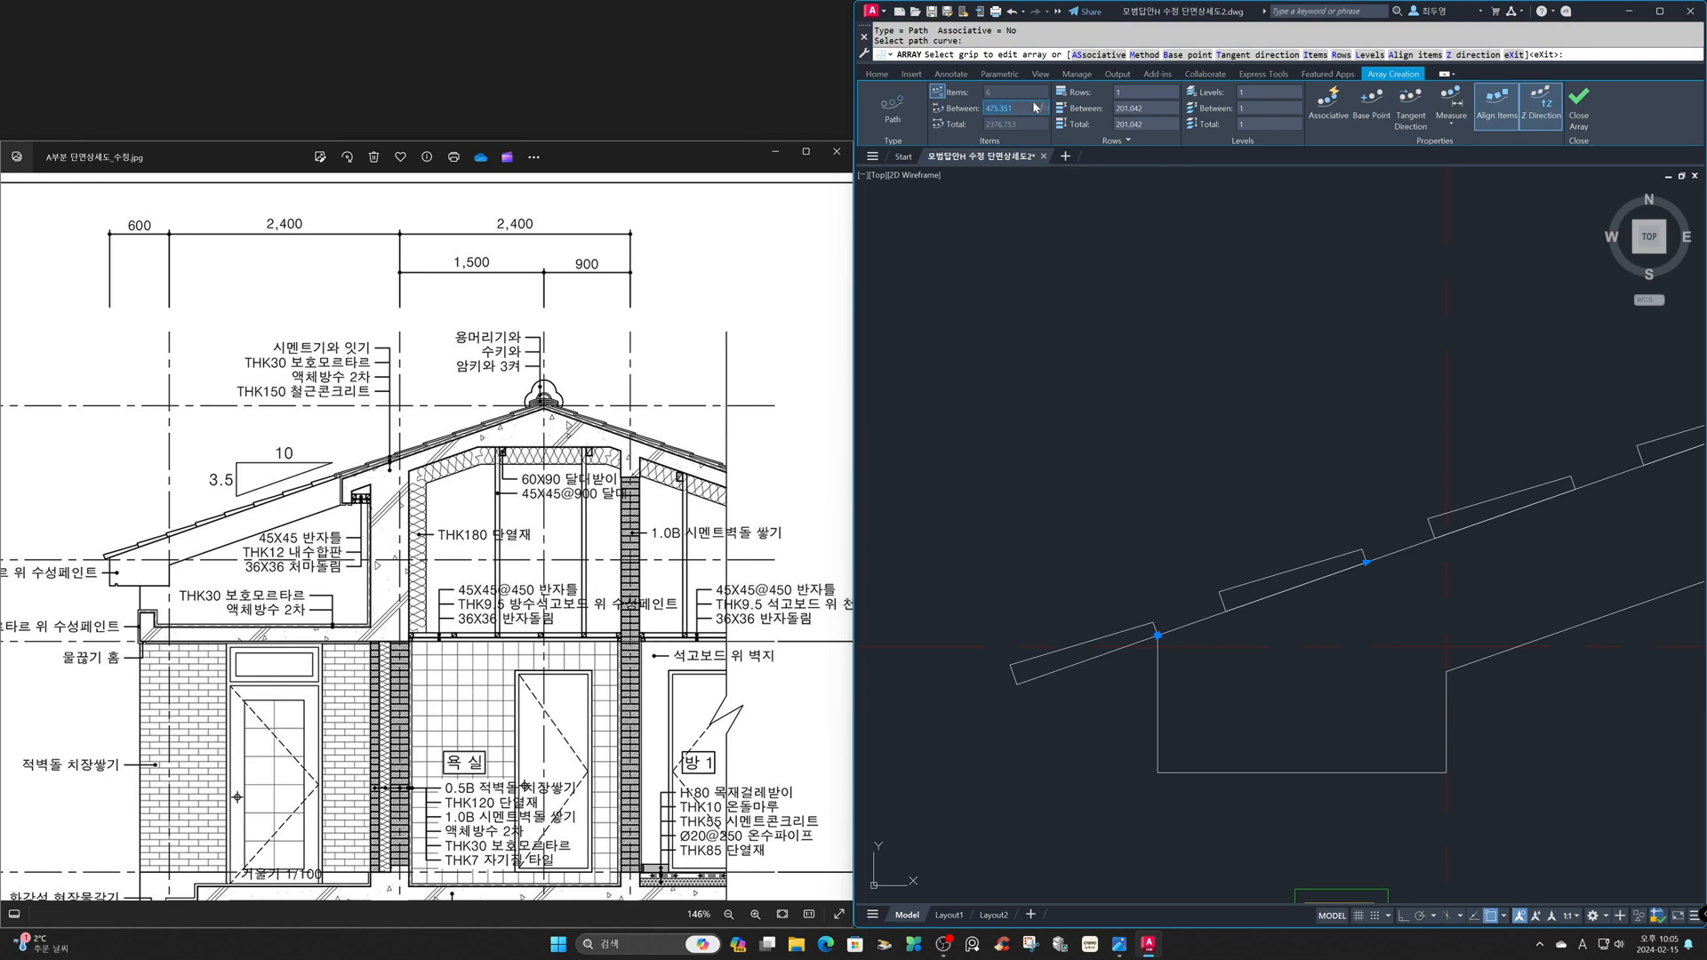
text(320)
key(Return)
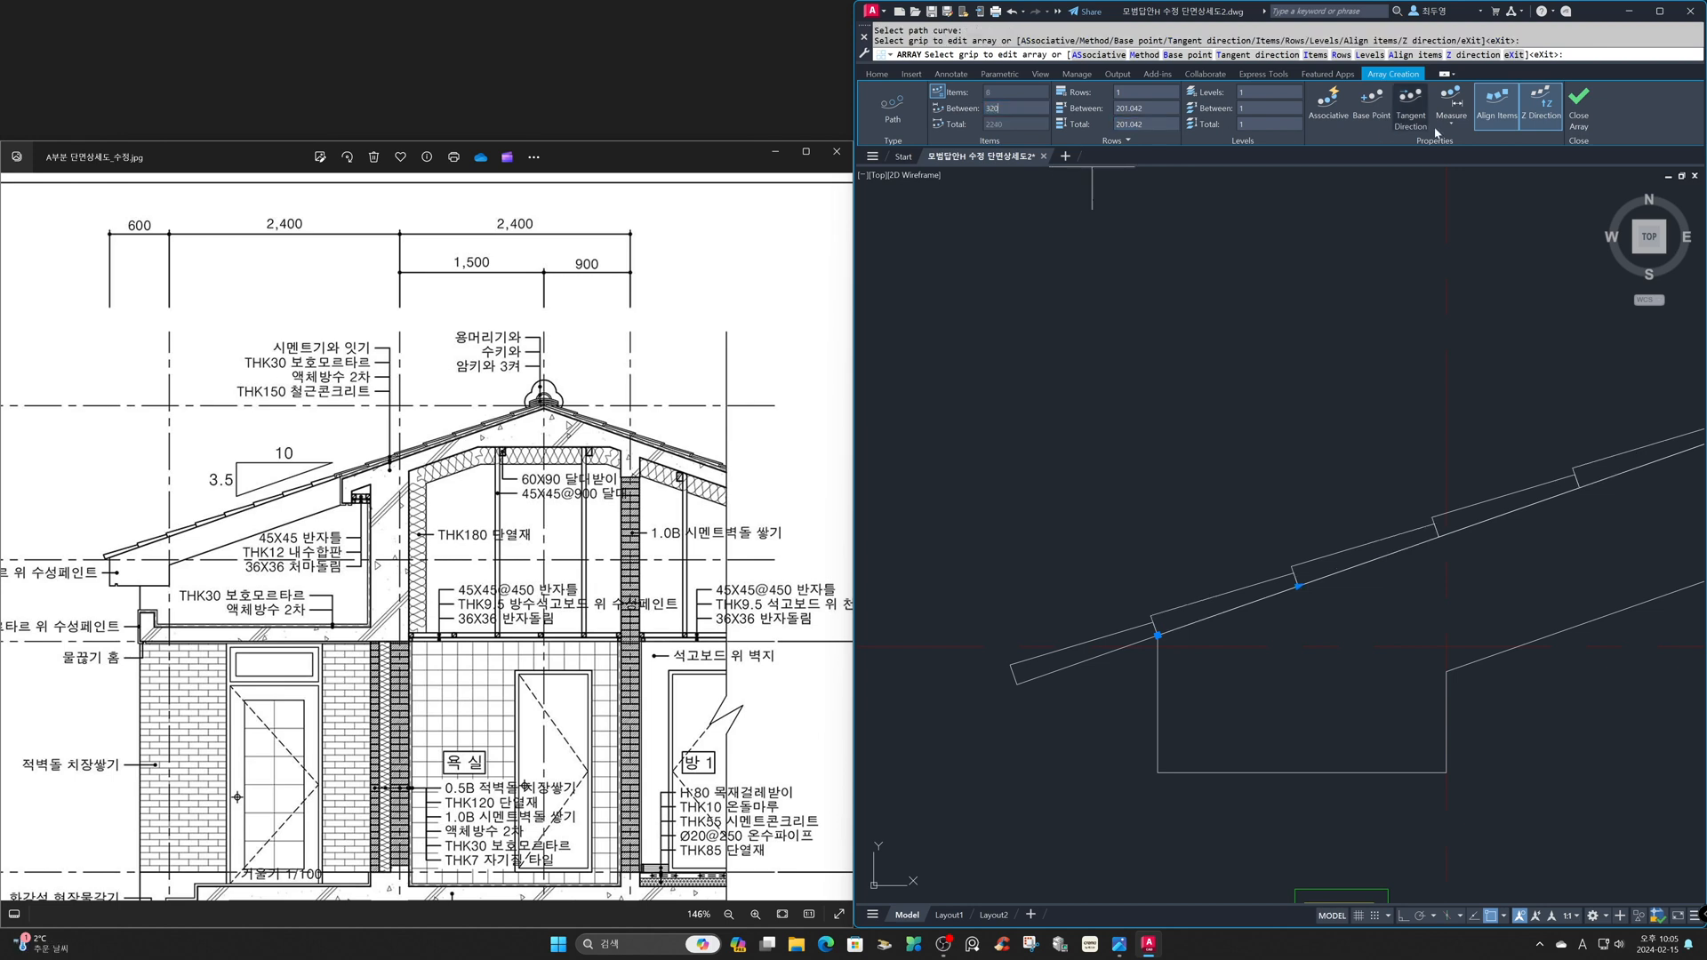
click(1579, 119)
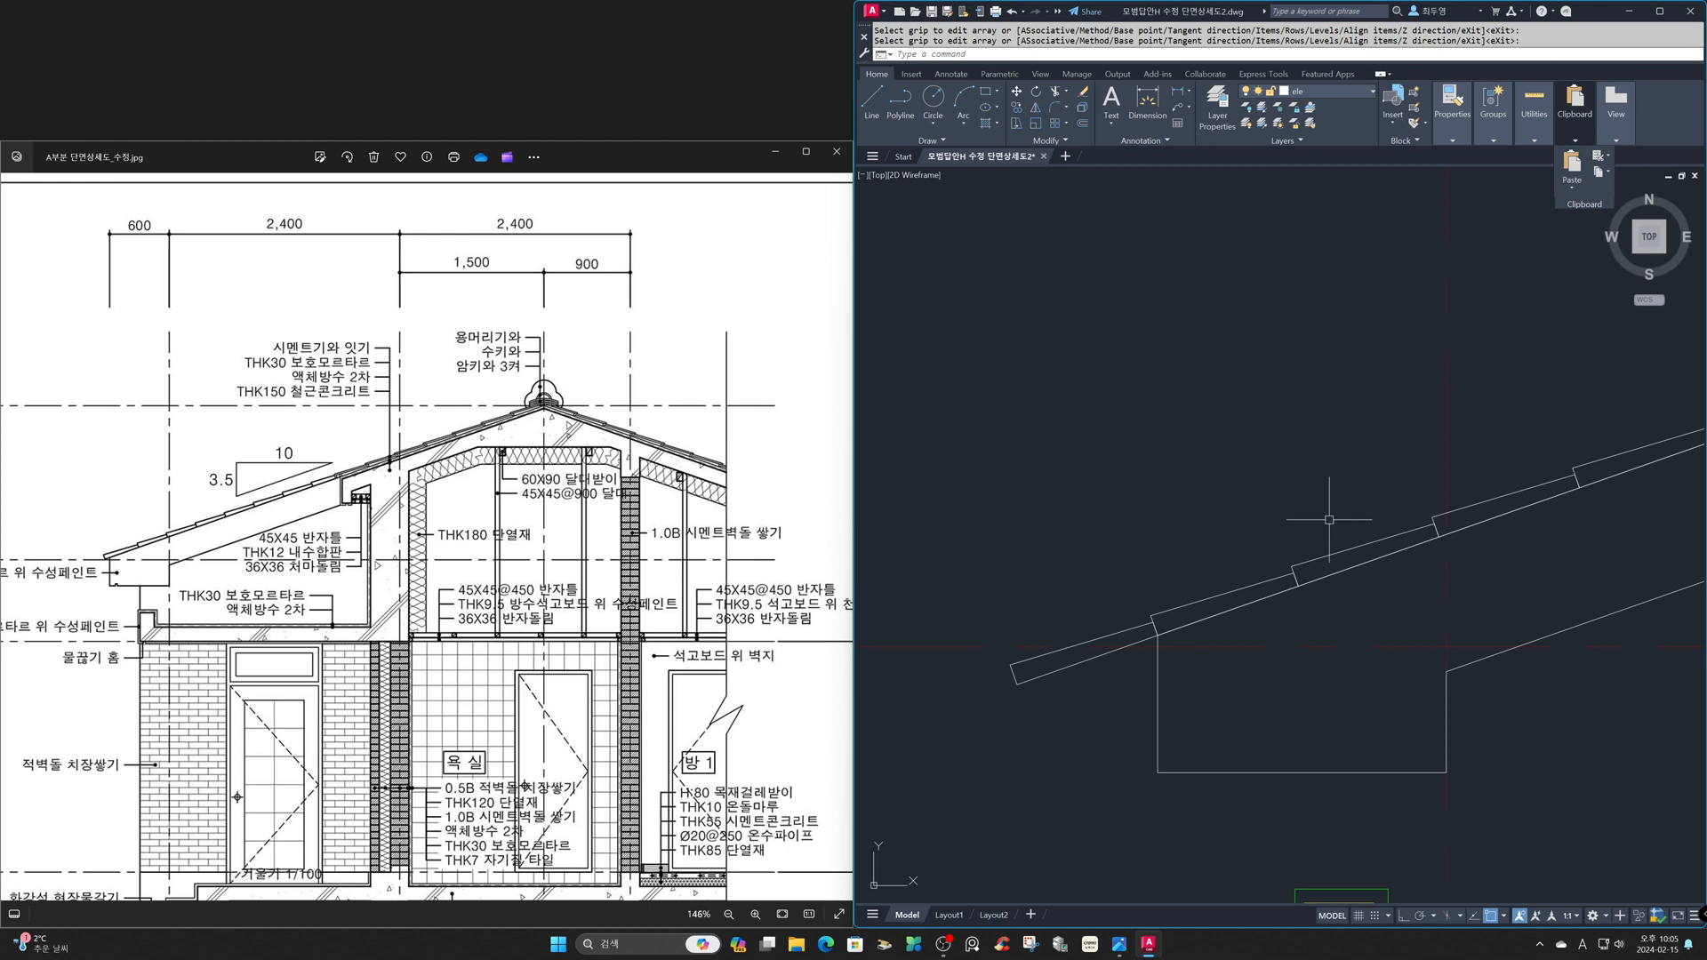
- Erase the first tile that lies outside the eave's outer corner
text(e)
key(Return)
click(1065, 673)
key(Return)
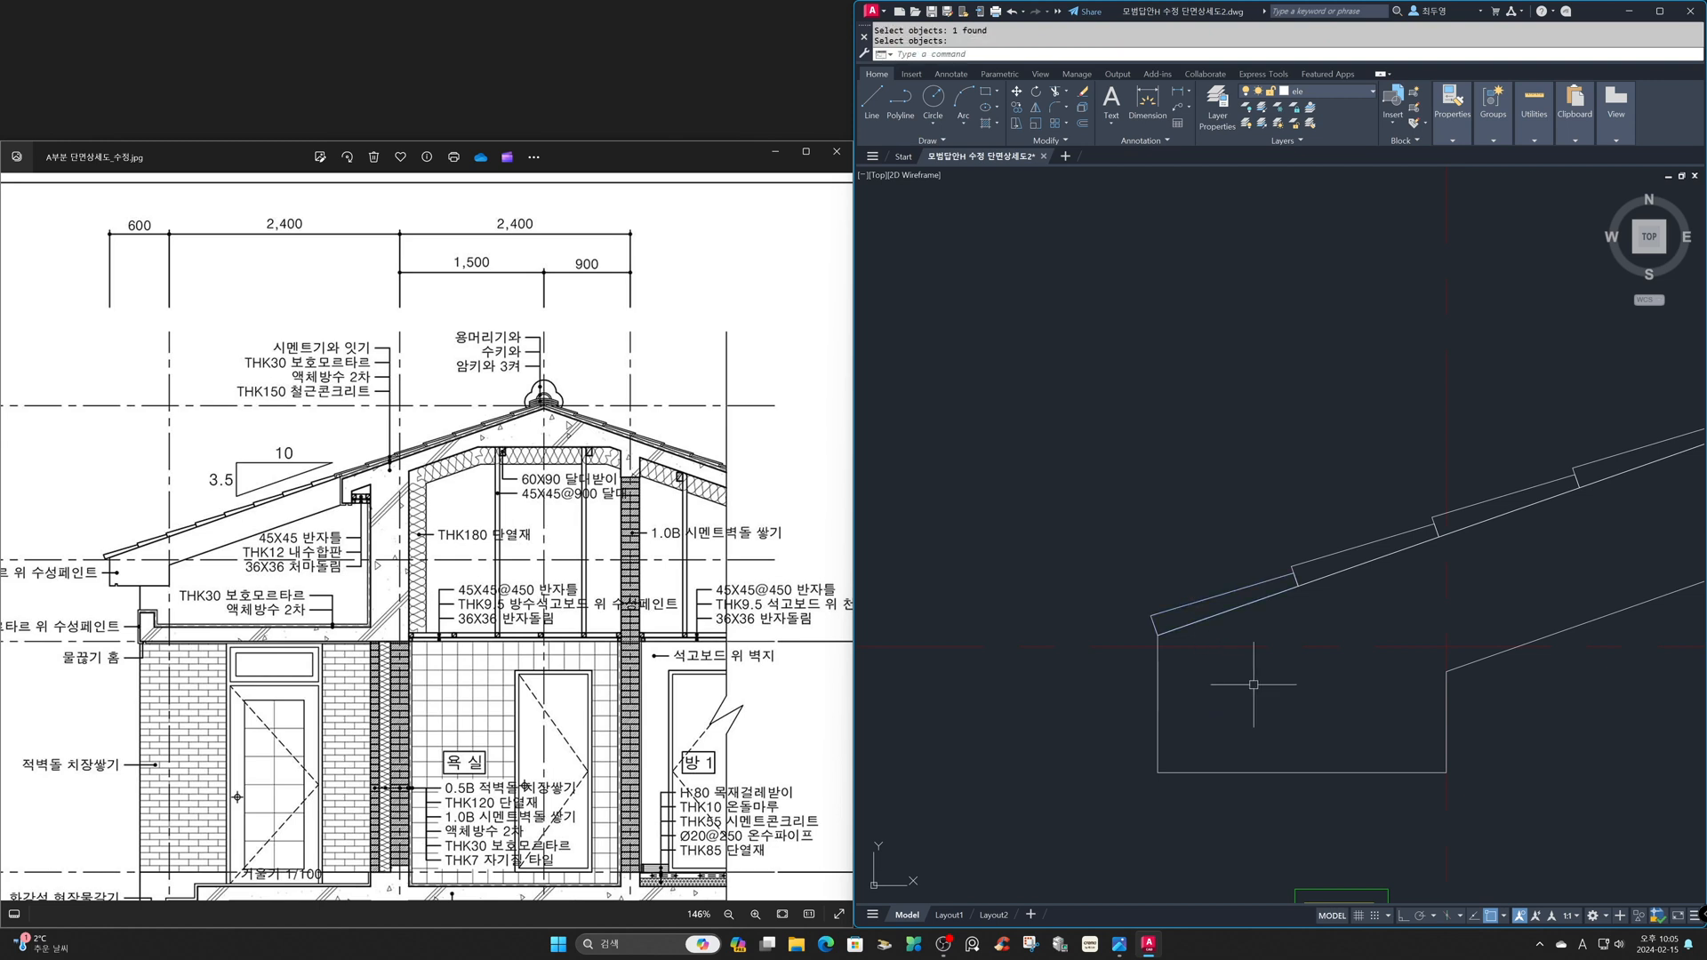
- Offset the lower end line of the lowest remaining tile outward by 50
text(o)
key(Return)
text(50)
key(Return)
click(1155, 627)
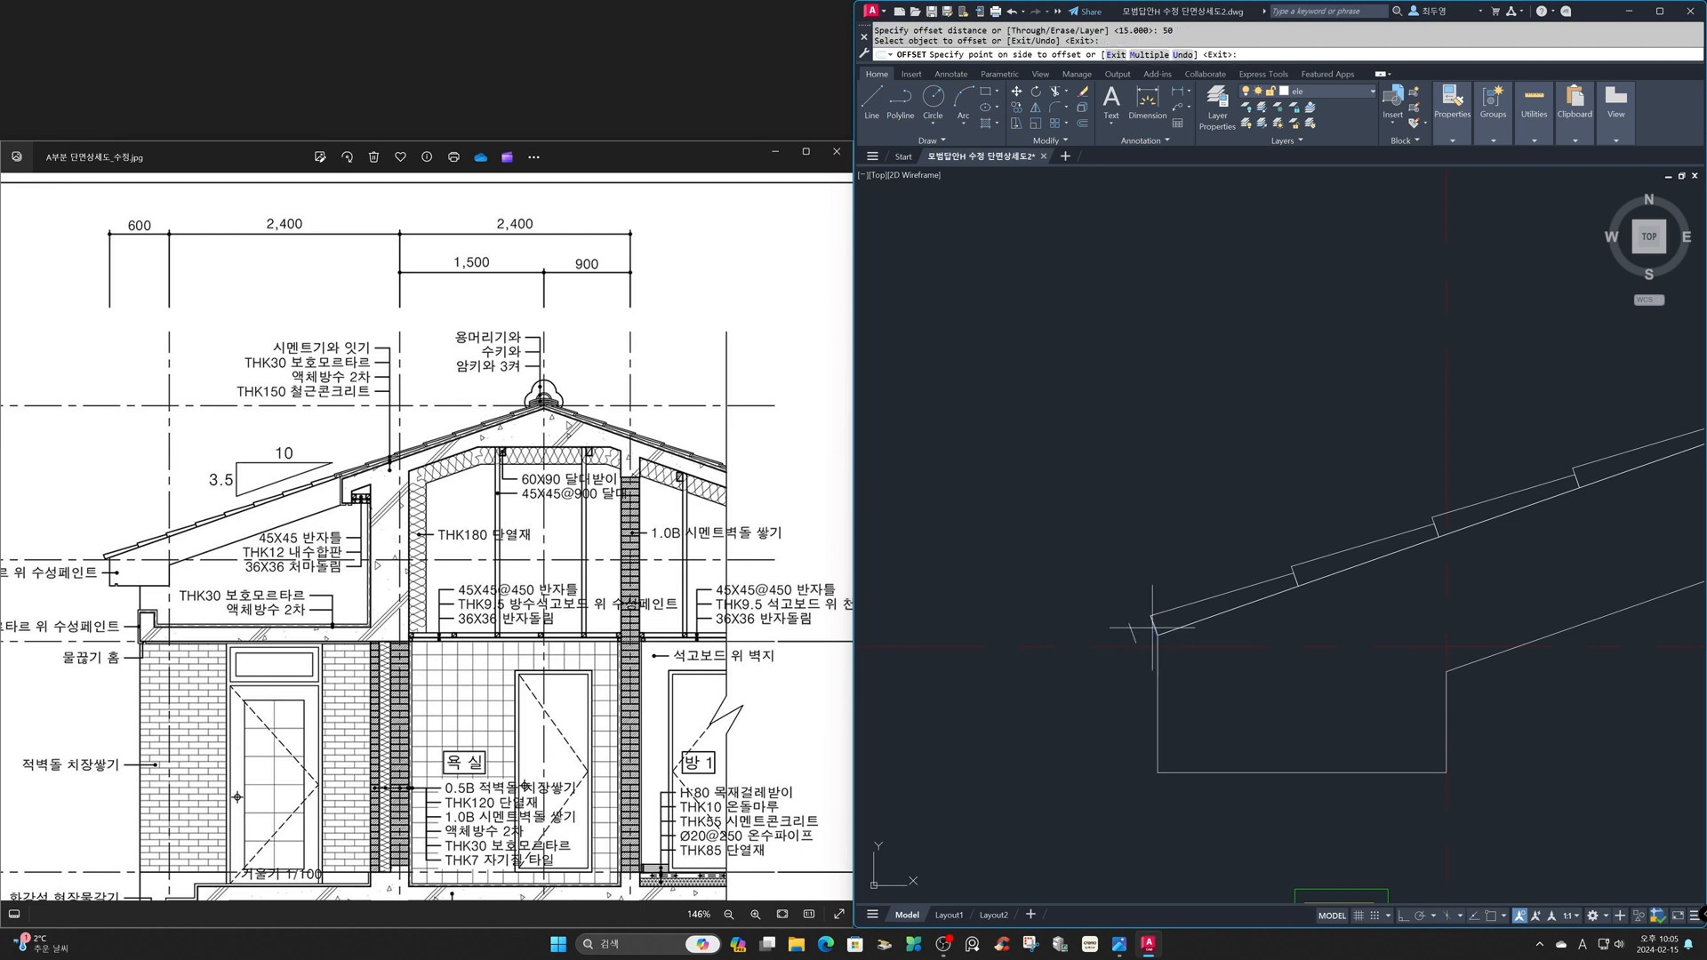
click(1083, 623)
key(Return)
- Fillet the lowest tile's long edges to the offset end line with radius 0 and erase its original end line
text(f)
key(Return)
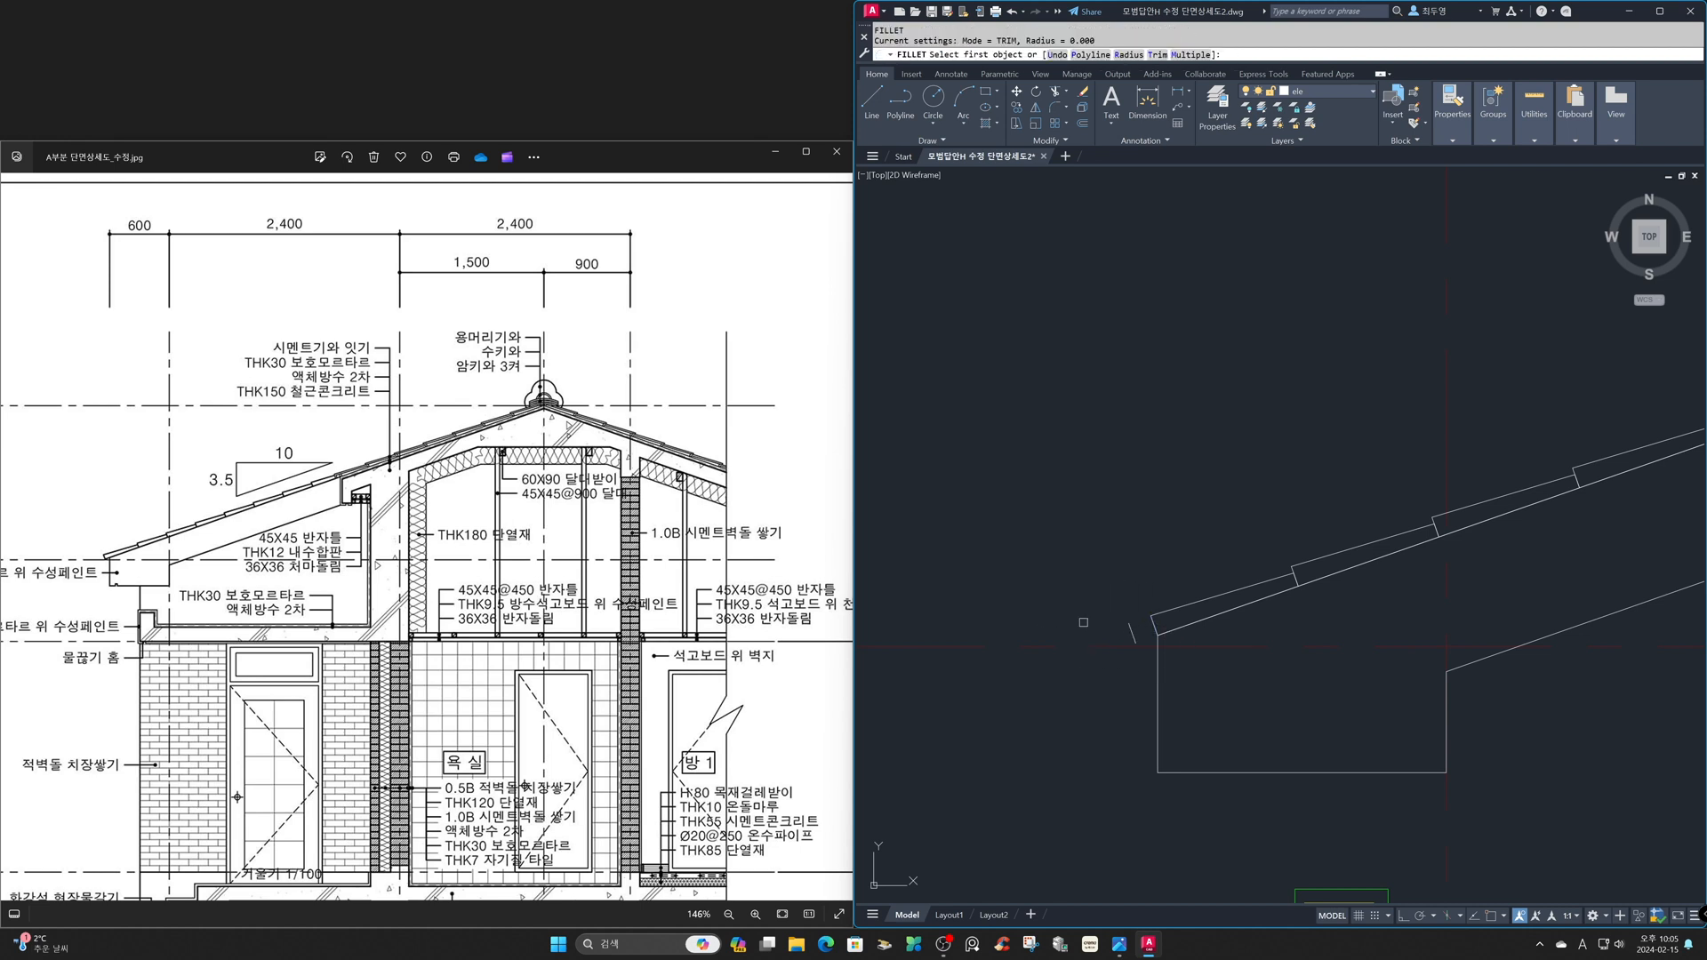
key(Return)
click(1146, 618)
click(1135, 639)
key(Return)
text(e)
key(Return)
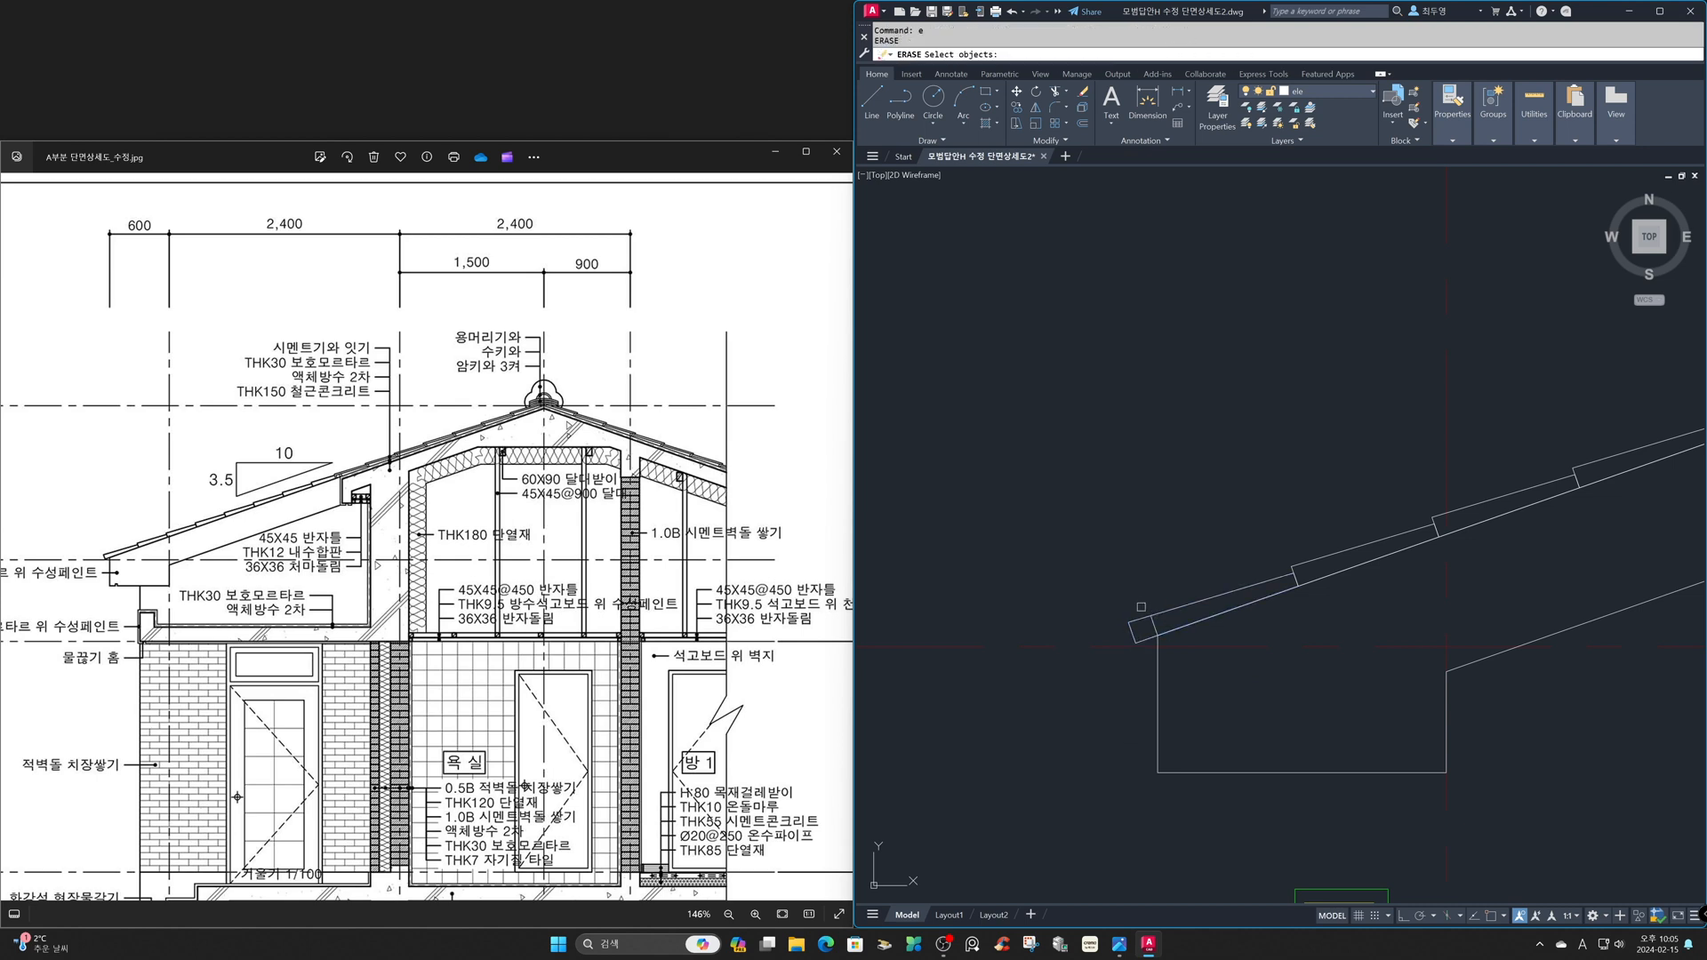
click(1155, 627)
key(Return)
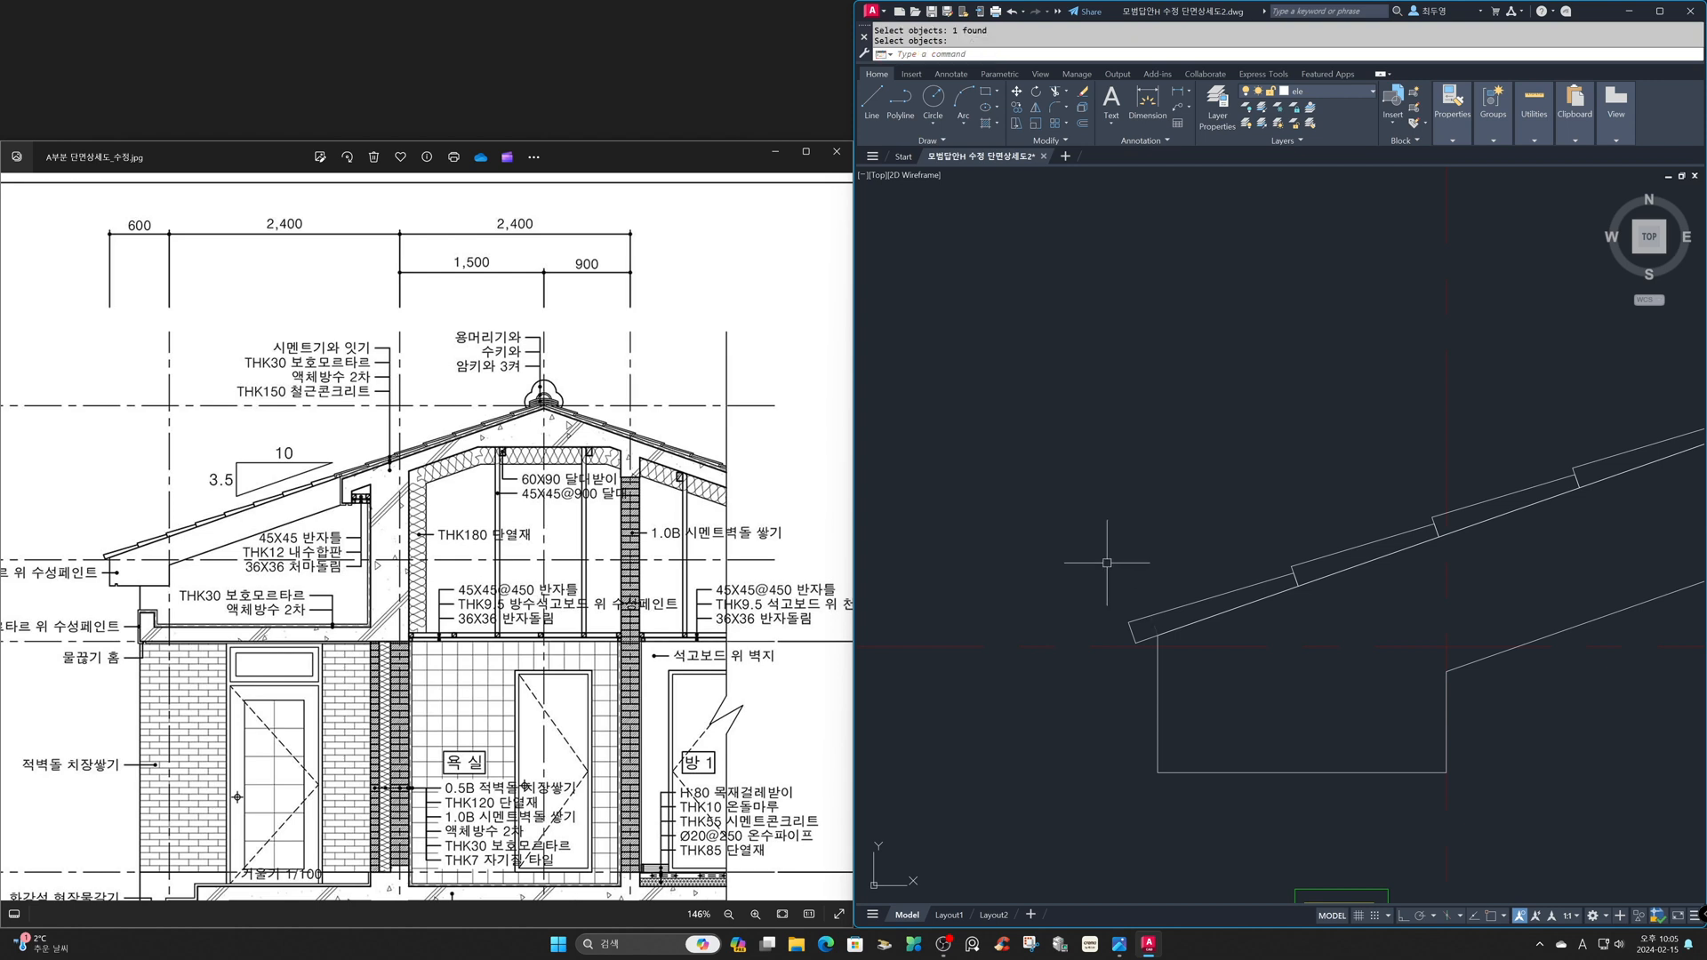
- Copy the uppermost lower-eave tile one position up the slope, placing its lower corner at the original's upper end
text(z)
key(Return)
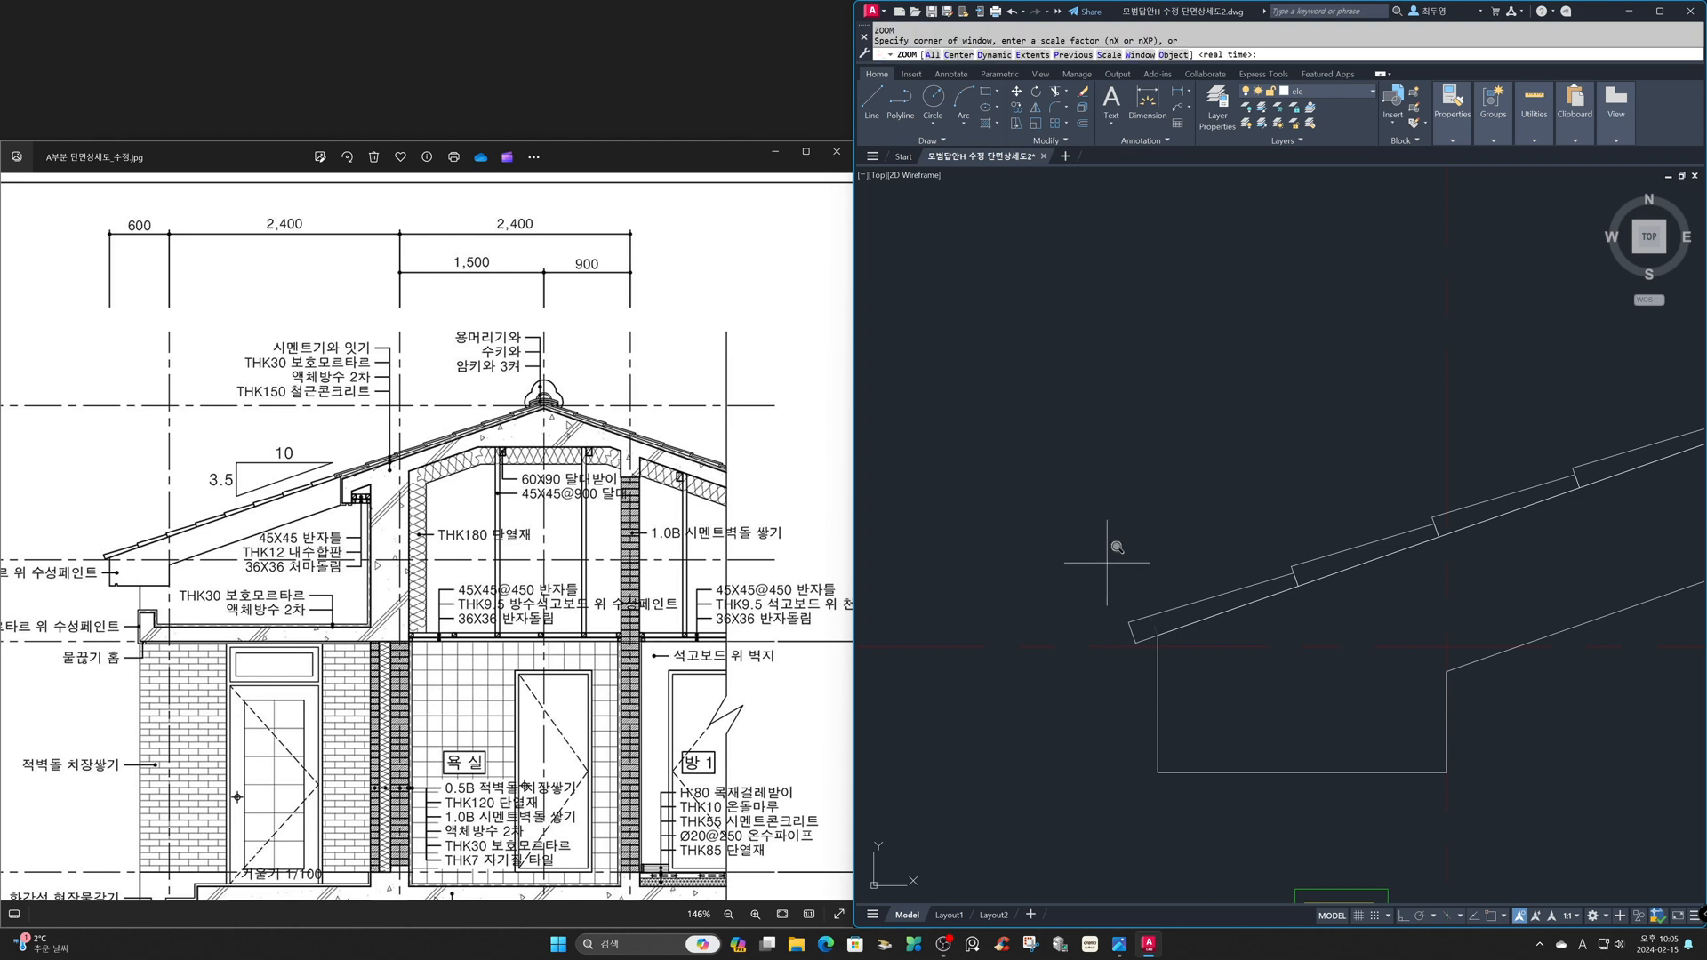
text(p)
key(Return)
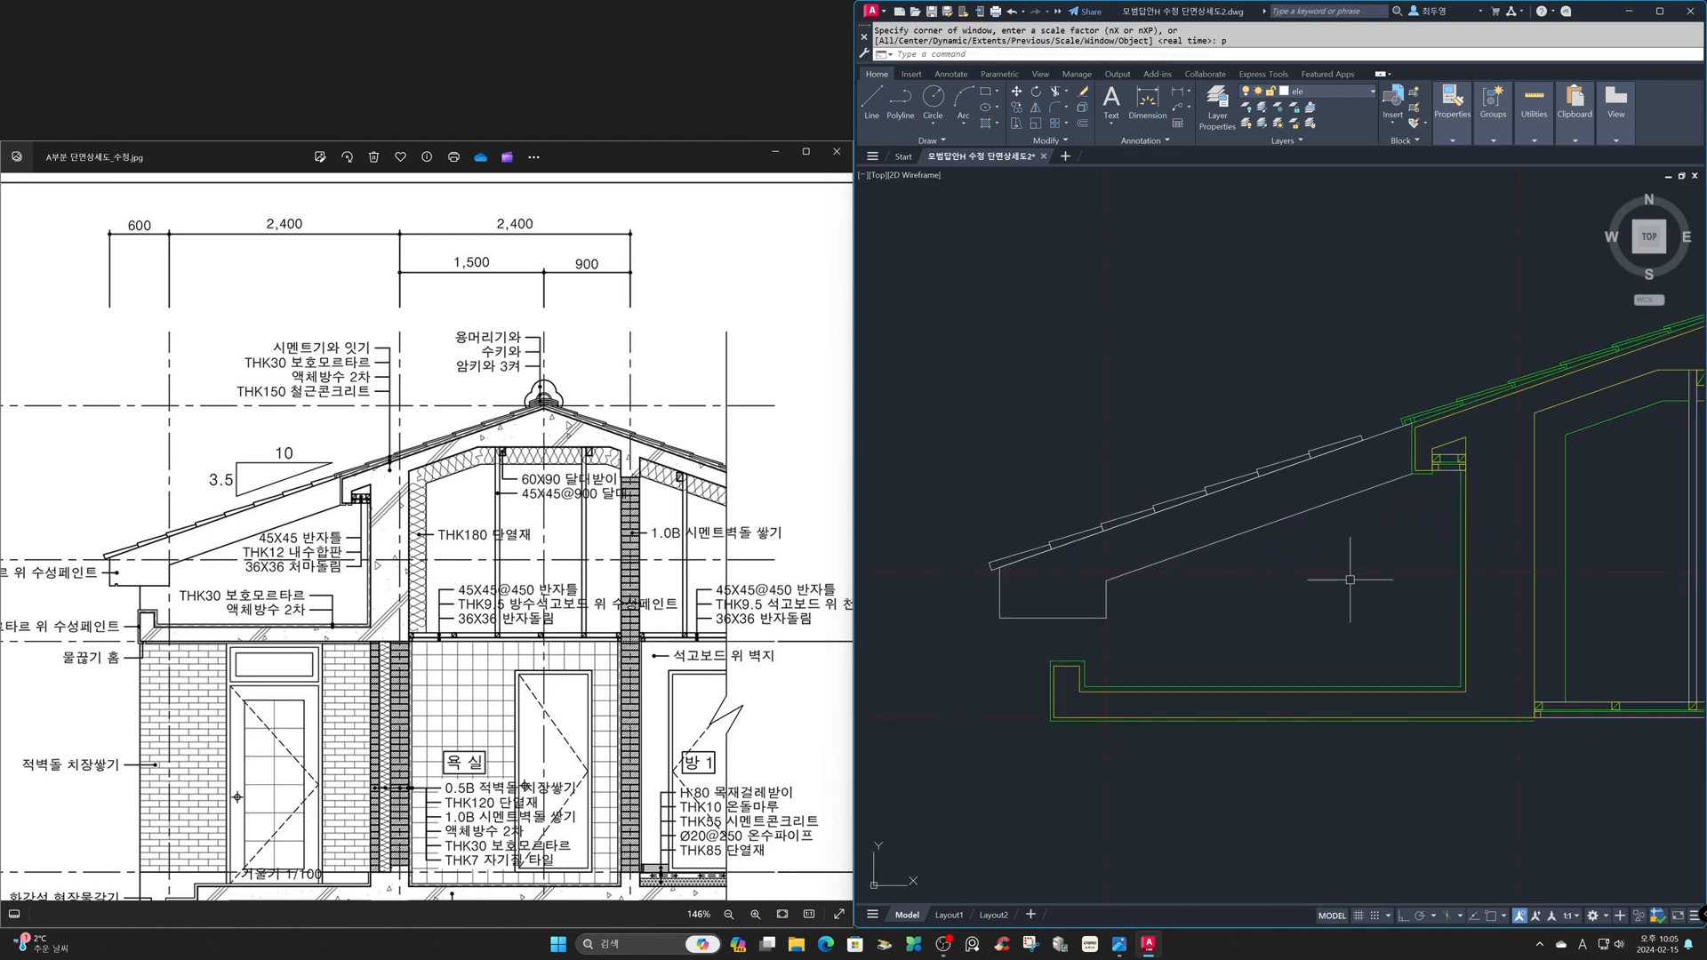
text(z)
key(Return)
click(1276, 316)
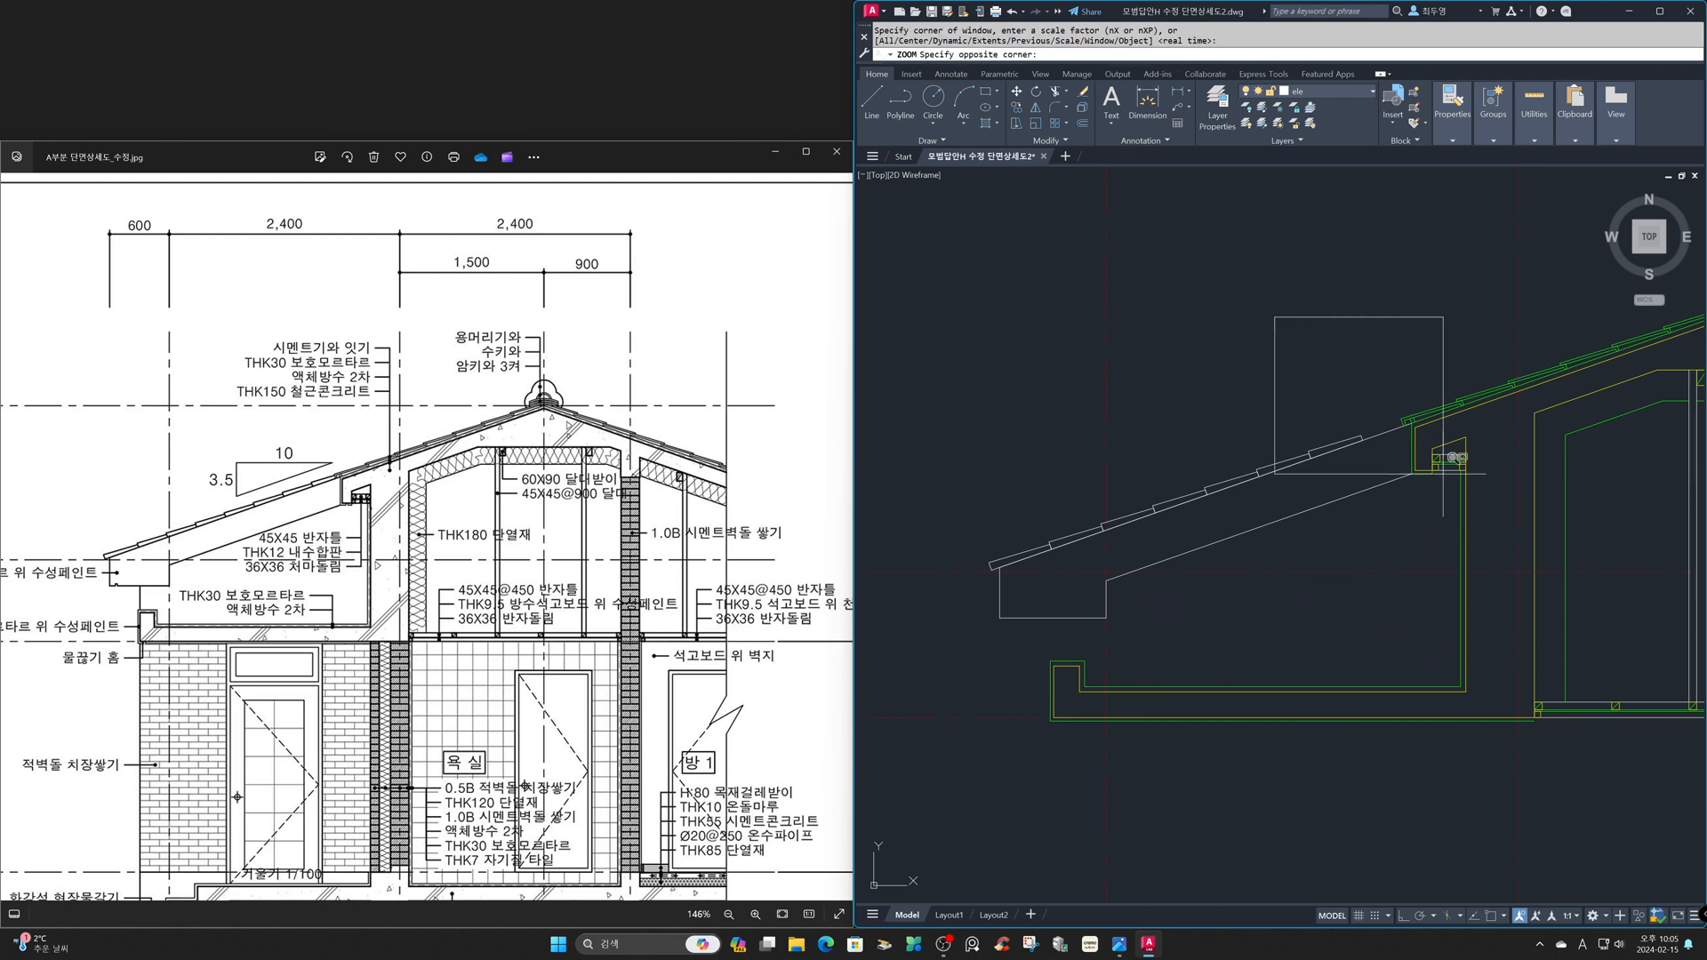
click(1521, 530)
text(co)
key(Return)
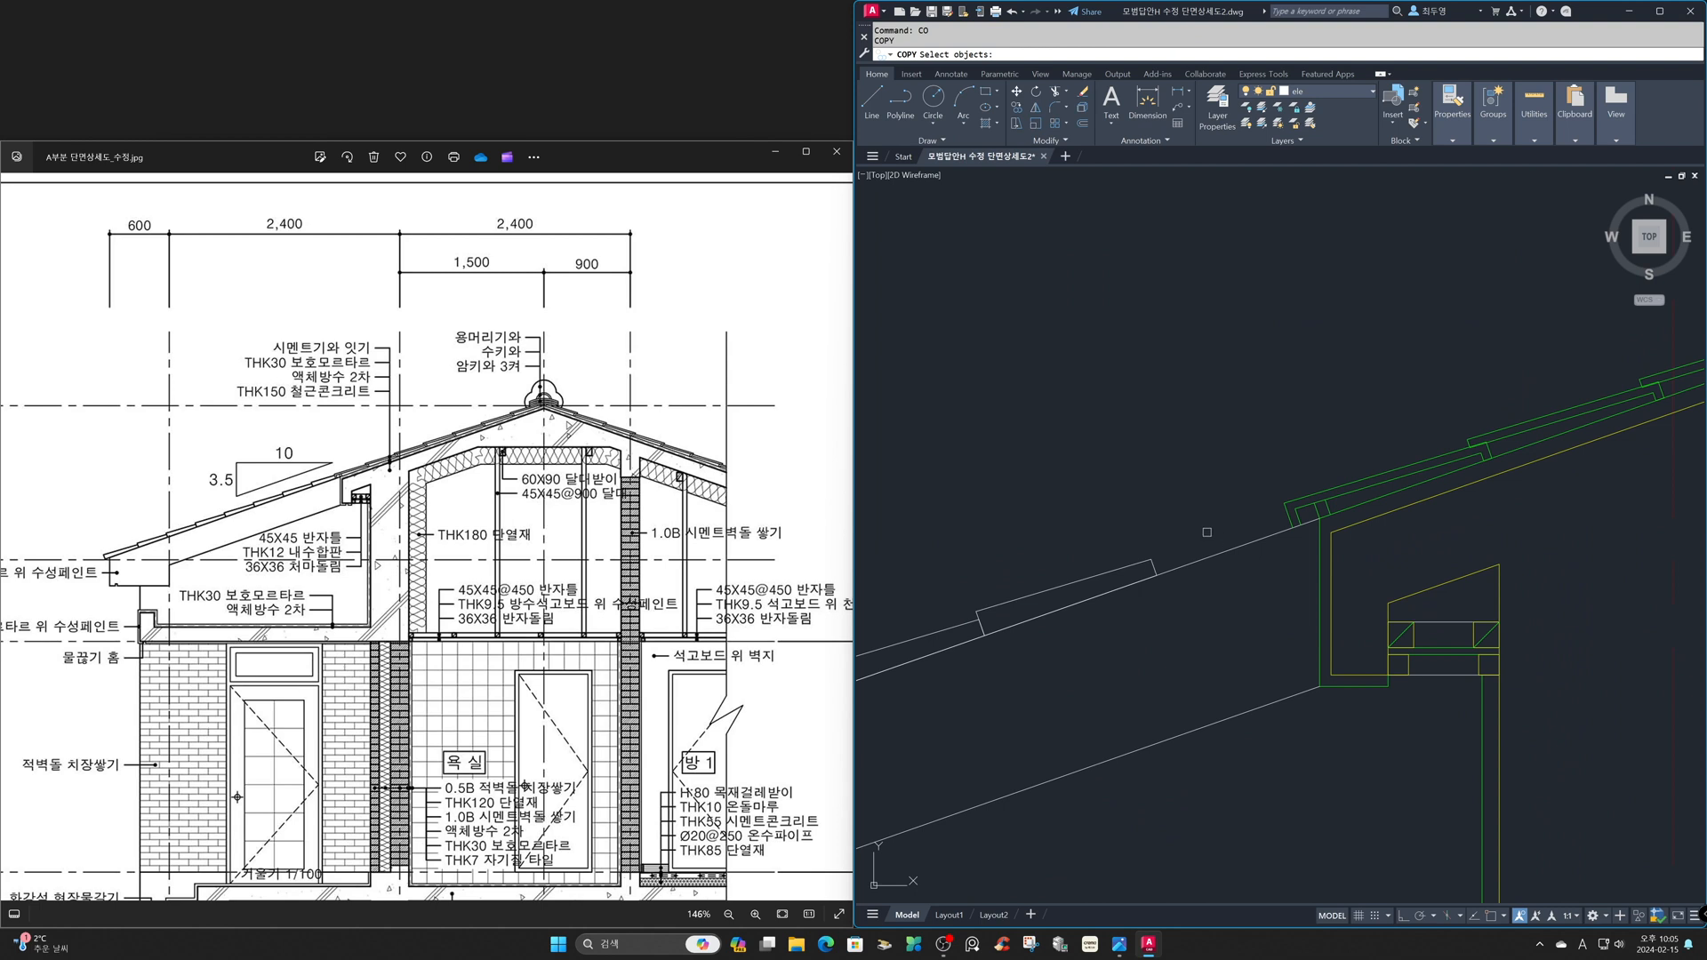
click(1101, 573)
key(Return)
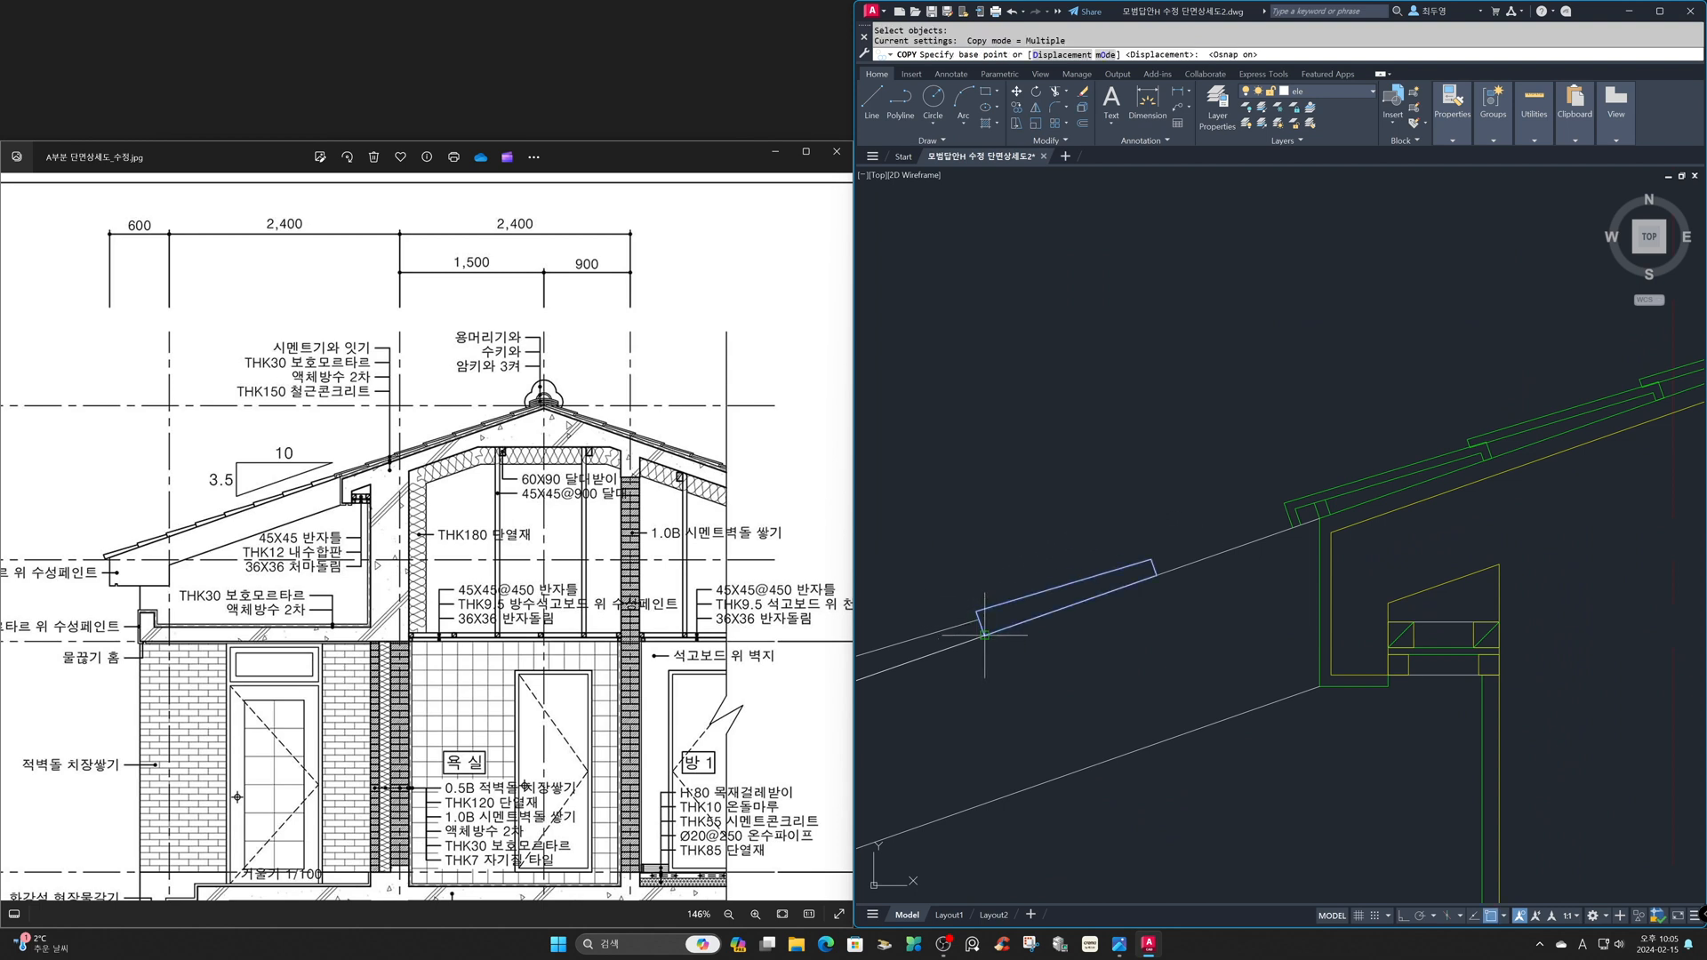
click(981, 633)
click(1155, 574)
key(Return)
- Trim the end of the uppermost lower-eave tile where it overlaps the first main roof tile
text(tr)
key(Return)
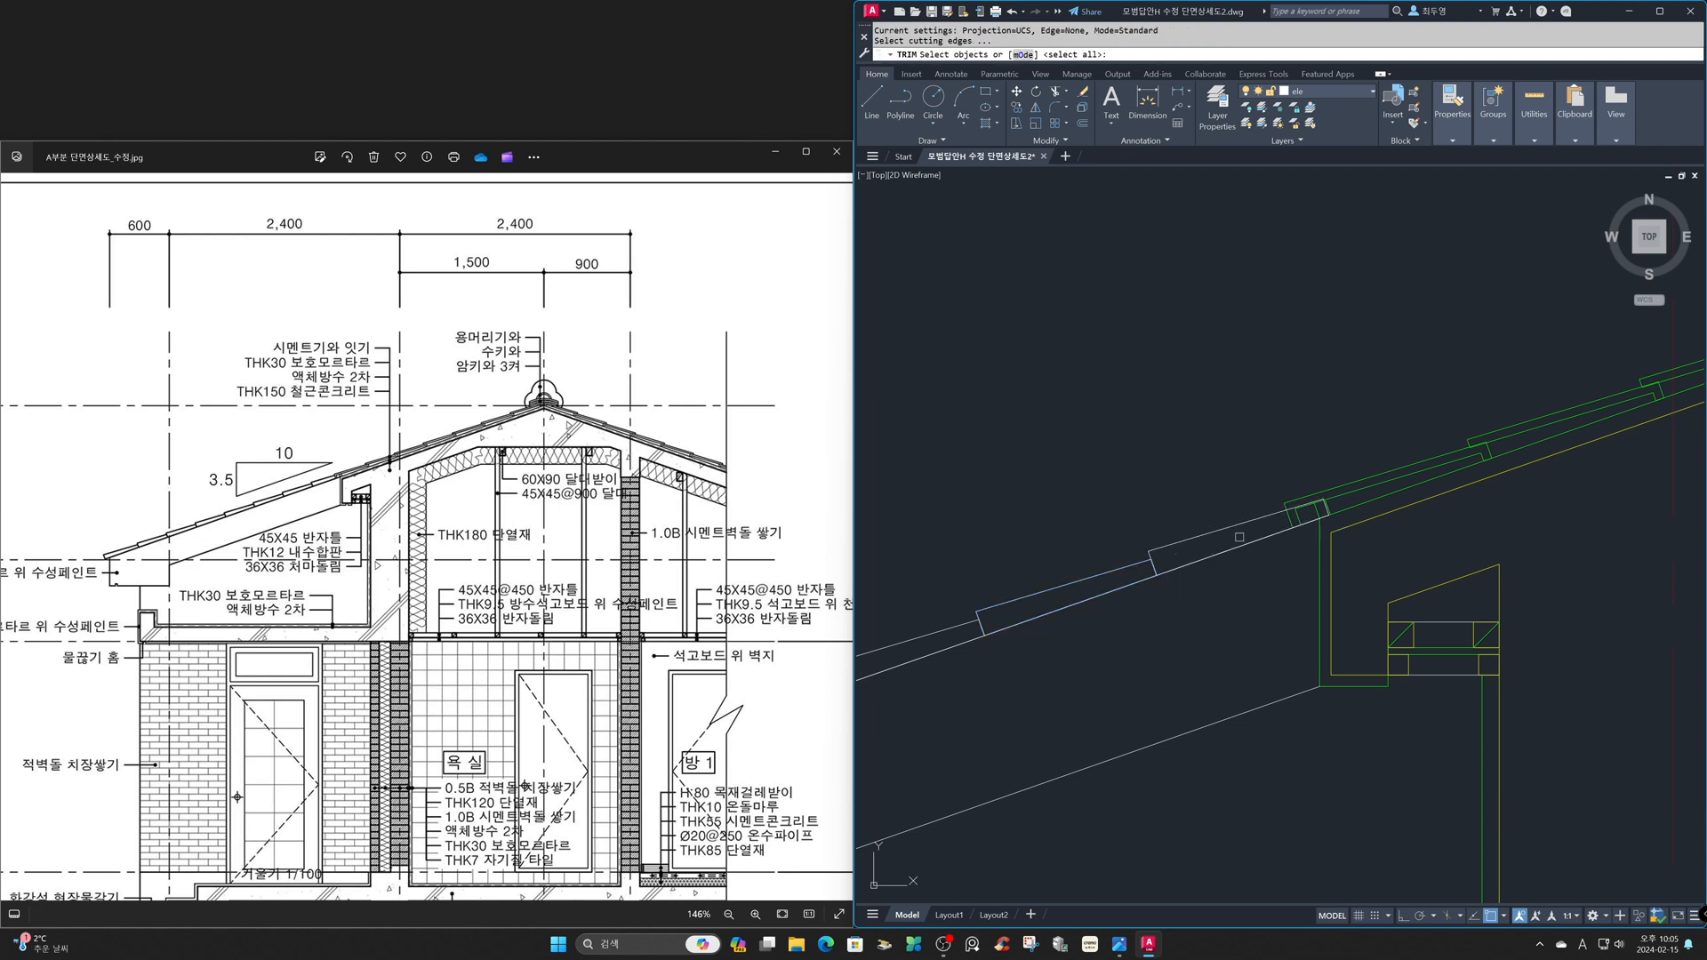
click(1326, 505)
key(Return)
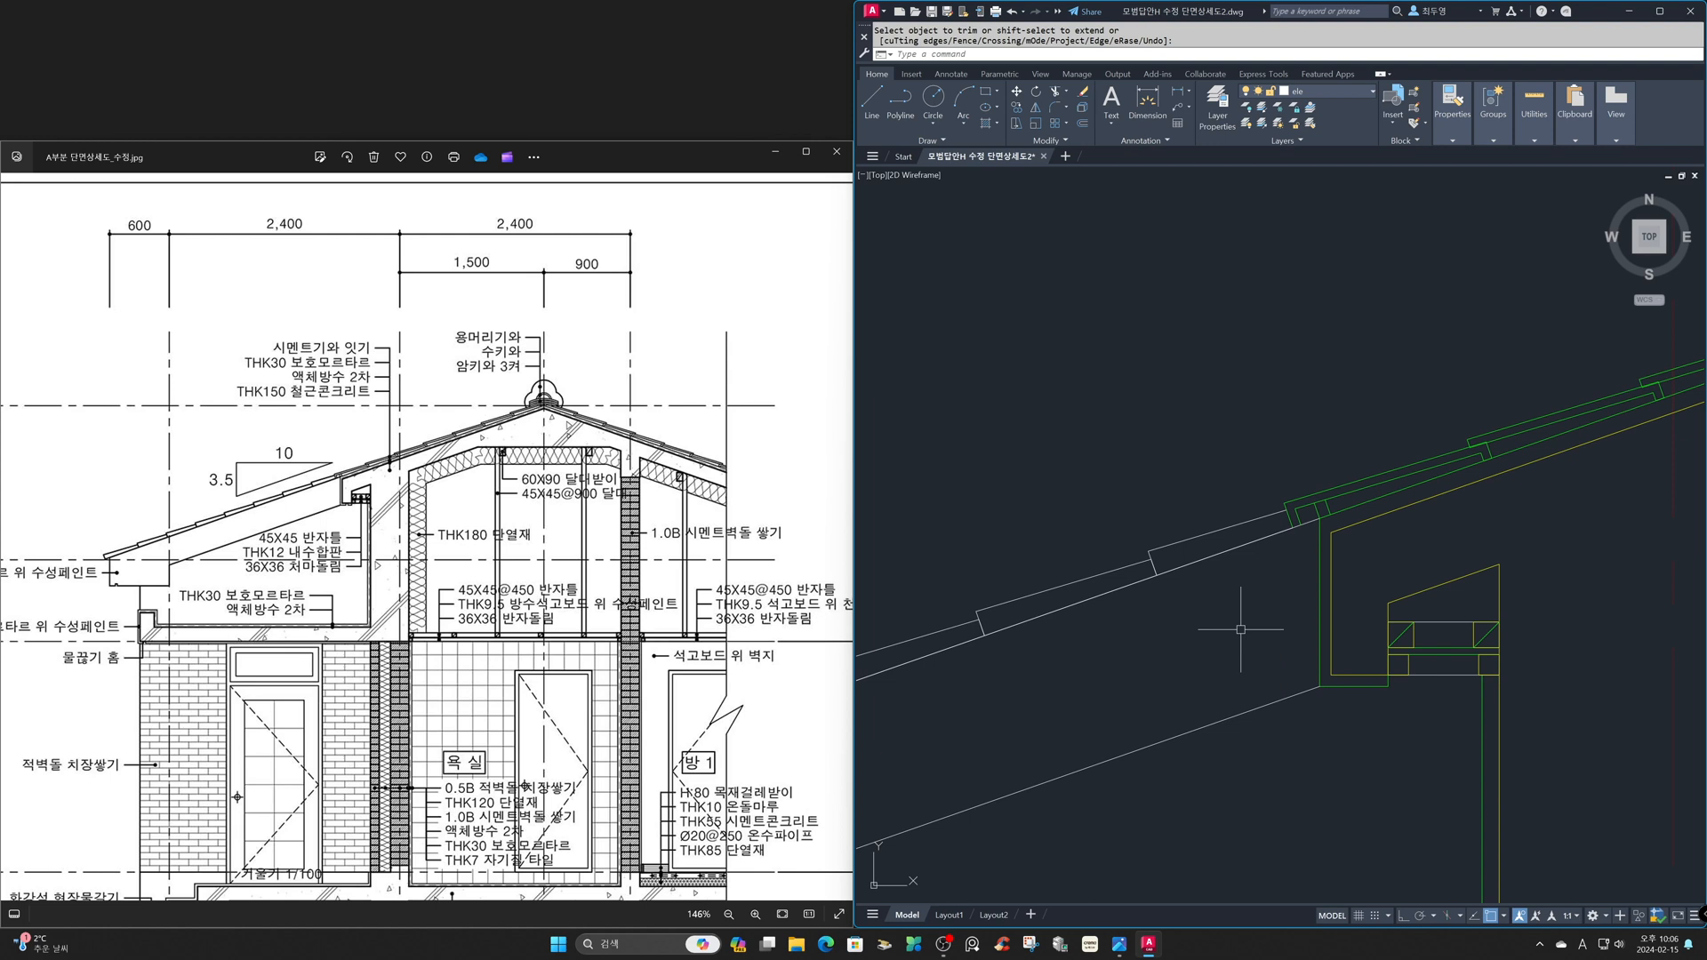
- Draw a vertical line upward from the bottom finish line of the upper eave, crossing its inner concrete line
key(Return)
key(F8)
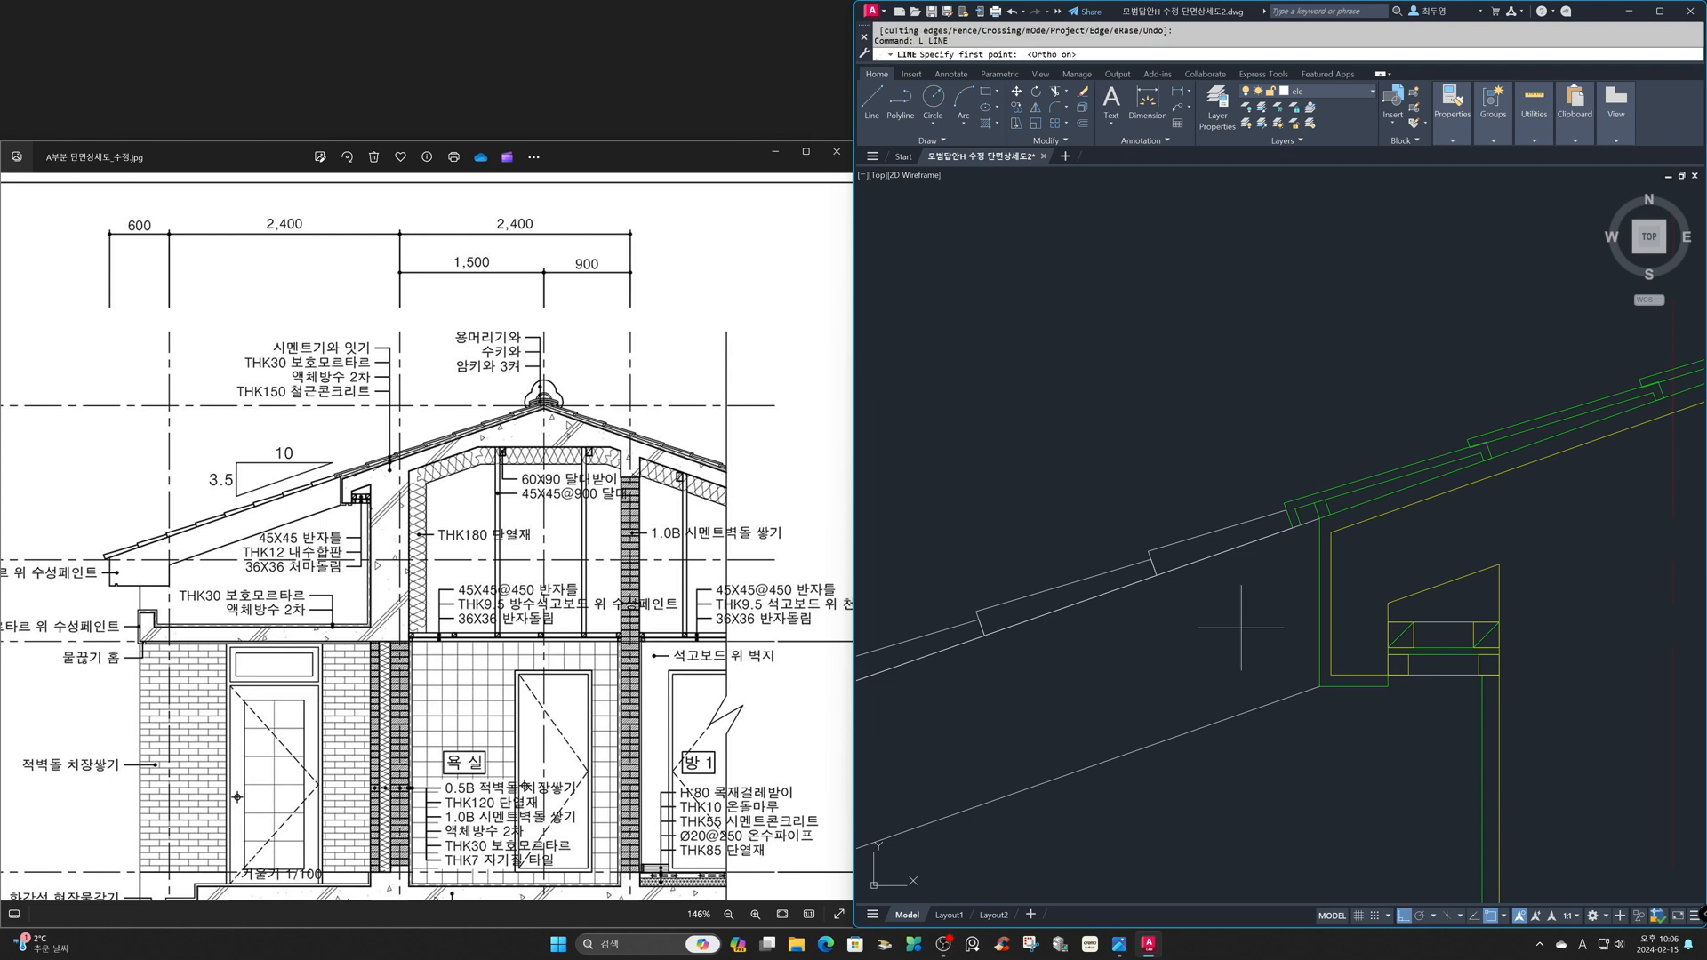
shift+right_click(1241, 628)
click(1280, 418)
click(1354, 679)
click(1354, 610)
key(Return)
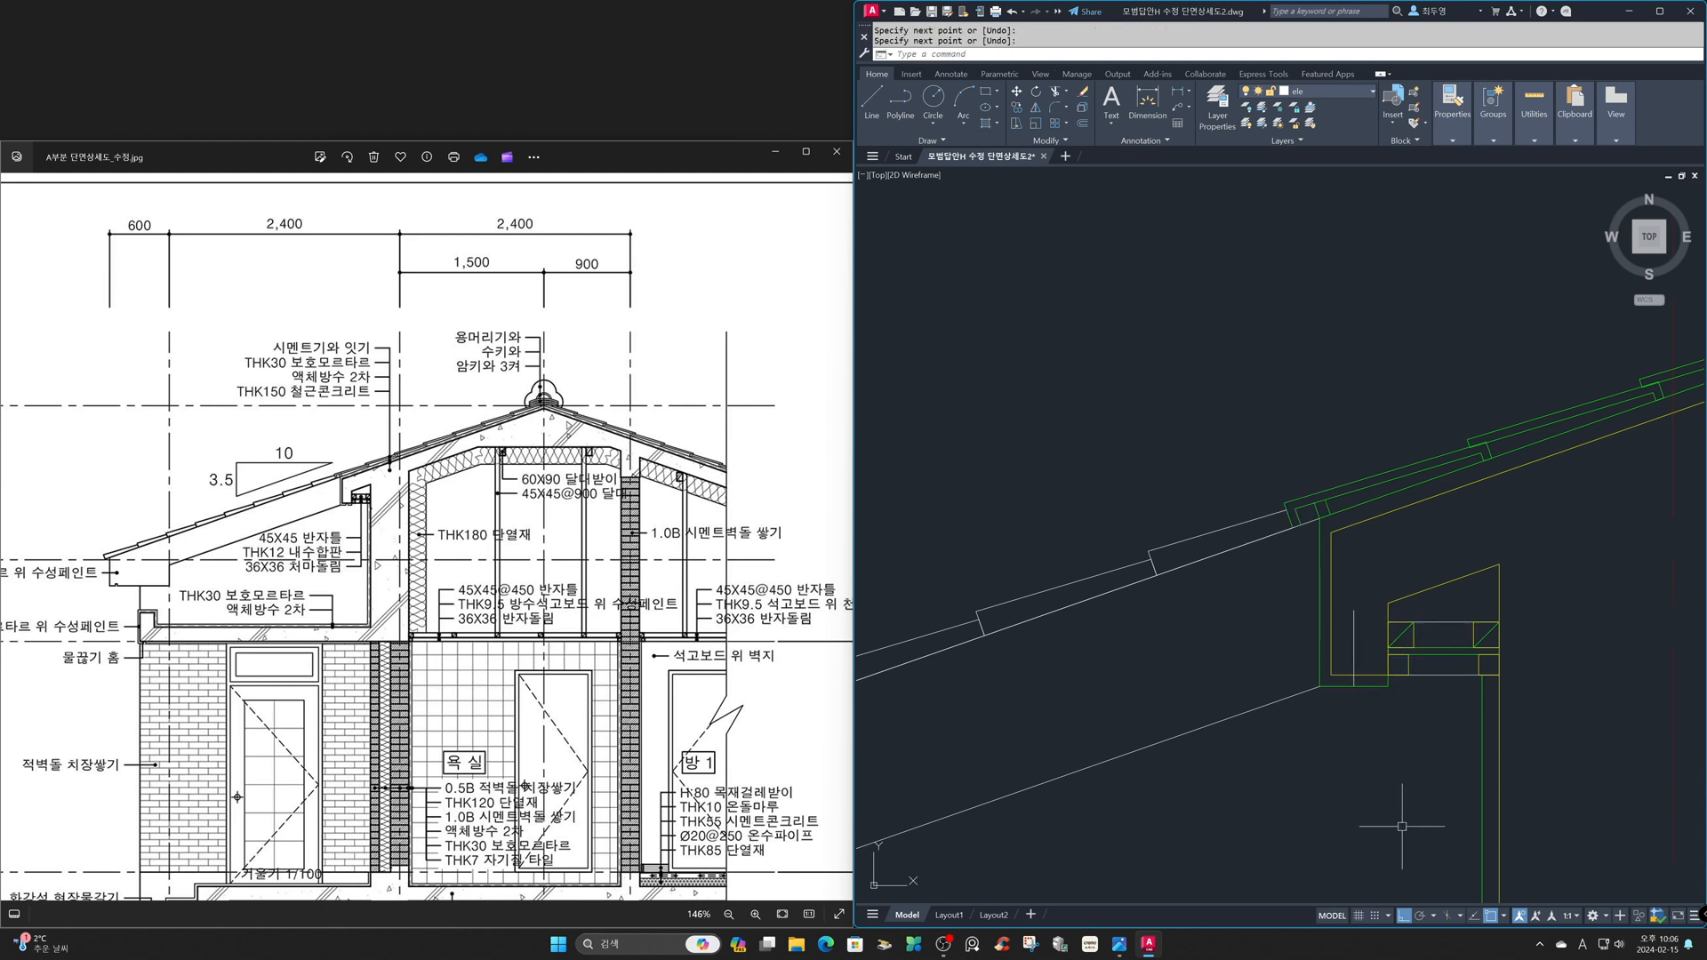
- Offset the vertical line at the upper eave by 20 toward the wall side
text(o)
key(Return)
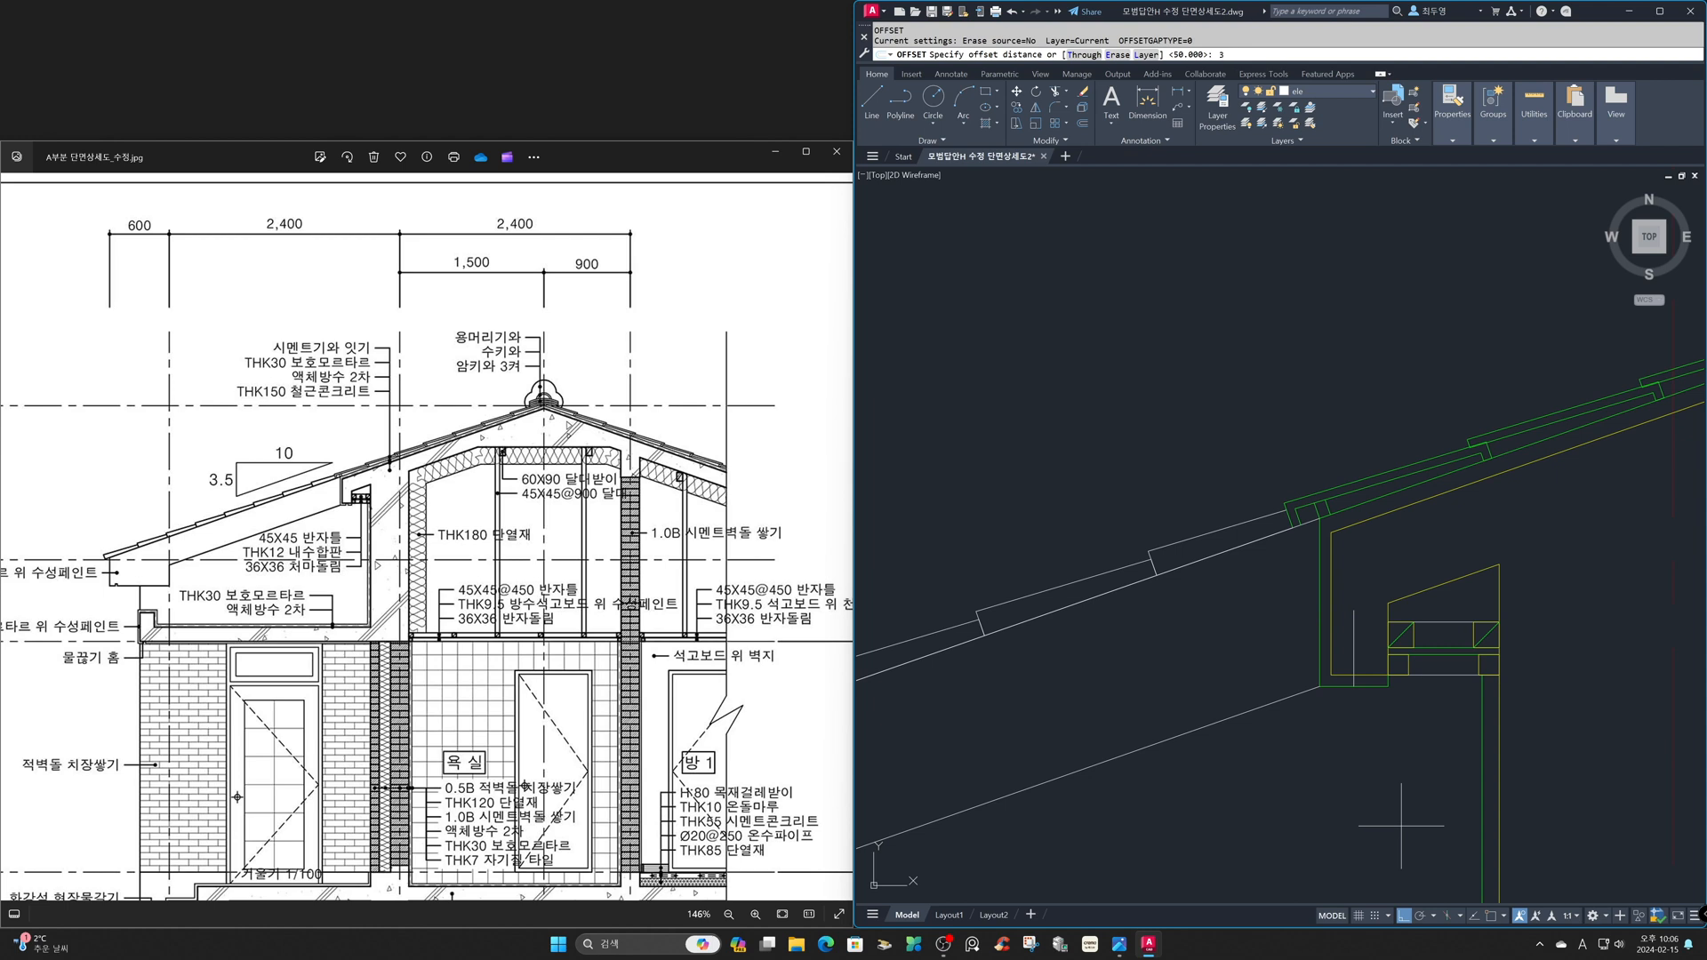
text(20)
key(Return)
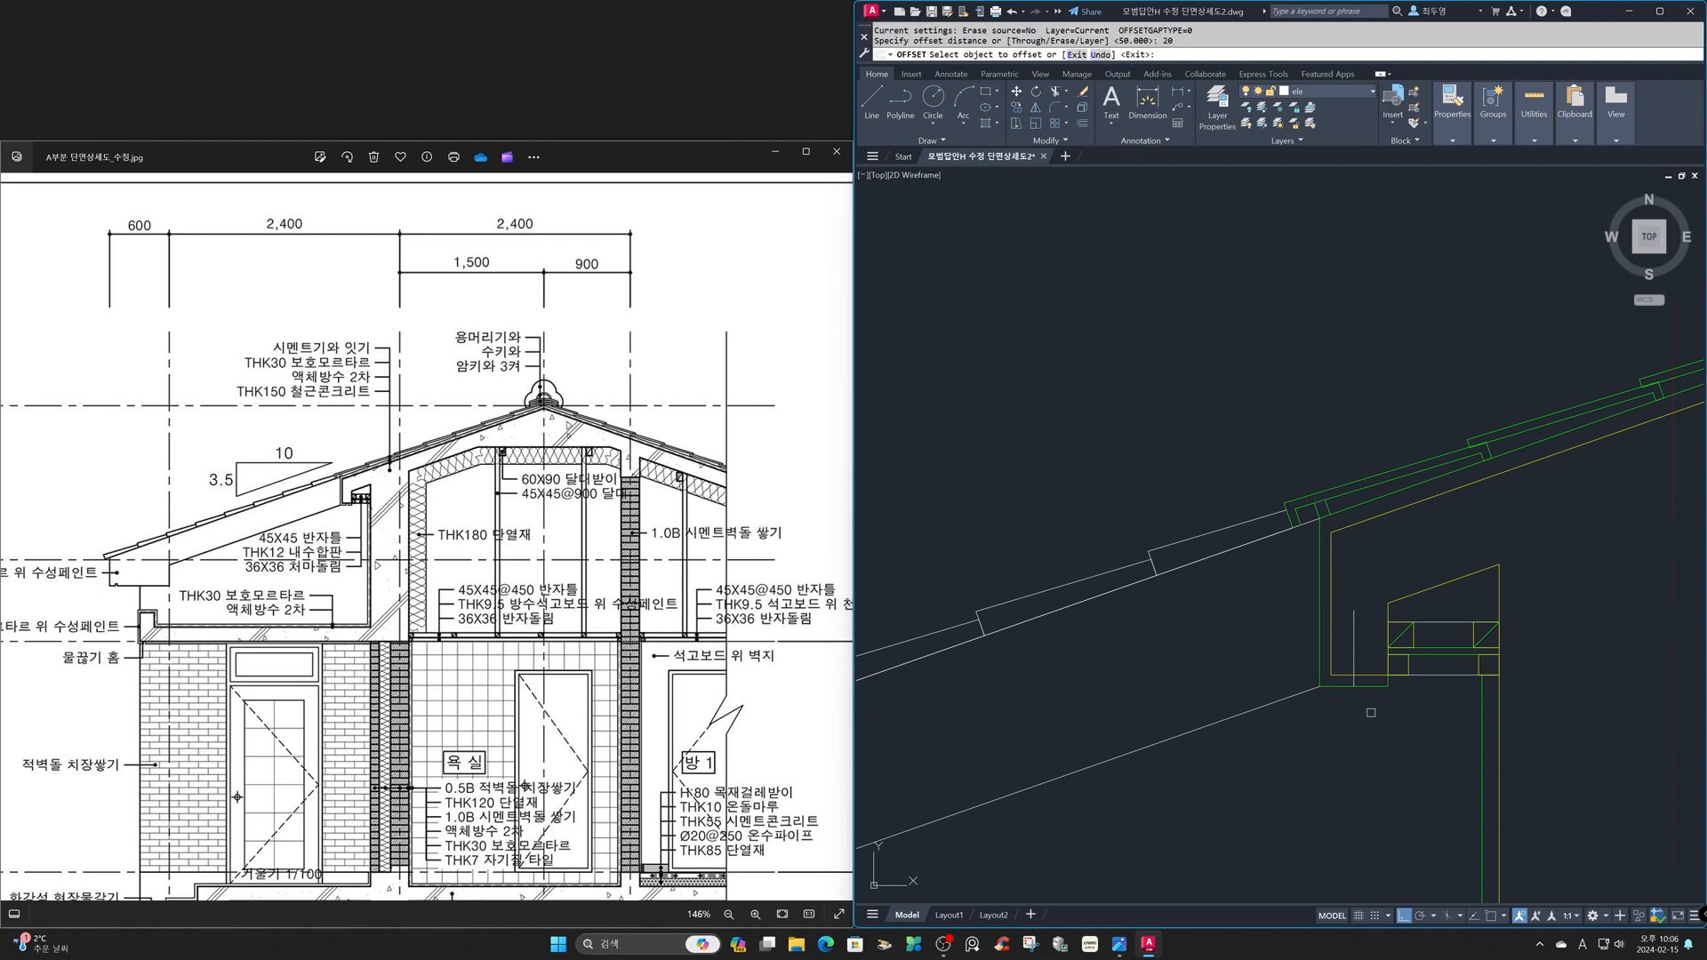
click(1353, 660)
click(1374, 659)
key(Return)
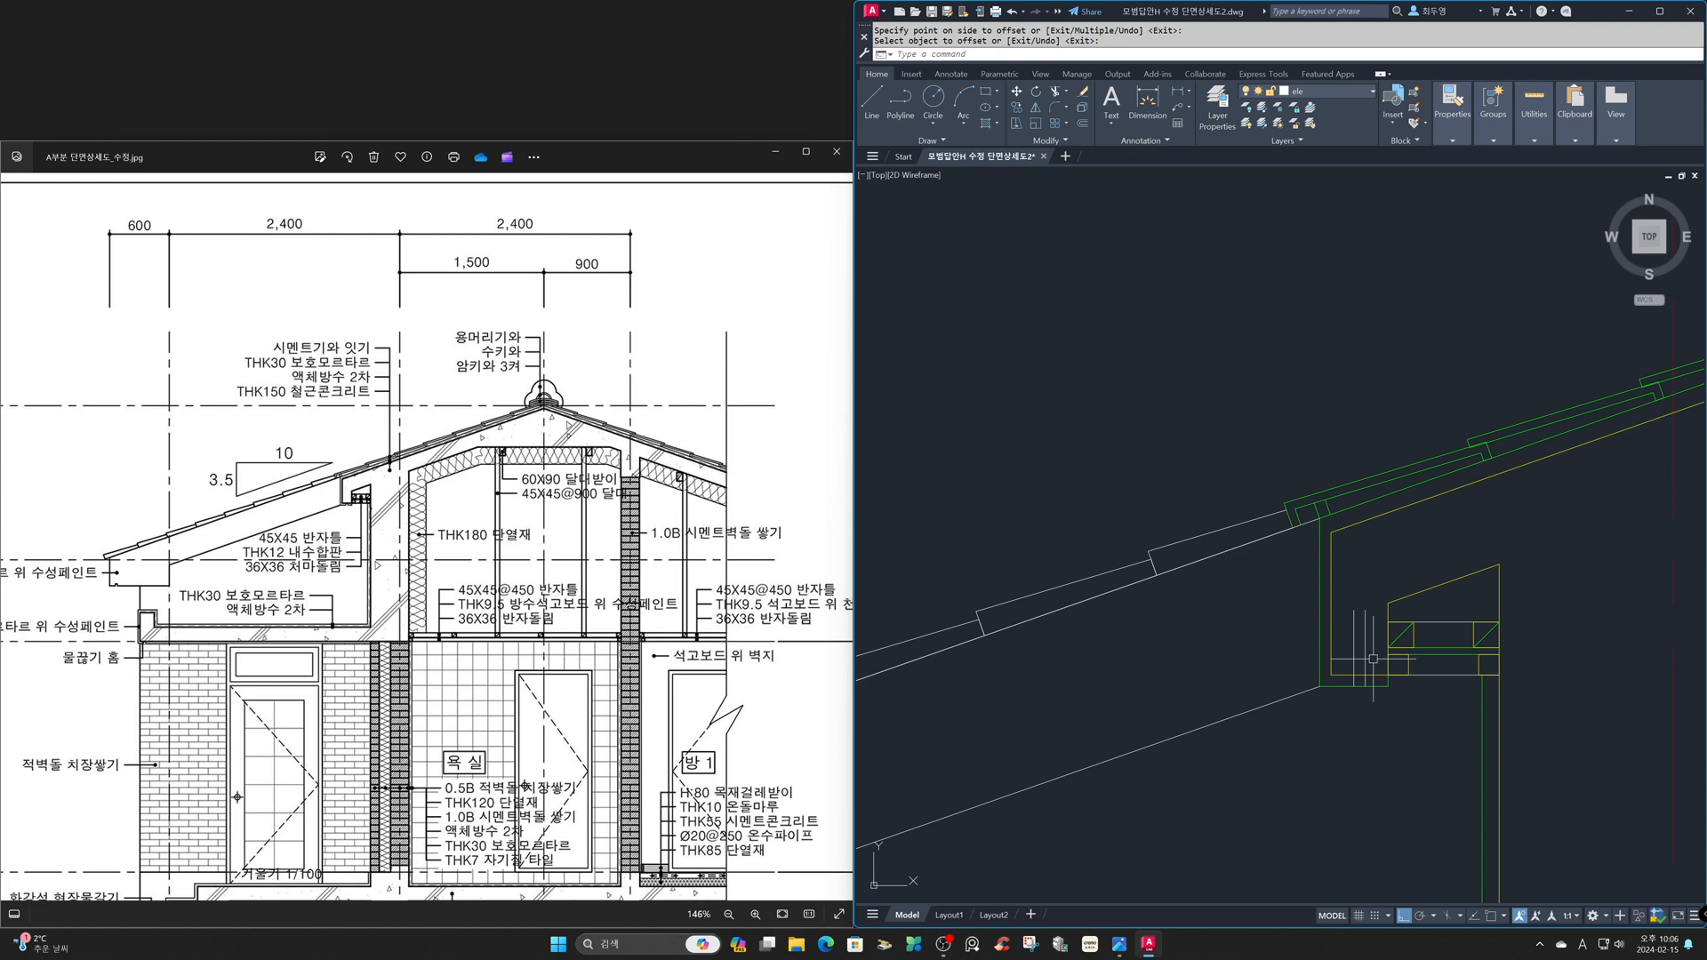
- Trim both verticals above the concrete line and remove the bottom finish line between them to form a drip groove
text(tr)
key(Return)
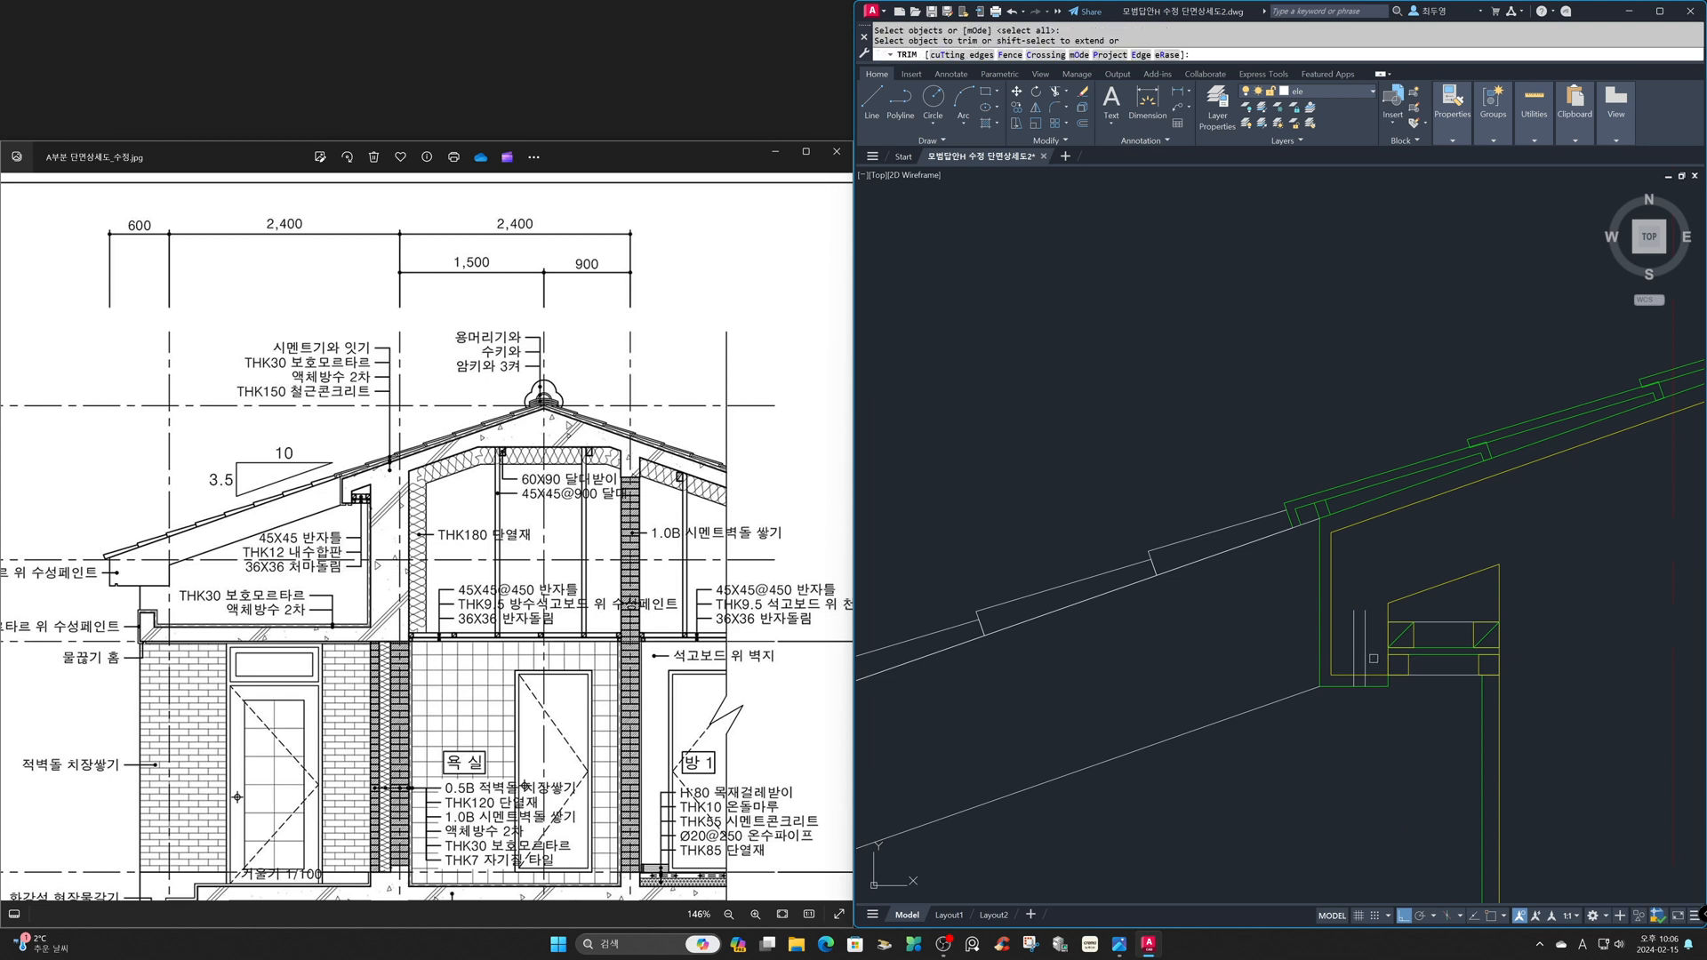
click(1349, 647)
click(1360, 696)
click(1358, 685)
key(Return)
- Copy the two groove lines from the upper eave's lower outer corner to the outer bottom corners of the lower eave and the gutter slab
text(cp)
key(Return)
click(1346, 655)
click(1377, 706)
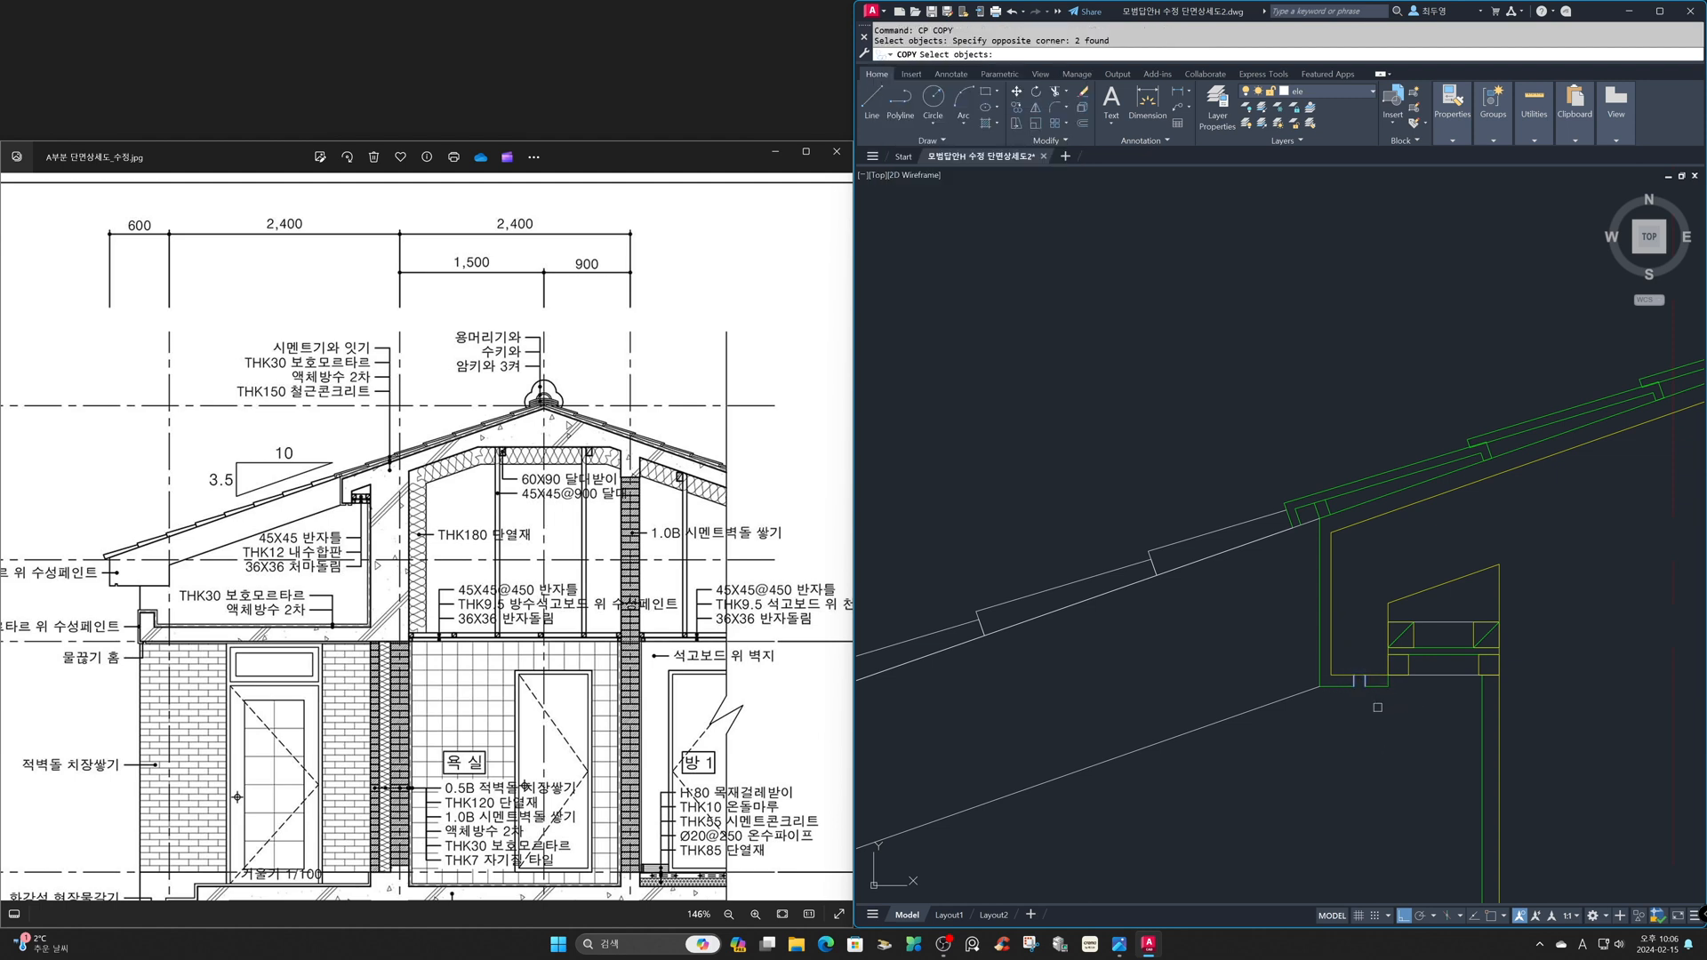
key(Return)
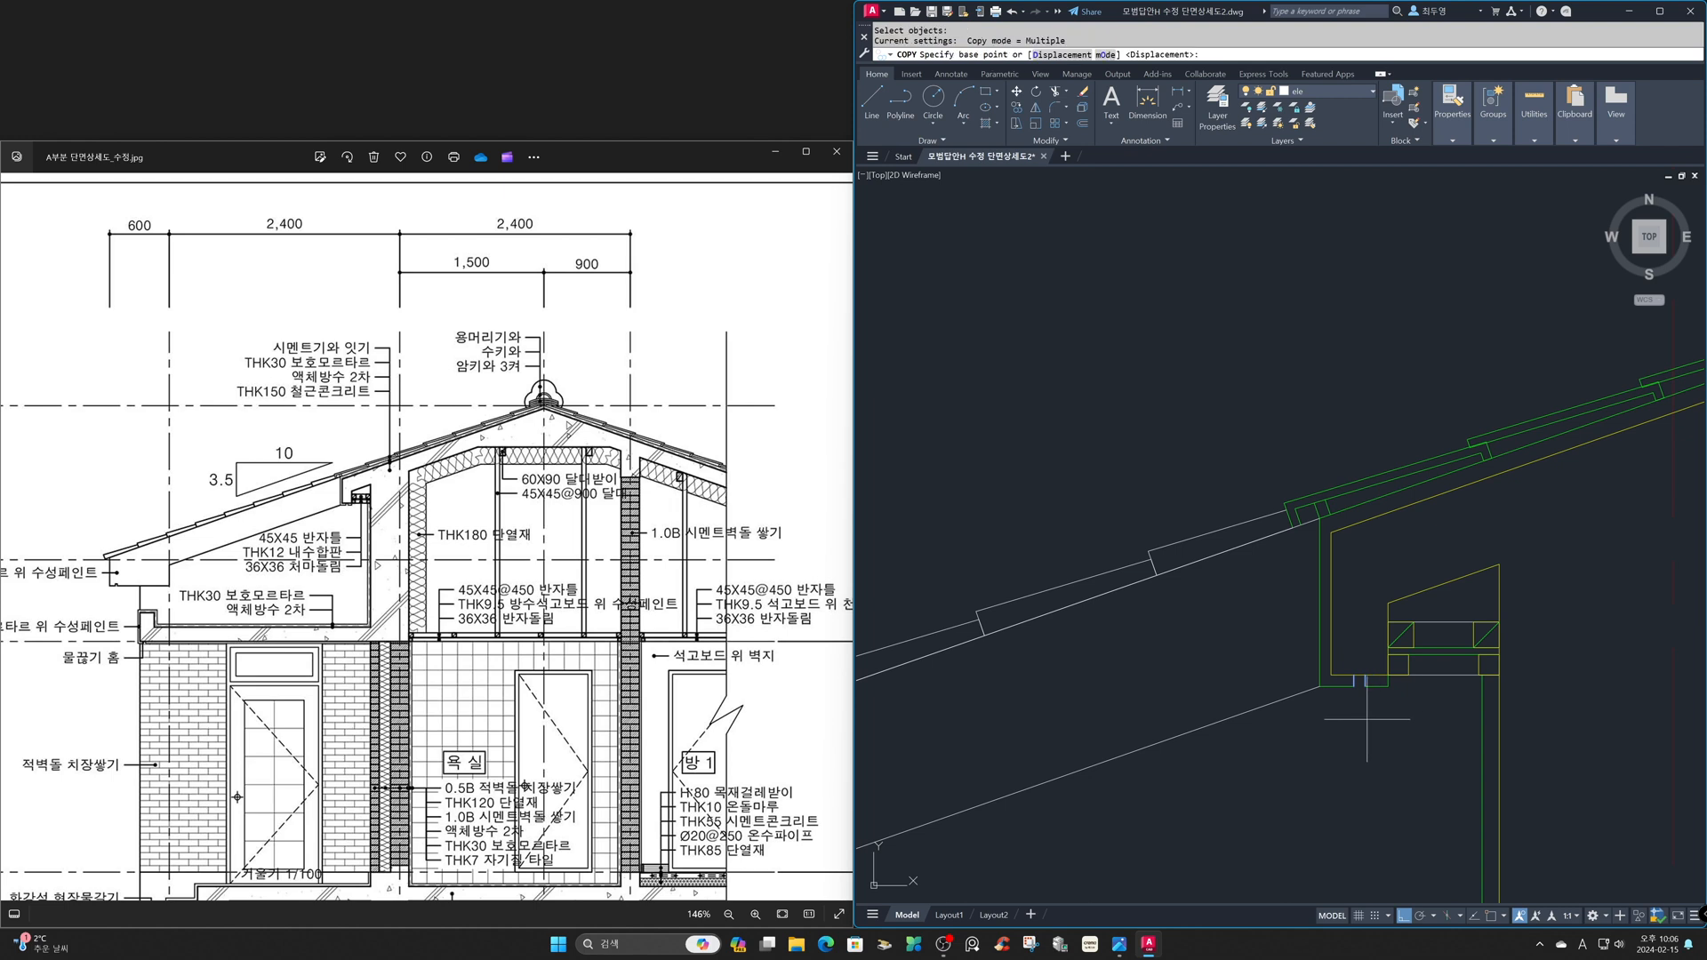
click(1320, 687)
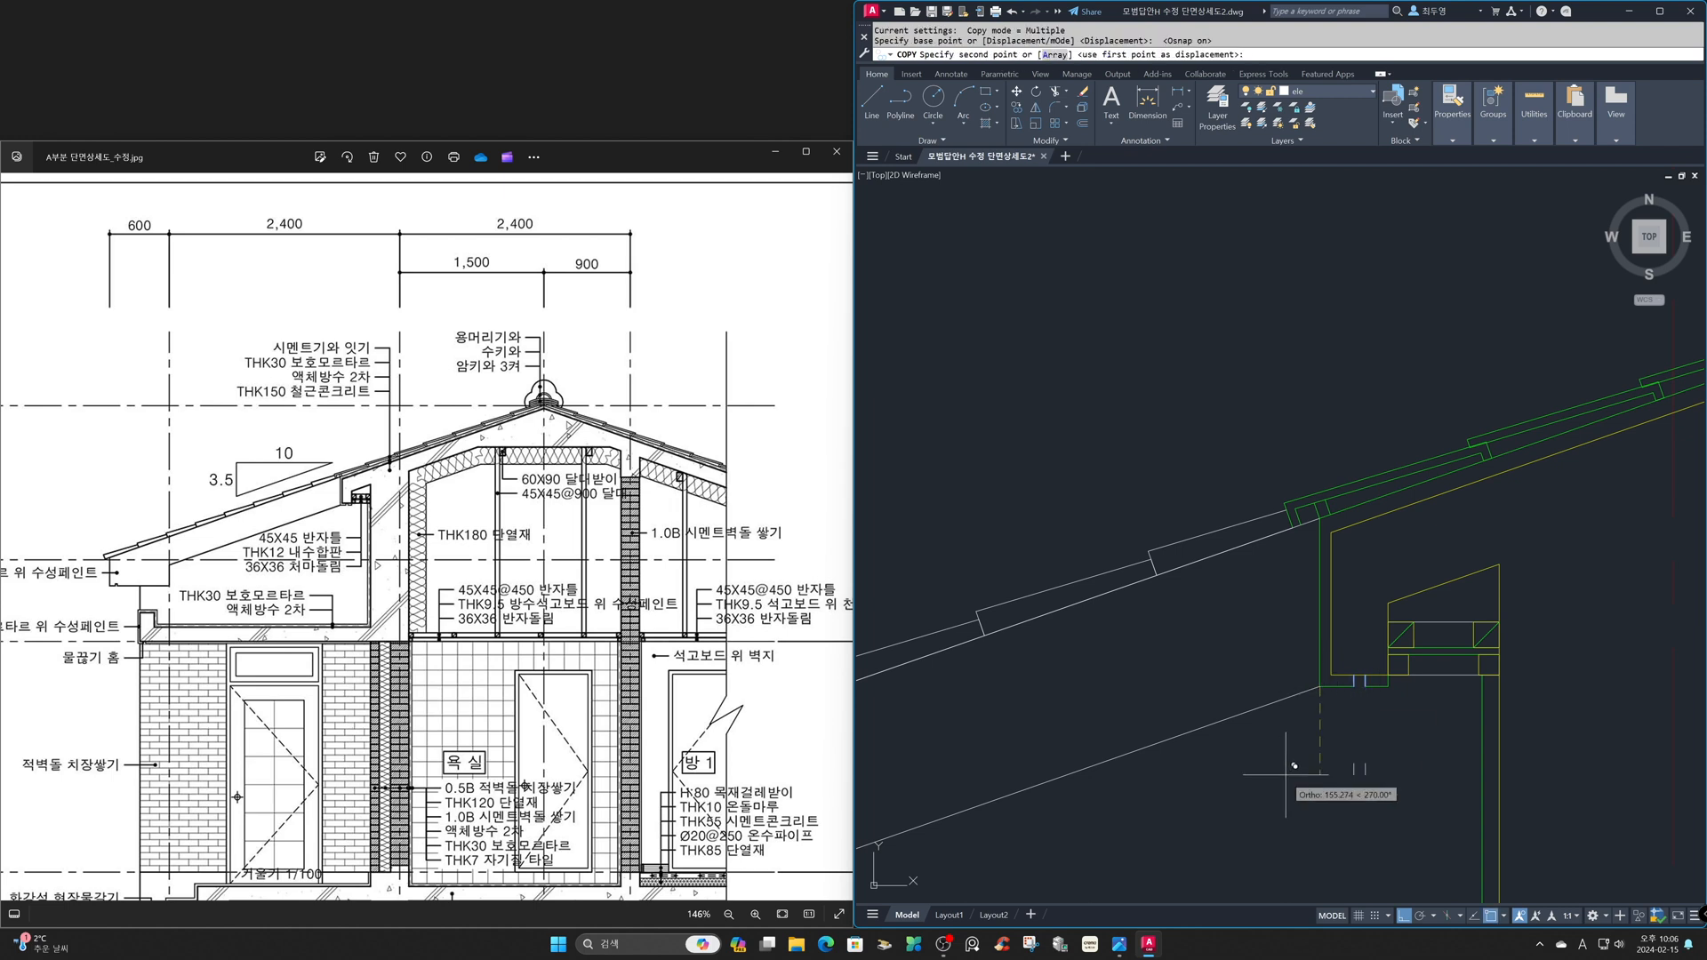
key(F8)
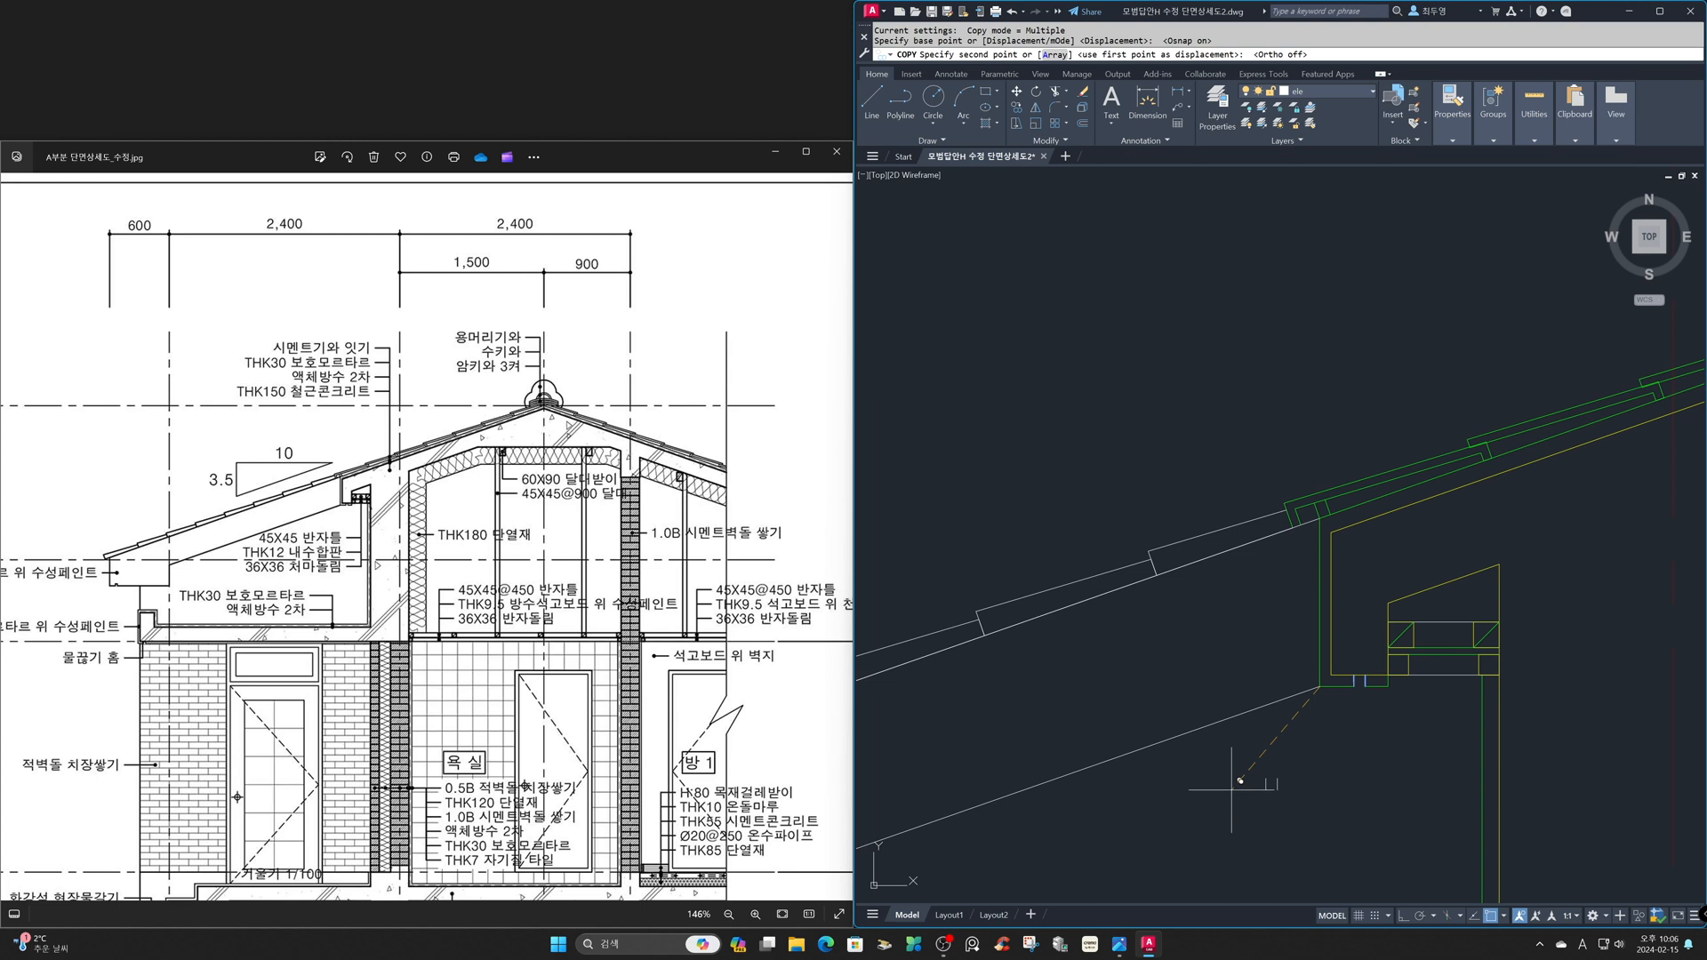
text('z)
key(Return)
text(p)
key(Return)
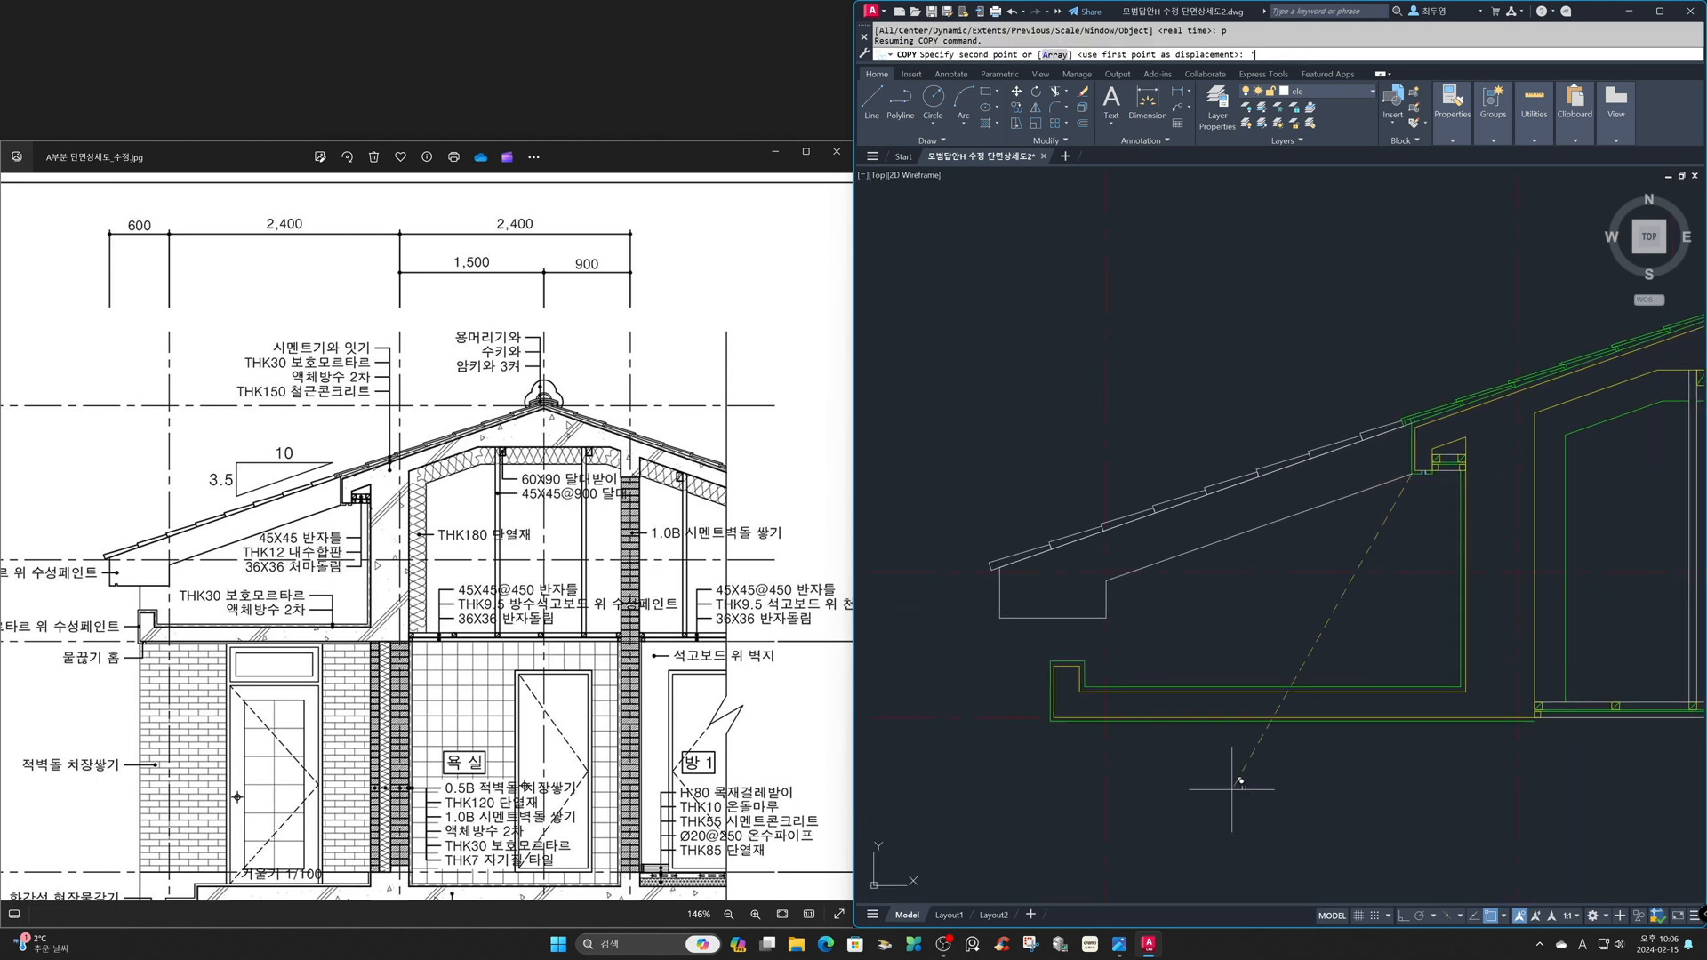
text('z)
key(Return)
click(941, 472)
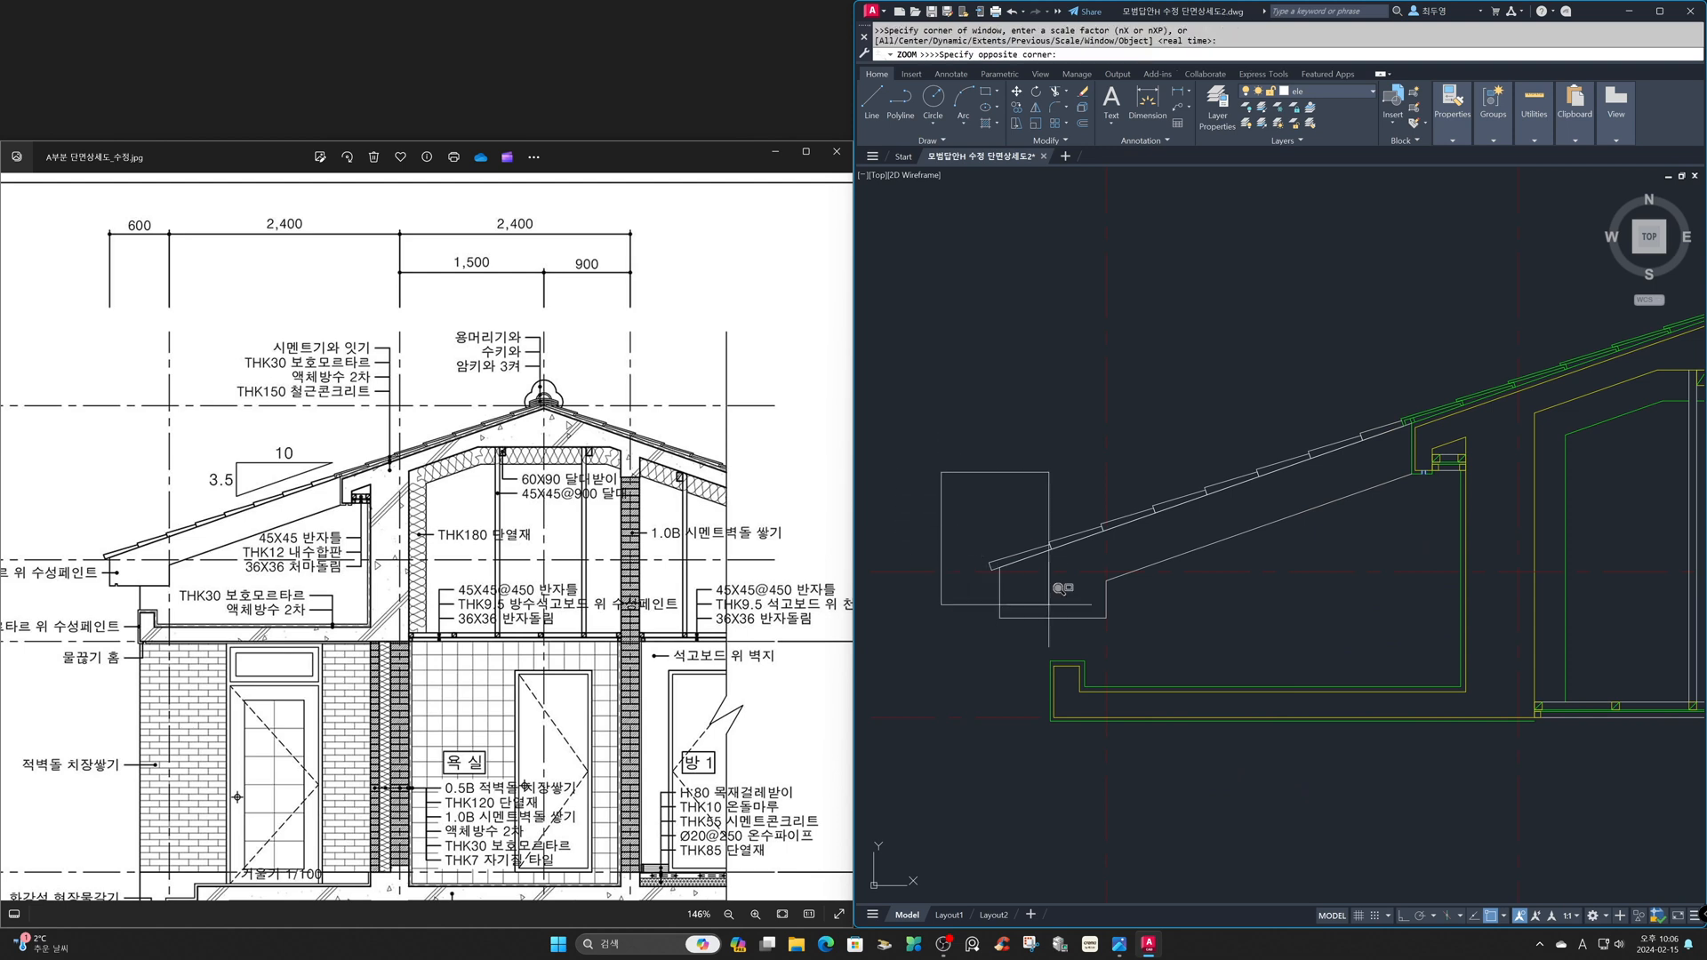
click(1227, 788)
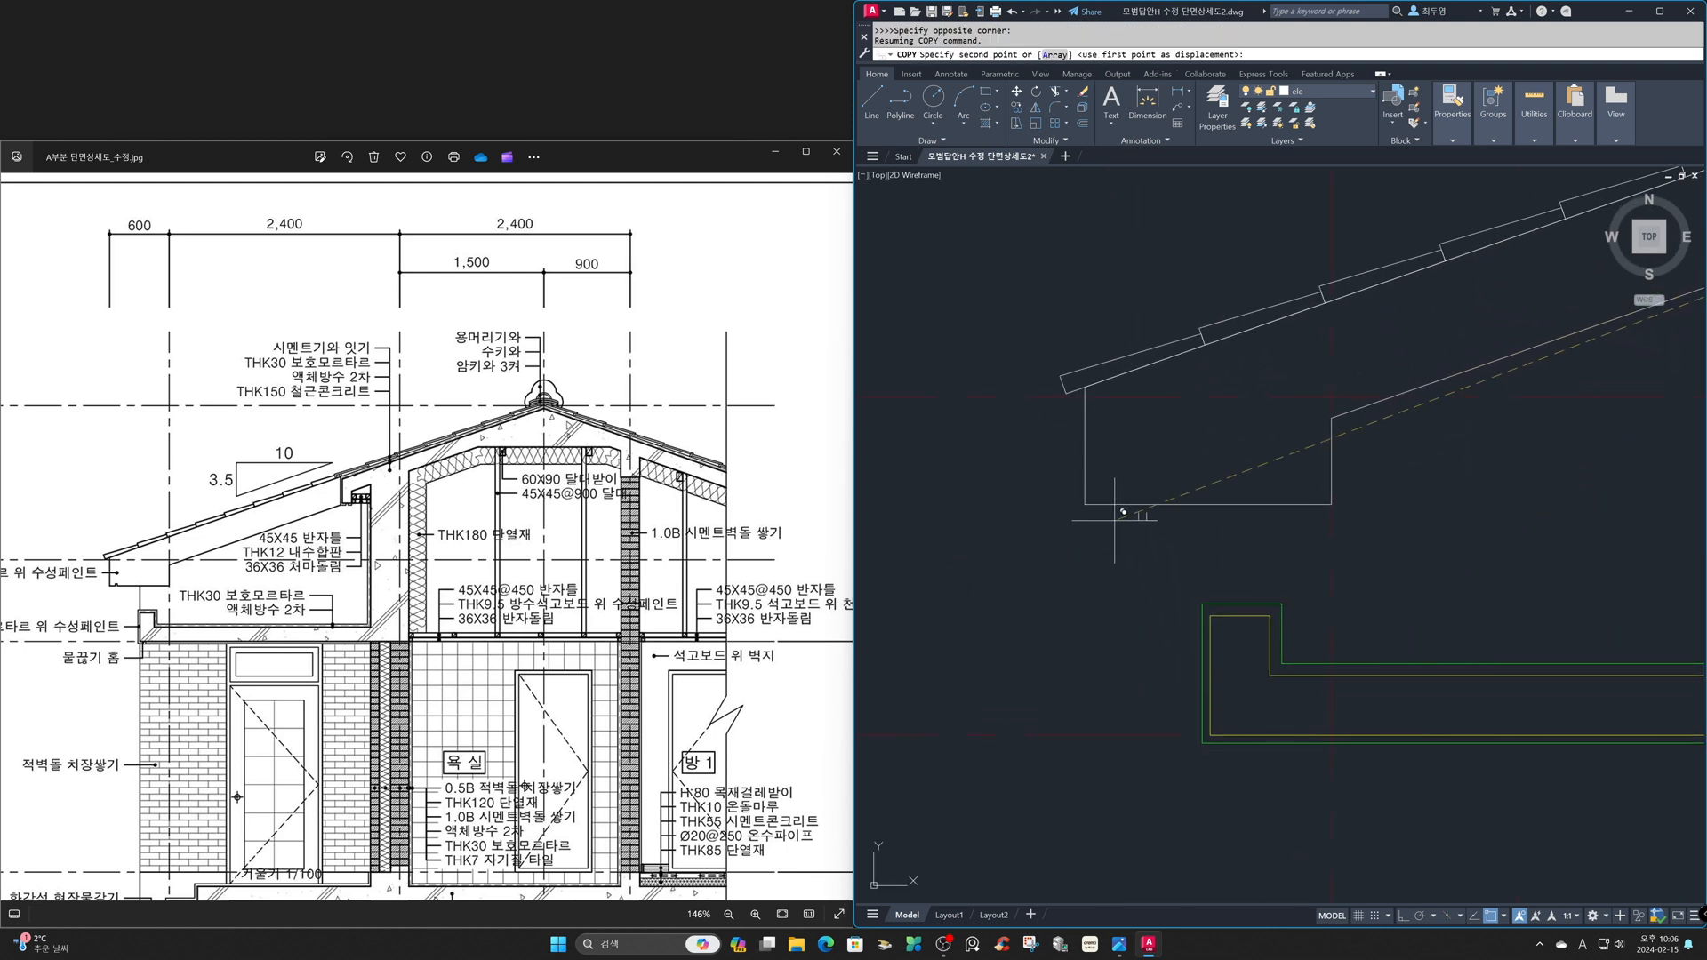
click(1200, 732)
key(Return)
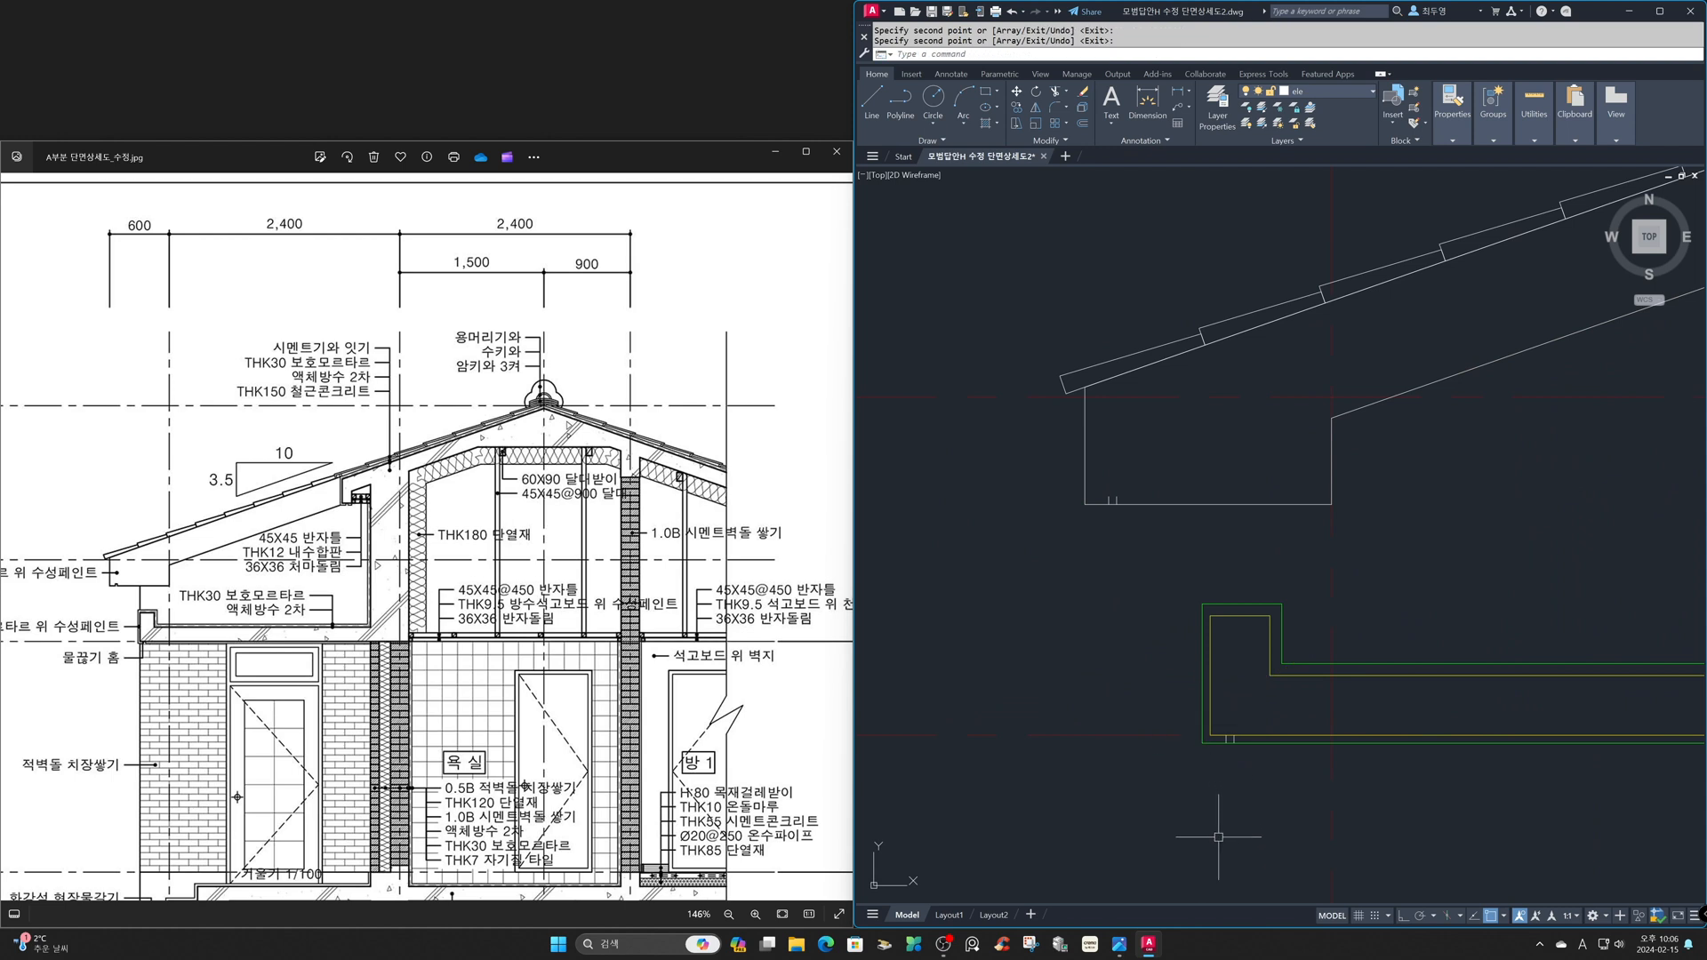
- Trim the gutter slab's bottom finish line between the two copied groove lines
text(z)
key(Return)
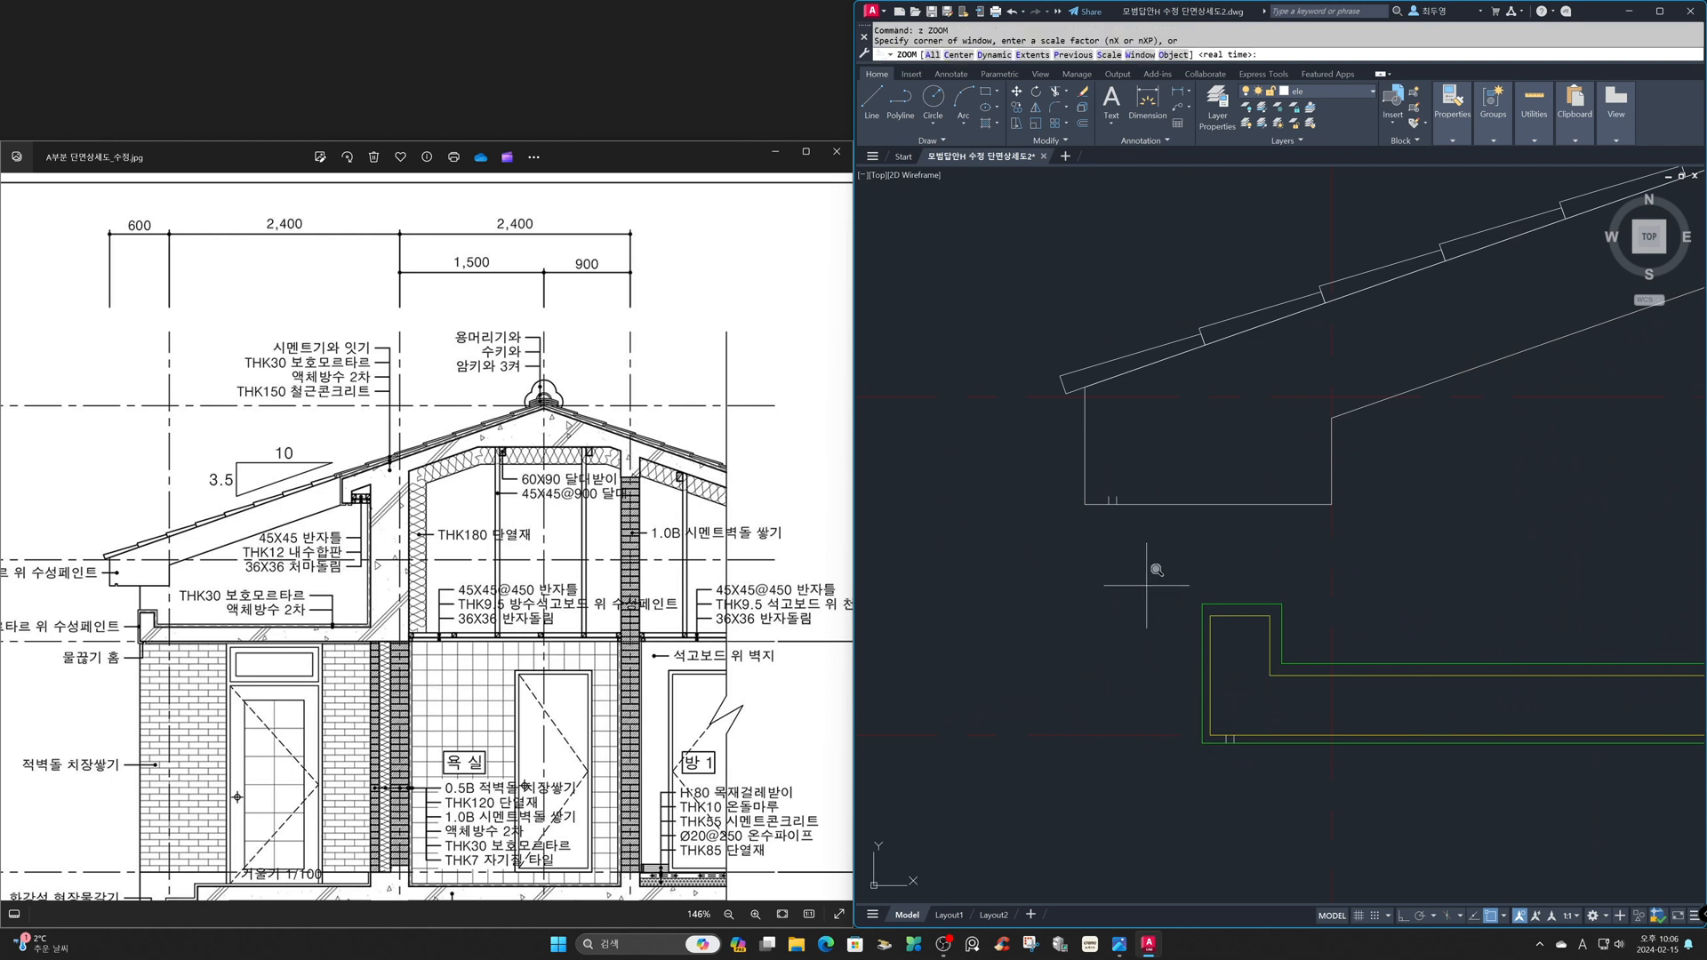
click(1144, 562)
click(1364, 769)
click(1367, 773)
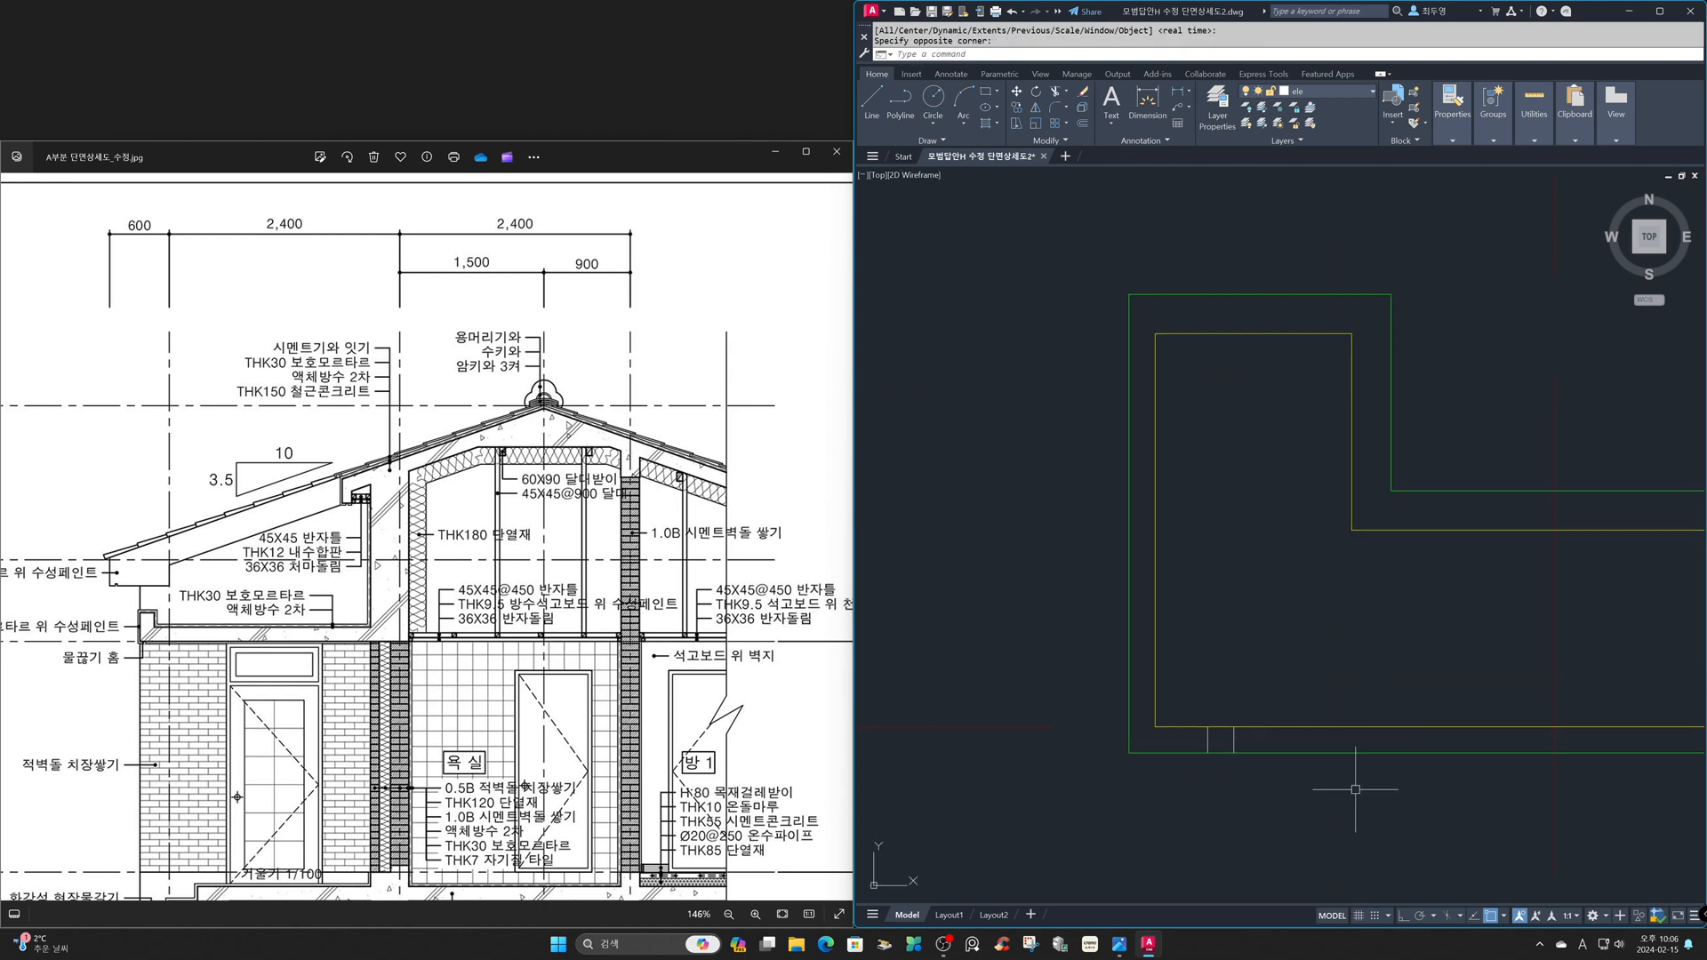
text(tr)
key(Return)
key(Return)
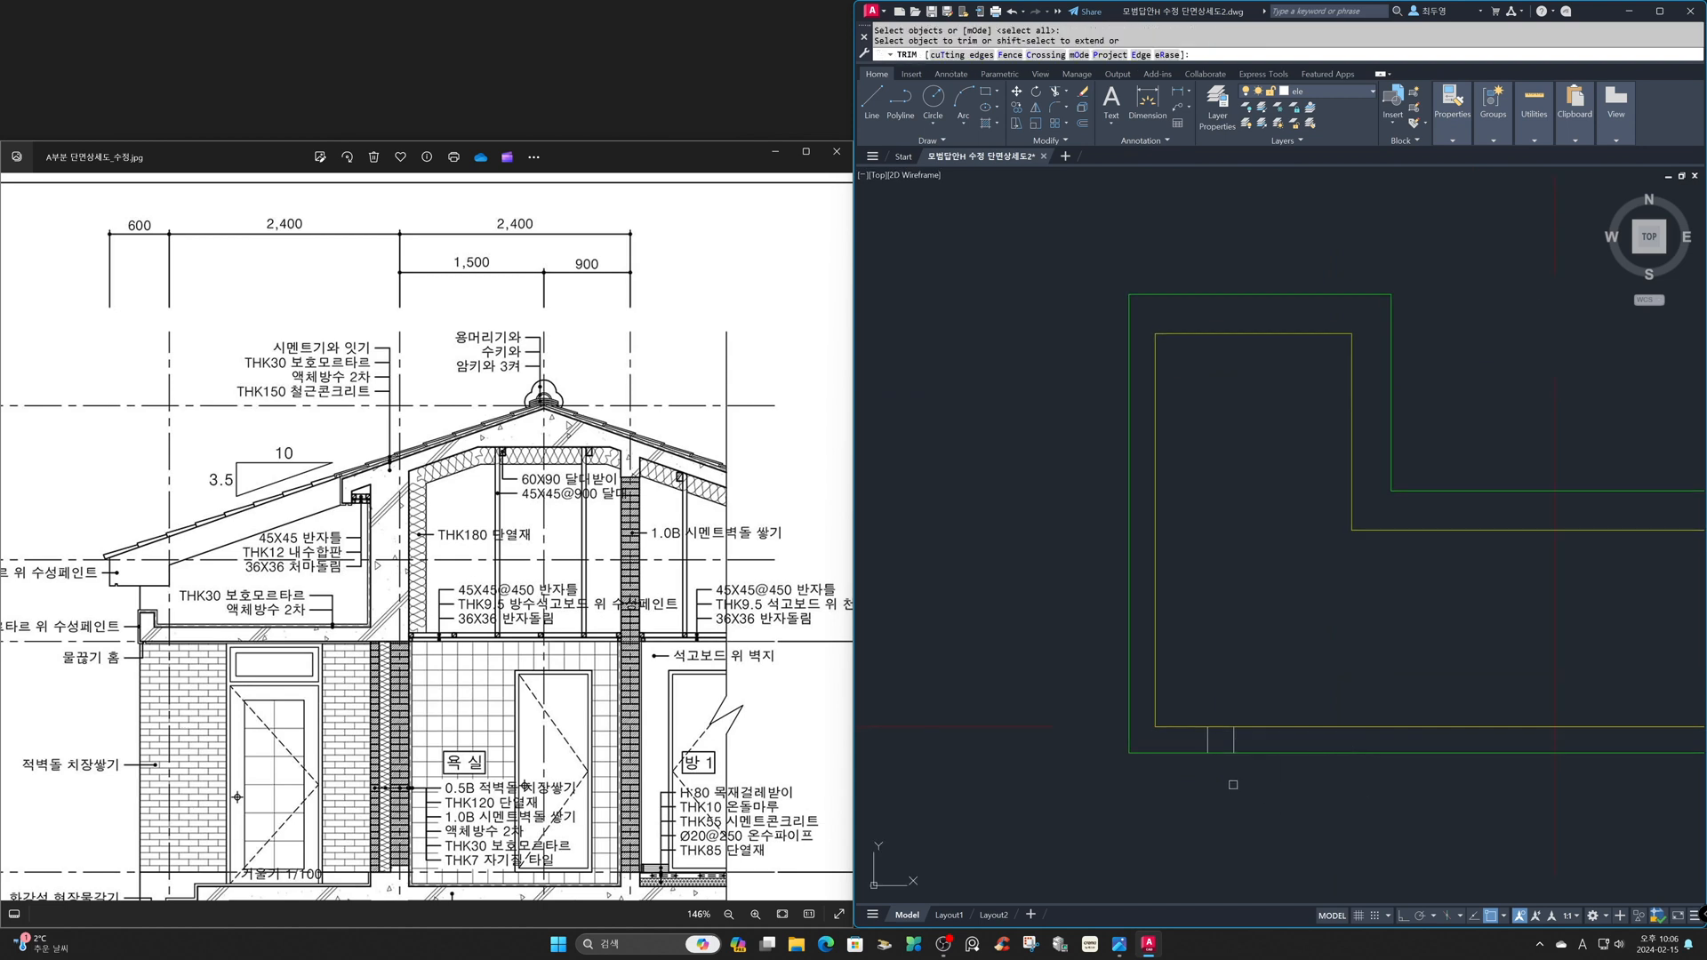
click(1219, 753)
key(Return)
- Move the gutter slab's two groove lines to the fin layer
click(1249, 738)
click(1201, 735)
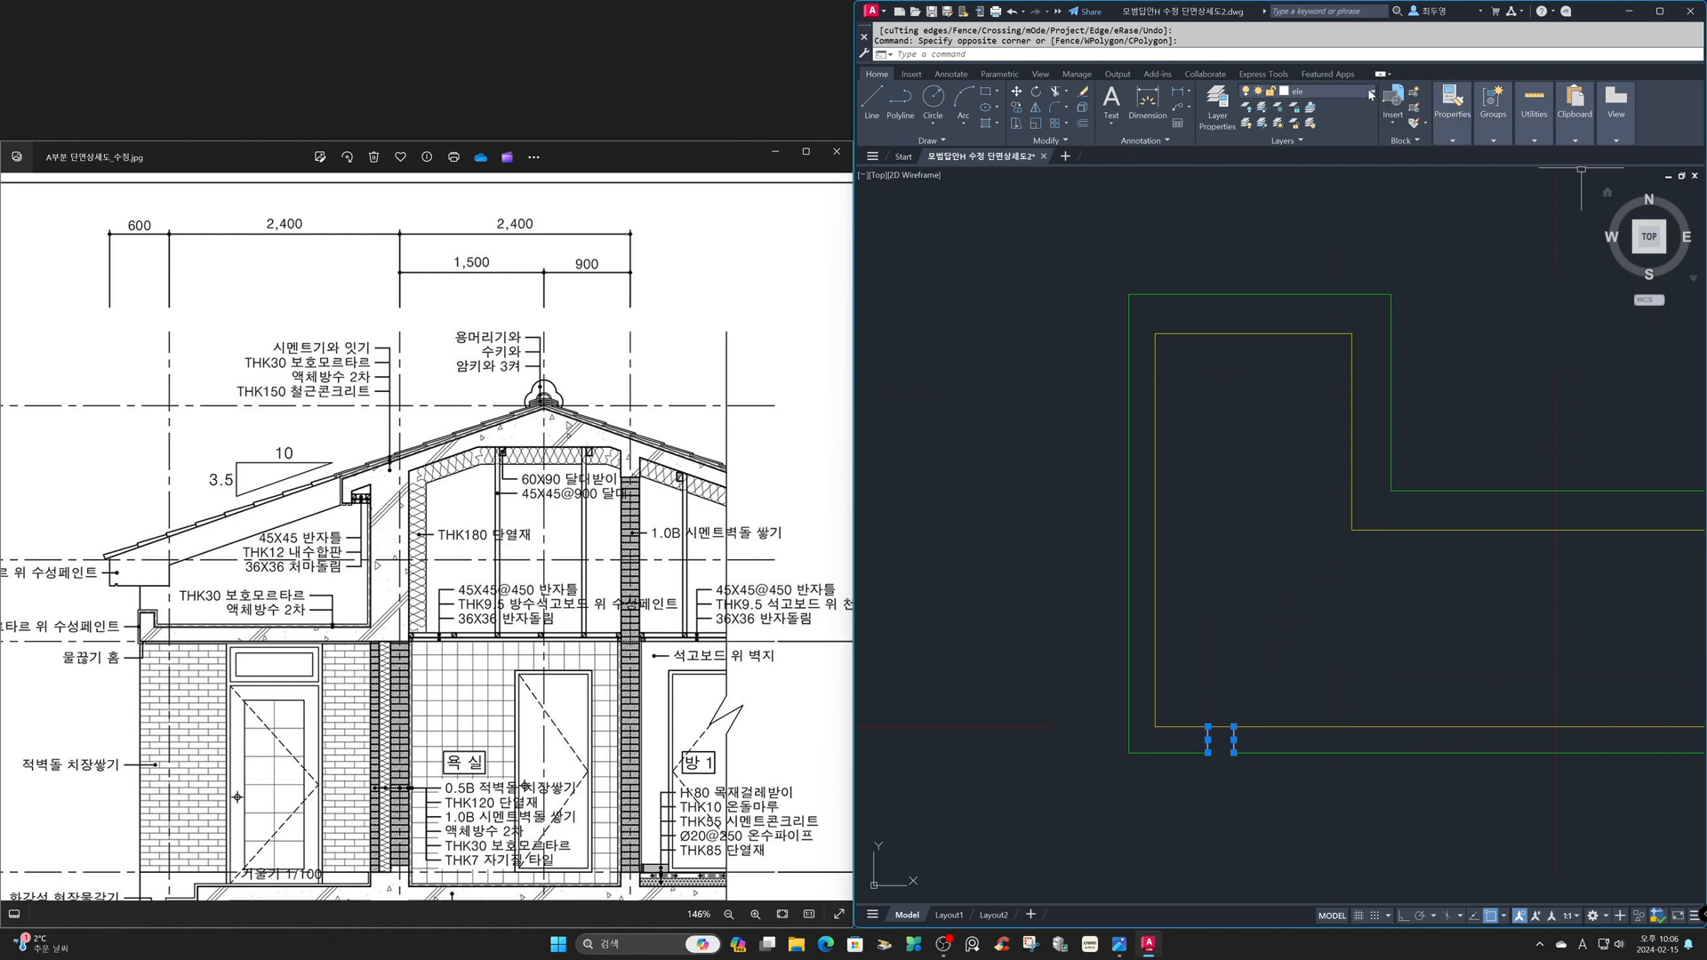
click(1369, 92)
click(1335, 167)
key(Escape)
- Draw a line joining the upper ends of the two groove lines at the lower eave's outer bottom edge
text(z)
key(Return)
text(p)
key(Return)
key(Return)
key(Return)
click(1004, 324)
click(1213, 514)
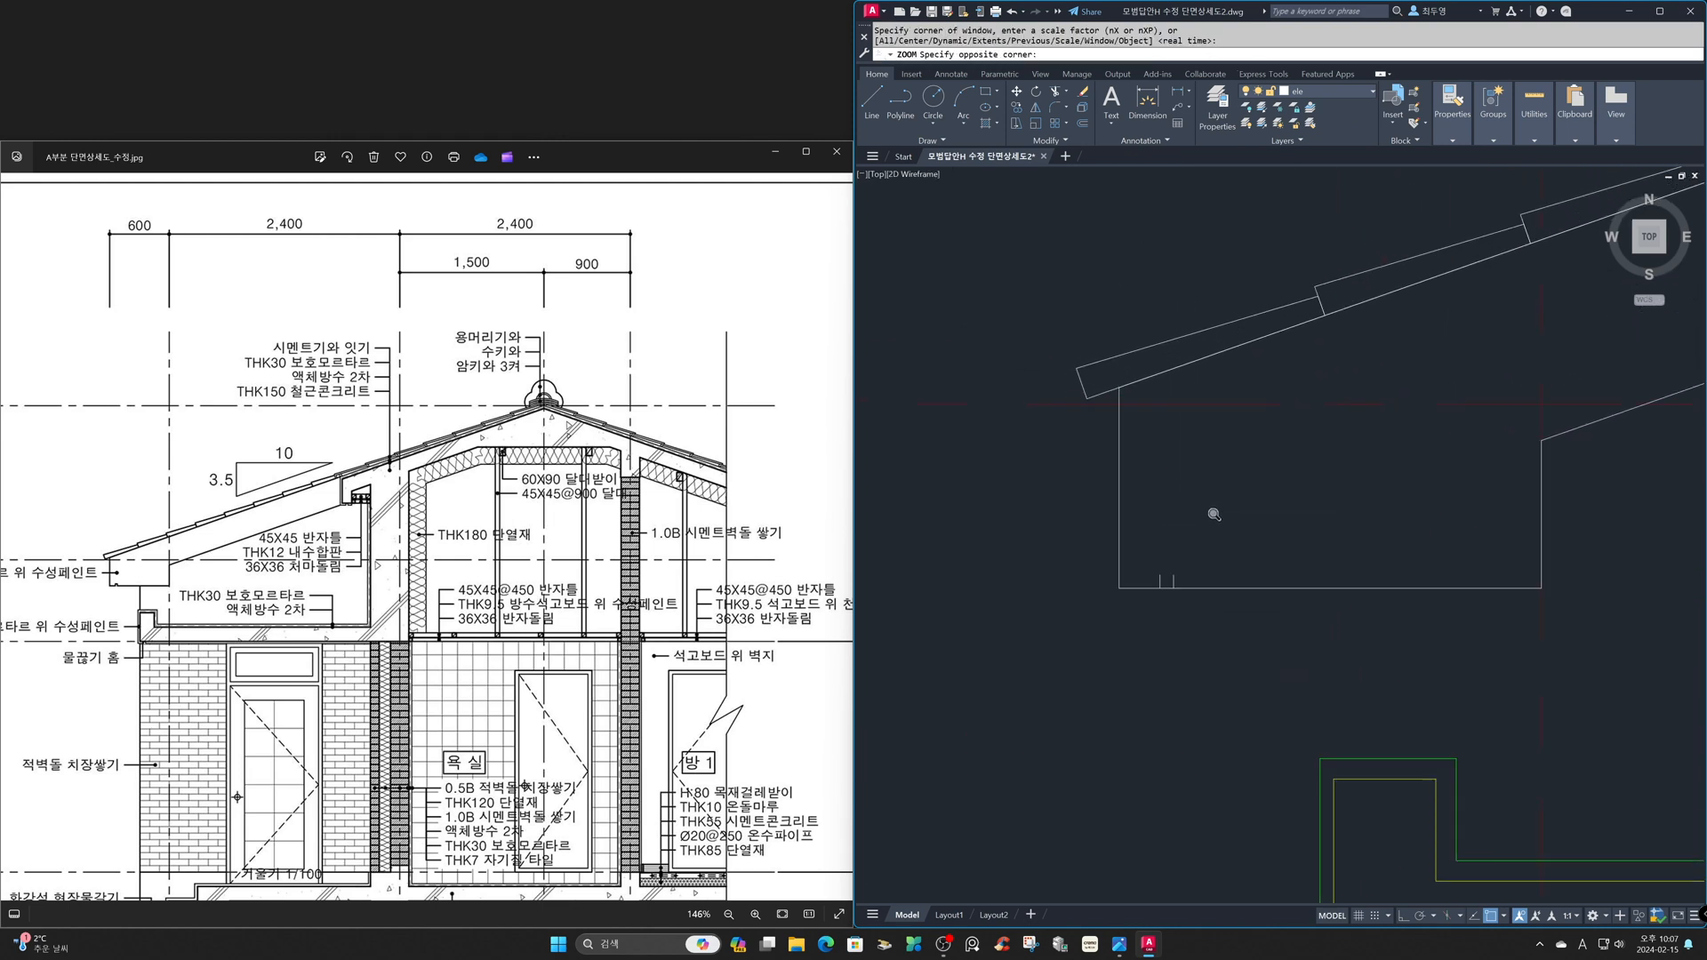
text(l)
key(Return)
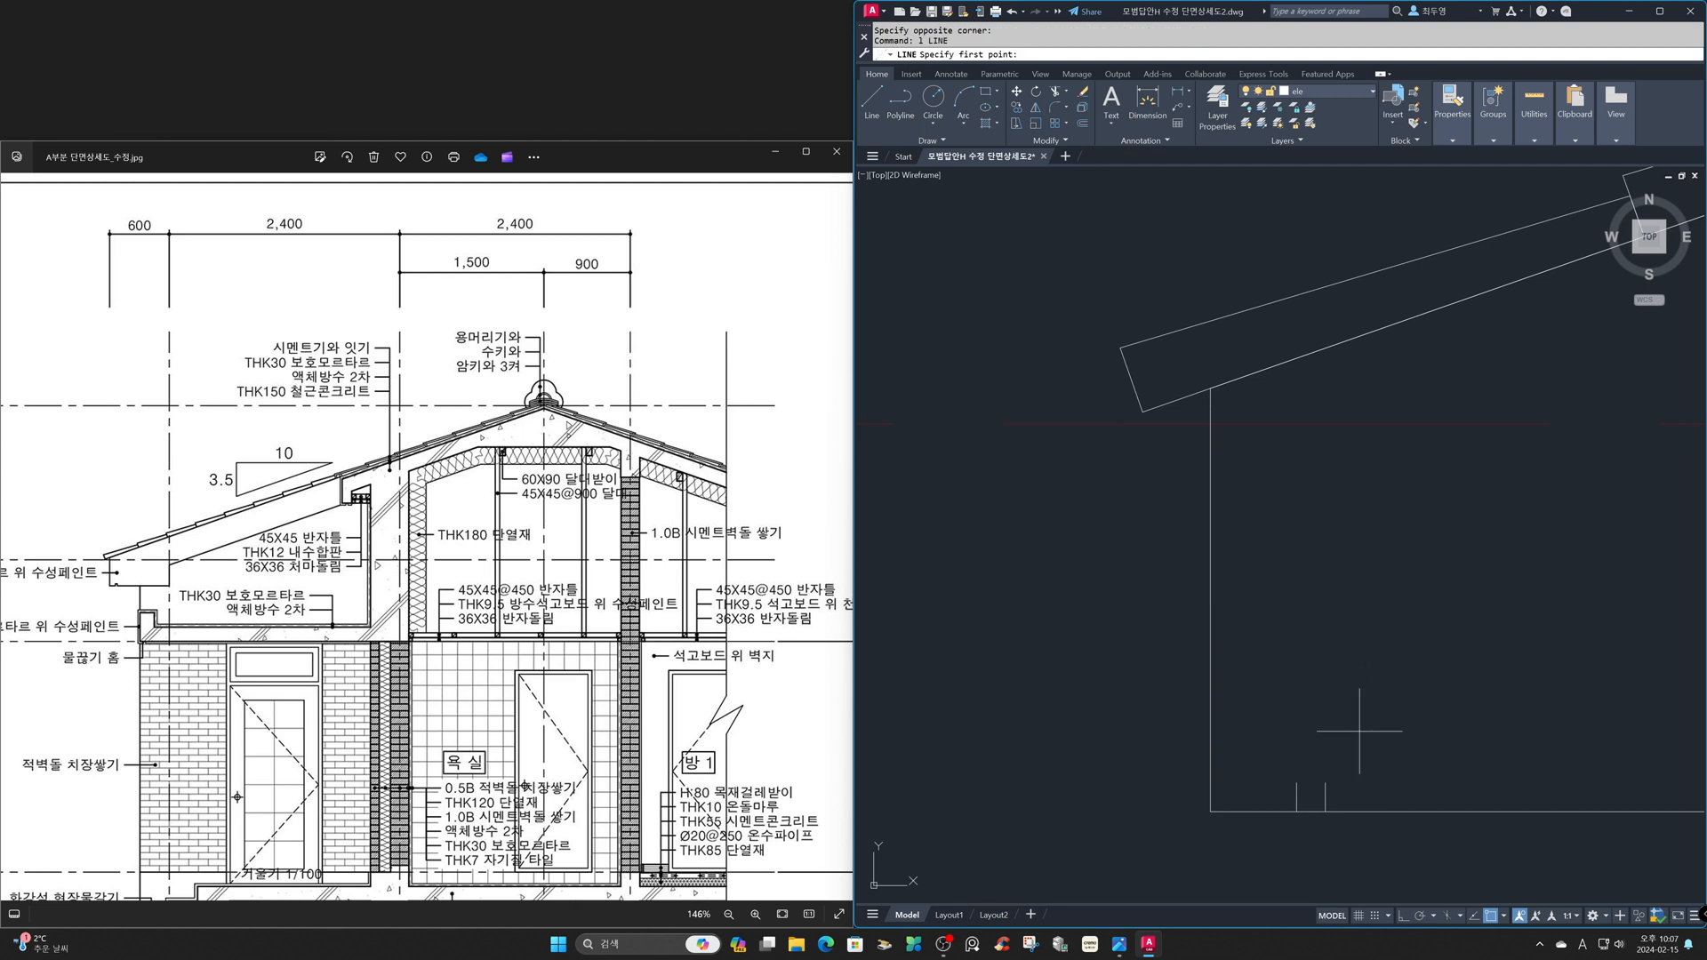
click(1298, 784)
click(1296, 810)
key(Return)
- Trim the lower eave's bottom line between the two groove sides to open the drip groove
key(Return)
key(Return)
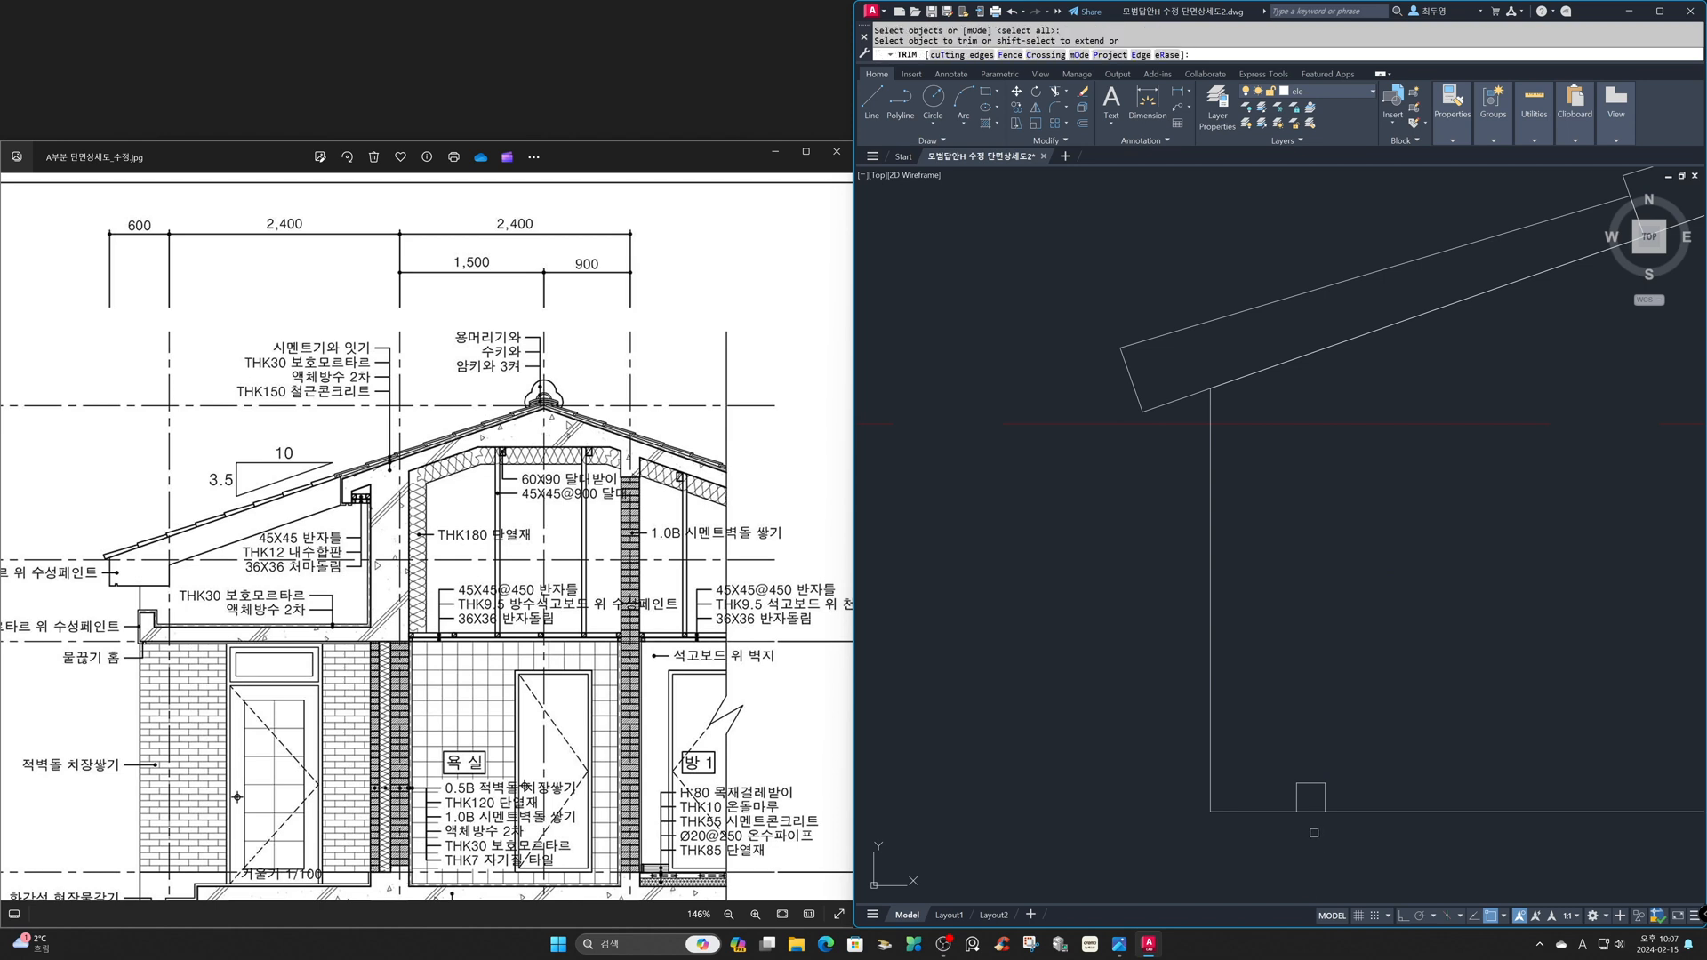
click(1310, 810)
- Move the two drip groove lines at the upper eave's bottom to the fin layer
key(Return)
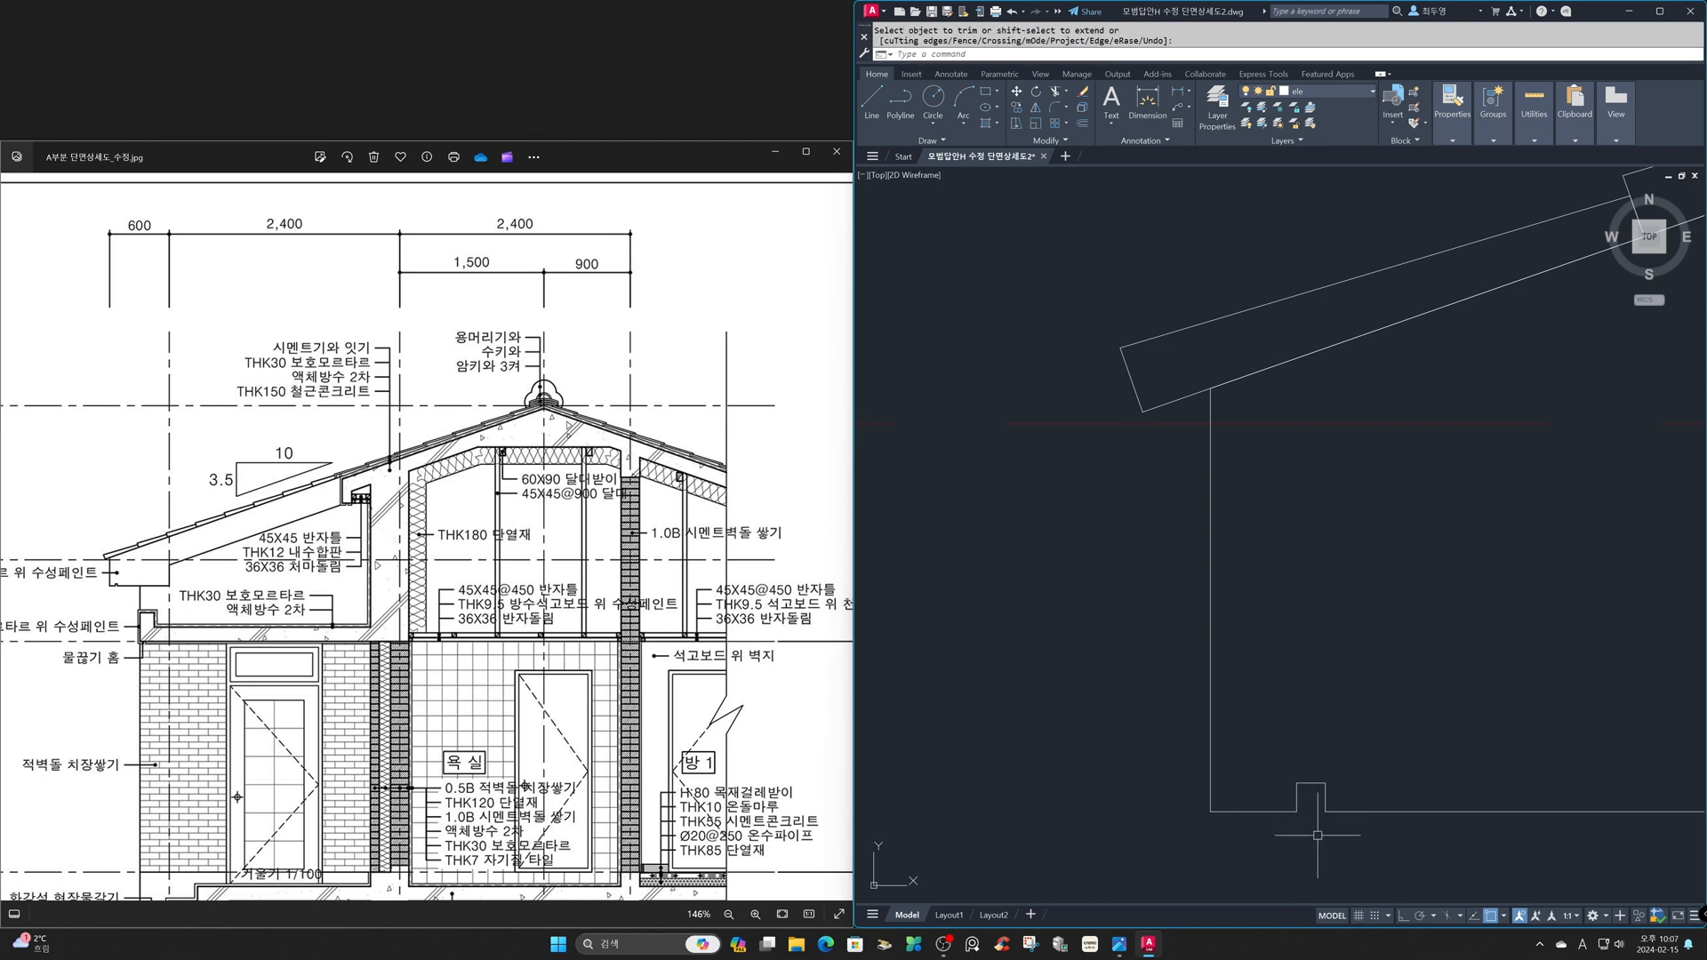
text(z)
key(Return)
text(p)
key(Return)
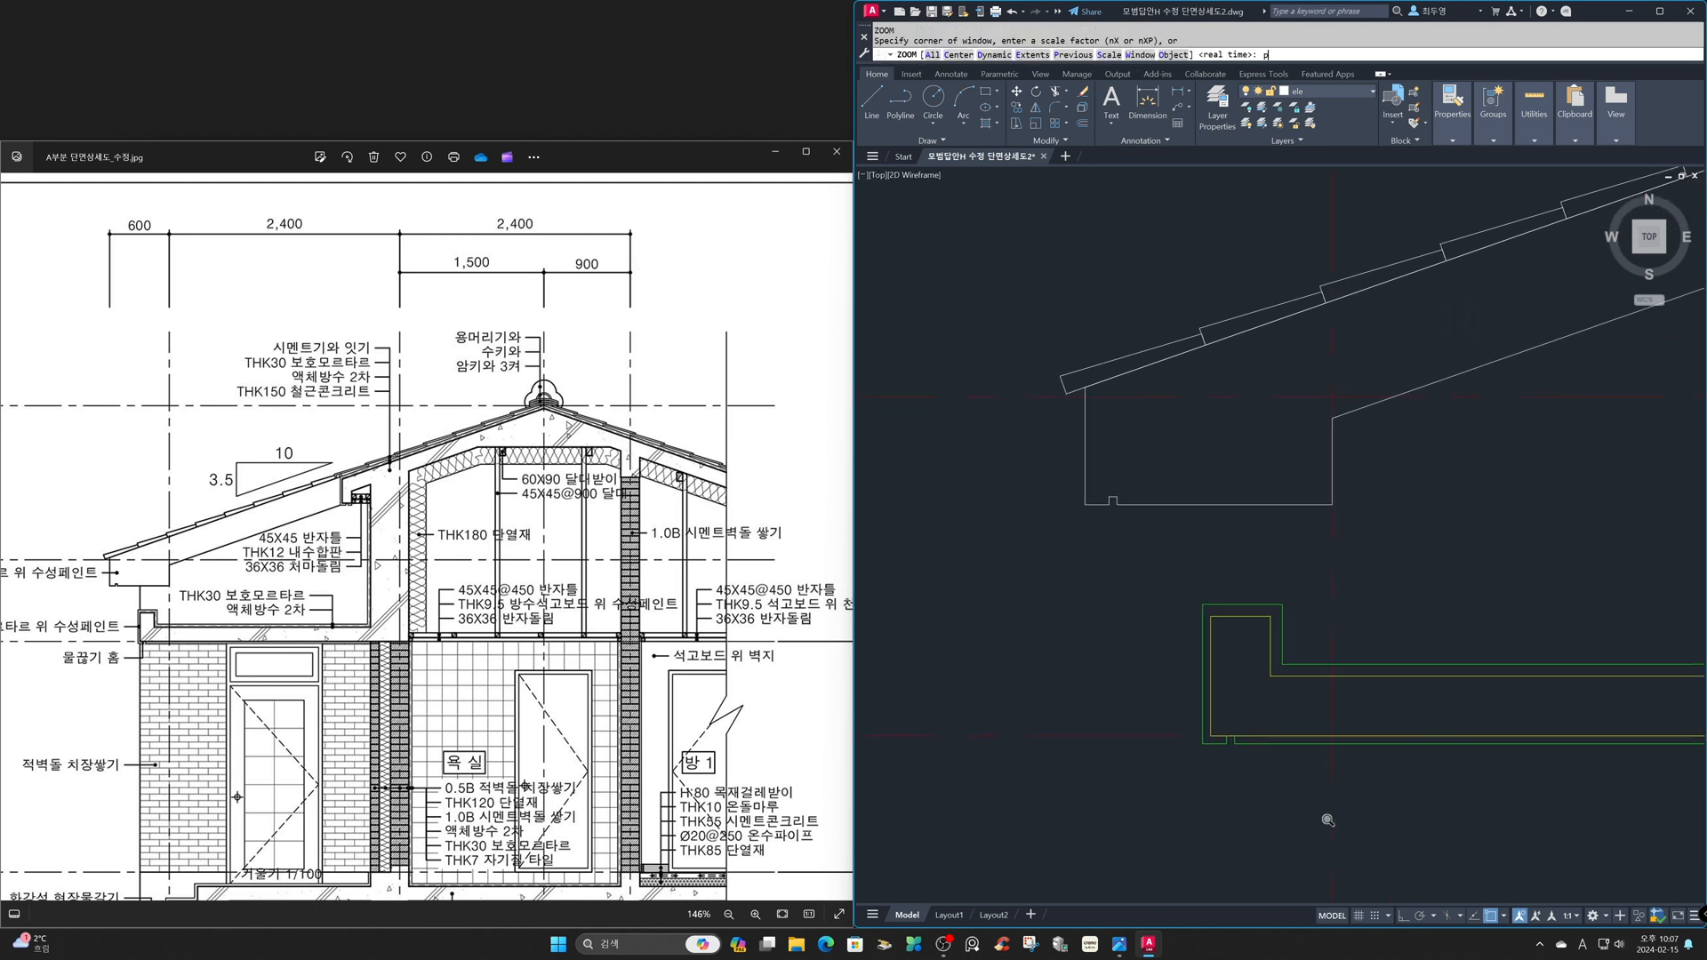
key(Return)
text(p)
key(Return)
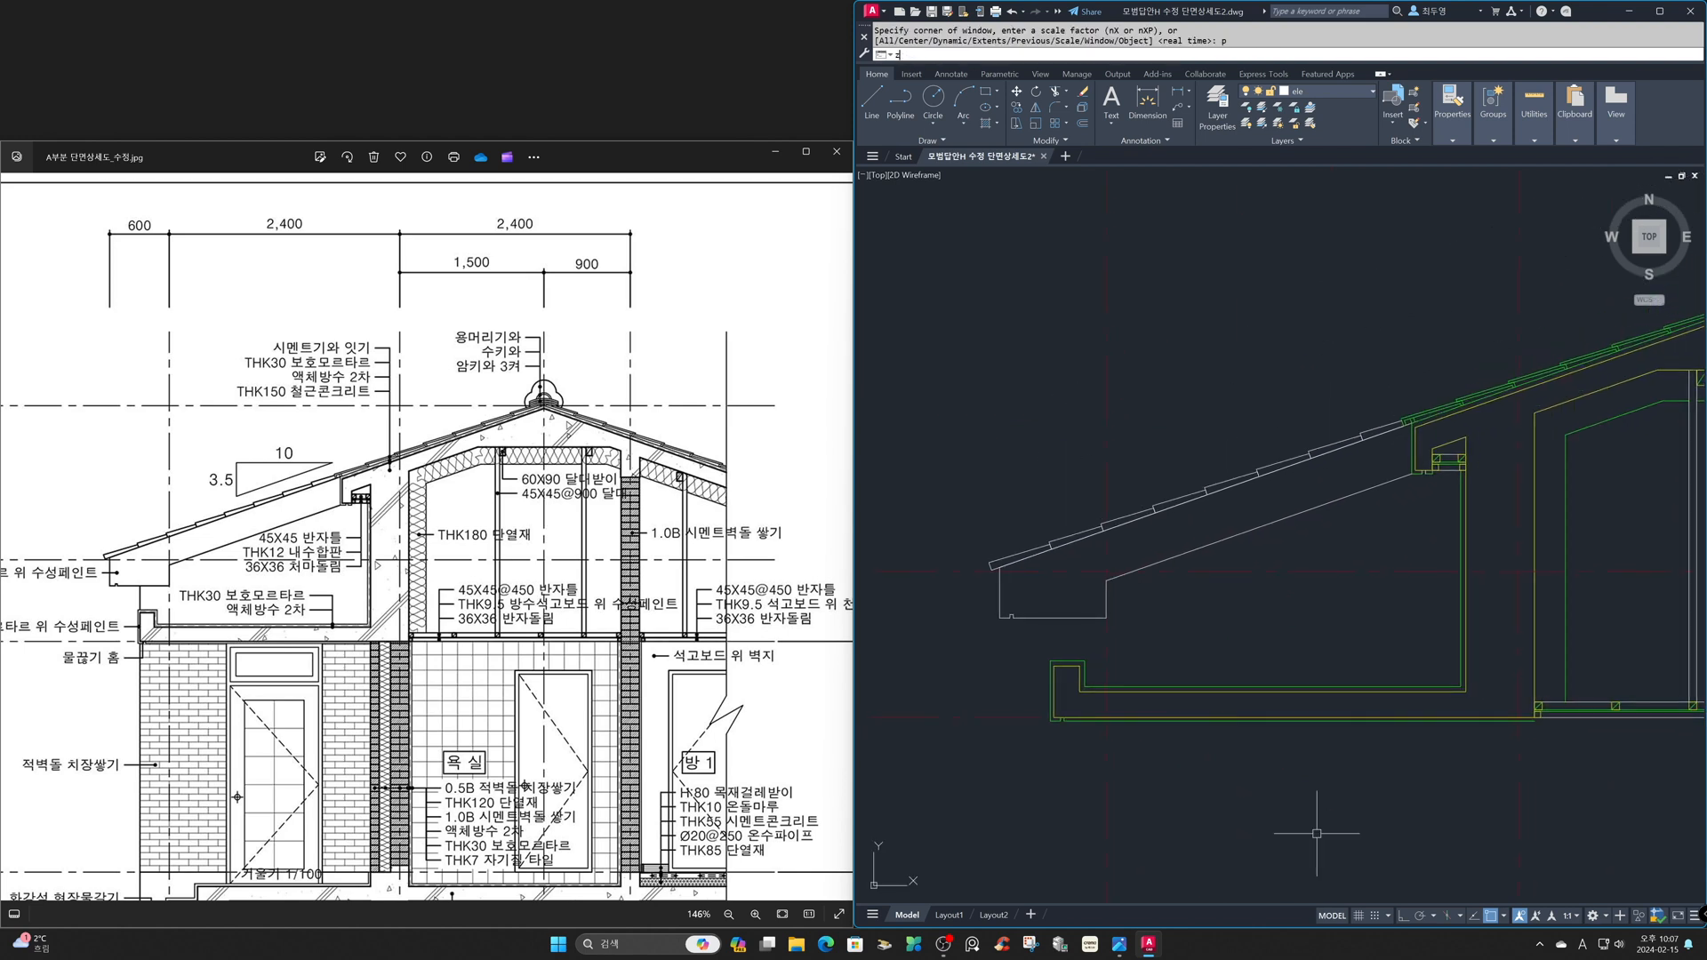
text(z)
key(Return)
click(1328, 337)
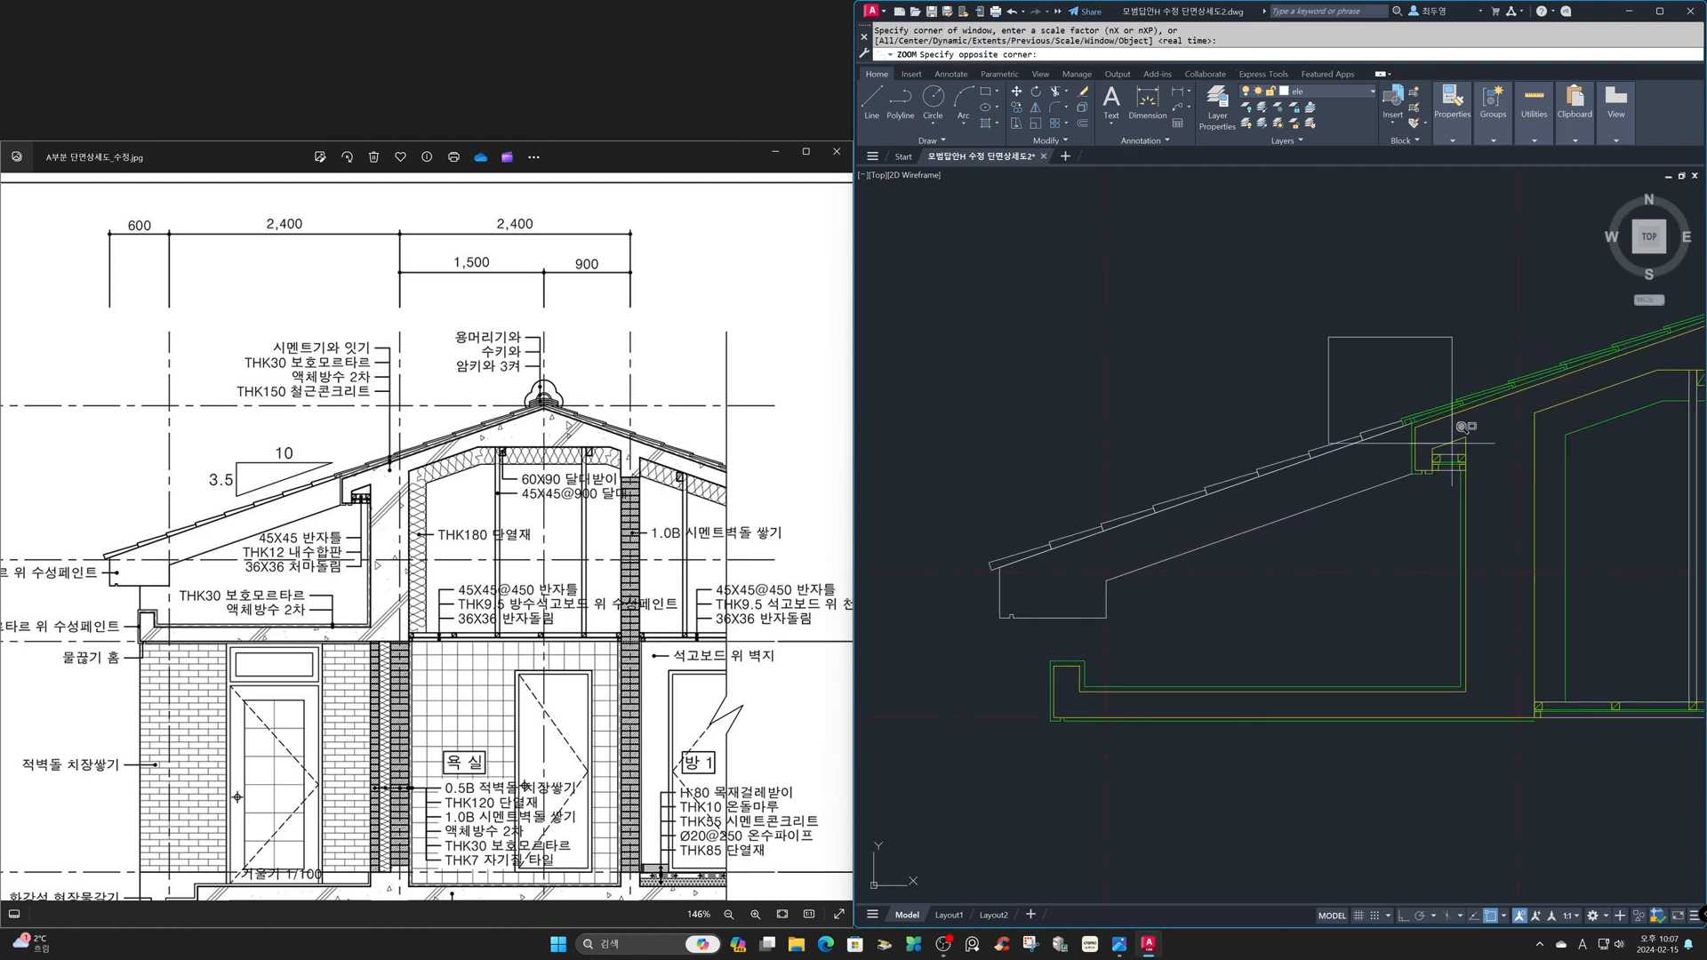
click(1573, 539)
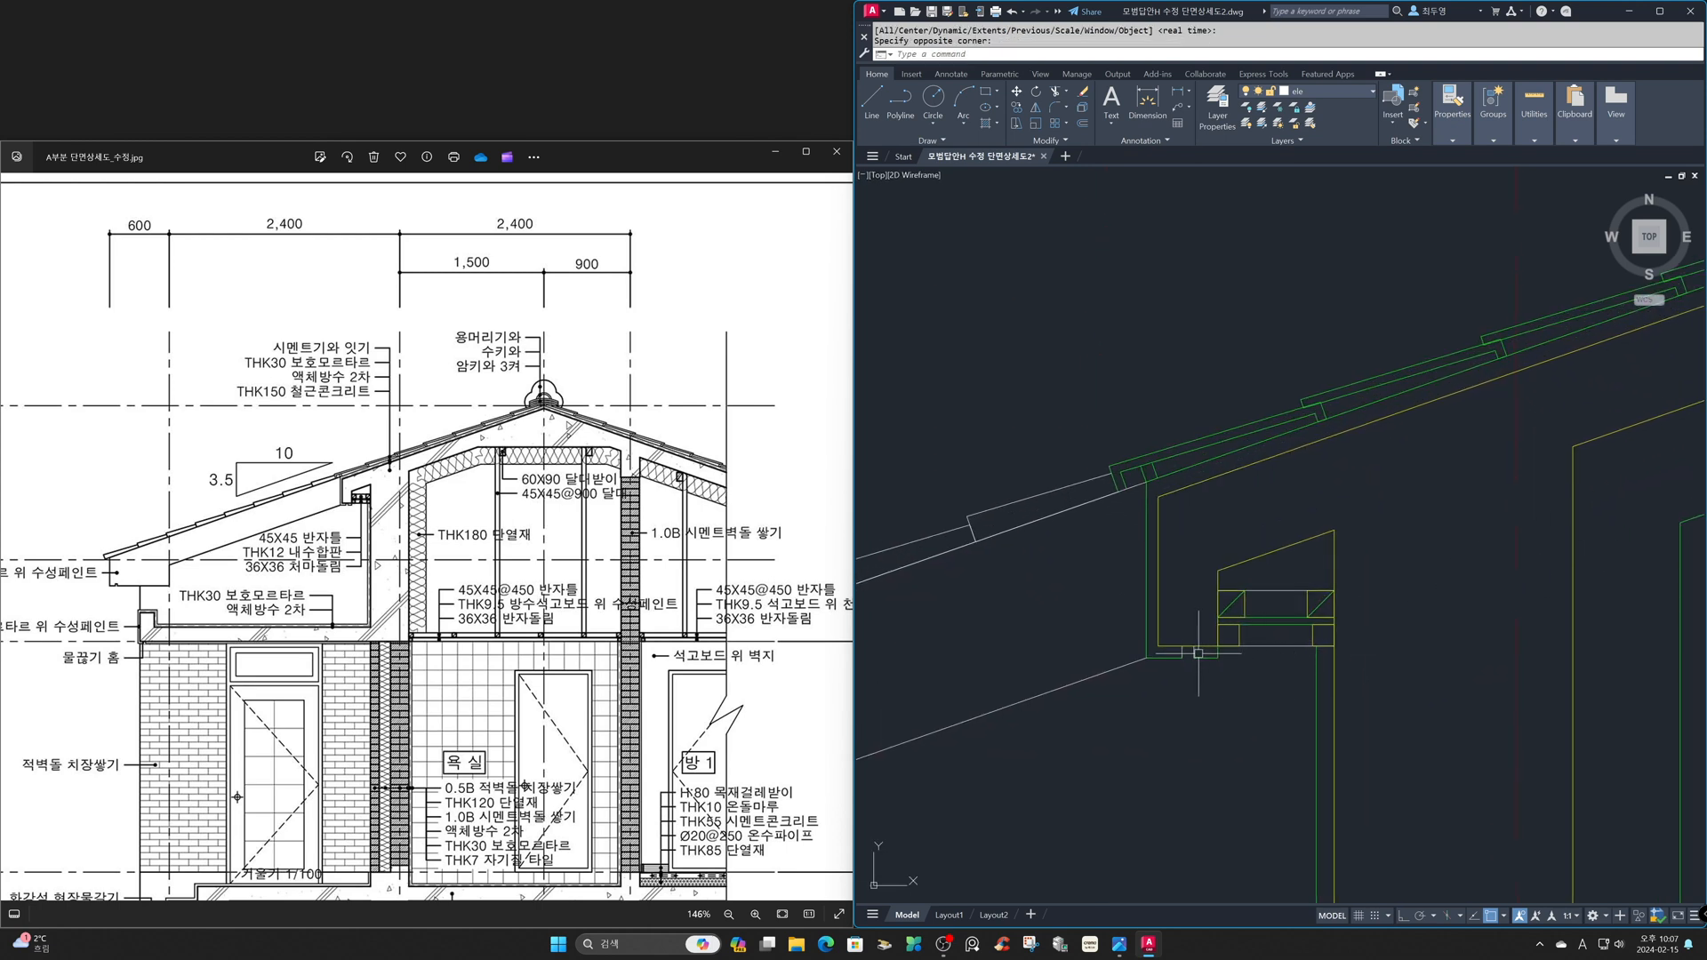
click(1199, 653)
click(1174, 650)
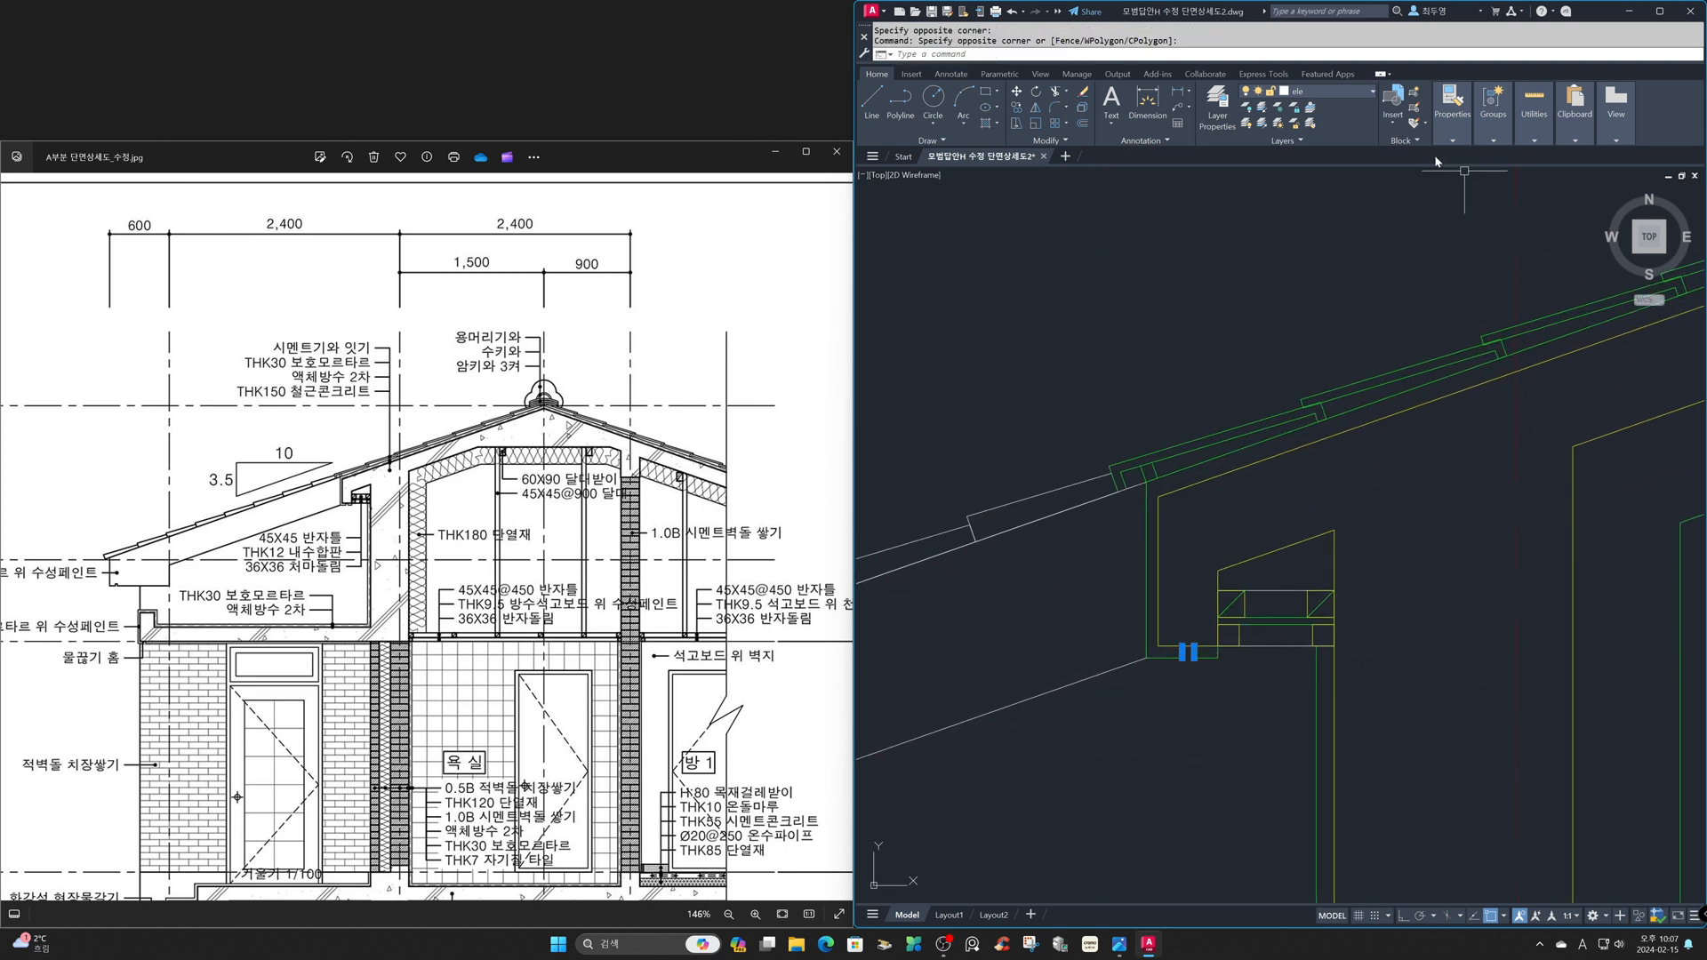
click(1358, 92)
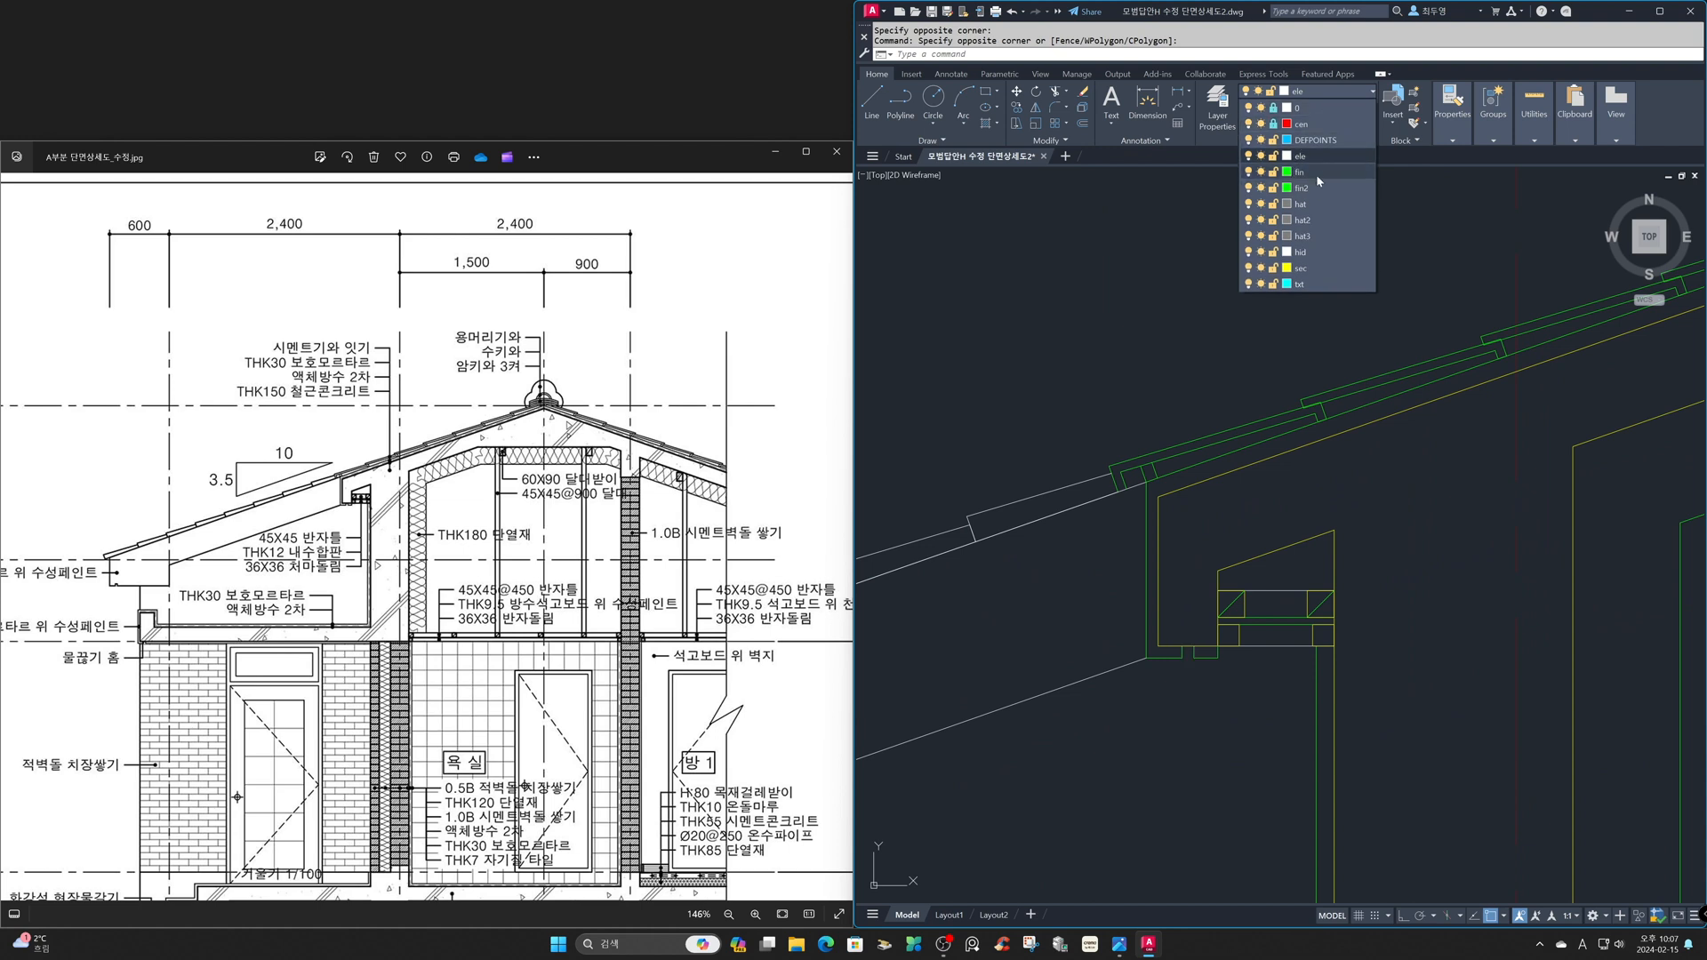
click(1316, 172)
key(Escape)
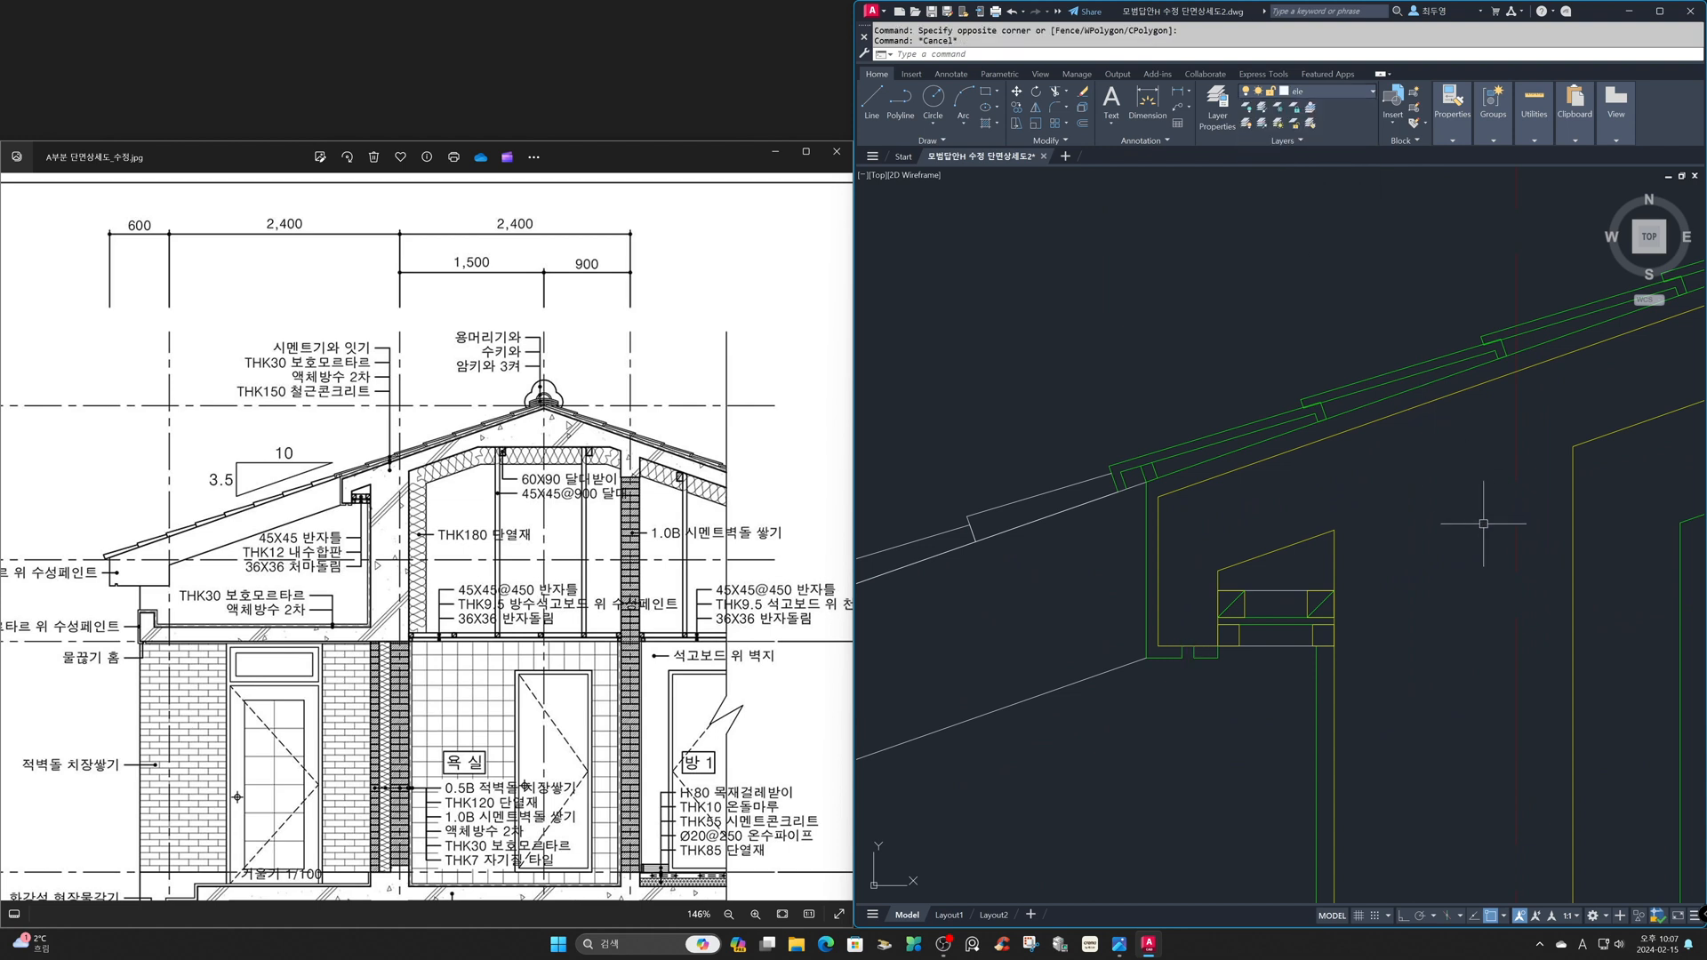
- Examine the whole section drawing alongside the complete reference image fitted to its window
text(z)
key(Return)
key(Return)
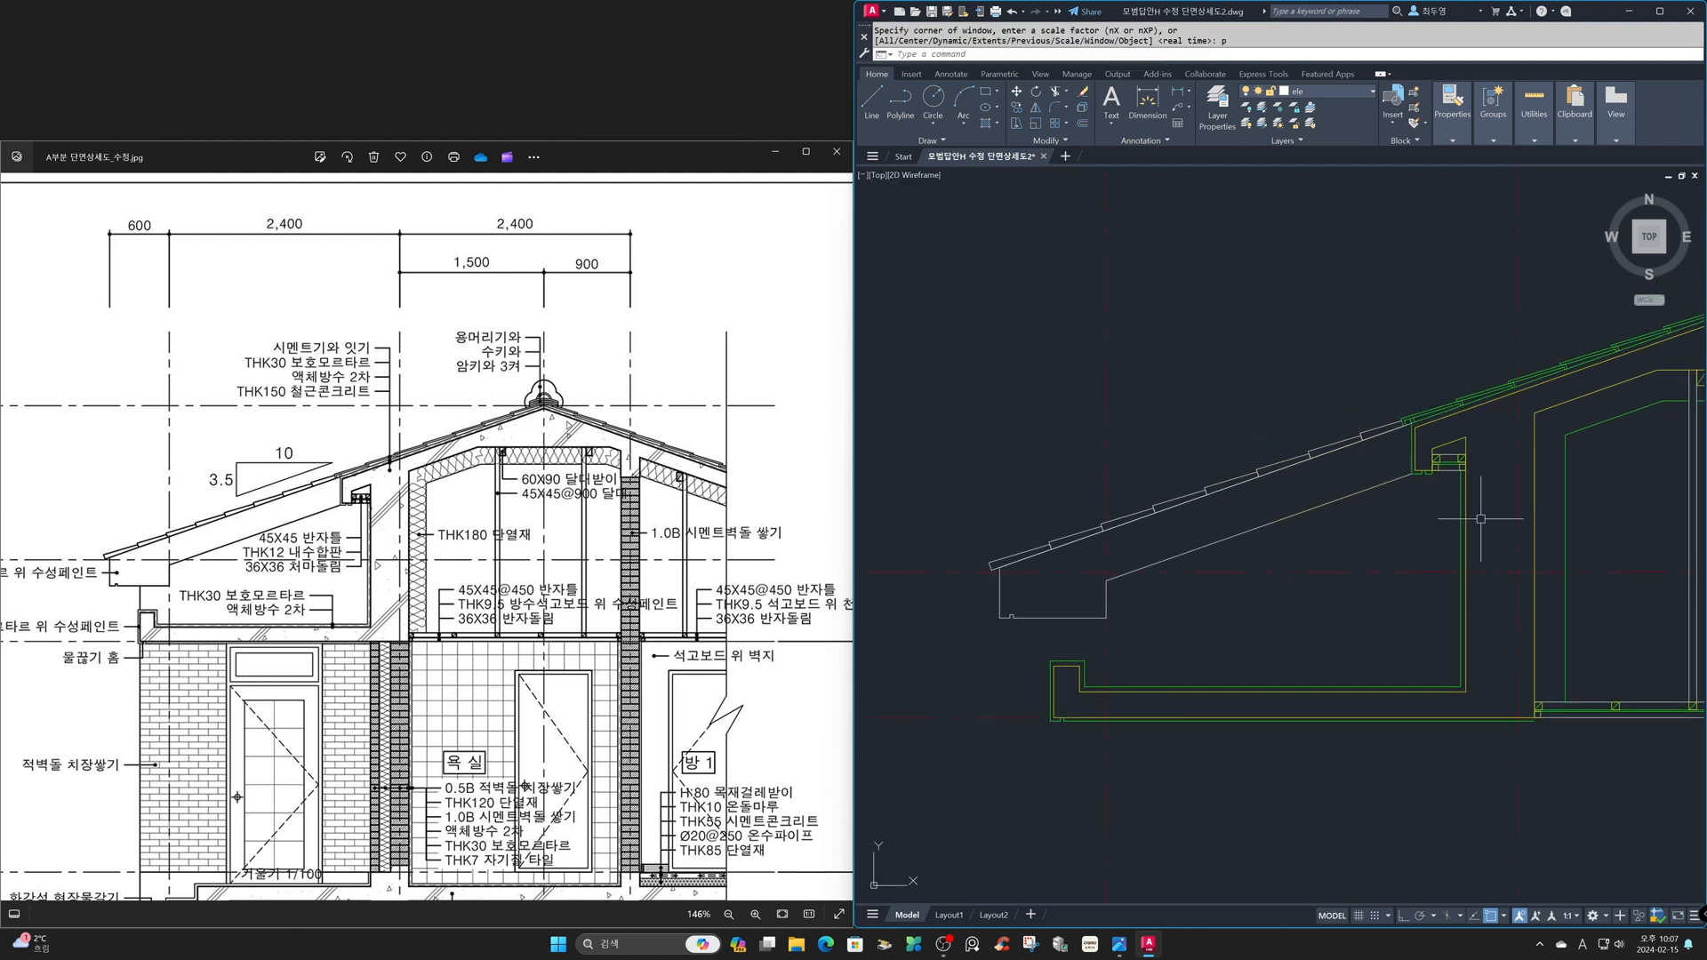
key(Return)
text(p)
key(Return)
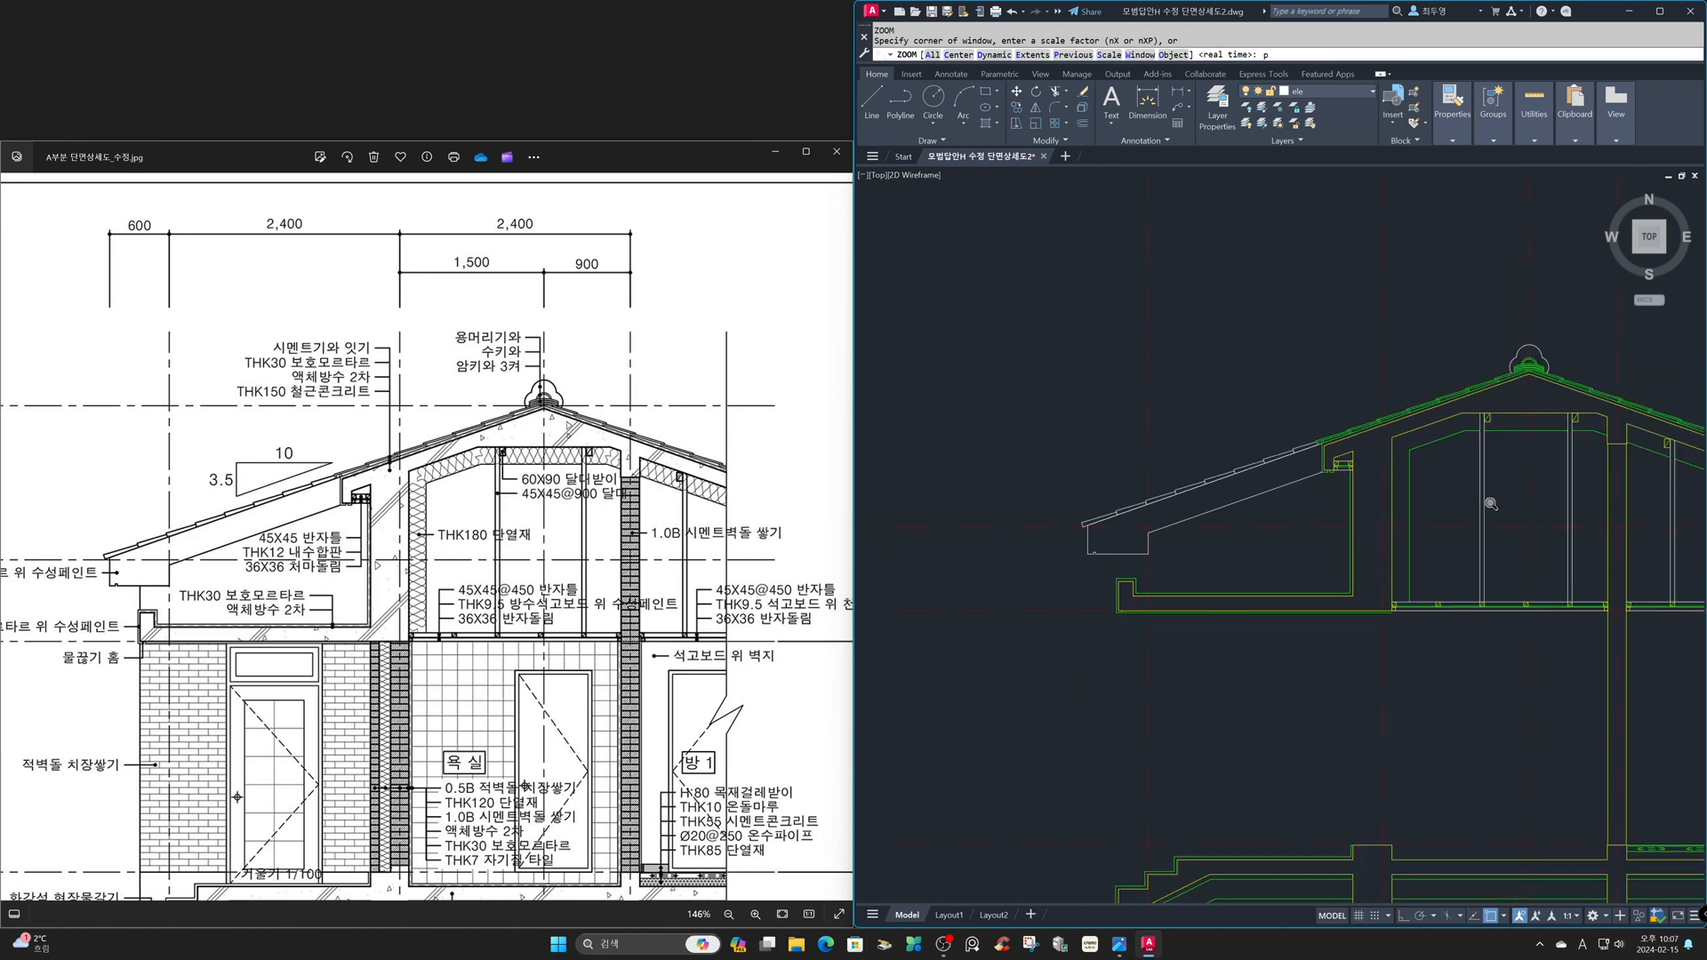
click(775, 677)
click(783, 914)
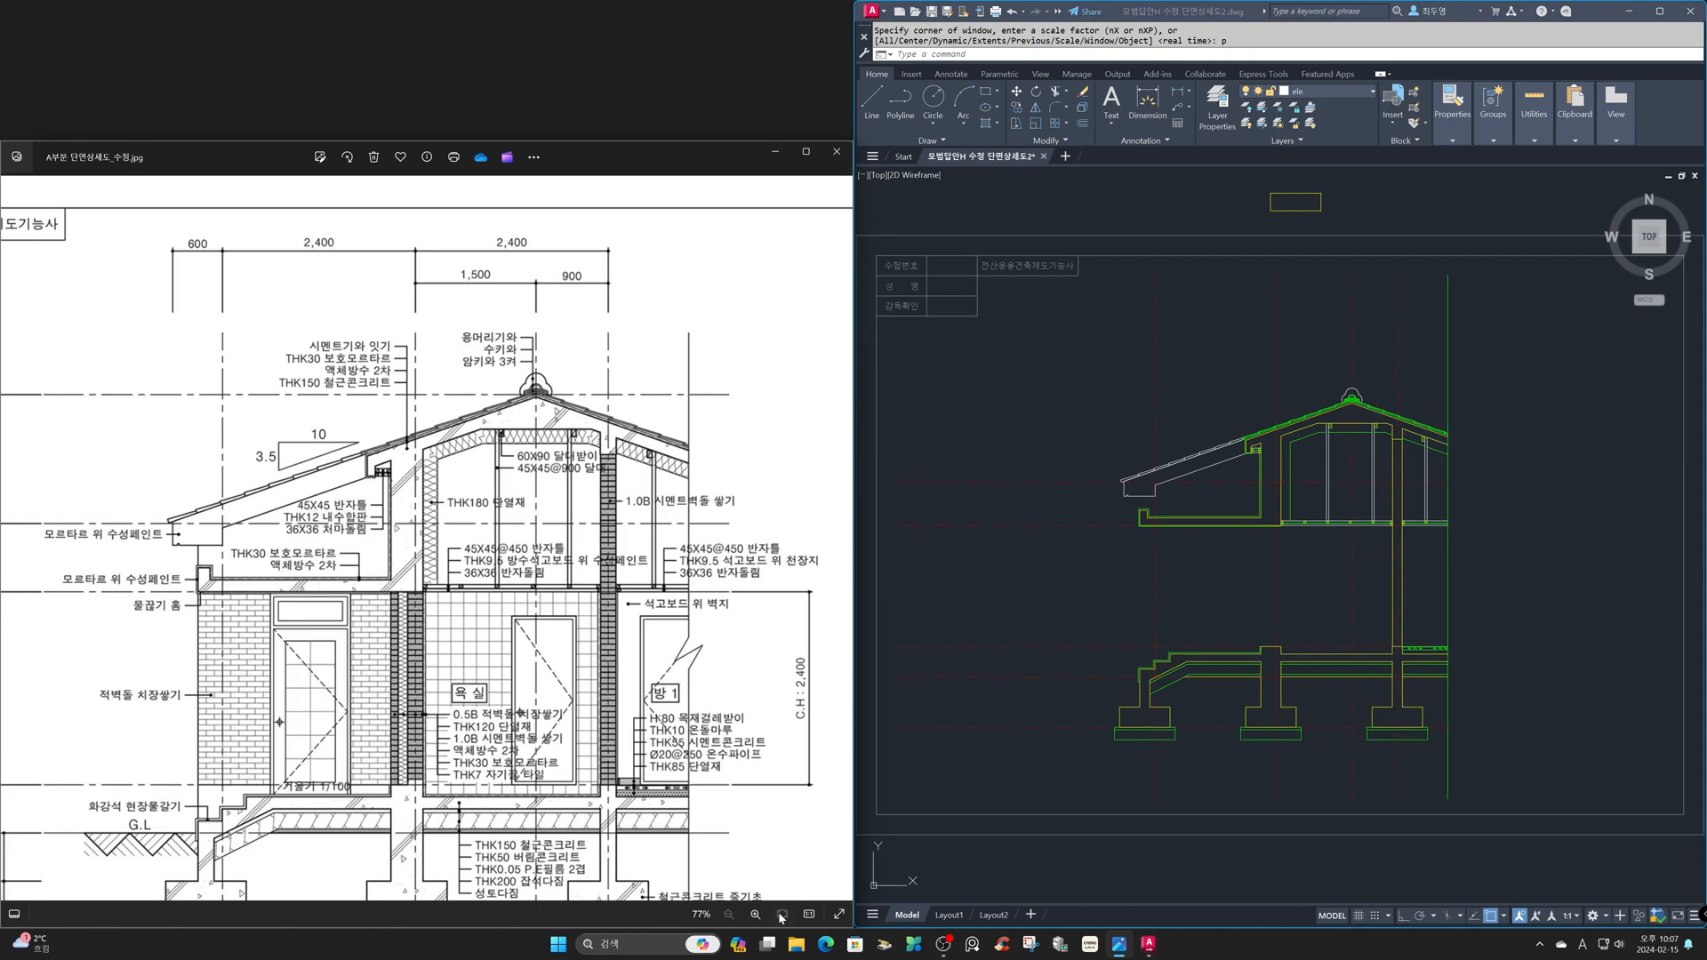
click(969, 723)
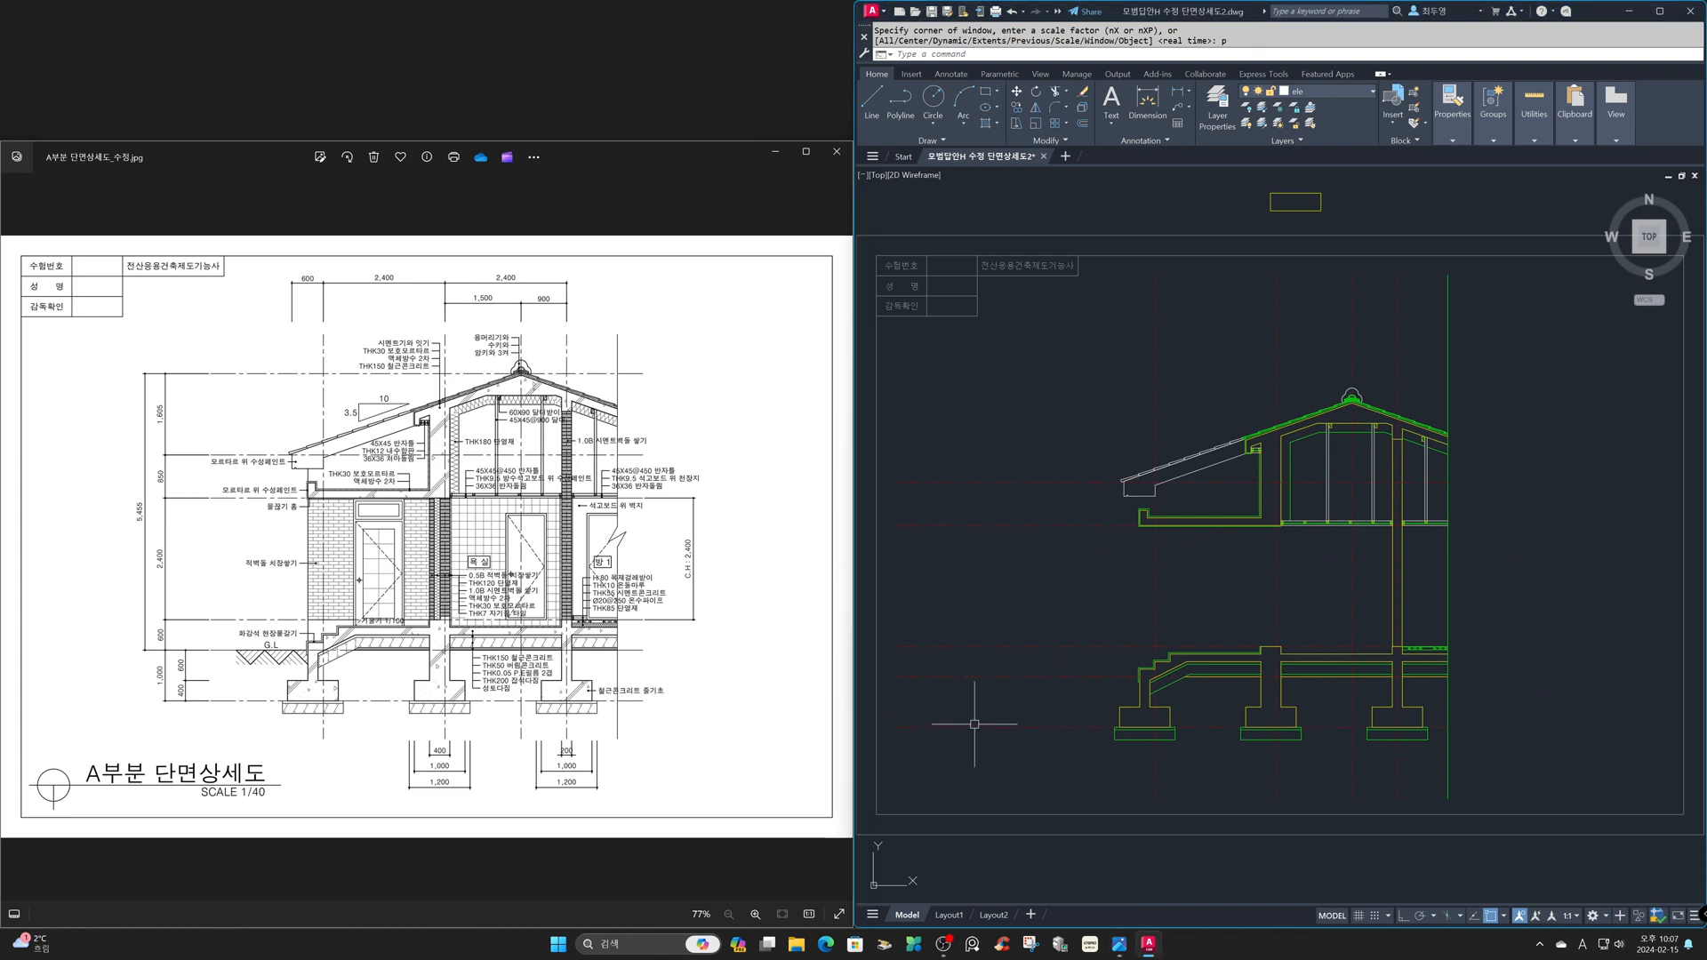